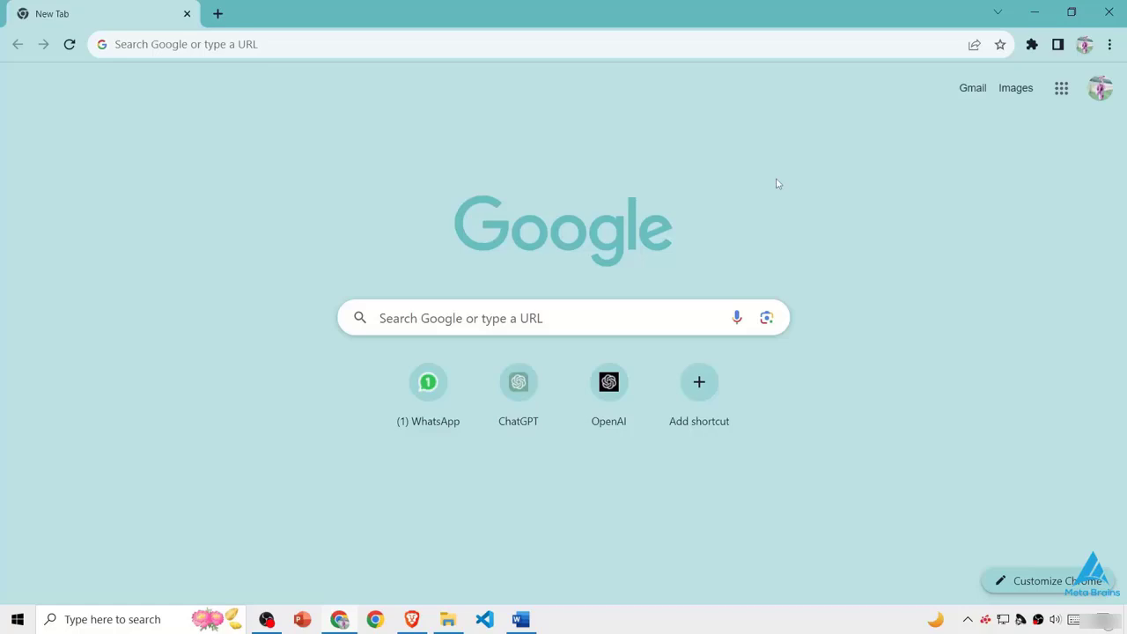
- Search Google for "adobe firefly"
click(493, 317)
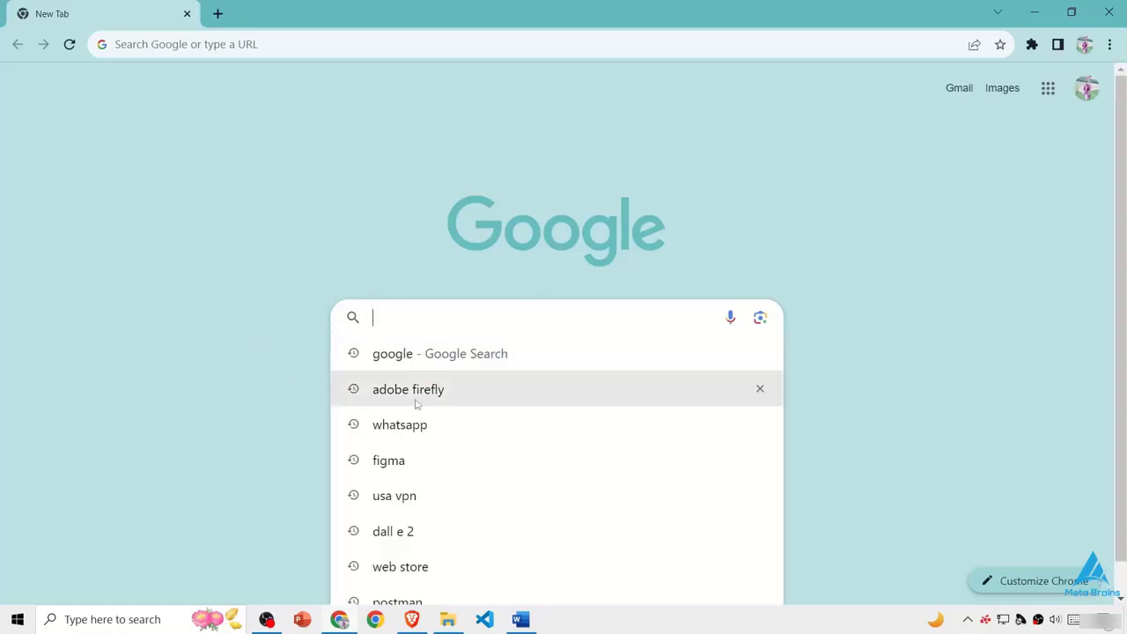
click(360, 377)
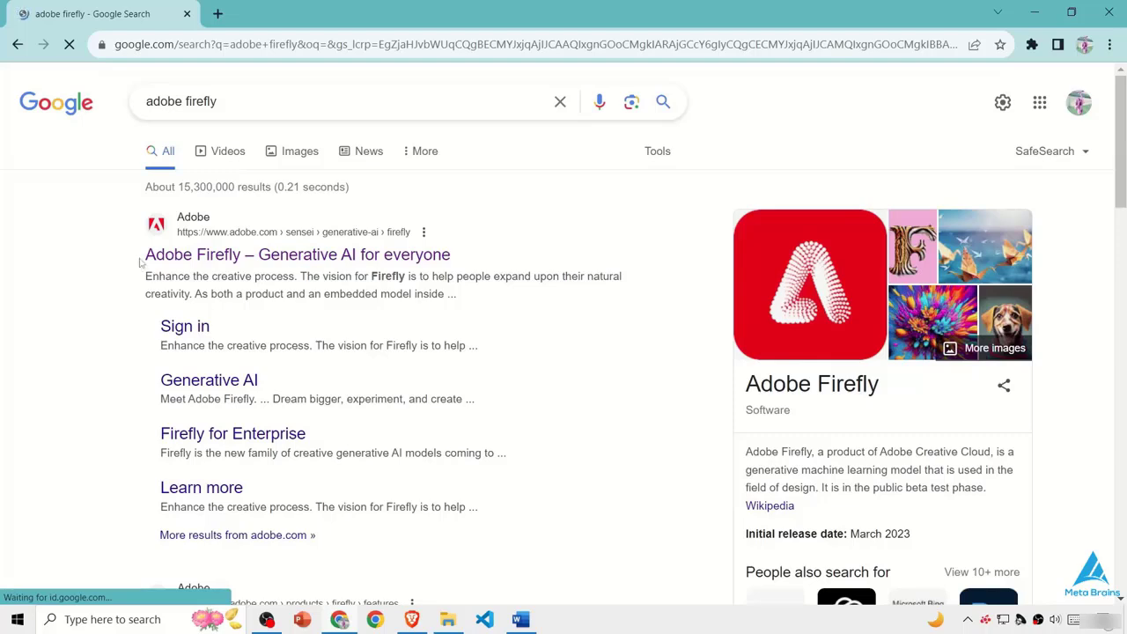
- Examine the Adobe Firefly top result title and the description in its knowledge panel, including its test-phase status
drag(142, 259, 487, 253)
click(505, 315)
drag(745, 454, 903, 481)
click(911, 483)
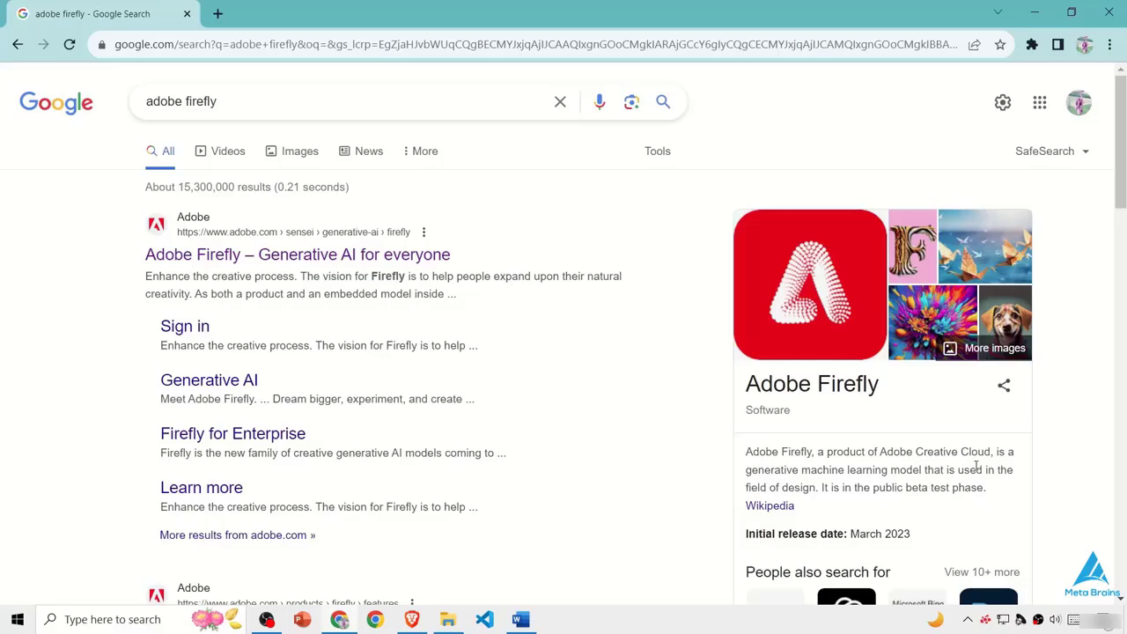
drag(891, 394, 796, 387)
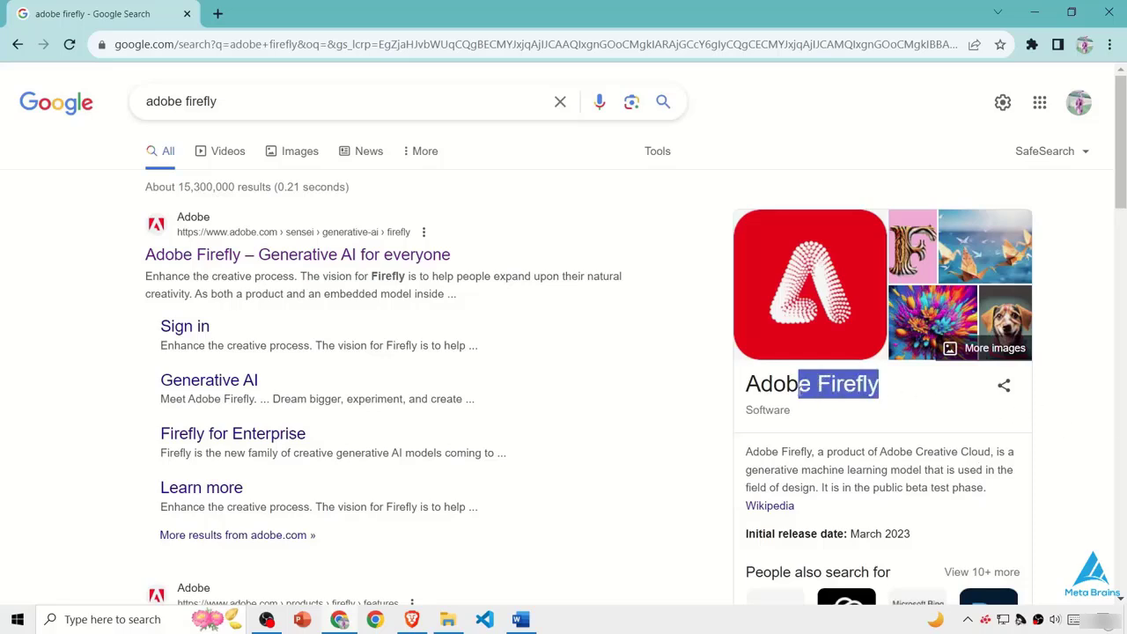
click(843, 471)
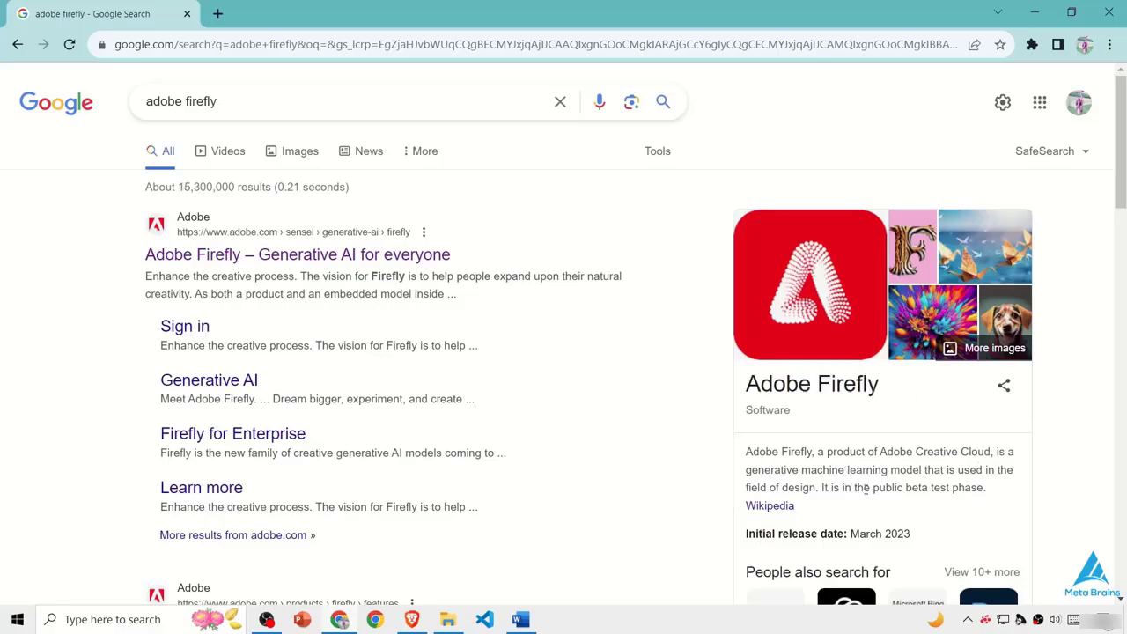
drag(870, 489, 905, 490)
click(989, 493)
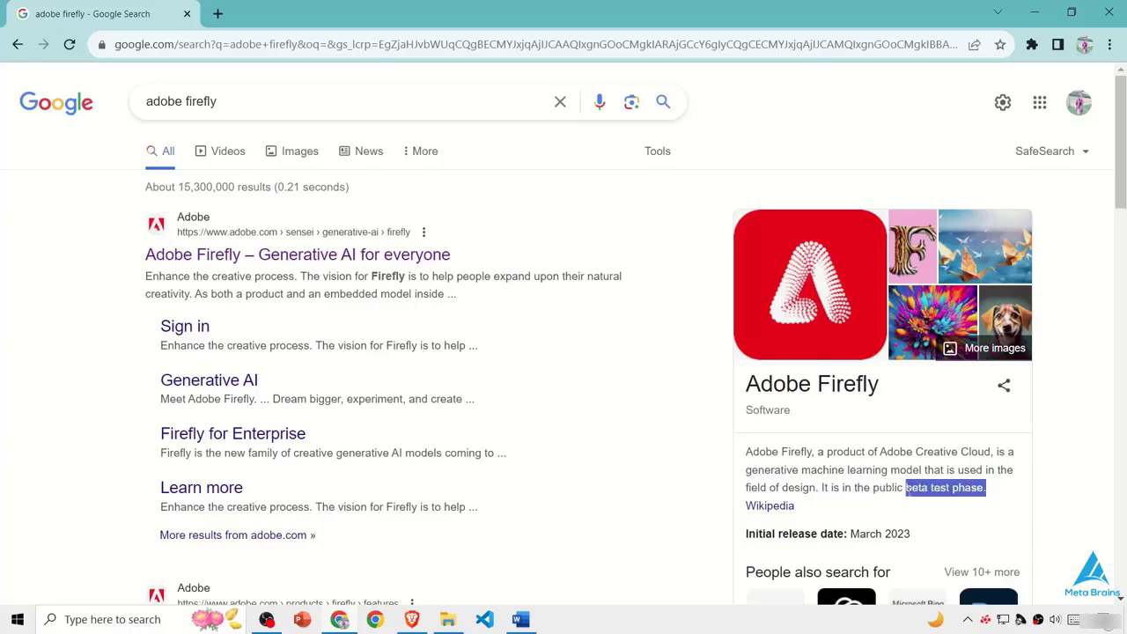
- Search Google for "midjourney" in a new browser tab and look over the results and the Midjourney description
click(217, 13)
text(m)
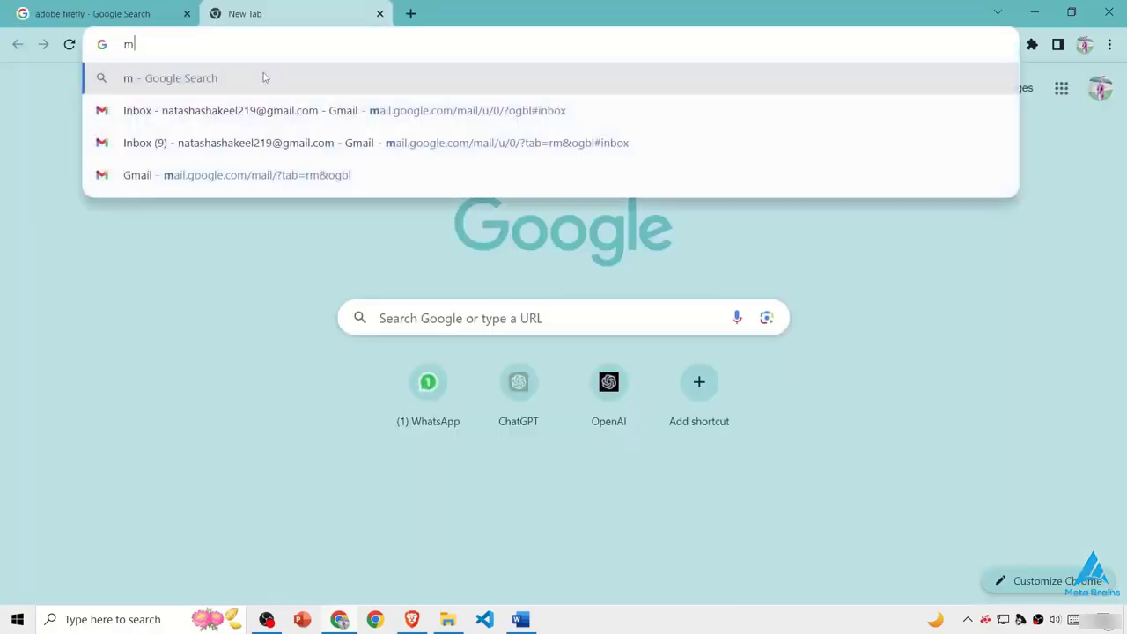
text(id)
key(Down)
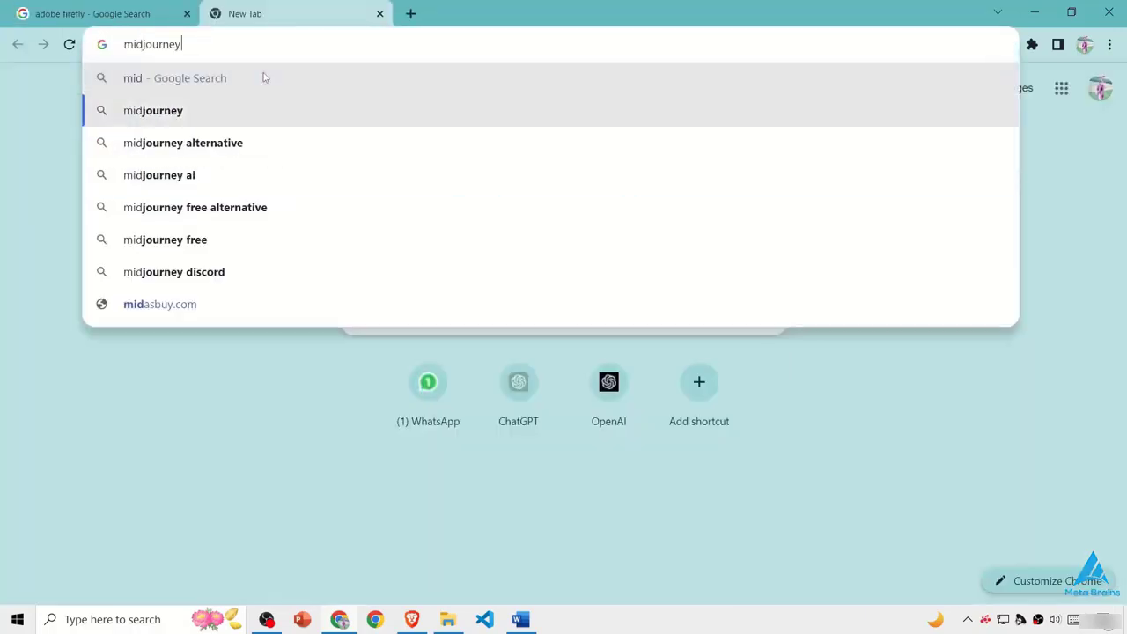
key(Return)
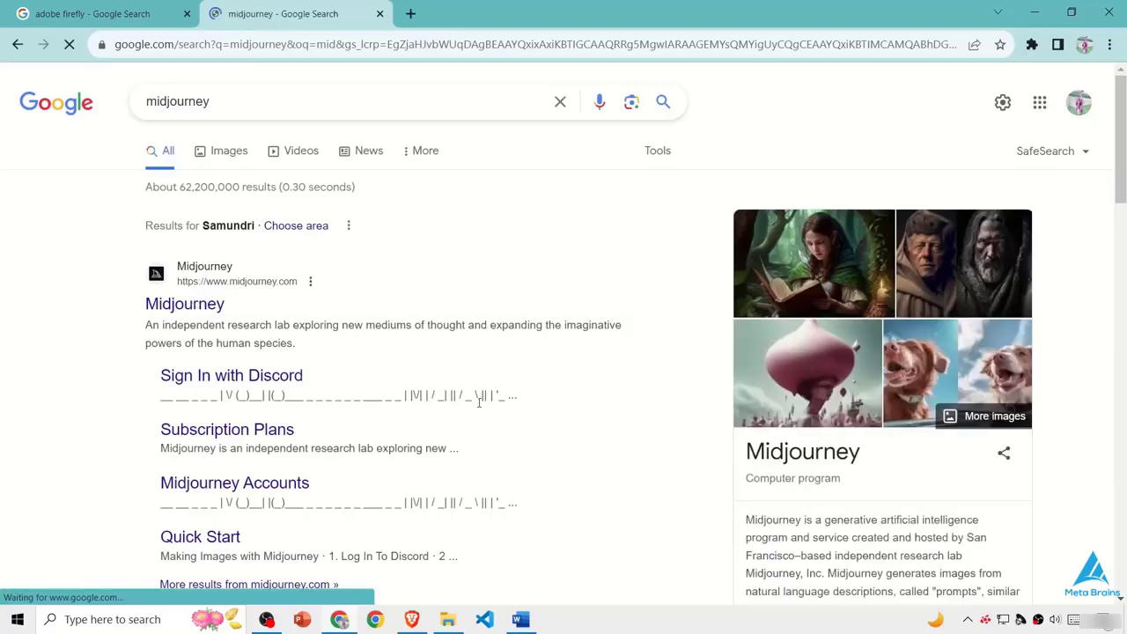
scroll(765, 518, down, 4)
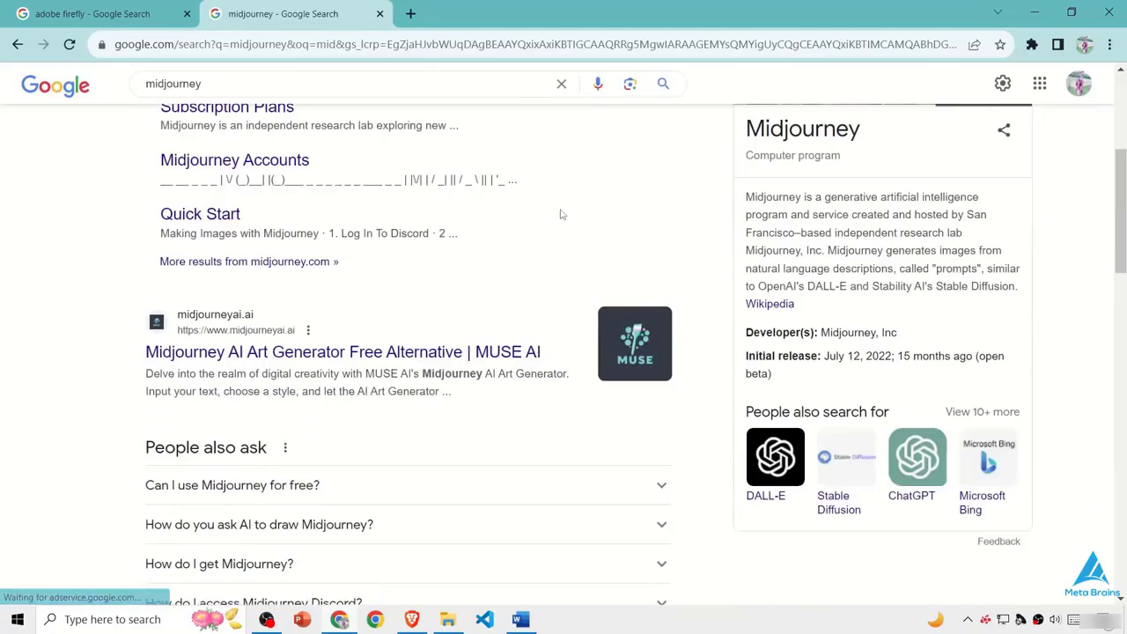
scroll(561, 214, up, 2)
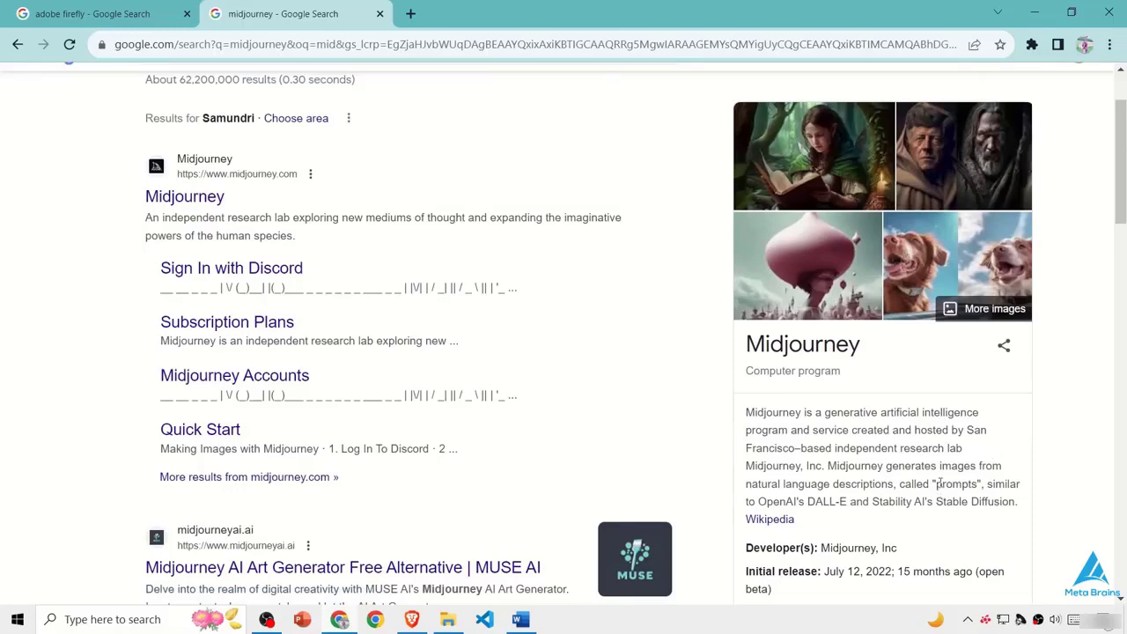
scroll(735, 302, up, 2)
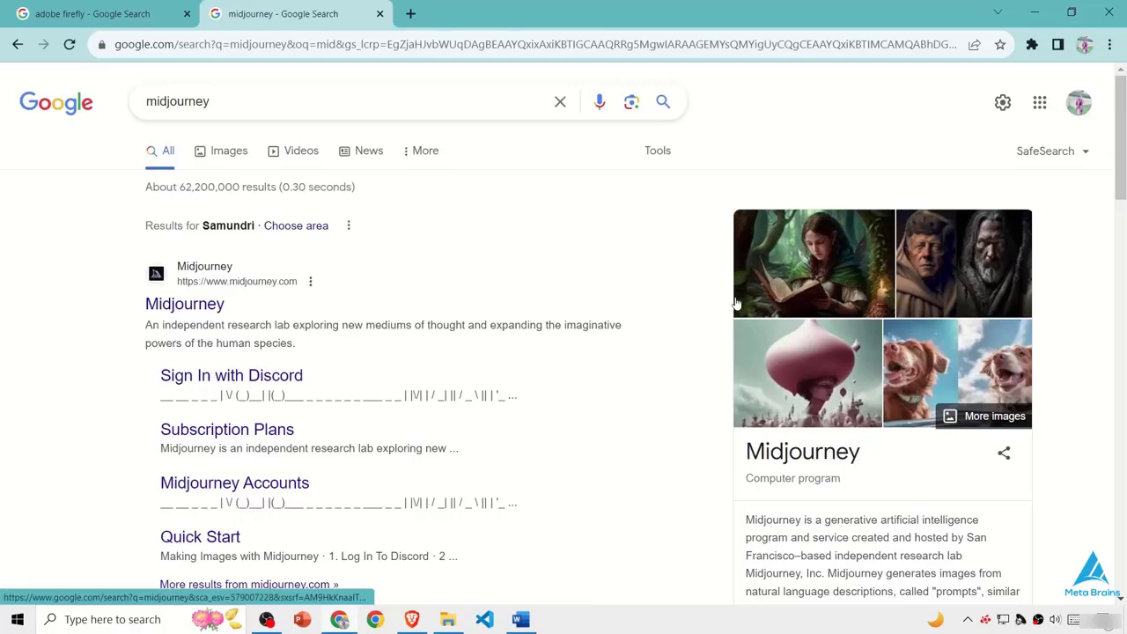
click(254, 114)
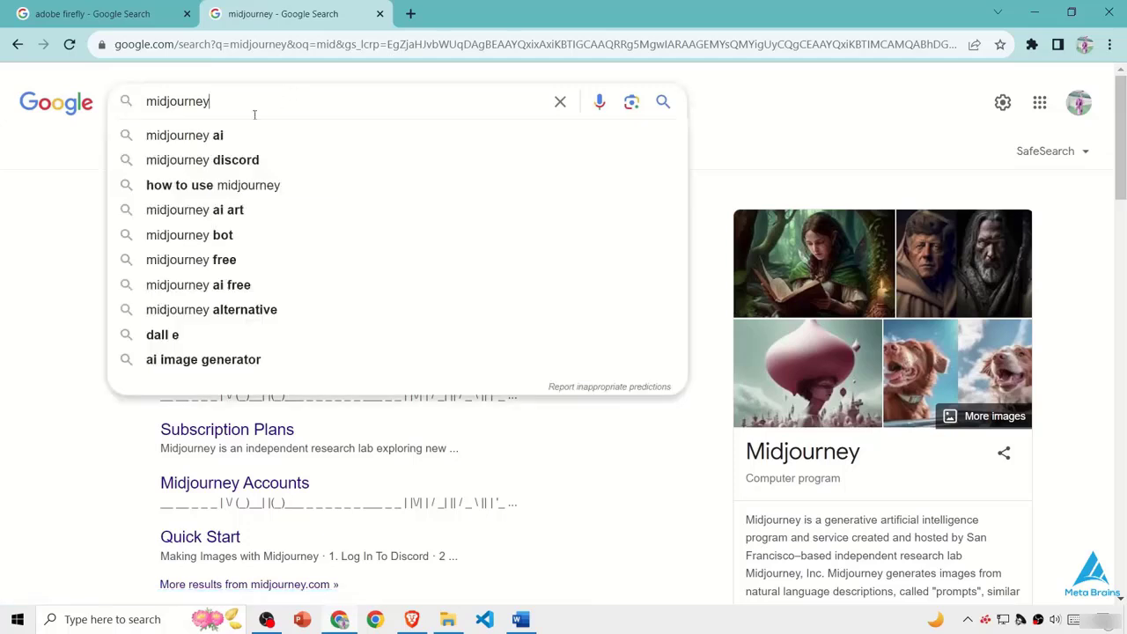
click(97, 225)
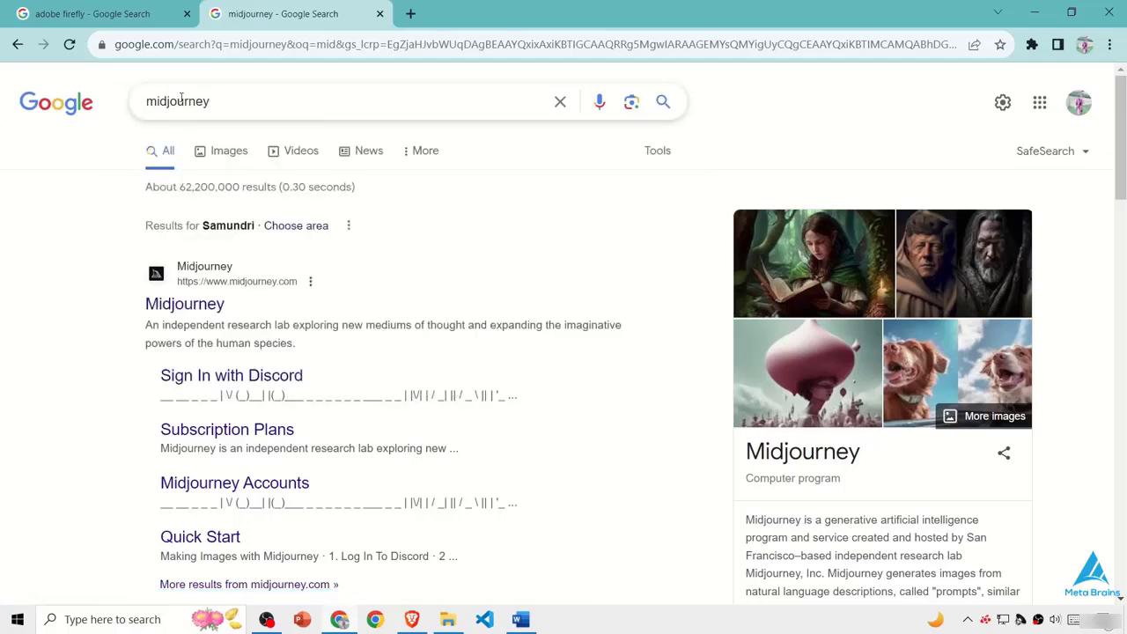
drag(210, 101, 180, 101)
- Search Google for "Dalle 3" in a new browser tab and read the OpenAI result's title and summary
click(410, 14)
text(Dal)
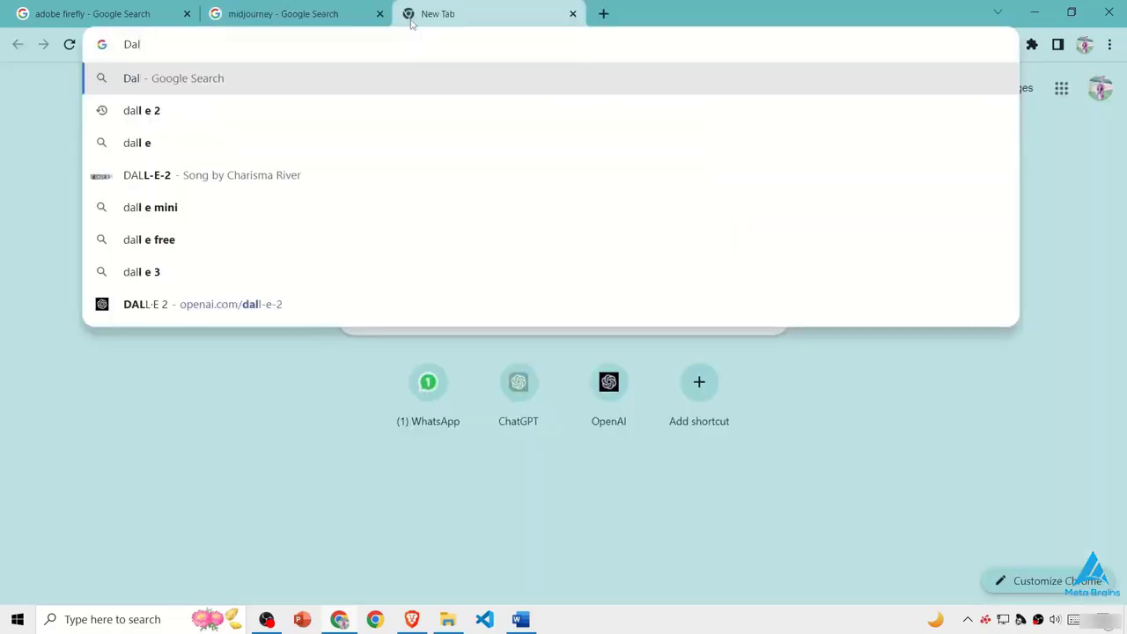
text(le 3)
key(Return)
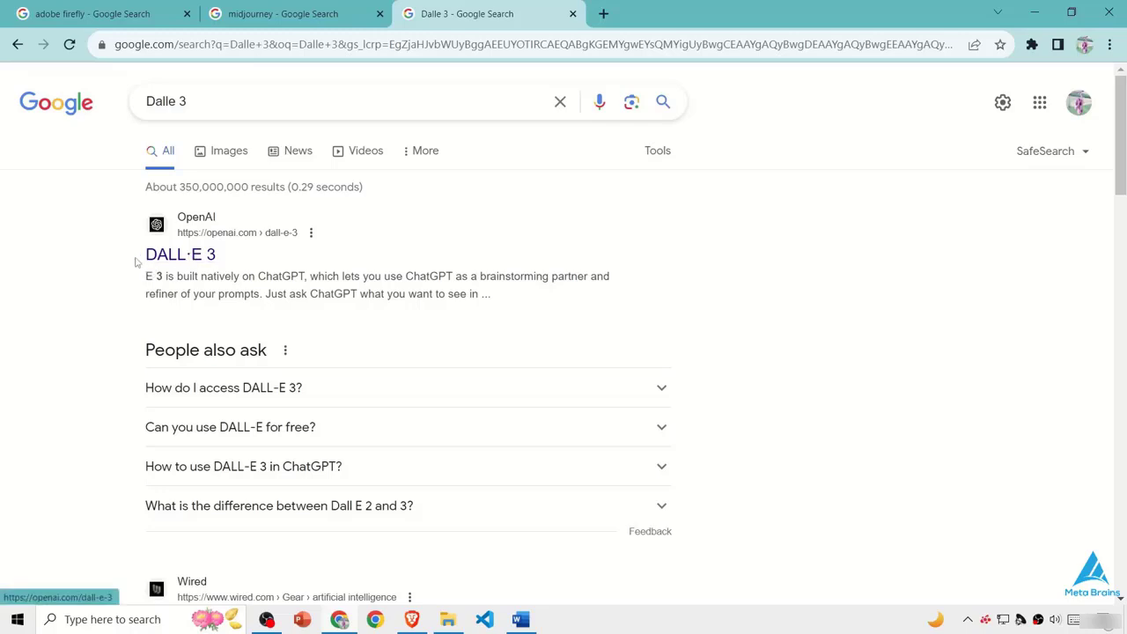
drag(137, 262, 239, 259)
drag(492, 294, 341, 275)
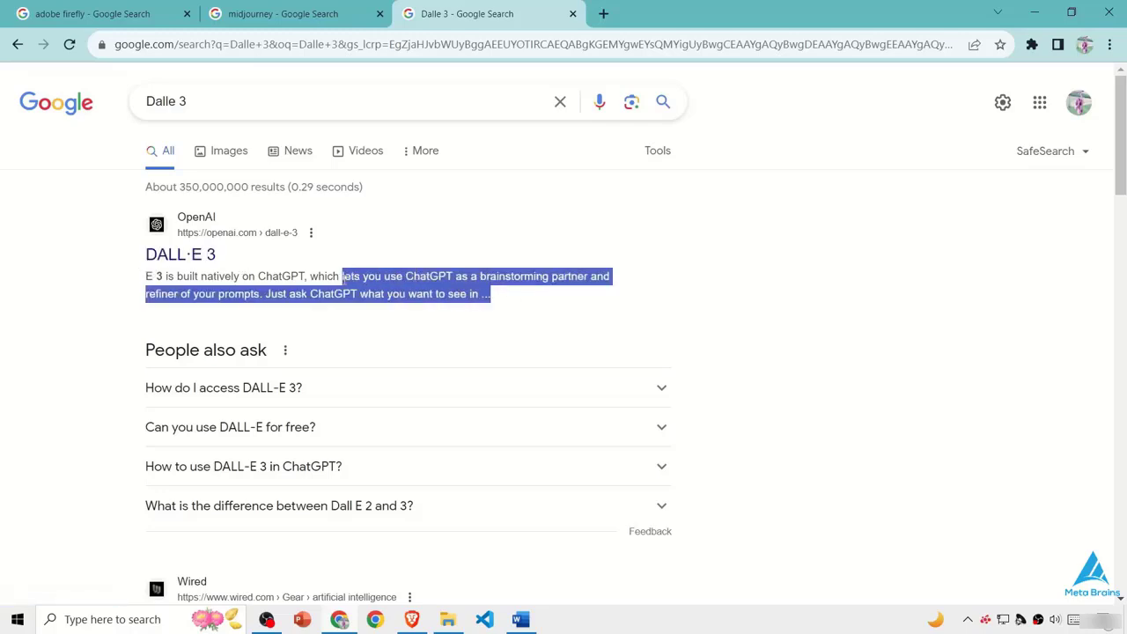
click(227, 280)
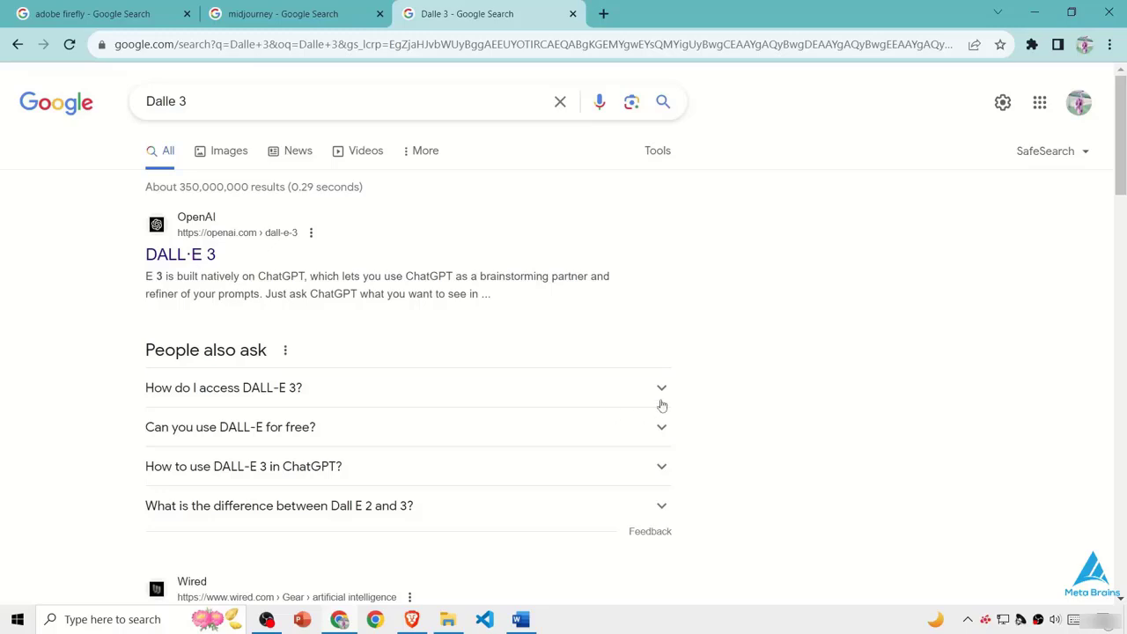
- Search Google for "Khroma" in a new browser tab
click(282, 14)
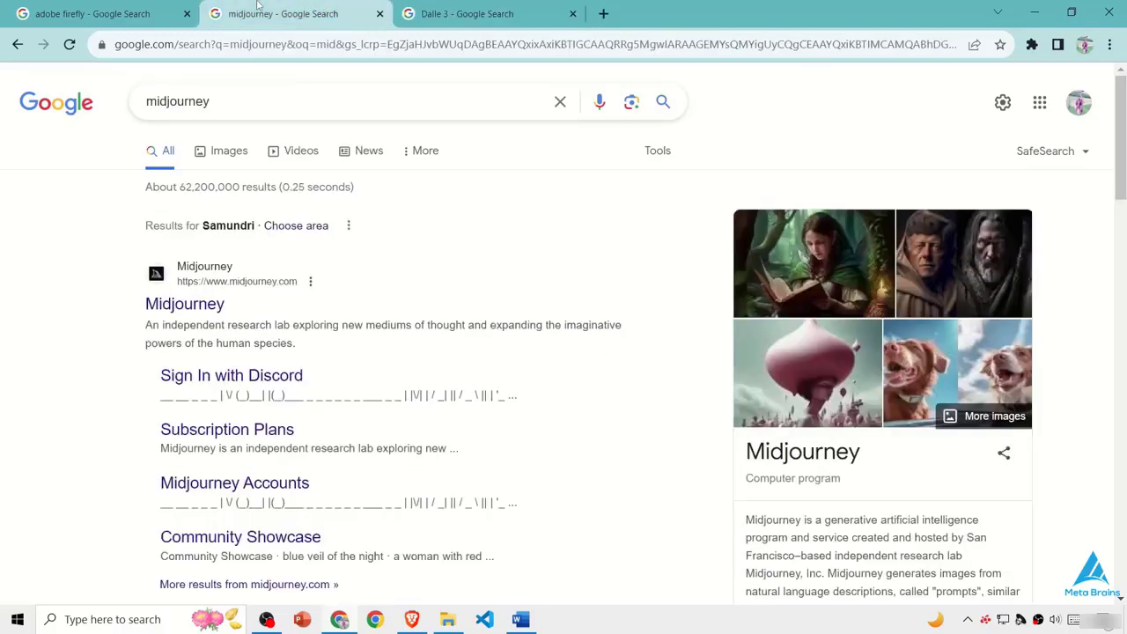
click(604, 16)
text(K)
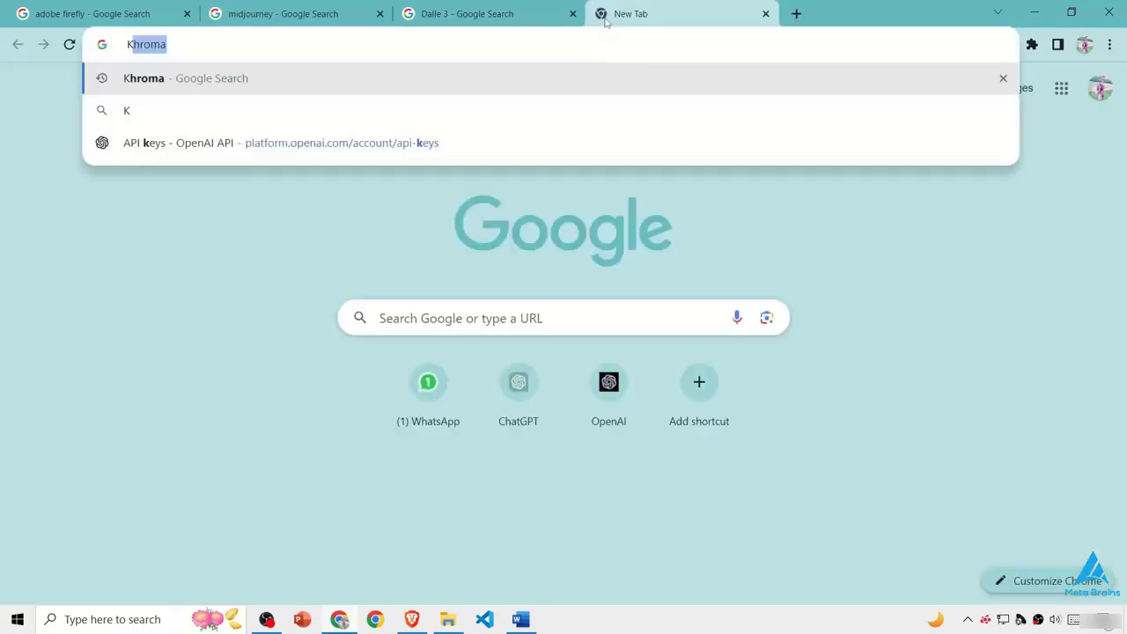
key(Return)
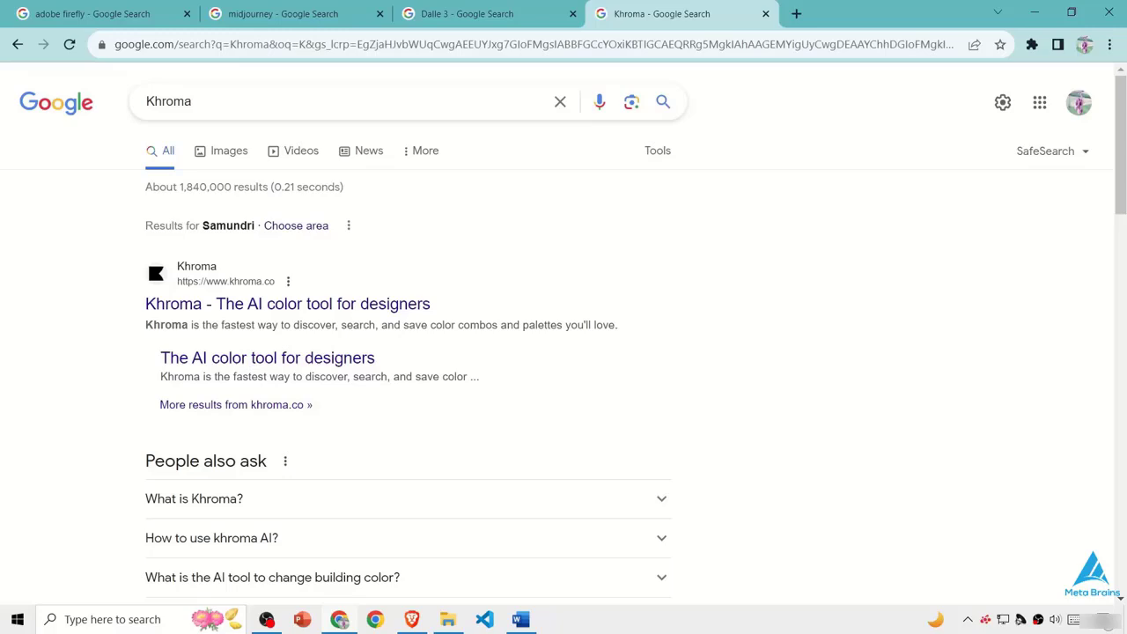
- Look back at the Dalle 3 and adobe firefly search results, returning to the Khroma results
click(484, 16)
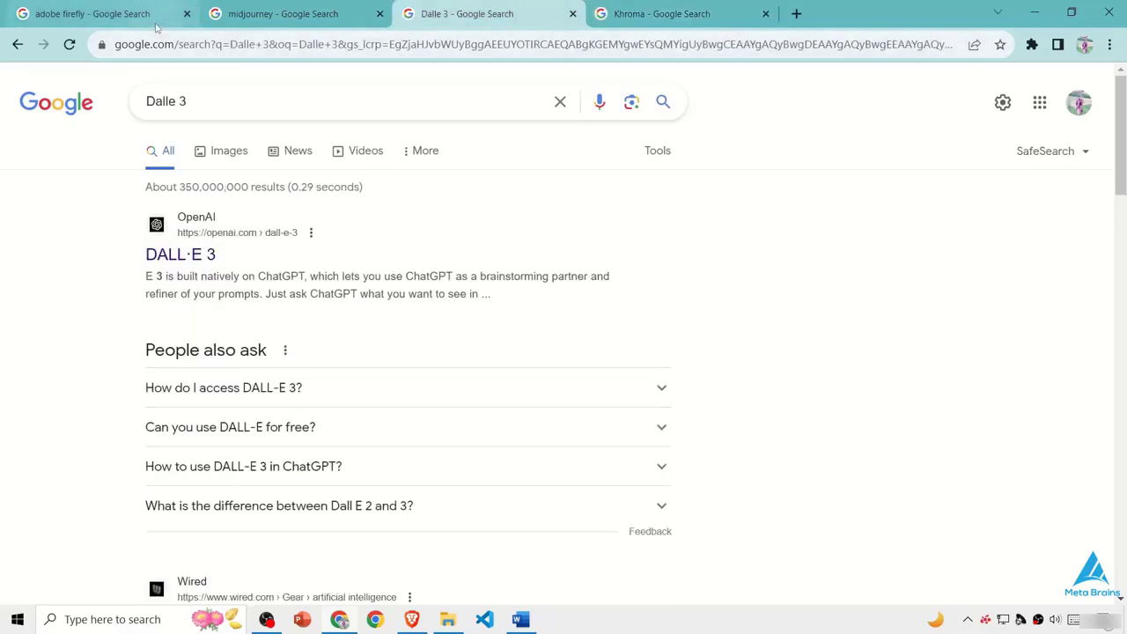
click(152, 21)
scroll(841, 316, up, 2)
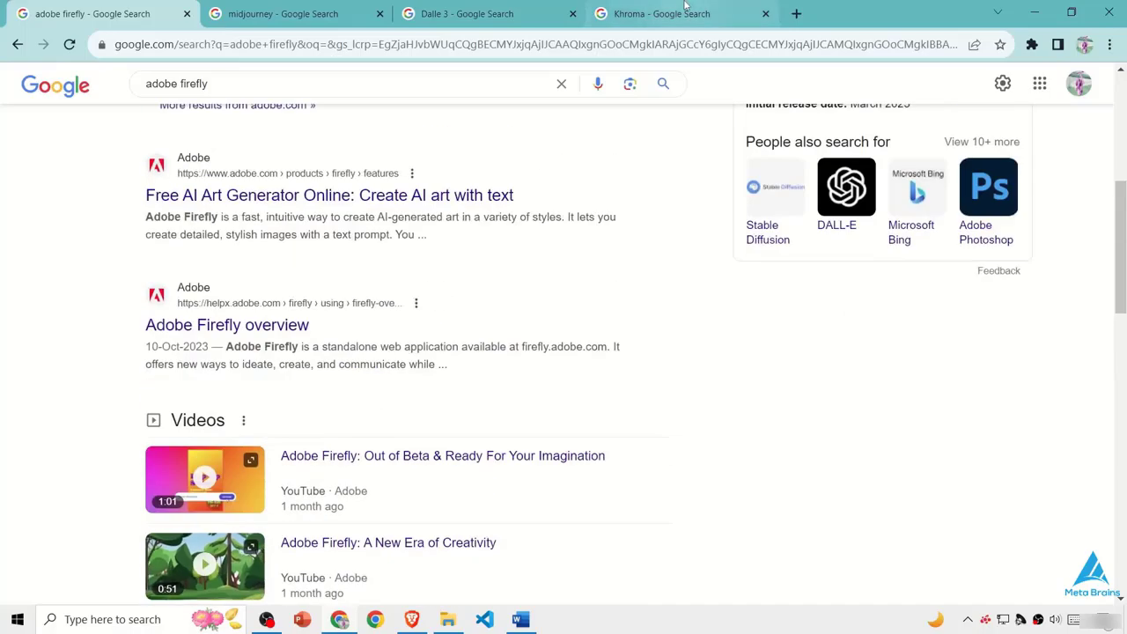
click(722, 14)
- Open the Untitled Figma file in a new browser tab and dismiss the desktop app download offer
click(795, 13)
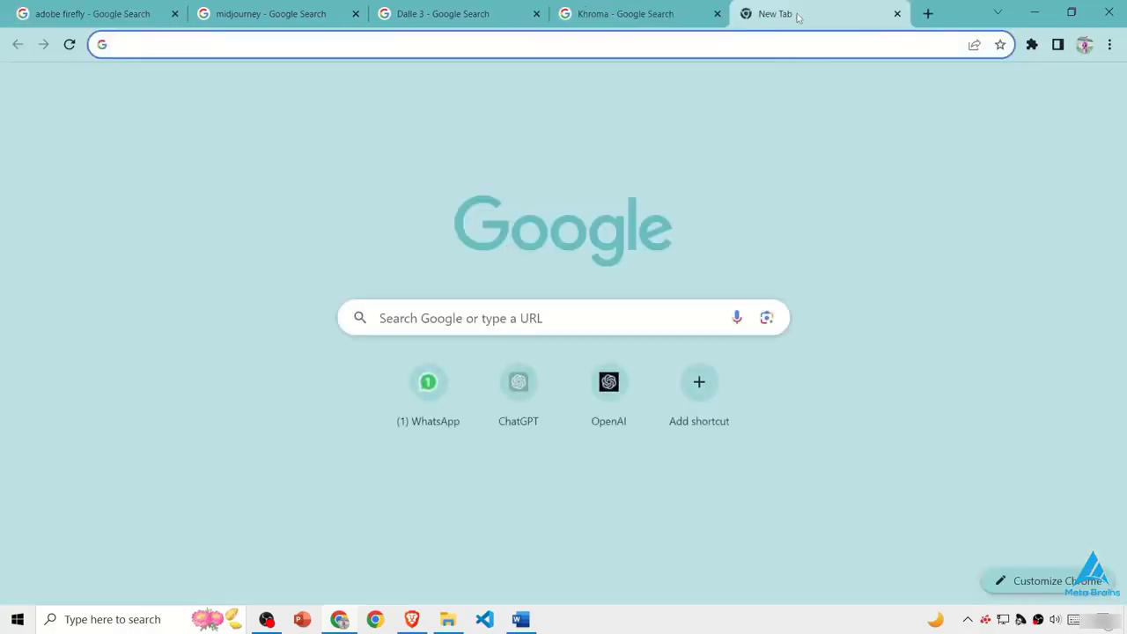
text(f)
key(Return)
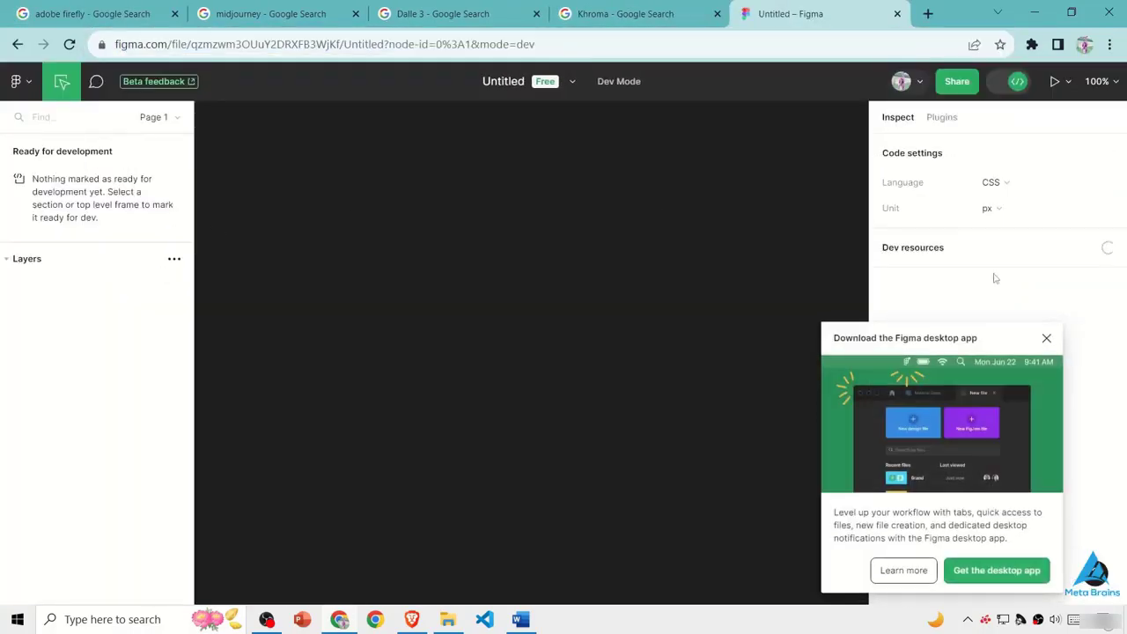
click(1056, 331)
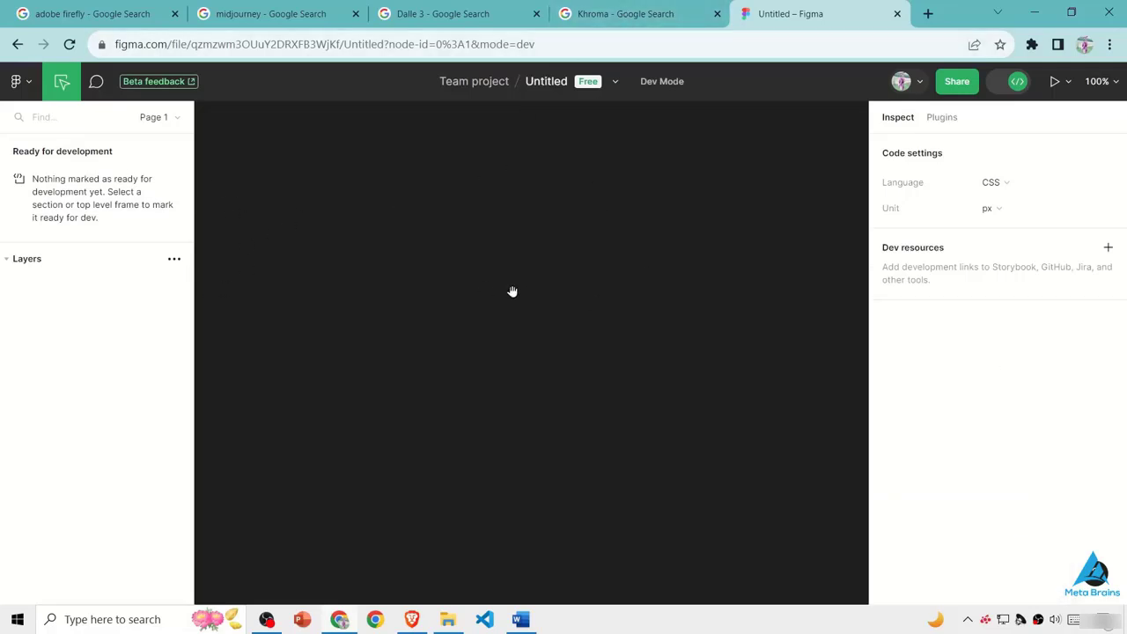
- View the recent plugins available from Figma's main menu, leaving without running any
click(17, 81)
mouse_move(101, 275)
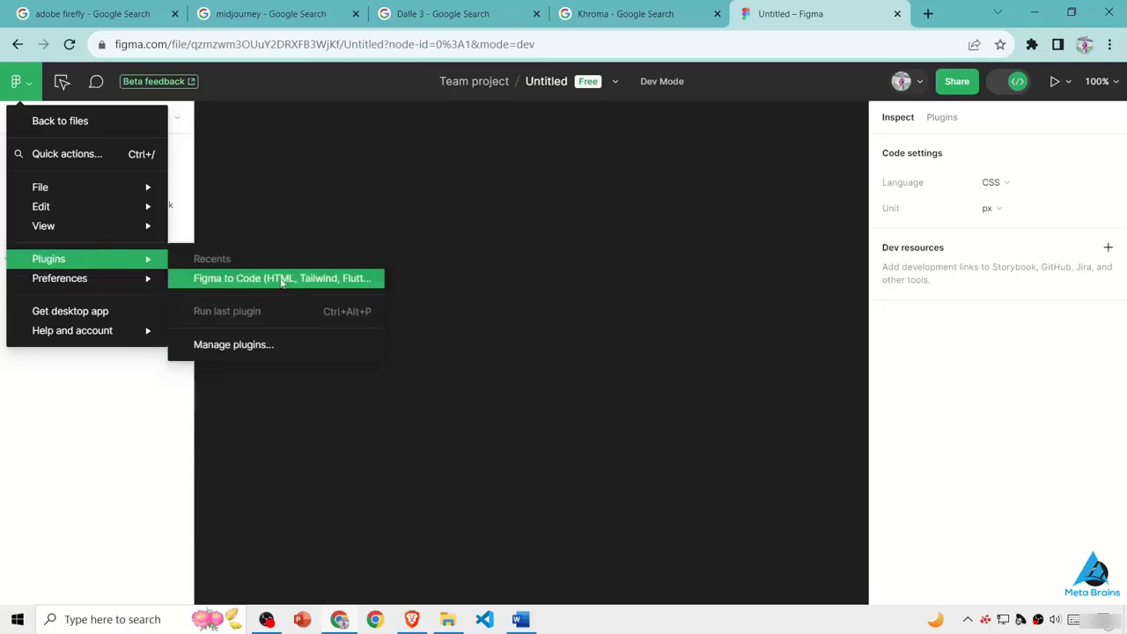
click(564, 334)
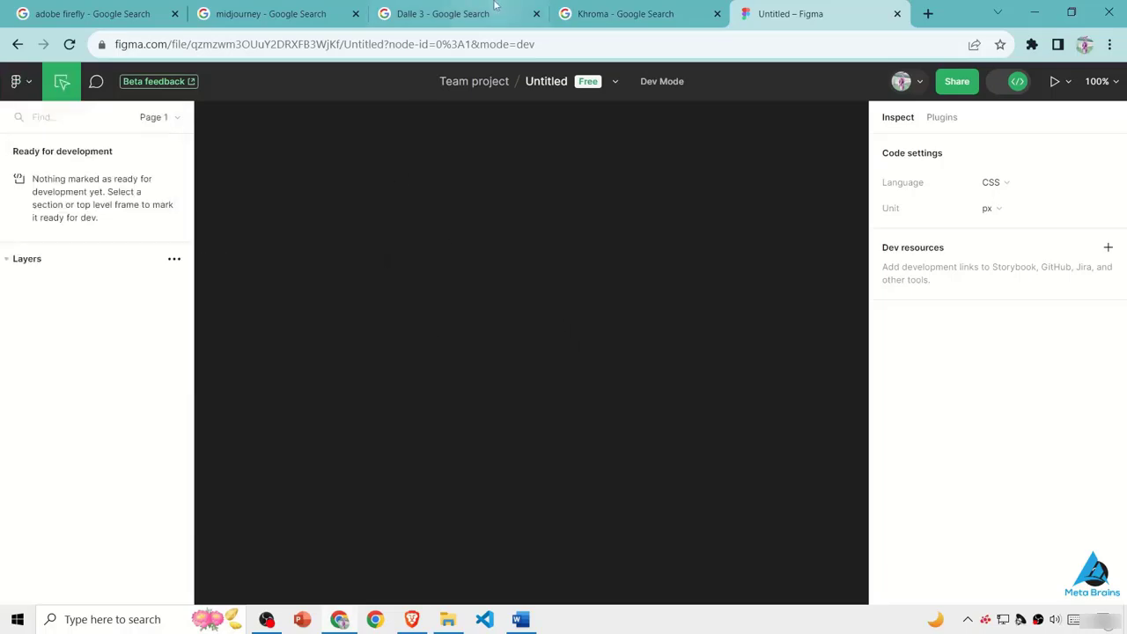
- Review the open Khroma, Dalle 3, midjourney and adobe firefly search results and the Figma file once more
click(625, 13)
click(449, 13)
click(218, 7)
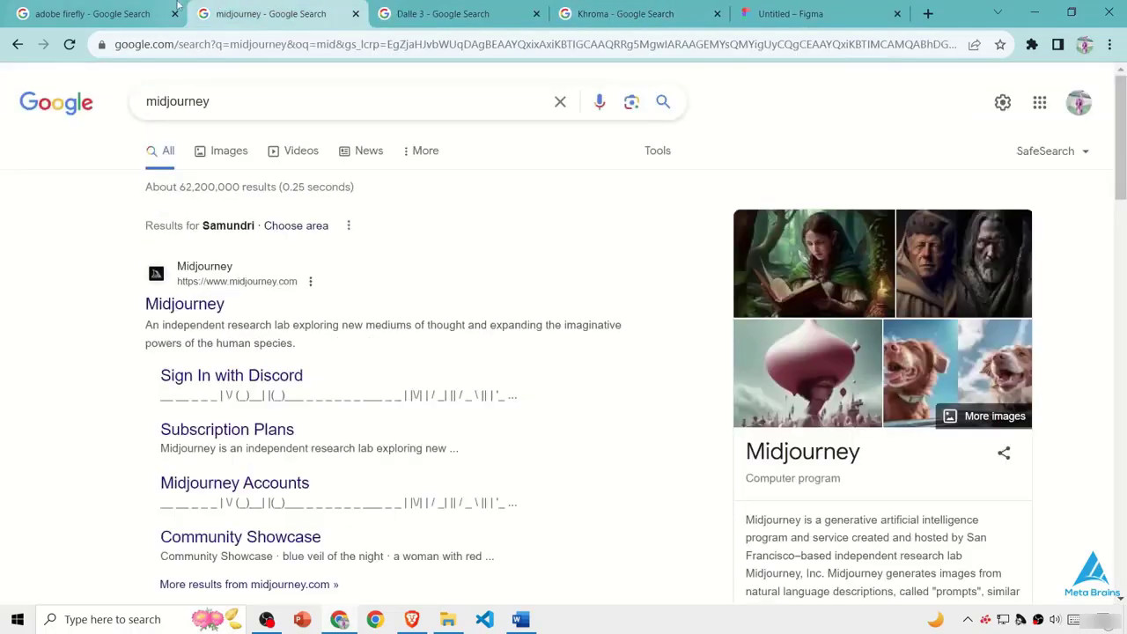
click(93, 13)
scroll(645, 155, up, 5)
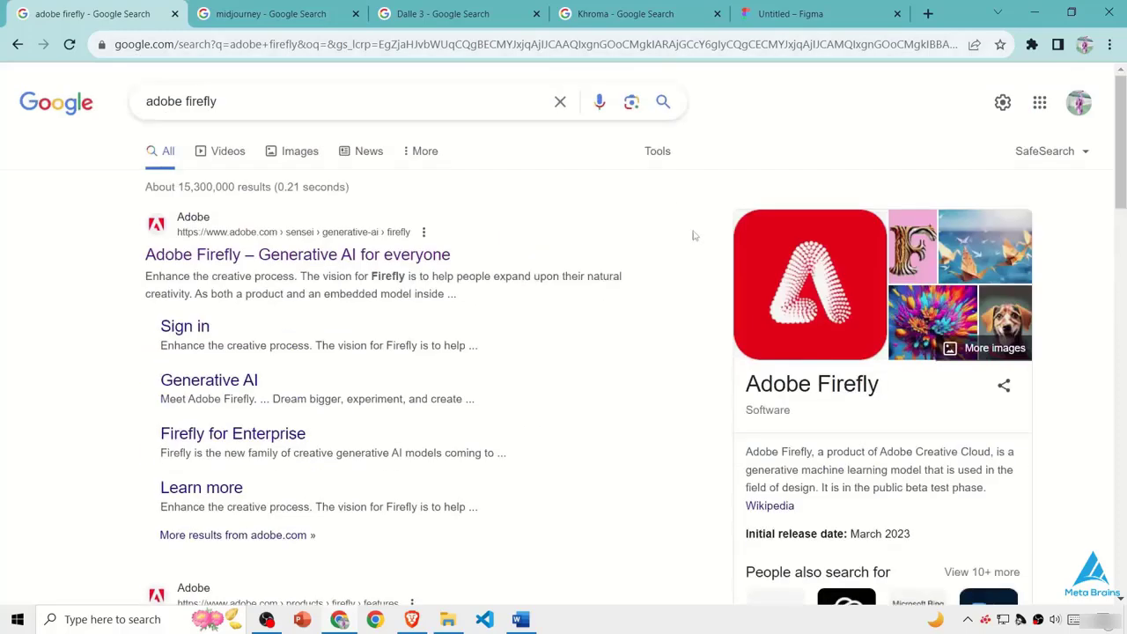
click(462, 13)
click(672, 9)
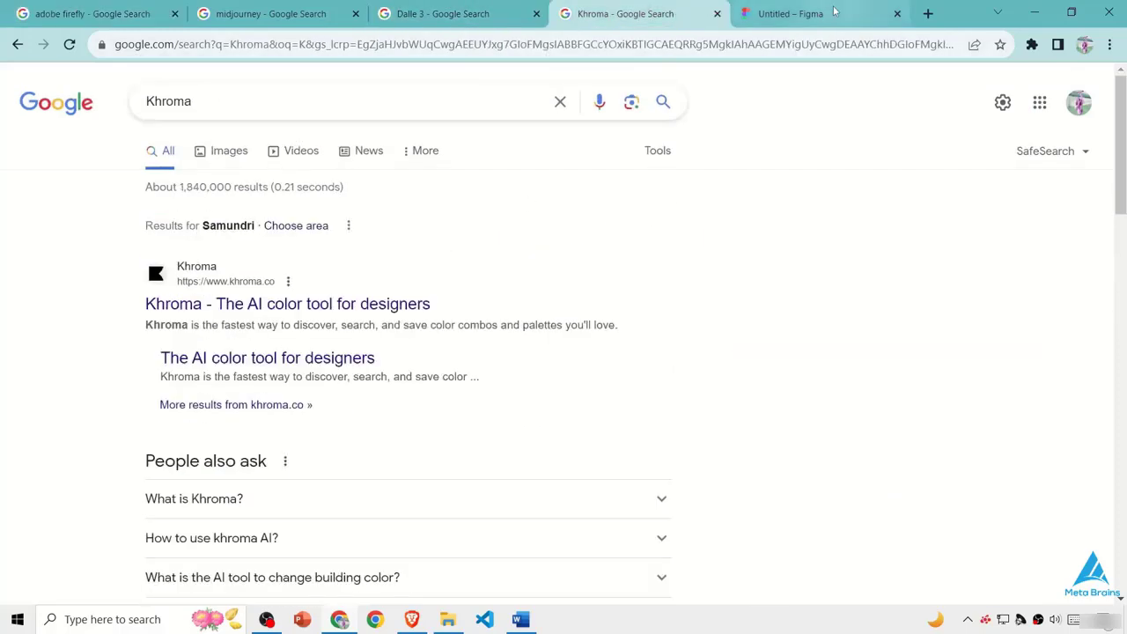
click(827, 12)
click(445, 13)
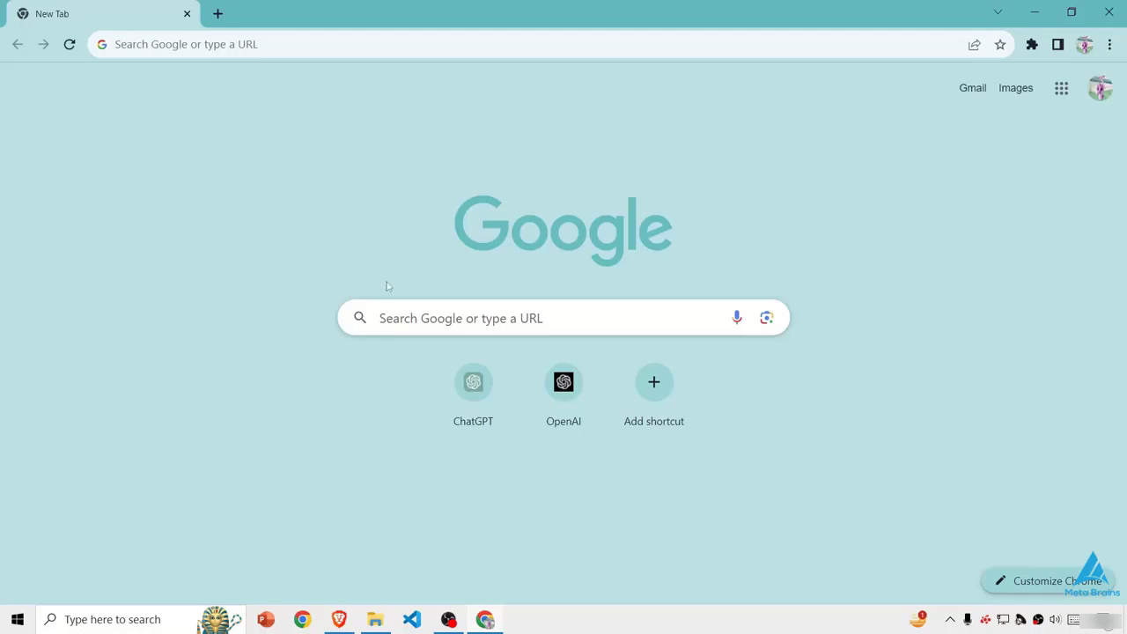
- Open ChatGPT and view the GPT-4 upgrade plan options, closing the plan dialog without upgrading
click(472, 355)
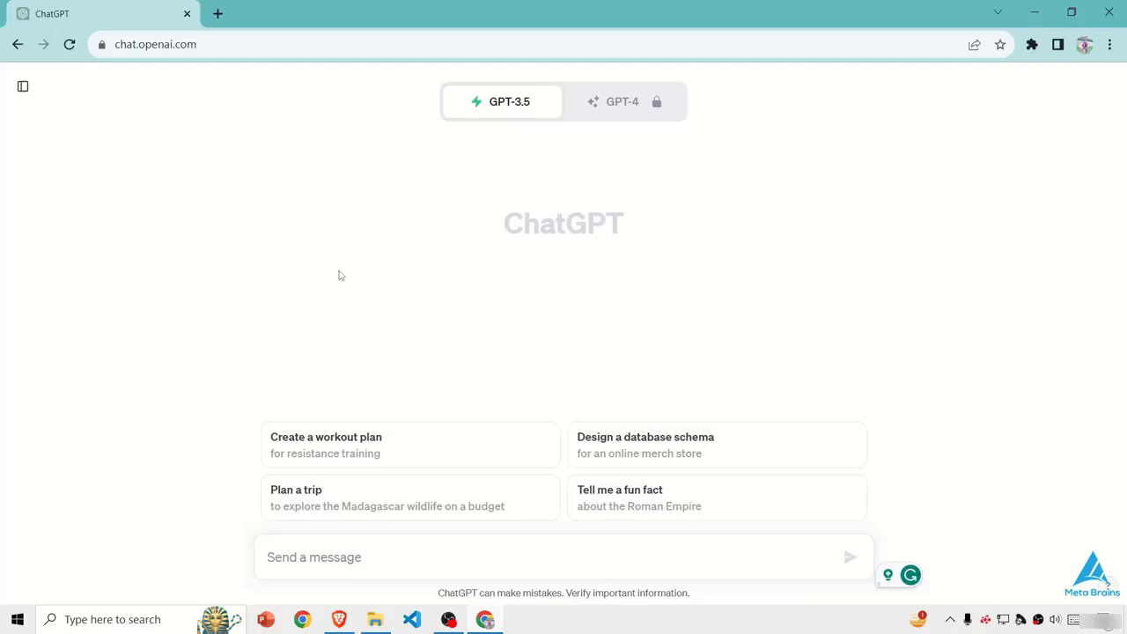
mouse_move(607, 101)
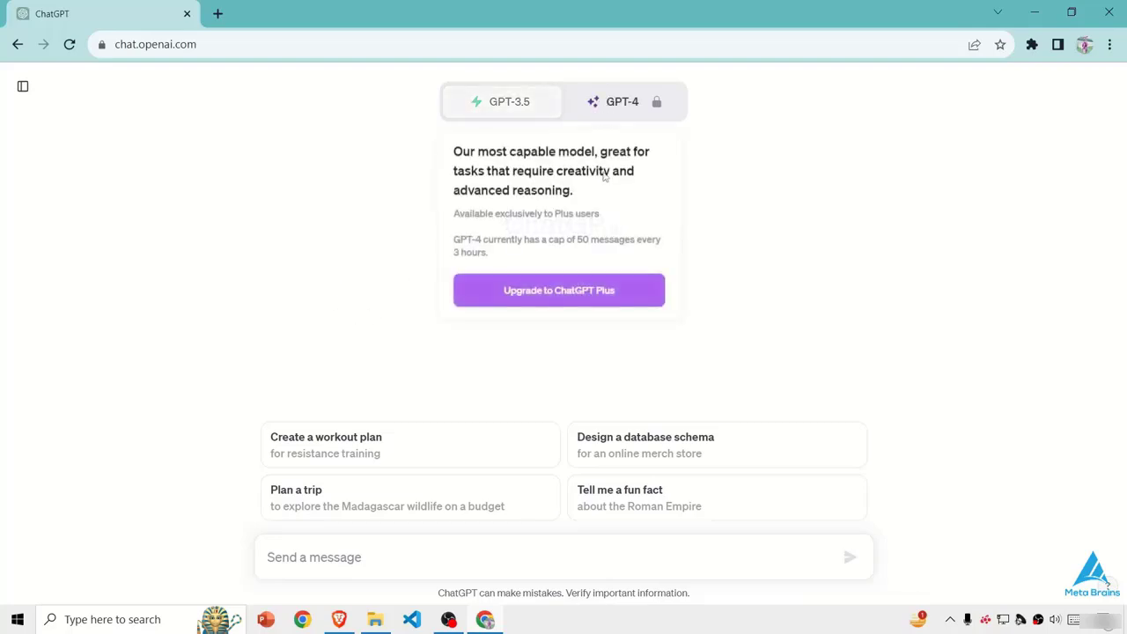
click(656, 110)
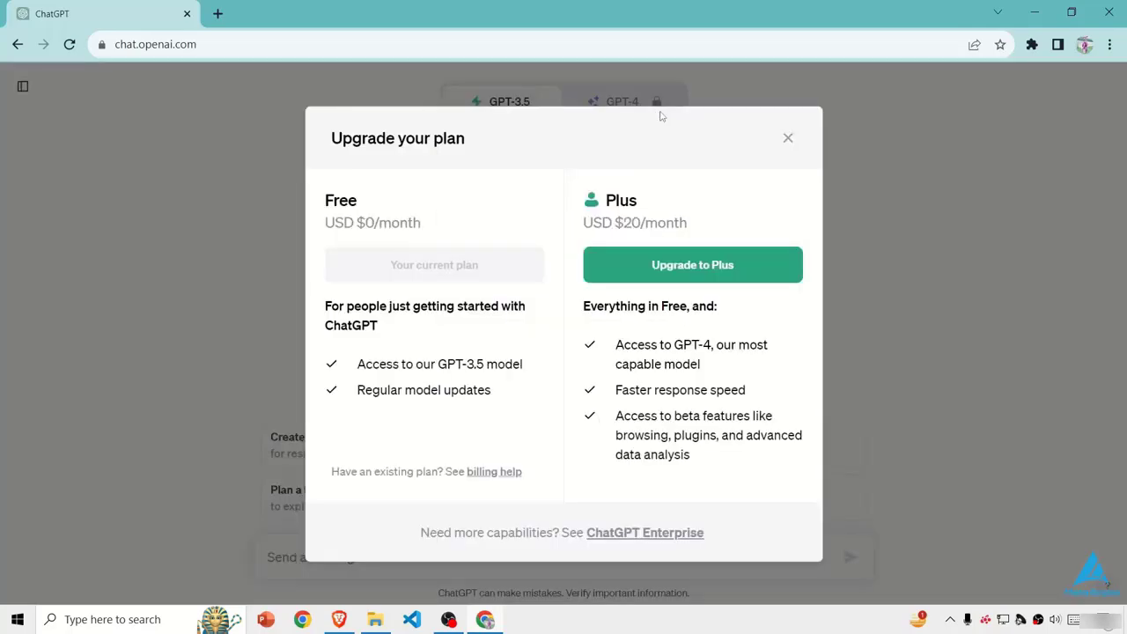
click(787, 141)
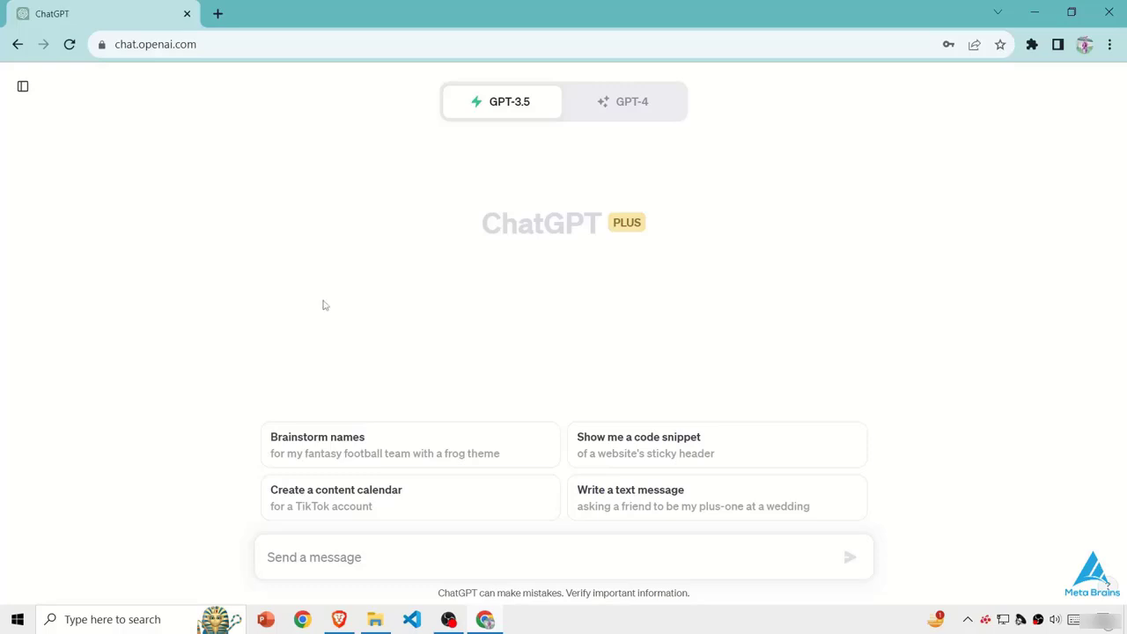
- Switch the chat model from GPT-3.5 to GPT-4 and view its available modes
click(632, 106)
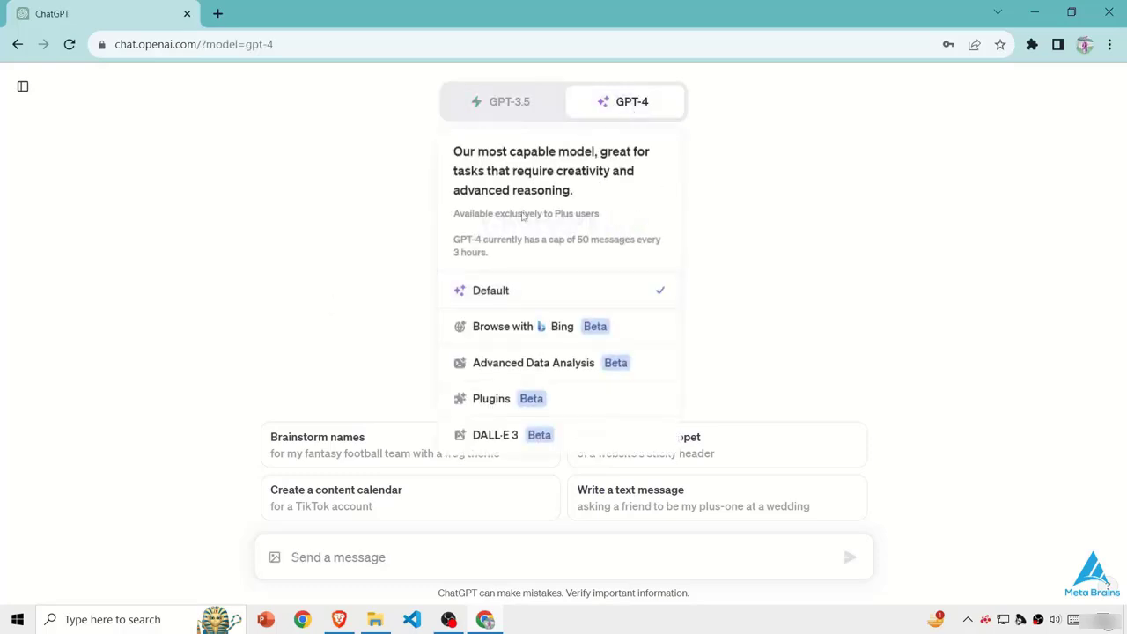
mouse_move(645, 105)
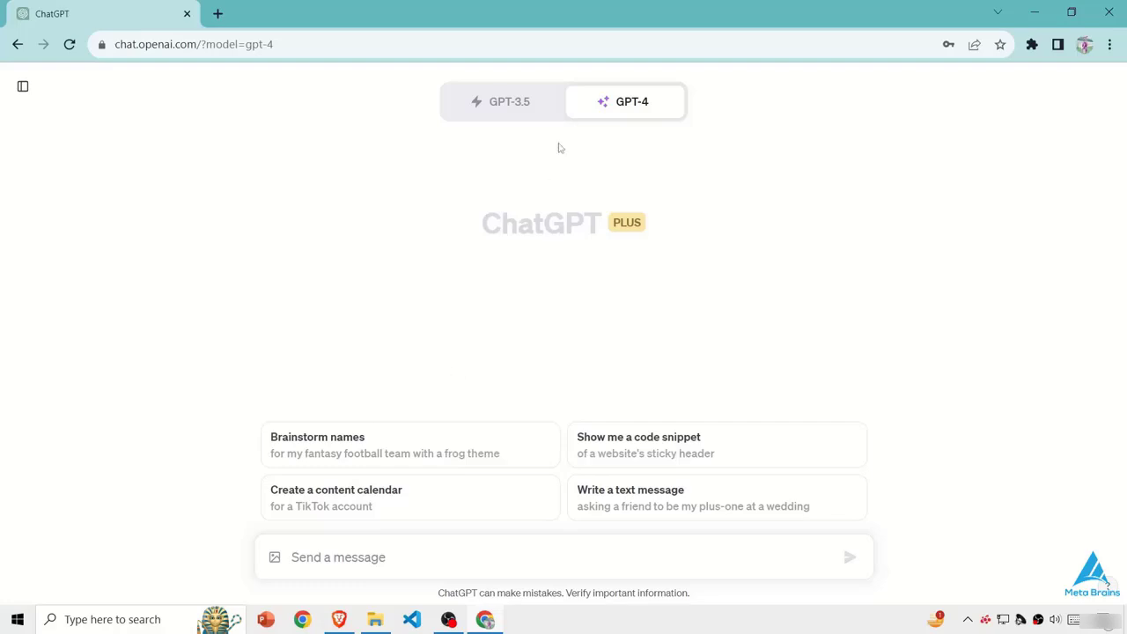
mouse_move(648, 138)
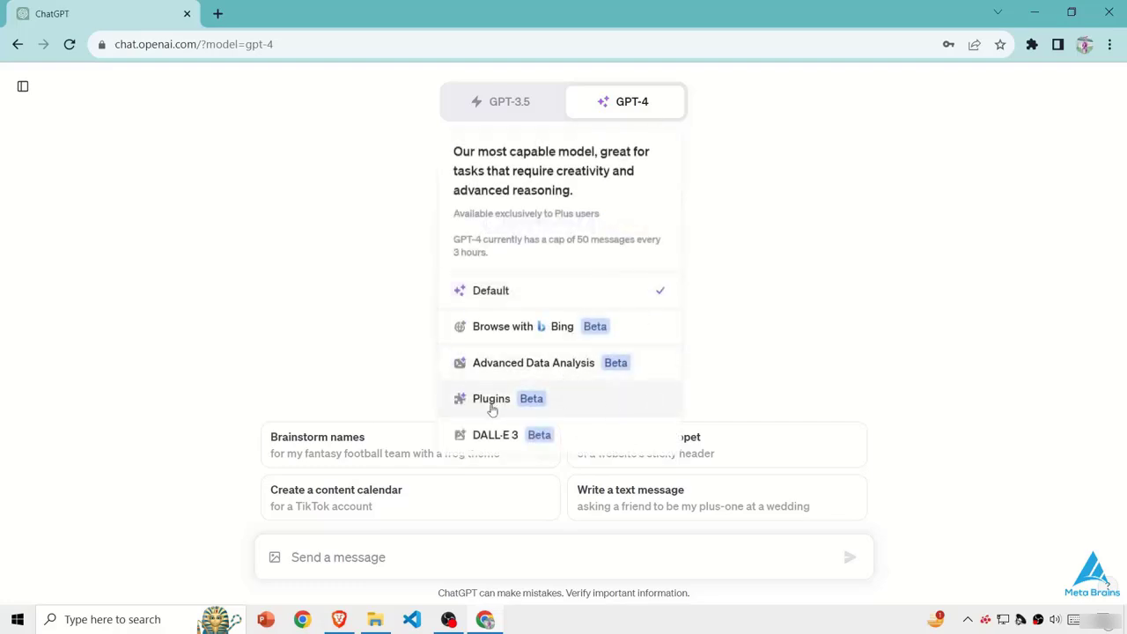
- Set GPT-4 to Plugins mode and look through the available plugins, such as TTS 11labs and Ai Drive
mouse_move(617, 123)
click(526, 398)
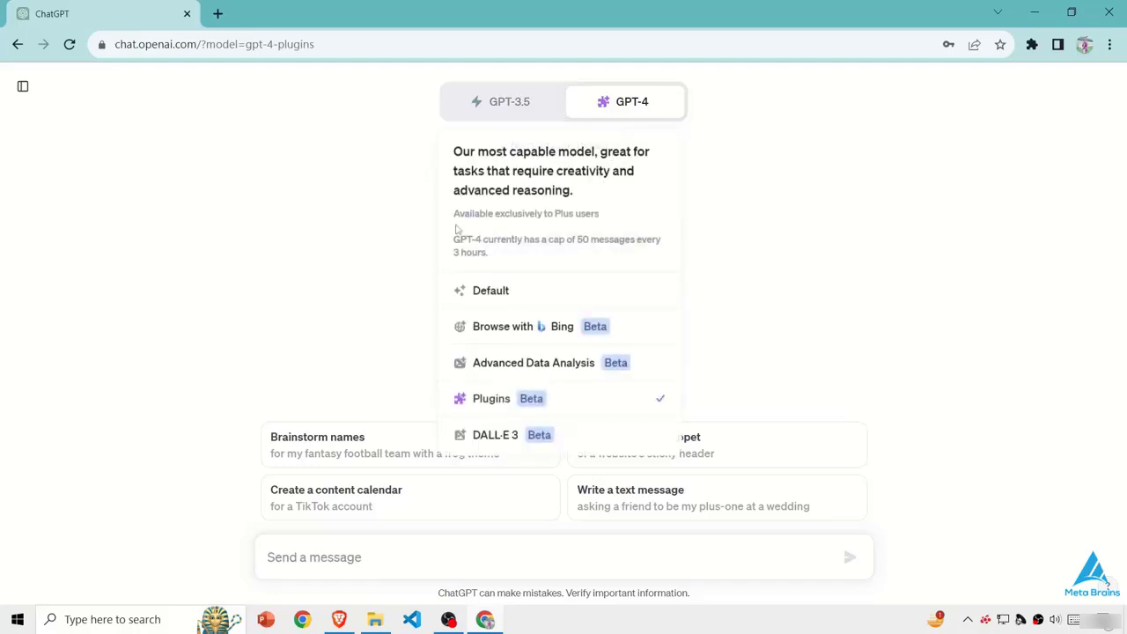
click(602, 148)
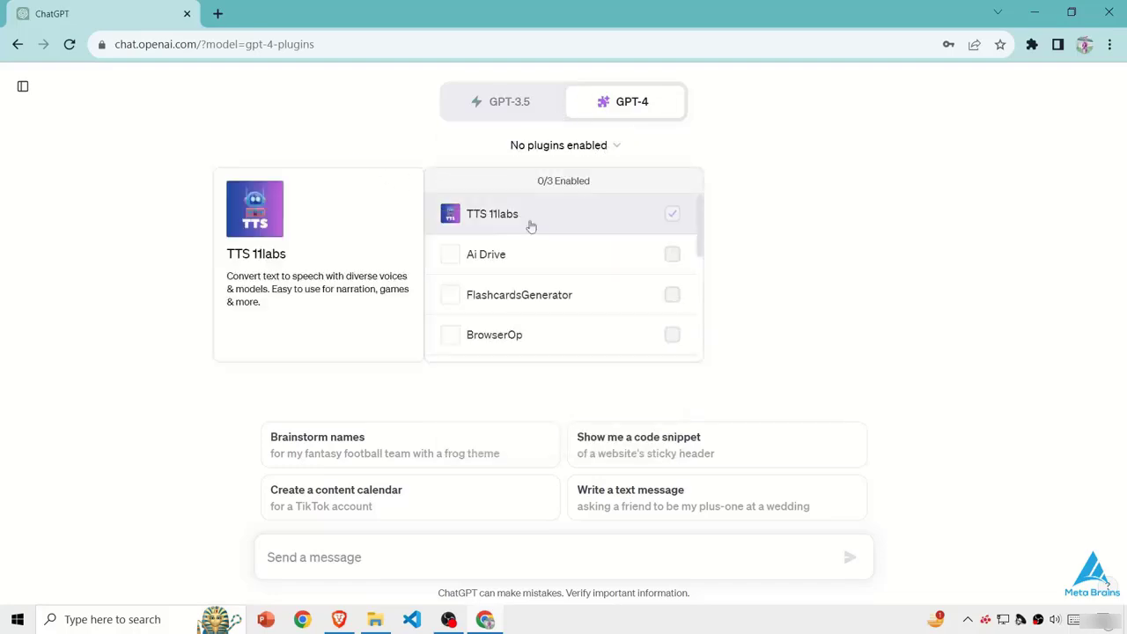
click(500, 264)
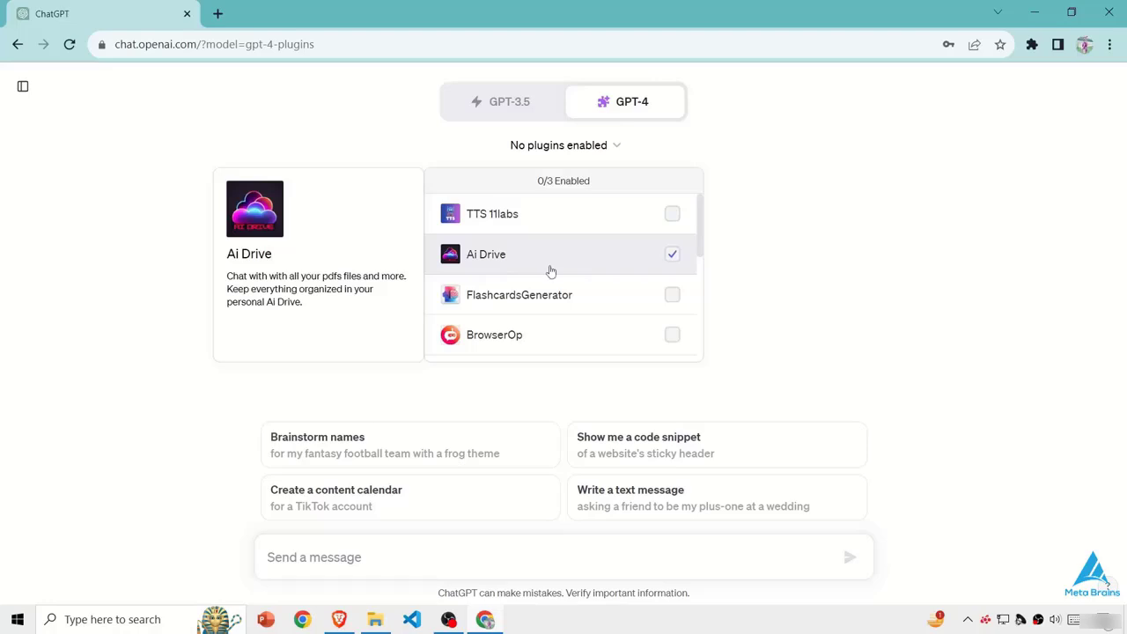
- Set GPT-4 to DALL·E 3 mode
mouse_move(584, 115)
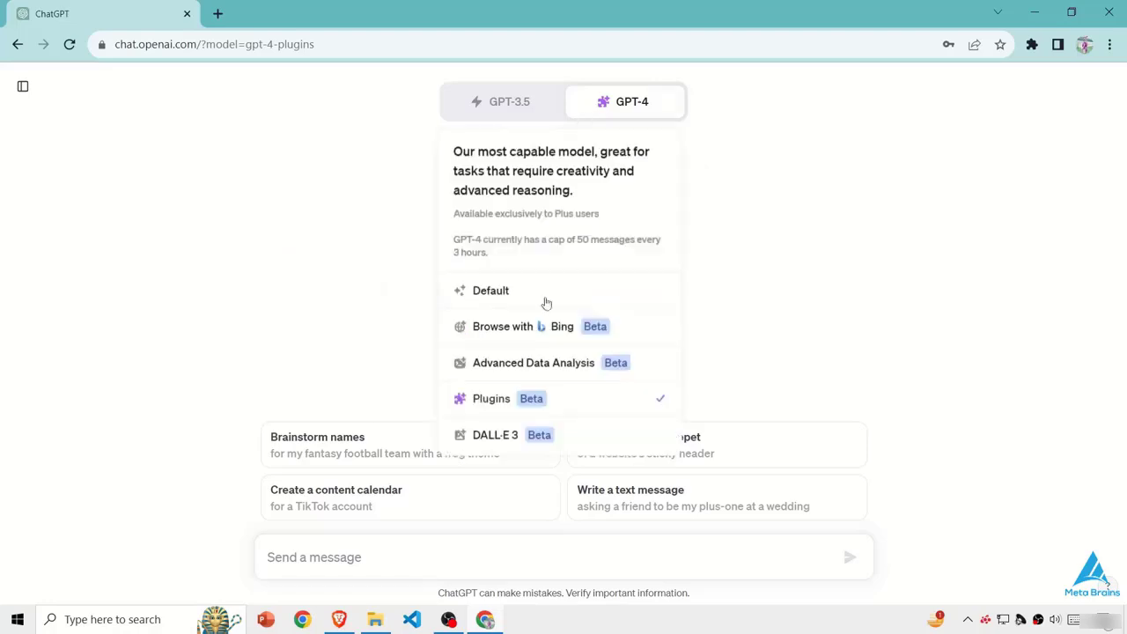
click(482, 434)
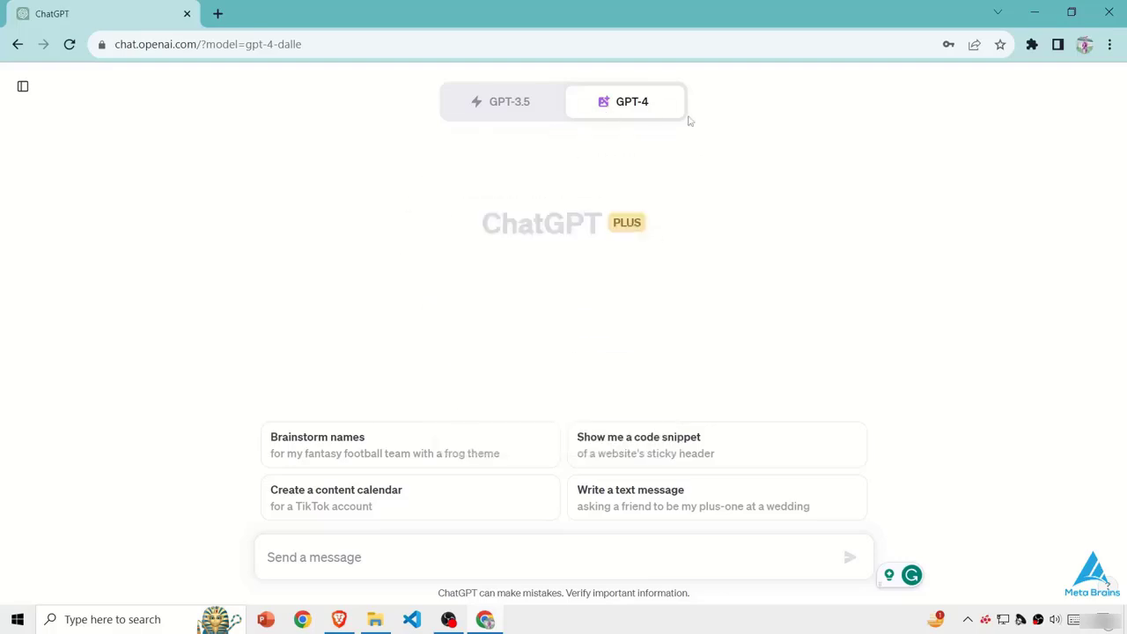
mouse_move(602, 116)
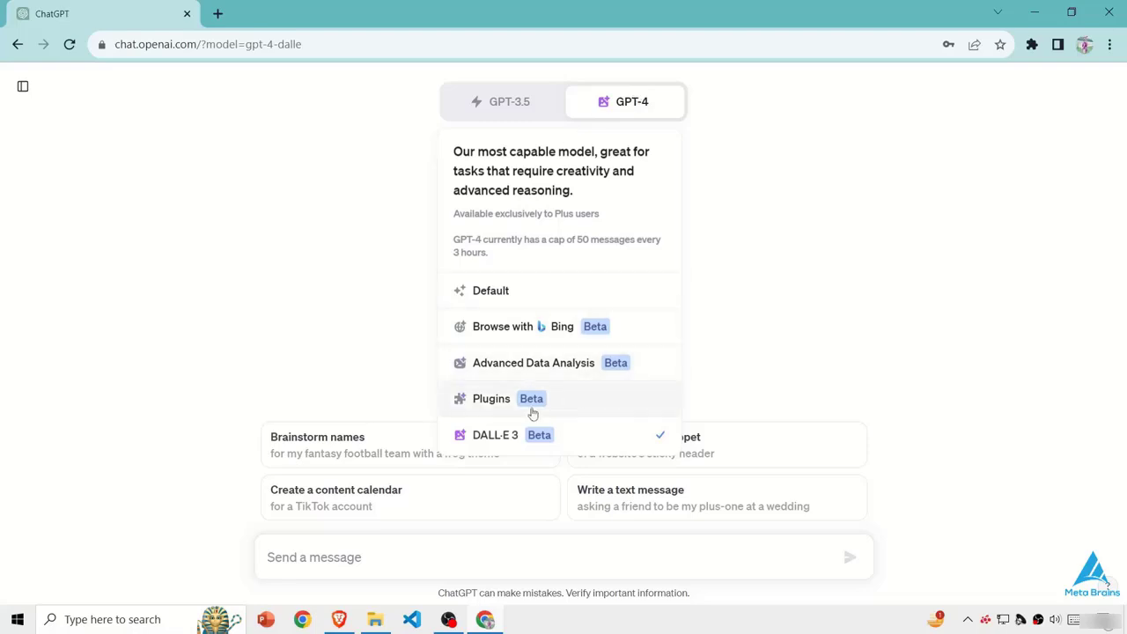
mouse_move(638, 107)
- Send the prompt "Create an image of dog." to generate images with DALL·E 3
text(Create an image of)
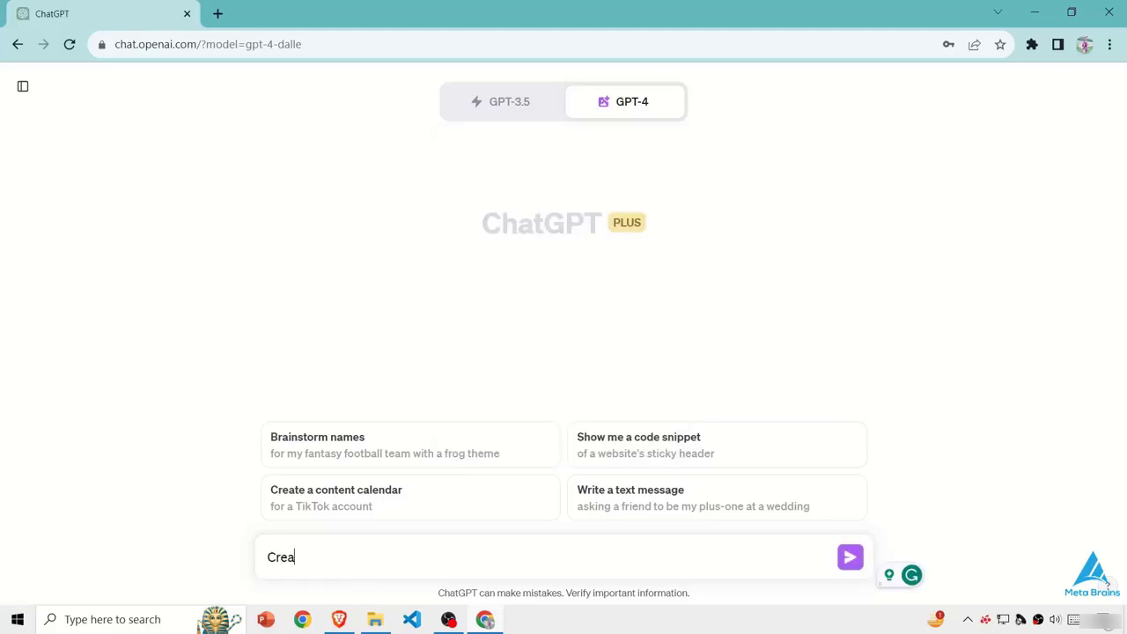
key(ctrl+l)
key(BackSpace)
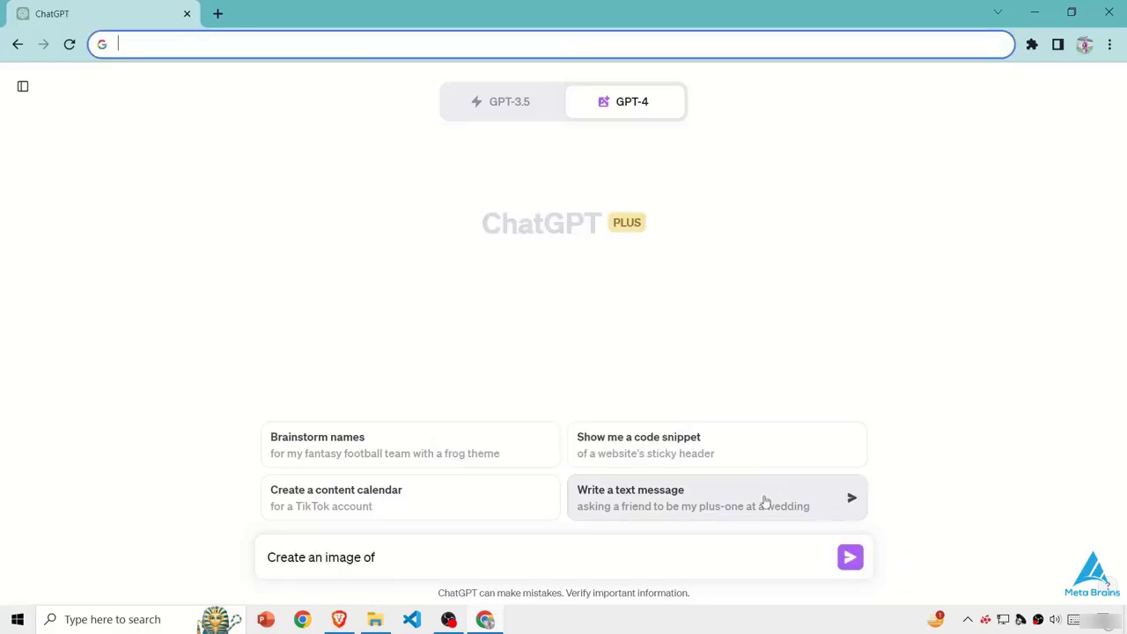
click(402, 563)
text(dog.)
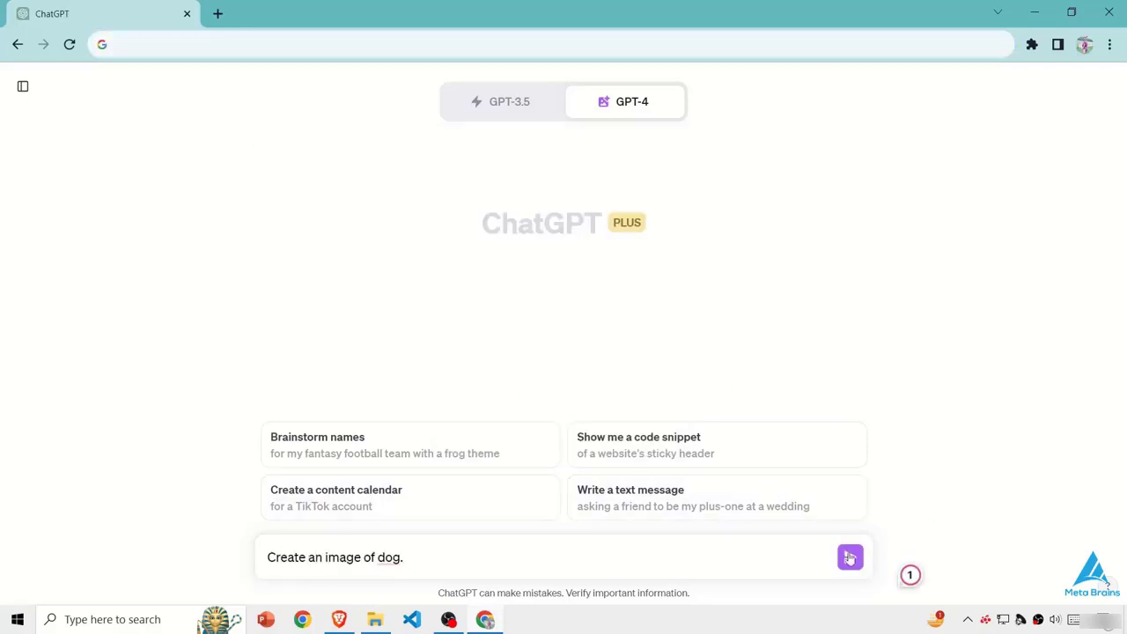
key(Return)
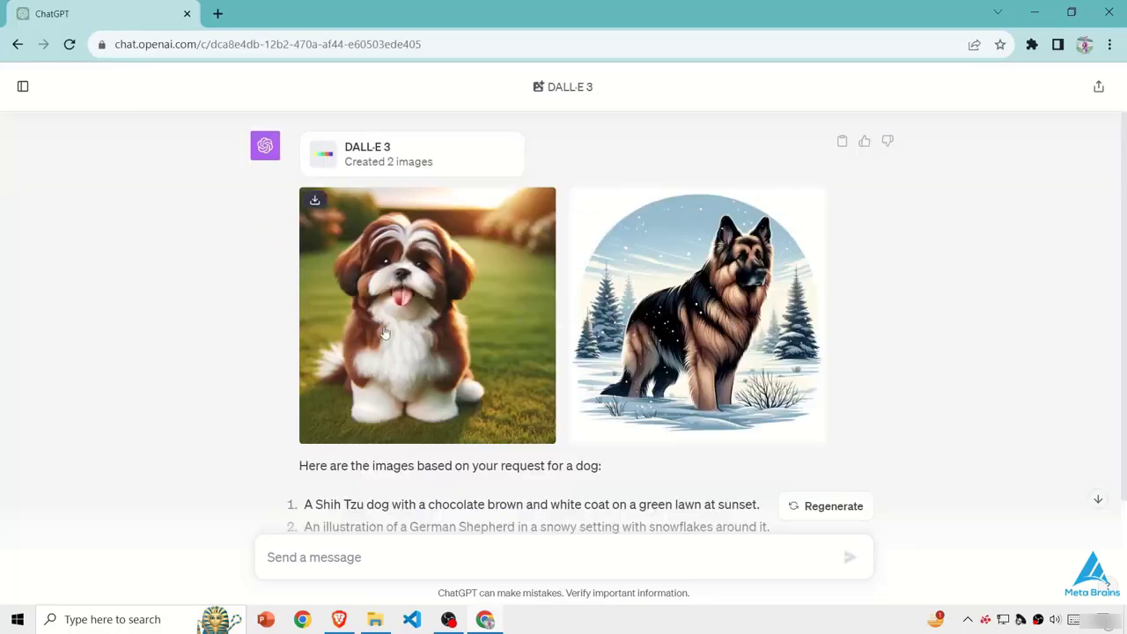
- Reuse the first prompt, reword it to "Create an image of the dog Ultrarealistic" and send it
scroll(260, 275, up, 3)
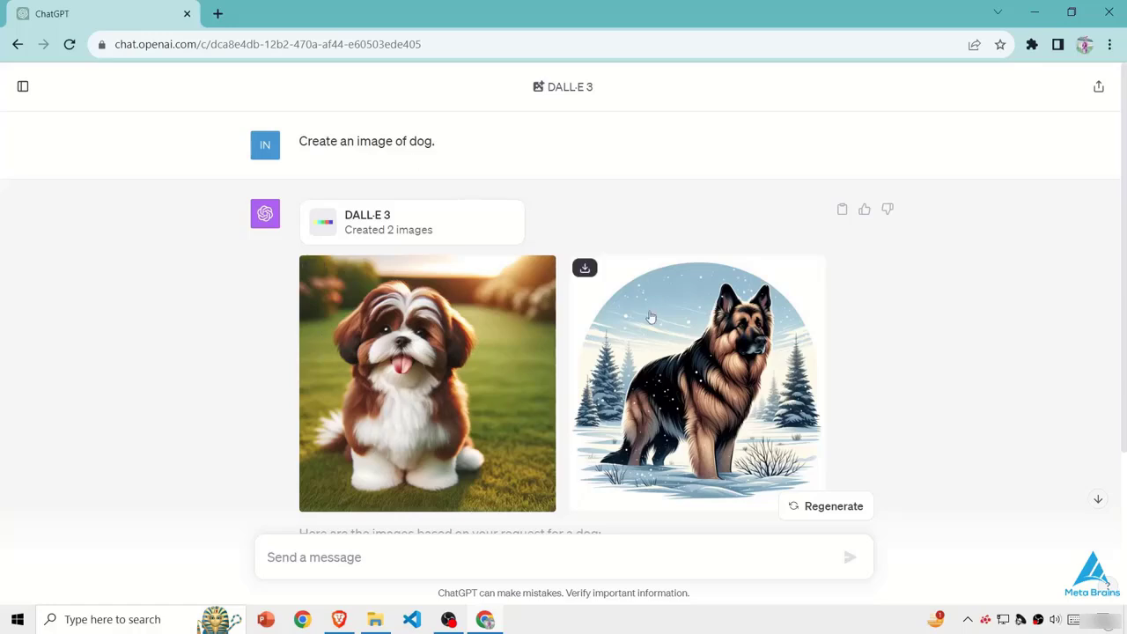
drag(298, 141, 437, 142)
key(ctrl+c)
click(458, 555)
key(ctrl+v)
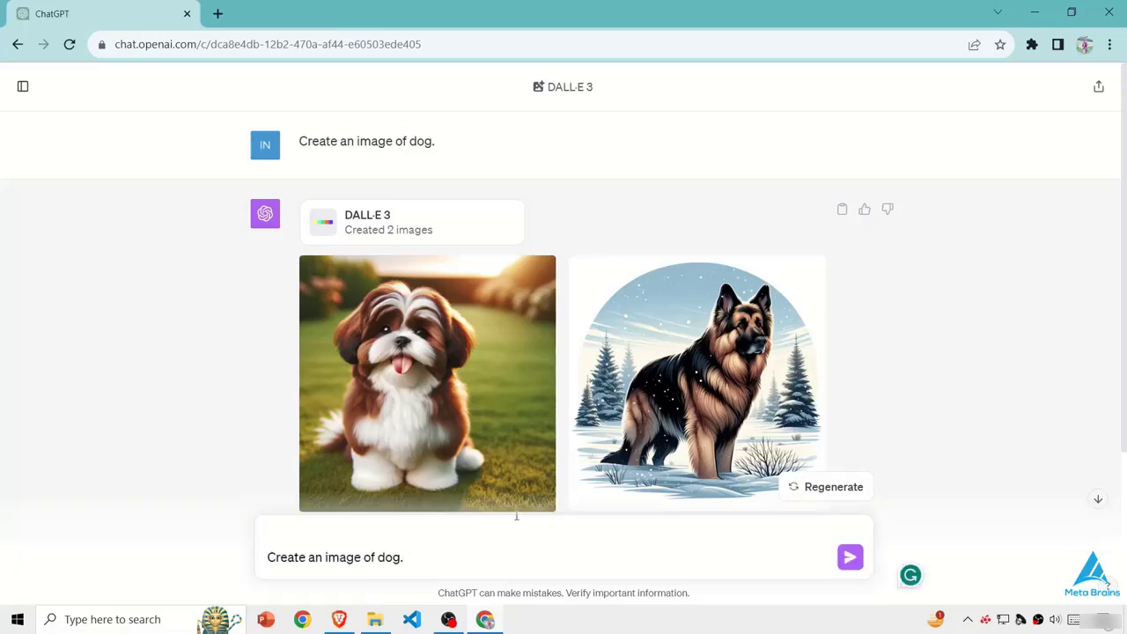
key(BackSpace)
text(Ultrarealistic)
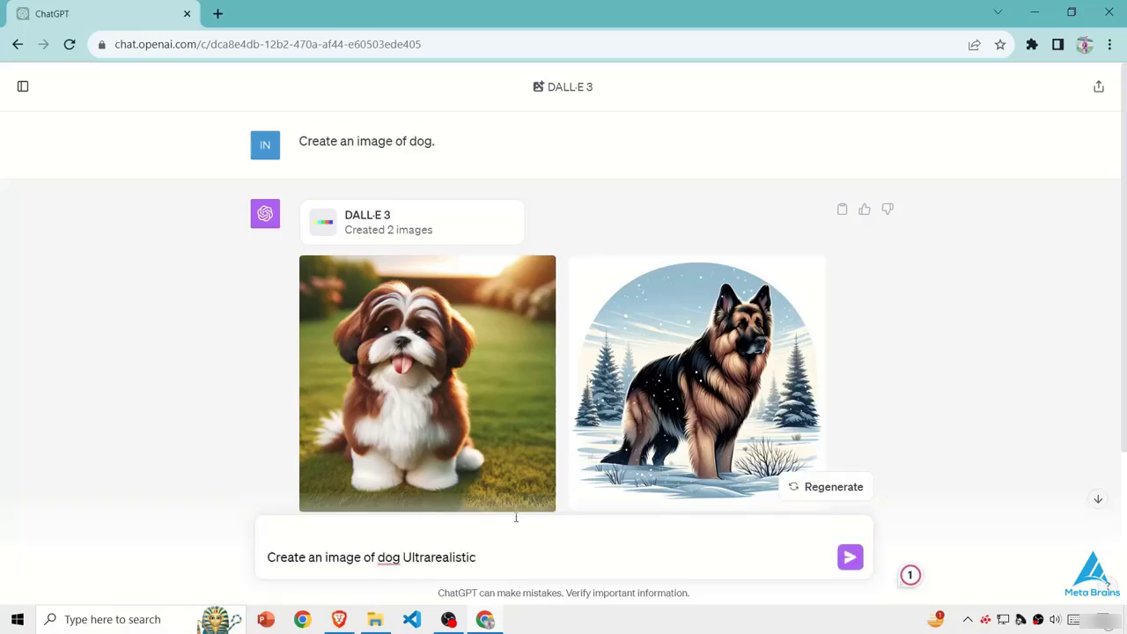
click(388, 558)
click(403, 480)
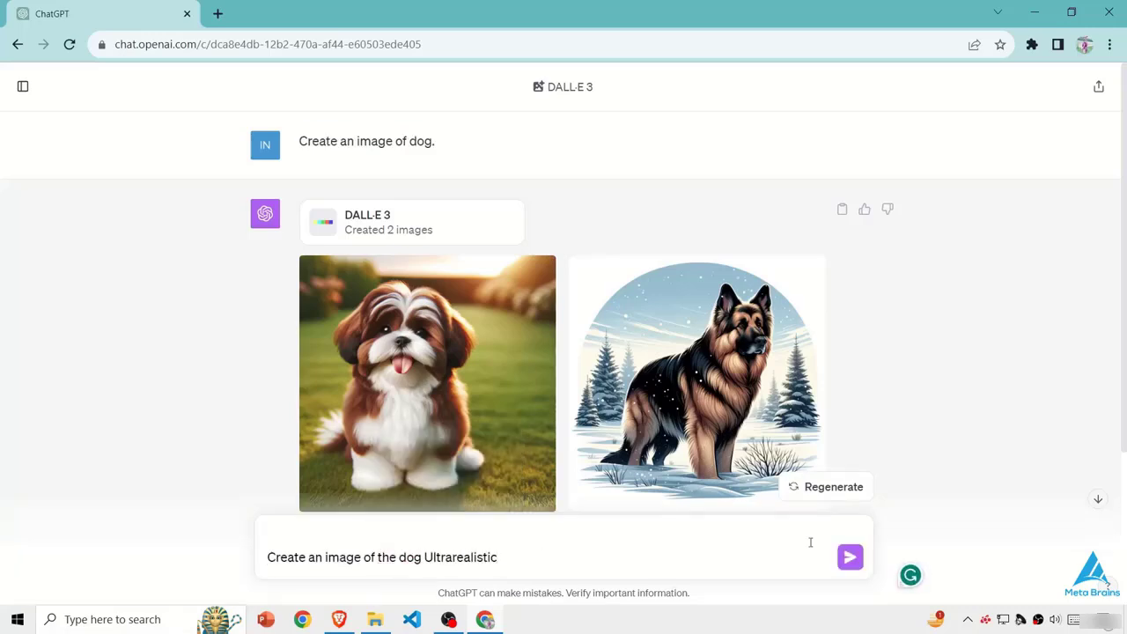
click(849, 556)
- Compare the new ultrarealistic dog images with the images from the first prompt
scroll(596, 420, down, 6)
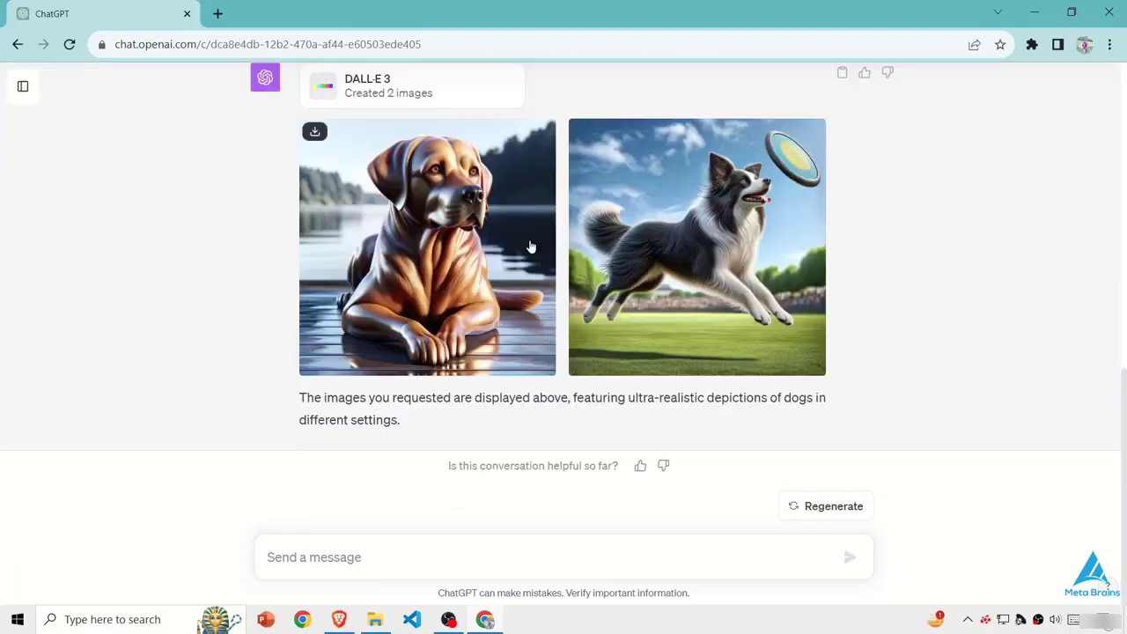
scroll(458, 253, up, 2)
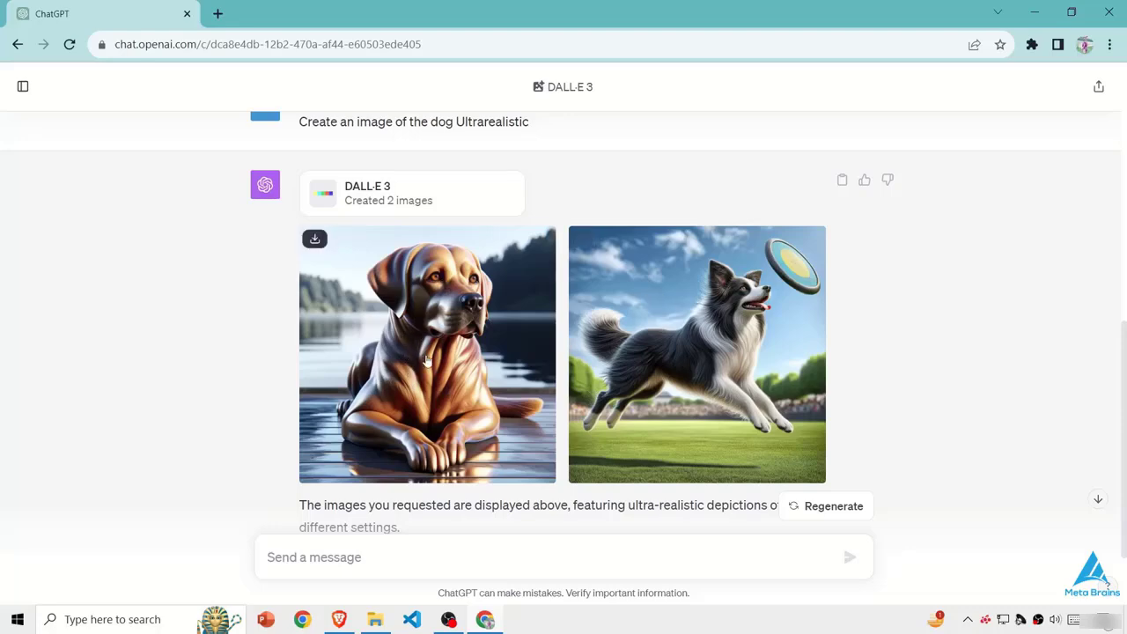
scroll(427, 361, up, 5)
scroll(430, 361, down, 6)
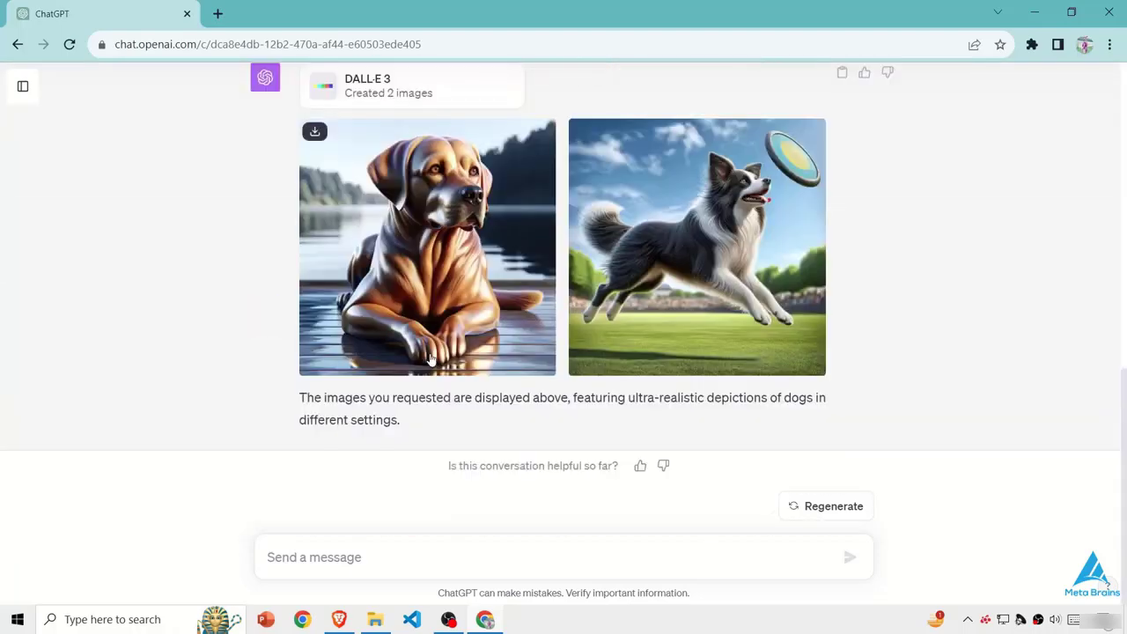
scroll(431, 359, up, 5)
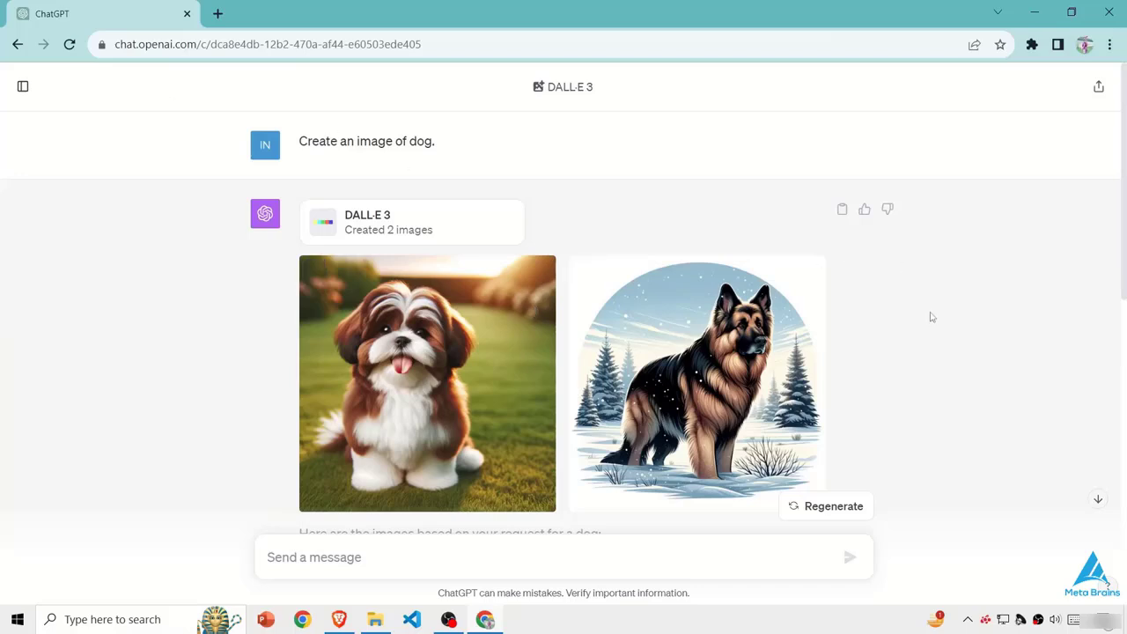
scroll(402, 243, down, 6)
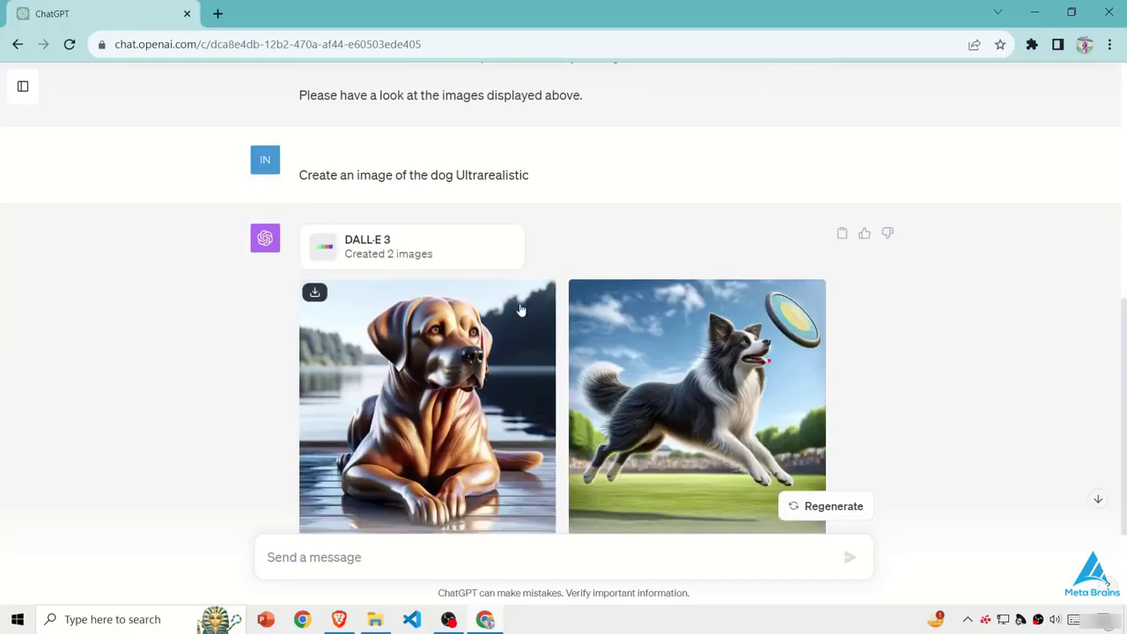
scroll(520, 309, down, 2)
- Start a new prompt with "Create a Biscuit packaging design that is both eye-catching and informative."
click(322, 556)
text(Create a Biscuit pac)
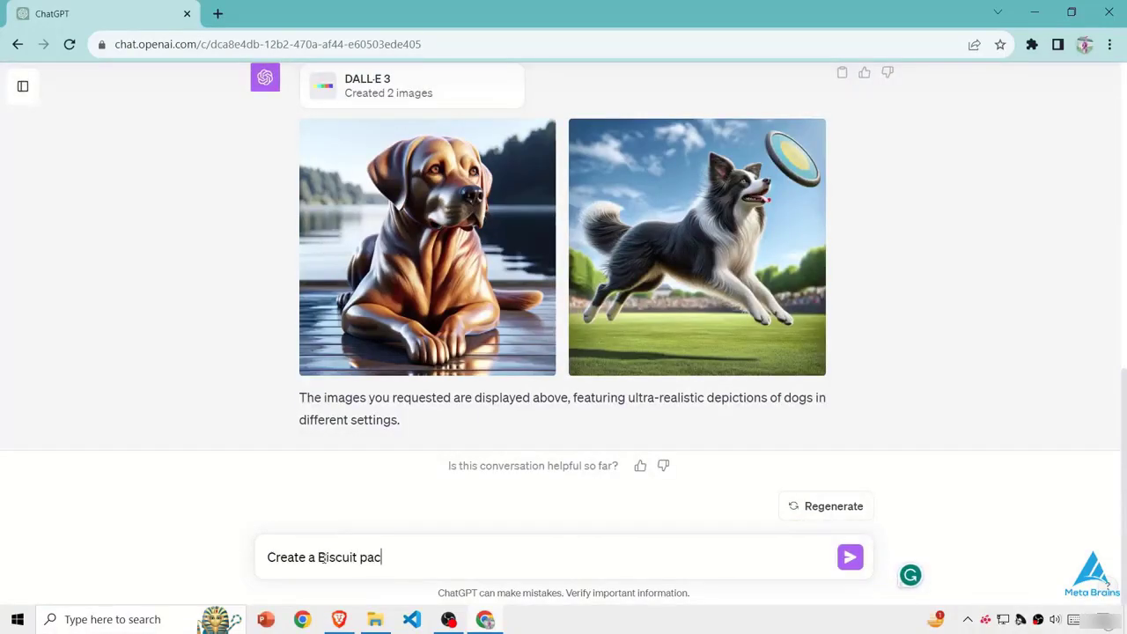
text(kaging design that is botyh)
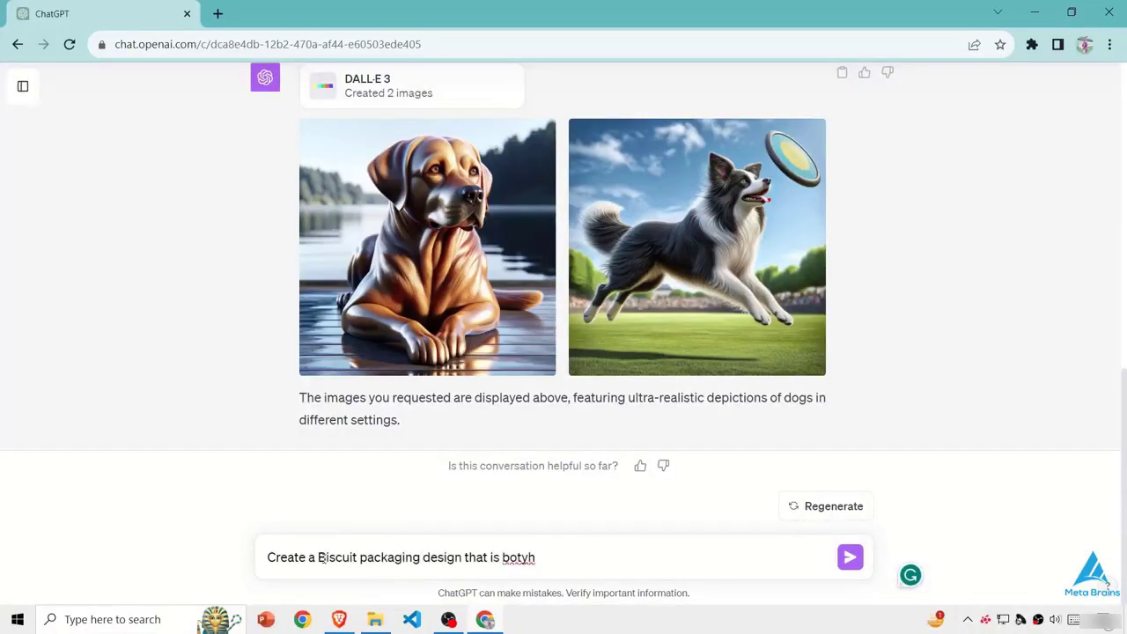
key(BackSpace)
key(BackSpace)
text(h eye-catching and infor)
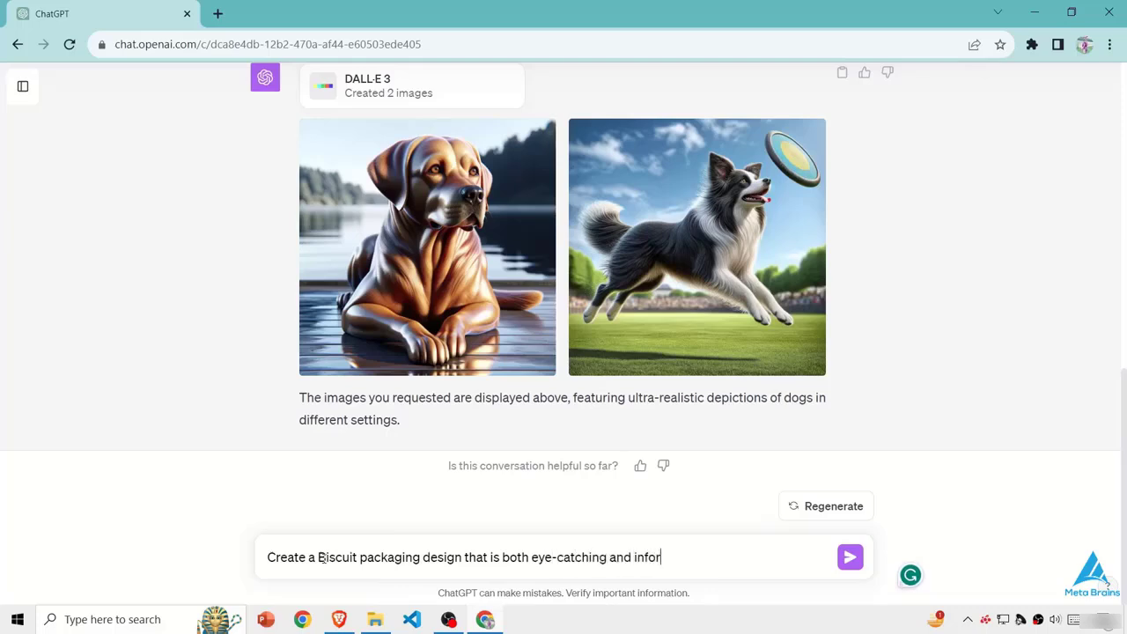
text(mative. The Packing should protext)
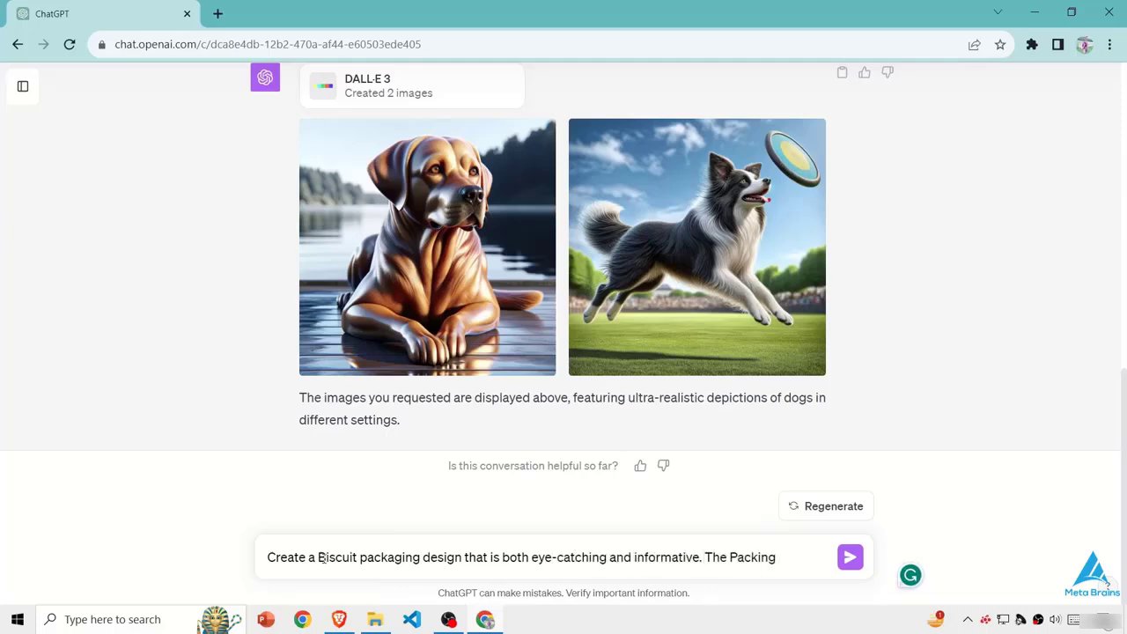
- Continue the prompt with "The Packing should protect the biscuits from breakage and moisture"
key(BackSpace)
key(BackSpace)
key(BackSpace)
text(ct )
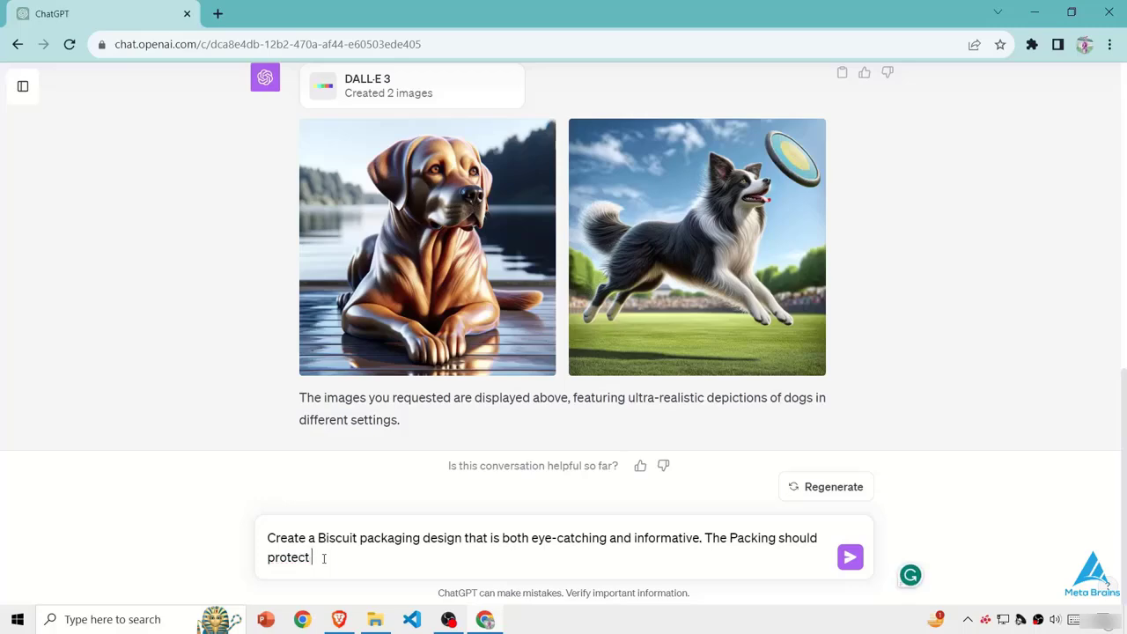
text(the biscuits from breakage and moistru)
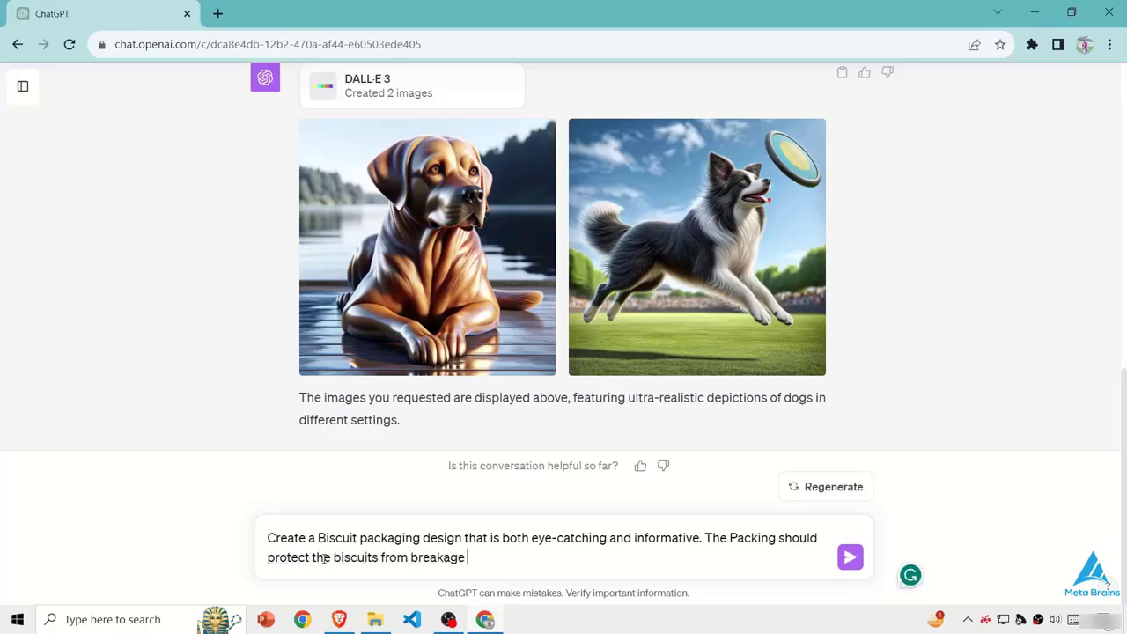
key(BackSpace)
key(BackSpace)
- Complete the prompt's second sentence, asking for the packaging to highlight the product's unique features and benefits
text(ure whil)
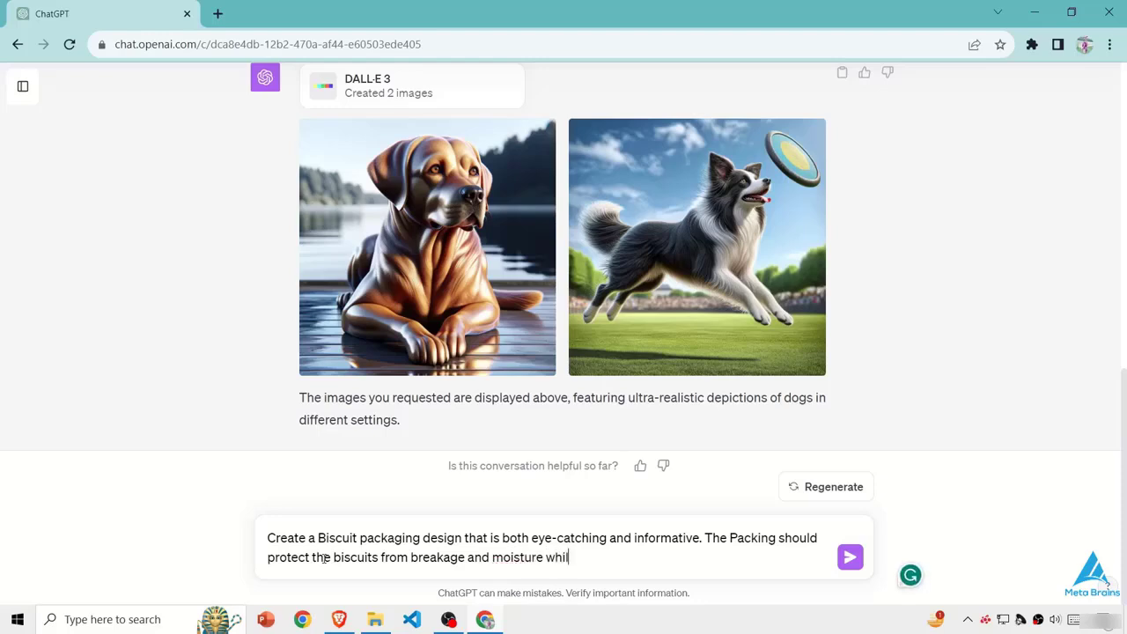
text(e aslo highligh)
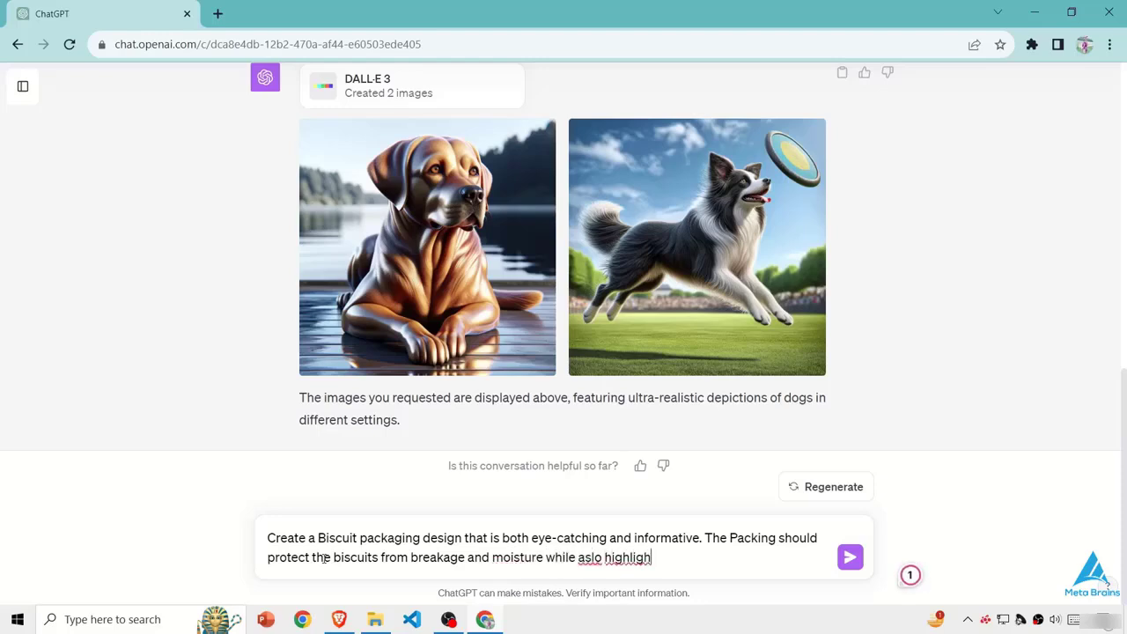
text(ting the product's )
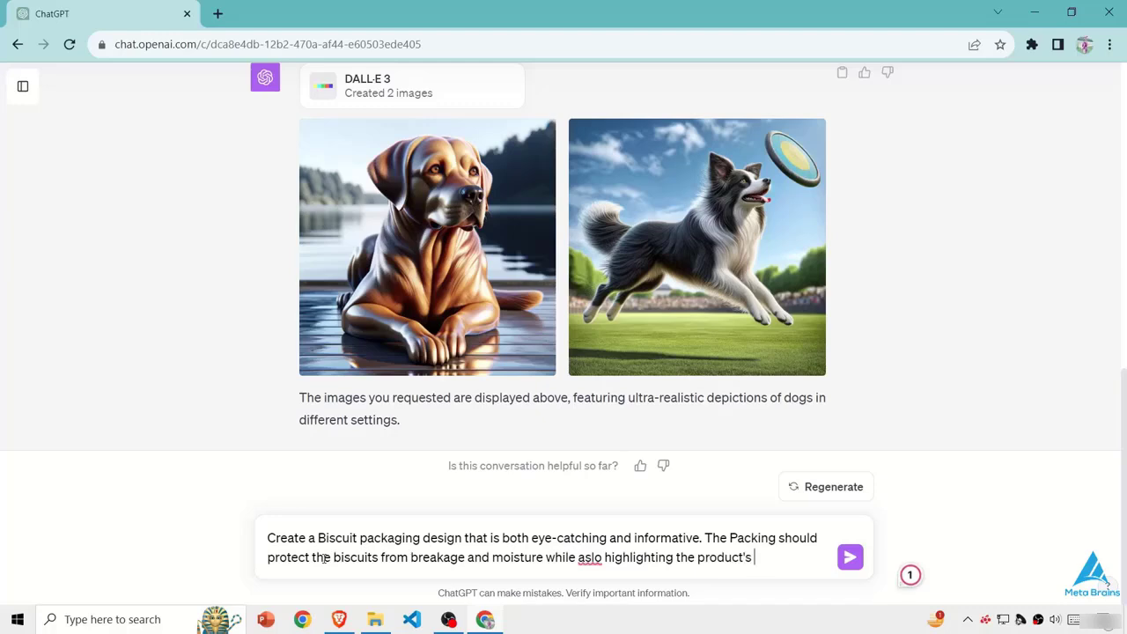
text(unique featrues and)
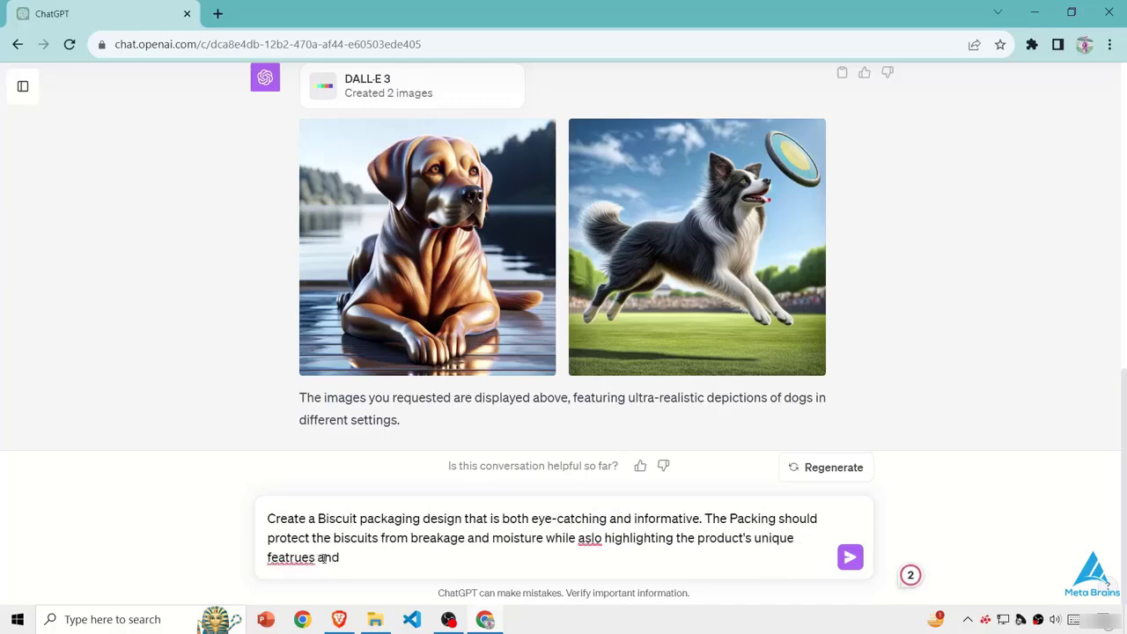
text( benefits)
- Correct the misspelled words "features" and "also" in the packaging prompt
key(BackSpace)
key(BackSpace)
key(BackSpace)
key(BackSpace)
key(BackSpace)
text(tures)
key(Left)
key(Left)
key(Left)
key(Left)
key(Left)
key(Left)
key(Left)
key(Left)
key(Left)
key(Left)
key(Left)
key(Left)
key(Left)
key(Left)
key(Left)
key(Left)
key(Left)
key(Left)
key(Left)
key(Left)
key(BackSpace)
key(BackSpace)
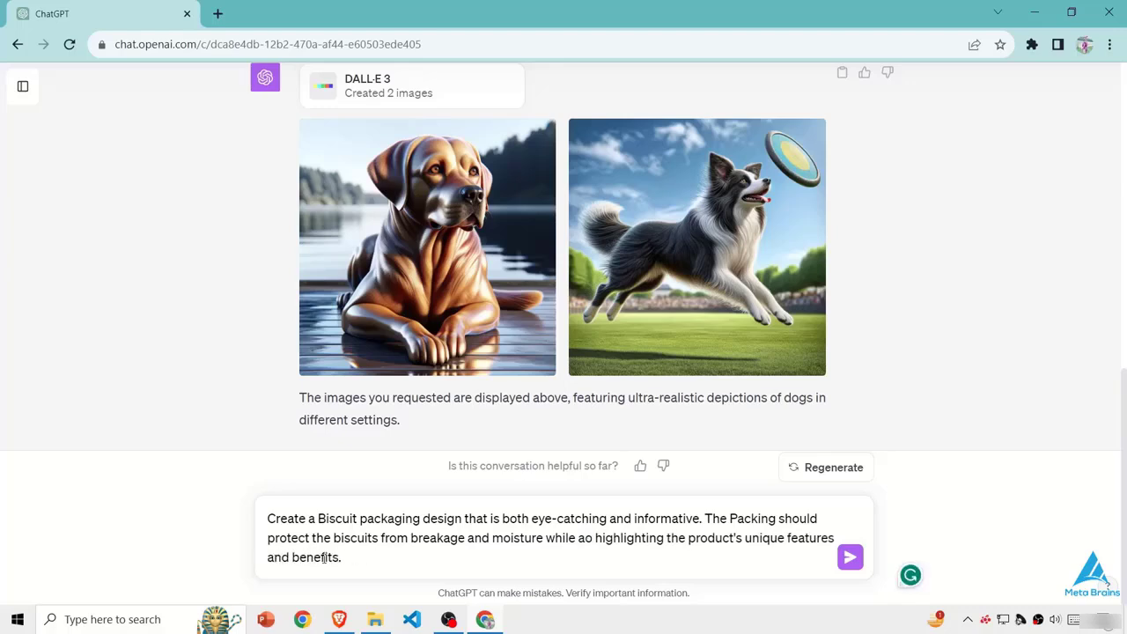
text(ls)
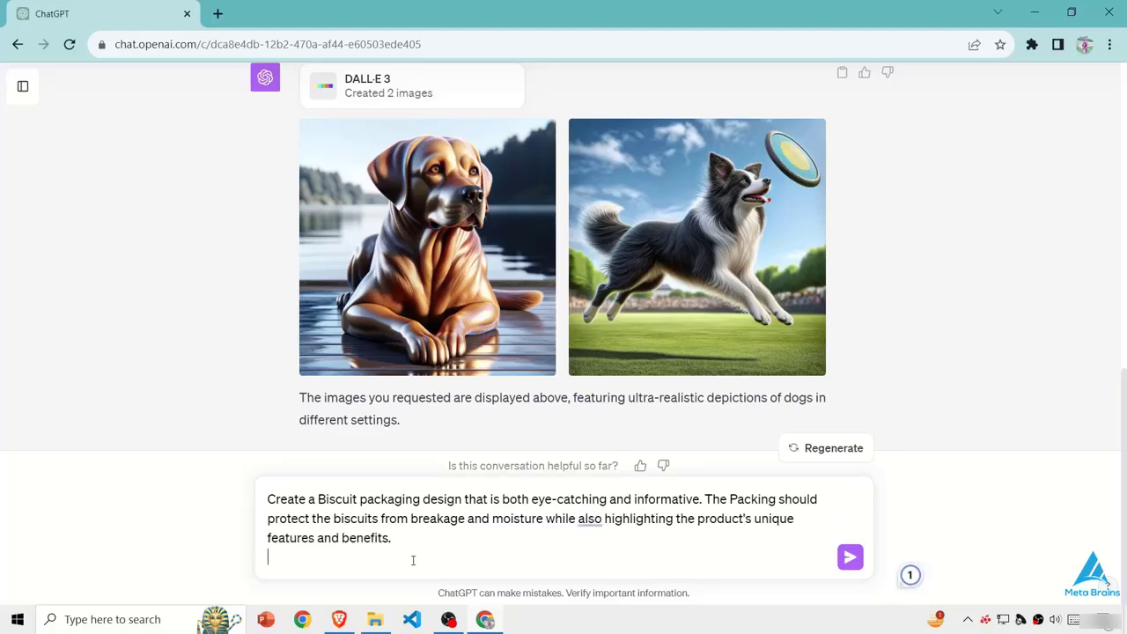
- Append "Design considerations:" with two numbered points: use bright and cheerful colors to attract attention, and include clear and concise product information
key(shift+Return)
text(Design considerations: 1:Use bright and cheerful colors to attract attention. 2:Include clear and concise product information)
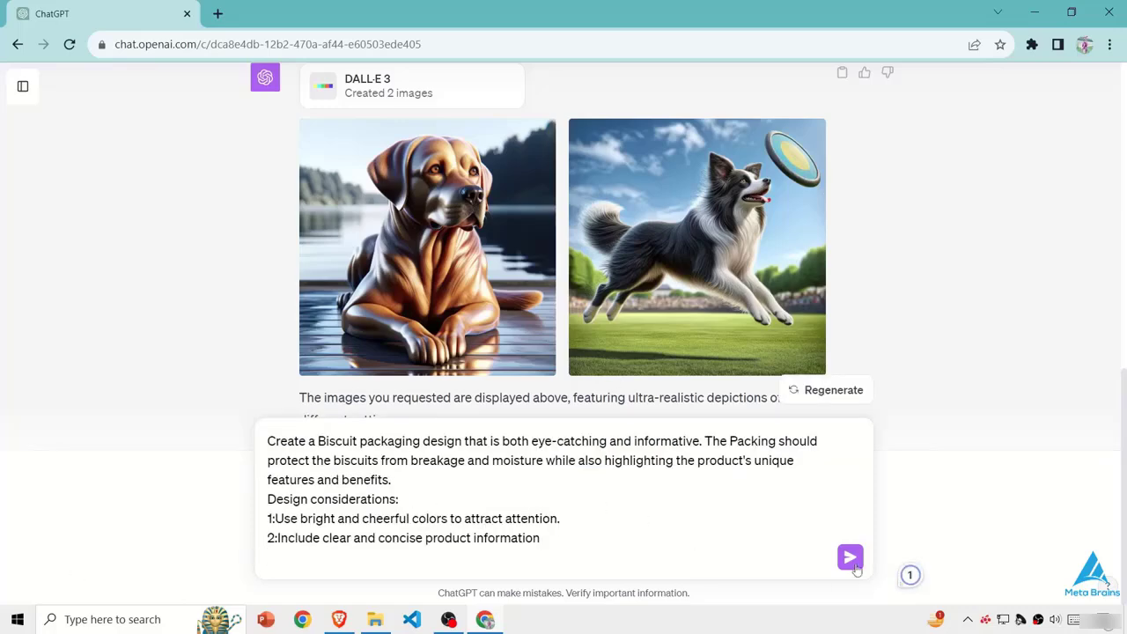
- Submit the biscuit packaging prompt and compare the generated designs with the wording of the request
click(851, 562)
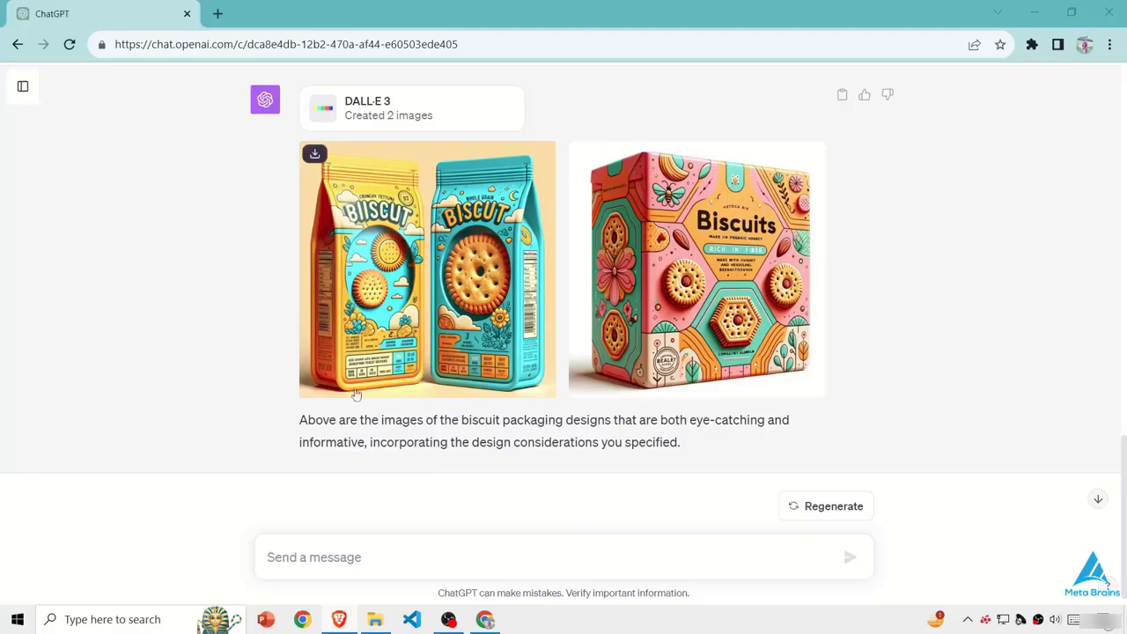
scroll(512, 343, up, 3)
scroll(512, 331, up, 2)
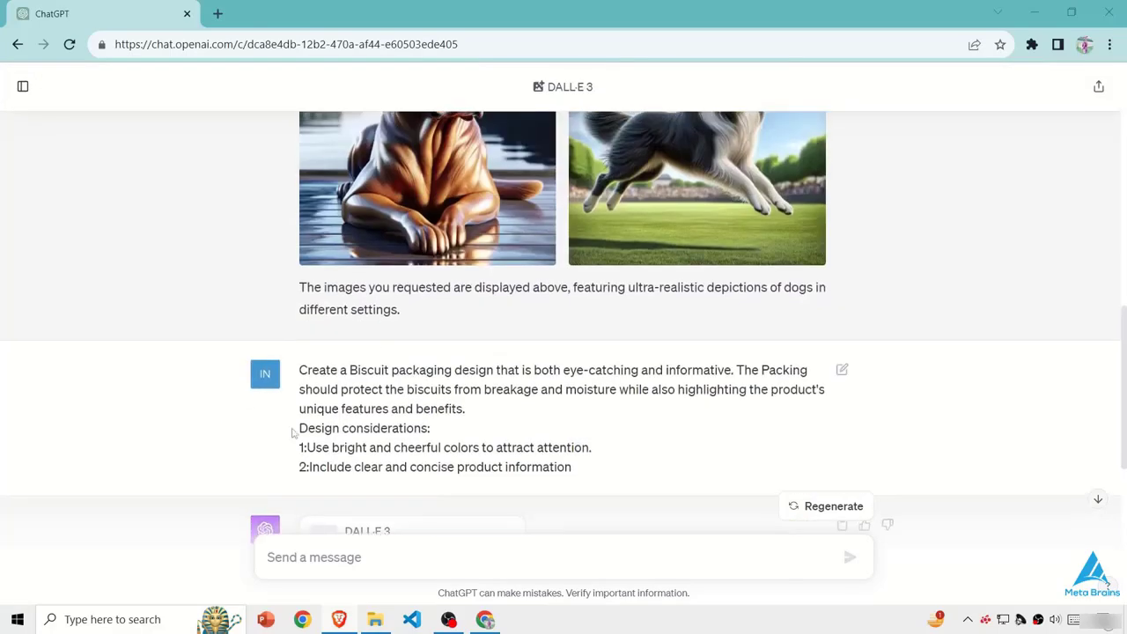
scroll(439, 421, down, 1)
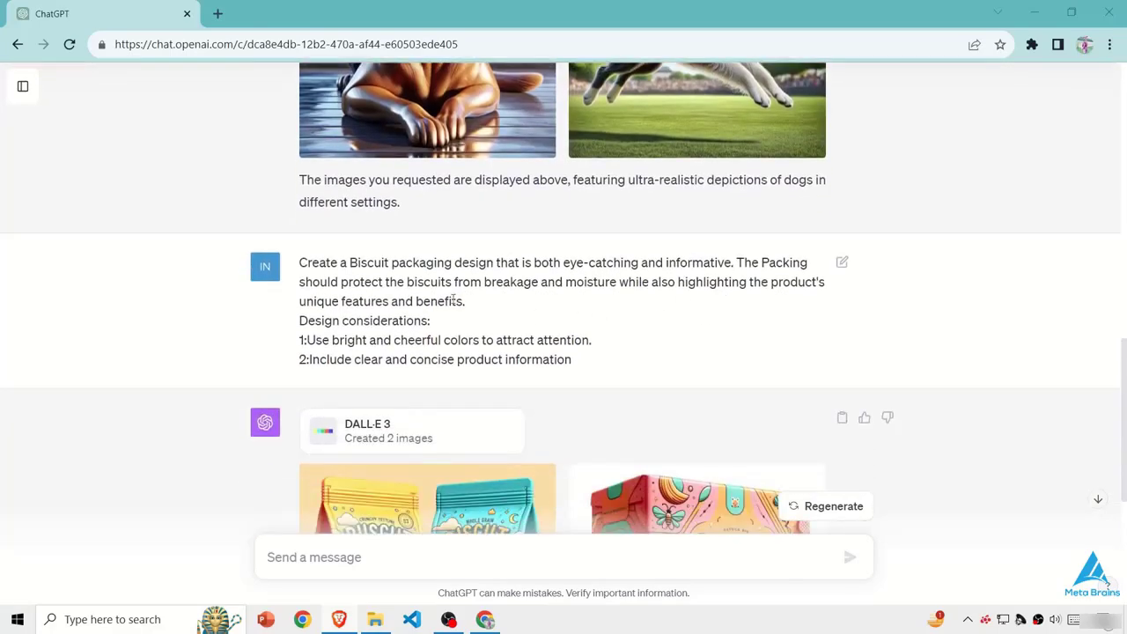
scroll(440, 326, down, 4)
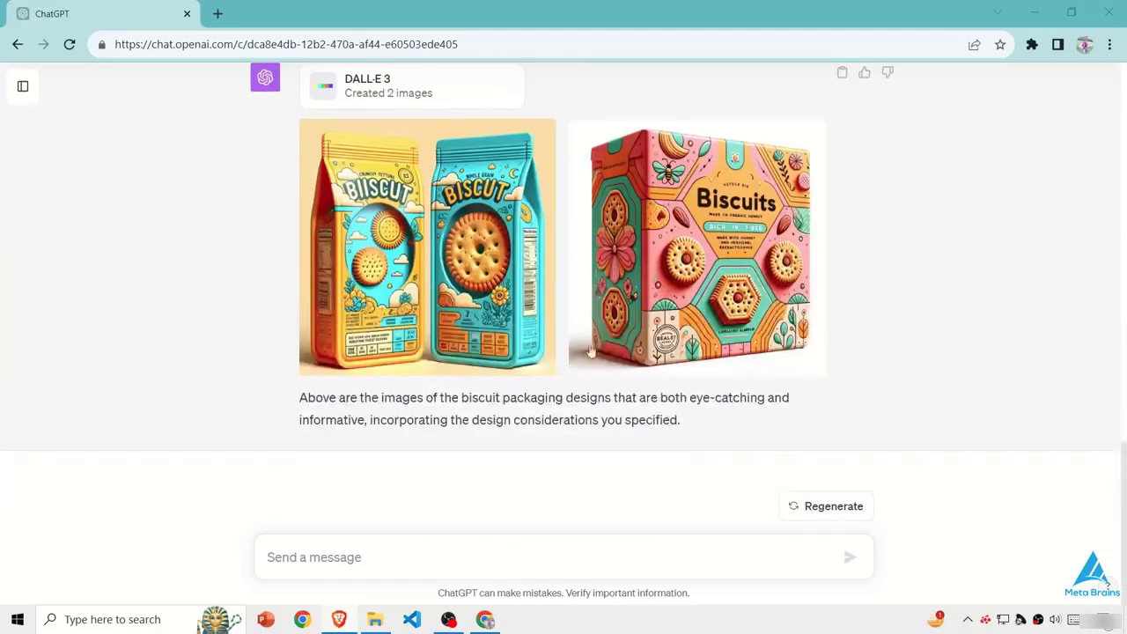
scroll(141, 363, up, 2)
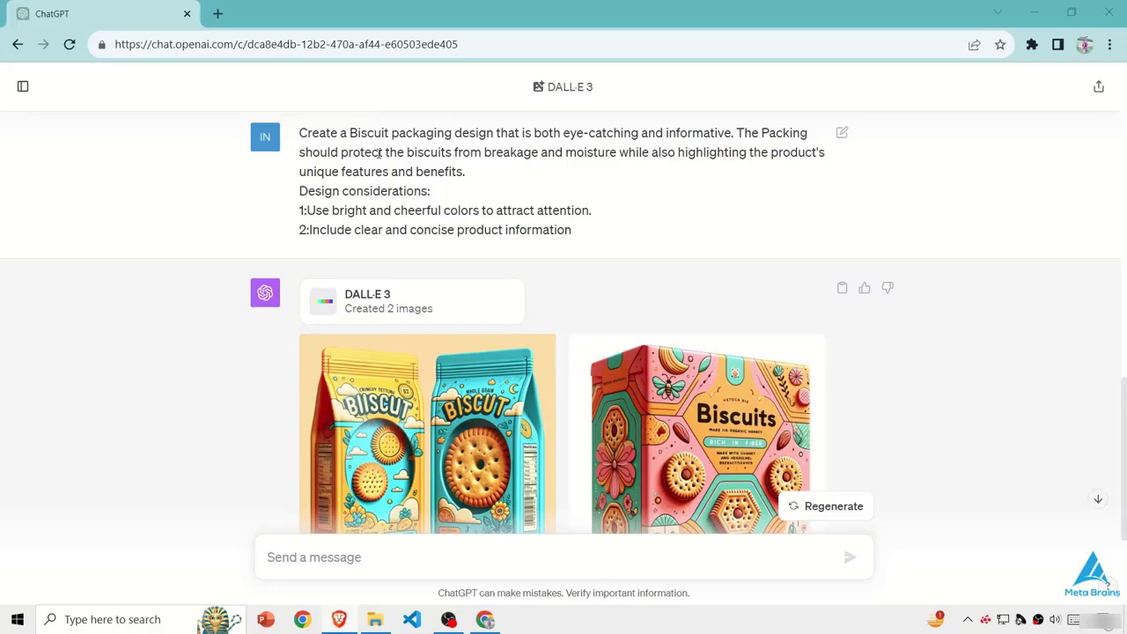
scroll(741, 473, down, 3)
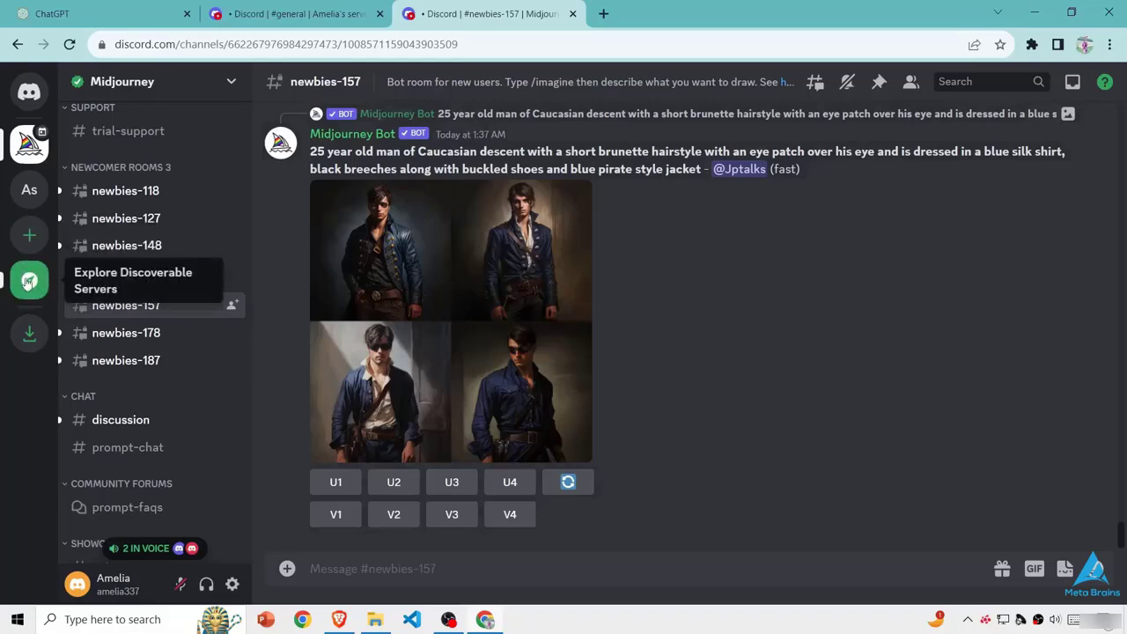
- Switch to Discord, browse the discoverable servers, and open the Midjourney server from the featured communities
click(29, 281)
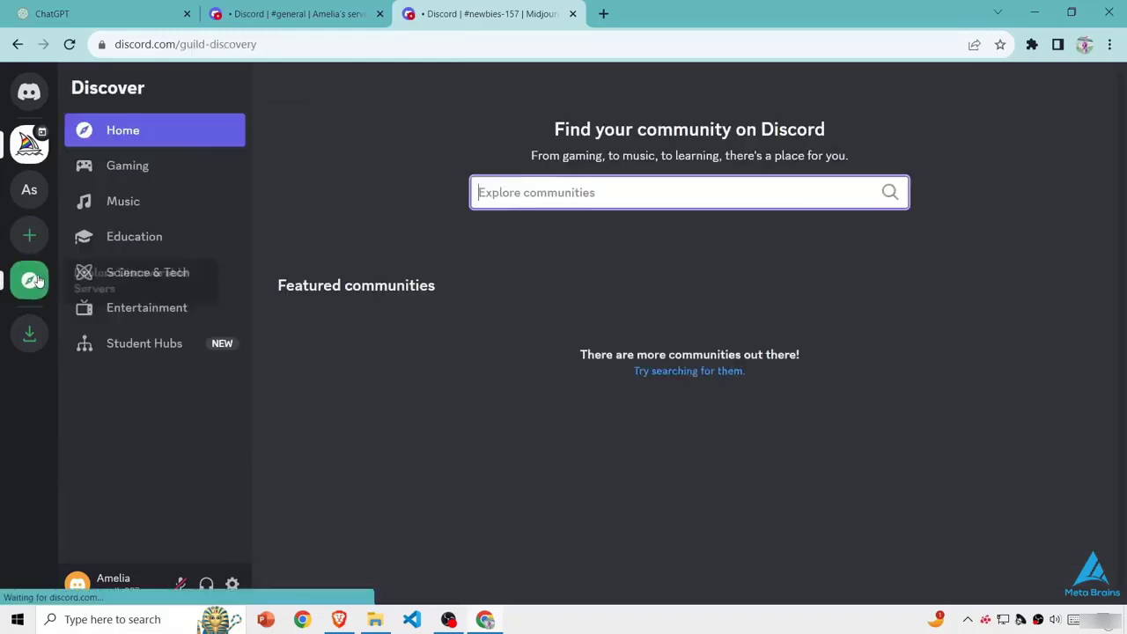
scroll(439, 333, down, 3)
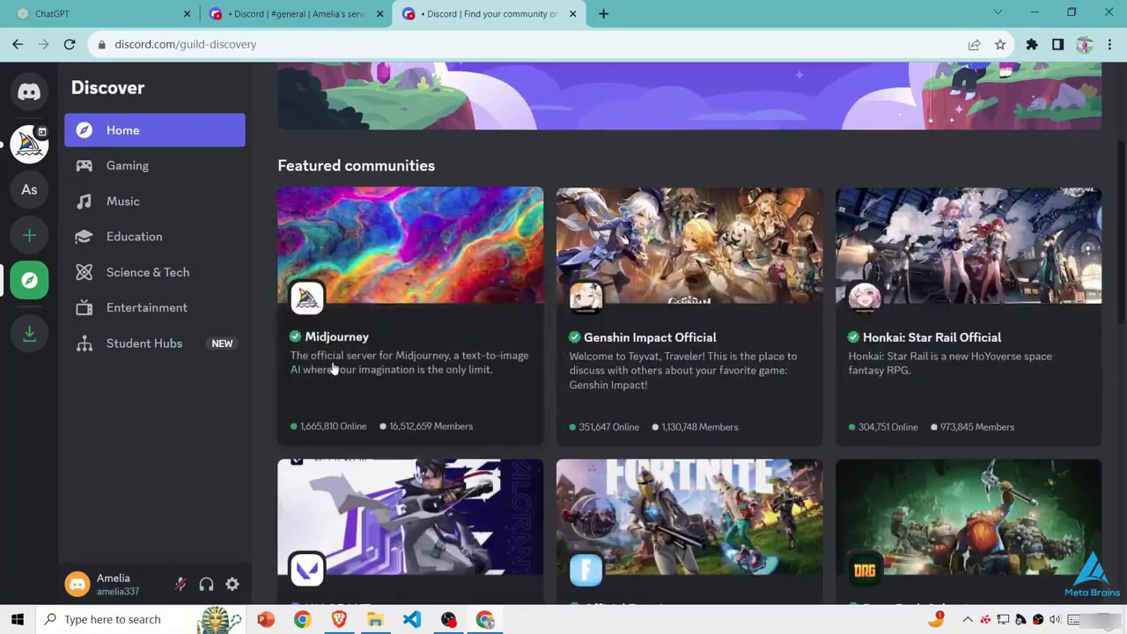
scroll(646, 359, down, 4)
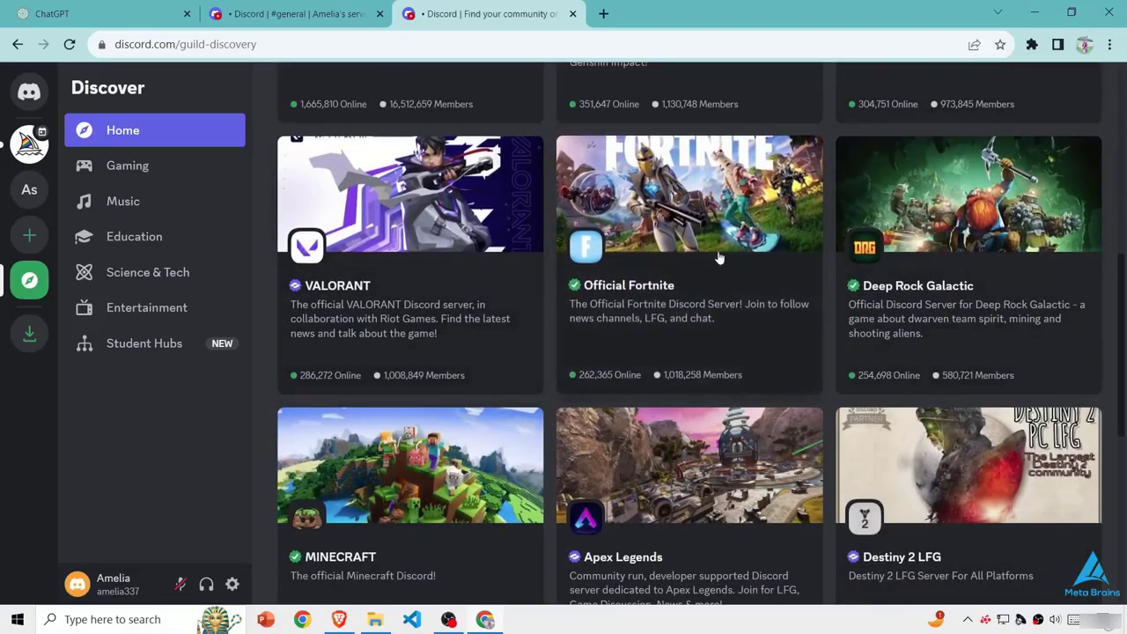
scroll(653, 241, up, 5)
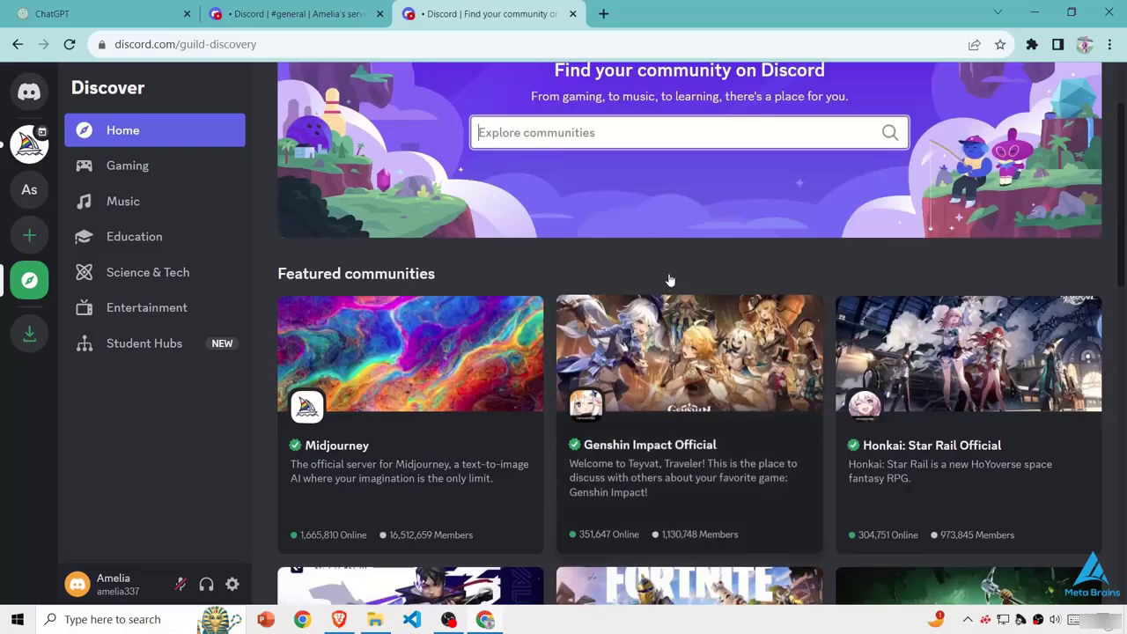
click(400, 370)
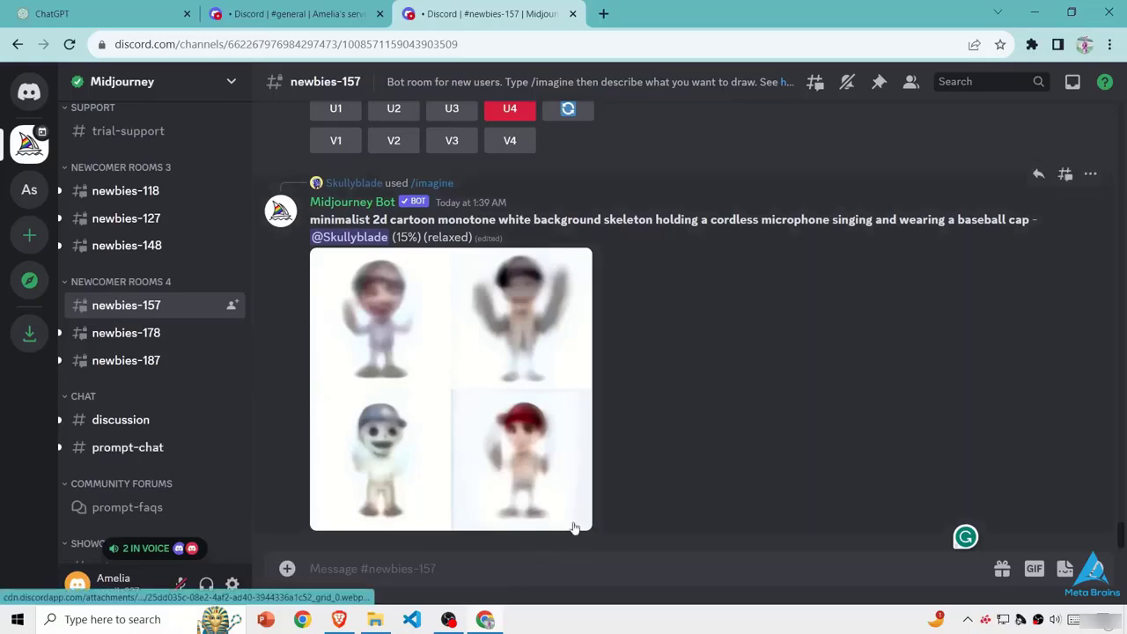
text(/)
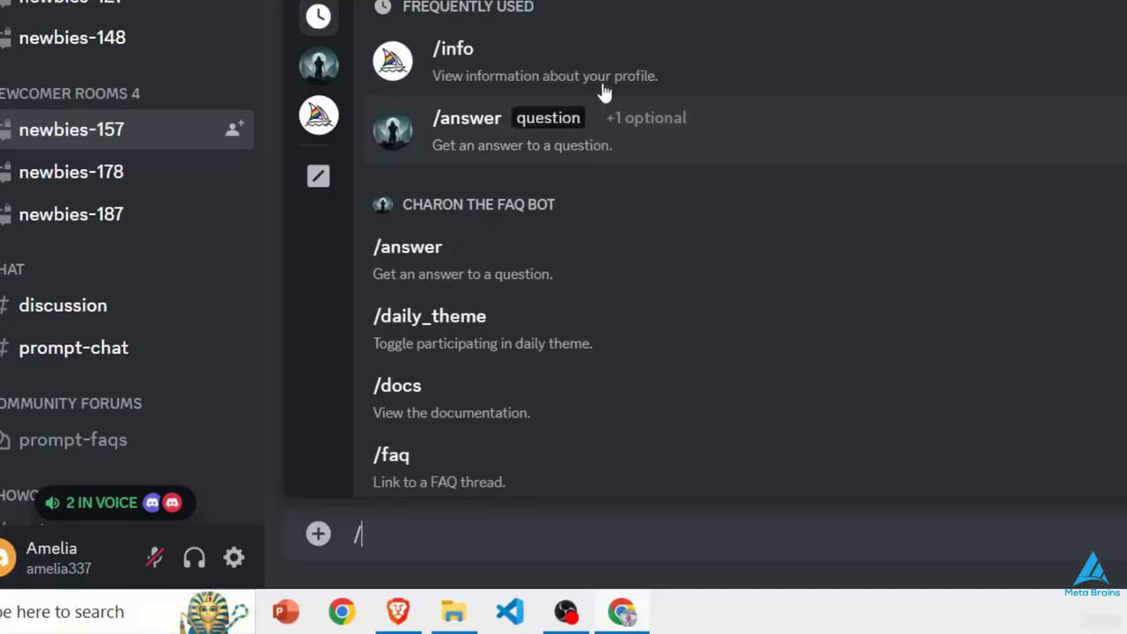
scroll(588, 189, down, 3)
text(imagine)
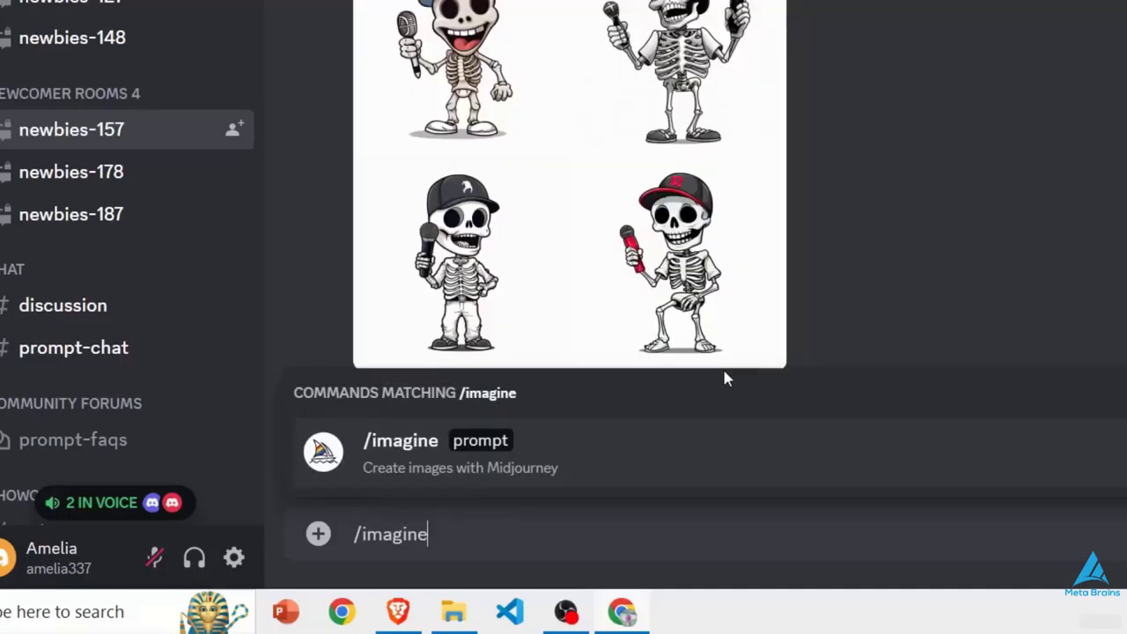
click(483, 460)
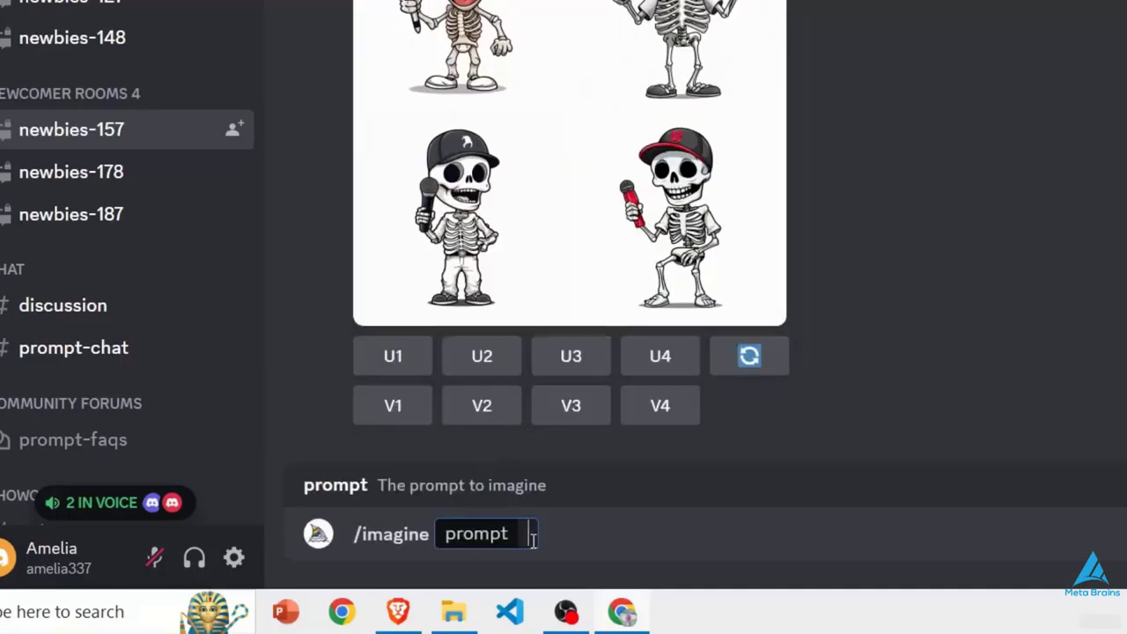
key(BackSpace)
key(BackSpace)
key(BackSpace)
key(BackSpace)
key(BackSpace)
key(BackSpace)
key(BackSpace)
key(BackSpace)
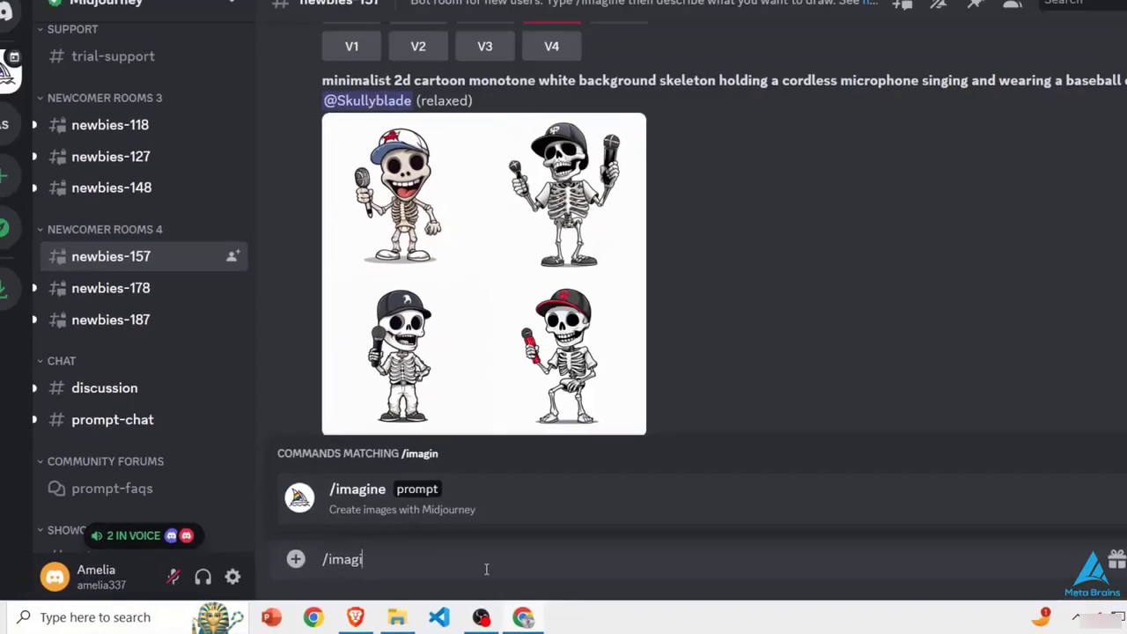
- Run the /info command in the newbies-157 channel to request the Midjourney profile information
text(info)
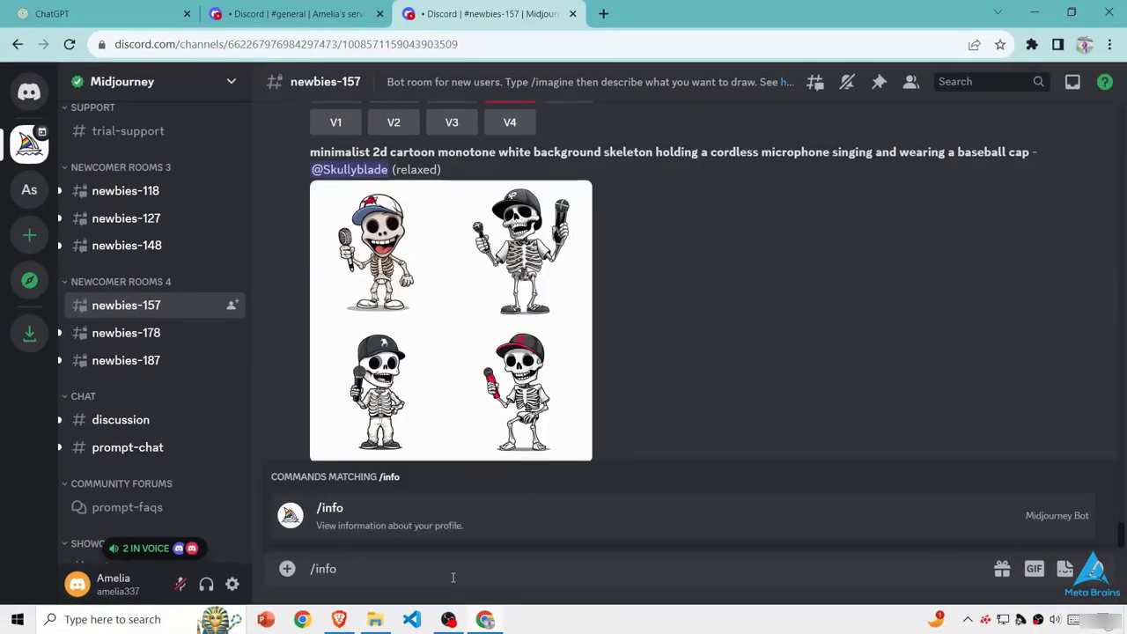
key(Return)
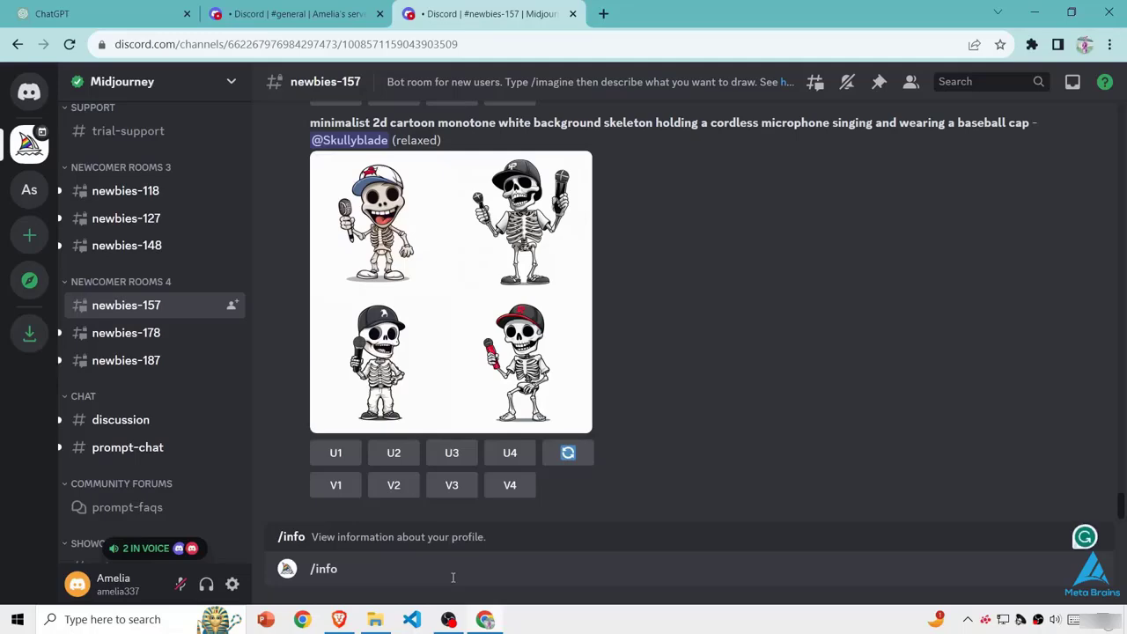
key(Return)
drag(322, 220, 662, 255)
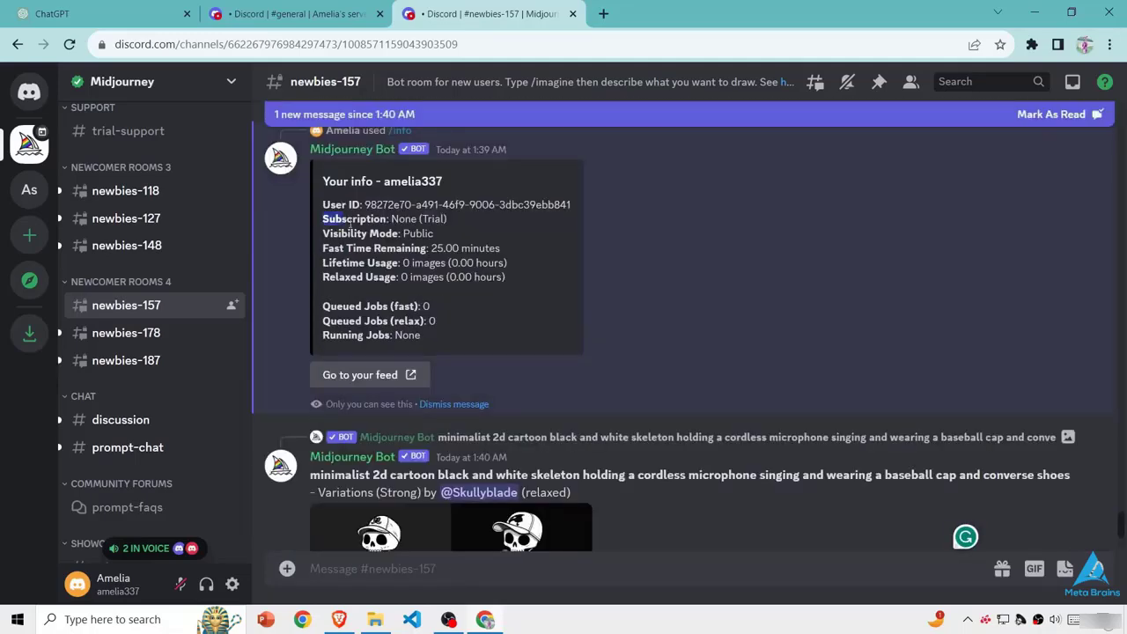
click(675, 231)
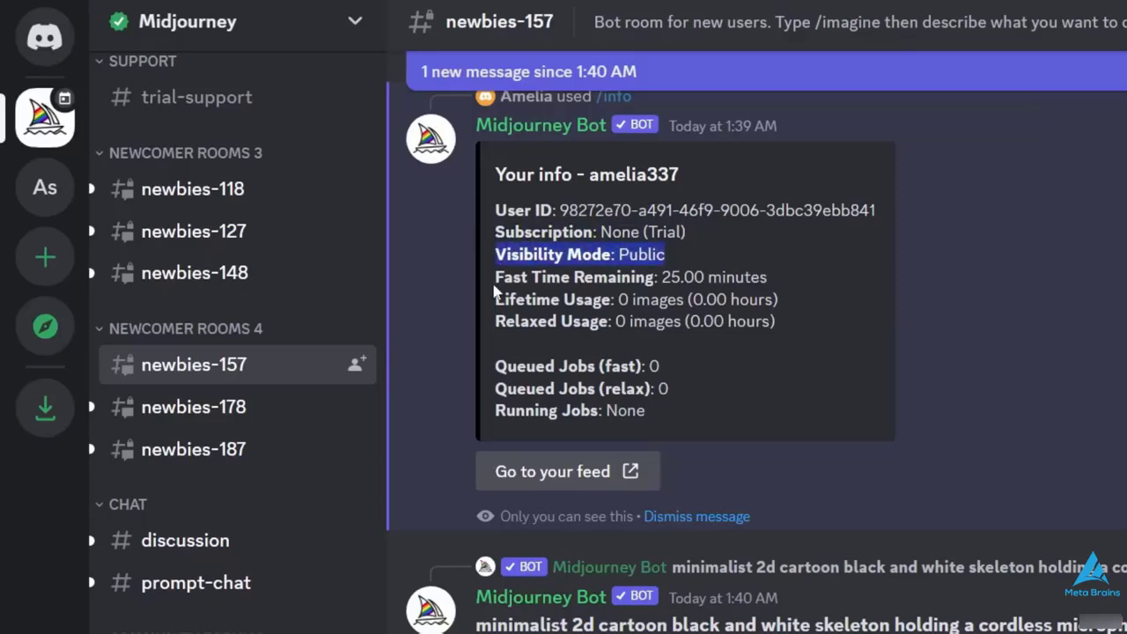
drag(493, 277, 804, 280)
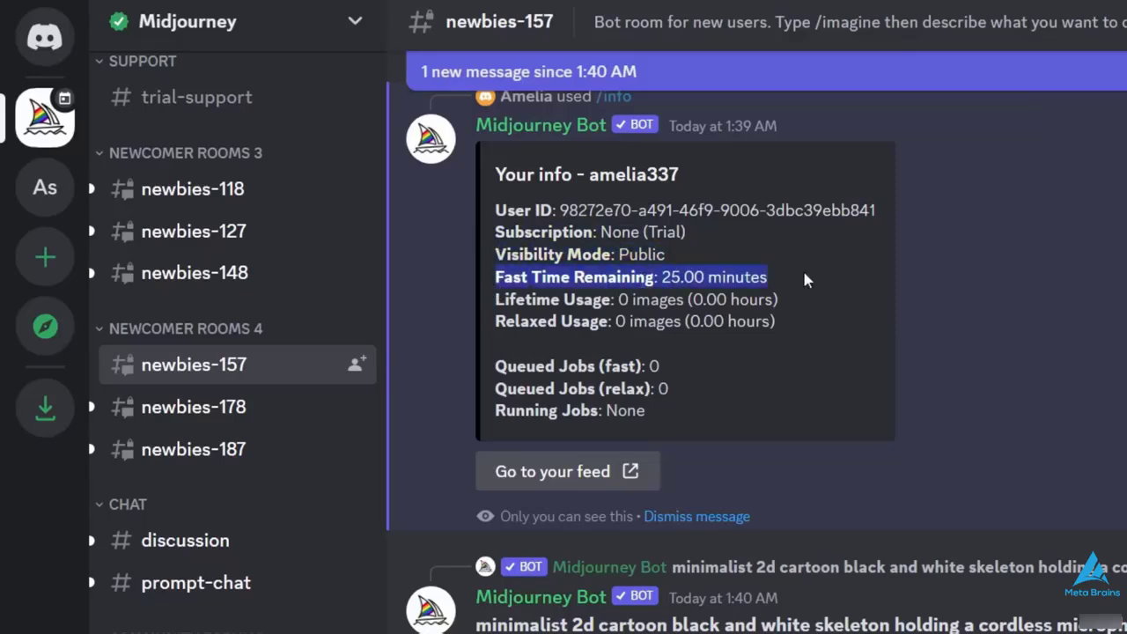
click(804, 279)
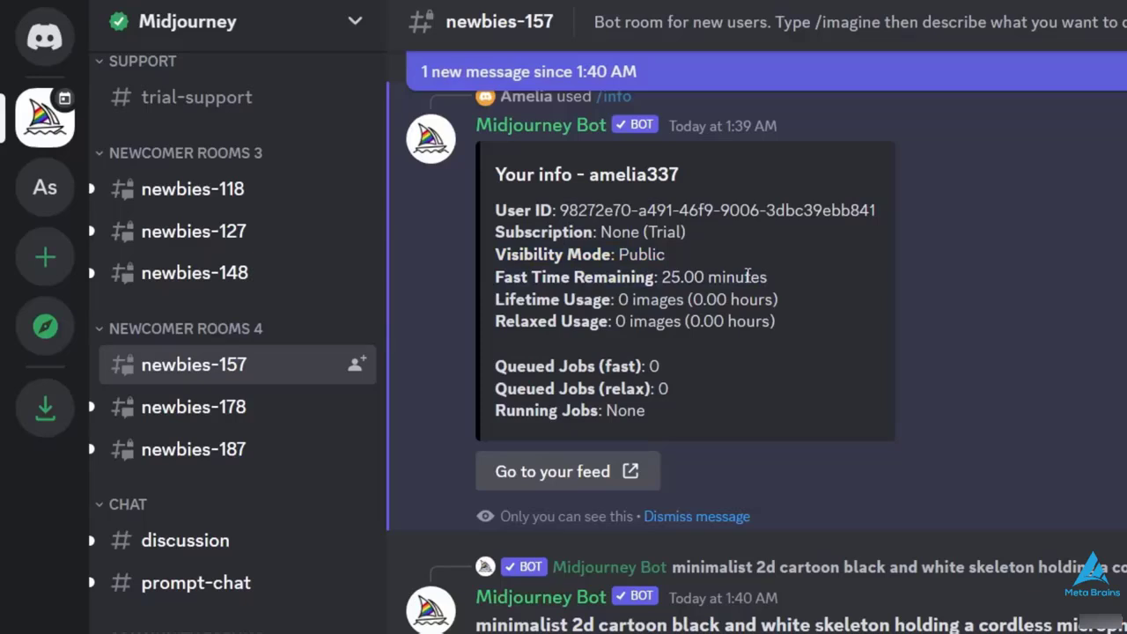
drag(688, 234, 652, 236)
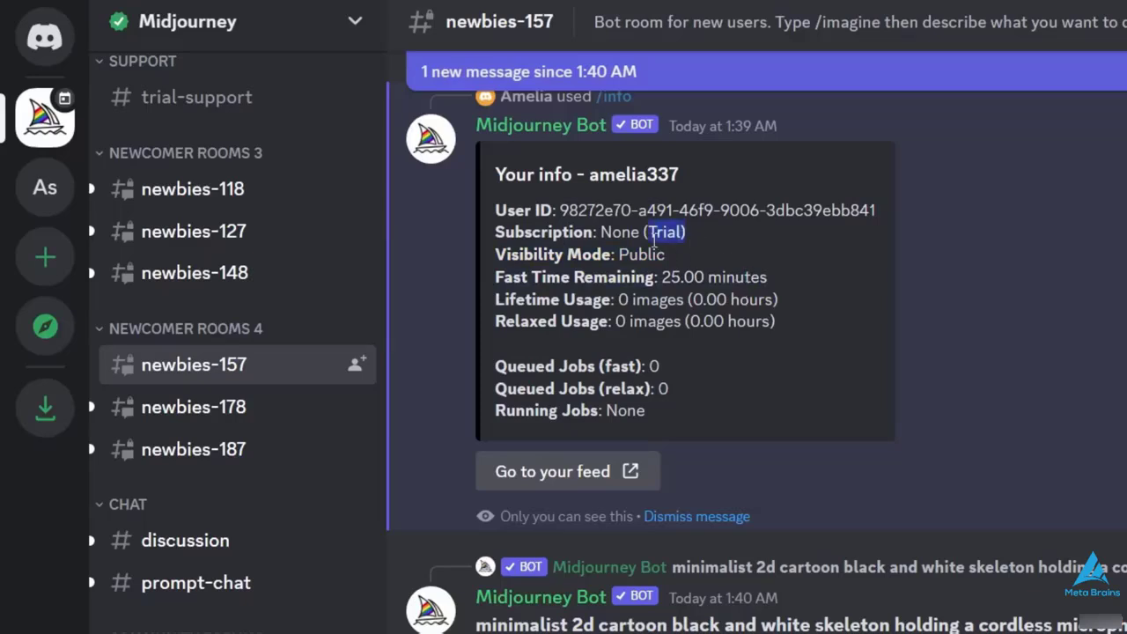
drag(675, 300, 703, 276)
click(666, 277)
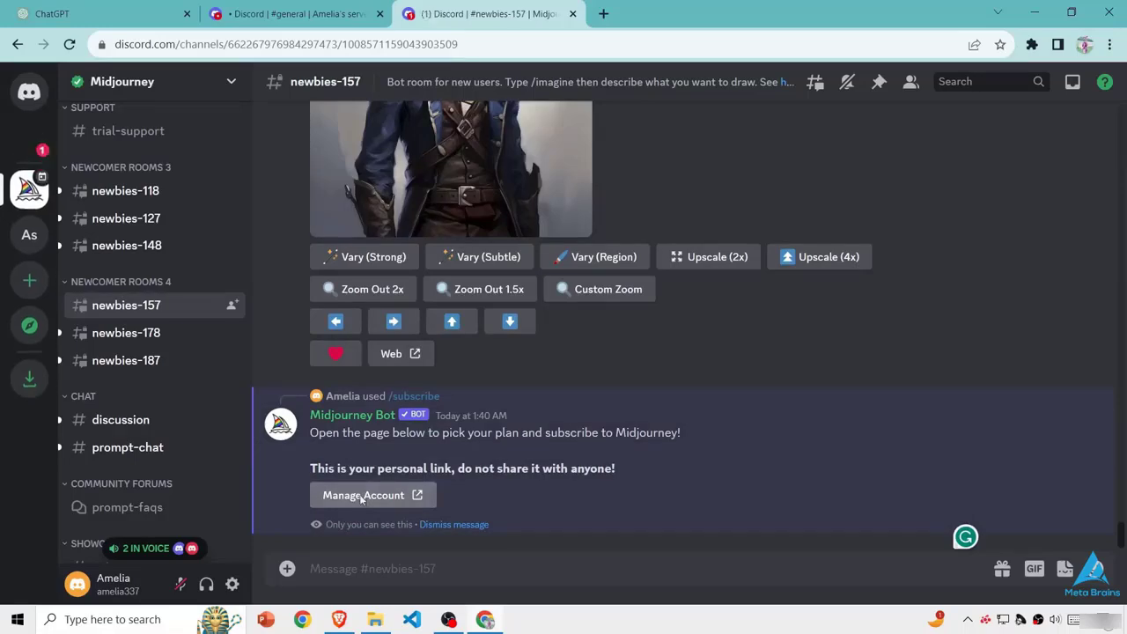
- Open the account management page from the bot's /subscribe reply and show the plans with monthly billing
click(369, 493)
click(726, 458)
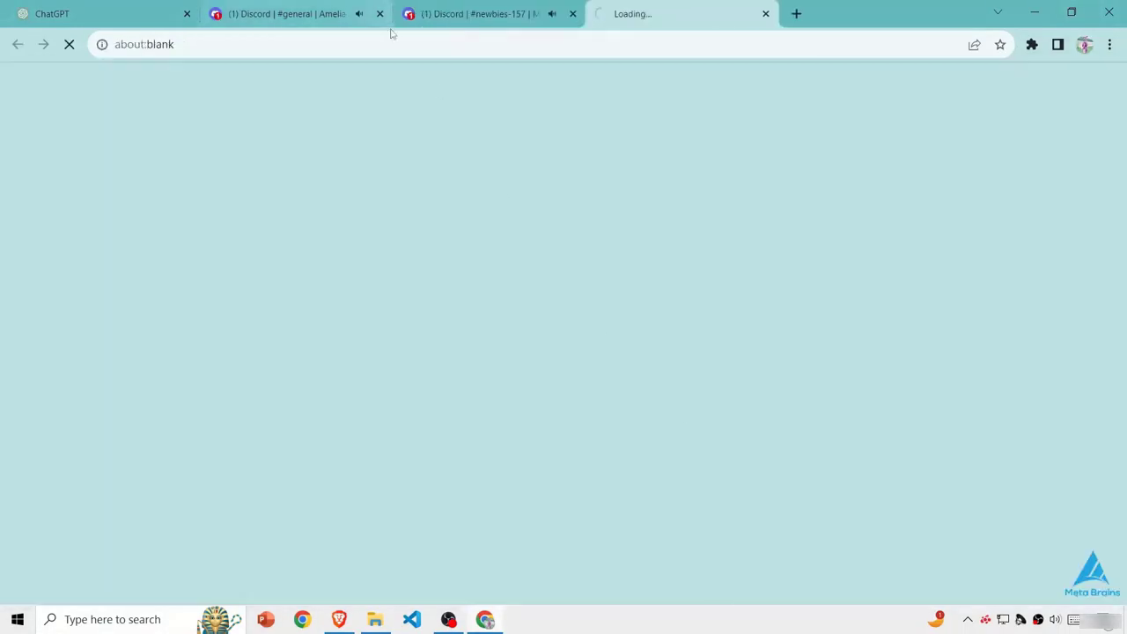
scroll(188, 458, down, 4)
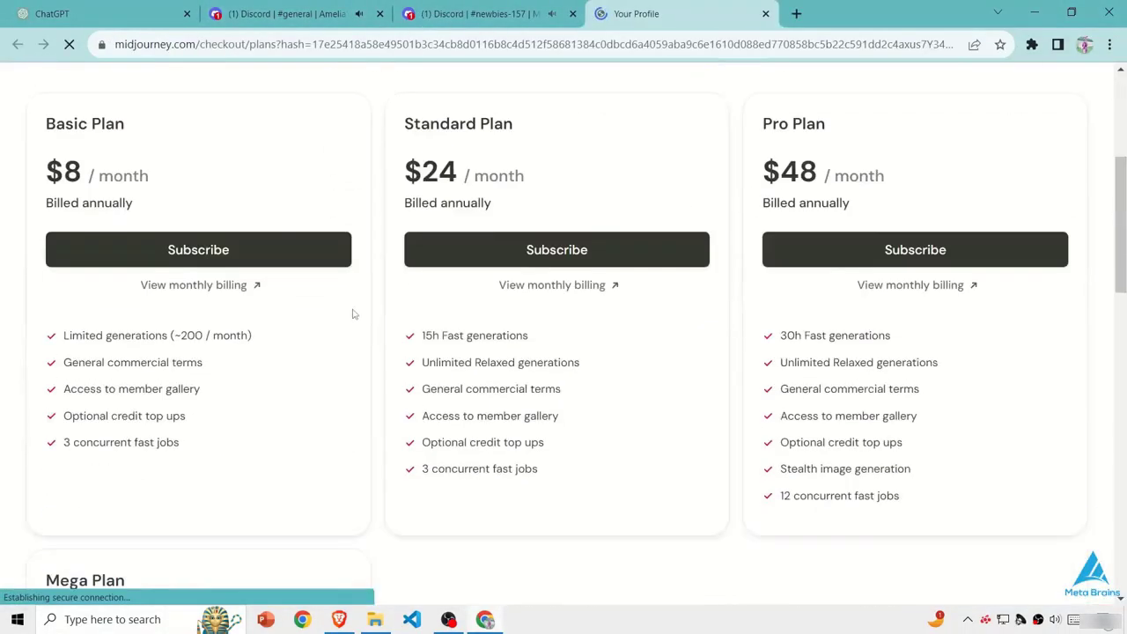
scroll(548, 246, up, 3)
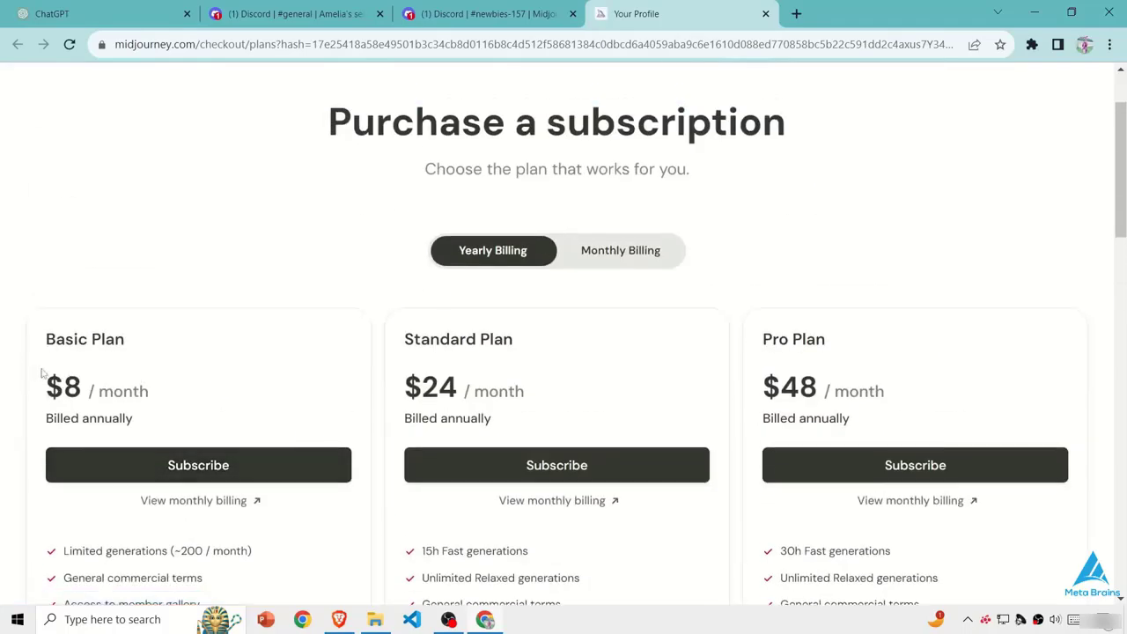
click(665, 248)
- Compare the prices and features of the Basic, Standard, Pro and Mega plans, including their concurrent fast jobs
scroll(332, 292, down, 2)
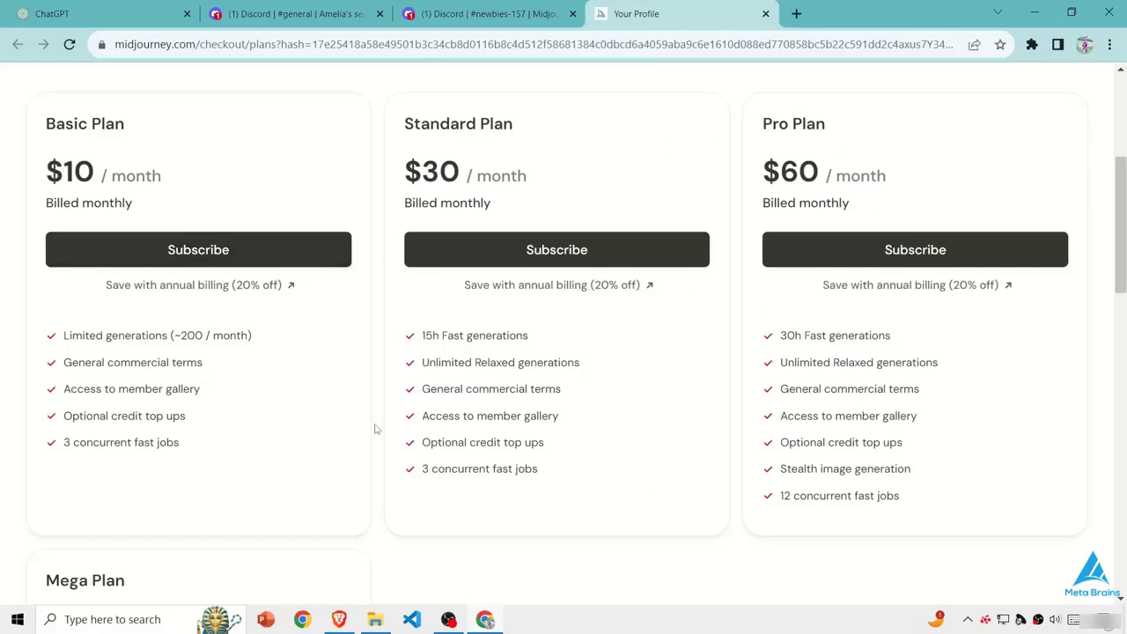
scroll(374, 428, down, 4)
scroll(286, 355, up, 5)
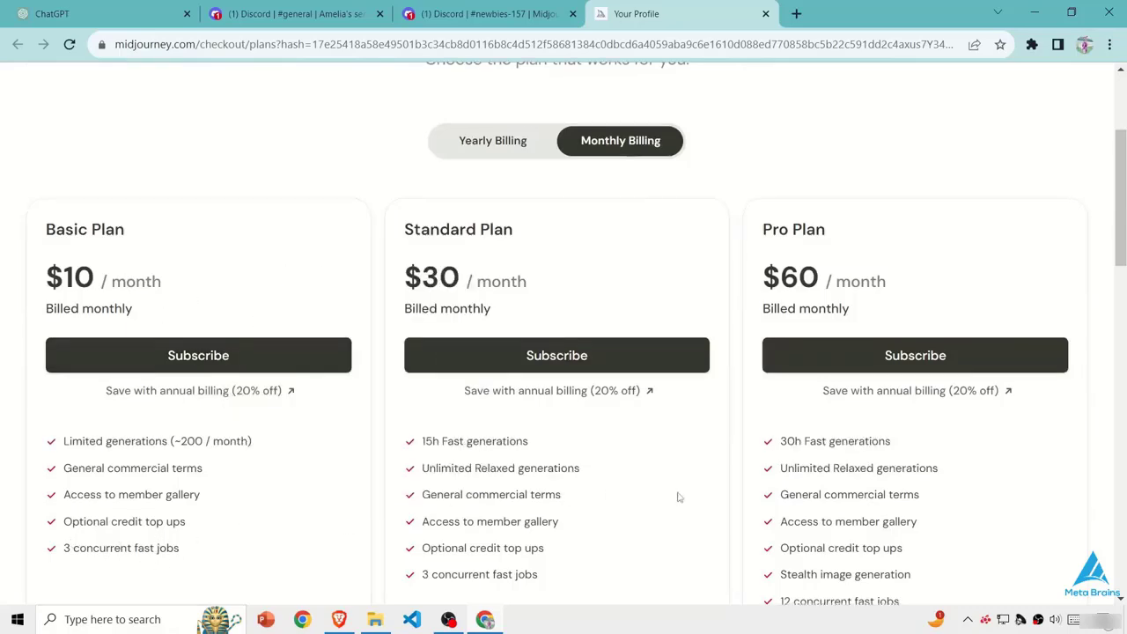
scroll(822, 408, down, 2)
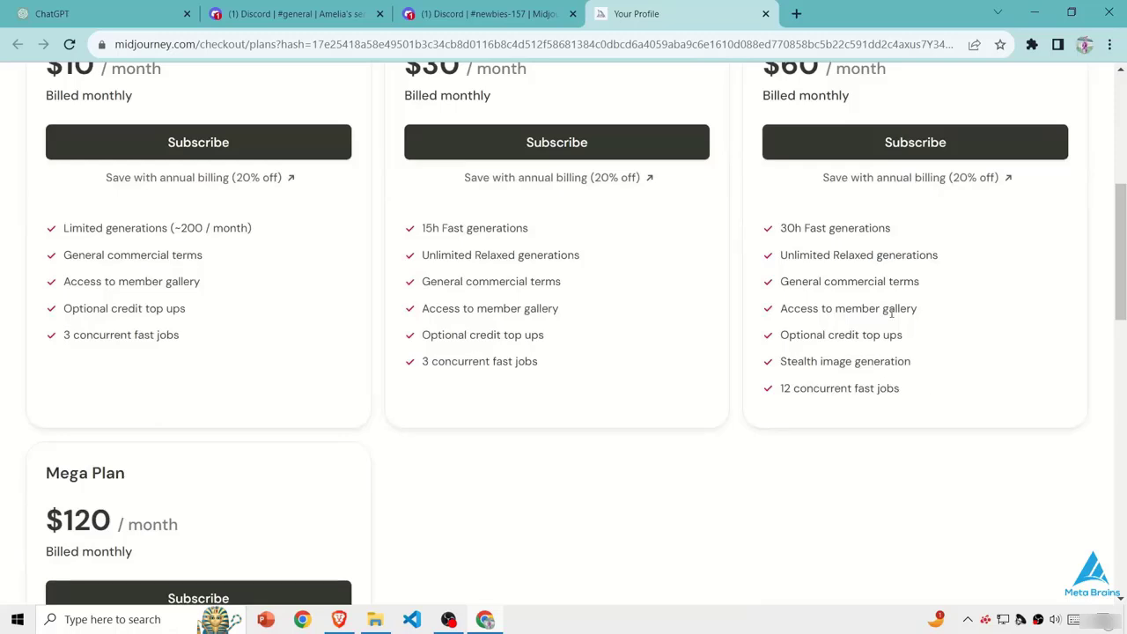
scroll(891, 313, up, 1)
drag(900, 496, 816, 511)
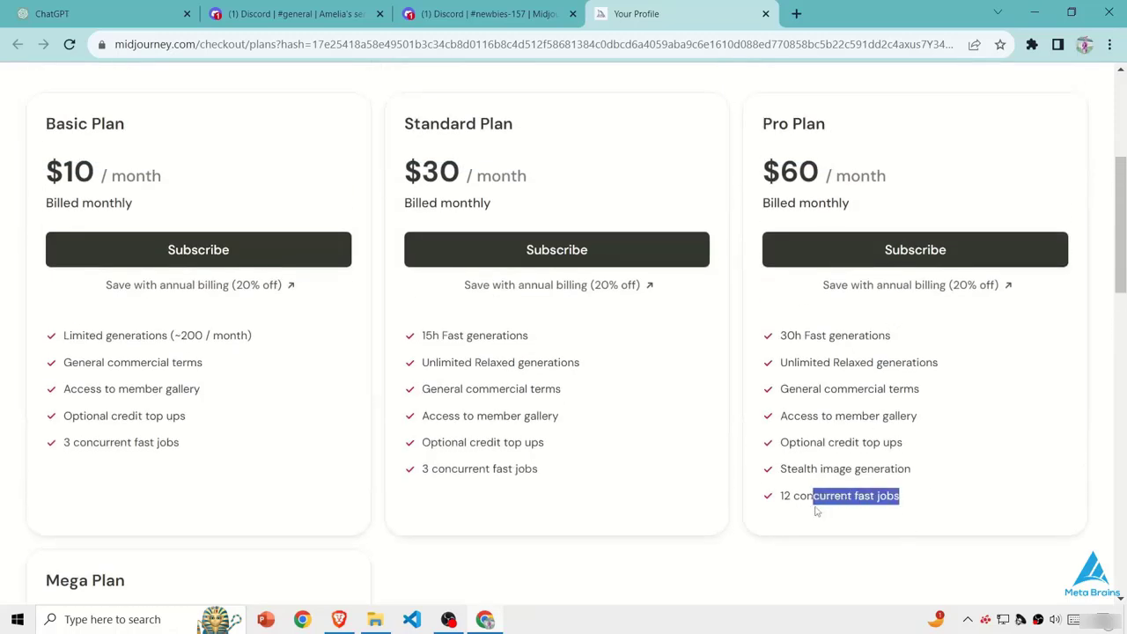
click(814, 514)
scroll(744, 516, down, 2)
scroll(124, 387, down, 3)
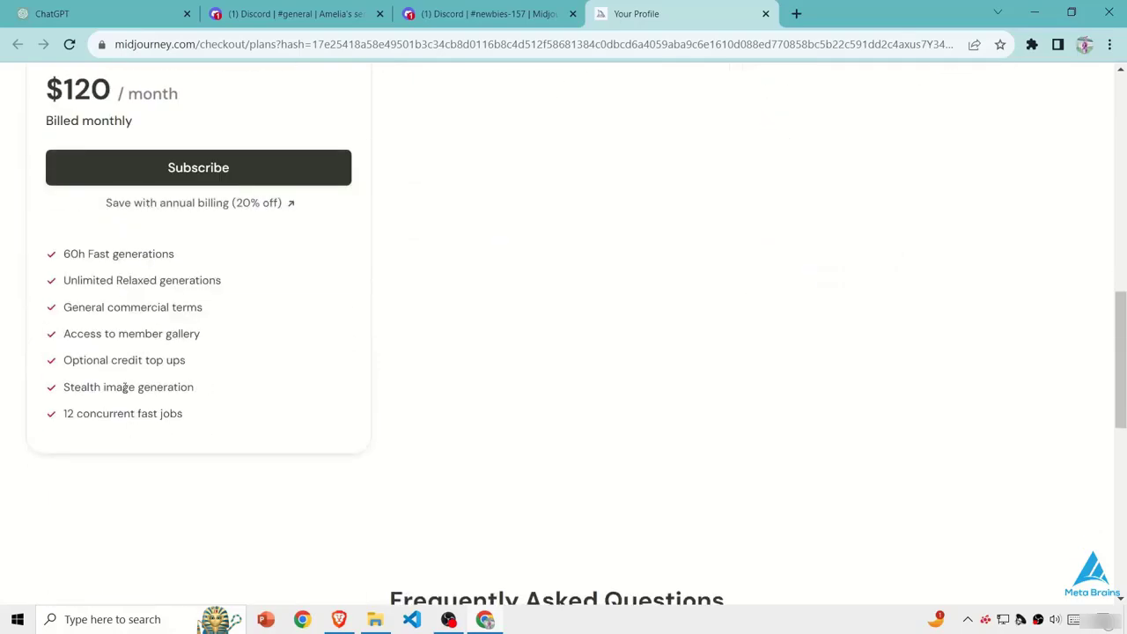
scroll(125, 388, up, 1)
drag(179, 521, 74, 521)
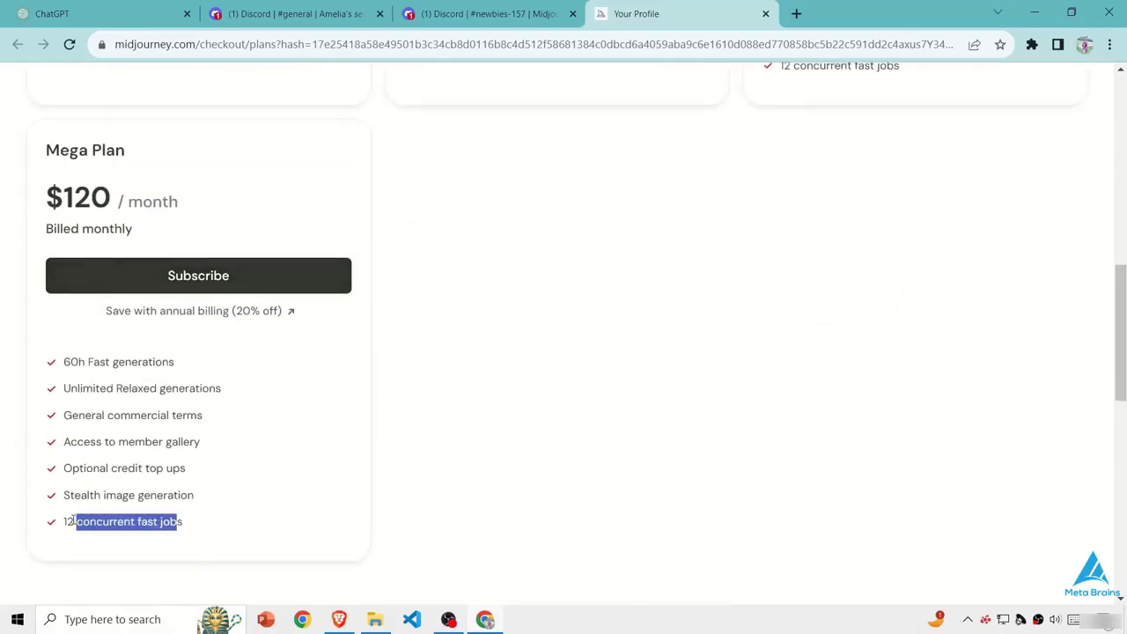
click(241, 525)
scroll(241, 525, up, 3)
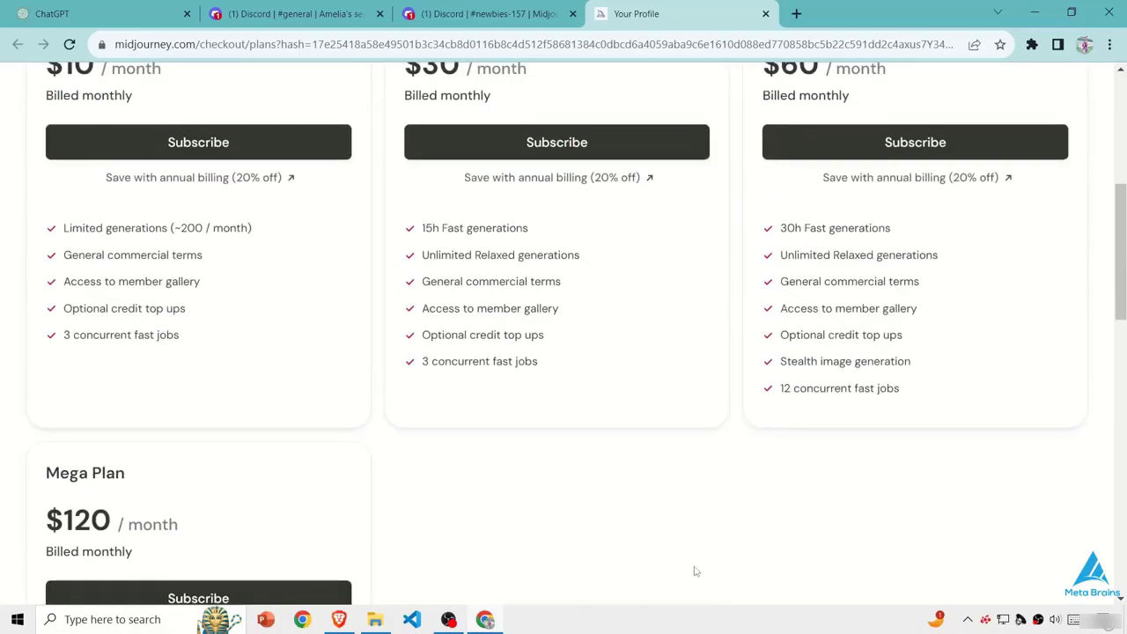
scroll(330, 322, up, 3)
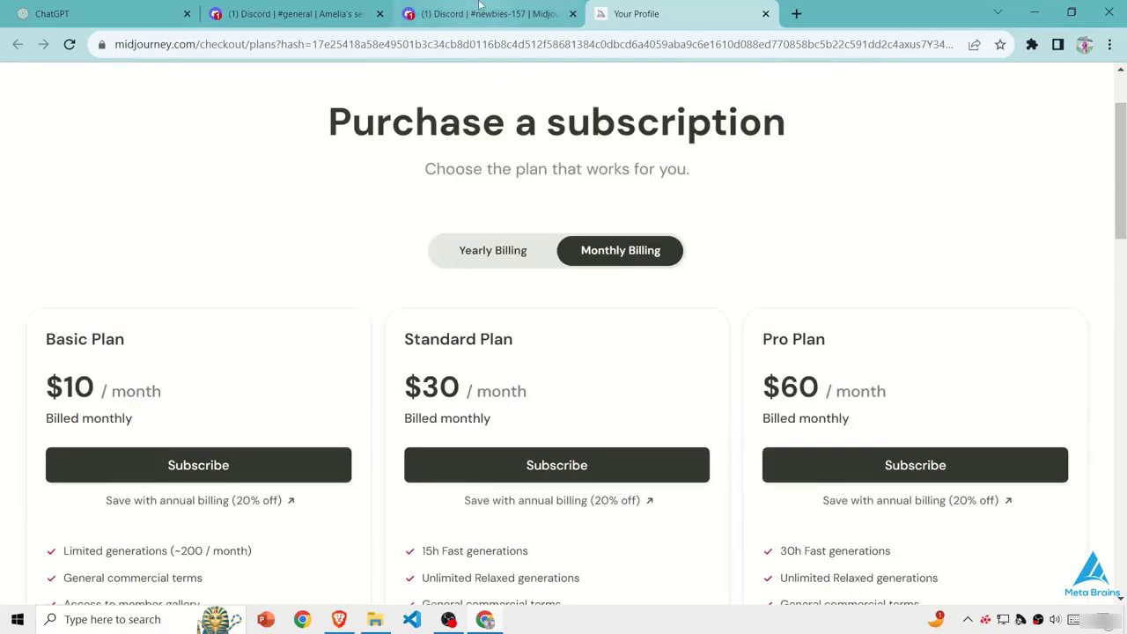
- Return to the Discord newbies-157 channel and open the unread Midjourney notification in the server list
click(479, 12)
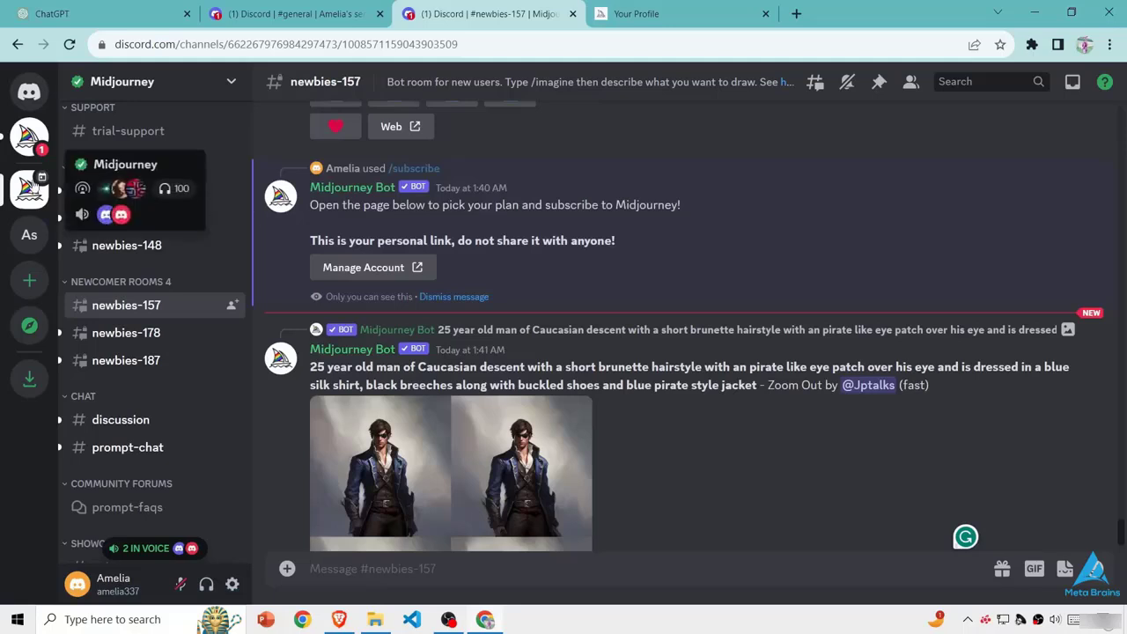
click(28, 141)
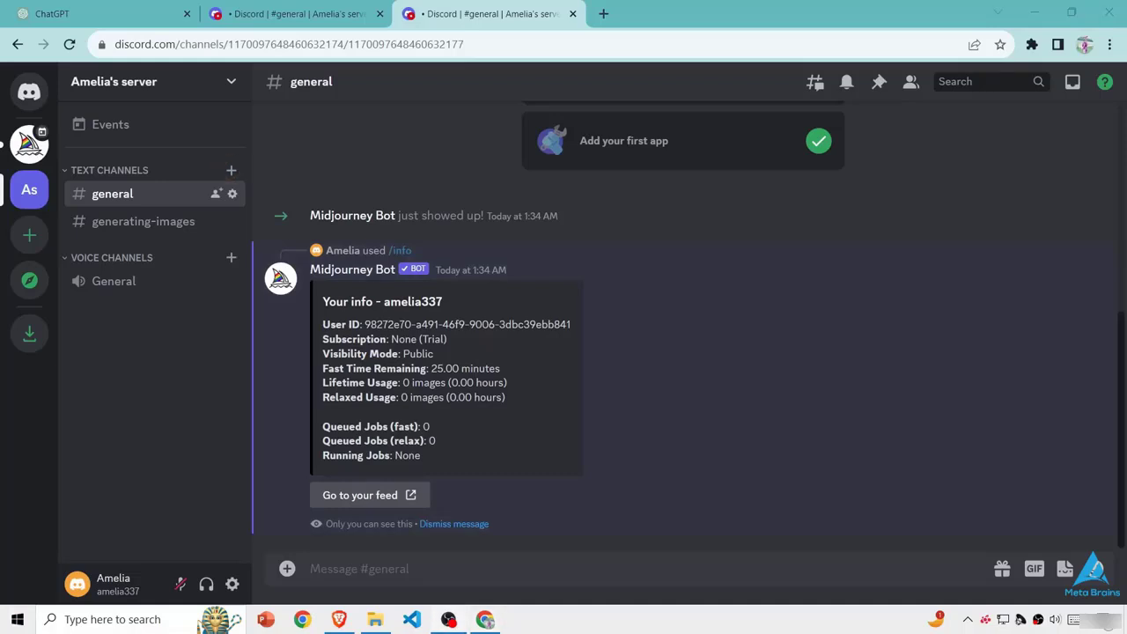
- Open the newbies-127 channel in the Midjourney server and look through the prompts and images other members generated
click(29, 144)
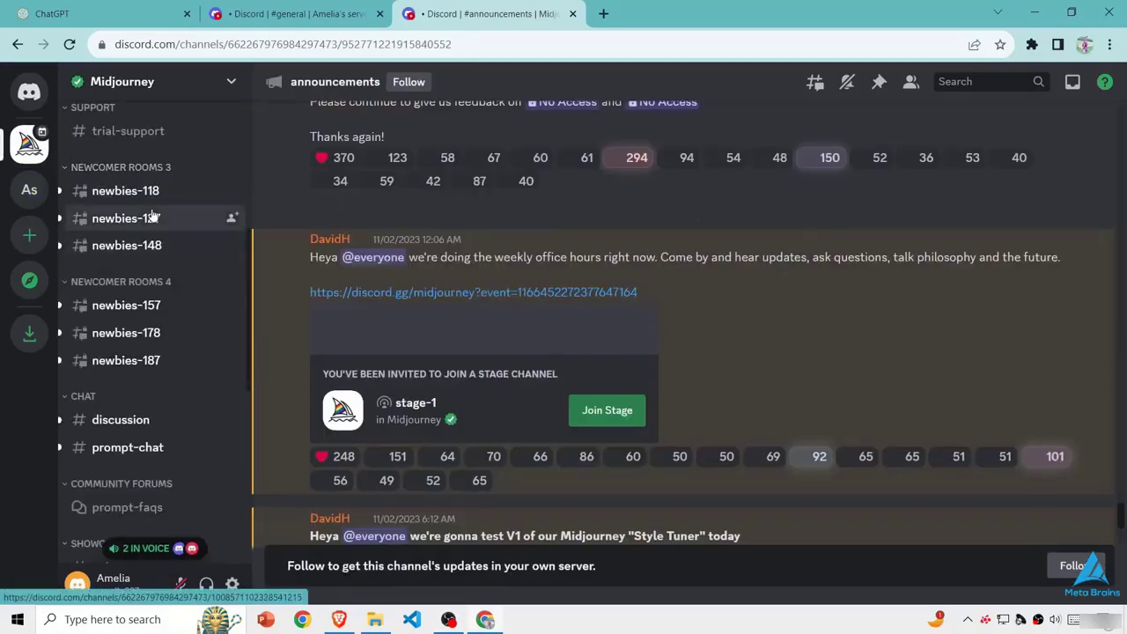
click(146, 218)
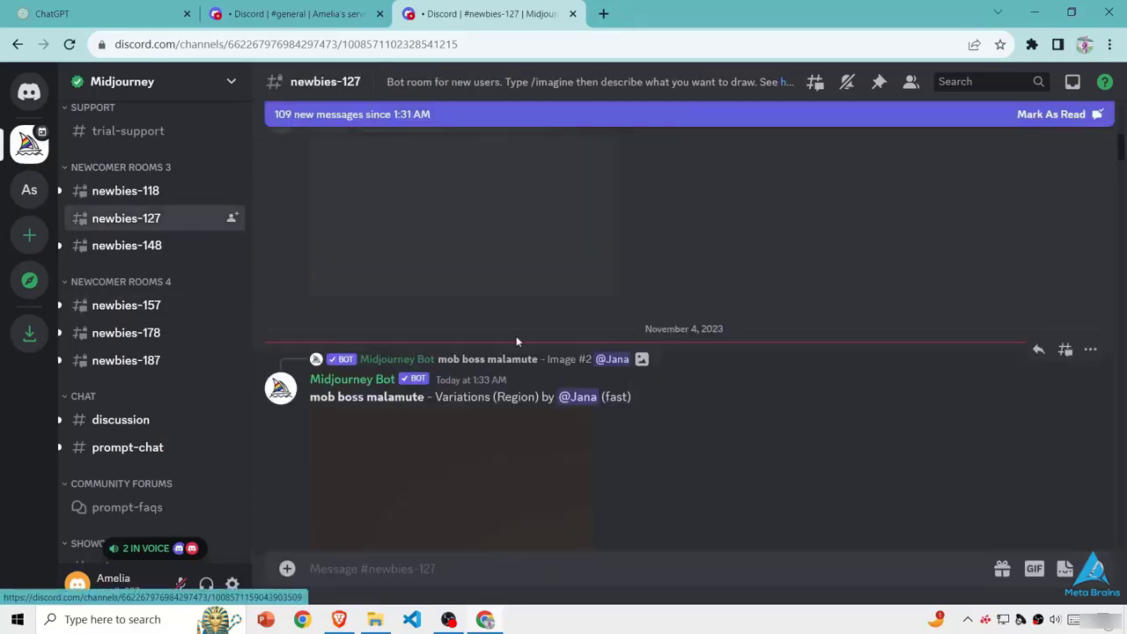
scroll(517, 342, down, 20)
scroll(516, 335, up, 8)
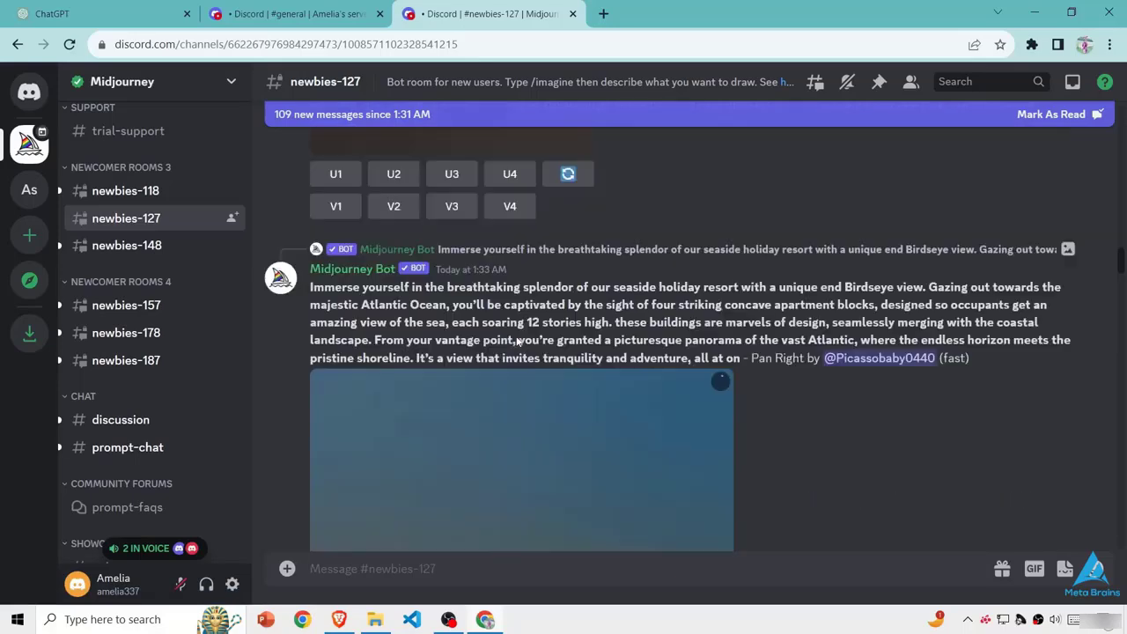
scroll(525, 312, up, 1)
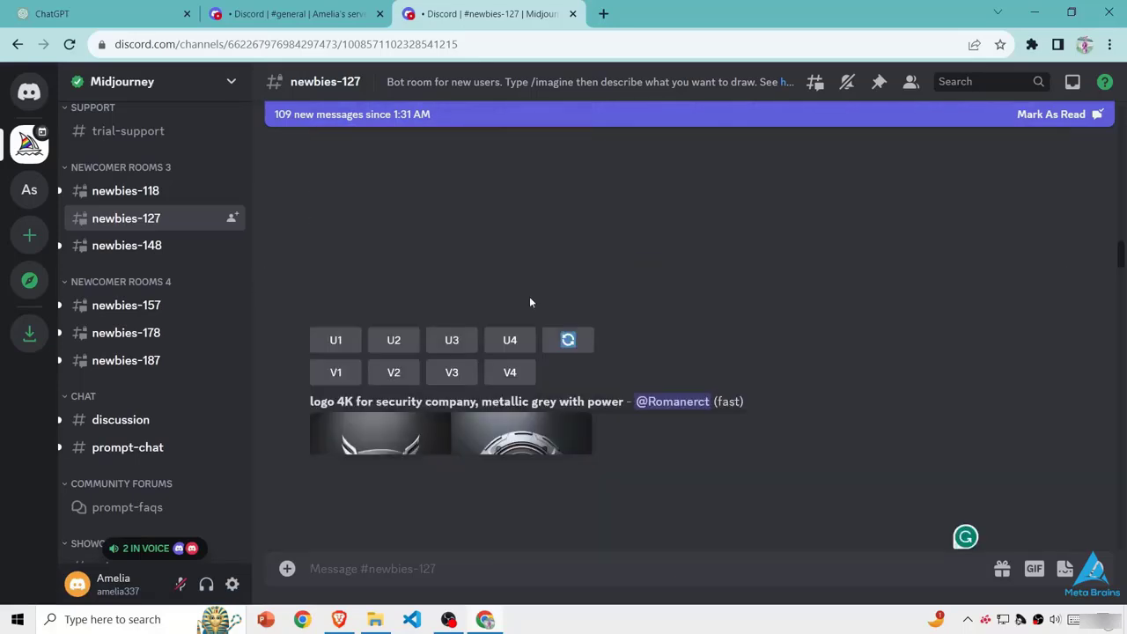
scroll(530, 302, down, 4)
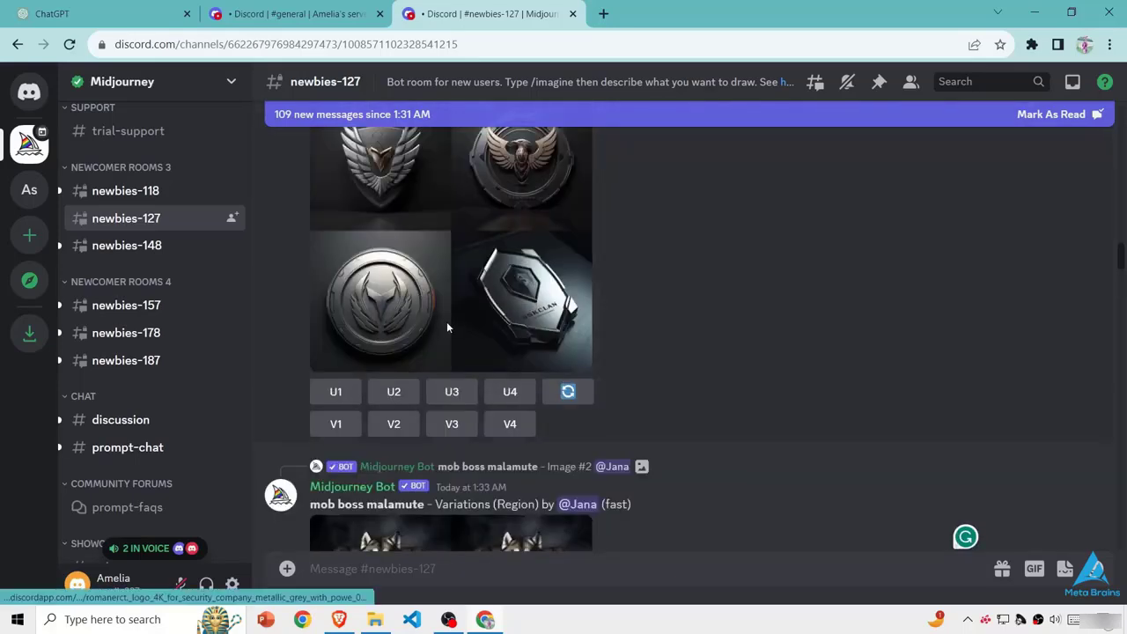
scroll(444, 324, down, 10)
scroll(590, 302, down, 10)
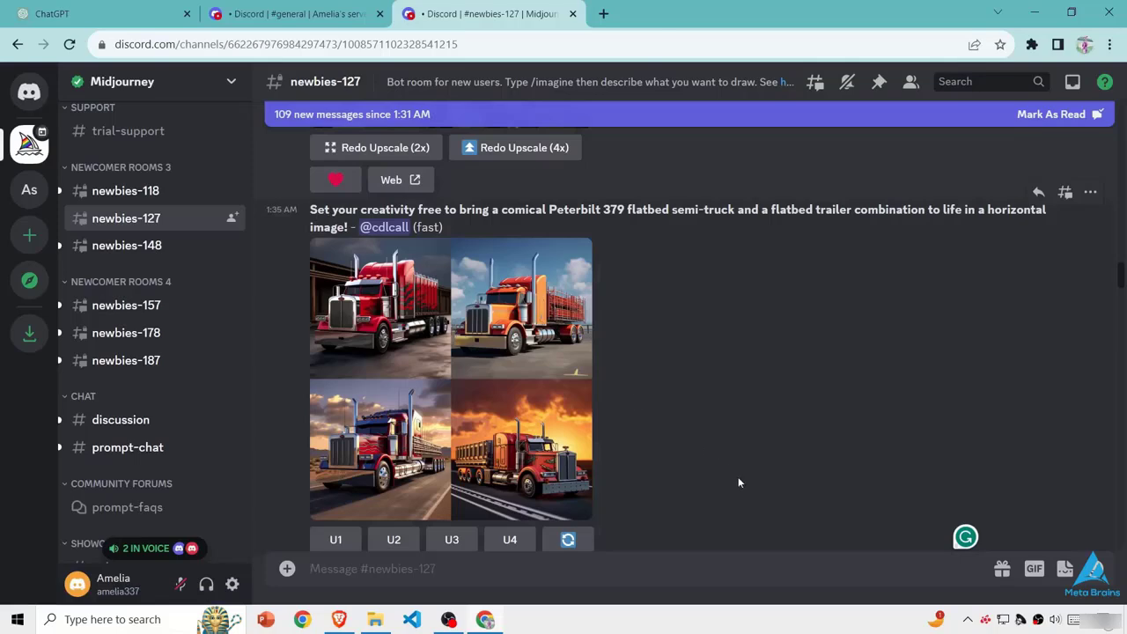
scroll(738, 476, up, 10)
scroll(718, 327, down, 5)
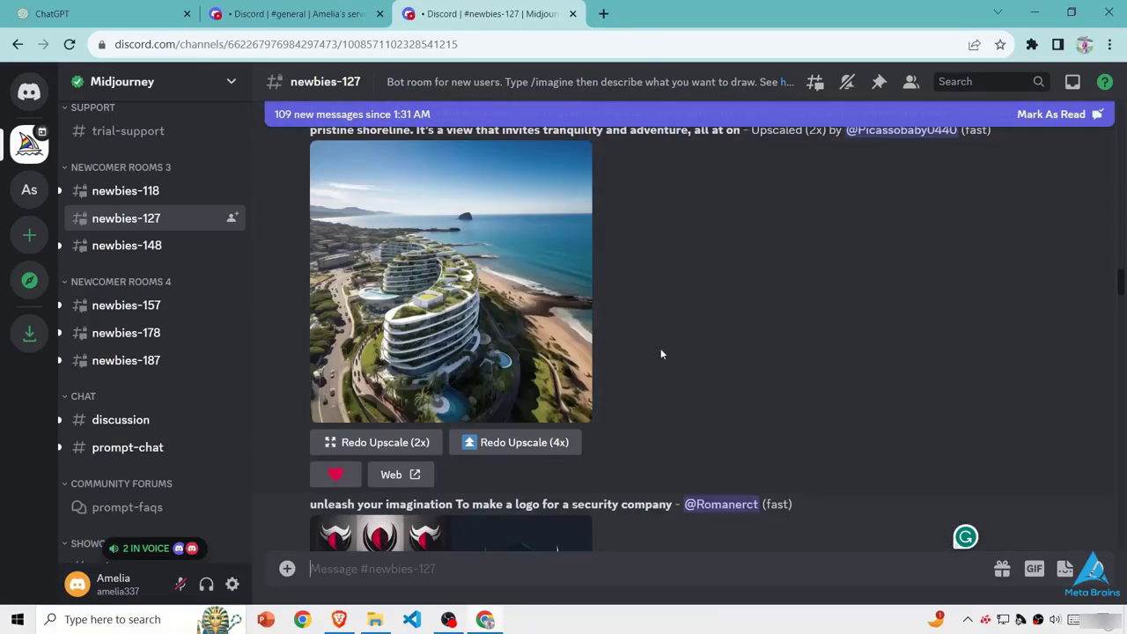
scroll(646, 295, down, 10)
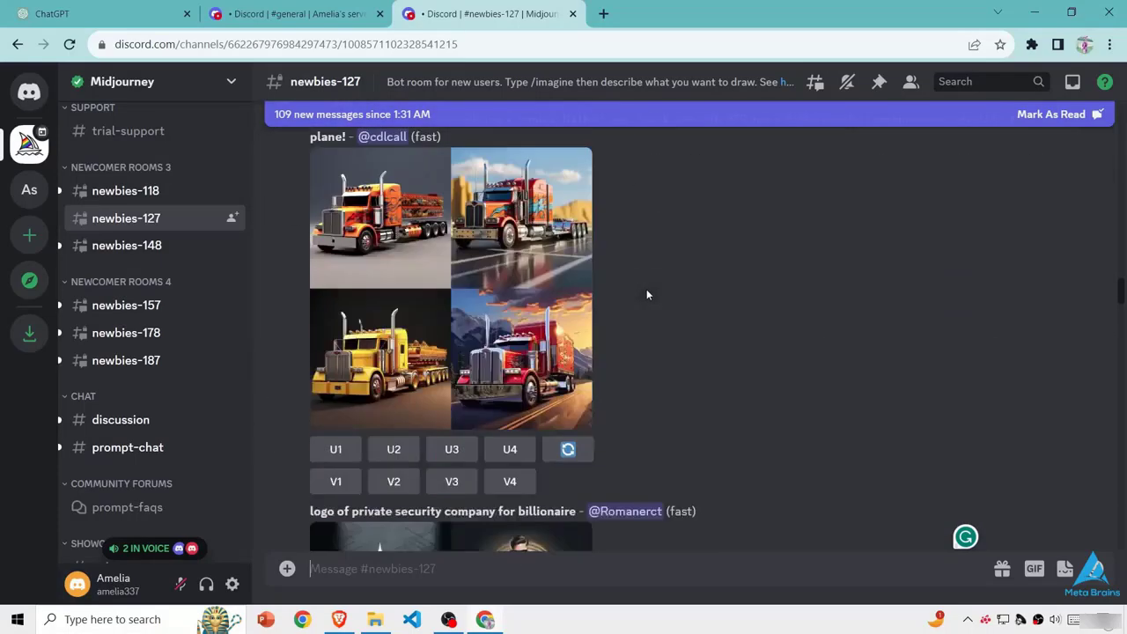
scroll(646, 295, down, 3)
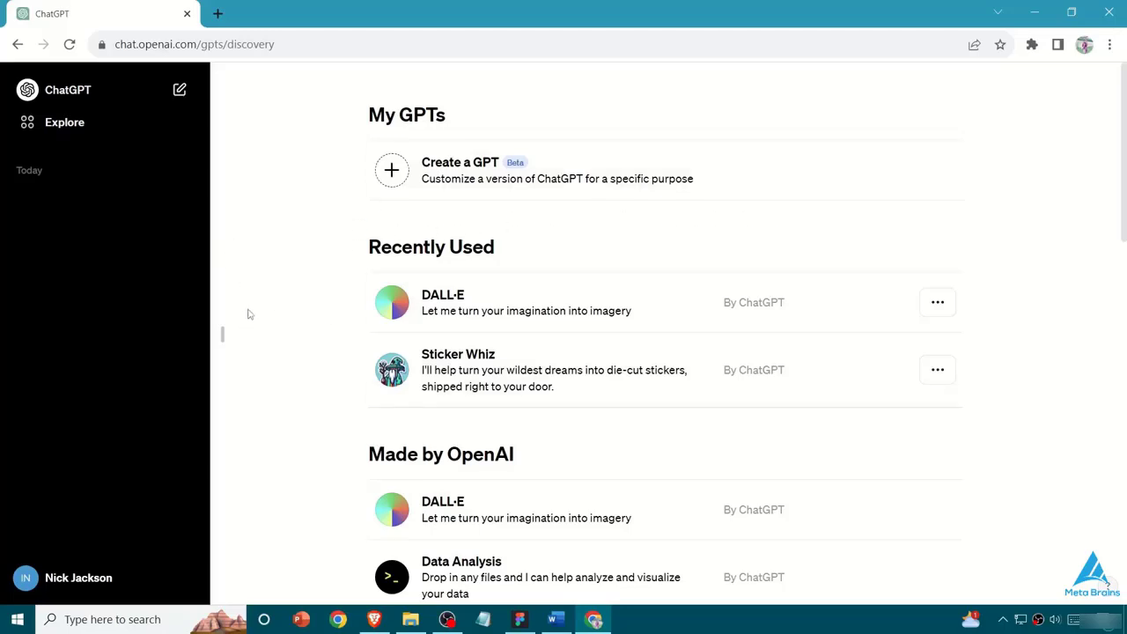
- Switch to ChatGPT's Explore page and look over the GPTs made by OpenAI
scroll(253, 309, down, 3)
scroll(543, 181, down, 3)
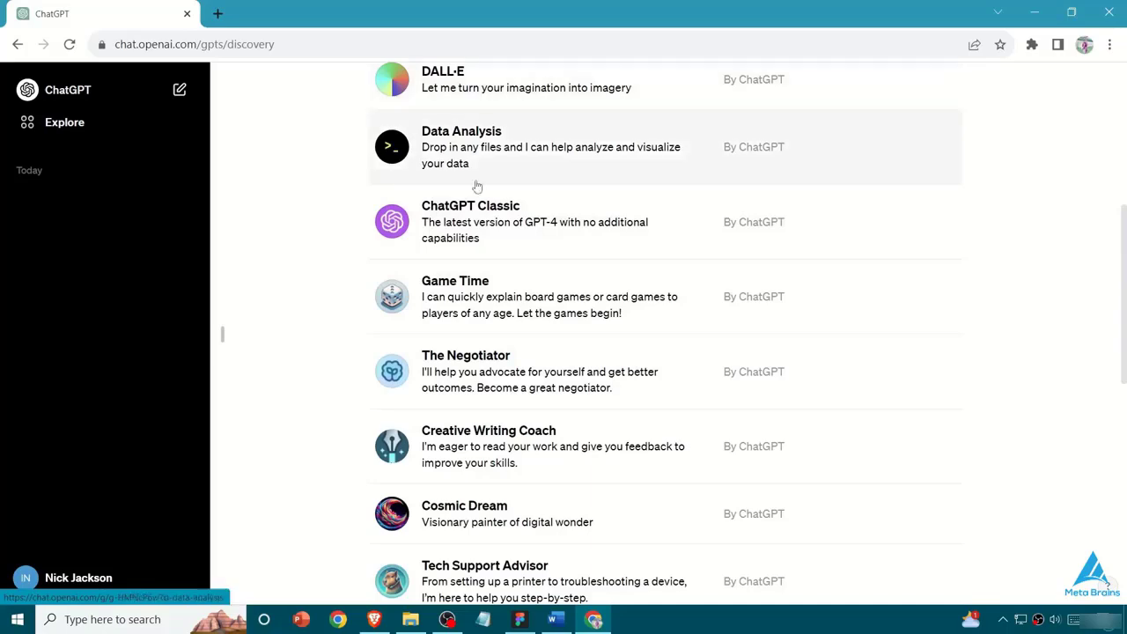
scroll(322, 344, up, 5)
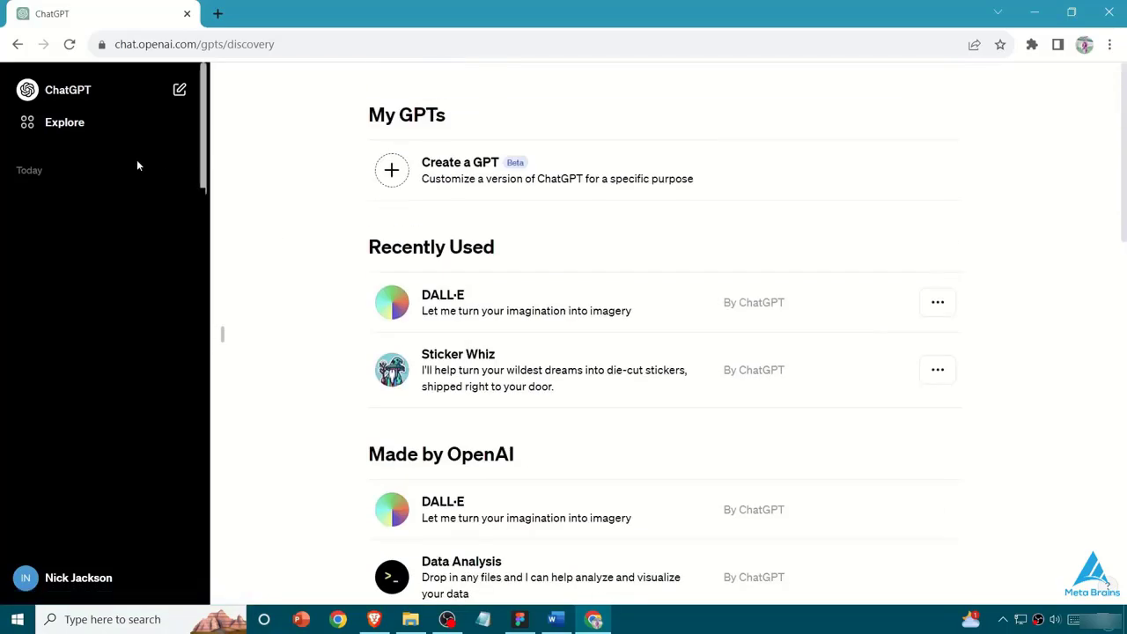
- Start a new ChatGPT chat and view the available model options in the version list
click(43, 95)
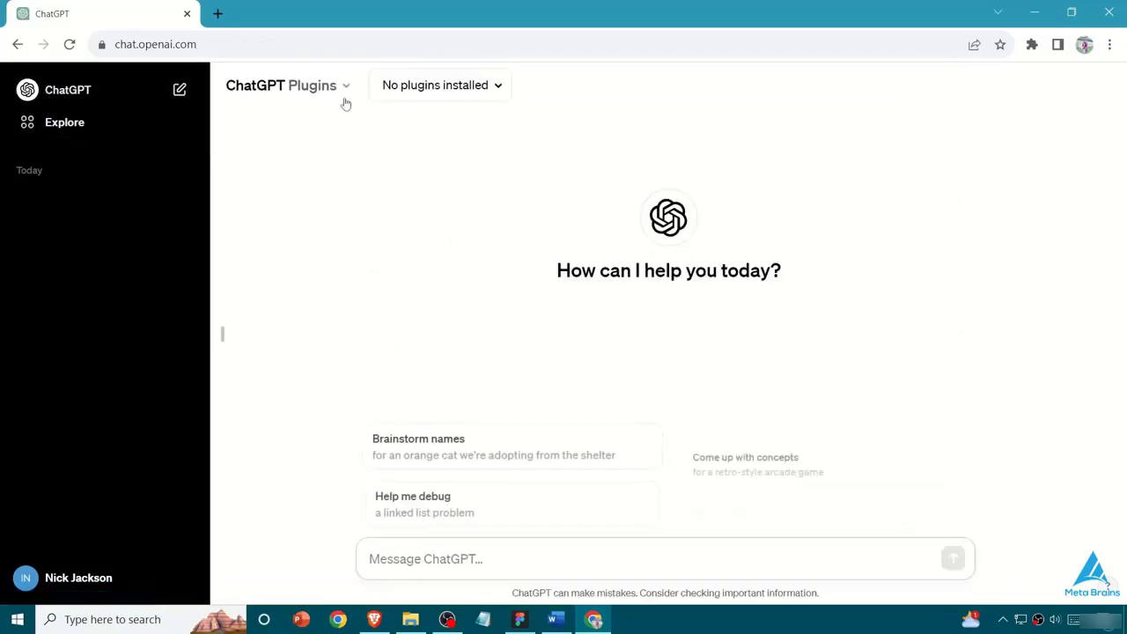
click(341, 86)
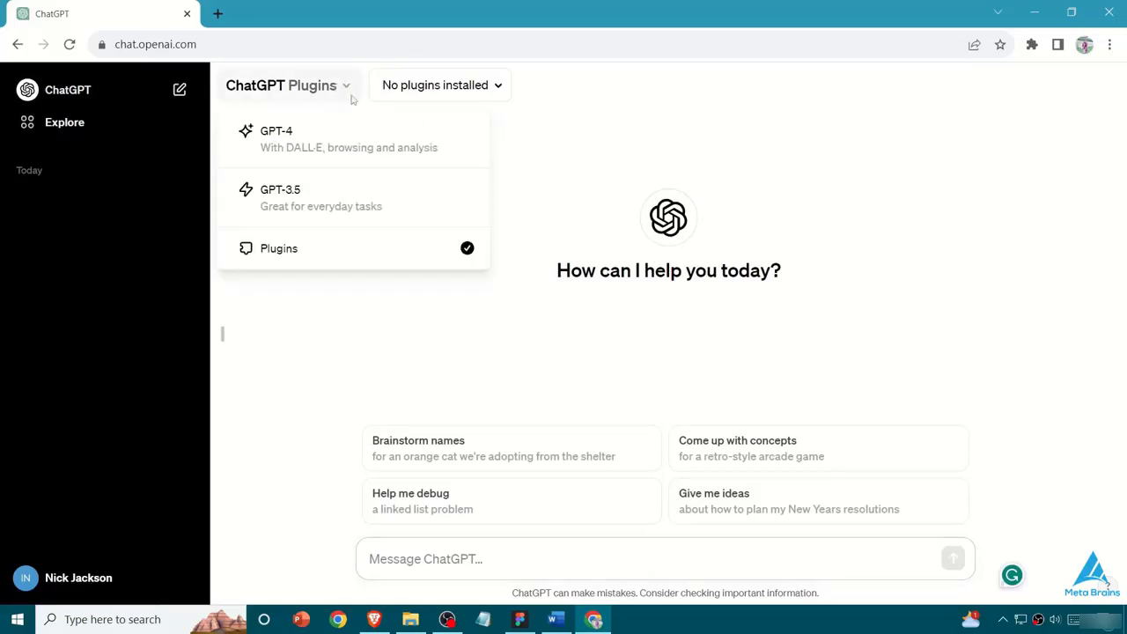
click(332, 303)
click(326, 85)
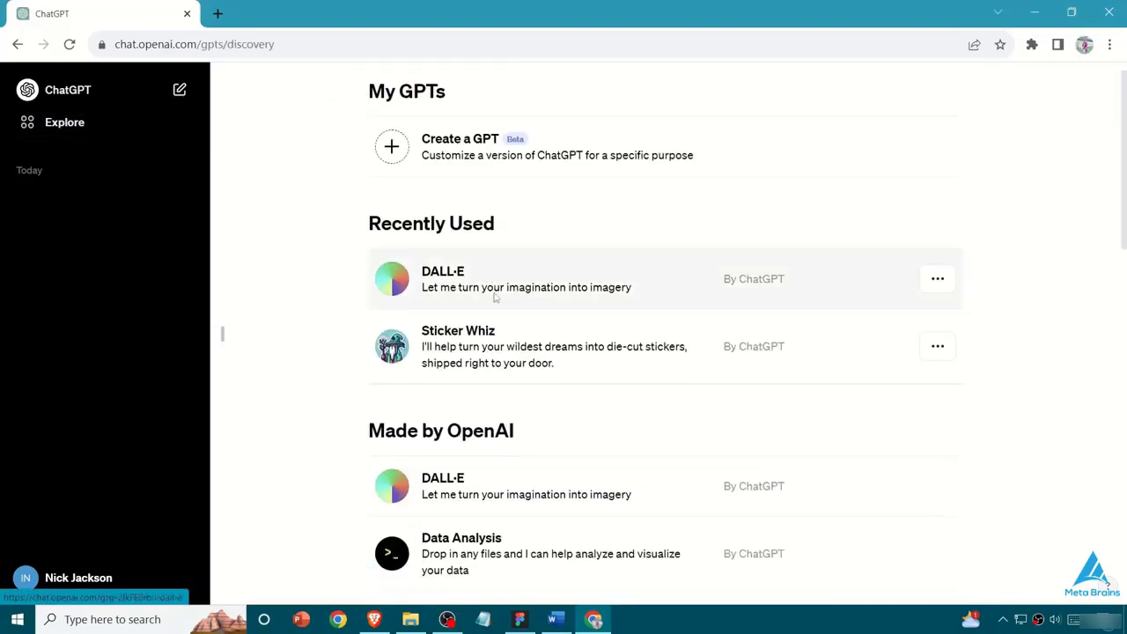
- Return to the Explore page and browse the whole list of GPTs, including the recently used ones
scroll(422, 296, down, 10)
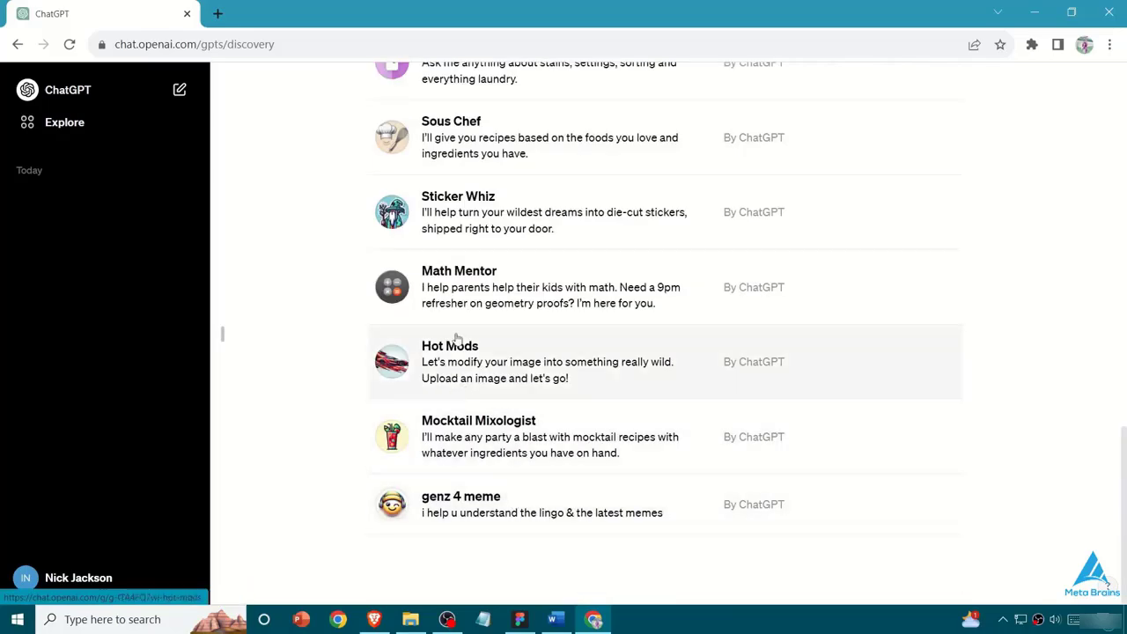
scroll(513, 280, up, 4)
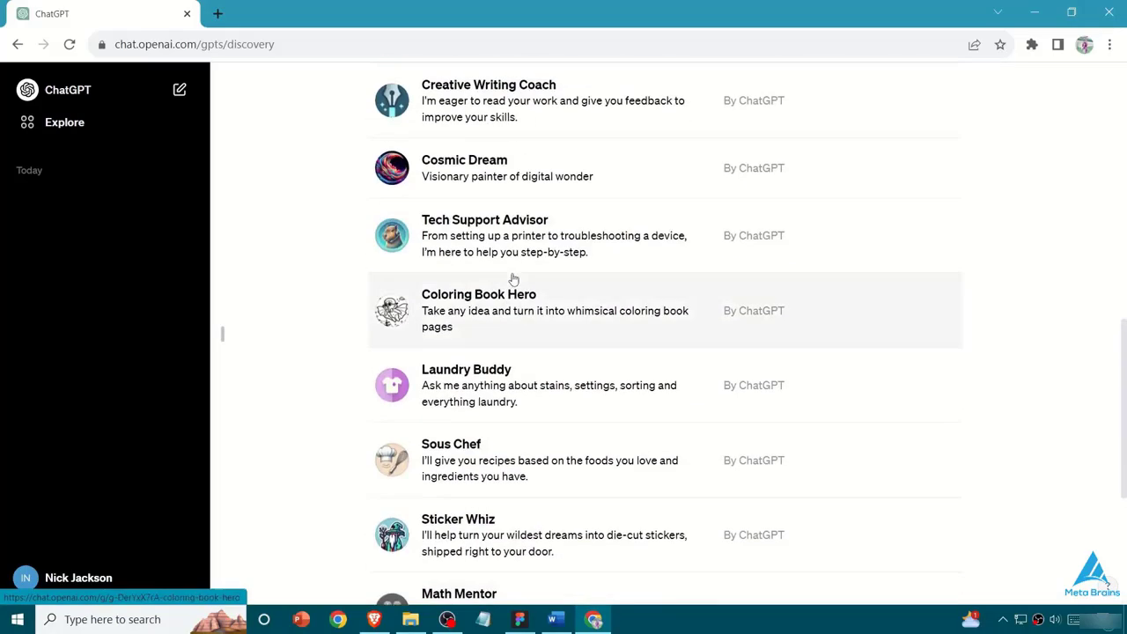
scroll(515, 278, up, 2)
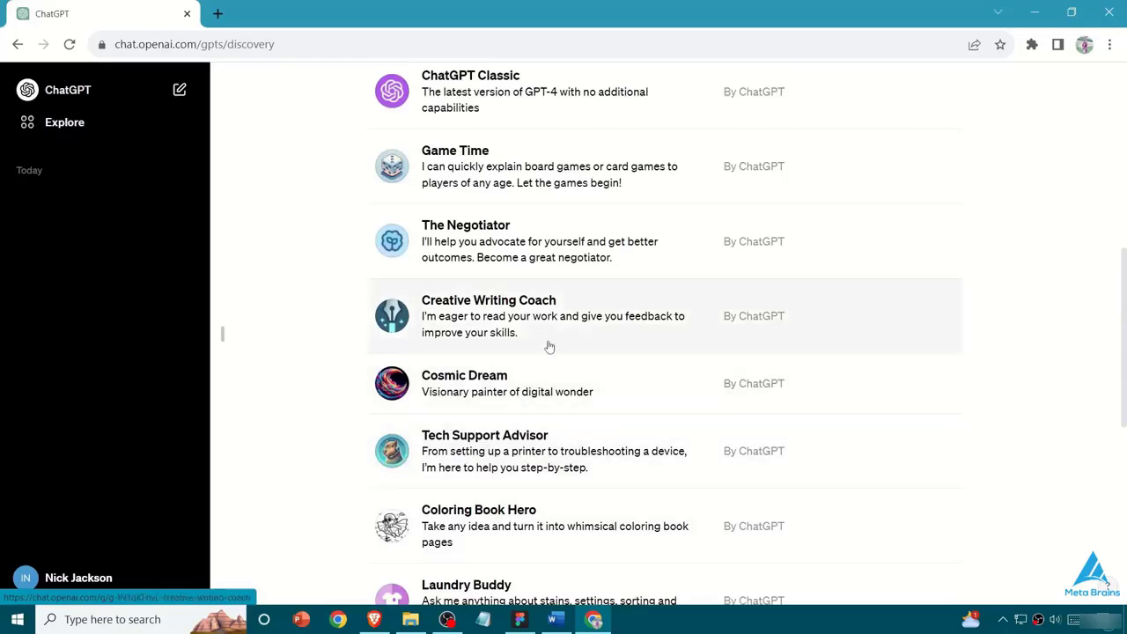
scroll(447, 371, up, 1)
scroll(447, 369, up, 4)
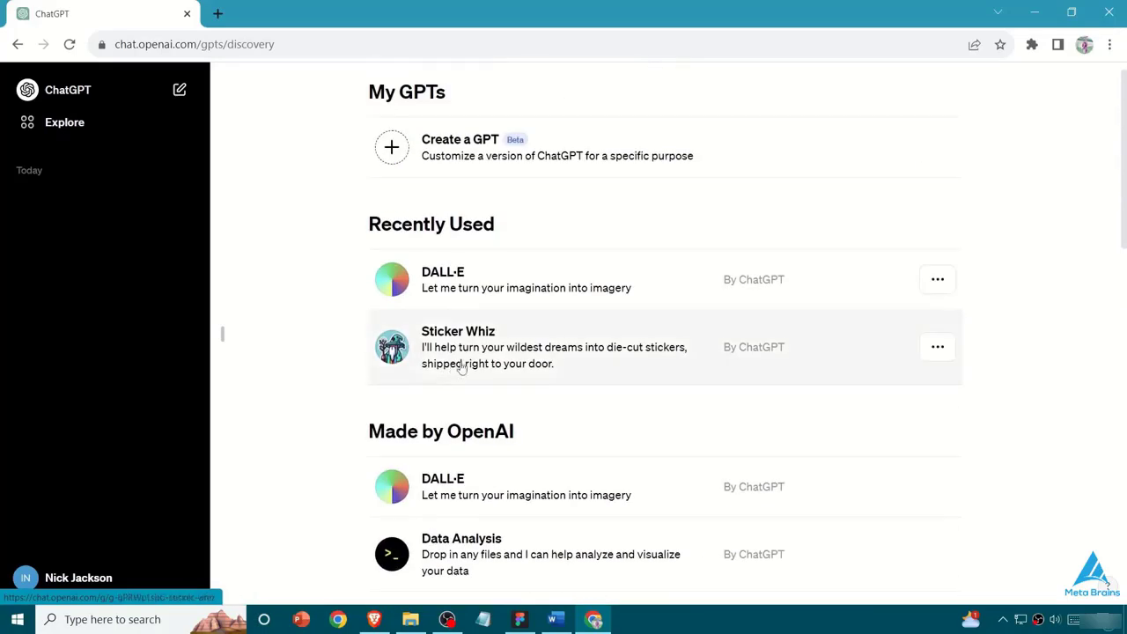
scroll(455, 367, down, 2)
scroll(502, 405, up, 3)
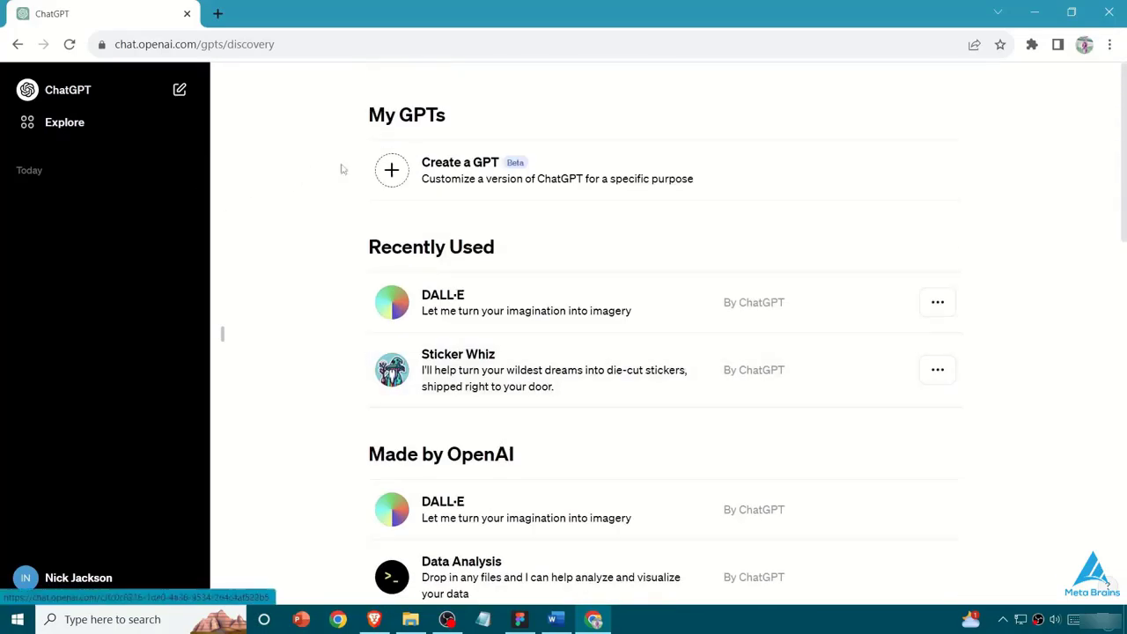
- Open the editor for creating a new GPT, view its Configure and Create modes, and go back to the GPT list
click(411, 170)
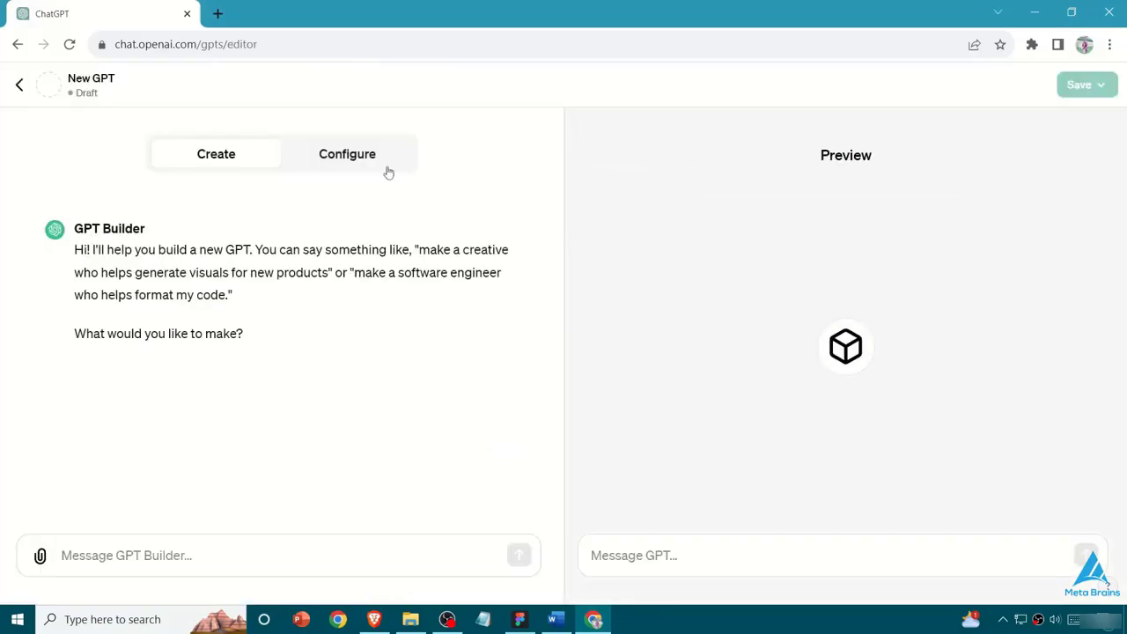
click(378, 164)
click(216, 161)
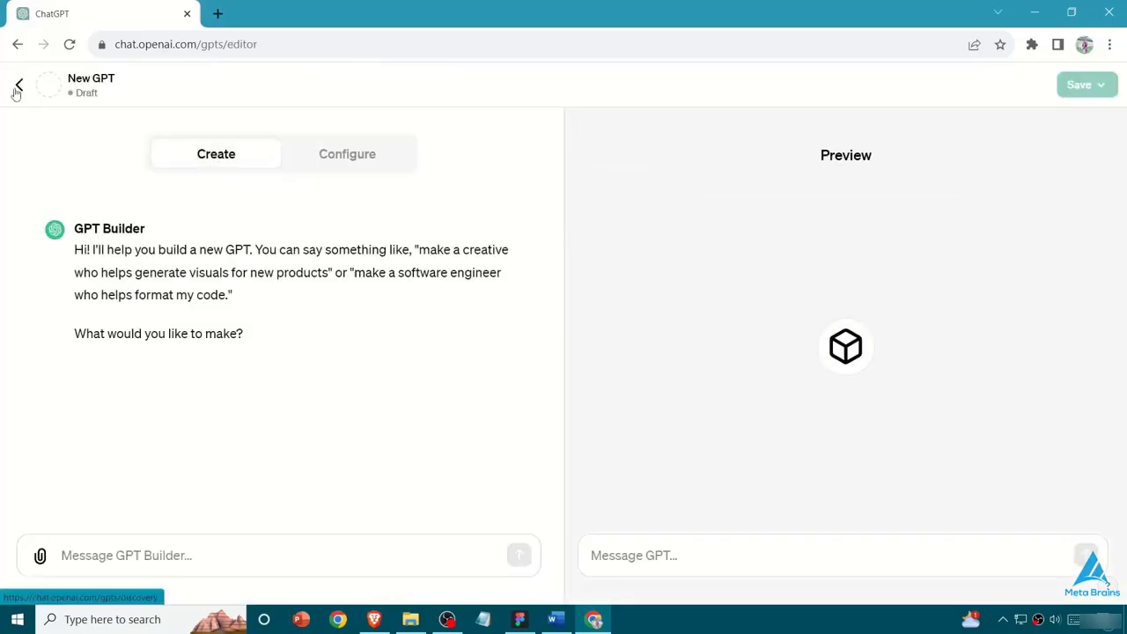
click(25, 103)
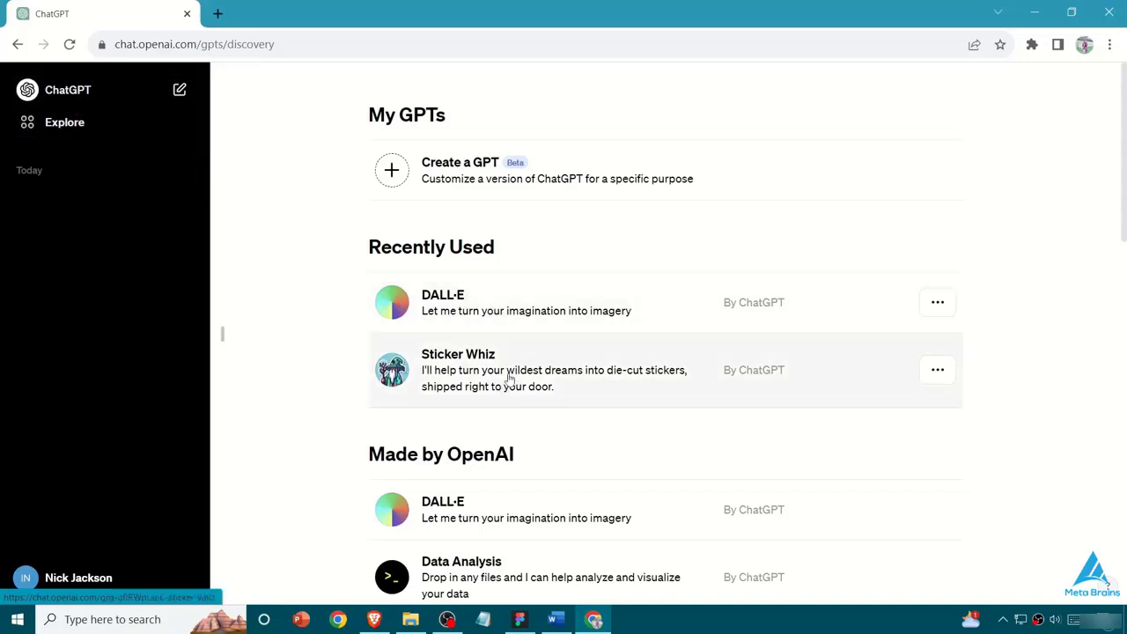
- Open the DALL·E GPT and paste the orange mobile app interface image into the message as an attachment
click(534, 306)
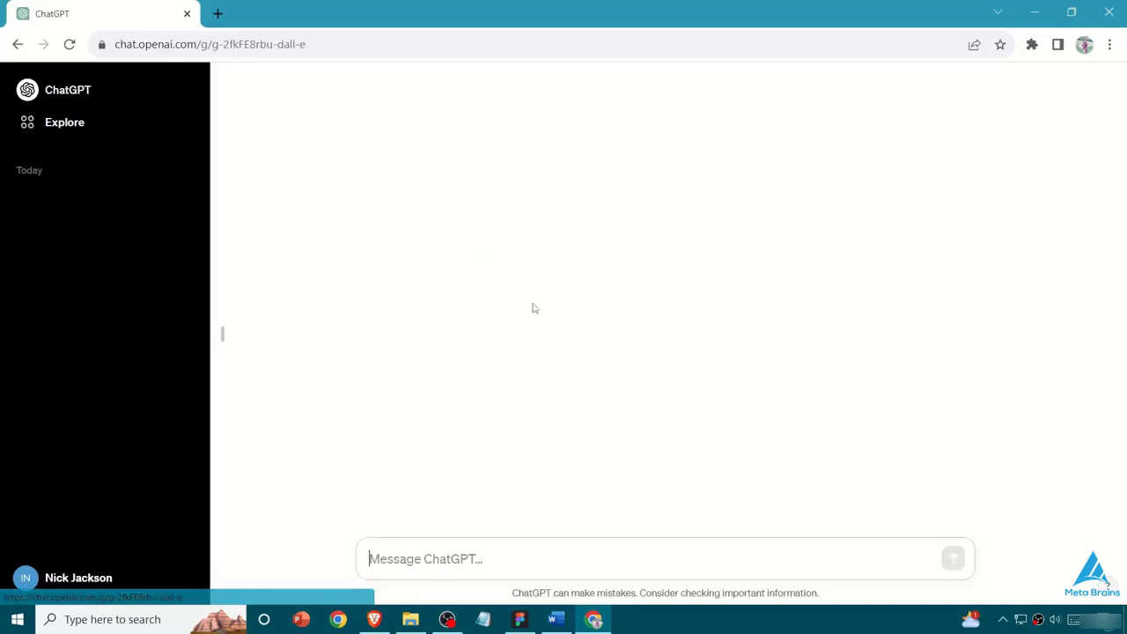
click(378, 558)
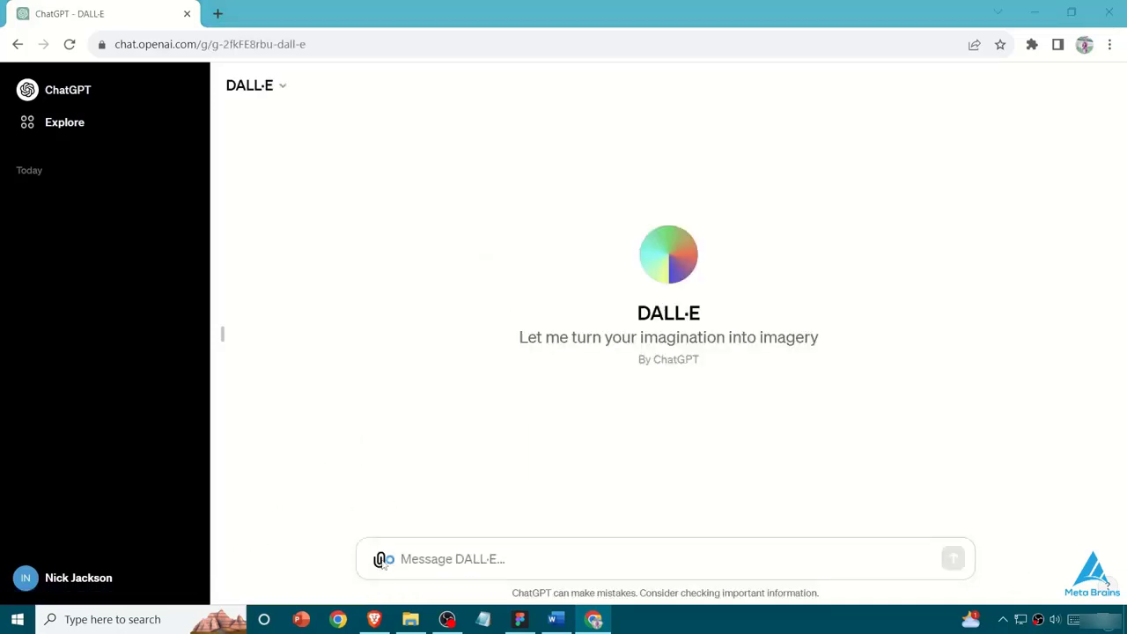
click(1110, 11)
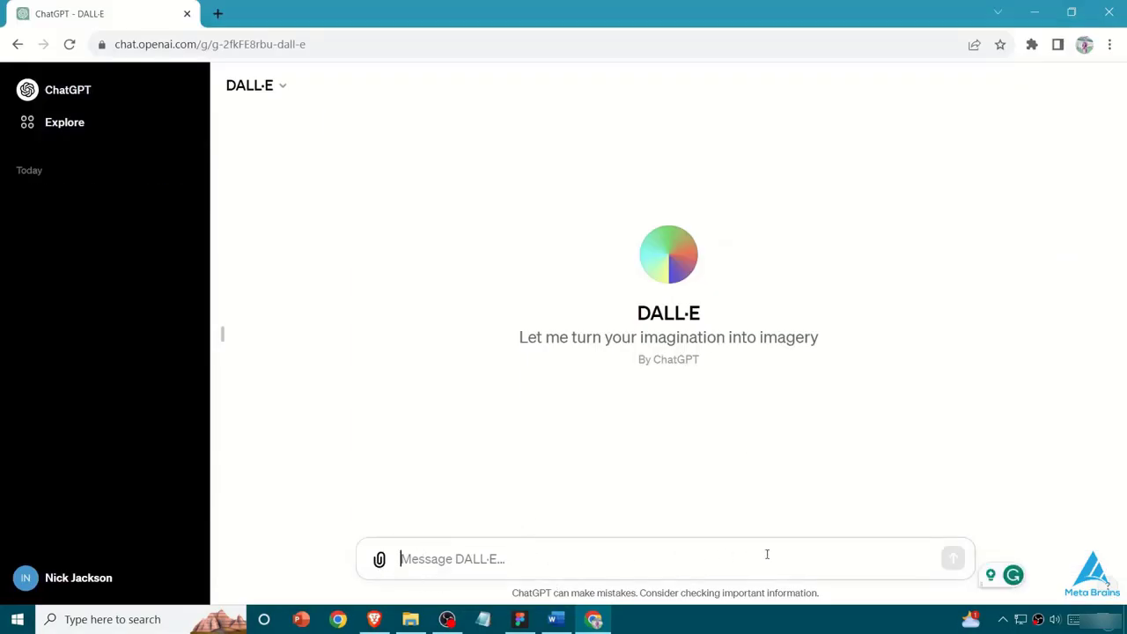
key(ctrl+v)
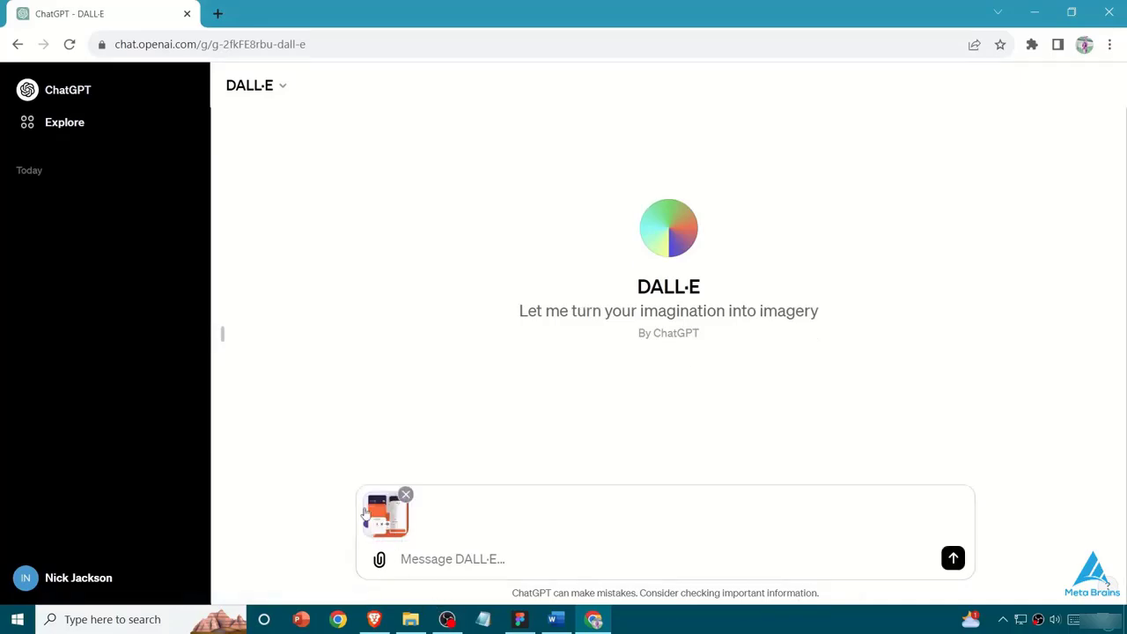
click(398, 528)
- Send the prompt "Generate an user interface like that which i have provided to you and use same color scheme which are used in the image."
click(429, 560)
text(Generate an image like)
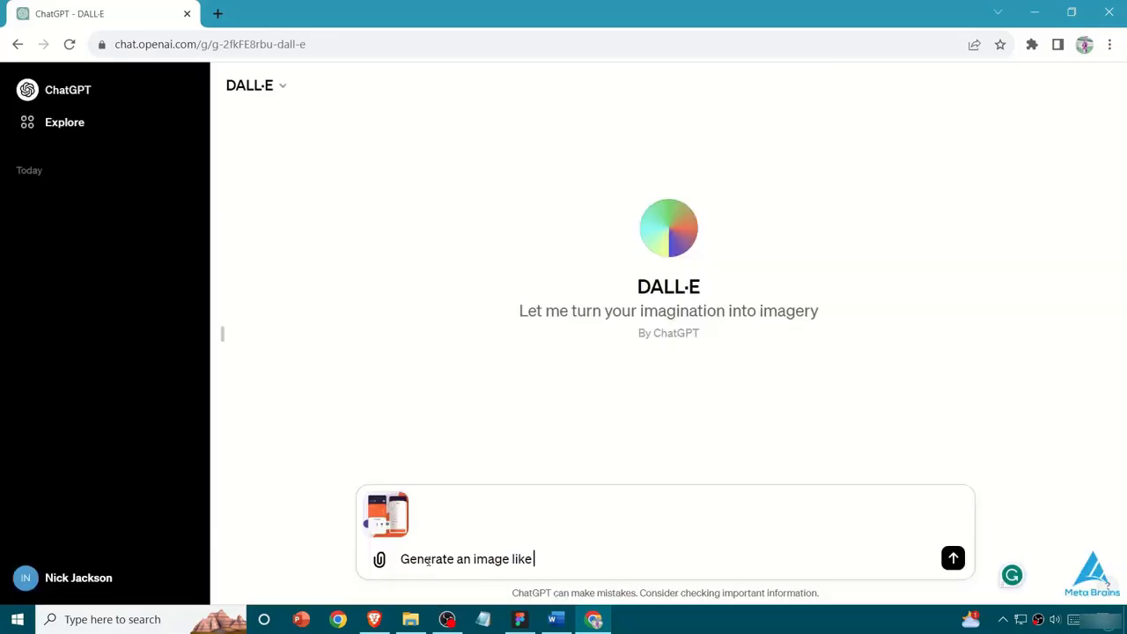
key(BackSpace)
key(BackSpace)
key(BackSpace)
key(BackSpace)
key(BackSpace)
key(BackSpace)
key(BackSpace)
key(BackSpace)
key(BackSpace)
key(BackSpace)
key(BackSpace)
text(user interface like that which i have pr)
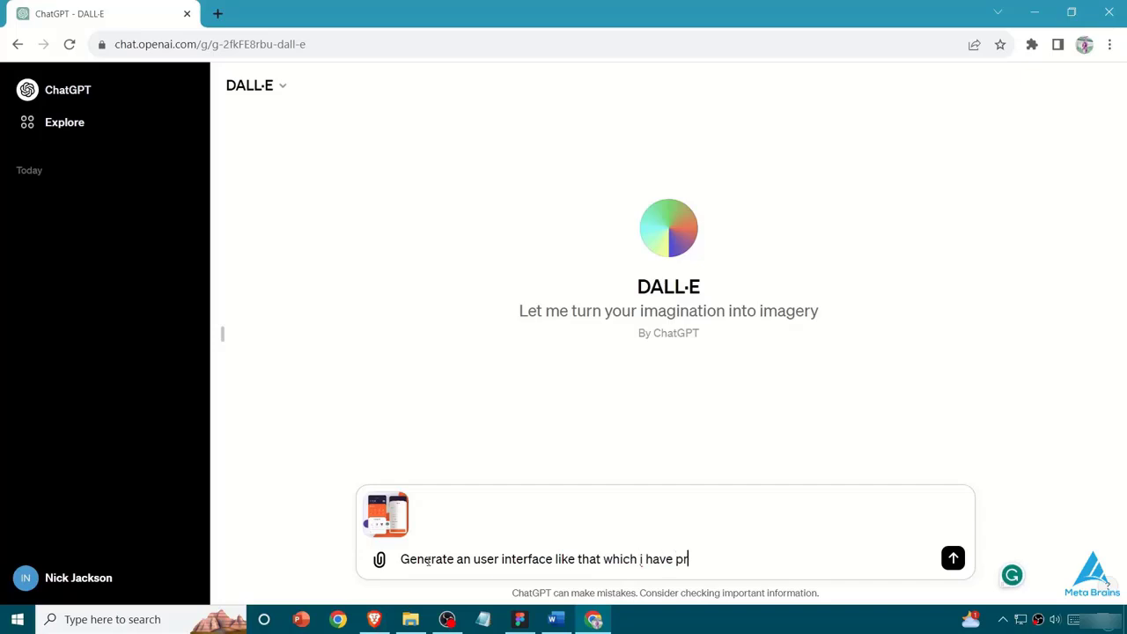
text(ovided to you and use same color scheme which are used in the image.)
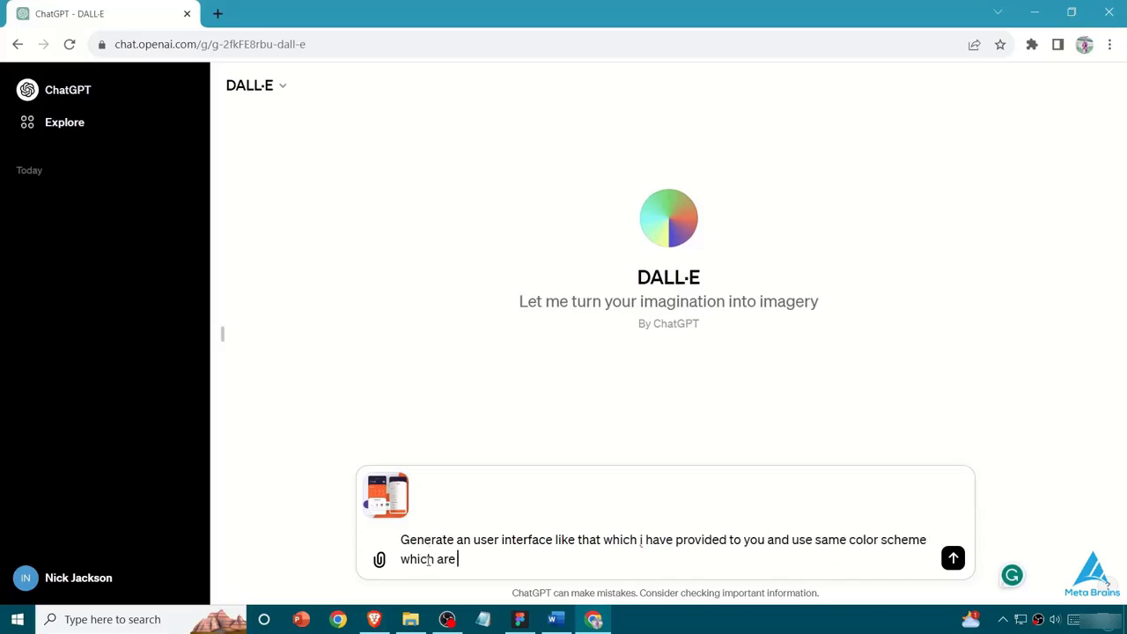
key(Return)
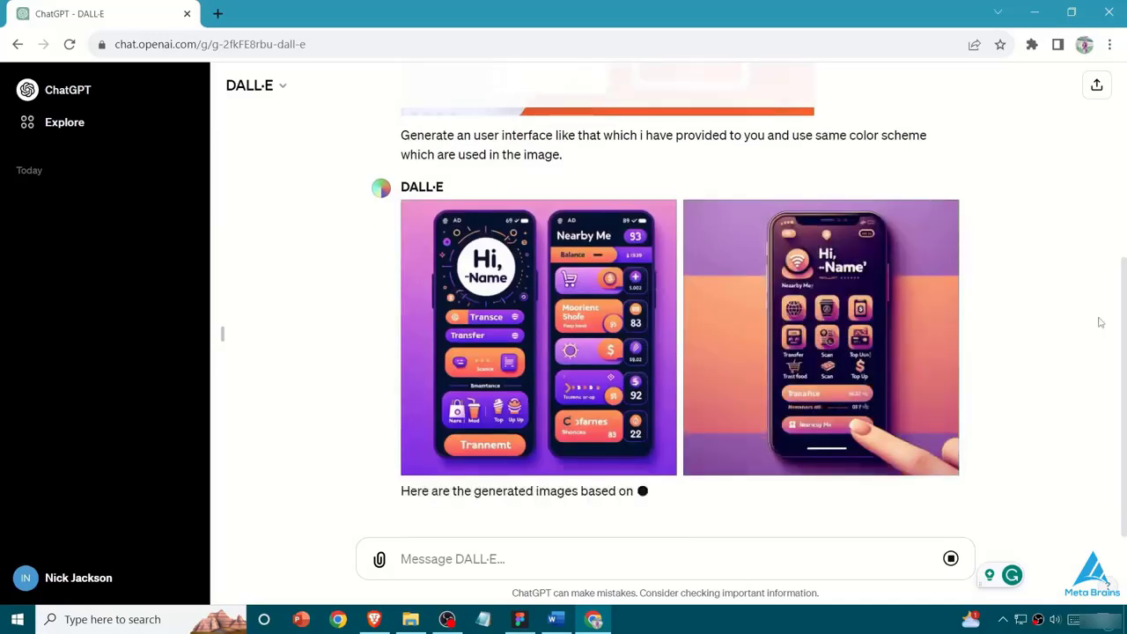
- Compare the two generated mobile interface images with the attached reference image's layout and colors
scroll(620, 350, up, 2)
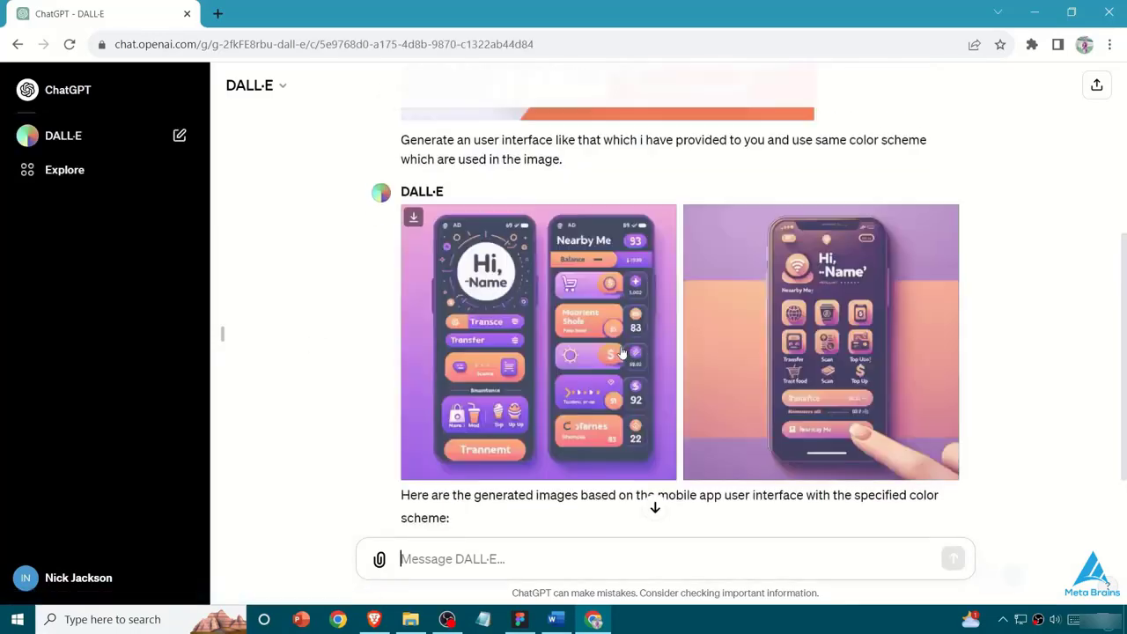
scroll(620, 350, down, 2)
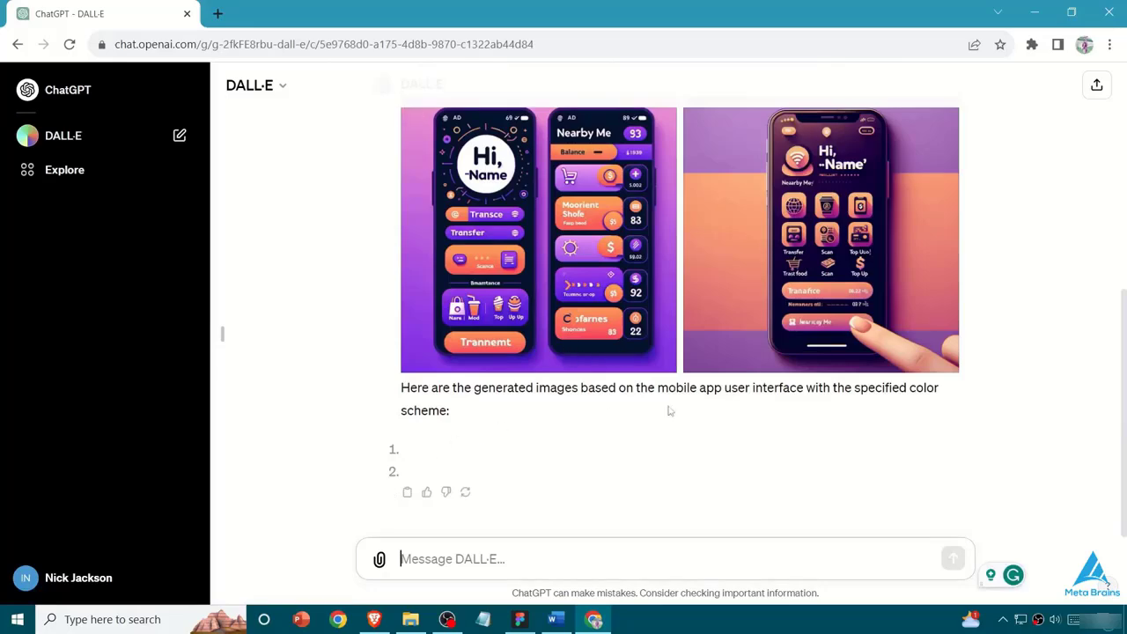
scroll(738, 410, up, 4)
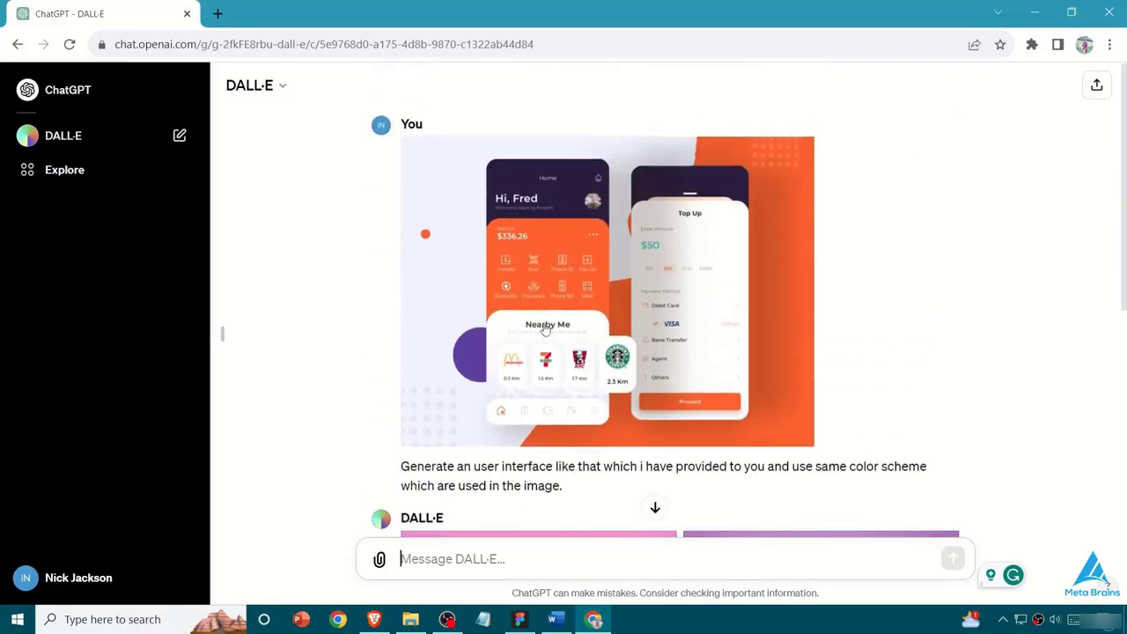
scroll(695, 264, down, 4)
scroll(702, 262, up, 1)
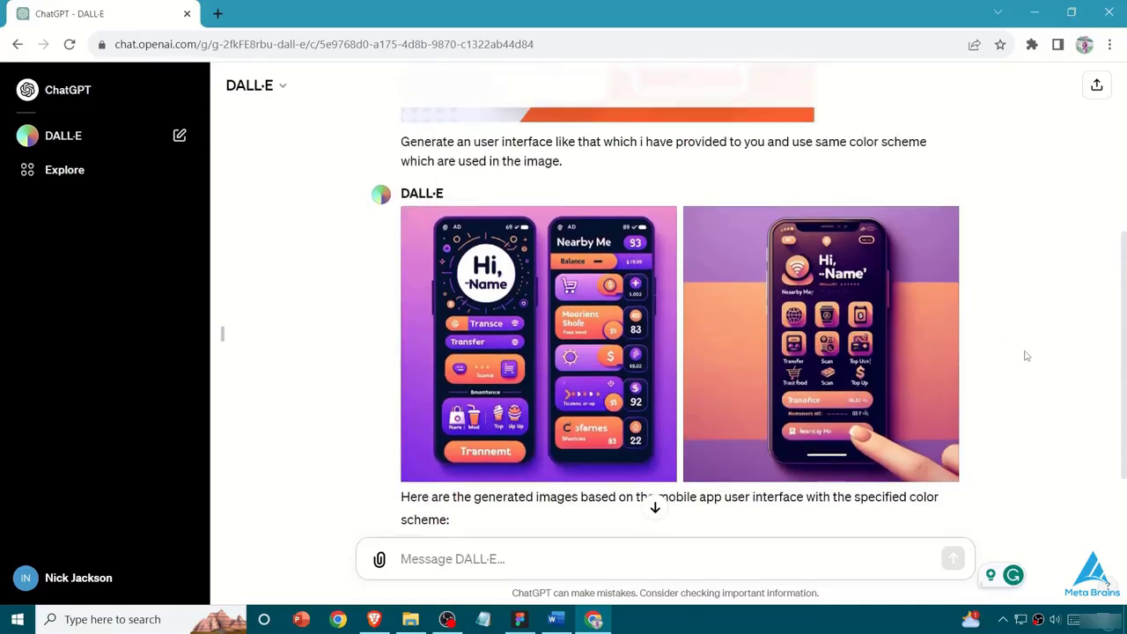
scroll(1025, 355, down, 1)
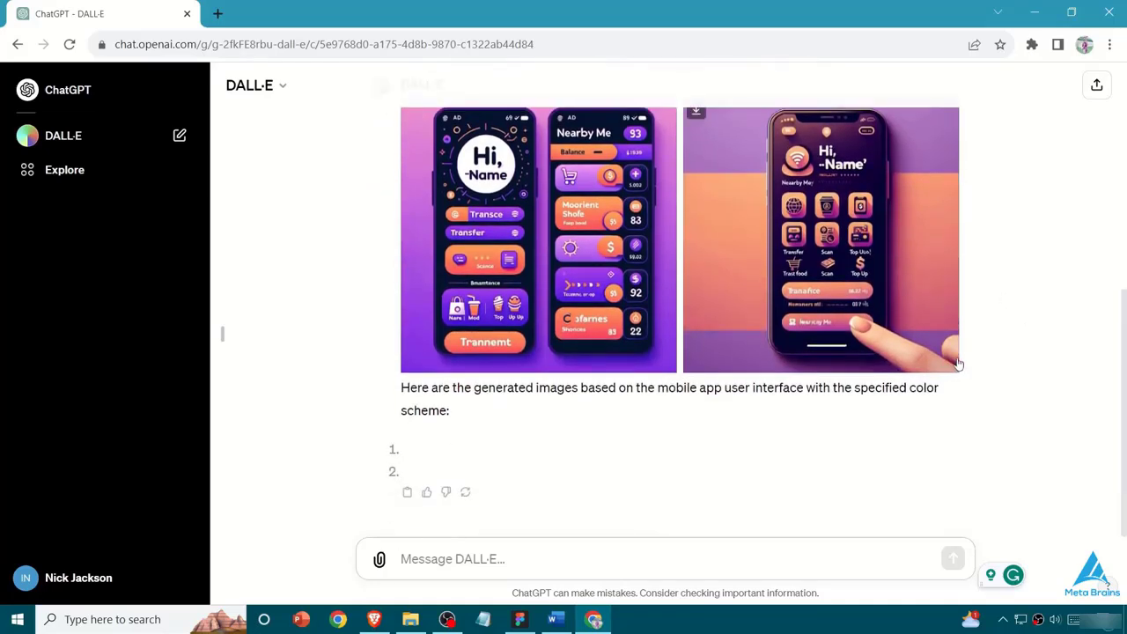
scroll(613, 331, up, 4)
scroll(624, 329, down, 4)
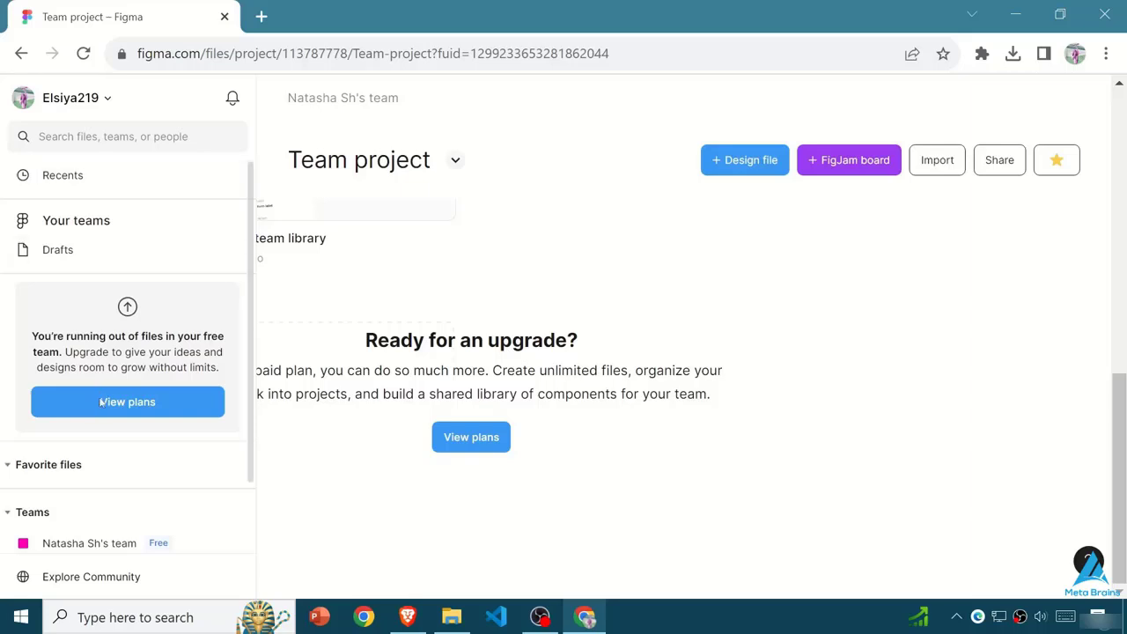
- View the Figma pricing plans, compare Starter, Professional and Organization with their included features, and close the comparison
click(490, 446)
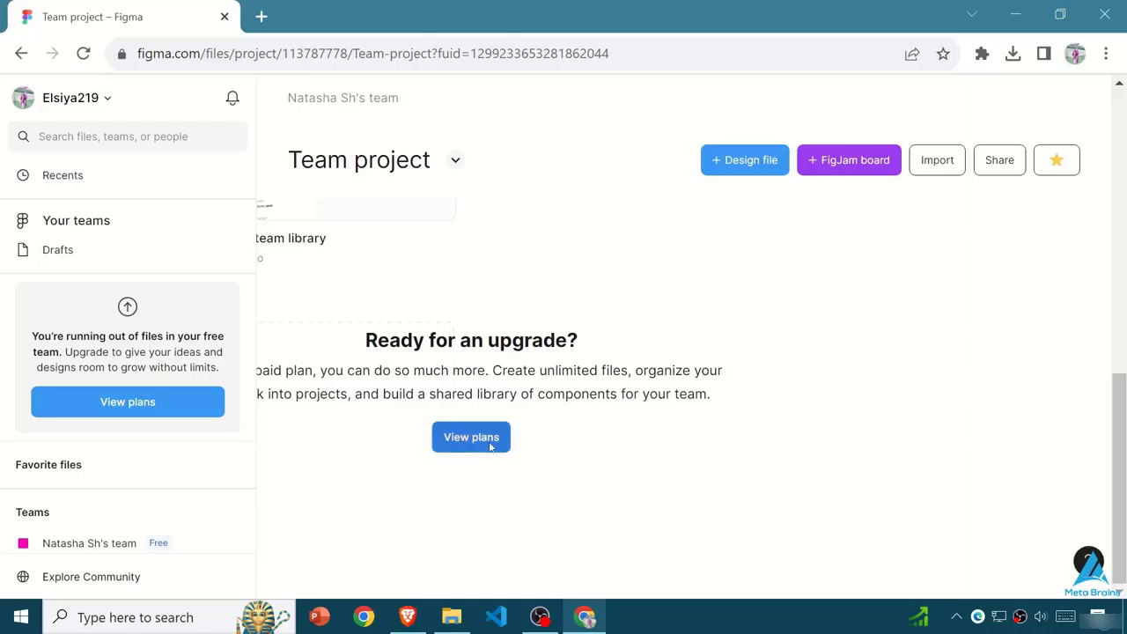
scroll(535, 419, down, 3)
scroll(535, 420, up, 3)
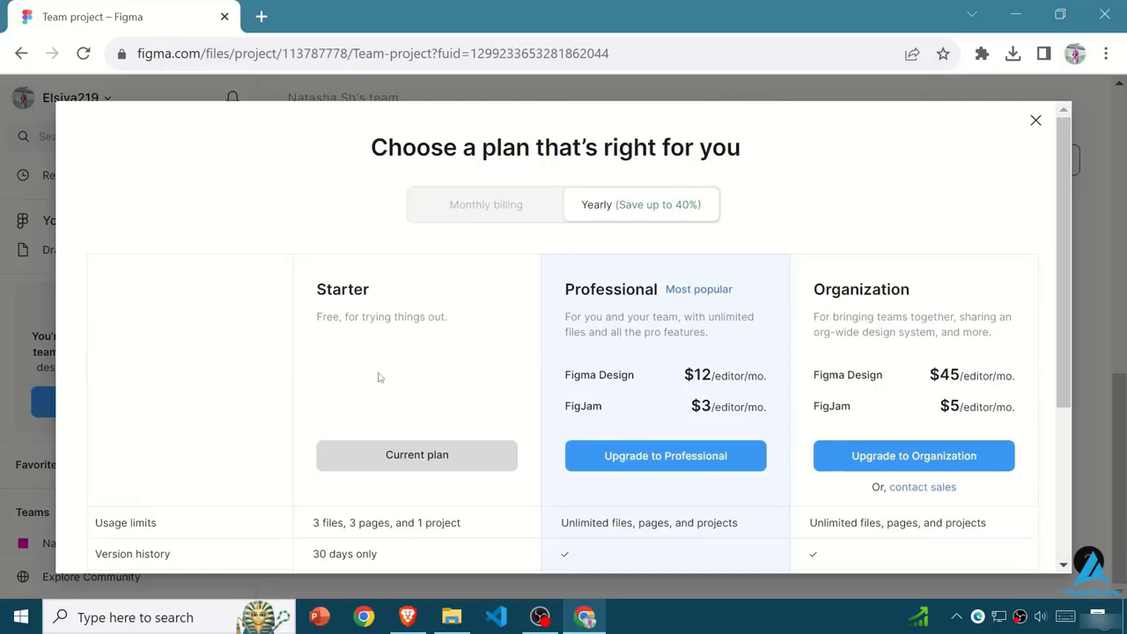
scroll(387, 294, down, 3)
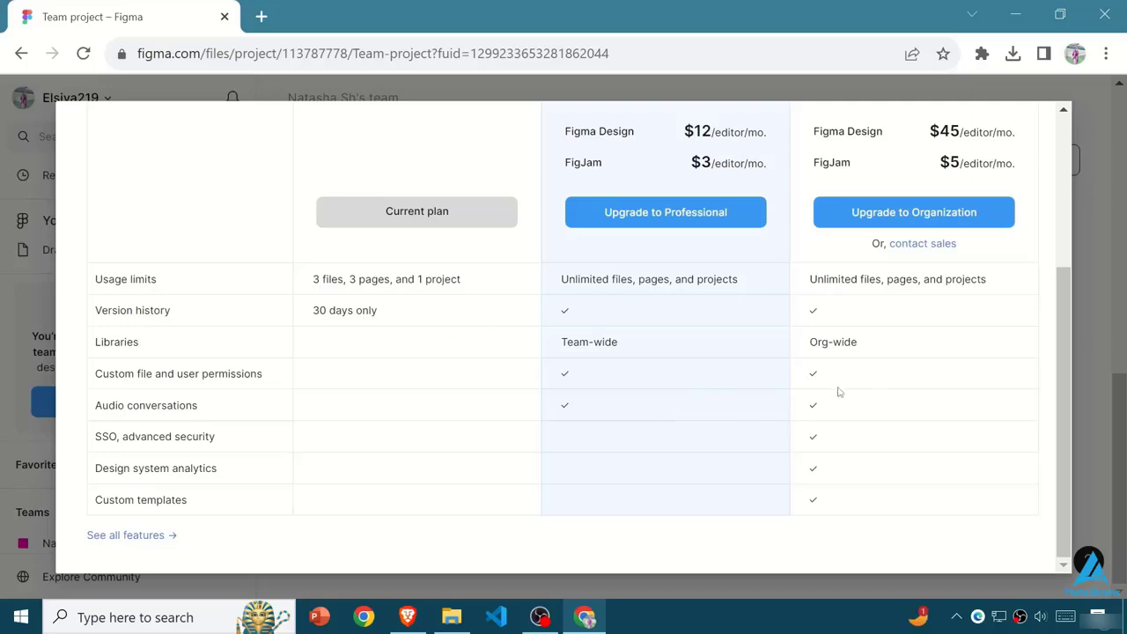
scroll(837, 459, up, 4)
click(971, 140)
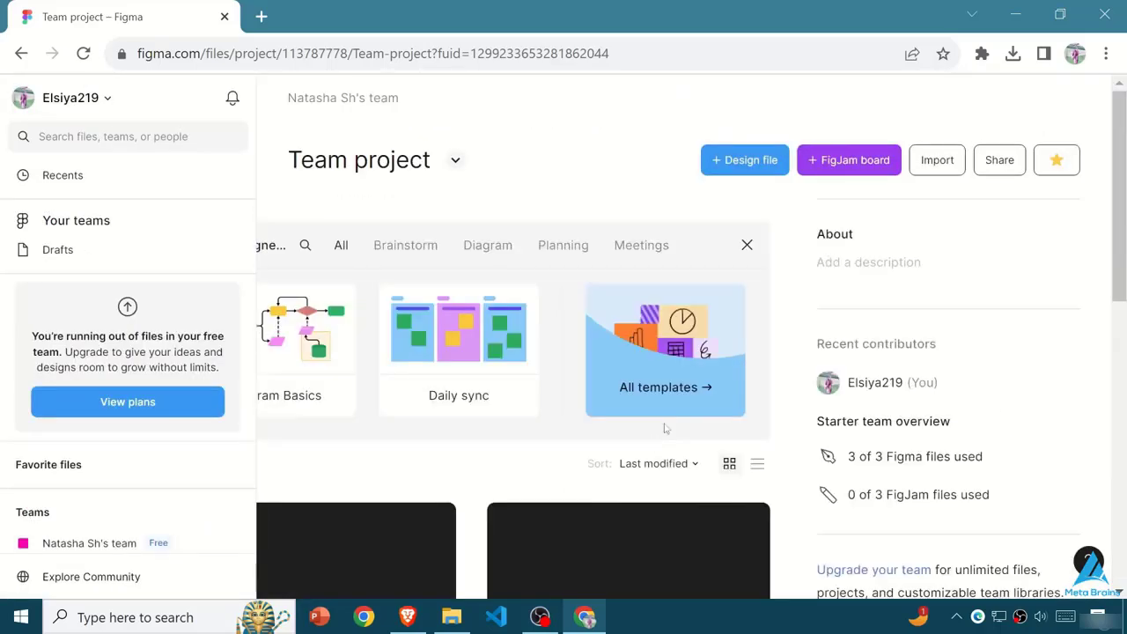
- Dismiss the template suggestions in the team project and open the Untitled design file
click(744, 244)
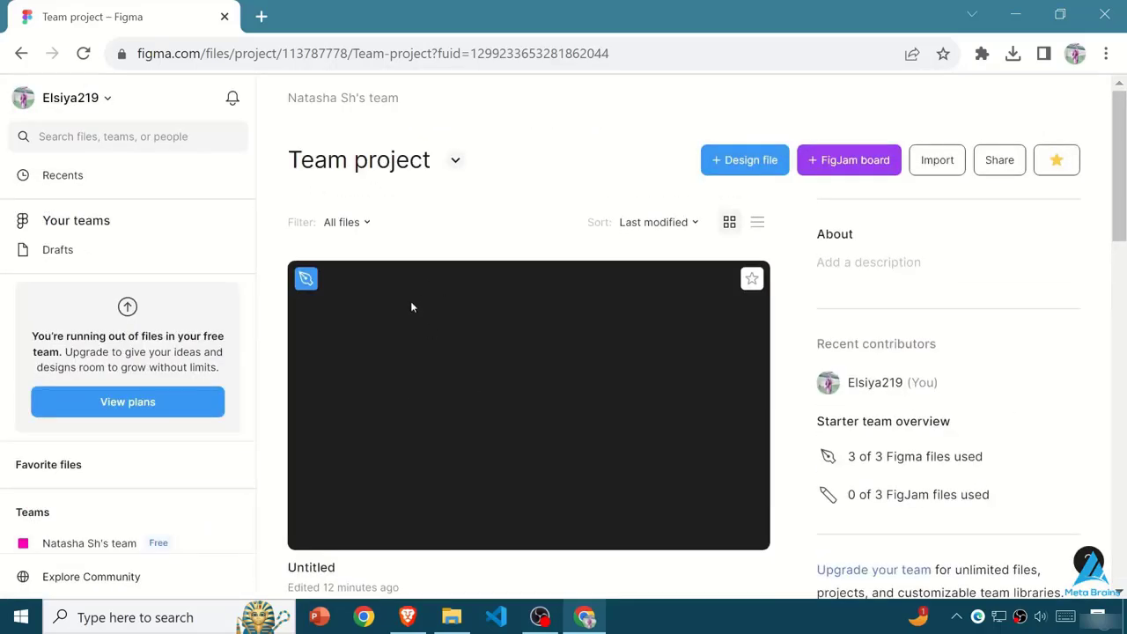
click(510, 370)
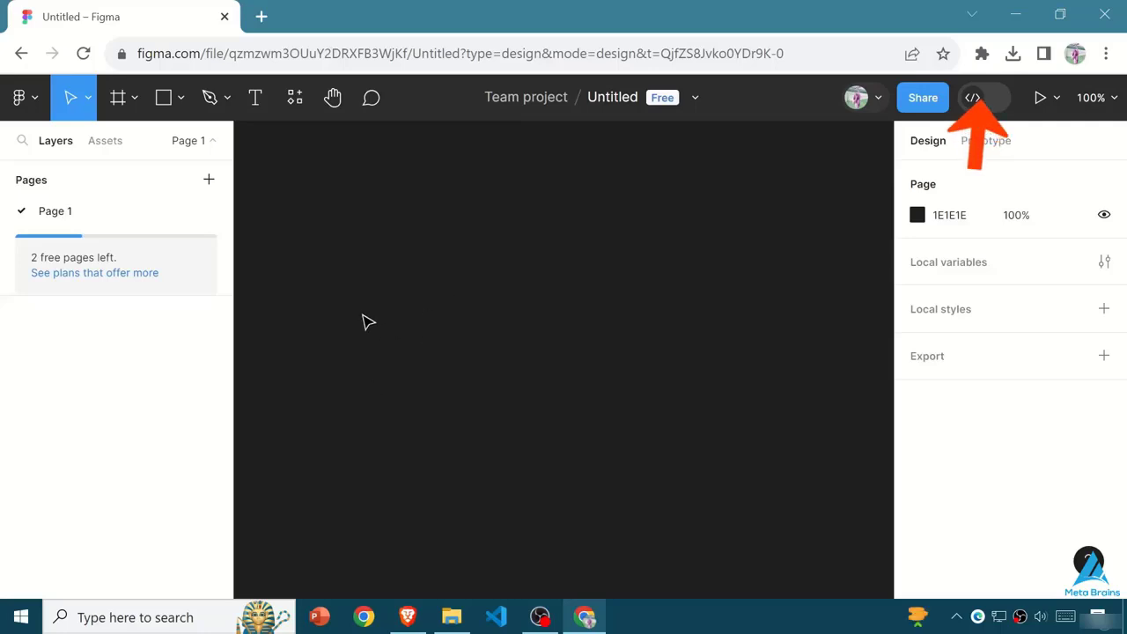
- Search the web for "figma desktop app" in a new browser tab and open the Figma Downloads page
key(ctrl+t)
text(fi)
click(256, 133)
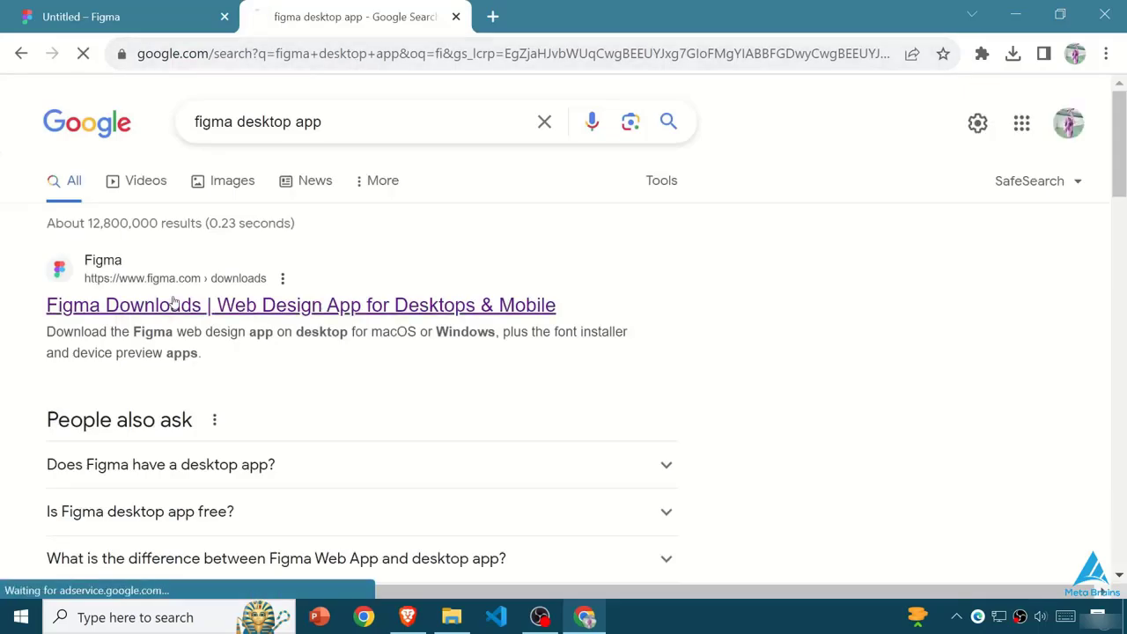
click(173, 304)
- Review the desktop app, mobile app and font installer downloads, and return to the Untitled design file
scroll(296, 343, down, 5)
scroll(173, 297, up, 3)
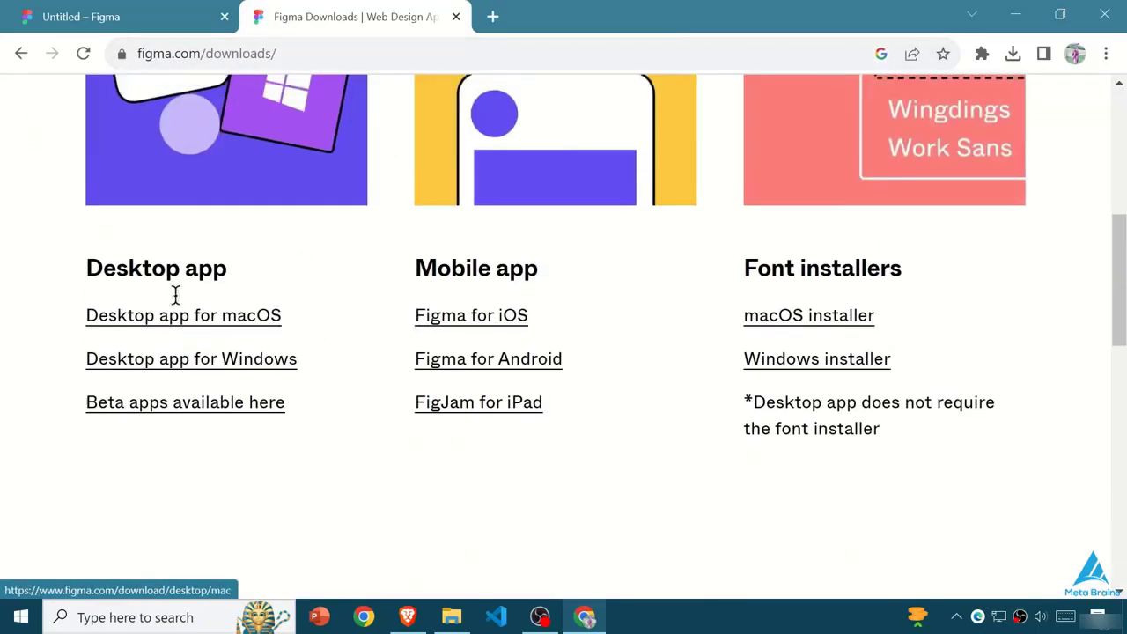
scroll(145, 198, down, 1)
scroll(232, 282, up, 4)
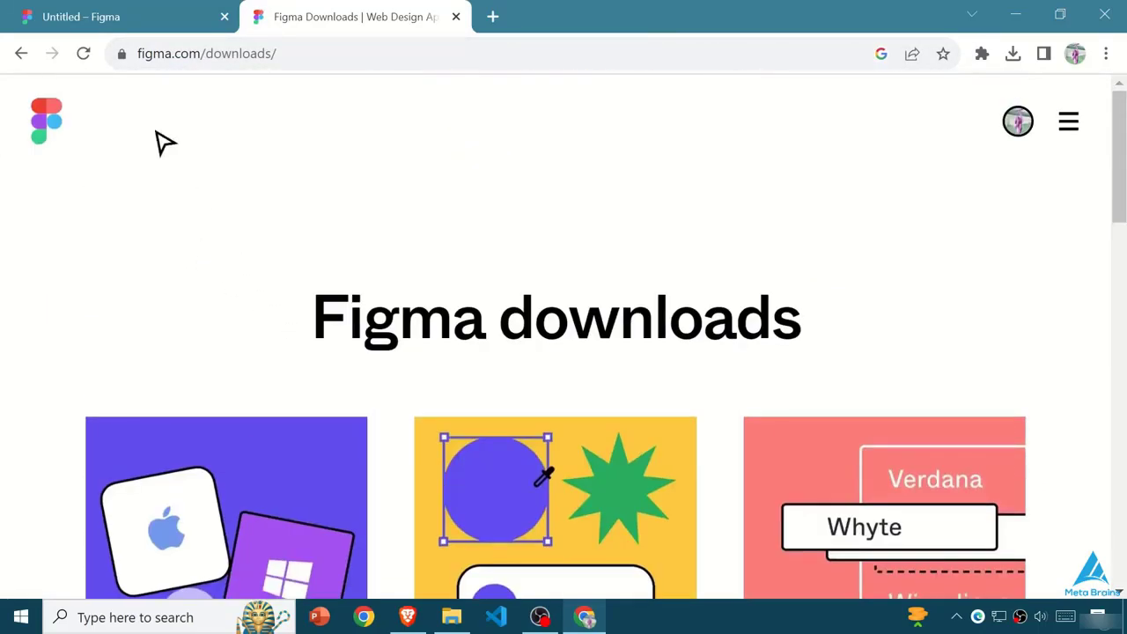
scroll(235, 449, down, 1)
scroll(233, 422, down, 3)
click(150, 15)
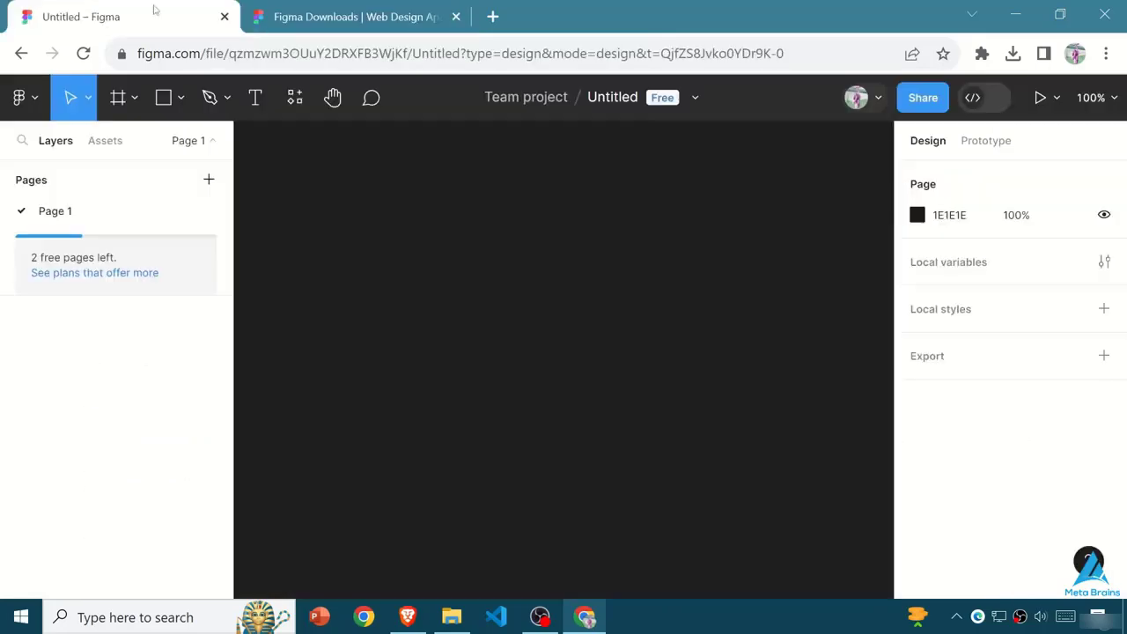
- Look through the main menu commands and the Assets libraries of the file, closing both without changes
click(26, 93)
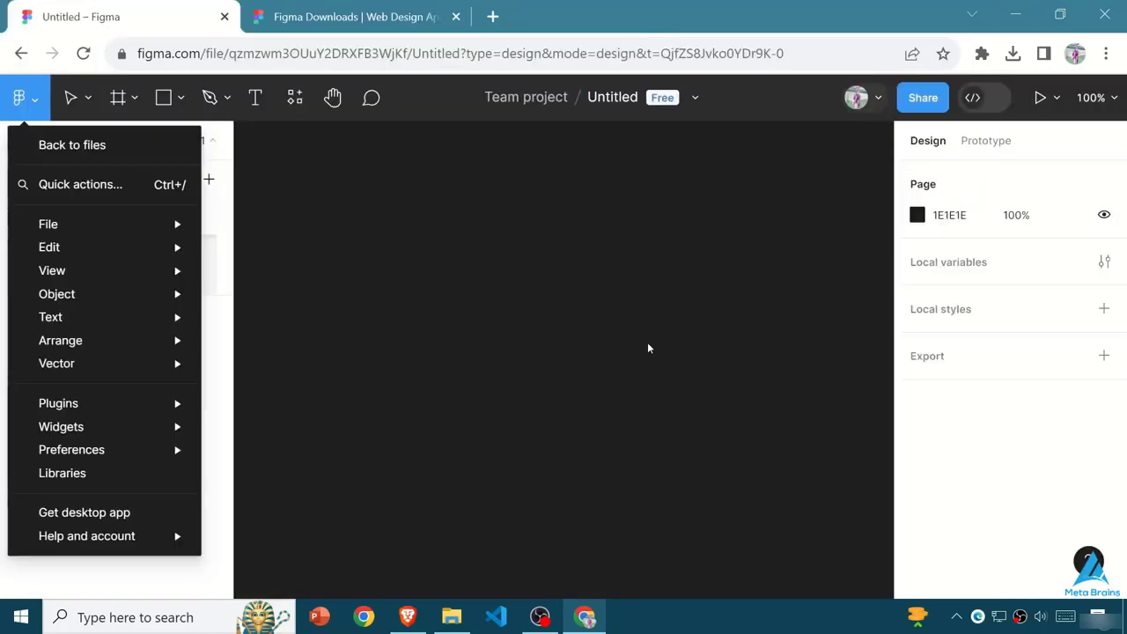
click(622, 348)
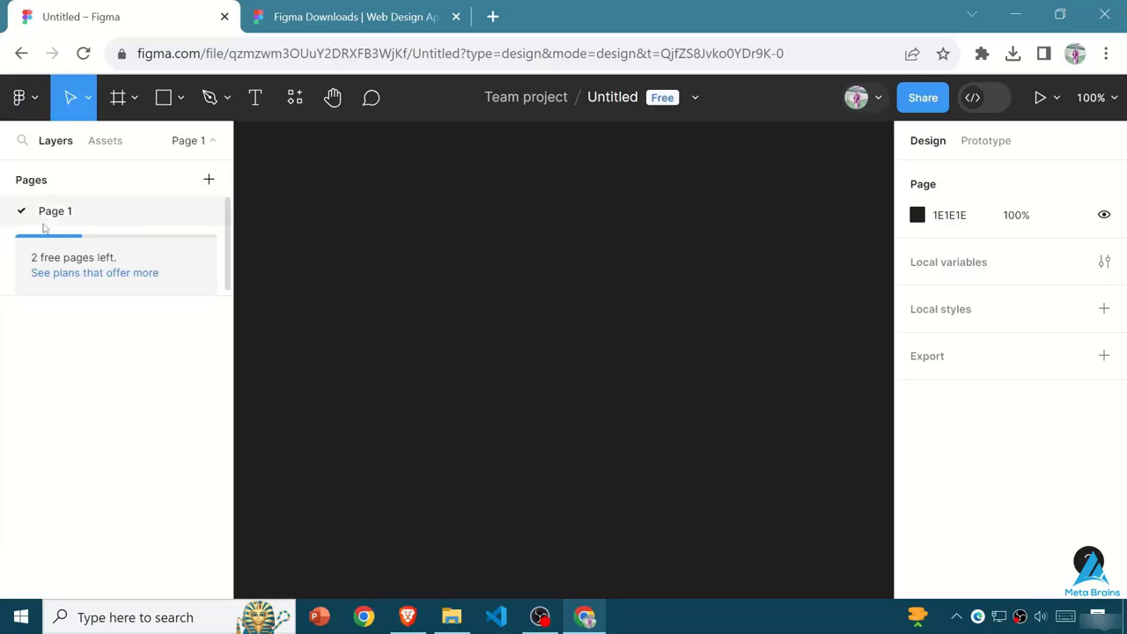
click(105, 145)
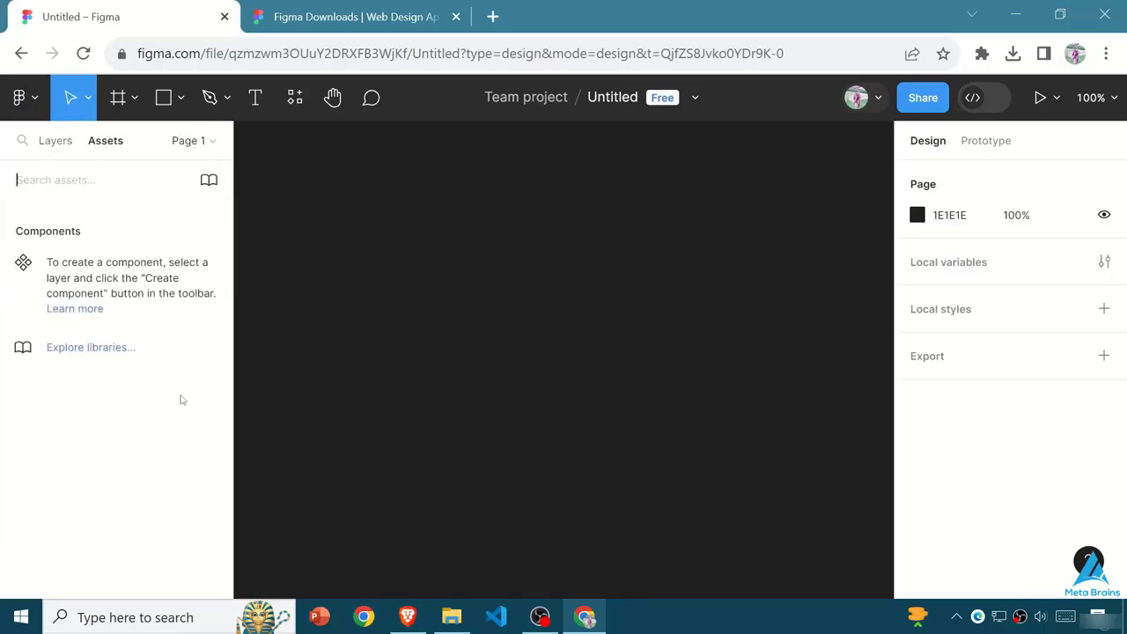
click(209, 179)
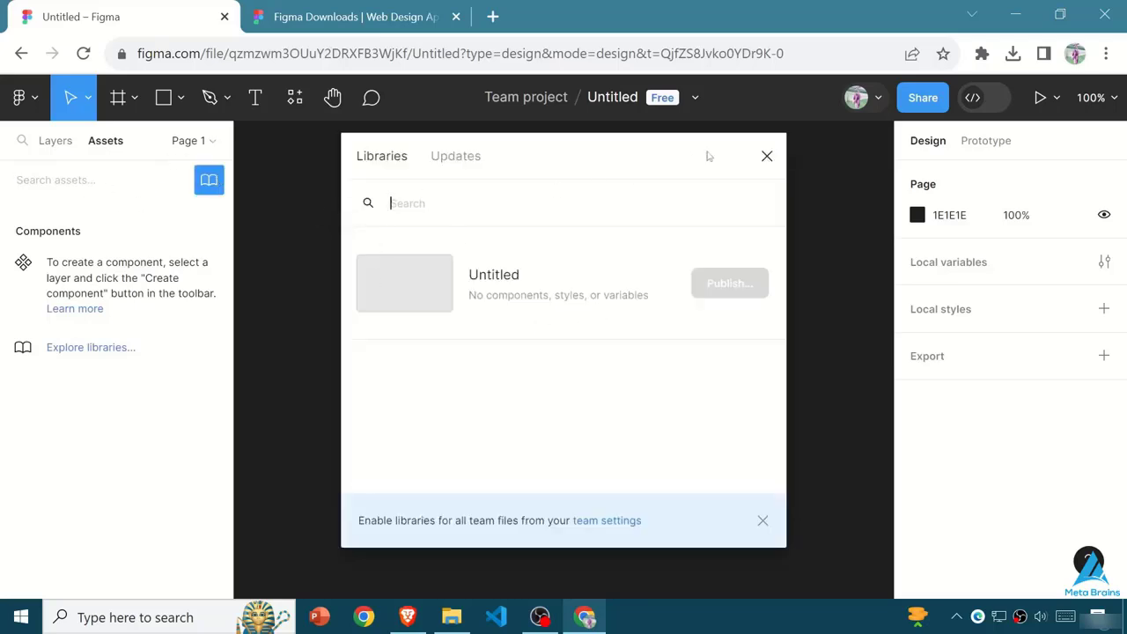
click(767, 156)
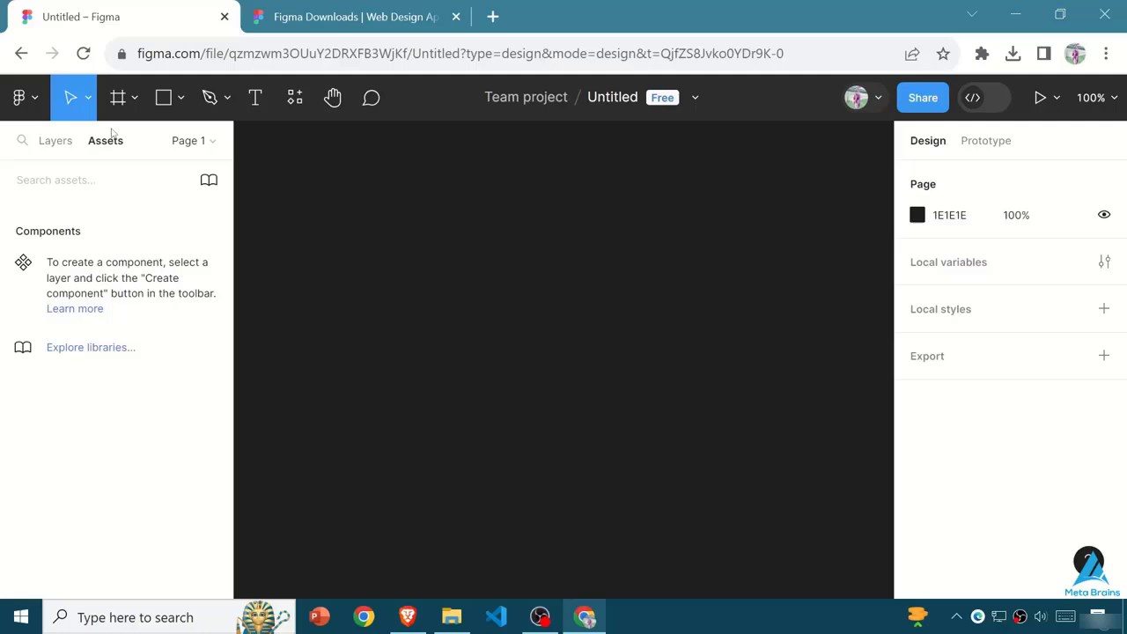
- Show the page list and add two pages to the file, keeping the names Page 2 and Page 3
click(213, 143)
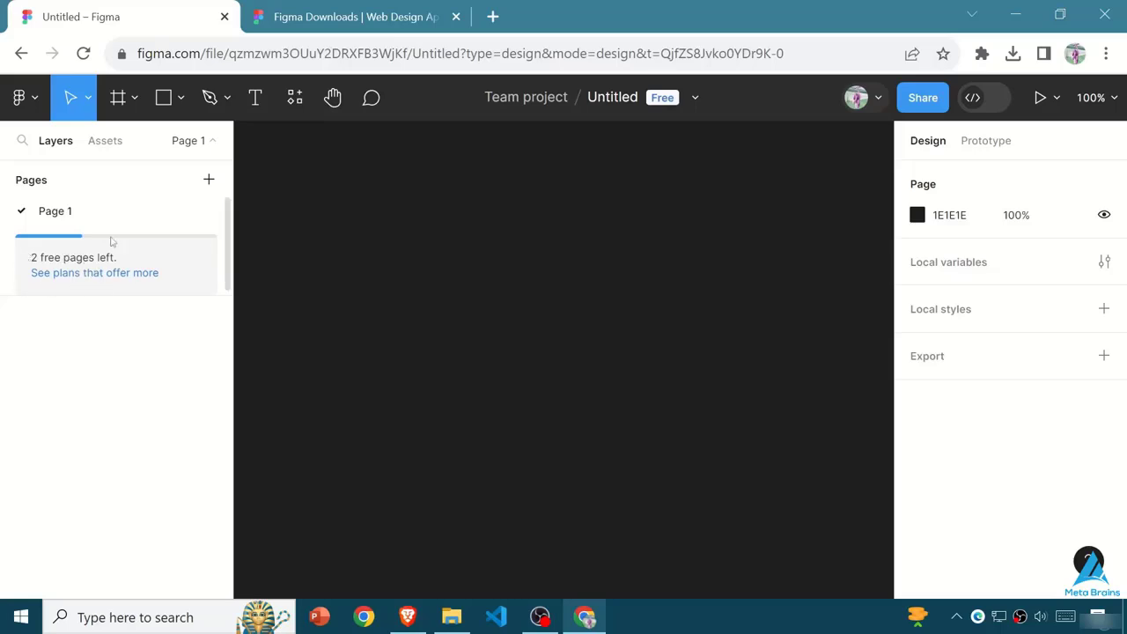
click(209, 179)
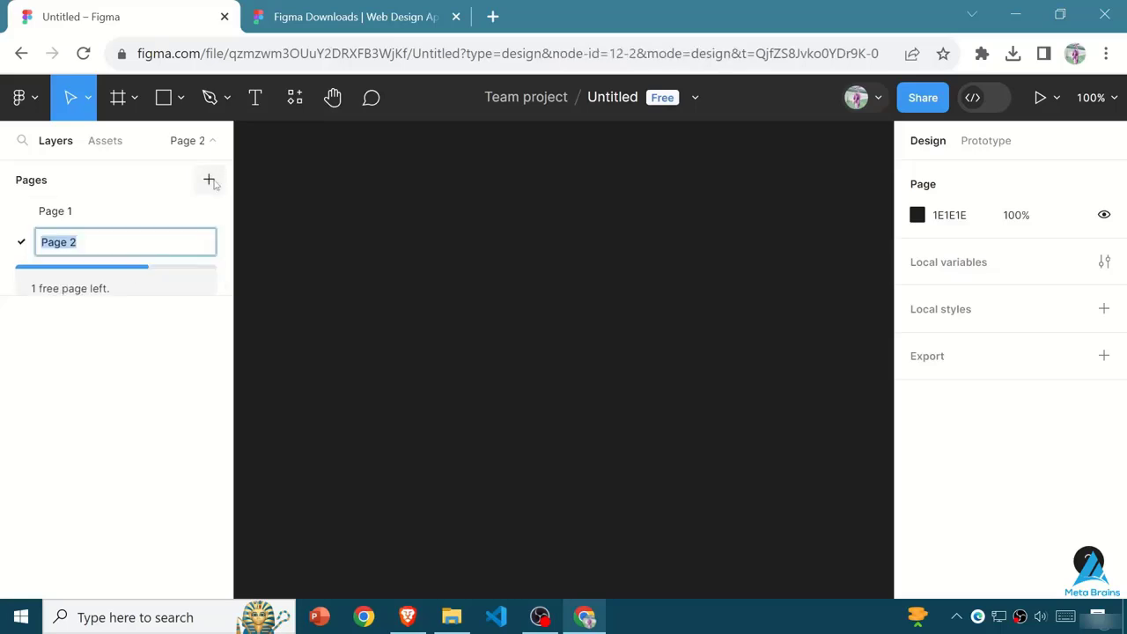
click(121, 305)
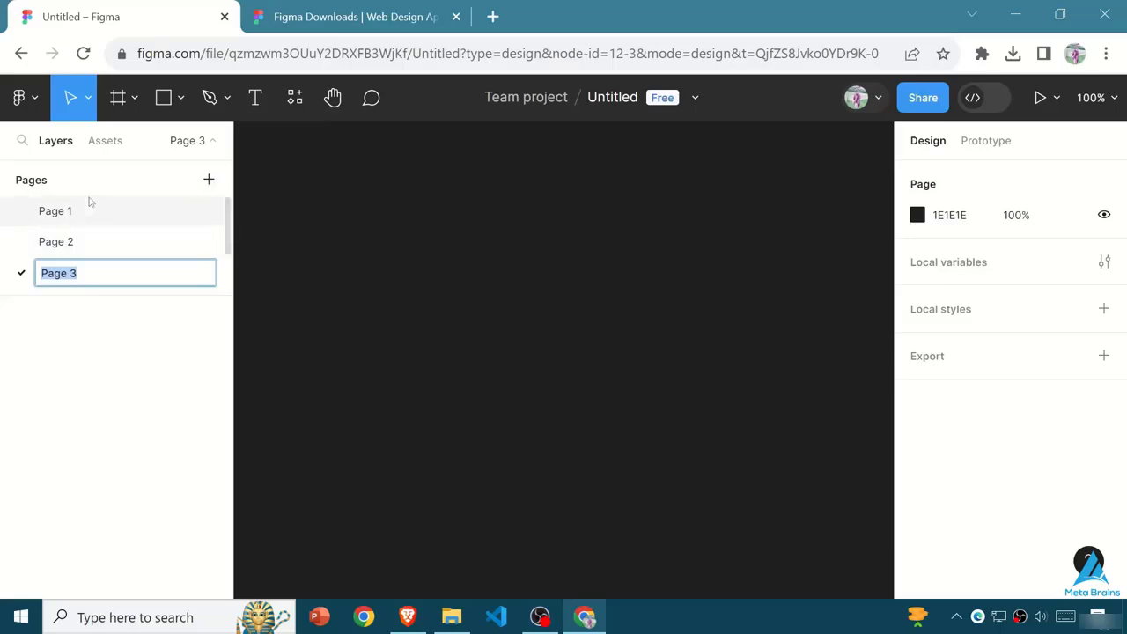
key(Return)
- Try to add a fourth page, review the Starter and Professional plans offered, and return to Page 1
click(209, 180)
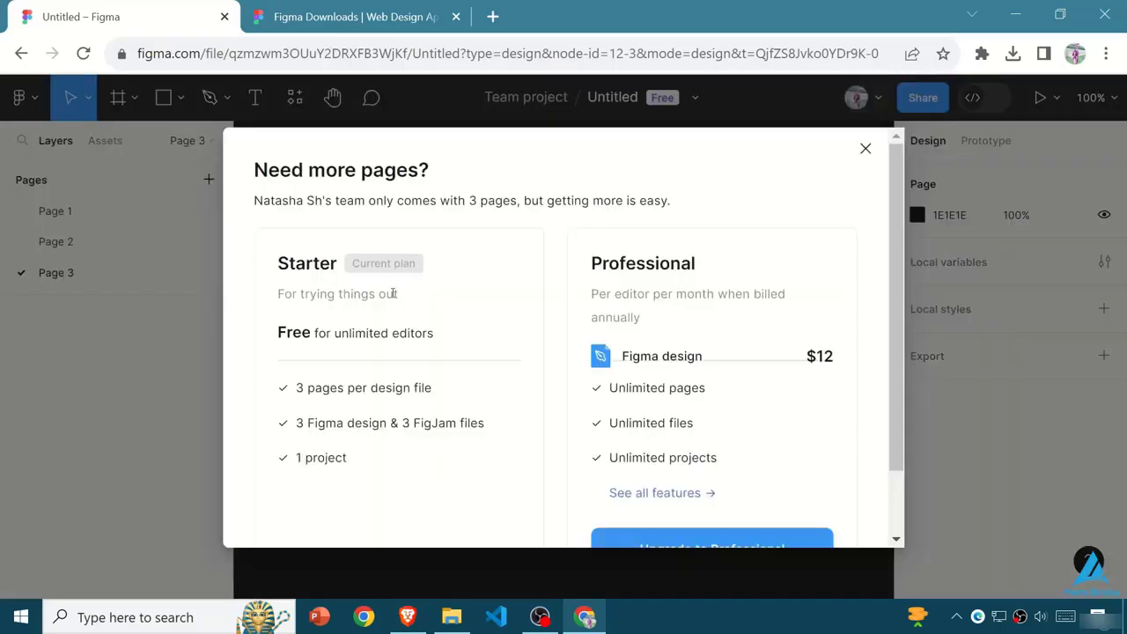
scroll(464, 372, down, 2)
scroll(466, 373, up, 2)
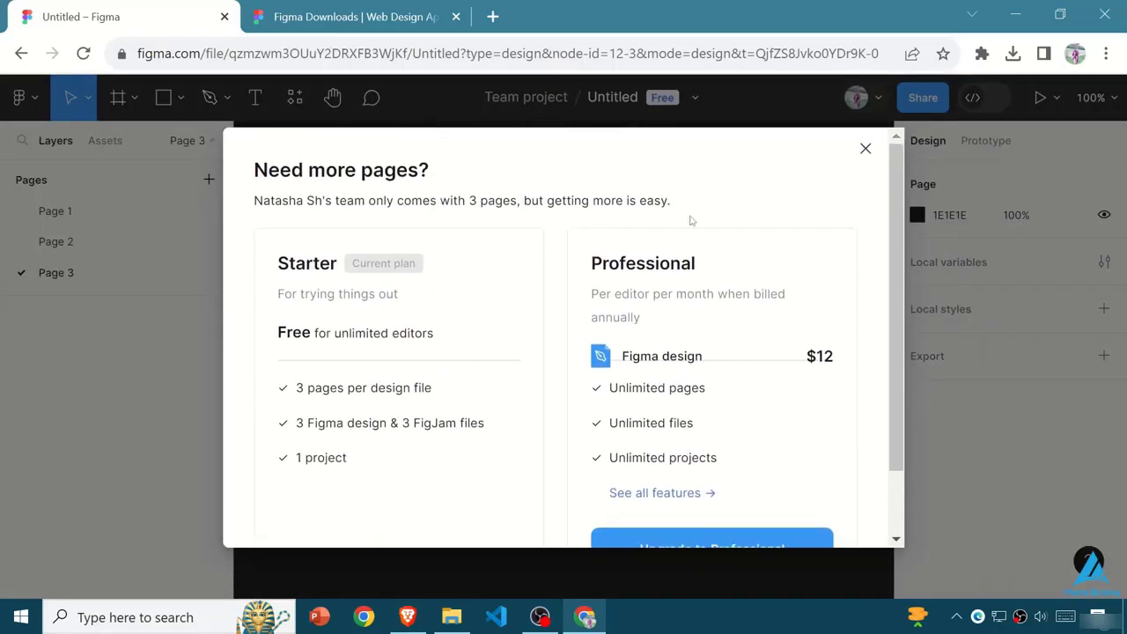
click(863, 146)
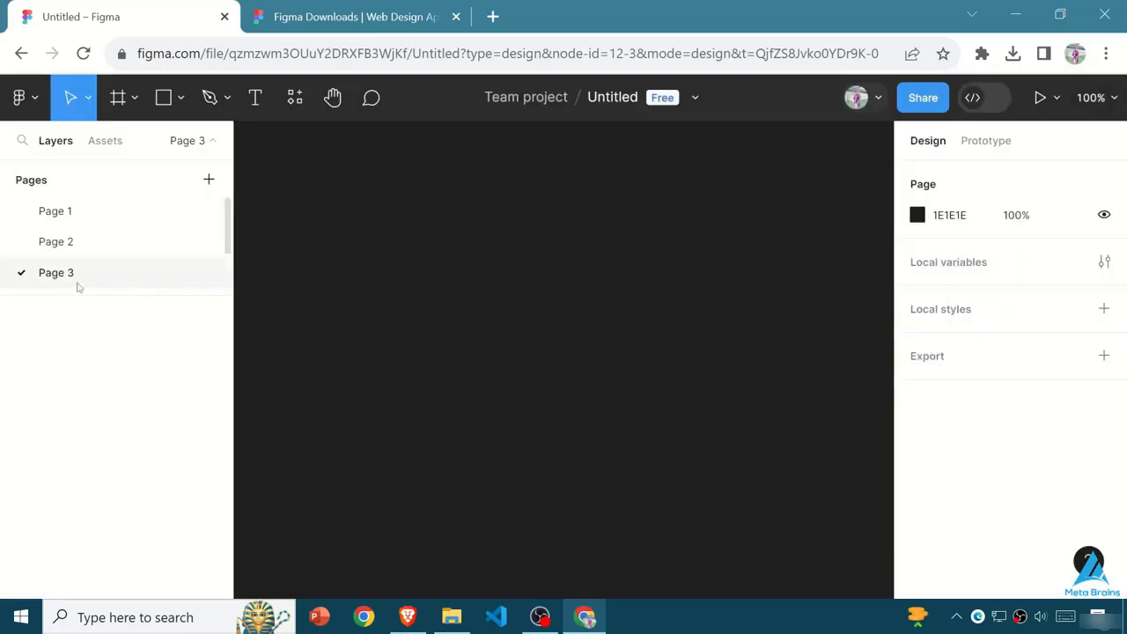
click(62, 242)
click(78, 220)
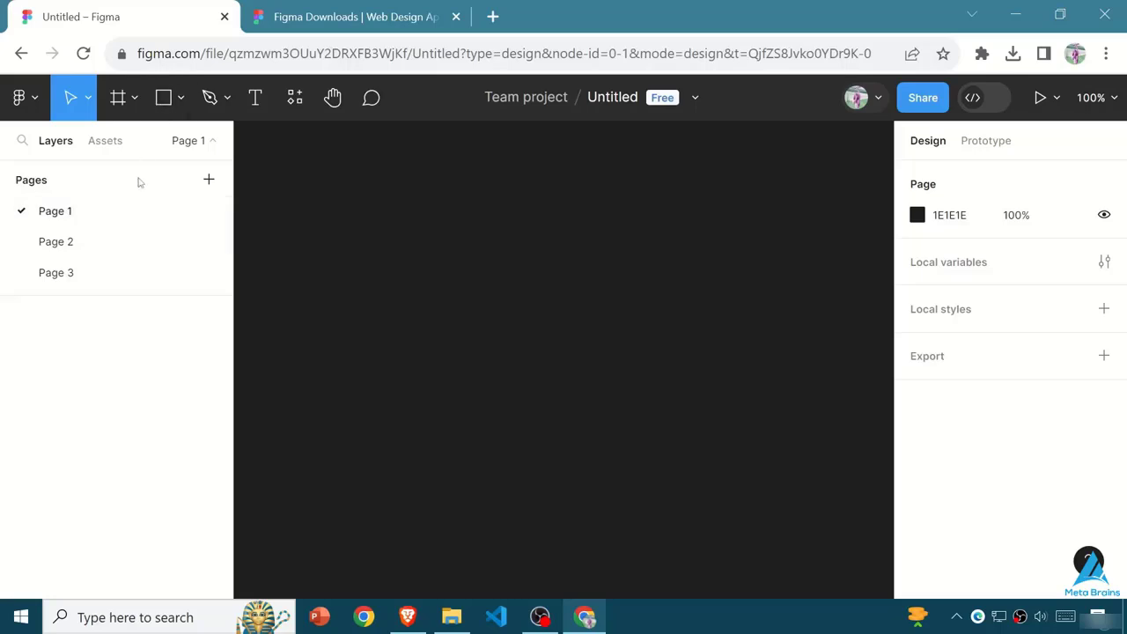
- Rename the Untitled design file as "First Project"
click(539, 99)
click(618, 98)
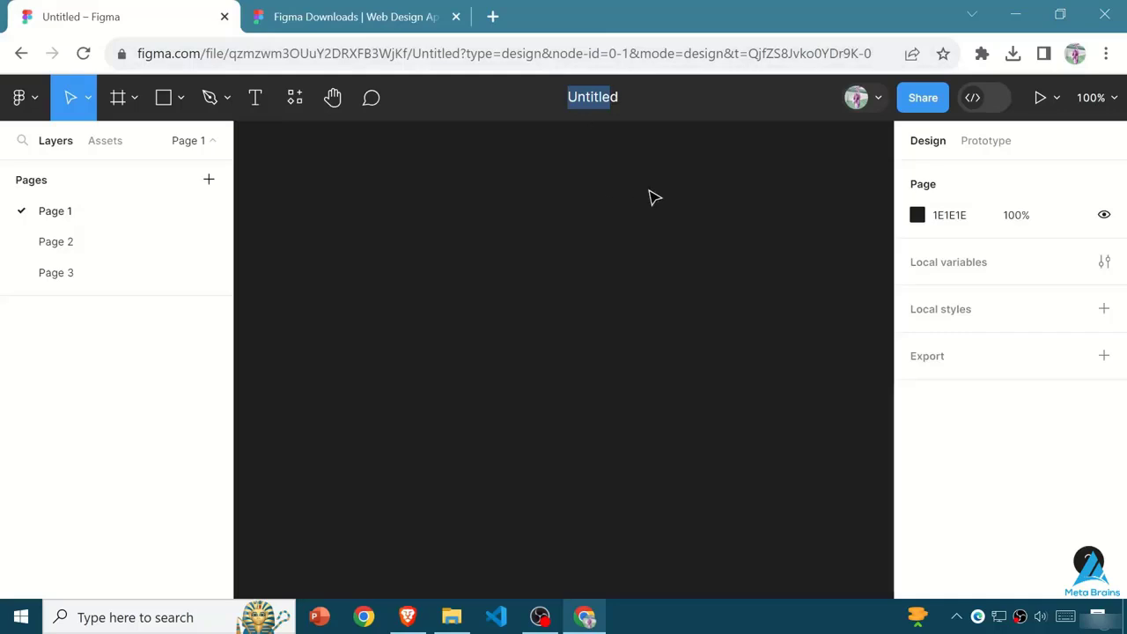
key(End)
click(661, 140)
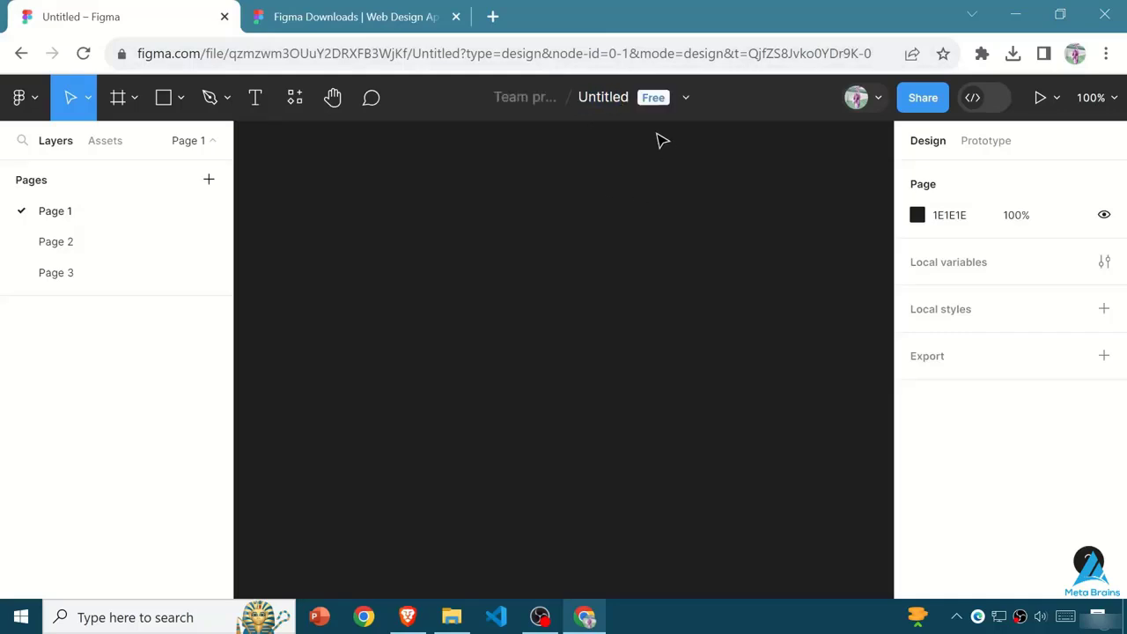
click(625, 105)
key(End)
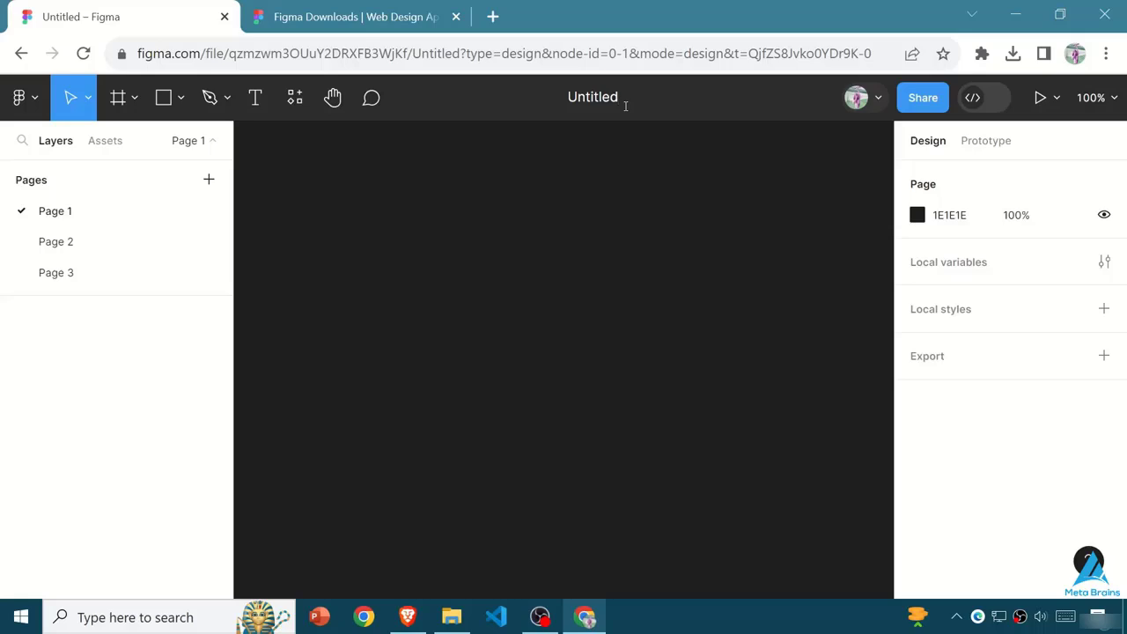
key(BackSpace)
key(BackSpace)
key(BackSpace)
key(BackSpace)
key(BackSpace)
key(BackSpace)
key(BackSpace)
key(BackSpace)
text(First Project)
click(610, 365)
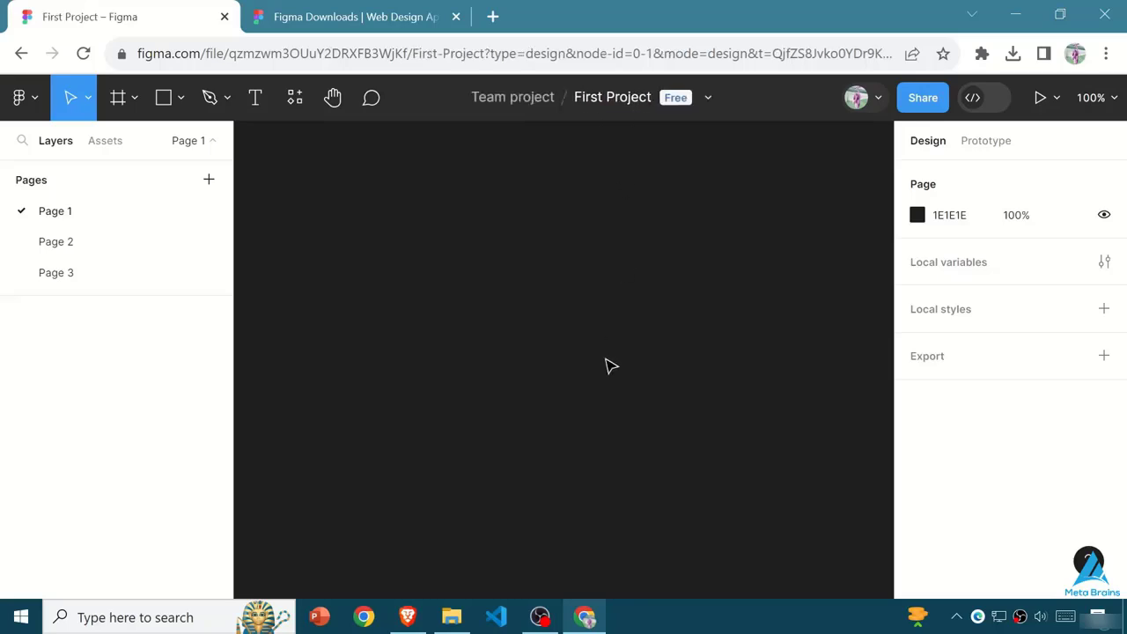
- Check the file options, visit Page 2 and Page 3, and return to Page 1 with the Frame tool active
click(706, 99)
click(461, 226)
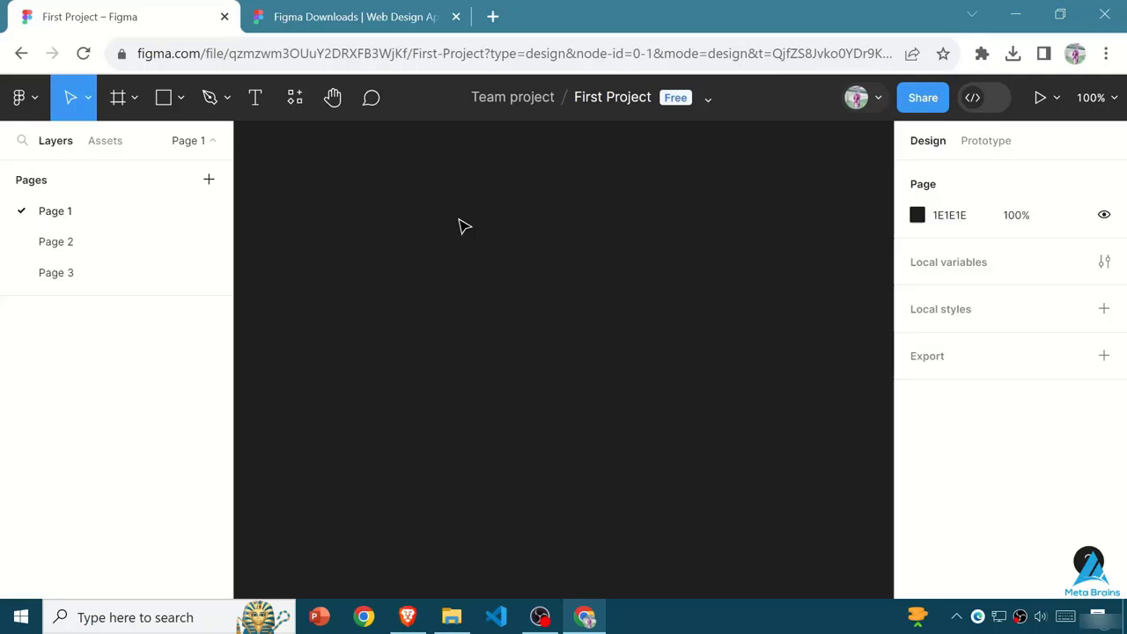
click(35, 246)
click(76, 273)
click(79, 217)
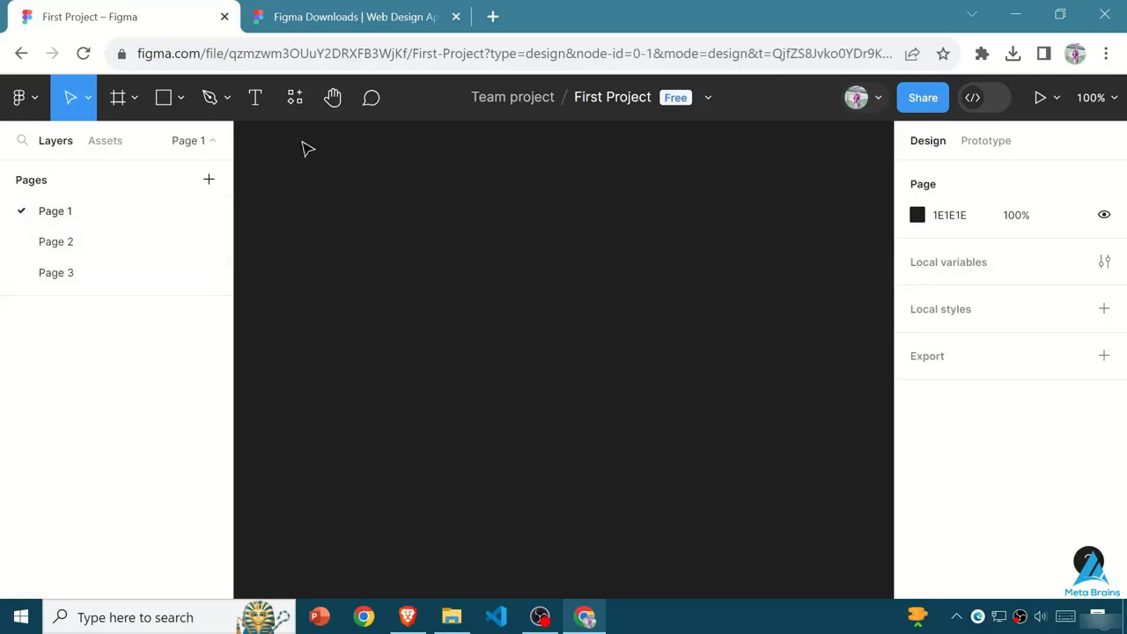
click(118, 98)
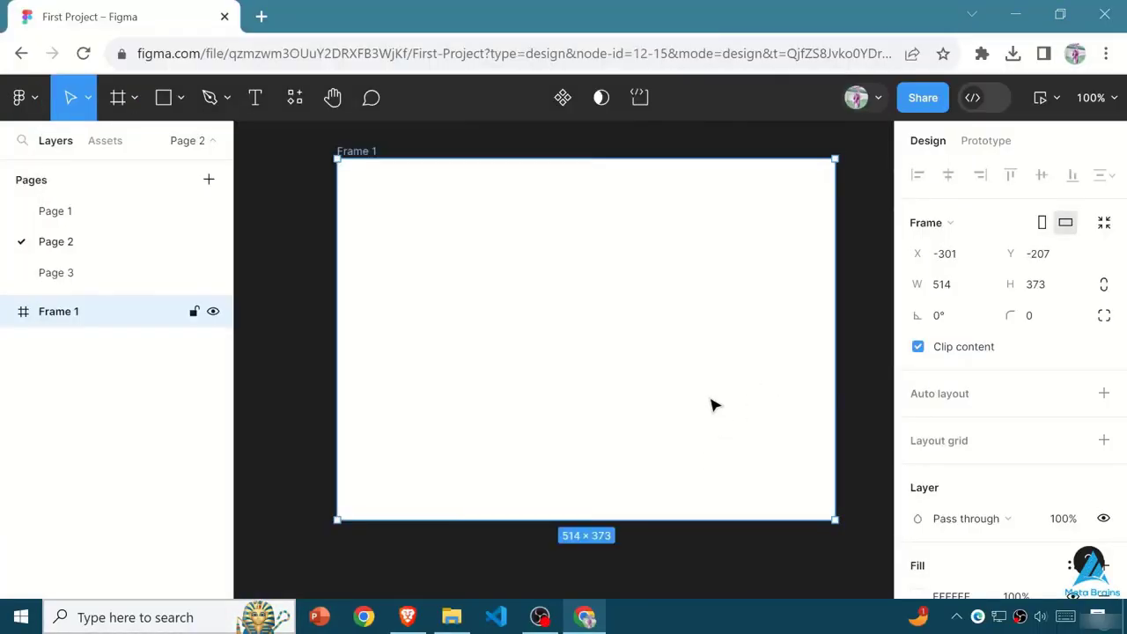
- Delete the frame from Page 2, and the rectangle and "Hello World" text from Page 1
key(Delete)
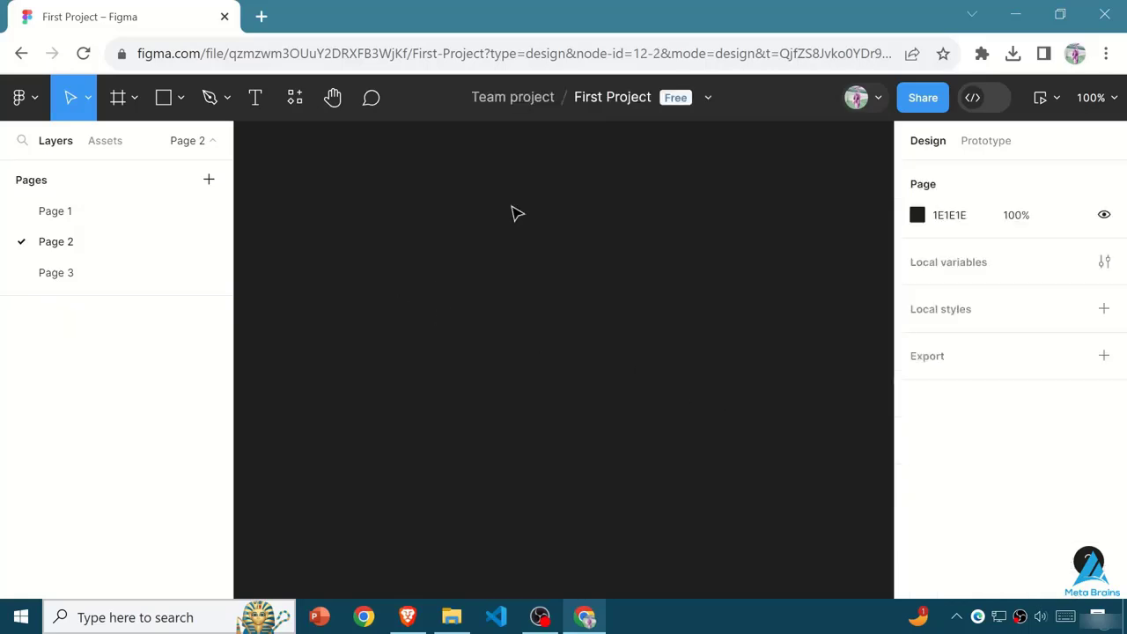
click(66, 211)
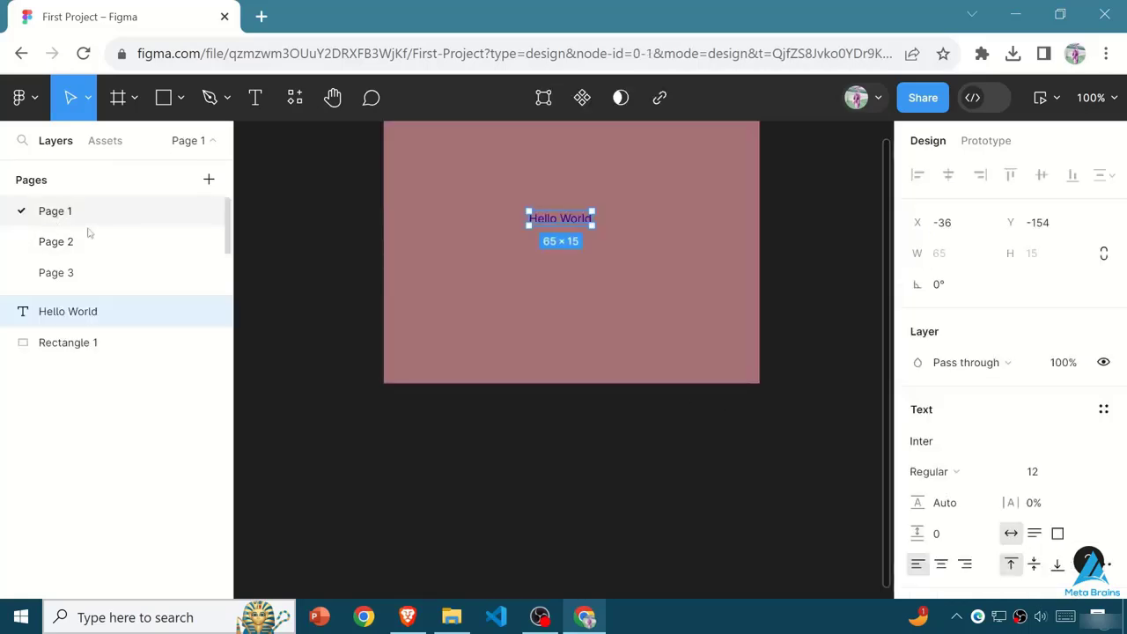
click(567, 297)
key(Delete)
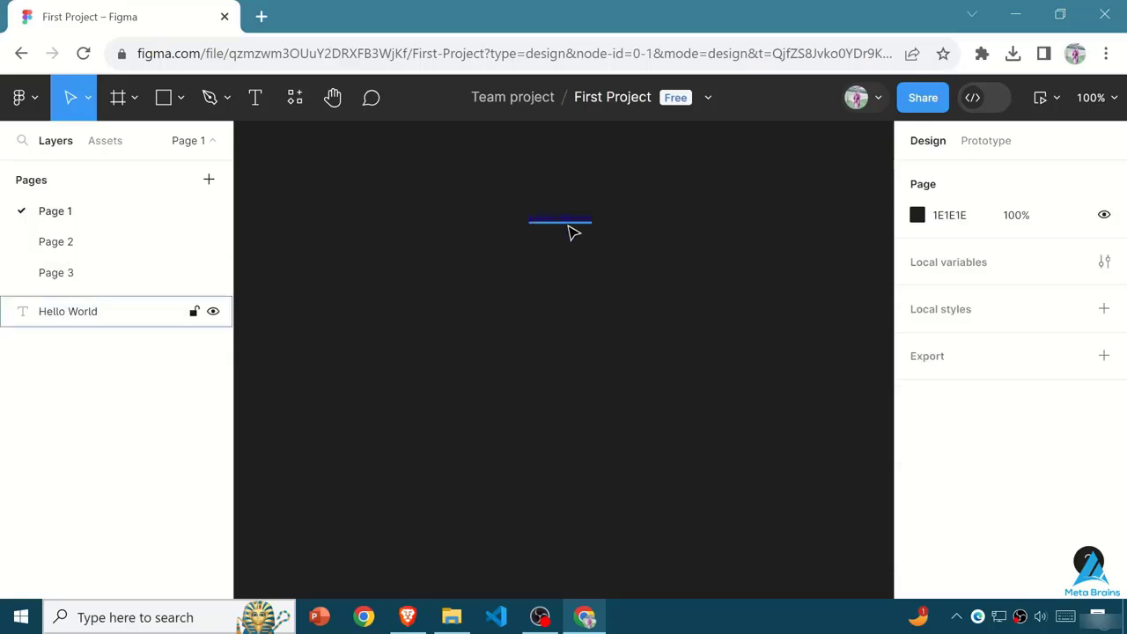
click(571, 227)
key(Delete)
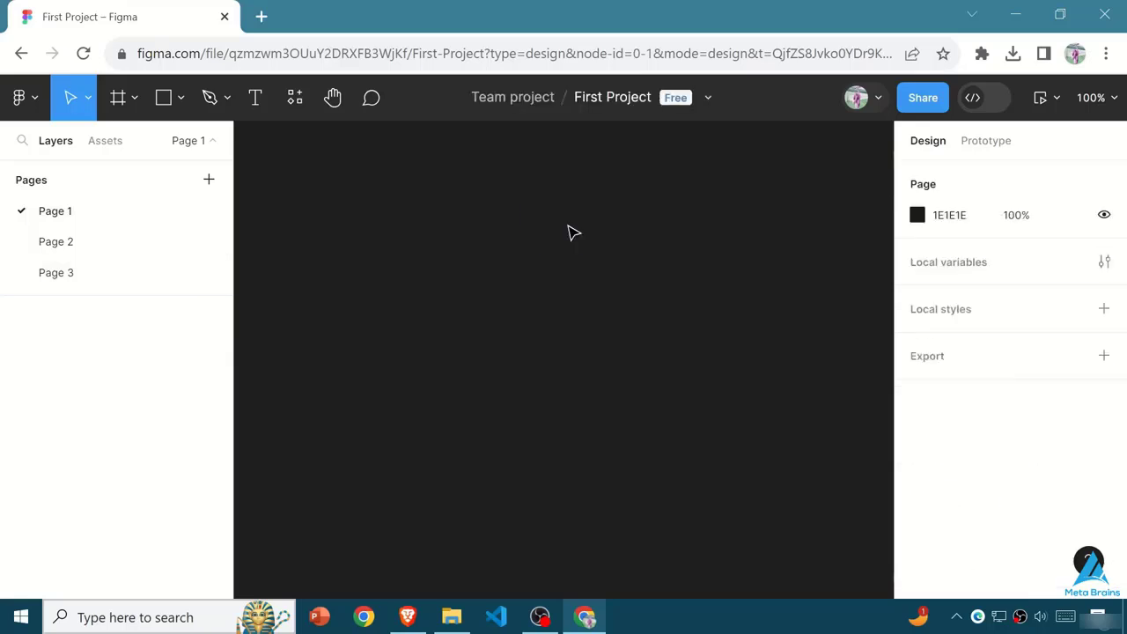
- View Page 2, return to Page 1, and switch from the Frame tool to the Scale tool
click(69, 240)
click(54, 212)
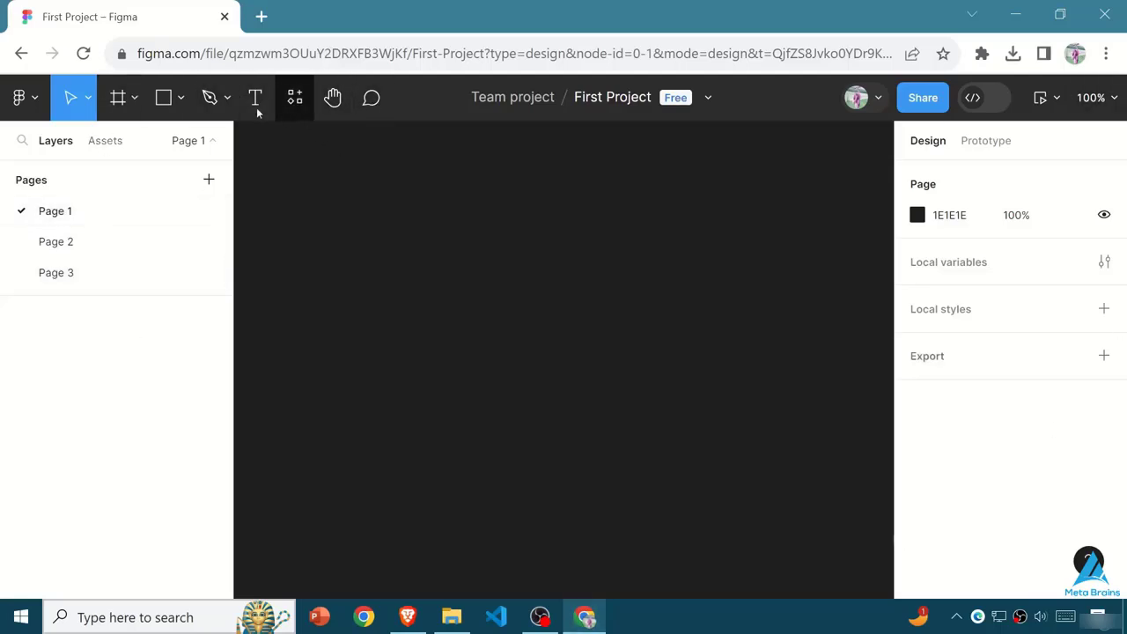
click(101, 108)
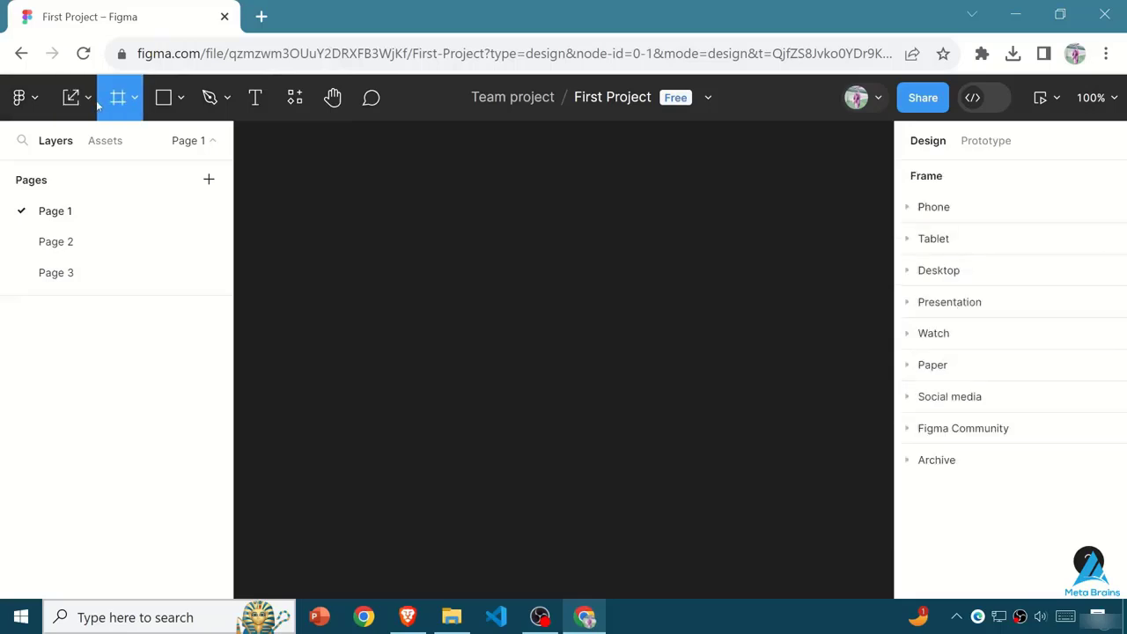
click(90, 103)
click(89, 103)
click(89, 104)
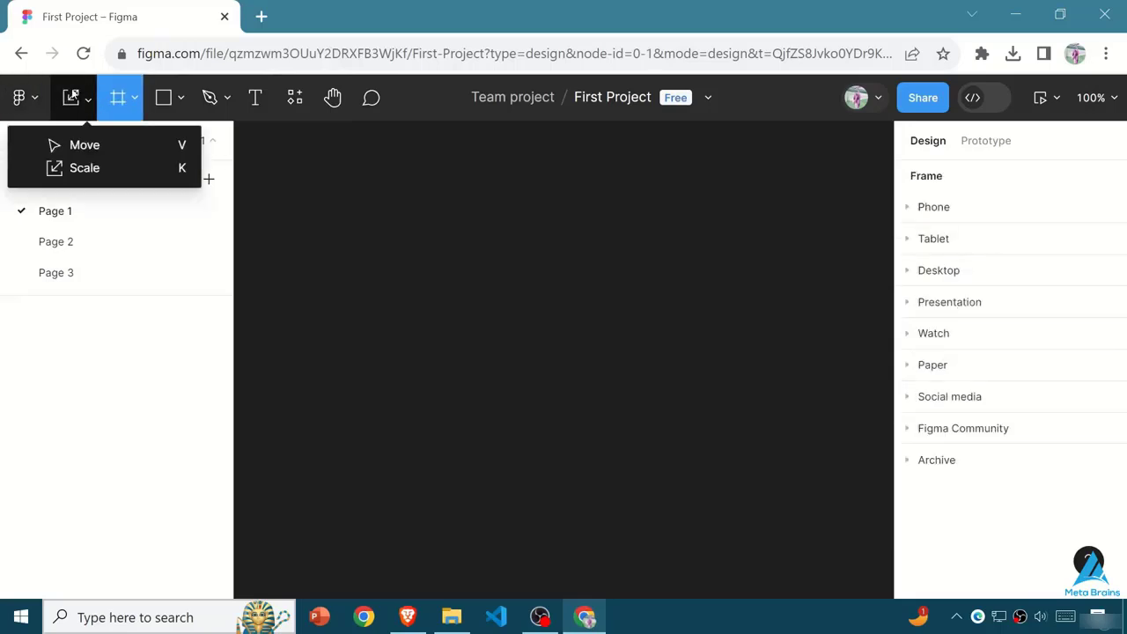
click(77, 104)
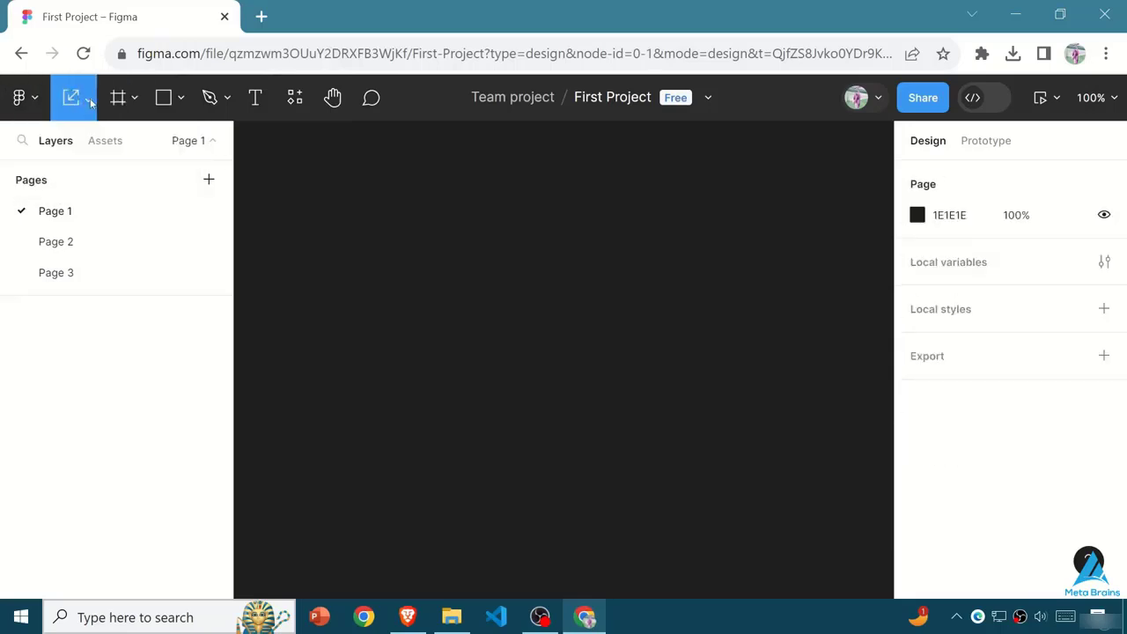
- Switch back to the Move tool, and activate the Frame tool with its variants listed
click(89, 104)
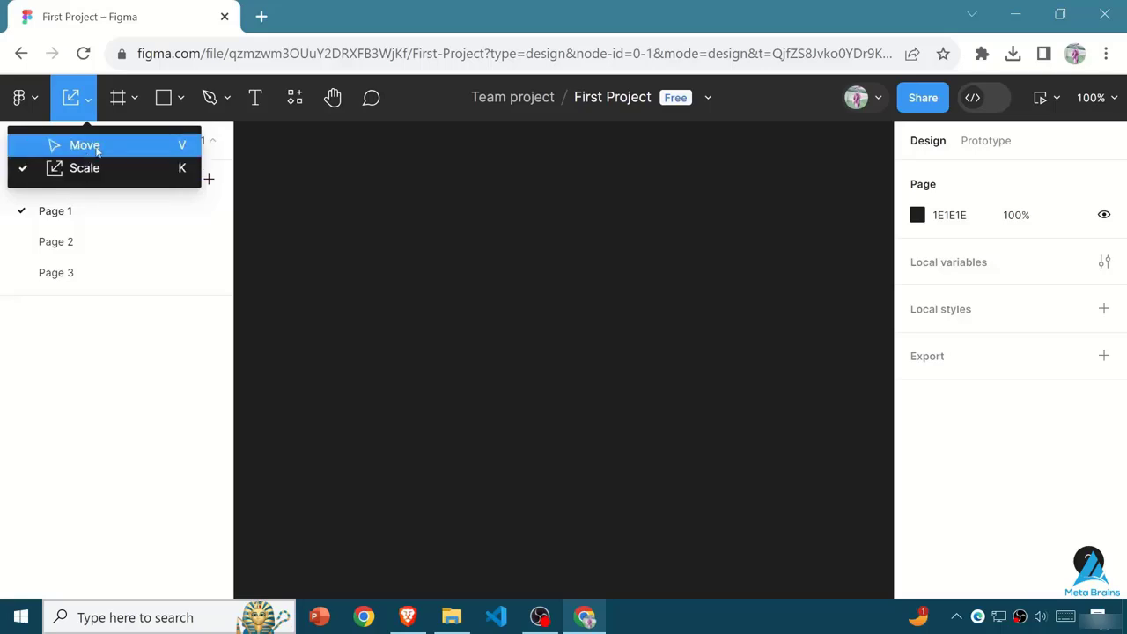
click(95, 147)
click(87, 103)
click(399, 233)
click(115, 100)
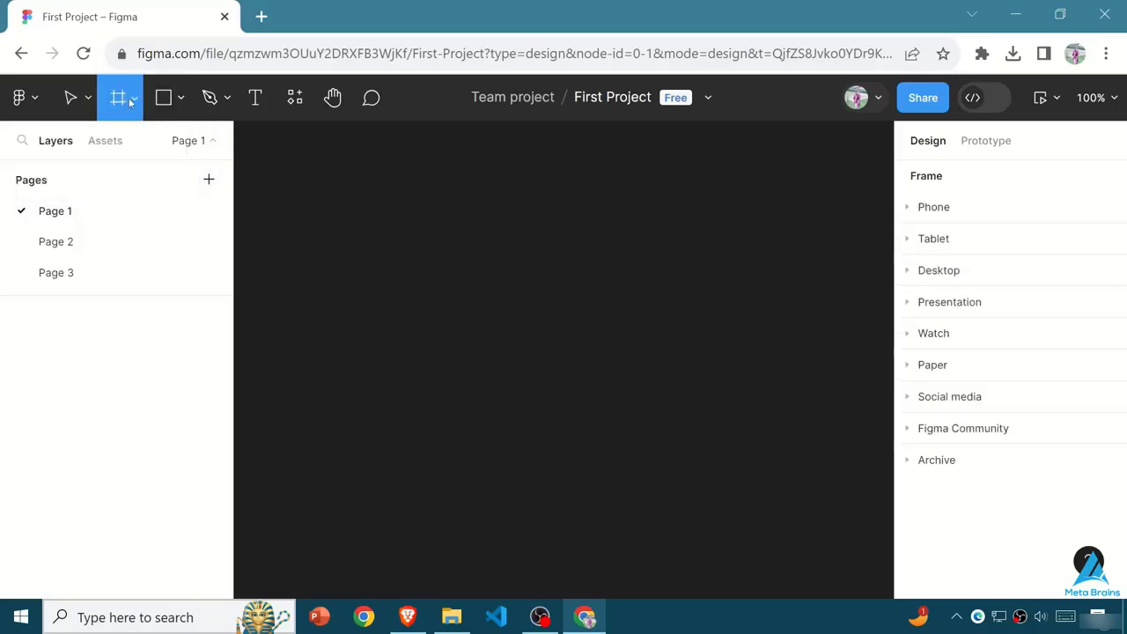
click(135, 100)
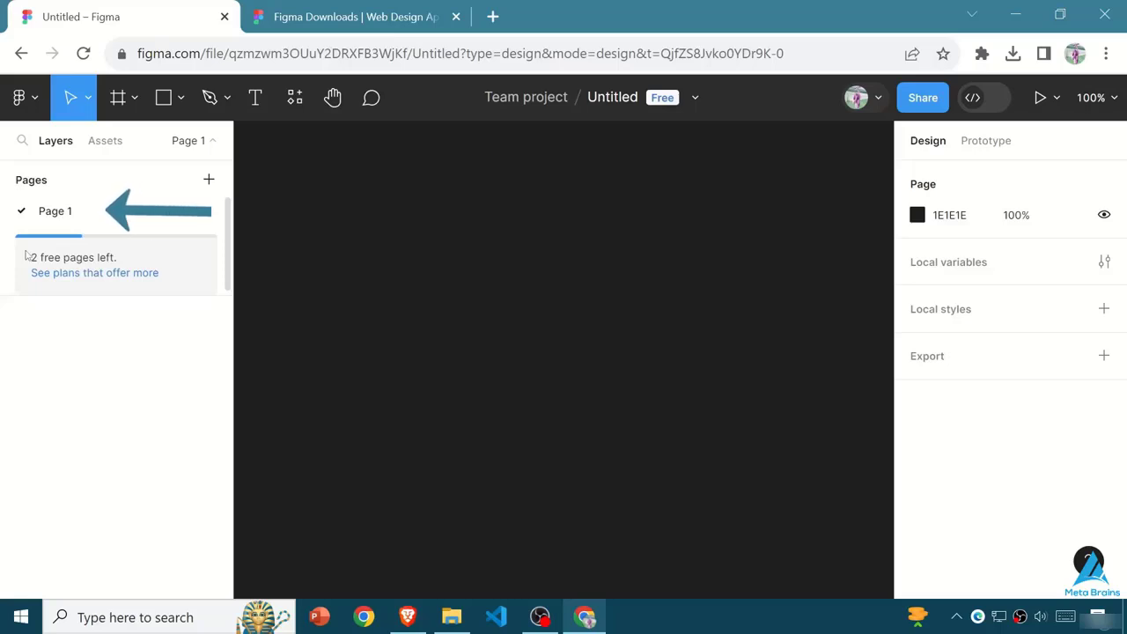
- Add two more pages to the Untitled design file
click(209, 179)
key(Return)
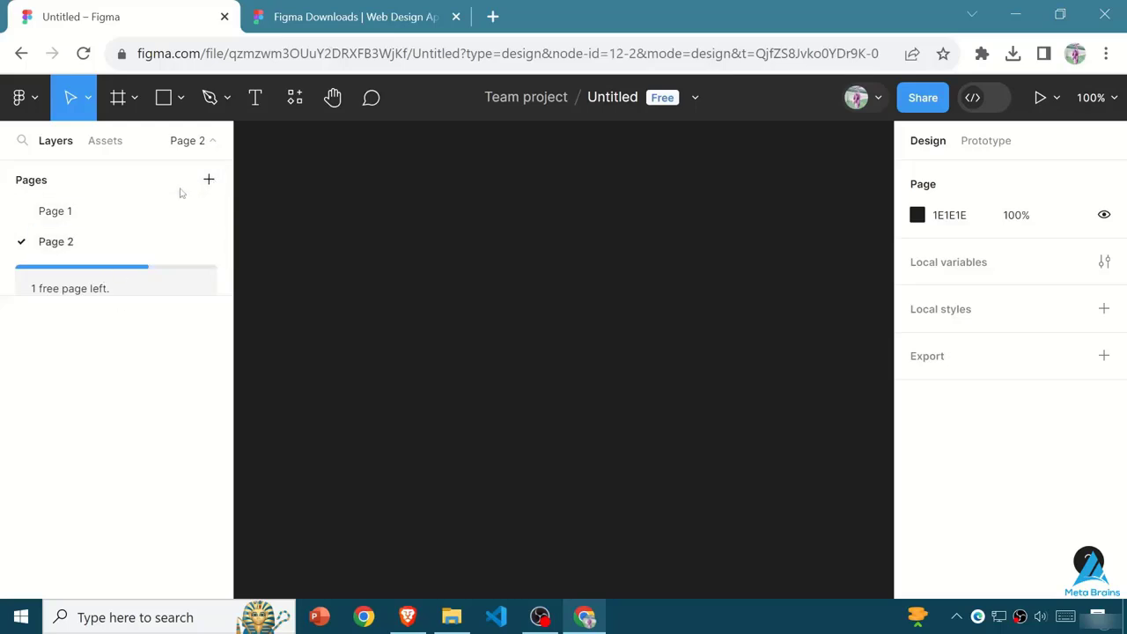
click(208, 180)
key(Return)
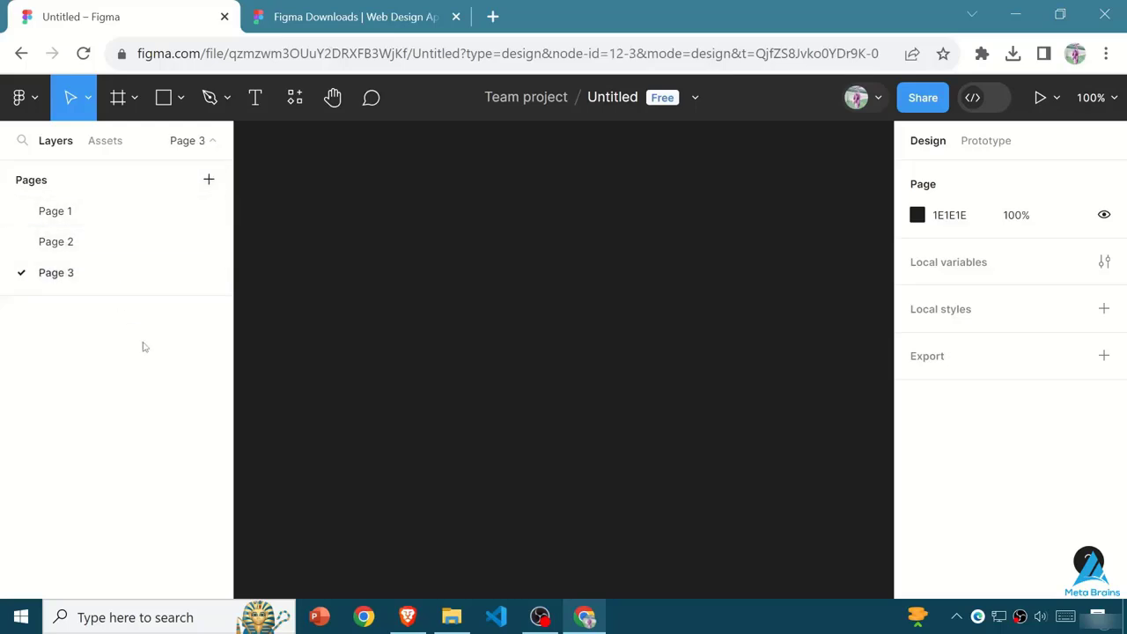
- Try to add a fourth page, review the Starter and Professional plans, and dismiss the offer
click(209, 180)
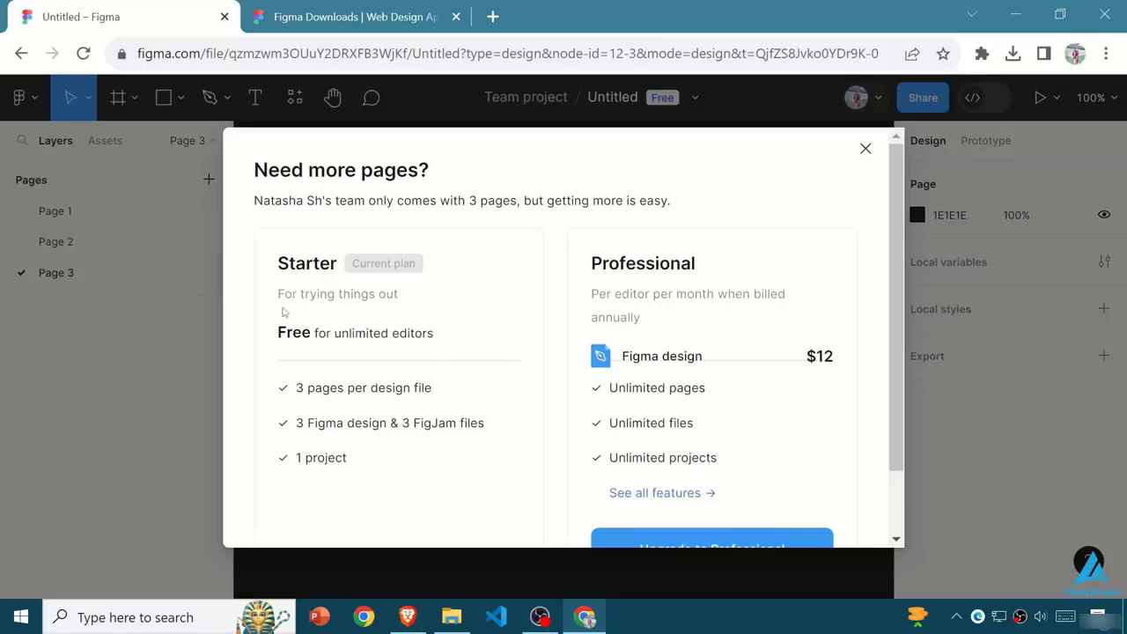
scroll(458, 370, down, 2)
scroll(468, 373, up, 2)
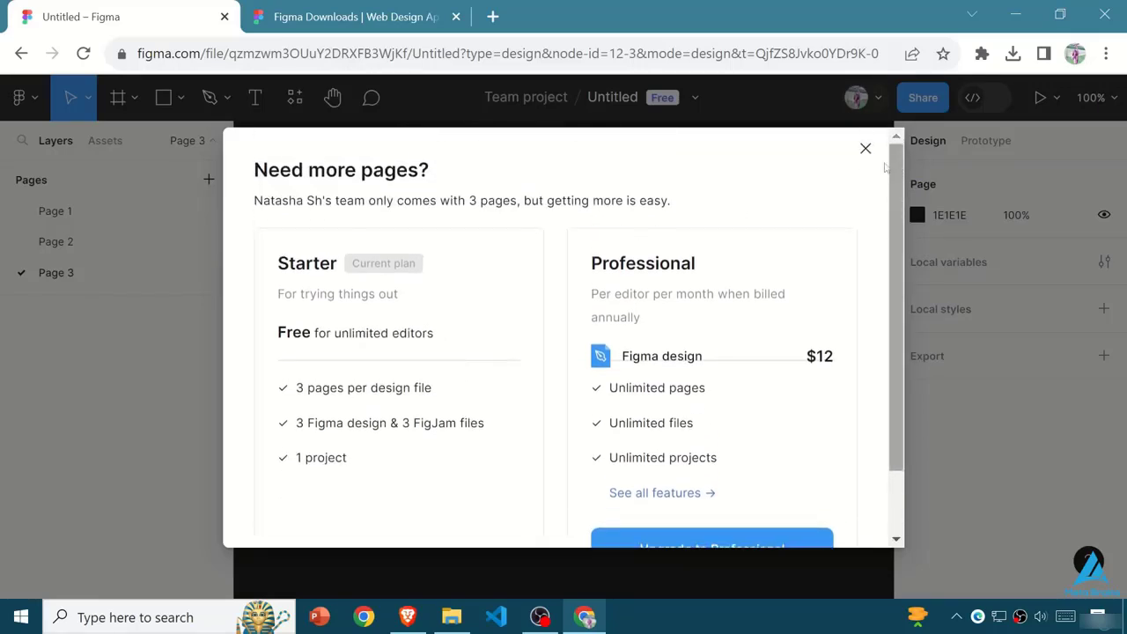
click(863, 146)
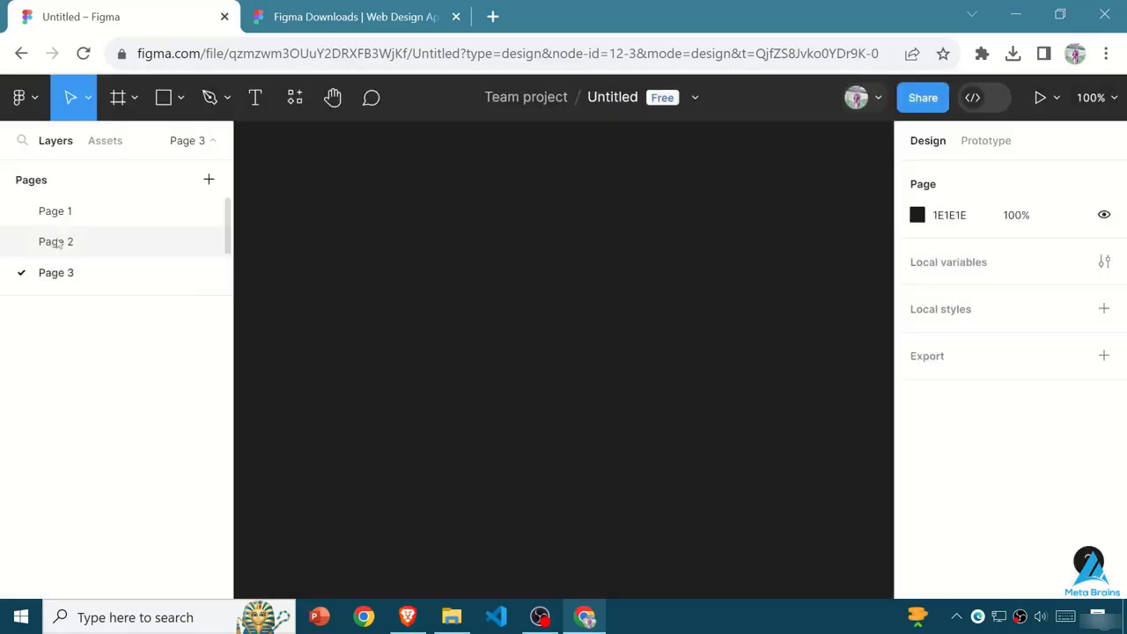
- Return to Page 1 and rename the Untitled design file as "First Project"
click(55, 211)
click(616, 98)
key(BackSpace)
key(BackSpace)
key(BackSpace)
key(BackSpace)
key(BackSpace)
key(BackSpace)
key(BackSpace)
key(BackSpace)
text(F)
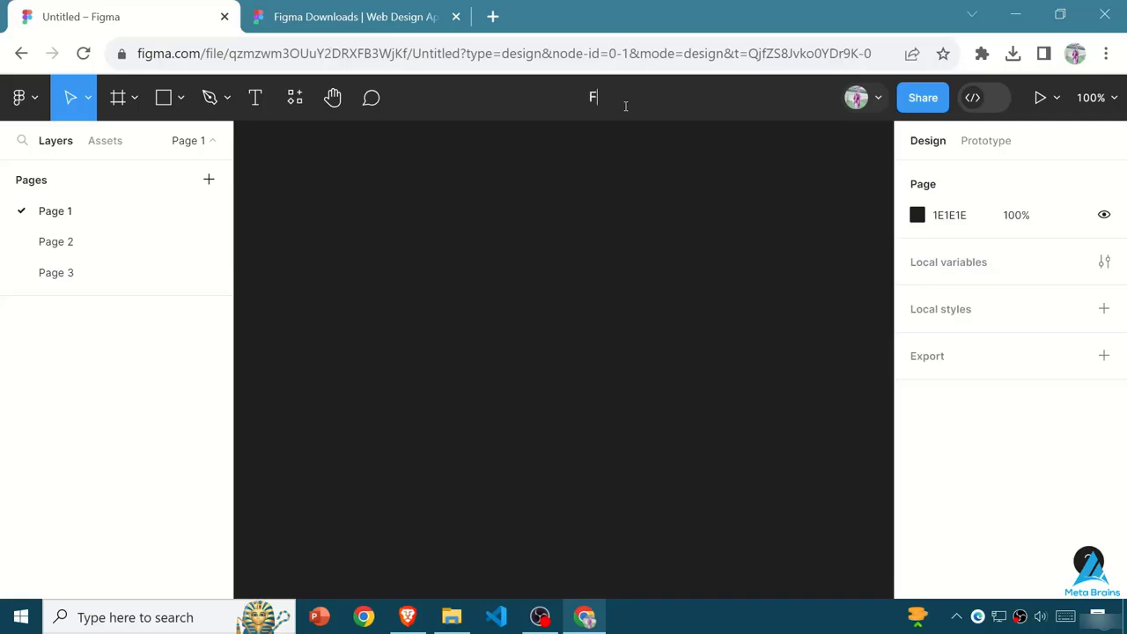
text(irst Project)
- Check the frame and shape tool variants, and draw a rectangle about 388 × 286 in the middle of the canvas
click(133, 98)
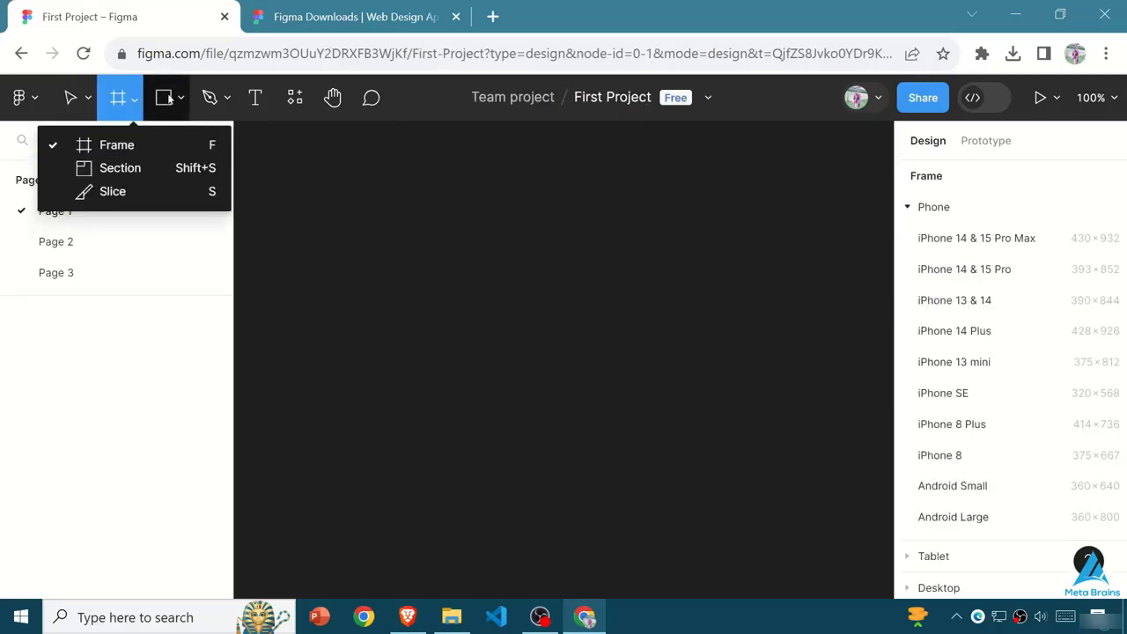
click(174, 104)
click(178, 103)
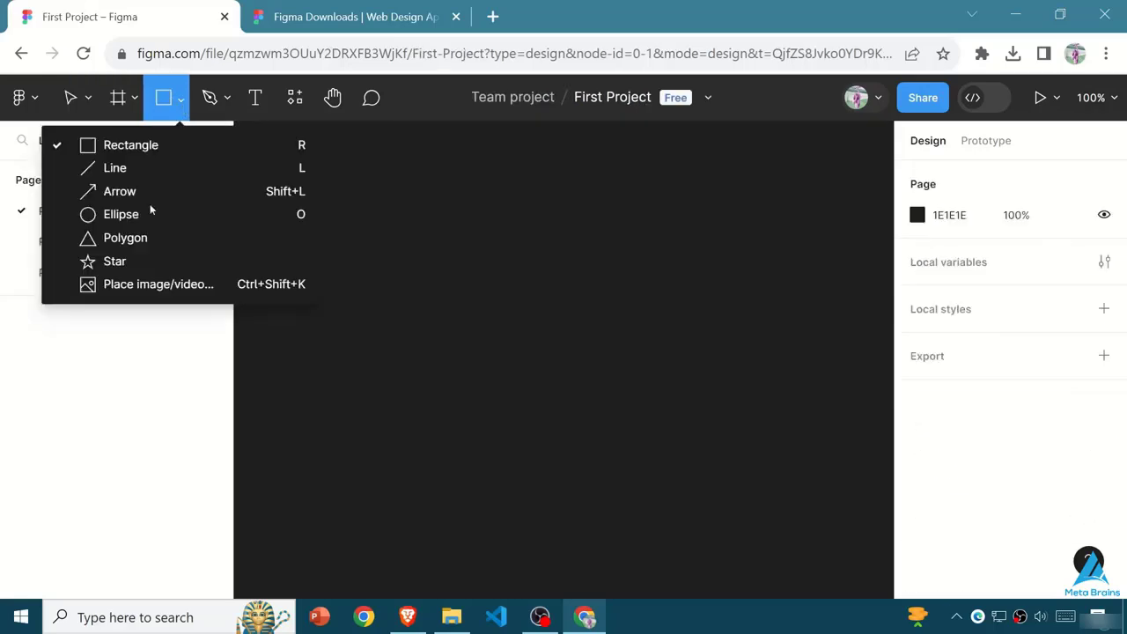
click(91, 144)
drag(378, 209, 654, 438)
drag(754, 491, 754, 484)
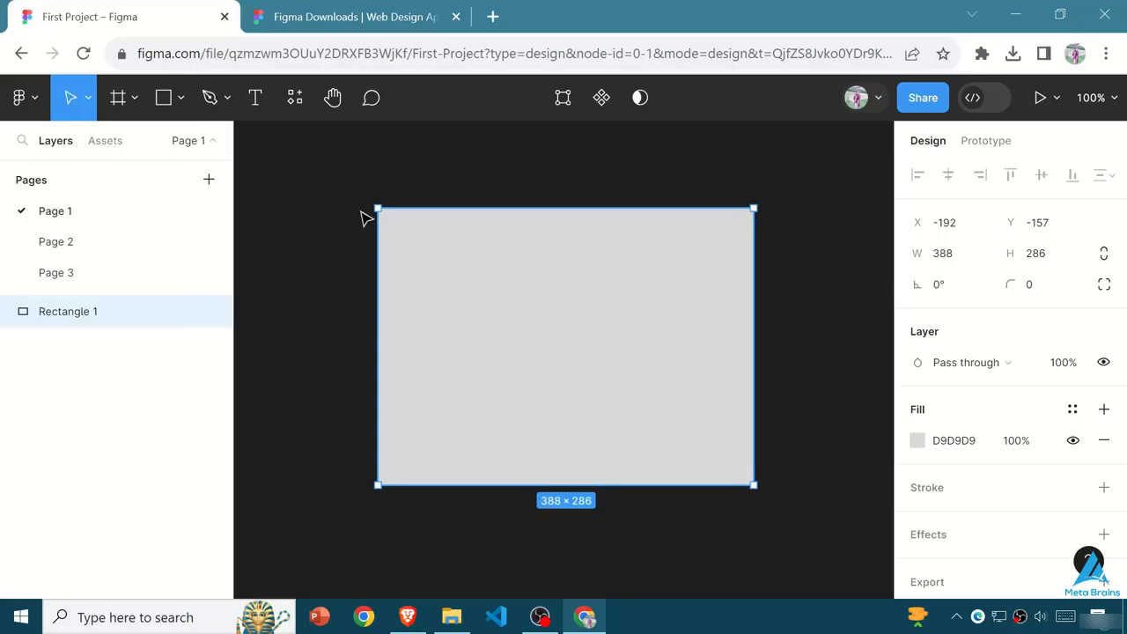
double_click(577, 332)
click(948, 174)
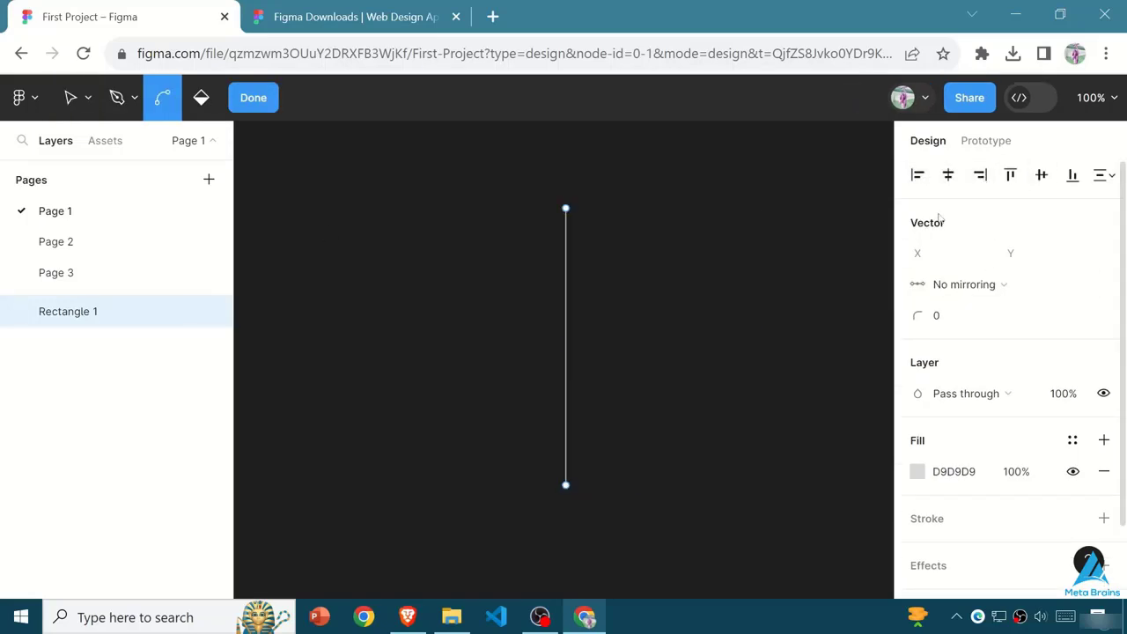
key(ctrl+z)
key(Escape)
click(88, 96)
click(53, 143)
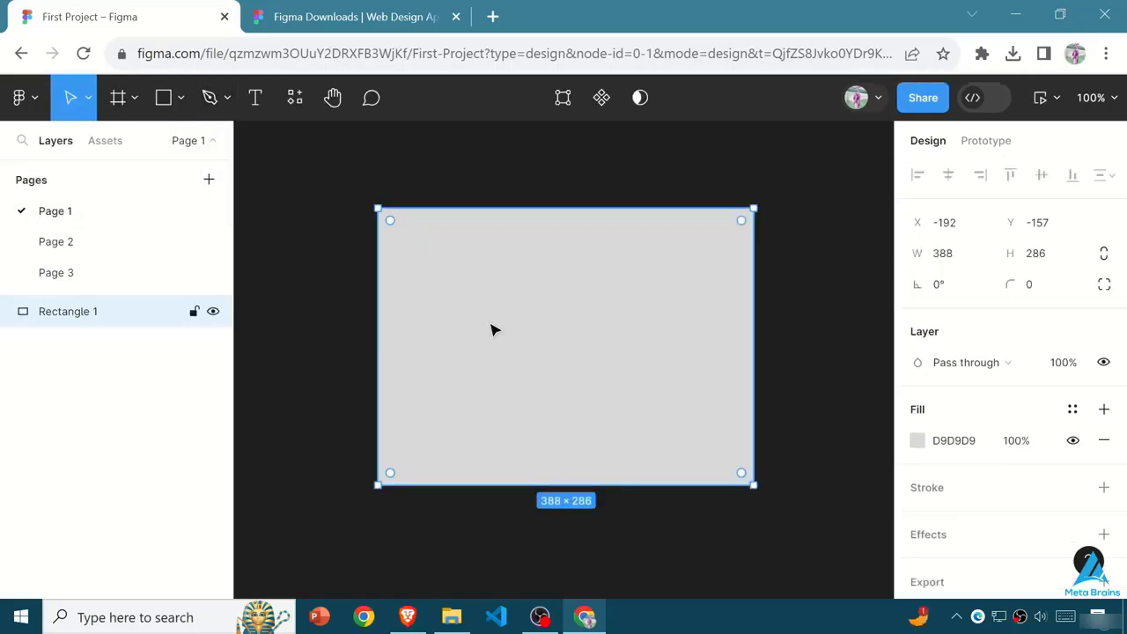
- Add a "Hello World" text over the grey rectangle, slightly above and left of its centre
click(181, 96)
click(227, 97)
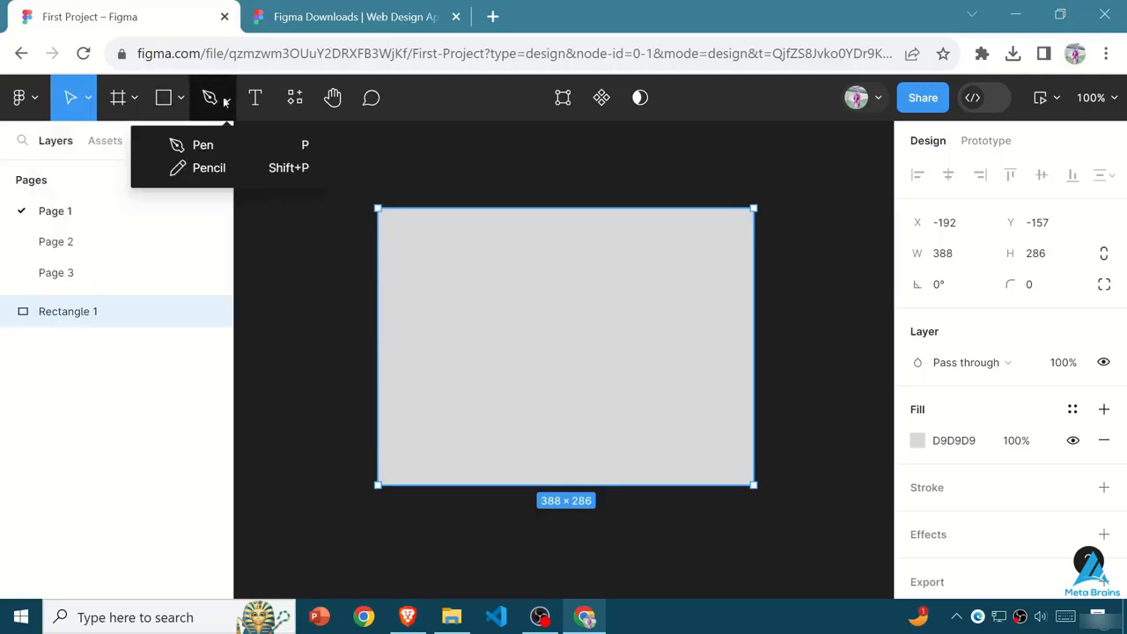
click(255, 97)
click(493, 326)
click(593, 399)
click(560, 370)
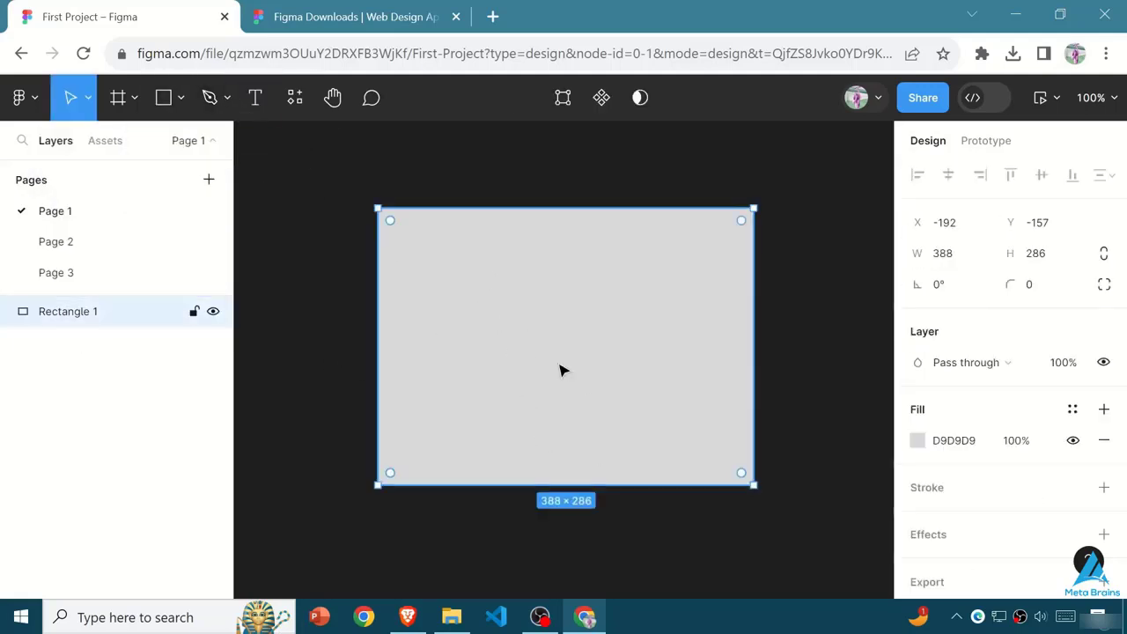
double_click(543, 344)
key(Escape)
click(255, 97)
click(539, 343)
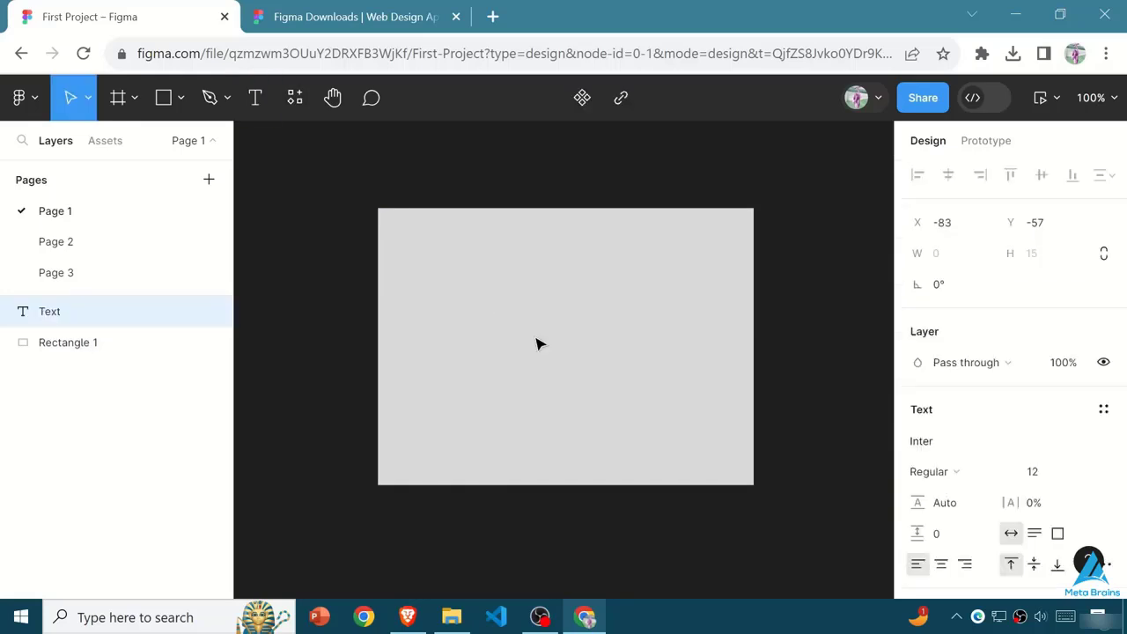
click(608, 334)
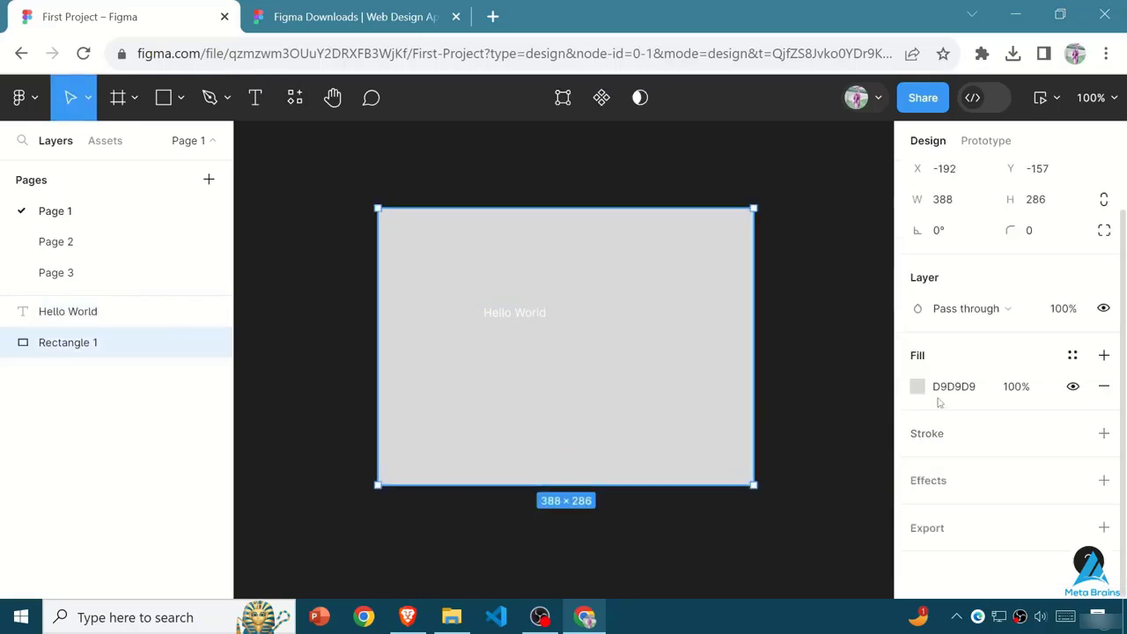
- Change the rectangle's fill from grey to a dusty rose colour
click(917, 385)
click(731, 279)
click(874, 141)
- Set the fill of the "Hello World" text to dark blue, 0400BB
double_click(514, 313)
scroll(1018, 481, down, 3)
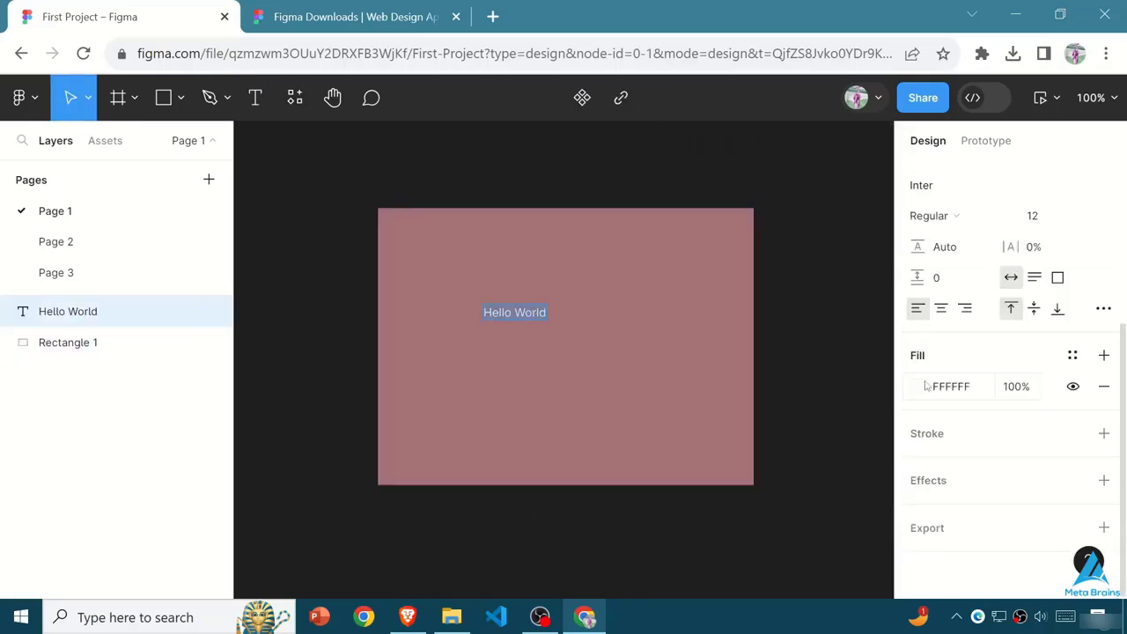
click(917, 387)
click(696, 262)
drag(722, 455, 823, 455)
drag(696, 262, 893, 261)
click(874, 141)
- Check the effect styles available for the text, and visit Page 2 before returning to Page 1
click(1072, 480)
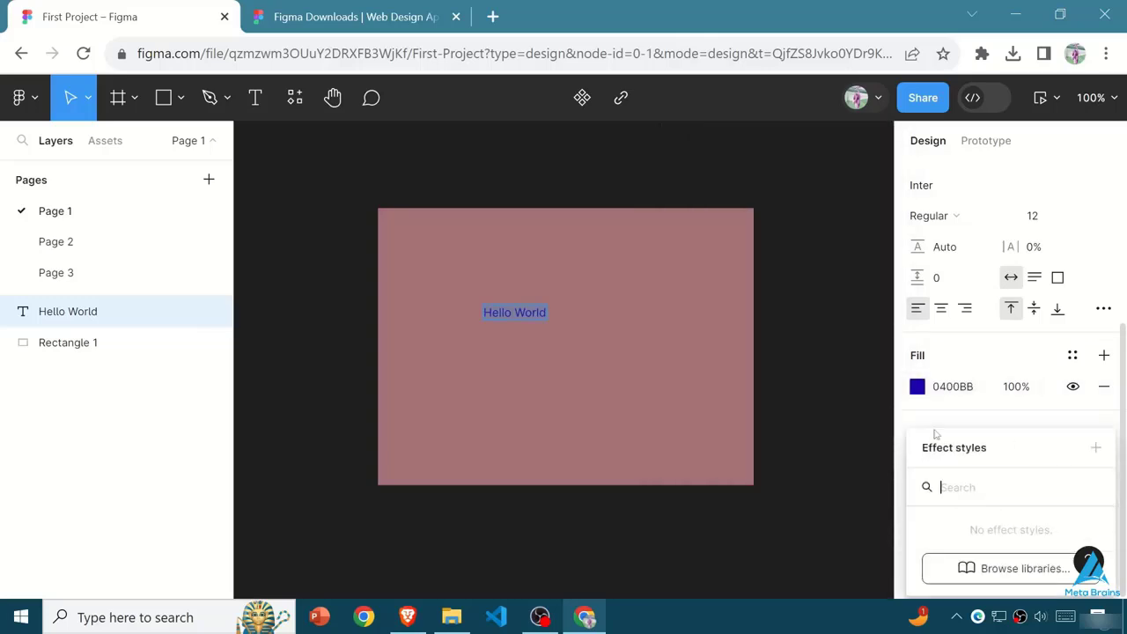
click(669, 423)
click(668, 423)
click(58, 314)
click(132, 238)
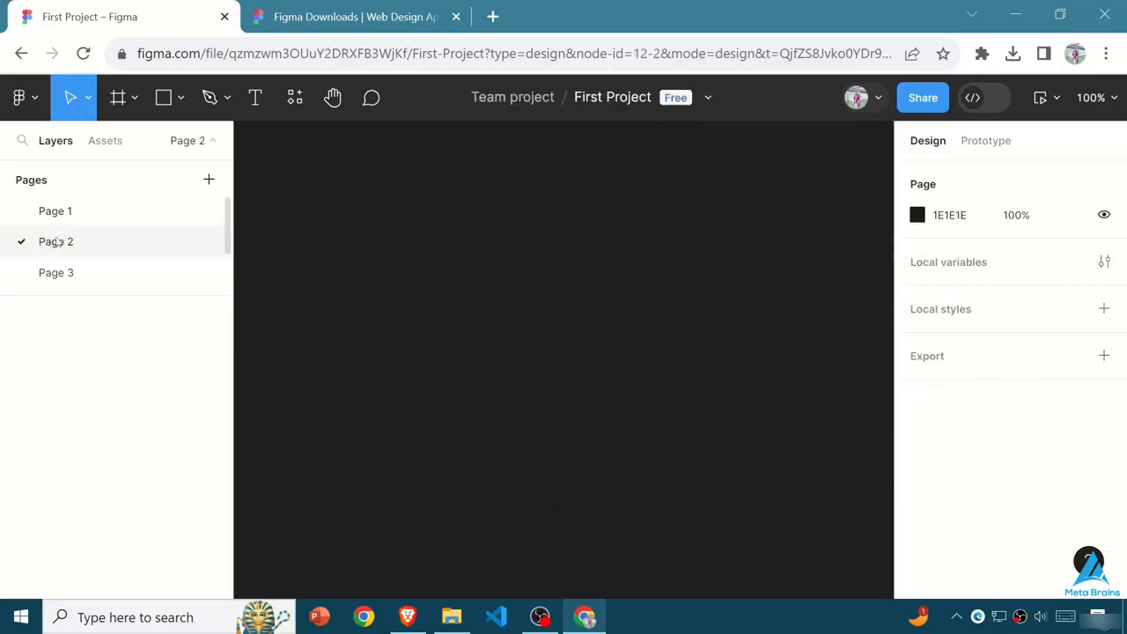
click(150, 211)
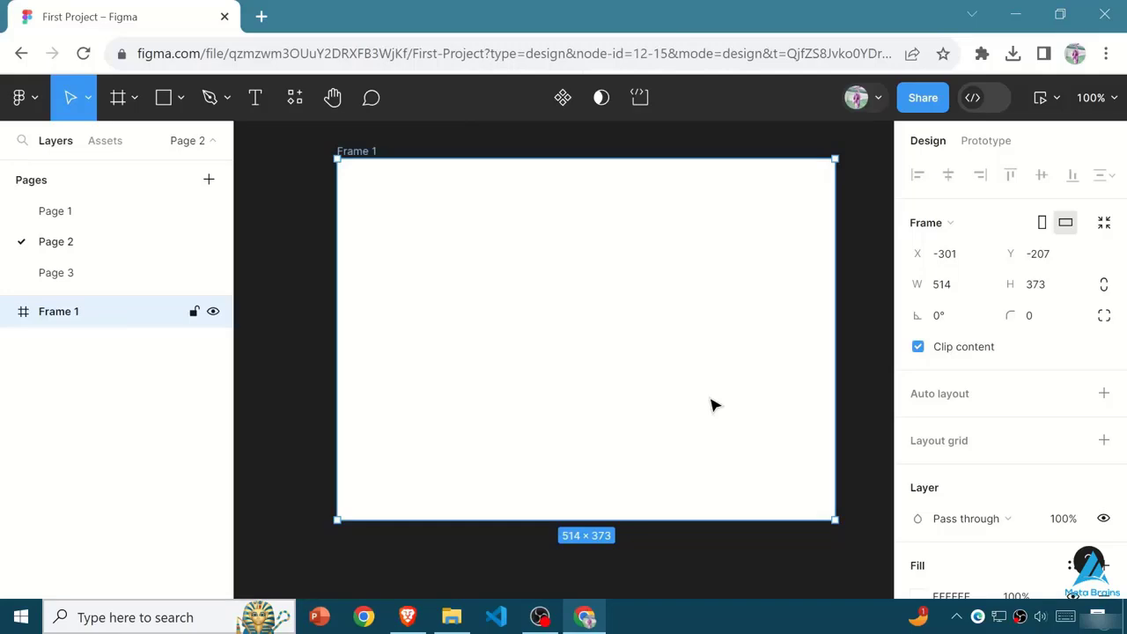
- Clear the frame from Page 2, and delete the rectangle and the "Hello World" text from Page 1
key(Delete)
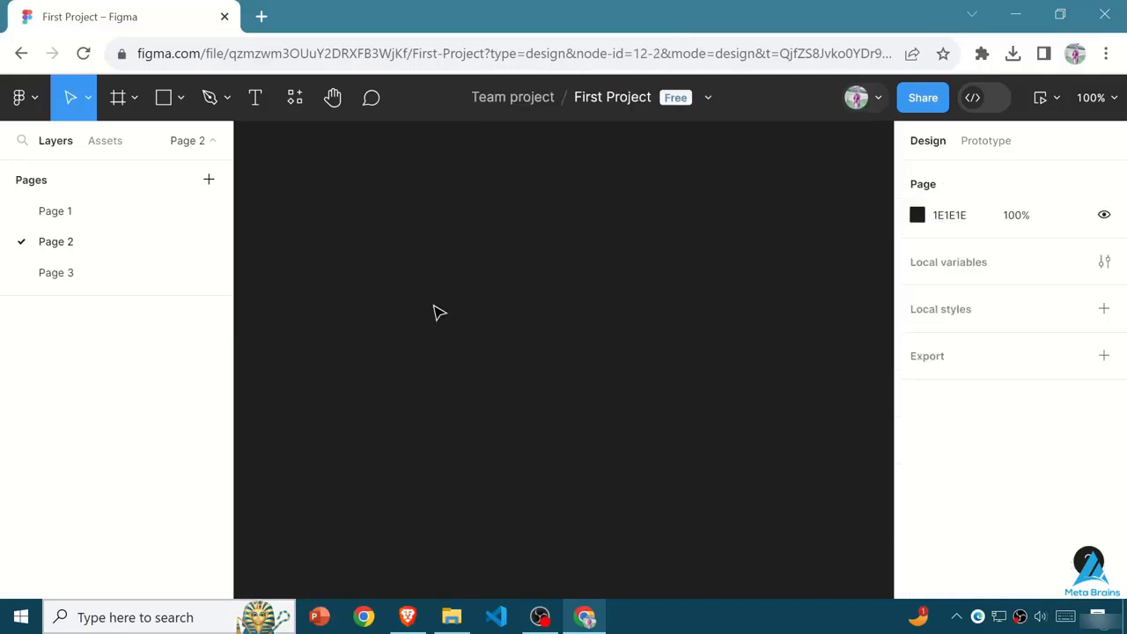
click(58, 212)
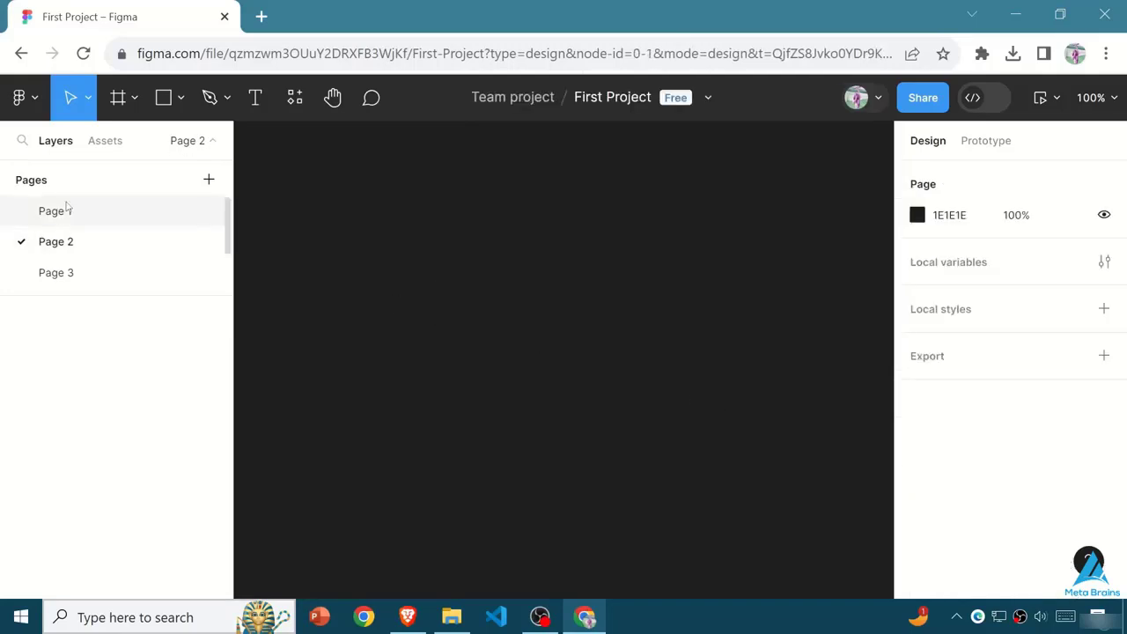
click(572, 295)
key(Delete)
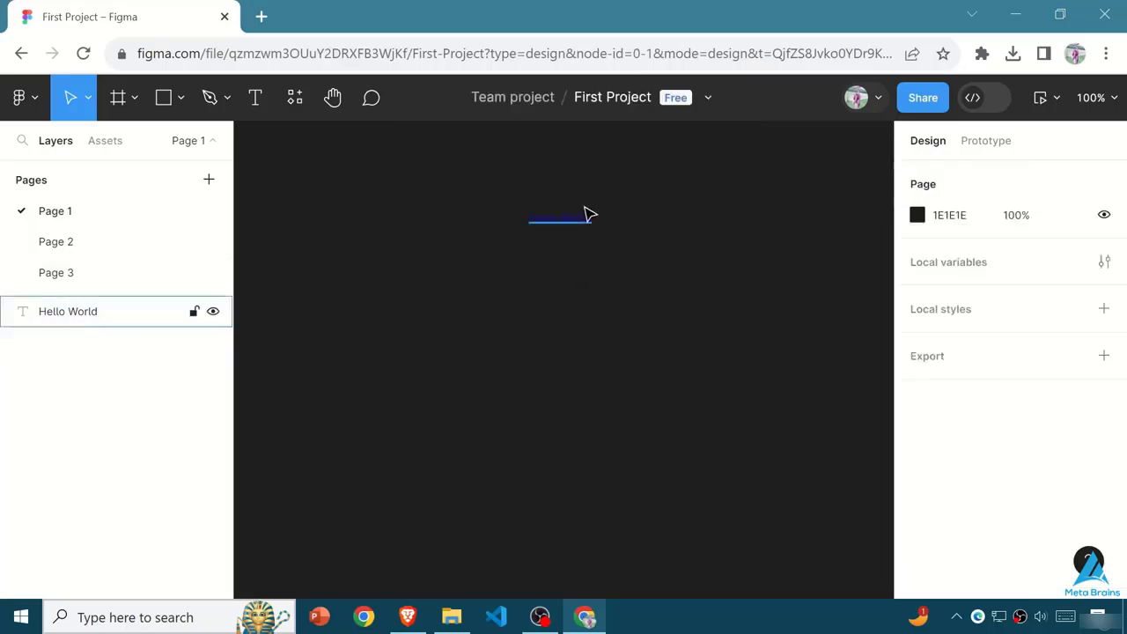
click(570, 222)
key(Delete)
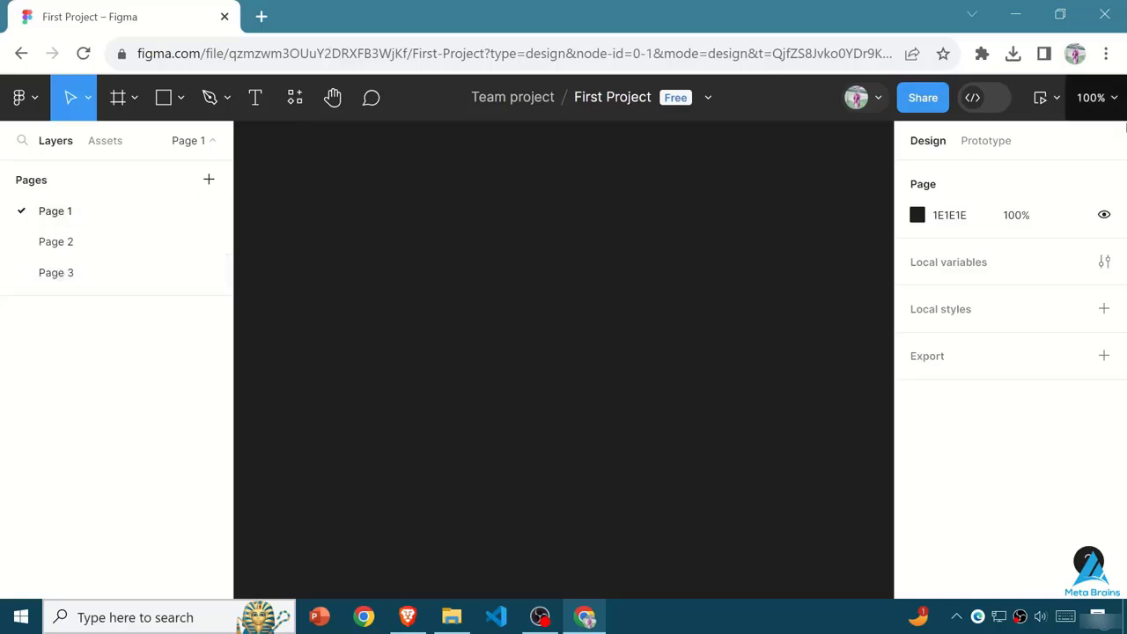
- Draw two frames side by side on Page 1, the first about 272 × 197
click(124, 98)
click(135, 99)
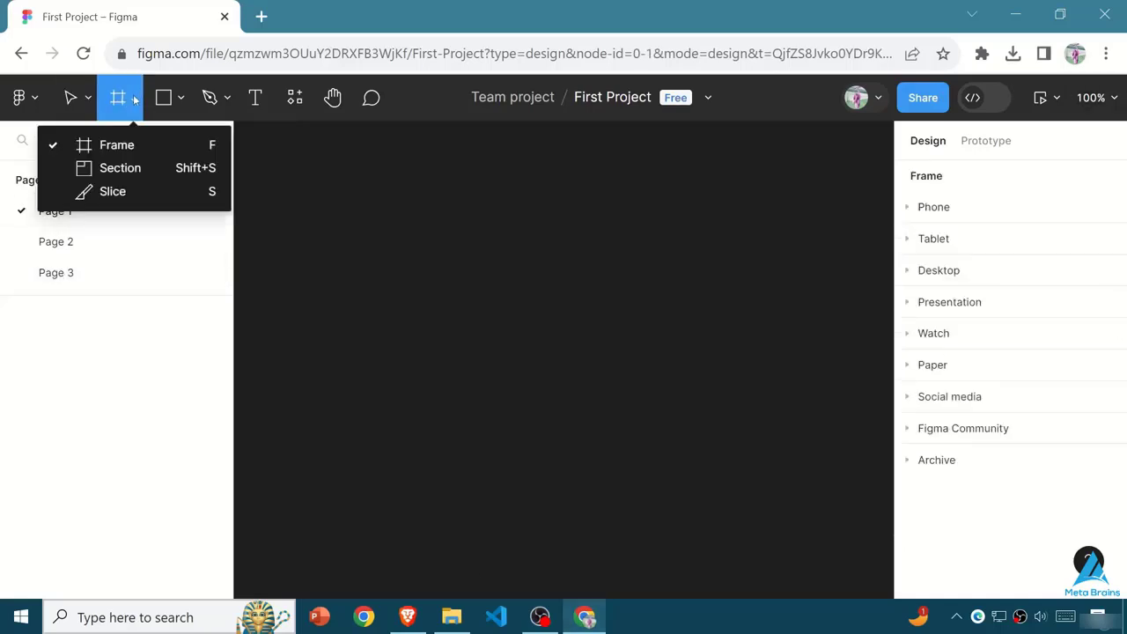
click(107, 149)
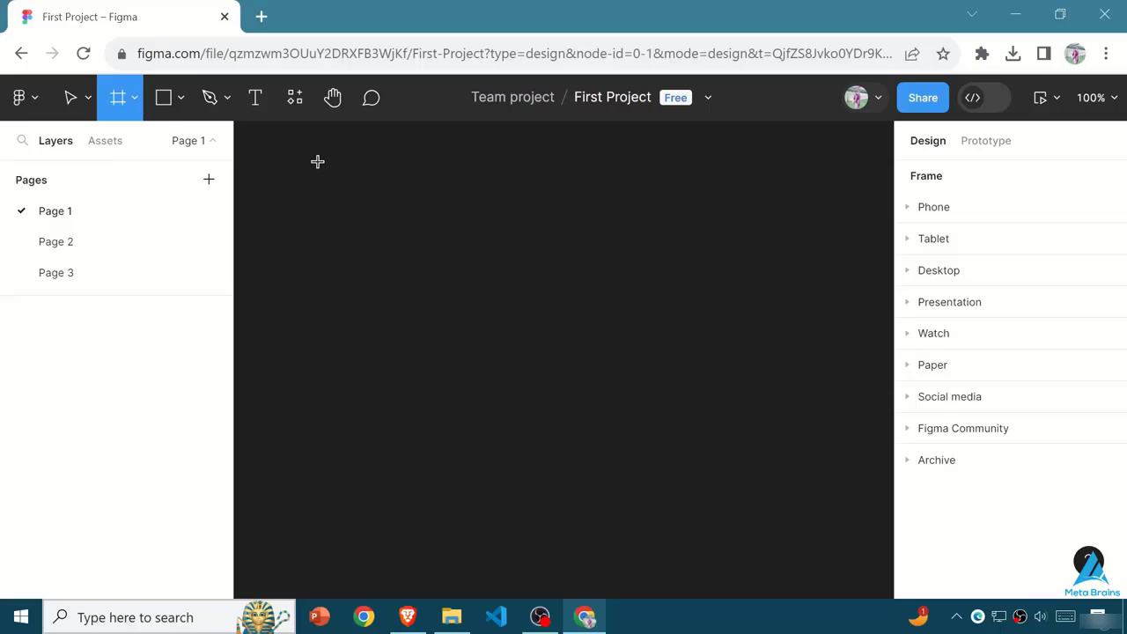
drag(286, 136, 549, 327)
key(f)
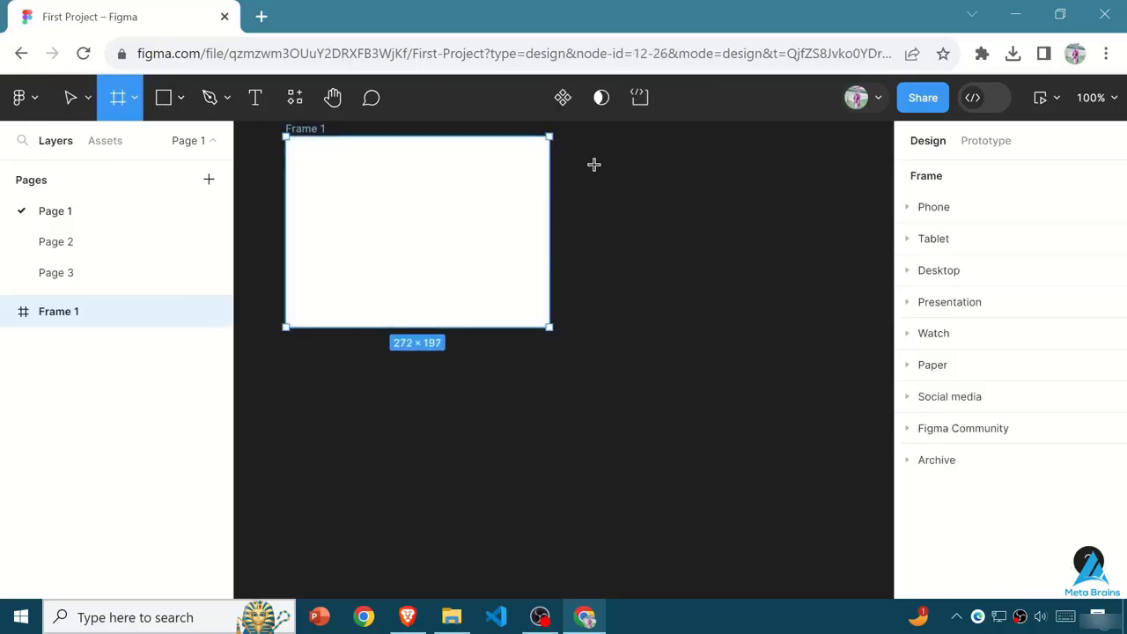
drag(589, 136, 839, 328)
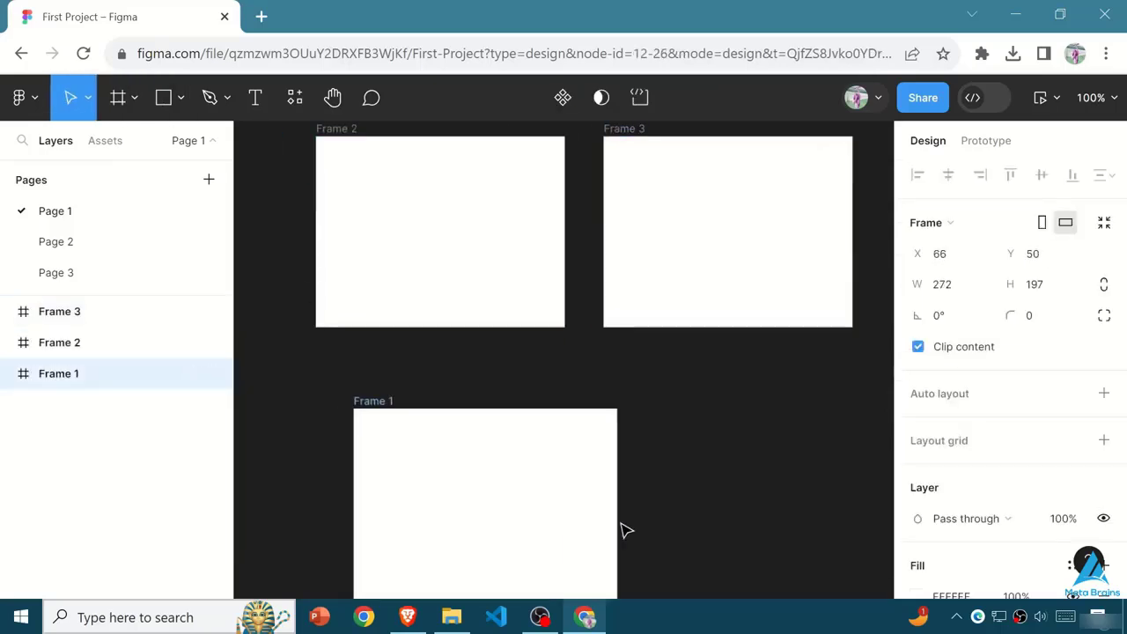
- Add a third frame below the other two, and move the second frame over the first
drag(621, 528, 506, 277)
click(582, 302)
drag(612, 314, 450, 539)
mouse_move(419, 278)
mouse_down()
mouse_move(489, 292)
mouse_move(408, 282)
mouse_up()
click(567, 236)
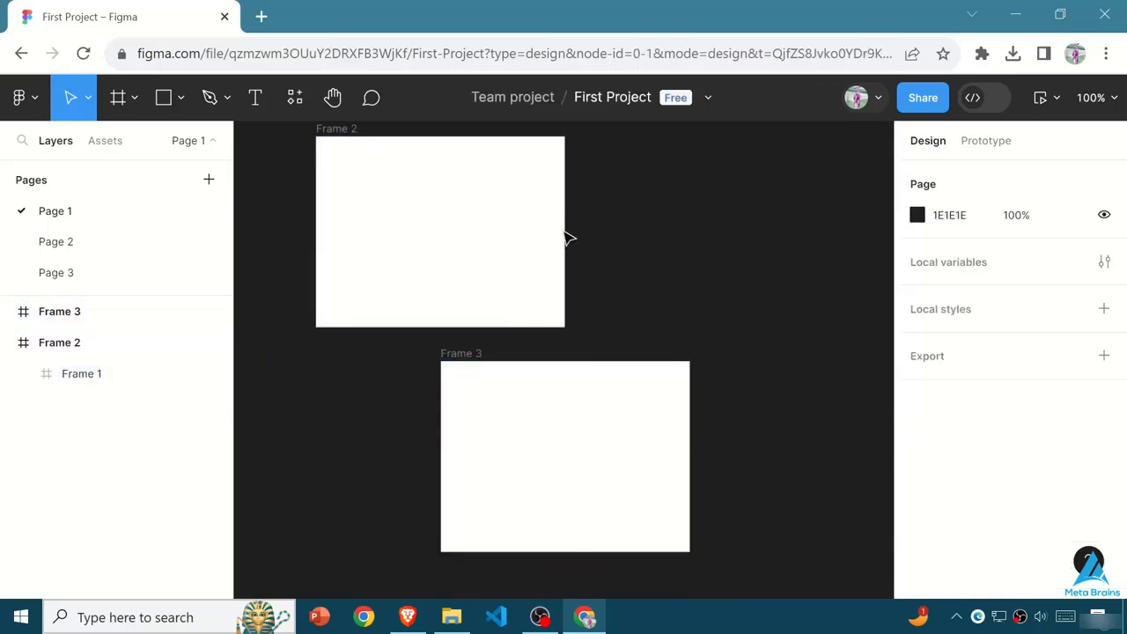
- Rearrange the frames with Frame 1 and Frame 2 side by side above Frame 3, and select Frame 1
click(118, 98)
drag(414, 153, 514, 250)
key(Delete)
click(89, 99)
click(538, 262)
click(579, 478)
click(519, 293)
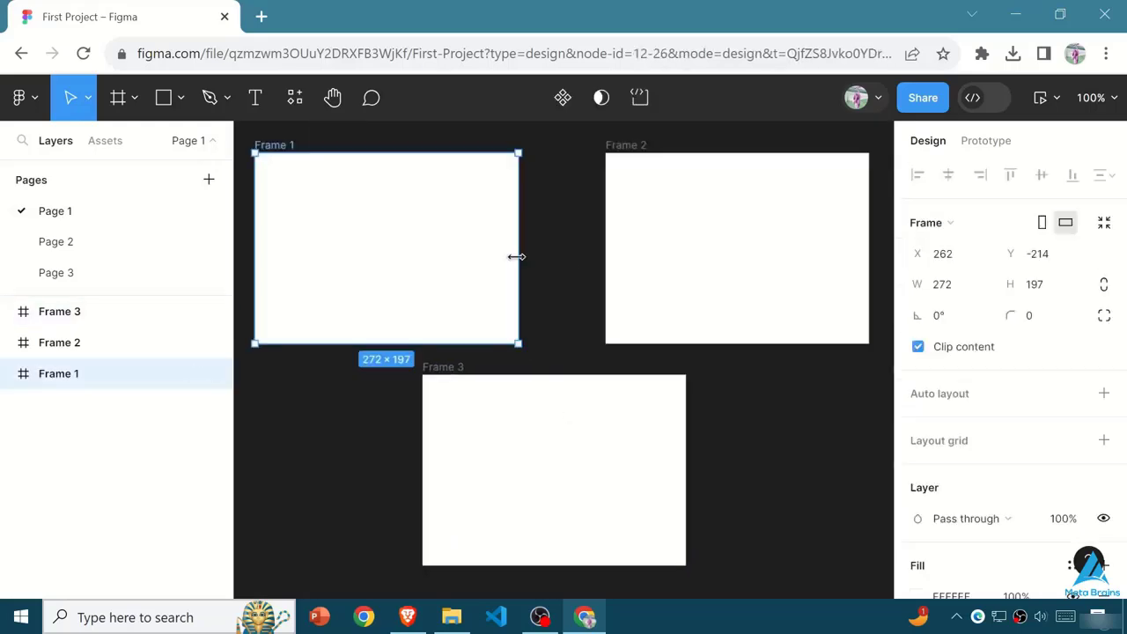
- Select Frames 1, 2 and 3 in turn on the canvas and in the layers list to see how they correspond
click(559, 530)
click(449, 248)
click(674, 260)
click(60, 322)
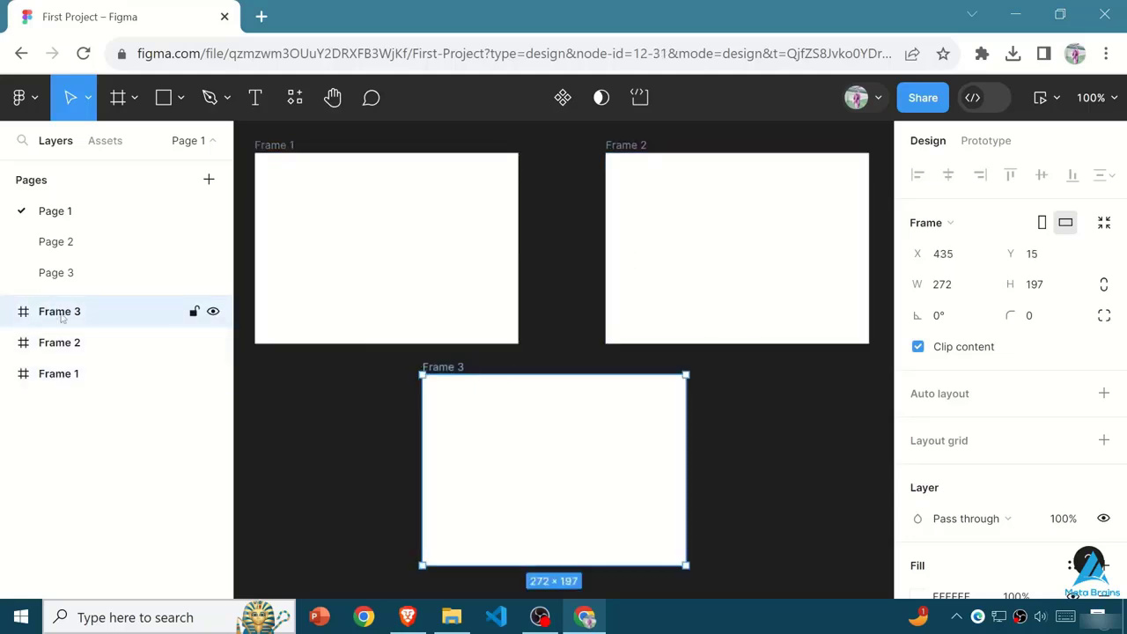
click(80, 347)
click(555, 501)
click(462, 275)
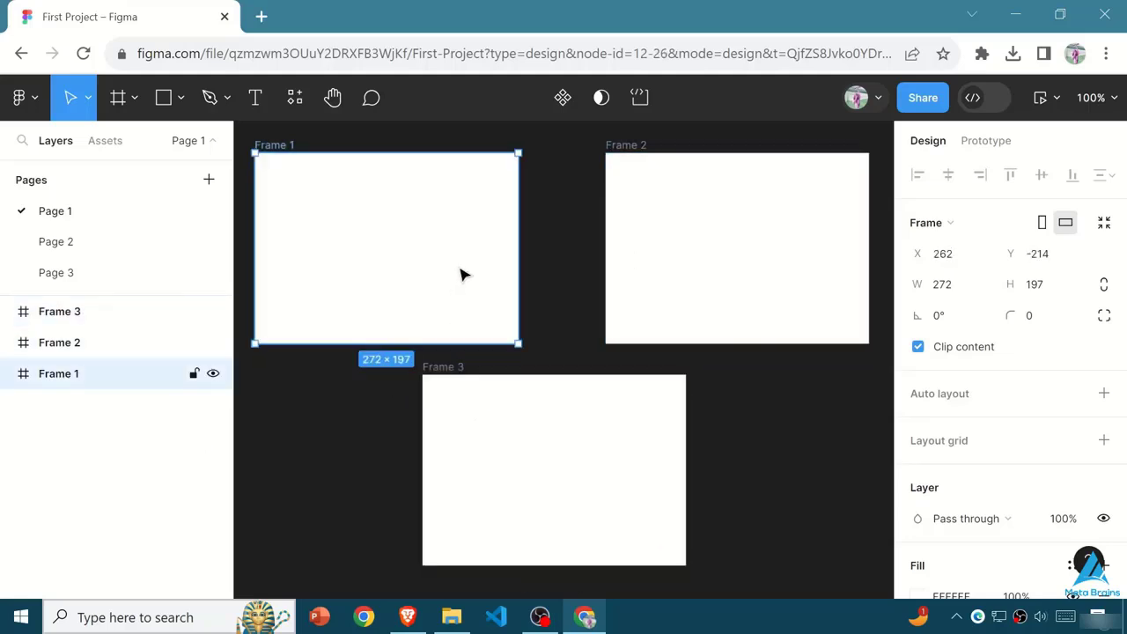
- Place a nested frame inside Frame 1 with the Frame tool and delete it
click(132, 99)
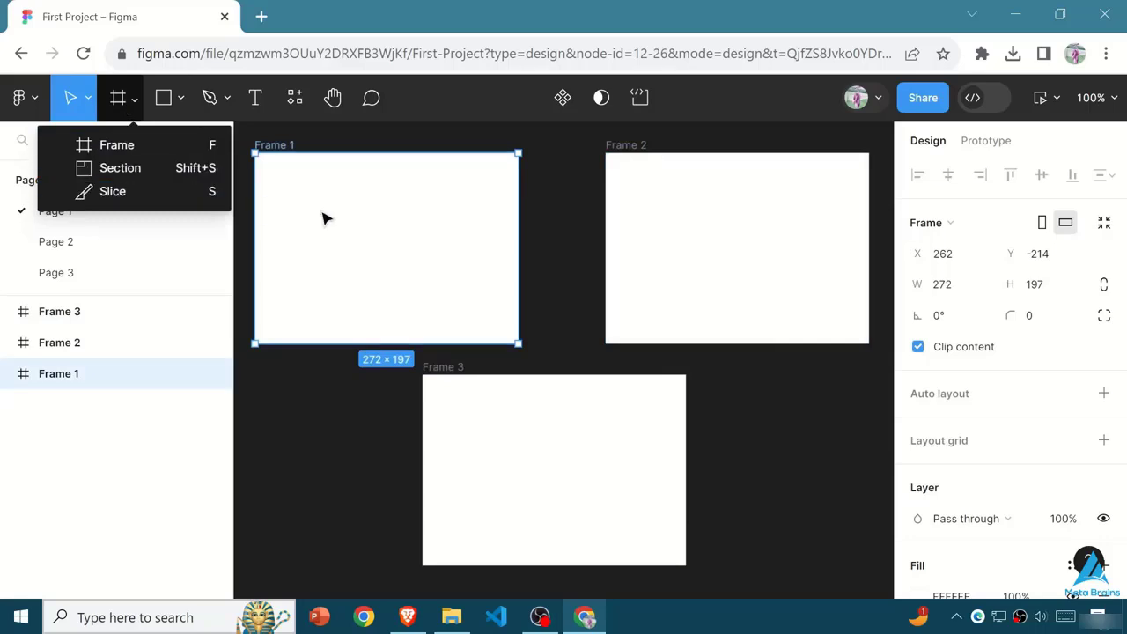
click(723, 469)
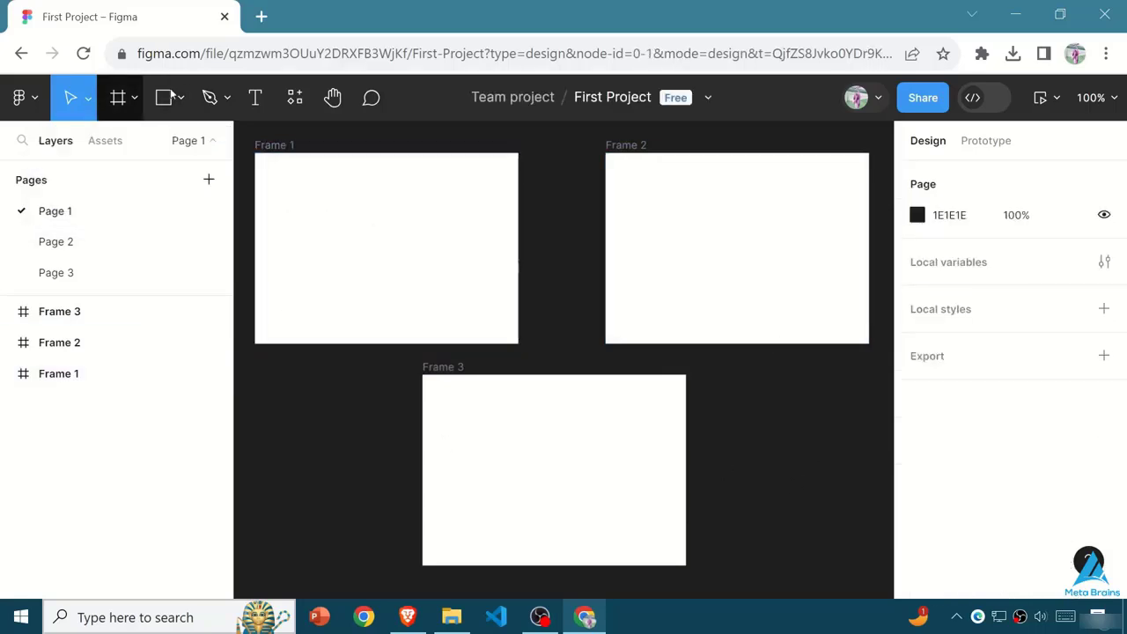
click(104, 96)
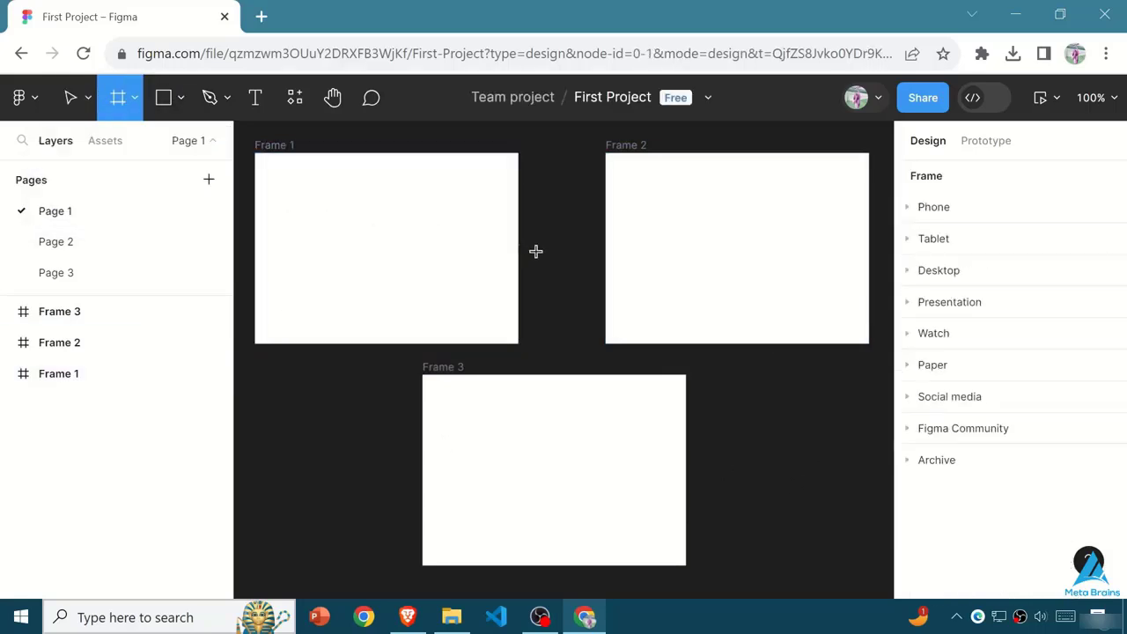
click(428, 274)
key(Delete)
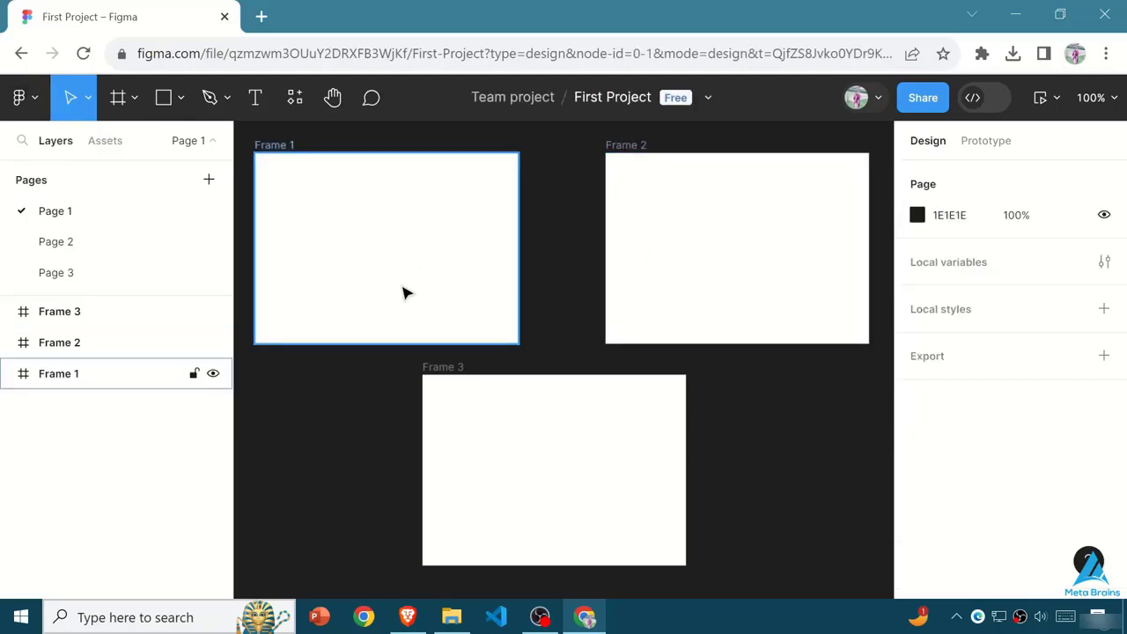
- Draw a nested frame about 75 × 78 inside Frame 1 and delete it
click(135, 98)
click(89, 96)
click(118, 97)
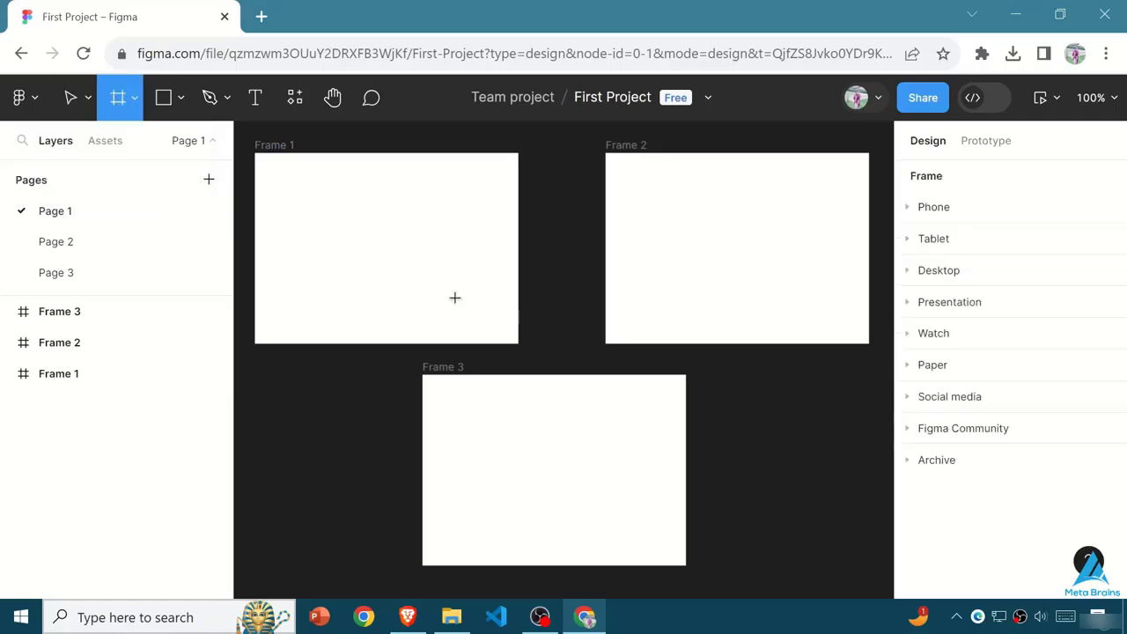
mouse_move(363, 224)
mouse_down()
mouse_move(396, 272)
mouse_move(436, 299)
mouse_up()
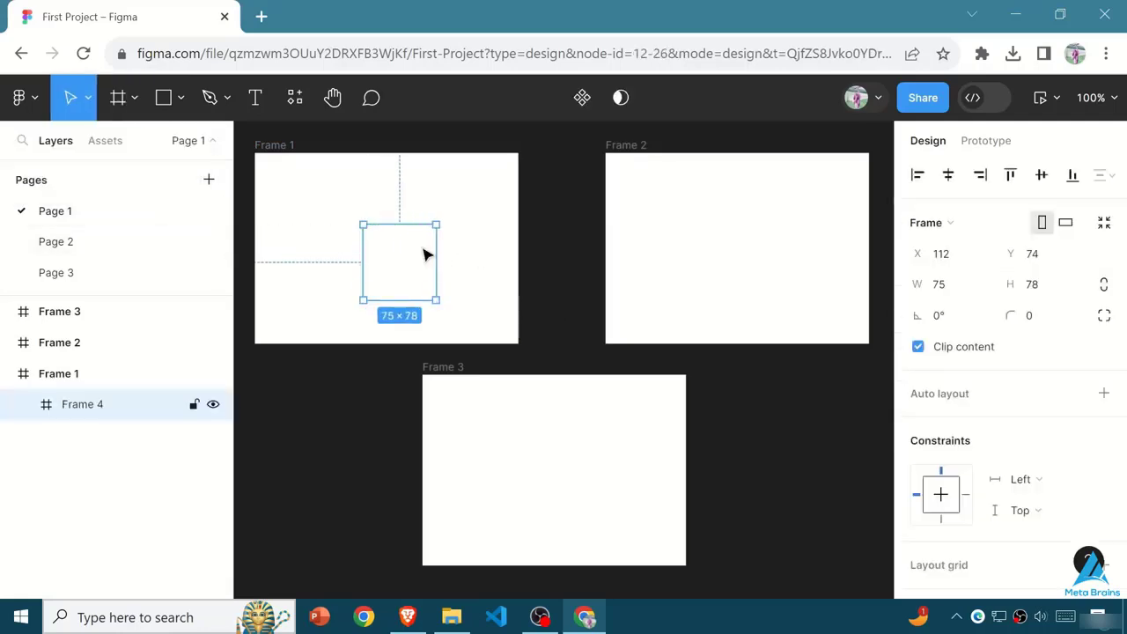
key(Delete)
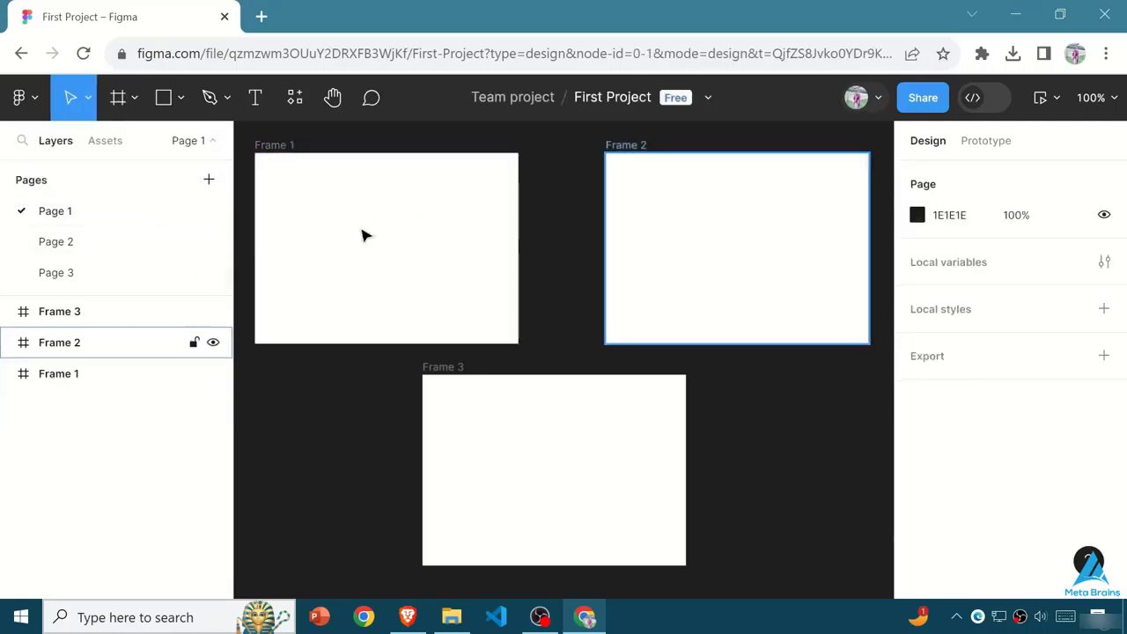
- Draw another nested frame, about 66 × 62, inside Frame 1 and delete it
click(397, 270)
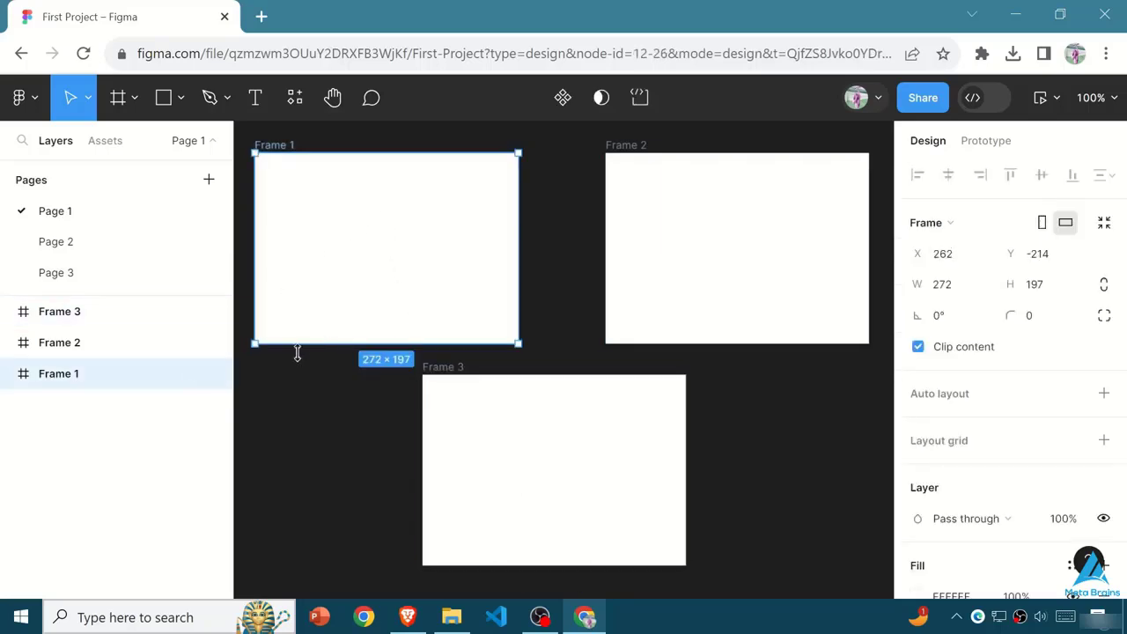
click(118, 97)
drag(358, 231, 422, 290)
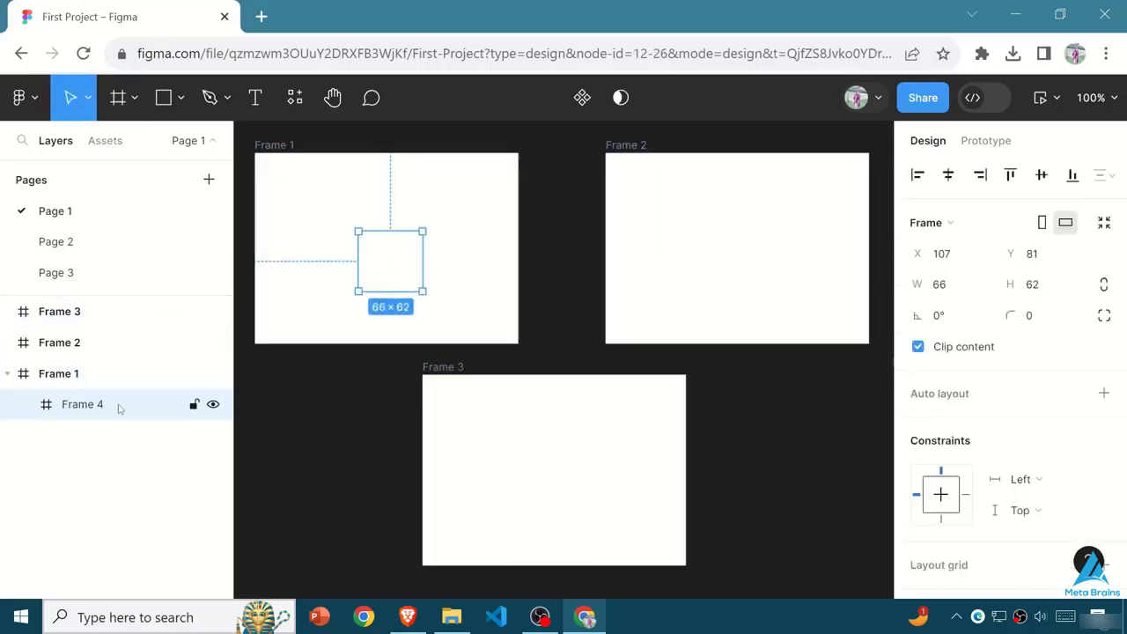
key(Delete)
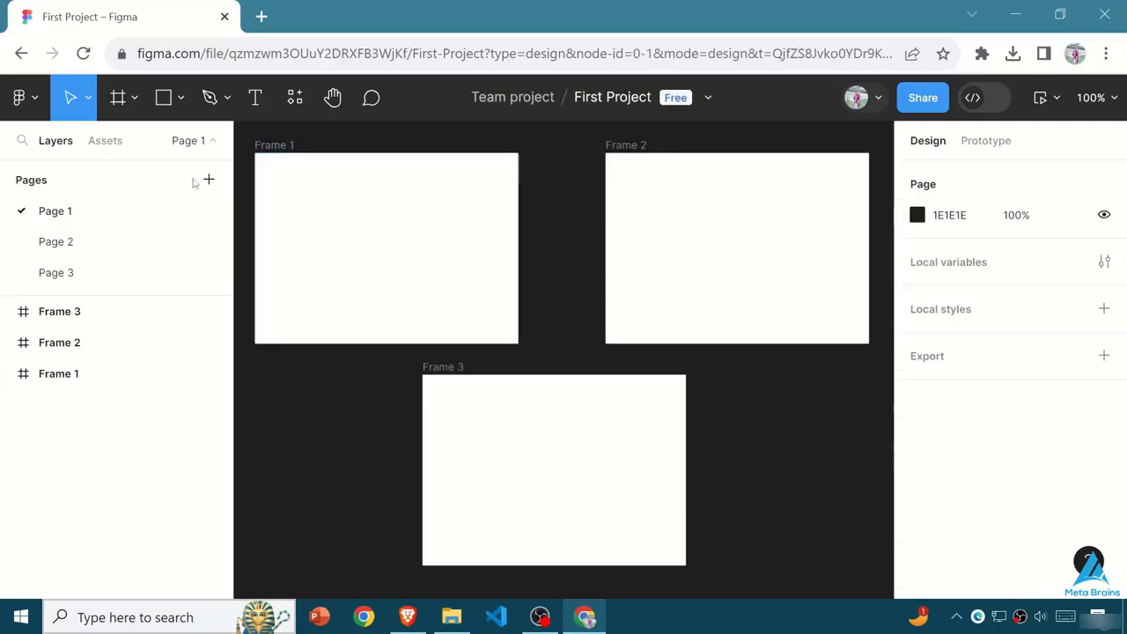
- Place the forest bicycle photo from Saved Pictures inside Frame 1 at about 159 × 77
click(178, 99)
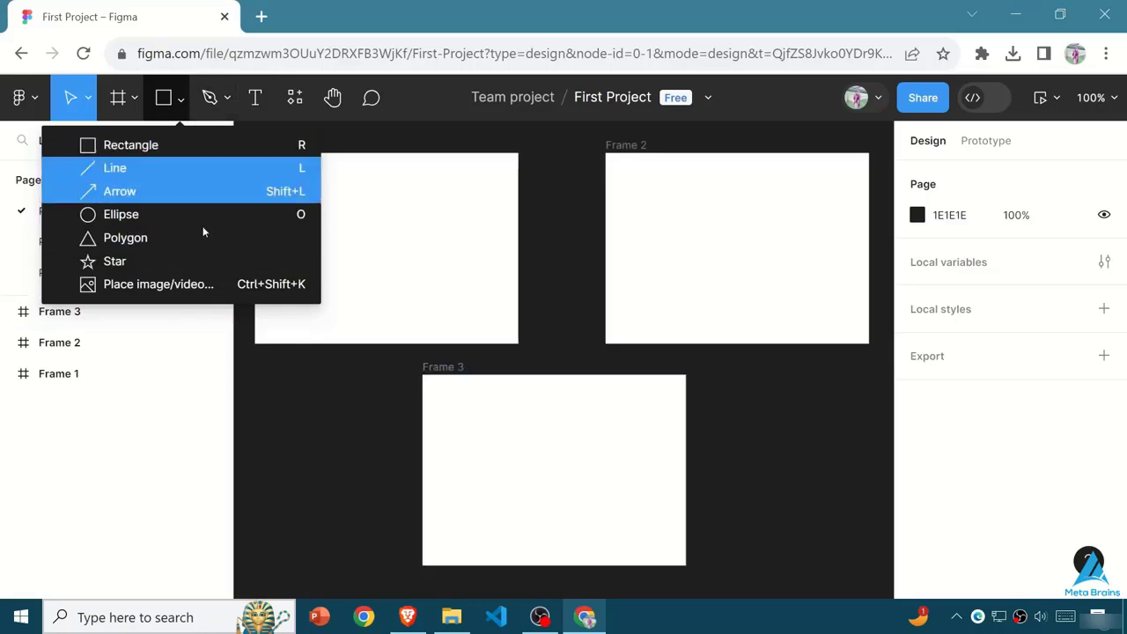
click(246, 279)
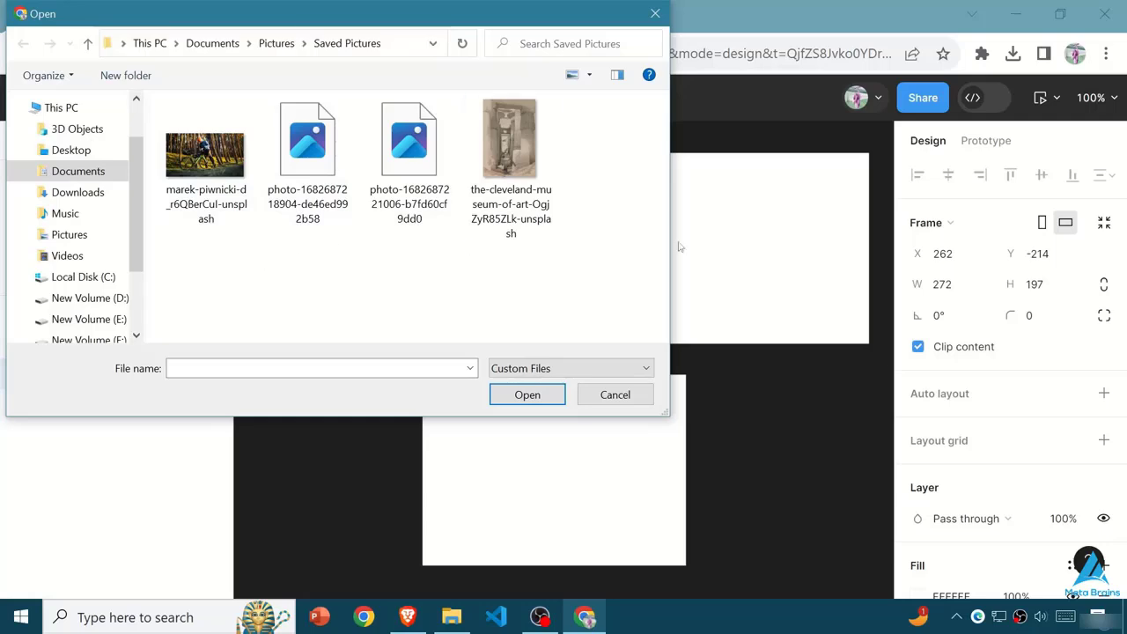
click(204, 157)
click(527, 394)
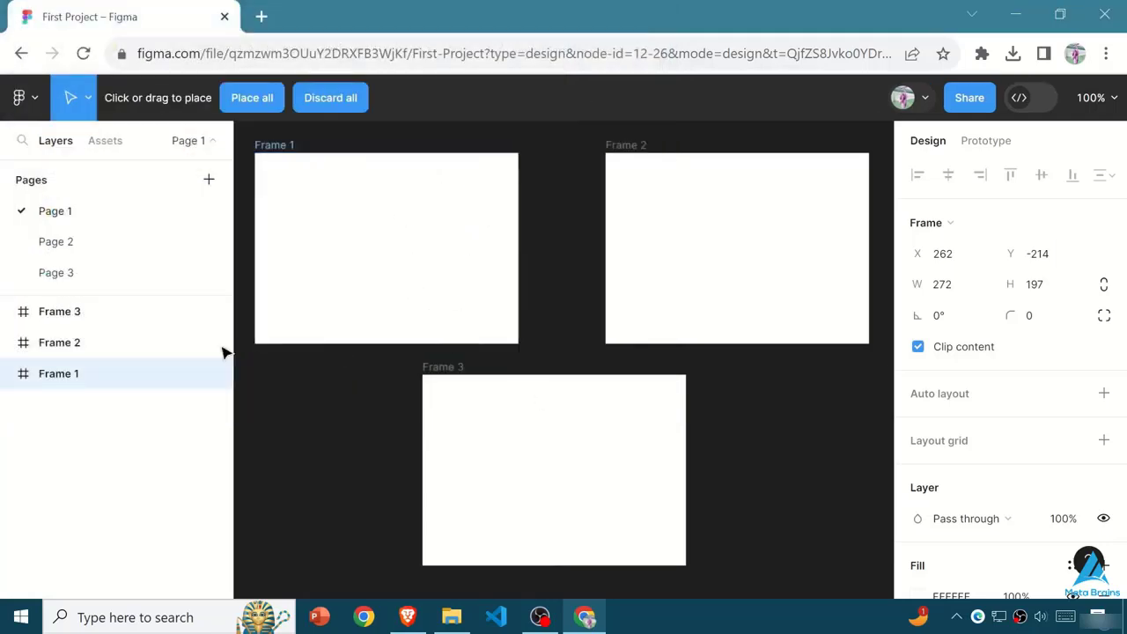
drag(298, 211, 451, 286)
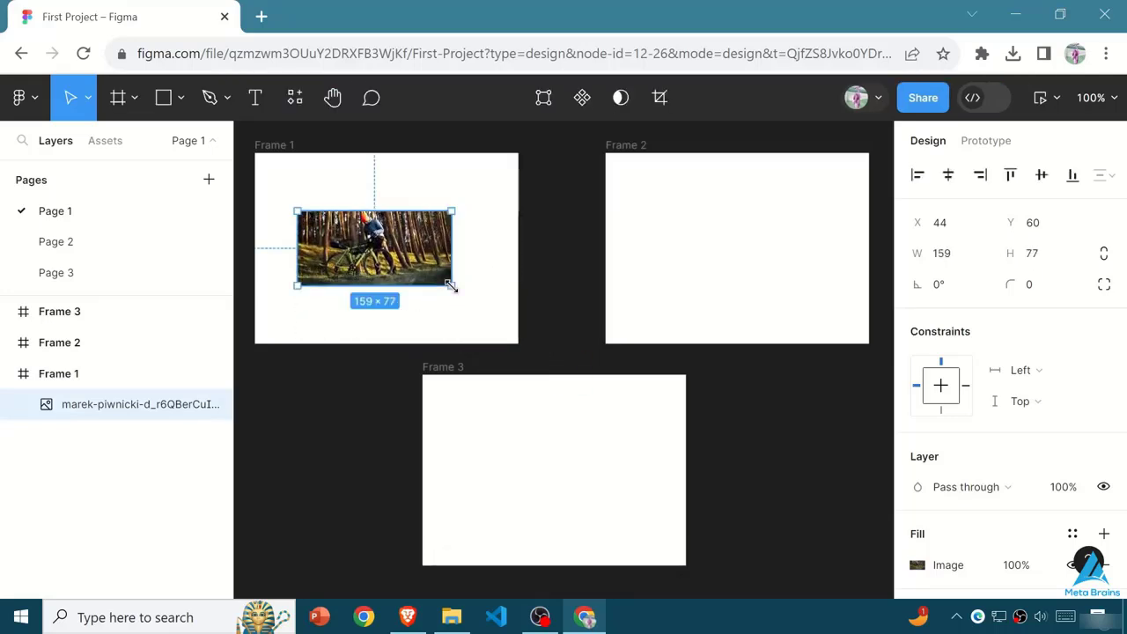
- Resize the bicycle photo to 272 × 197 so it fills Frame 1, and round its corners heavily
drag(295, 207, 252, 153)
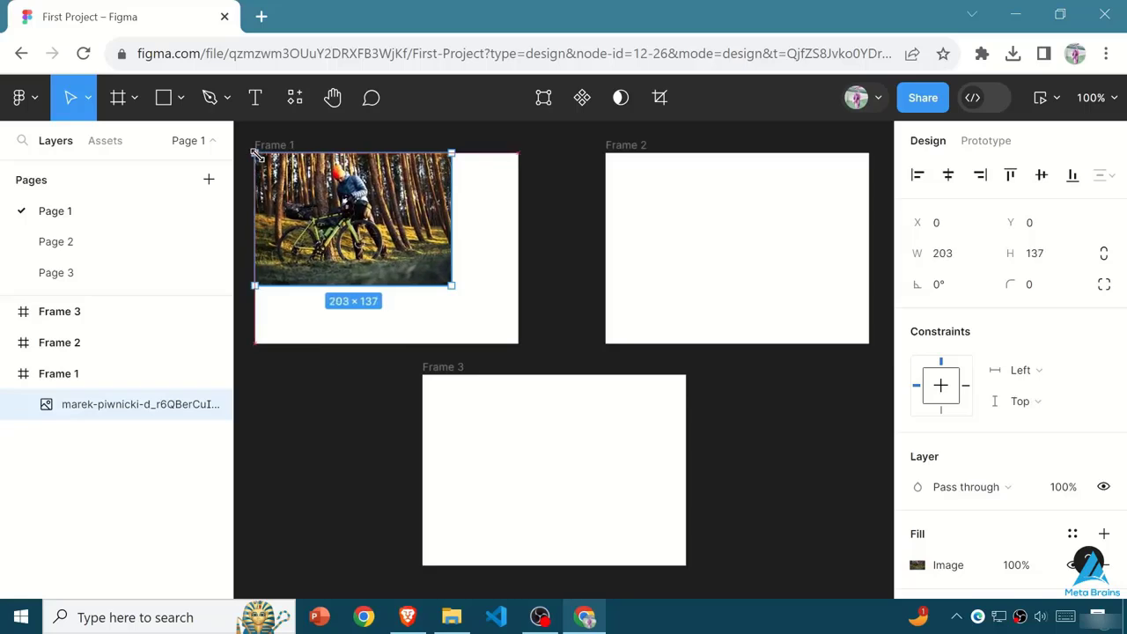
drag(451, 277, 518, 344)
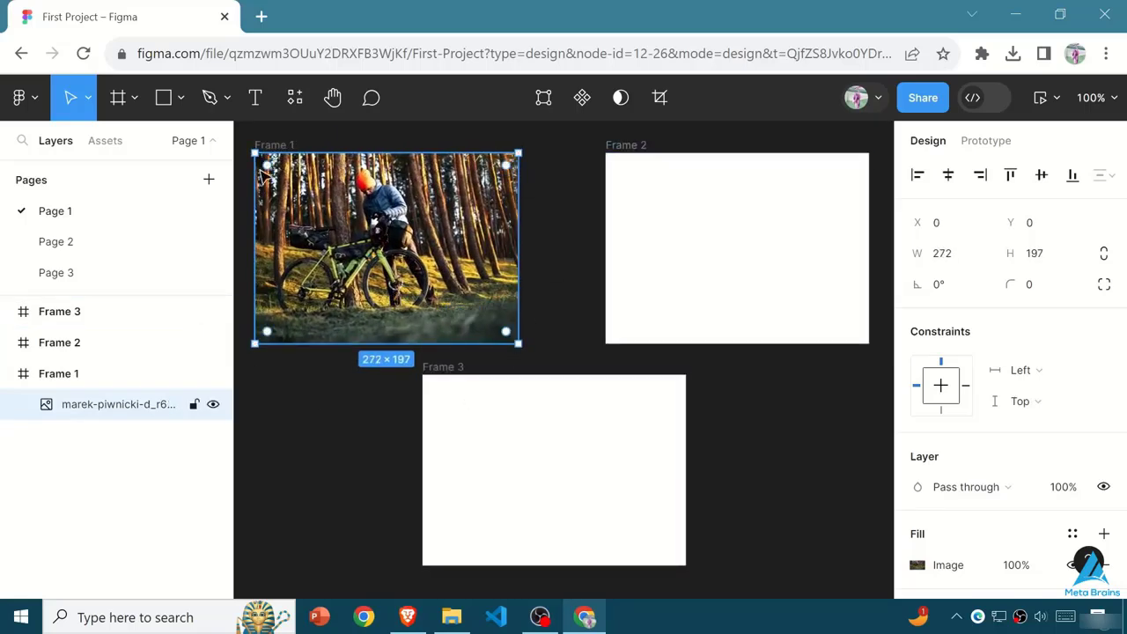
drag(505, 332, 446, 251)
- Draw a curved line leading into a triangular shape and a separate four-point shape in Frame 3 with the Pen tool
click(180, 97)
click(231, 98)
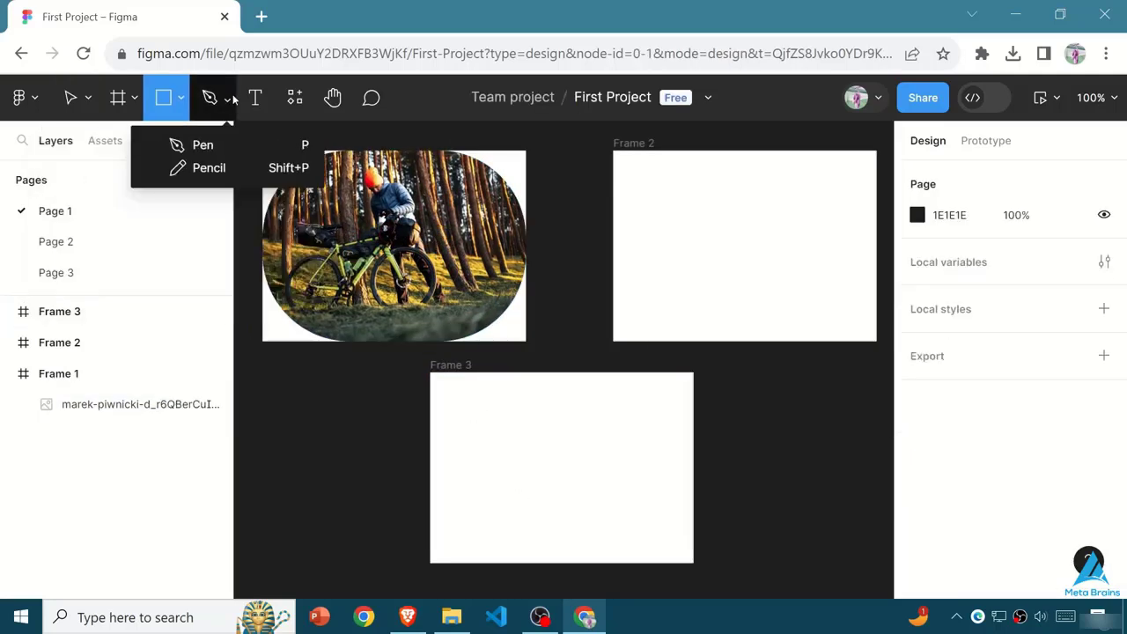
click(233, 145)
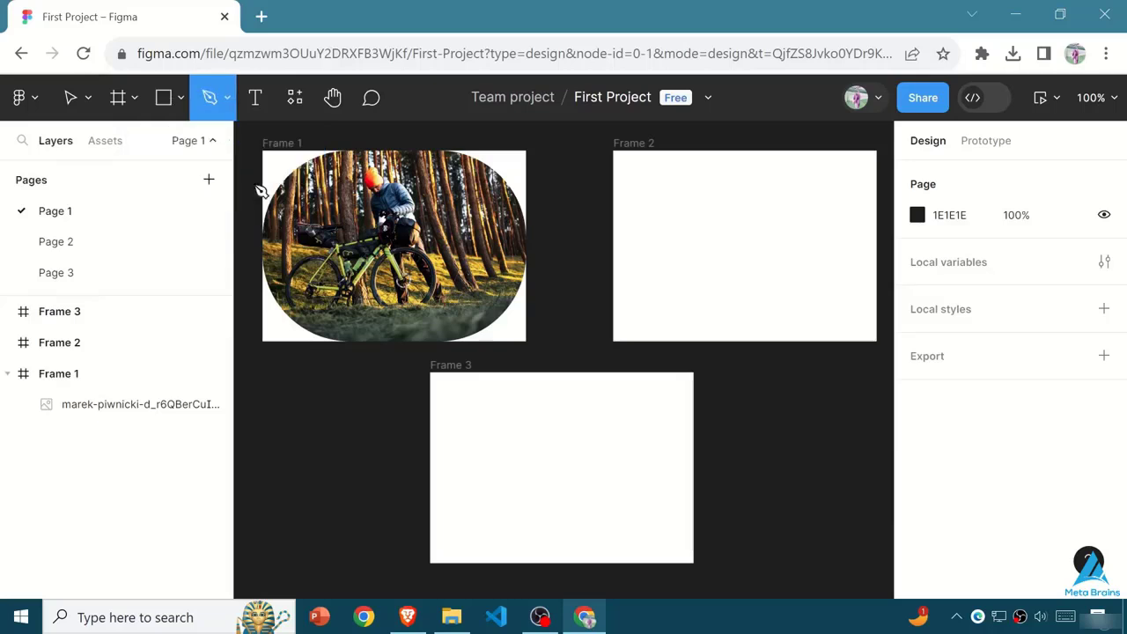
click(490, 414)
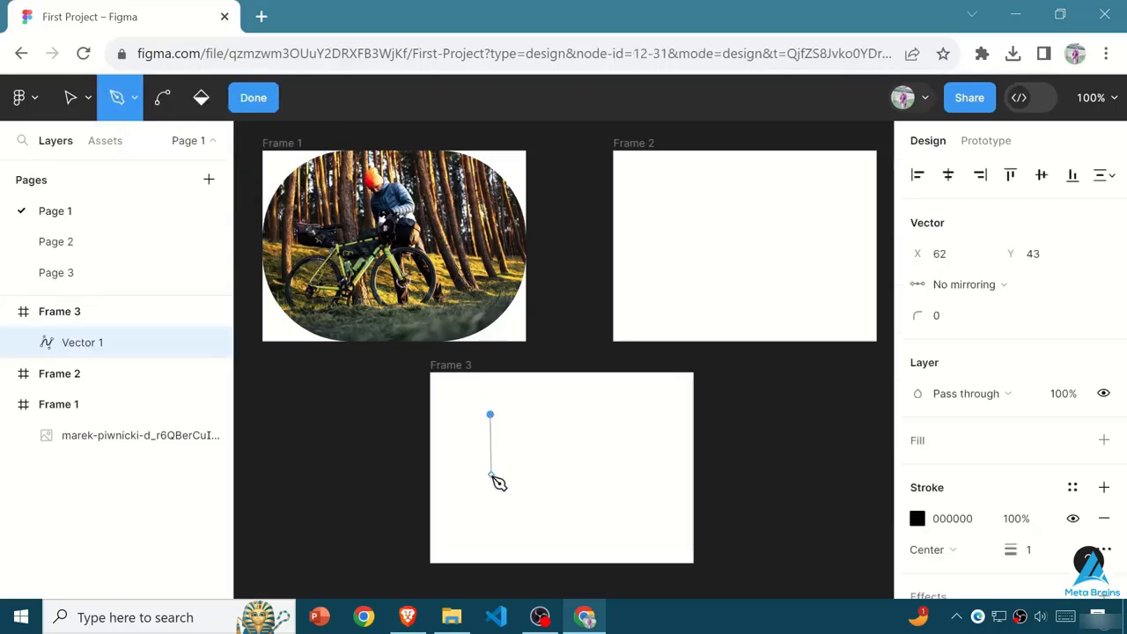
click(550, 459)
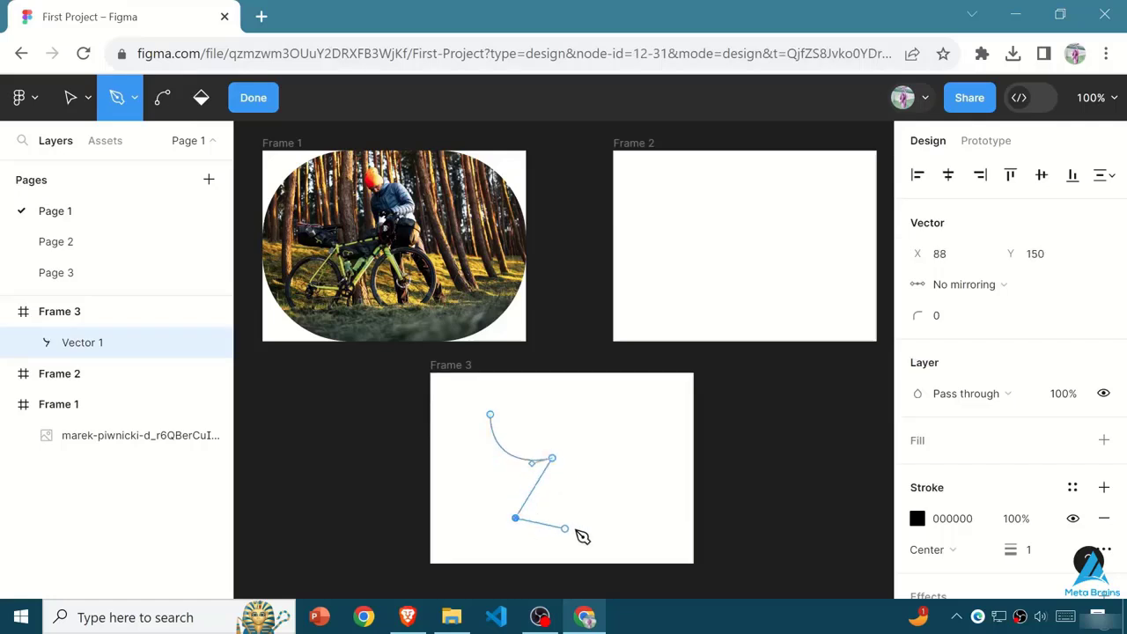
click(552, 459)
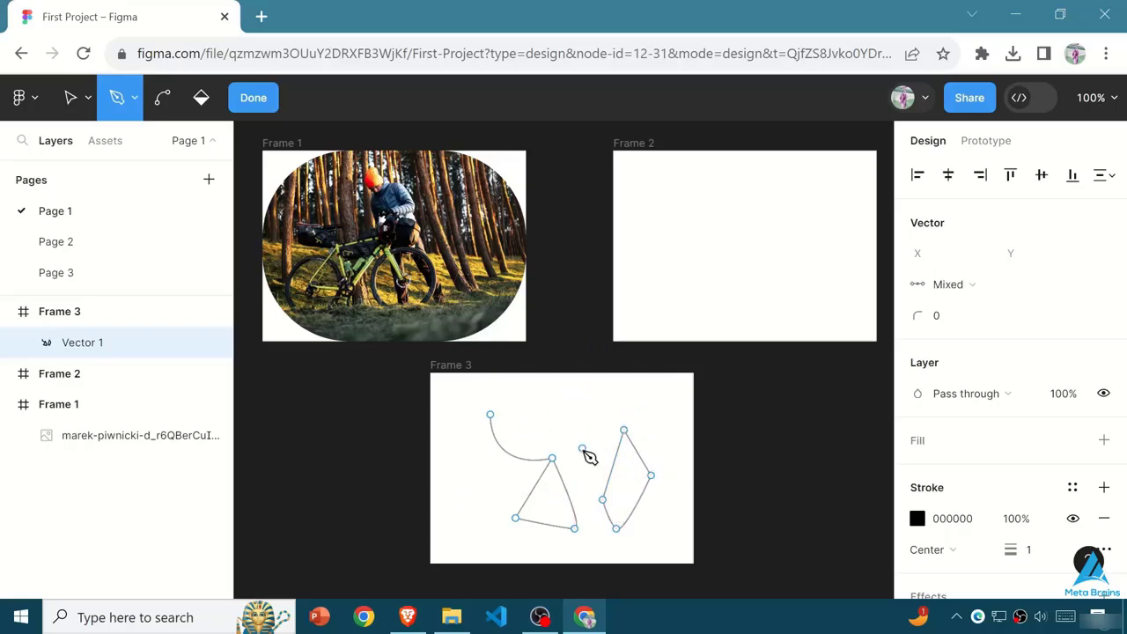
- End the pen path and curve the top point of the four-point shape with the Bend tool
key(Escape)
key(Escape)
click(636, 496)
double_click(644, 486)
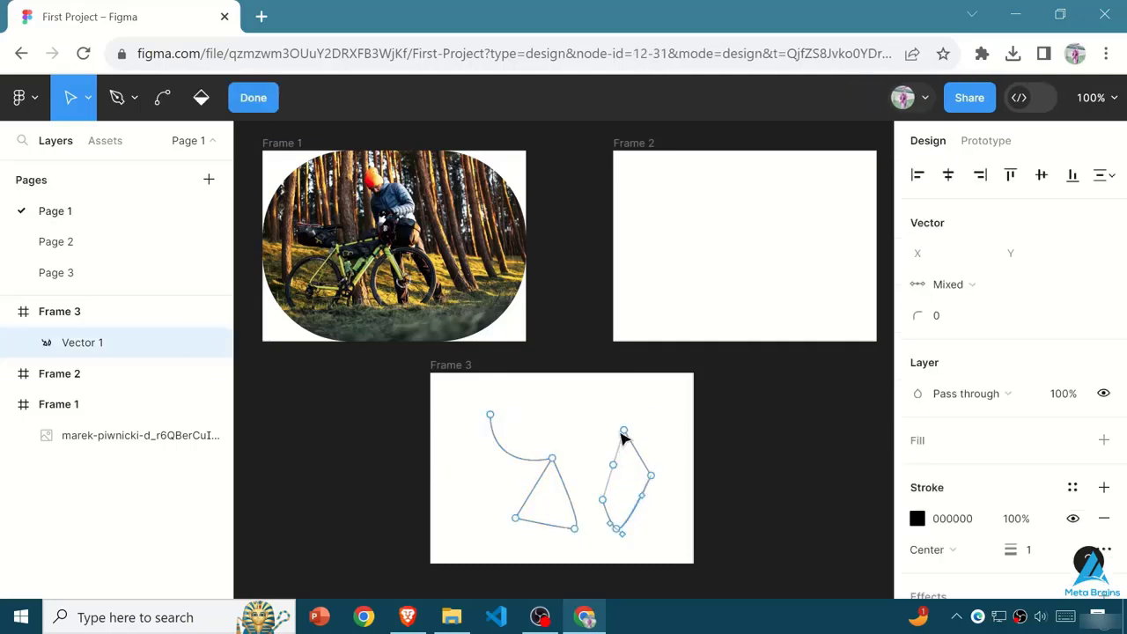
click(623, 431)
click(162, 98)
drag(624, 432, 643, 434)
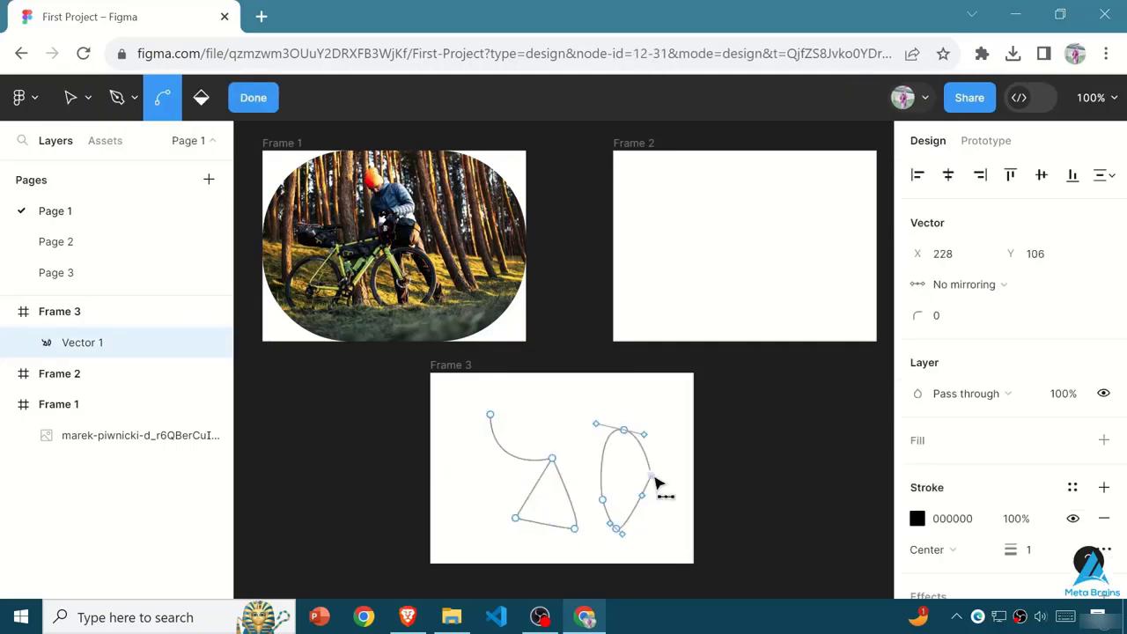
- Bend the points of the triangular shape and straighten the start of its attached curved line
click(522, 518)
click(516, 518)
click(552, 459)
click(492, 416)
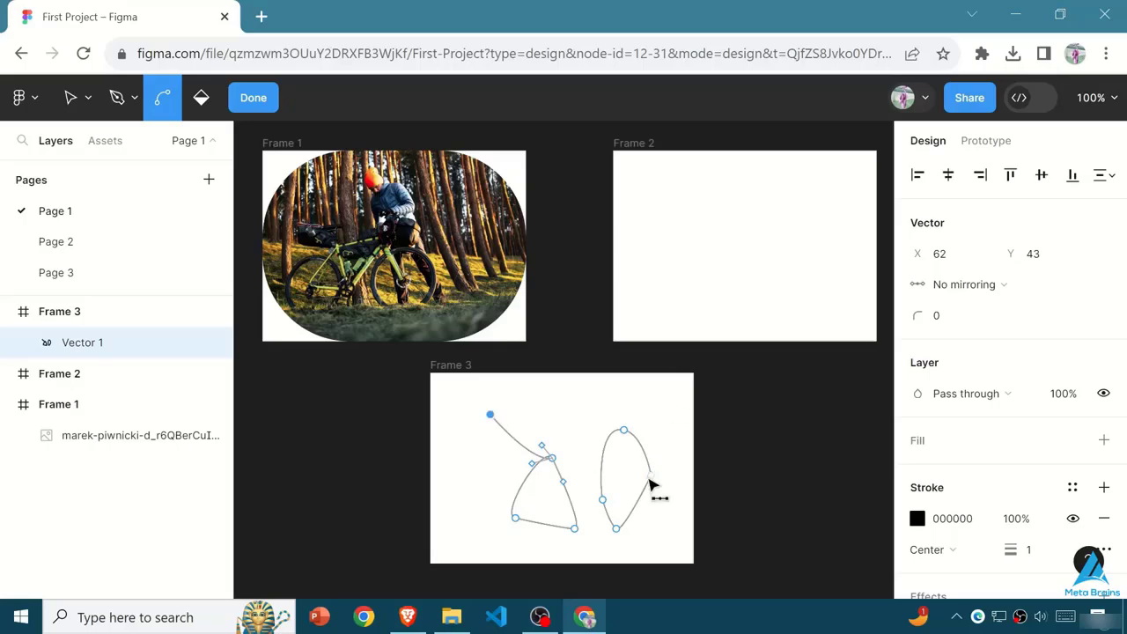
- Undo the bends and the whole vector drawing in Frame 3
key(ctrl+z)
key(ctrl+z)
key(ctrl+z)
key(ctrl+z)
key(ctrl+z)
key(ctrl+z)
key(ctrl+z)
key(ctrl+z)
key(ctrl+z)
key(ctrl+z)
- Pan the canvas slightly with the Hand tool
click(229, 100)
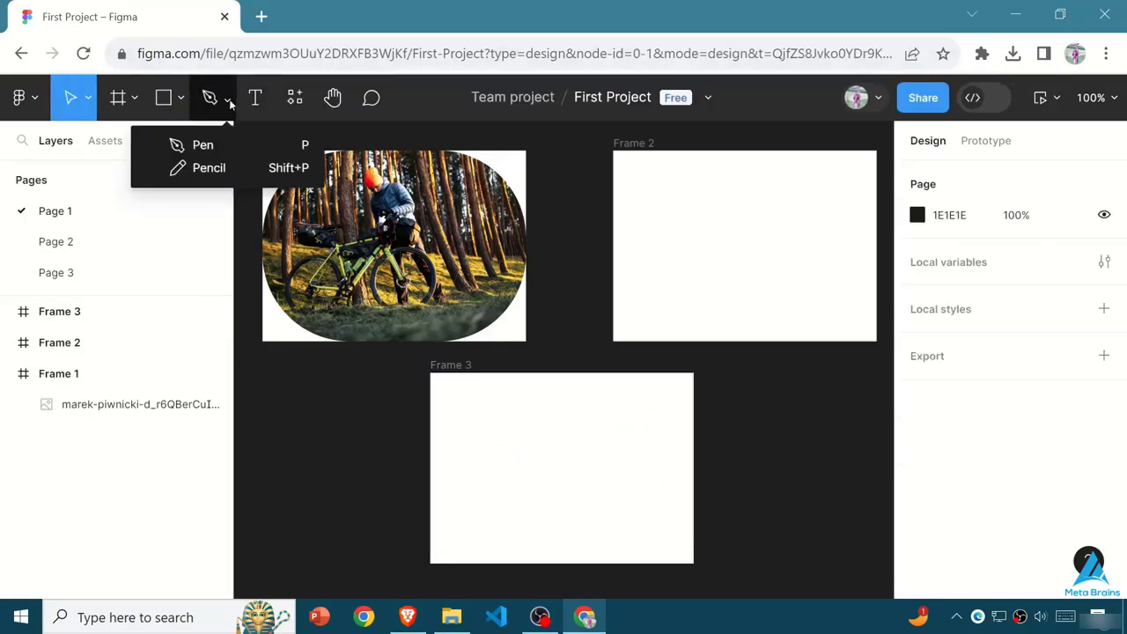
click(601, 505)
click(332, 98)
mouse_move(413, 198)
mouse_down()
mouse_move(489, 198)
mouse_move(337, 174)
mouse_move(377, 4)
mouse_move(375, 92)
mouse_move(361, 123)
mouse_up()
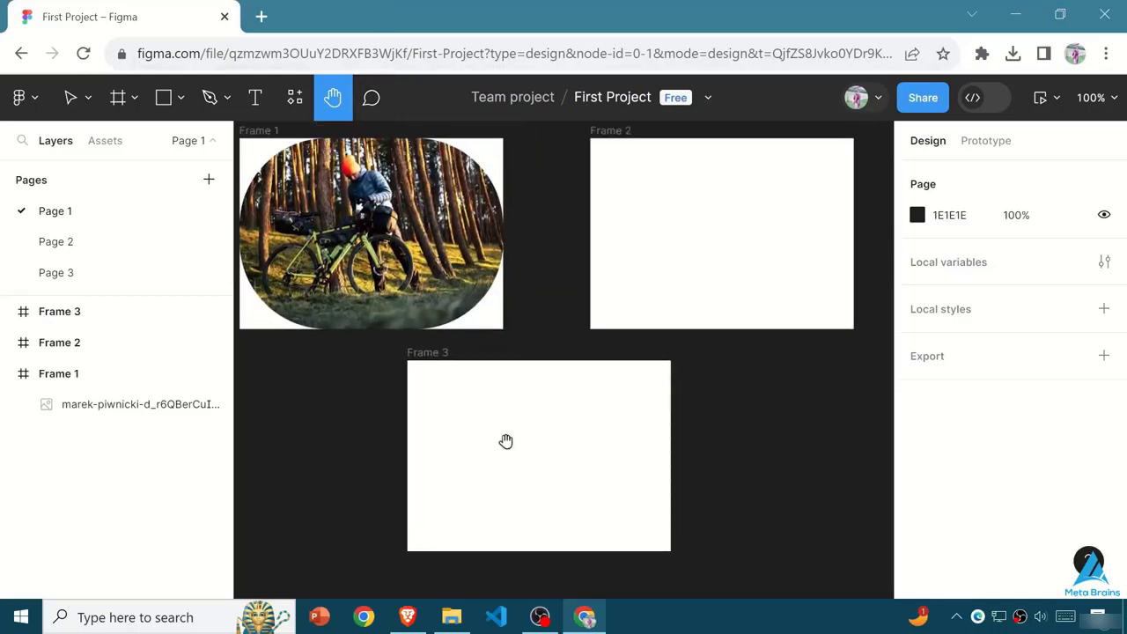
- Start a comment on Frame 3, clear its draft text and discard it
click(372, 98)
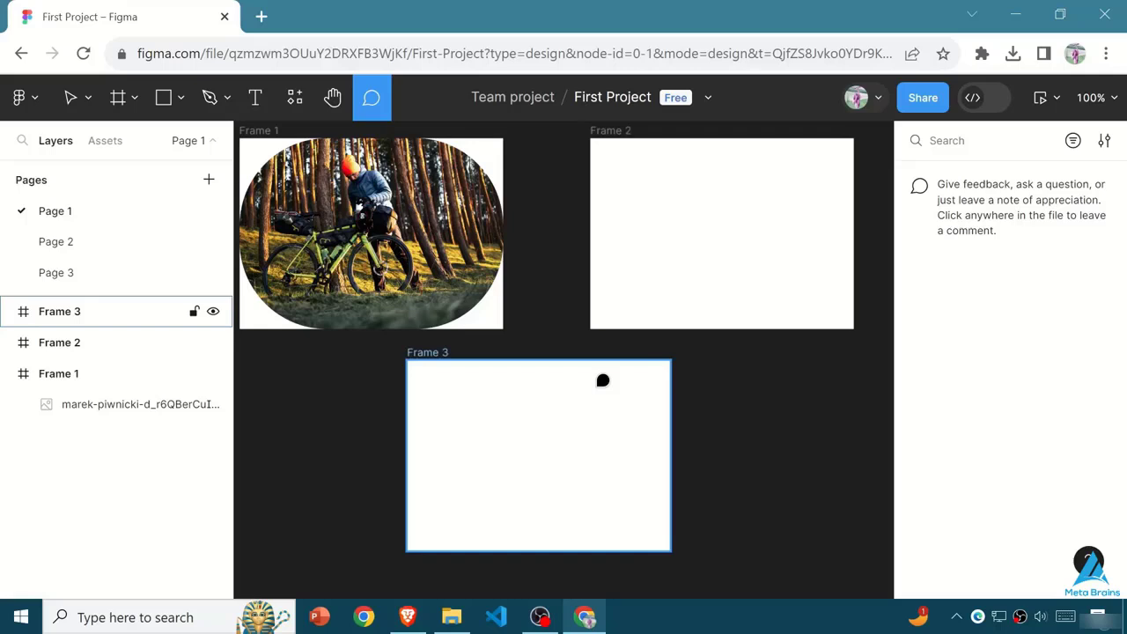
click(613, 408)
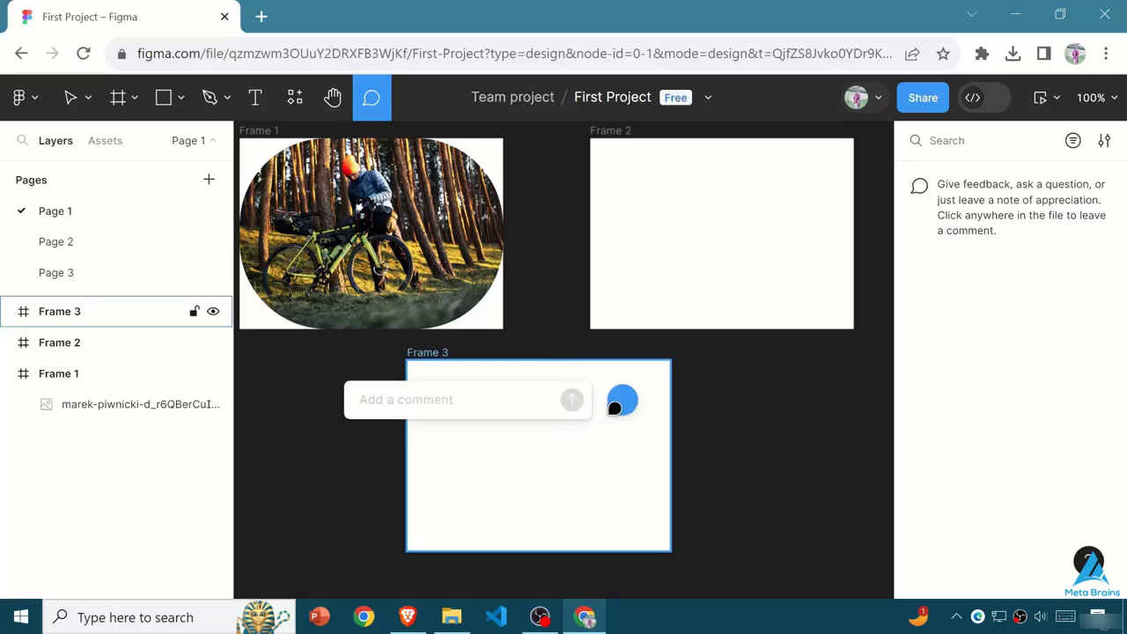
text(kla)
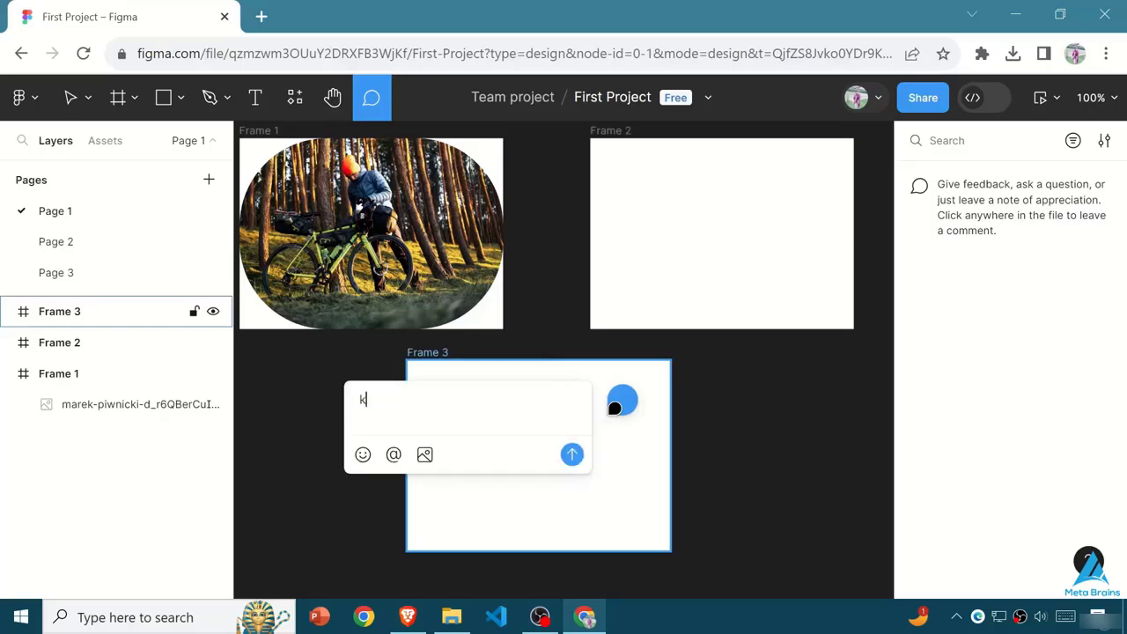
key(BackSpace)
text(H)
key(BackSpace)
key(BackSpace)
key(BackSpace)
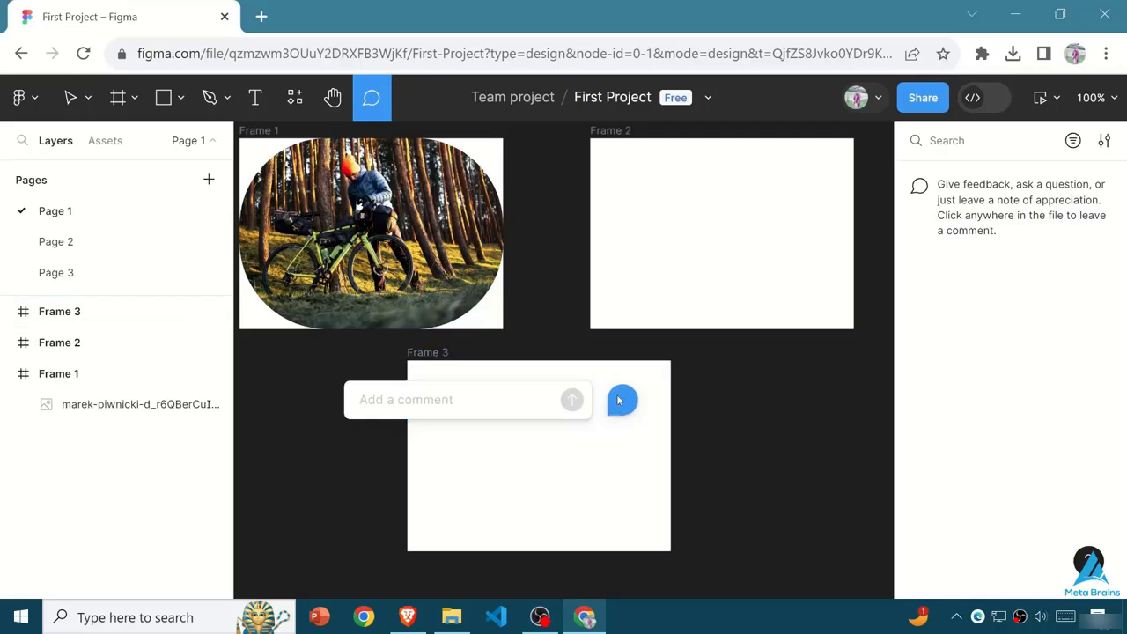
key(Escape)
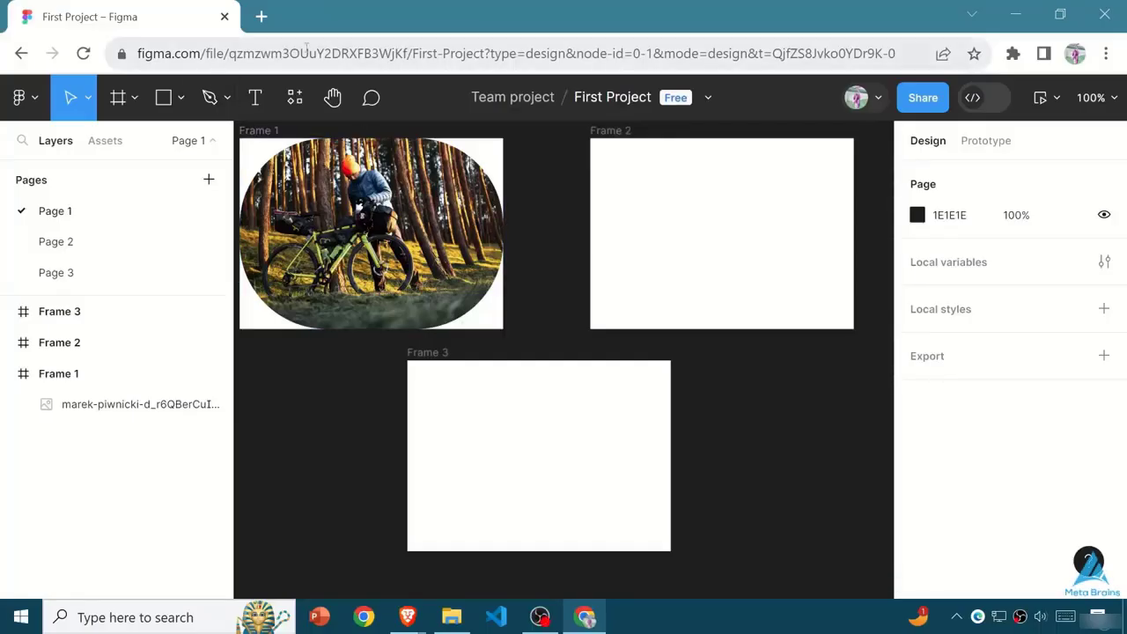
- Search Google for "figma desktop app" in a new browser tab
click(260, 16)
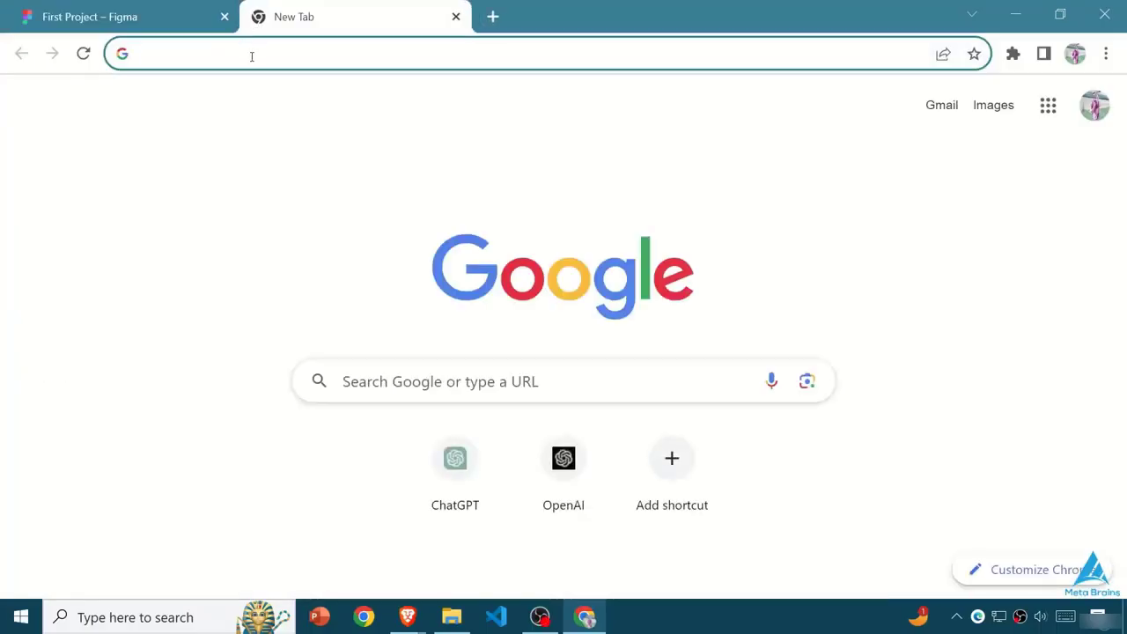
text(g)
key(BackSpace)
key(BackSpace)
text(fig)
key(Down)
key(Return)
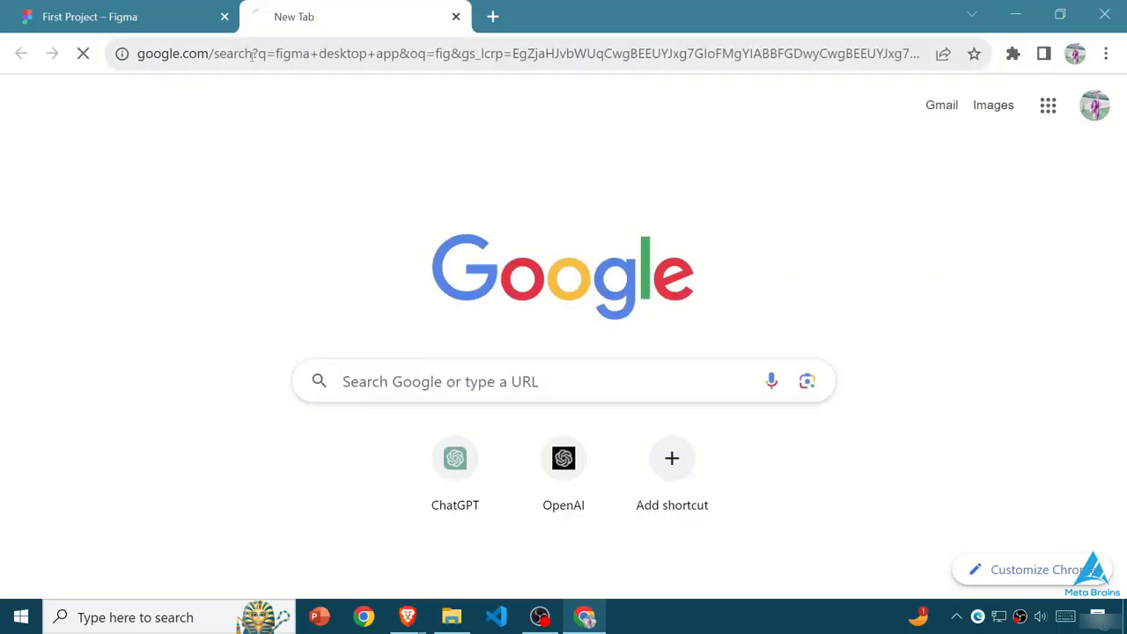
- Download the Figma desktop app for Windows from Figma's downloads page and run the downloaded installer
click(132, 302)
scroll(181, 358, down, 4)
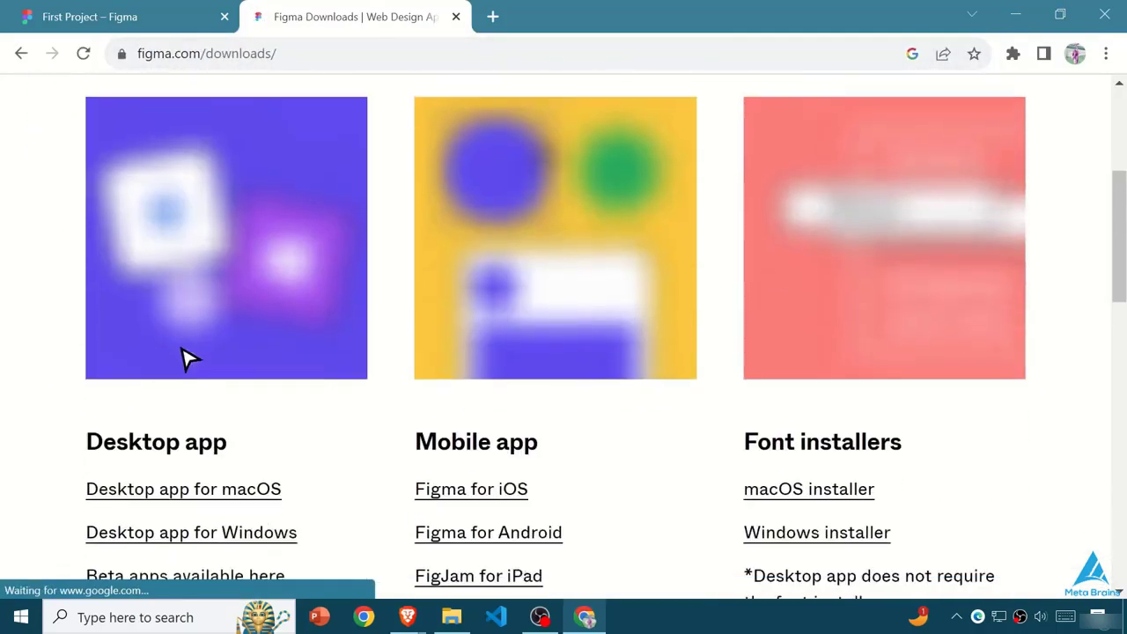
scroll(132, 497, down, 2)
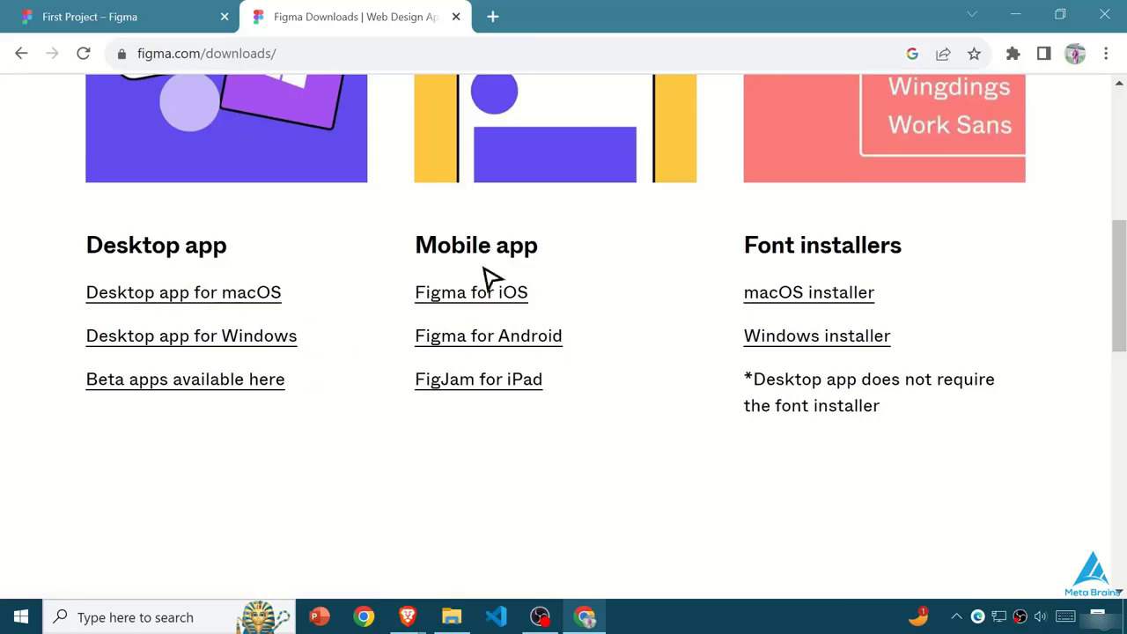
scroll(490, 278, down, 2)
click(145, 211)
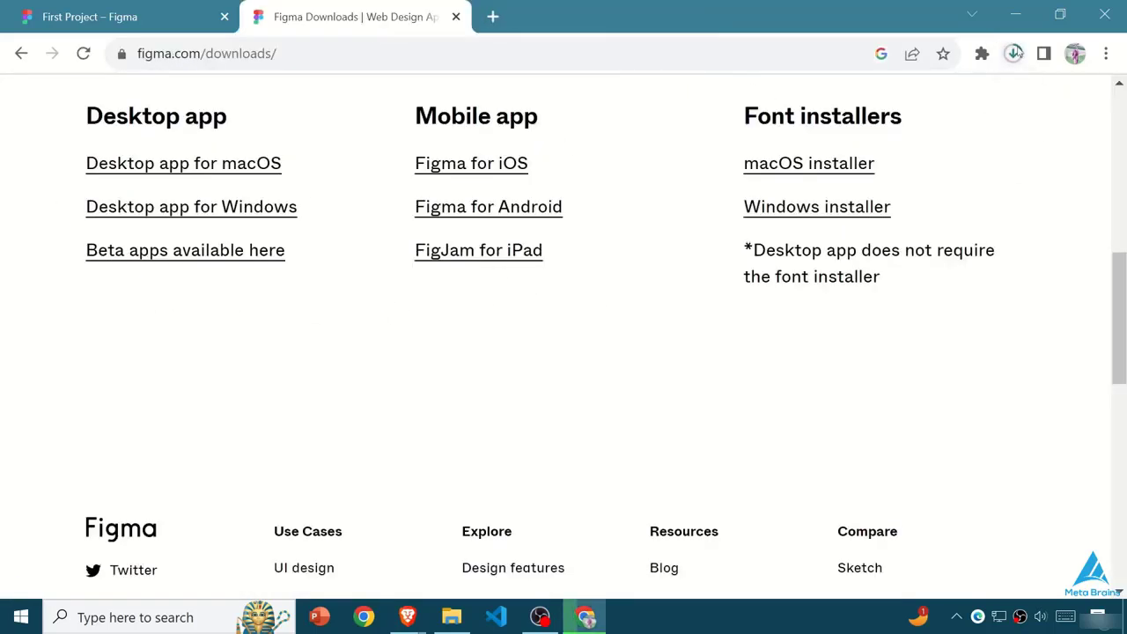
click(1014, 54)
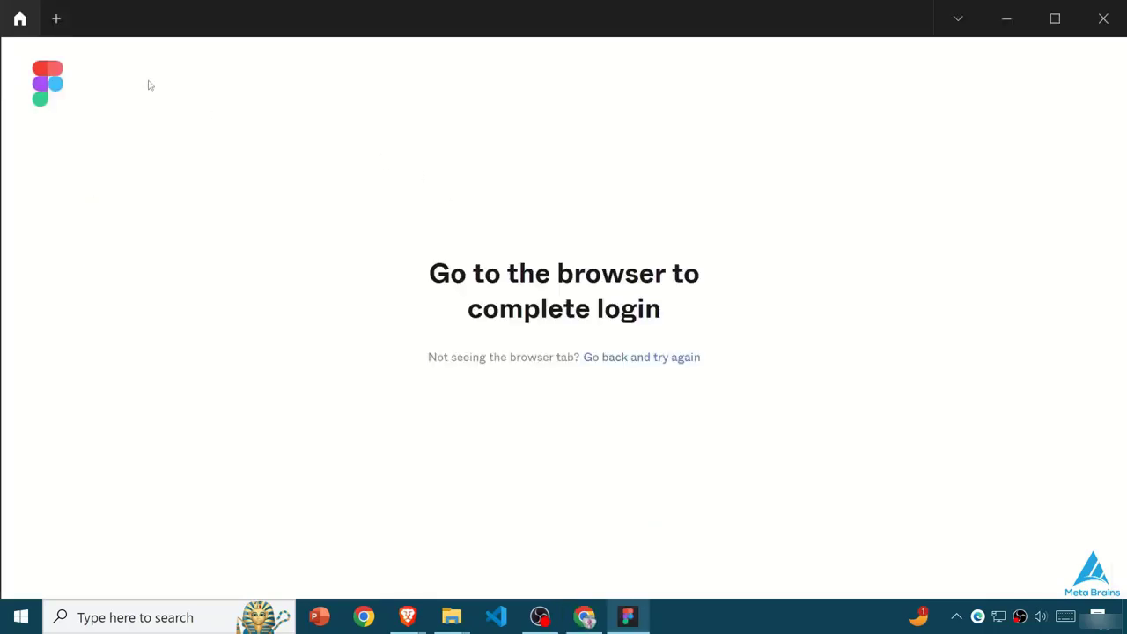
- Switch to Chrome and complete the Figma desktop app login by continuing with the existing Google account
click(590, 615)
click(578, 245)
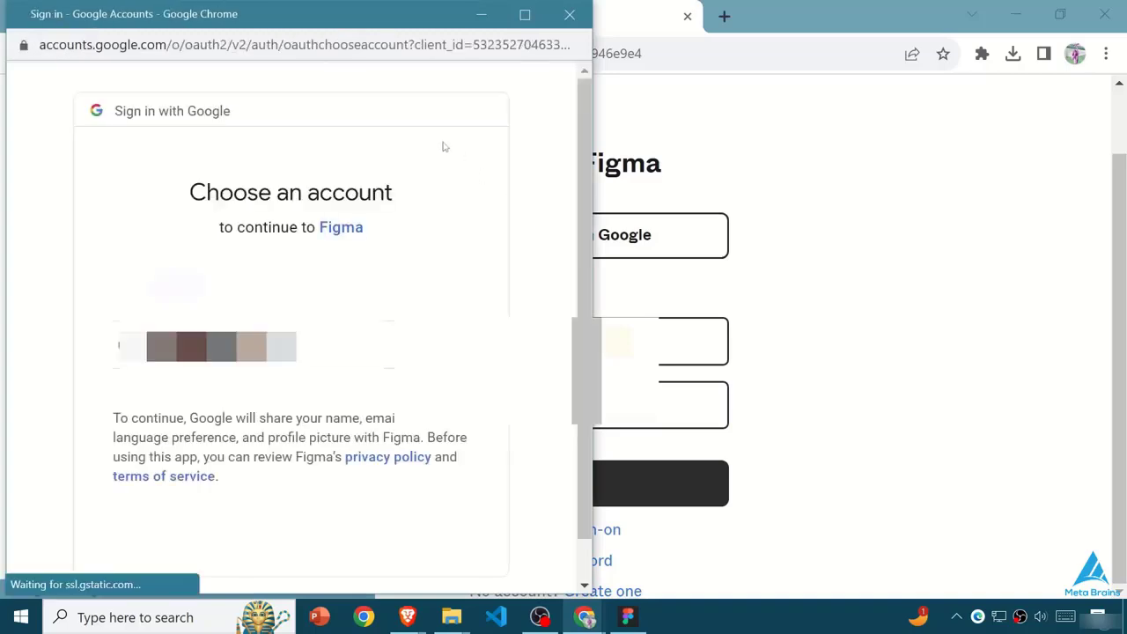
click(220, 291)
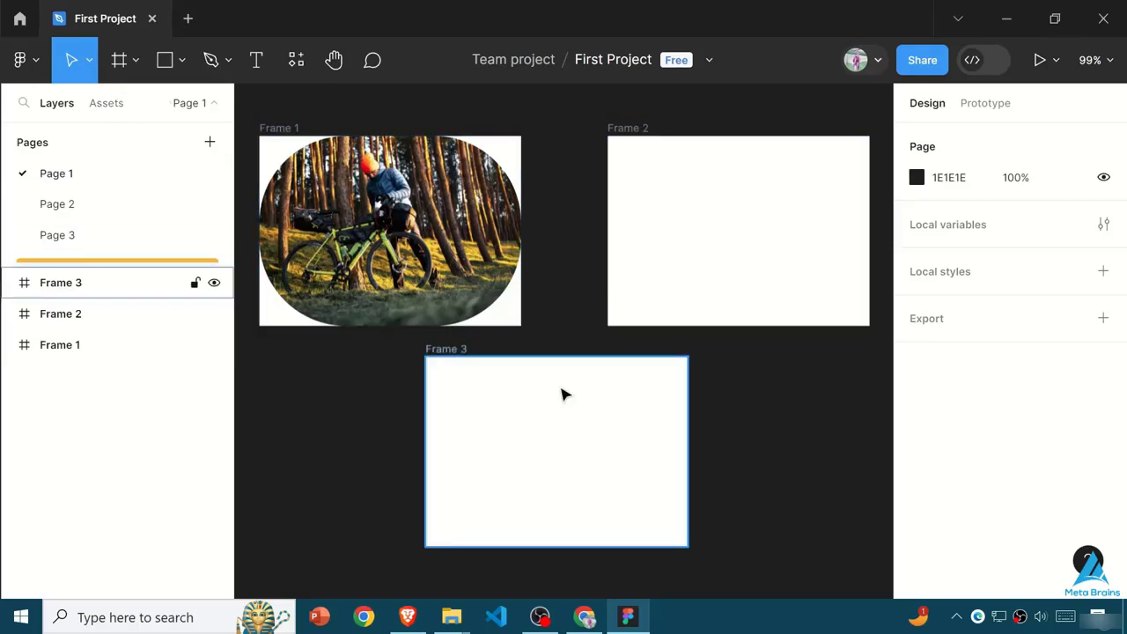
- Open a new file tab in the Figma desktop app and close it again
click(192, 19)
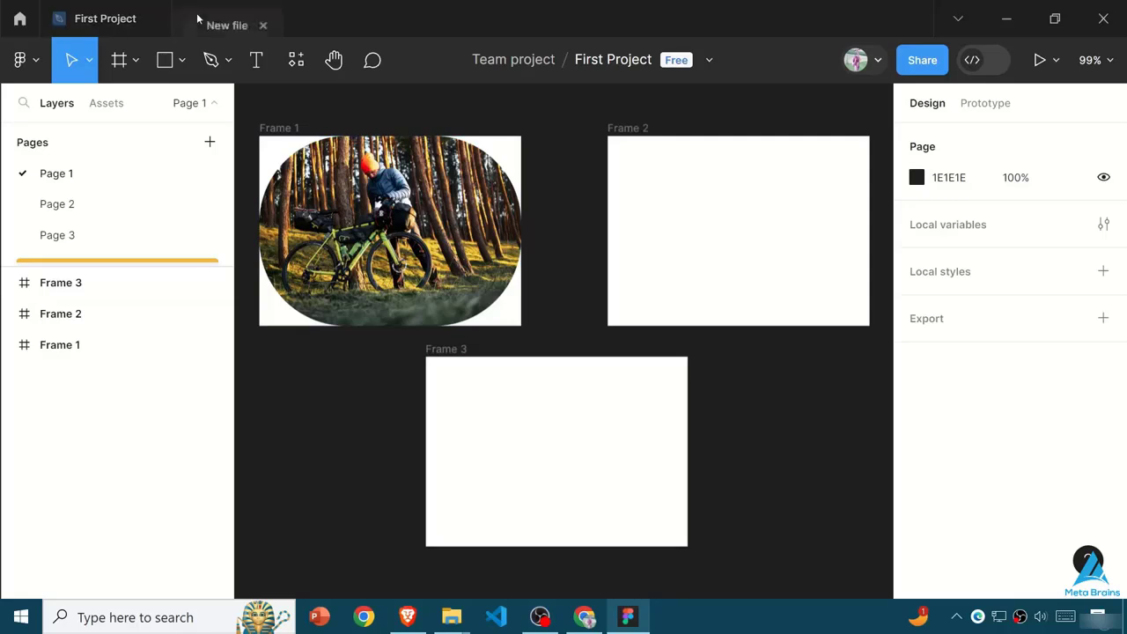
click(269, 17)
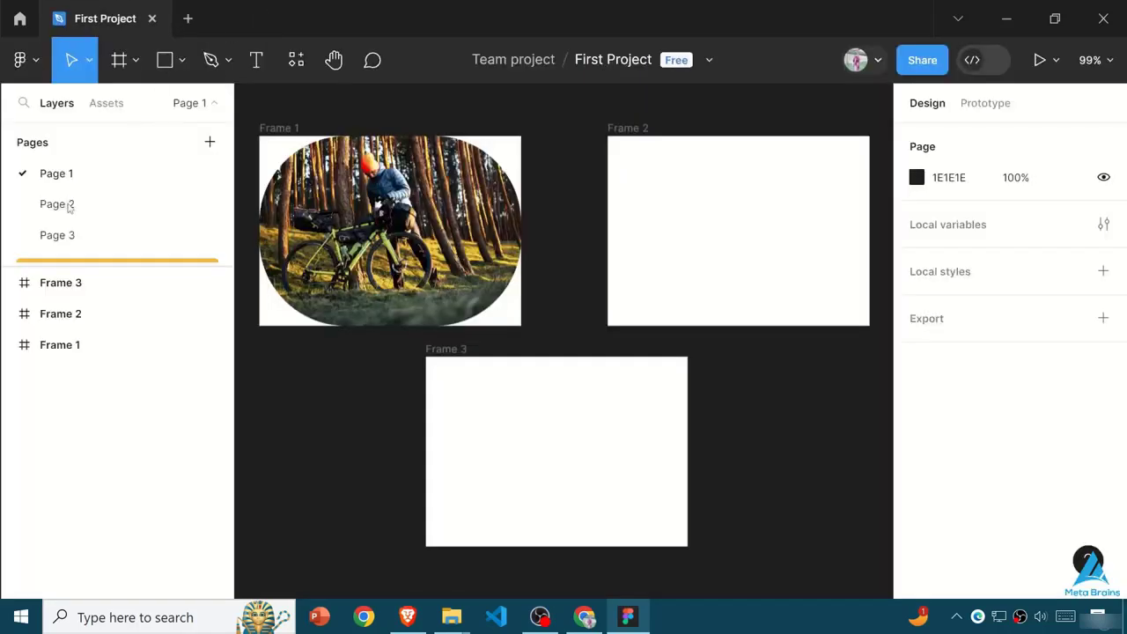
- View the other pages of First Project and return to Page 1
click(61, 236)
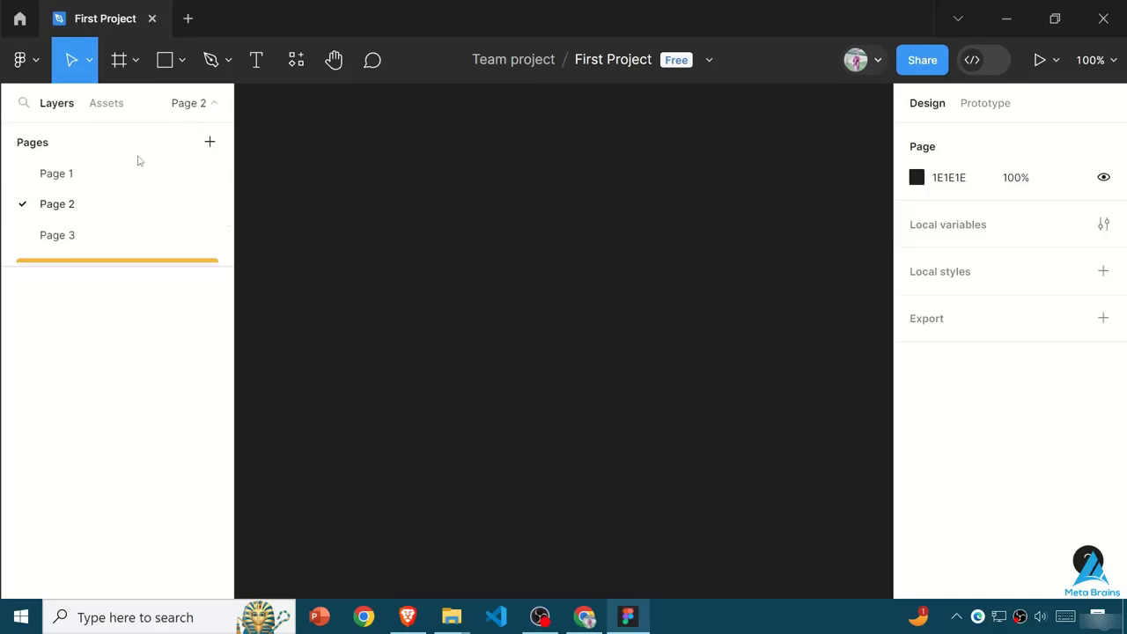
click(120, 180)
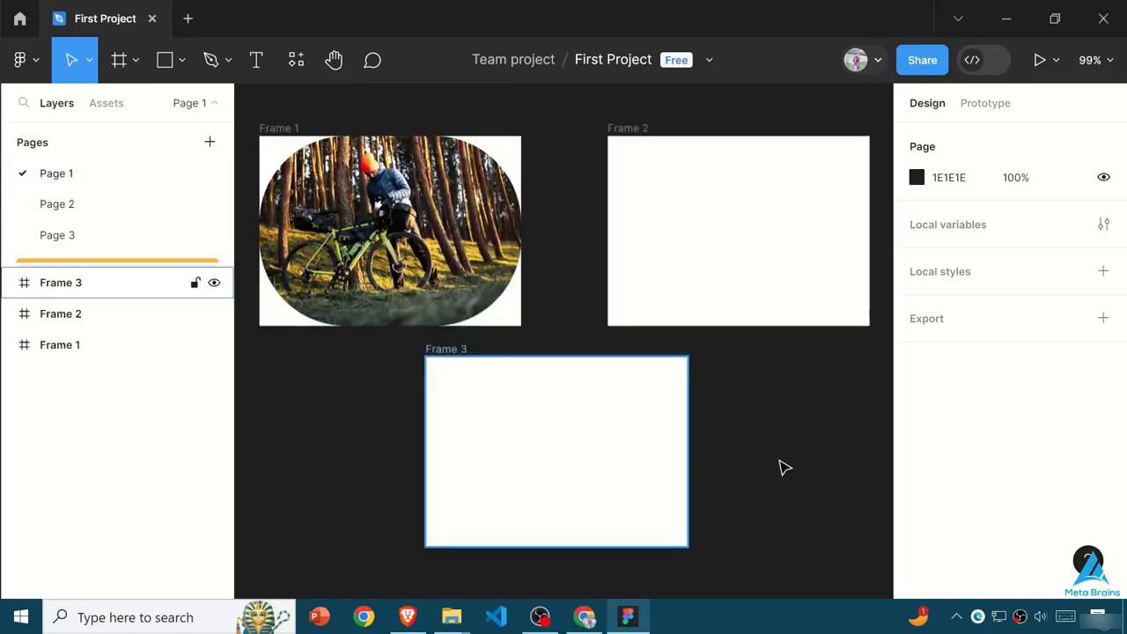
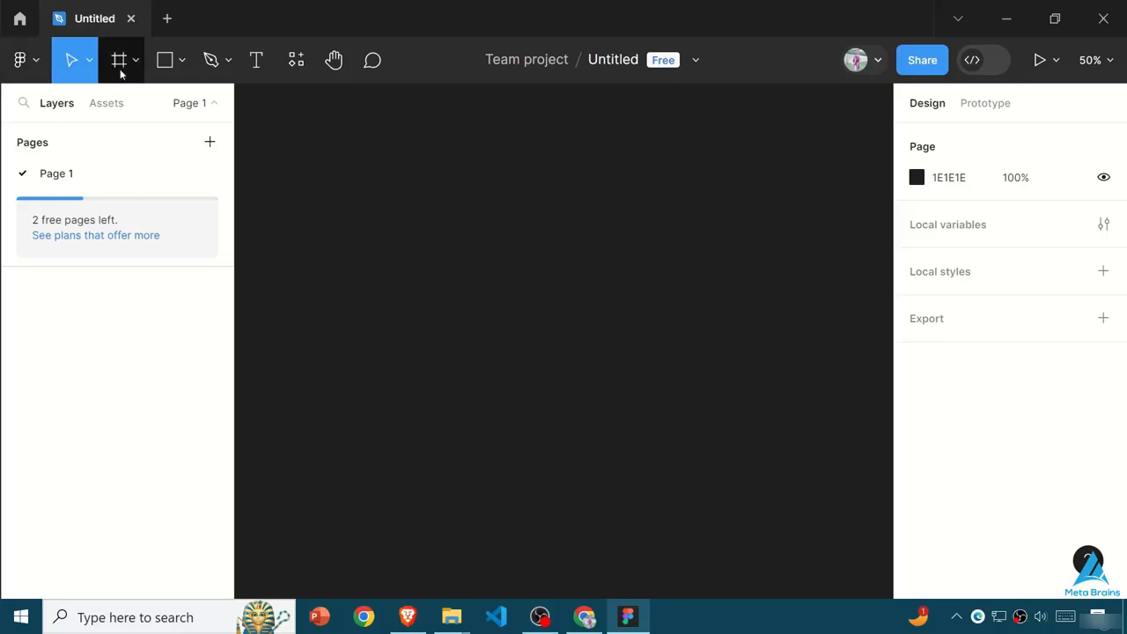
- Run the Builder.io - AI-Powered Figma to Code plugin from the recent plugins and open its Generate form
click(20, 59)
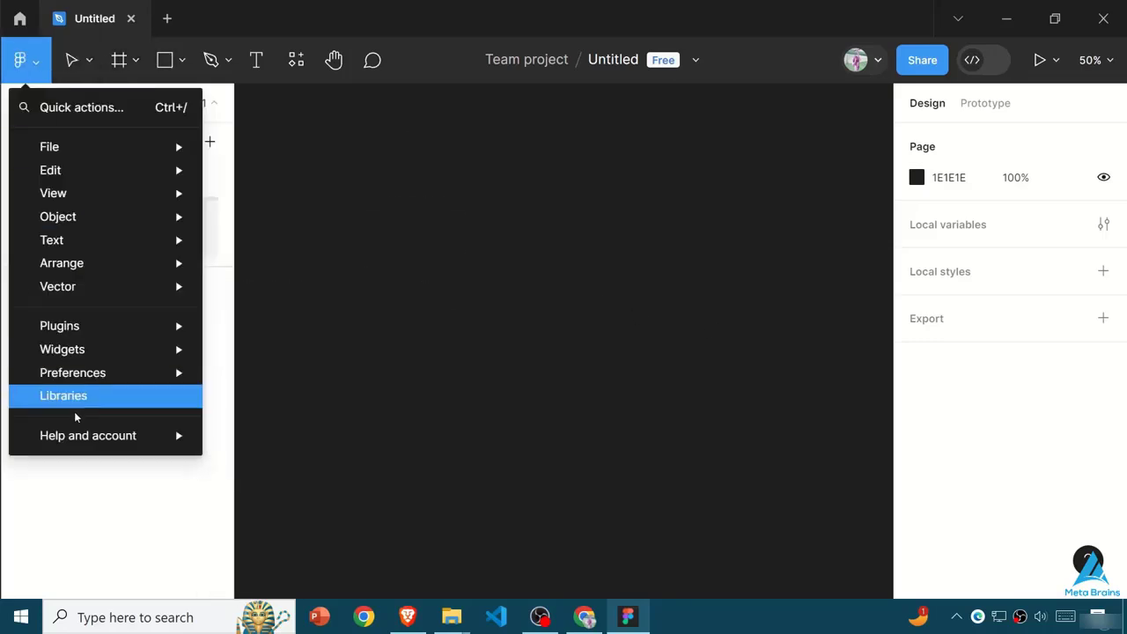
mouse_move(150, 374)
mouse_move(166, 328)
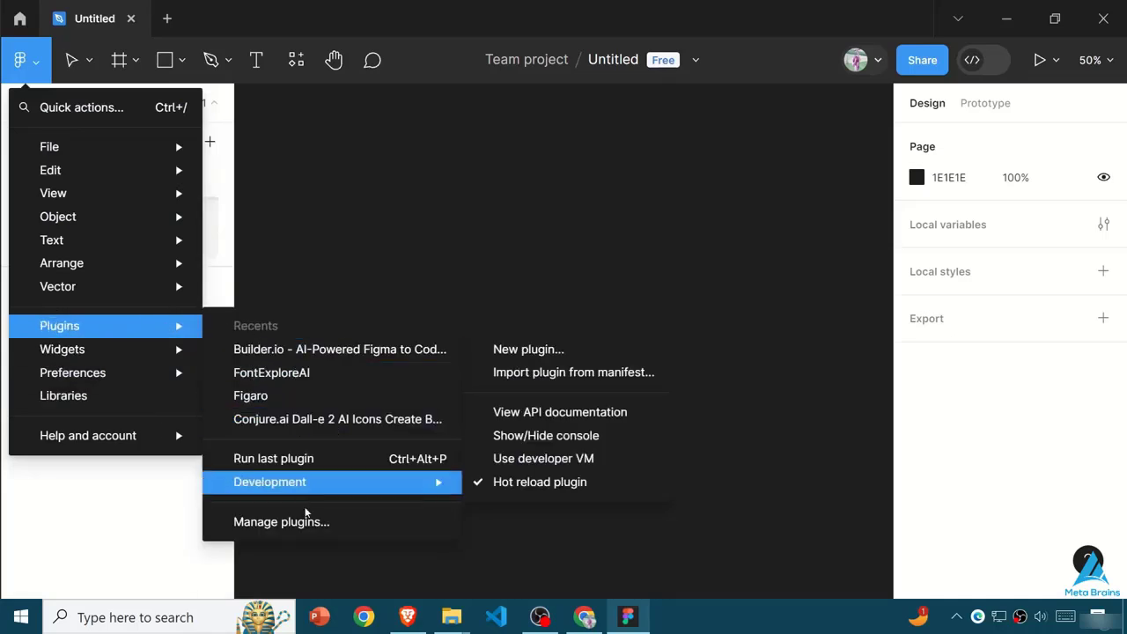
click(307, 61)
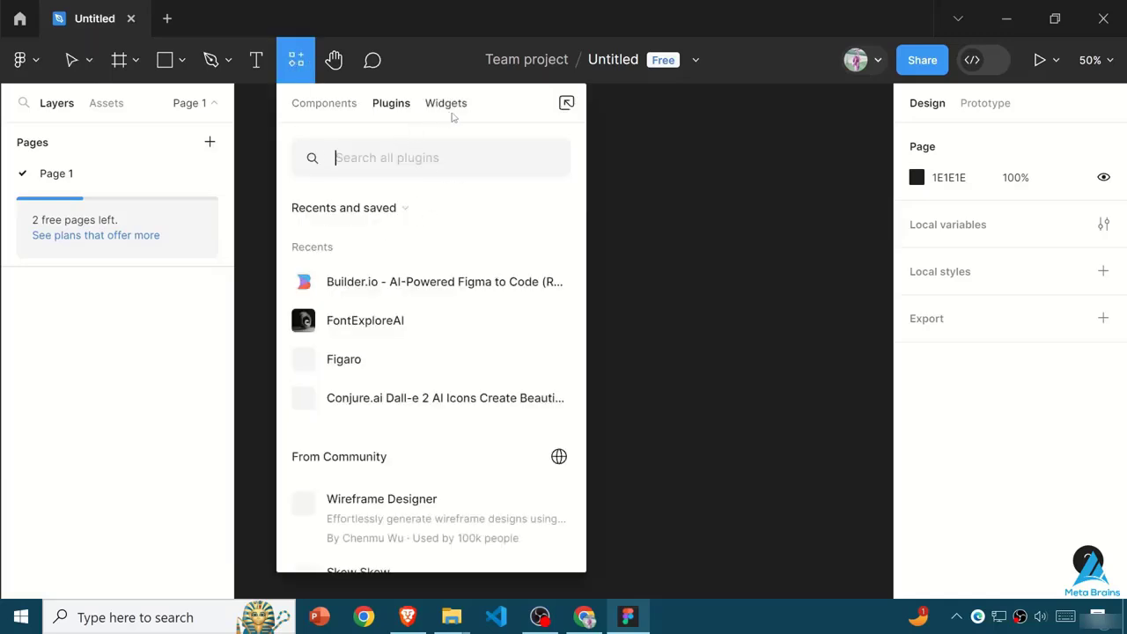
click(446, 109)
click(391, 113)
click(403, 282)
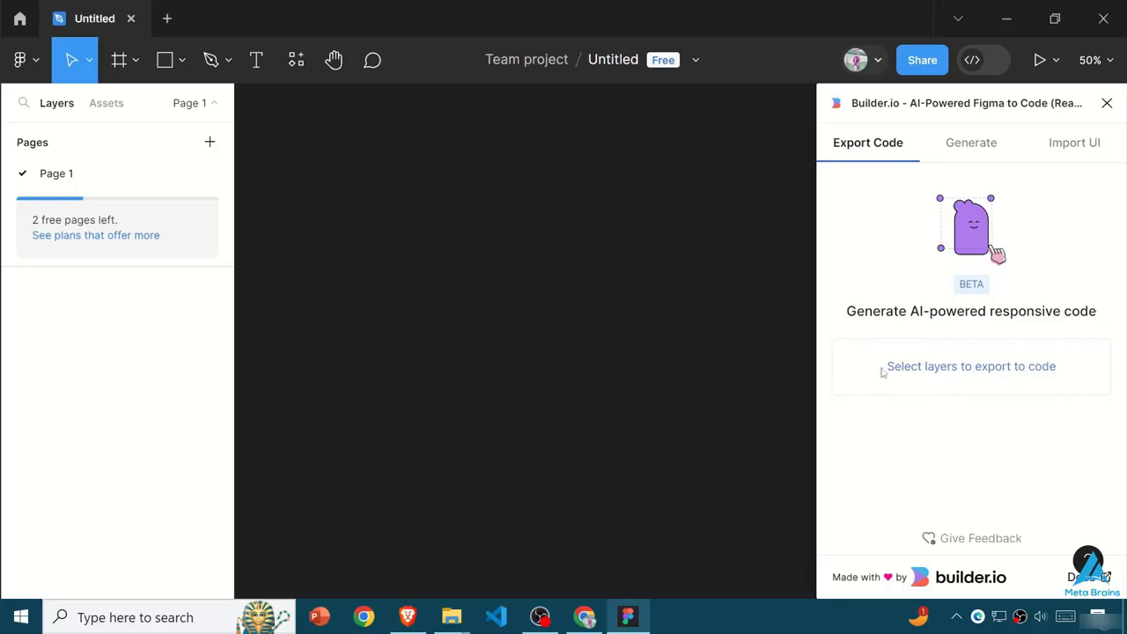
click(982, 142)
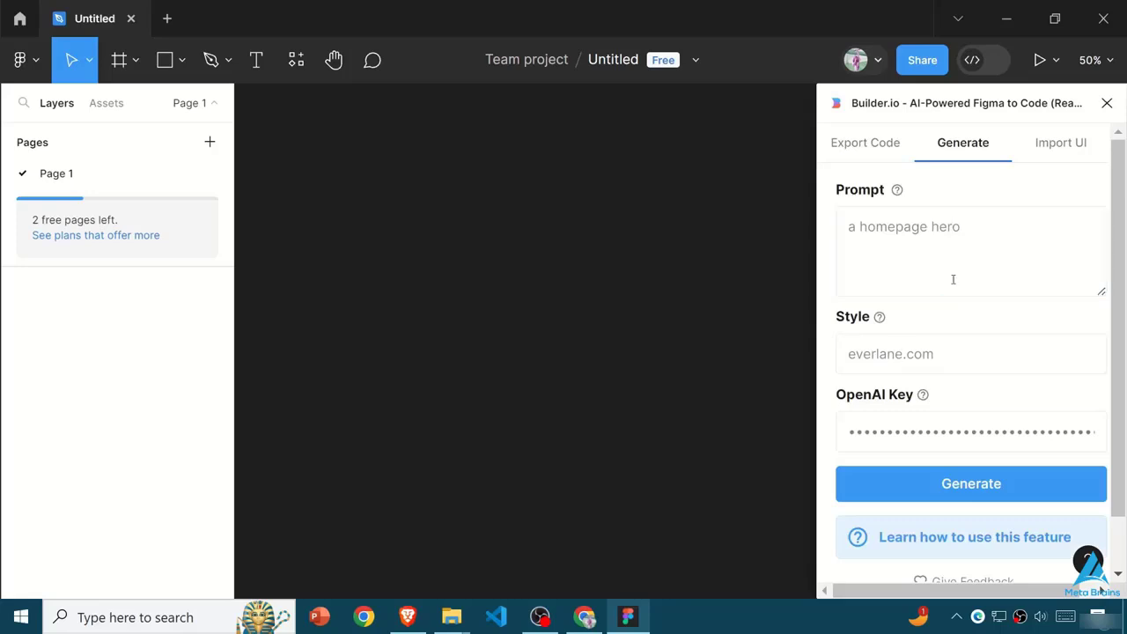
click(922, 250)
drag(963, 234, 850, 234)
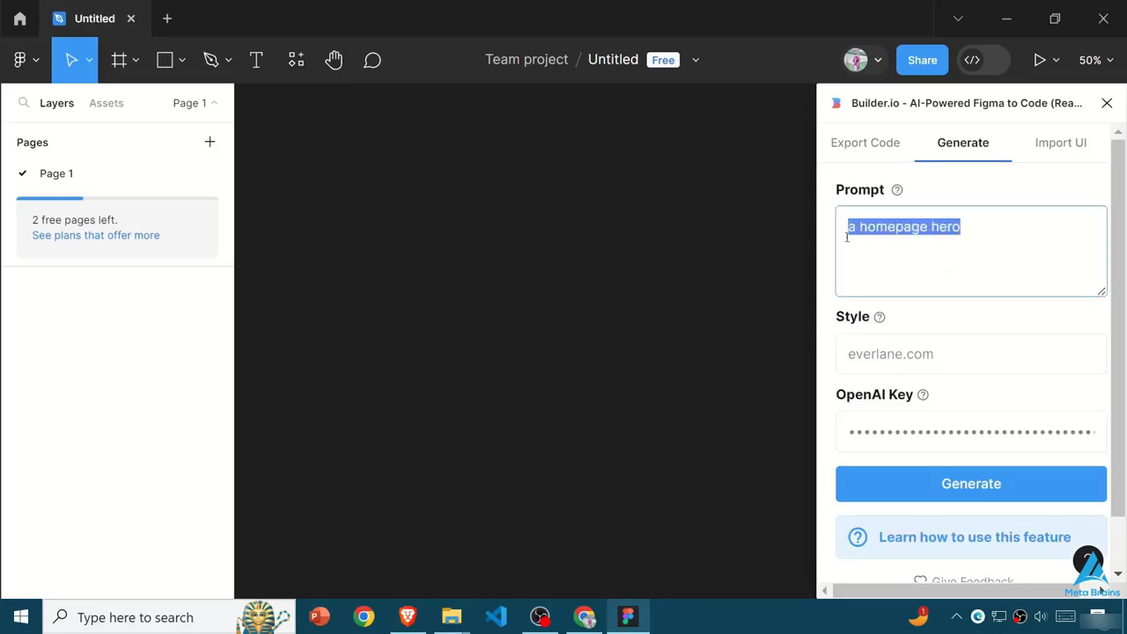
click(900, 252)
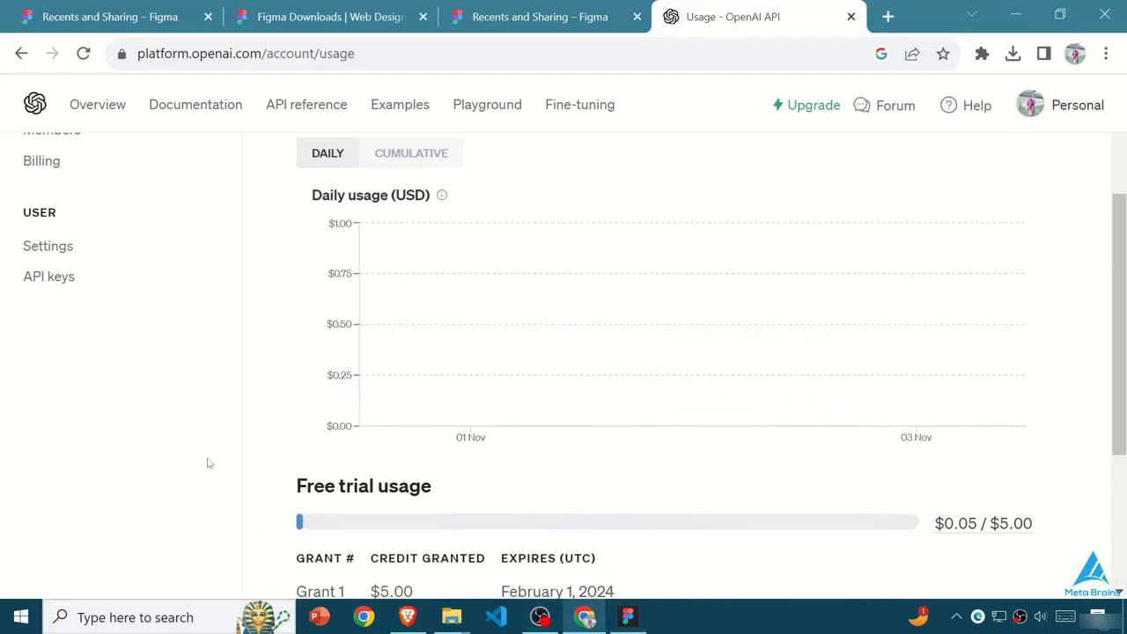
- Switch to Chrome, view the OpenAI account's API keys page, and open and cancel the creation of a new secret key
scroll(26, 441, up, 3)
click(50, 482)
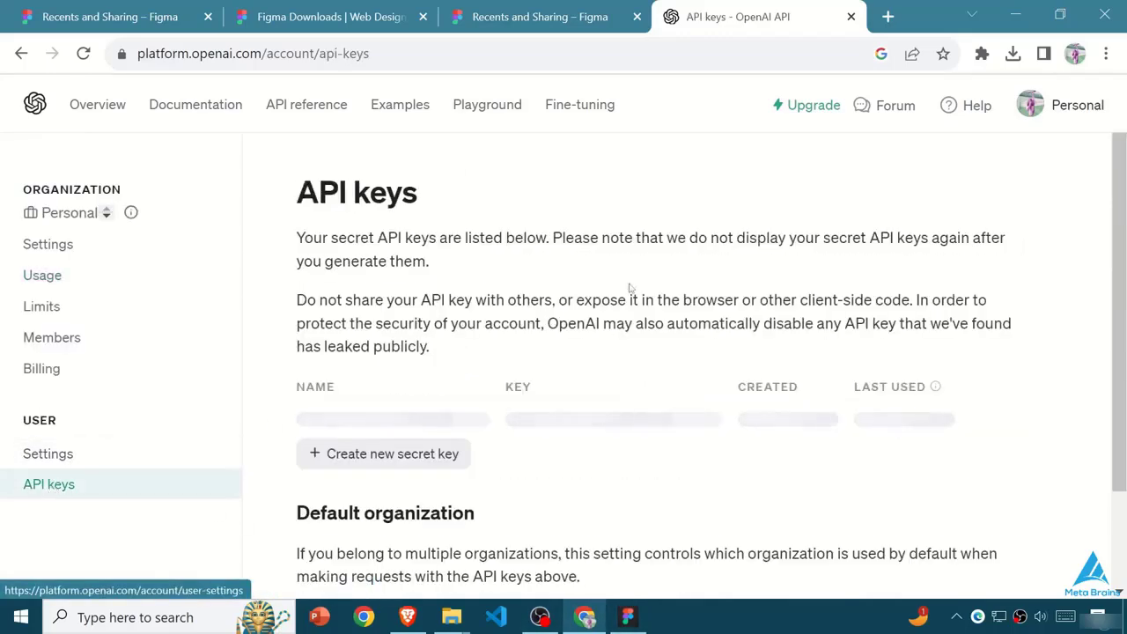
scroll(485, 496, down, 5)
scroll(449, 418, up, 3)
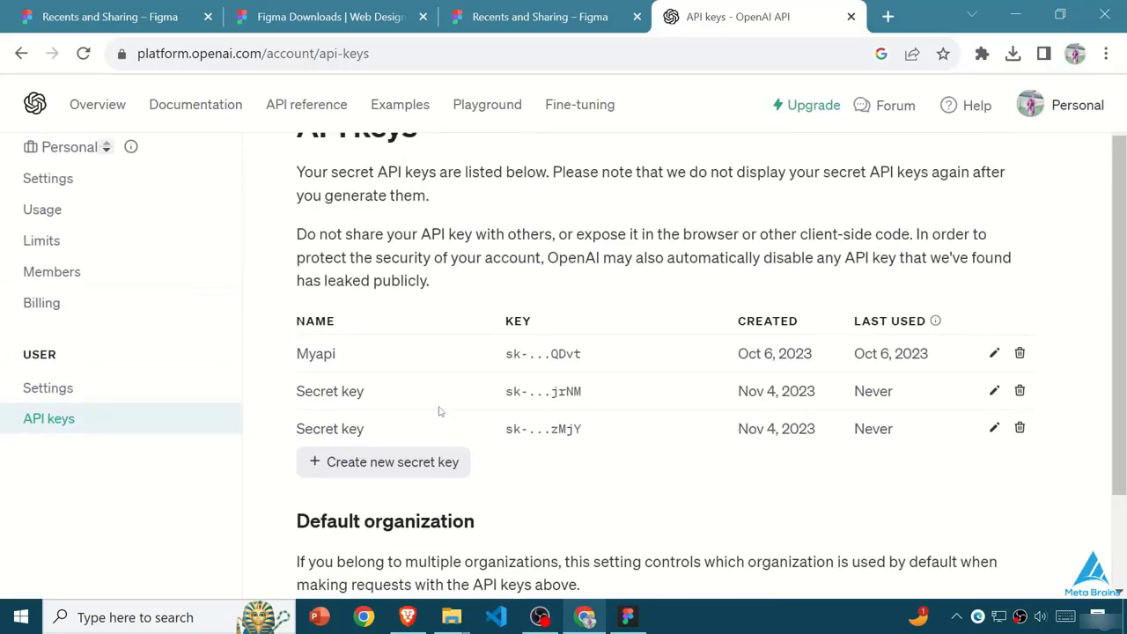
click(383, 461)
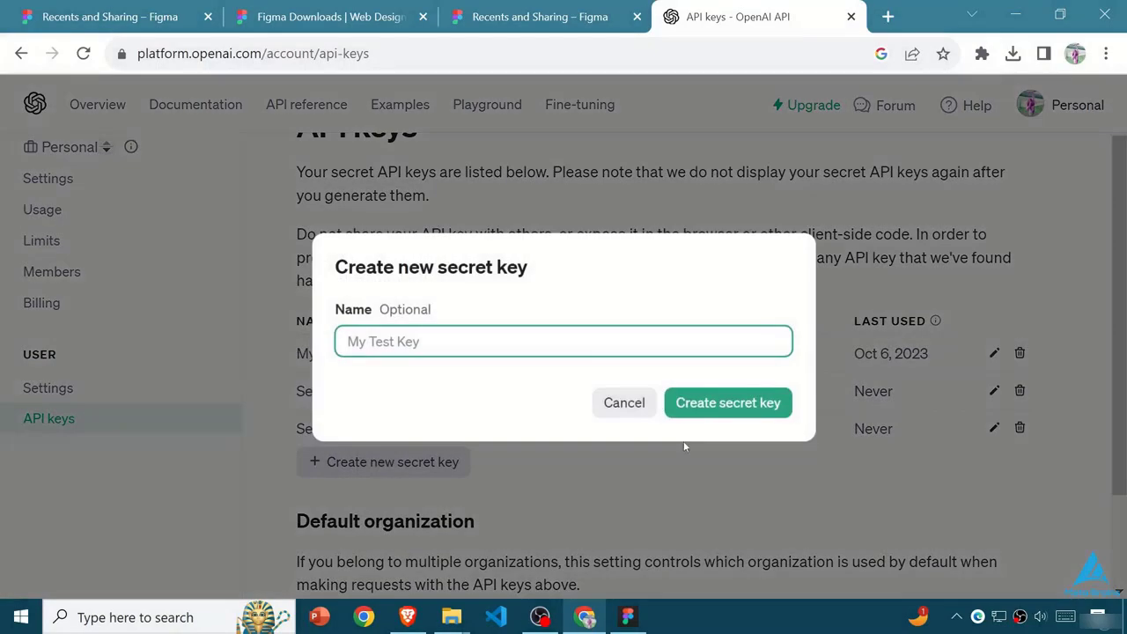
click(624, 403)
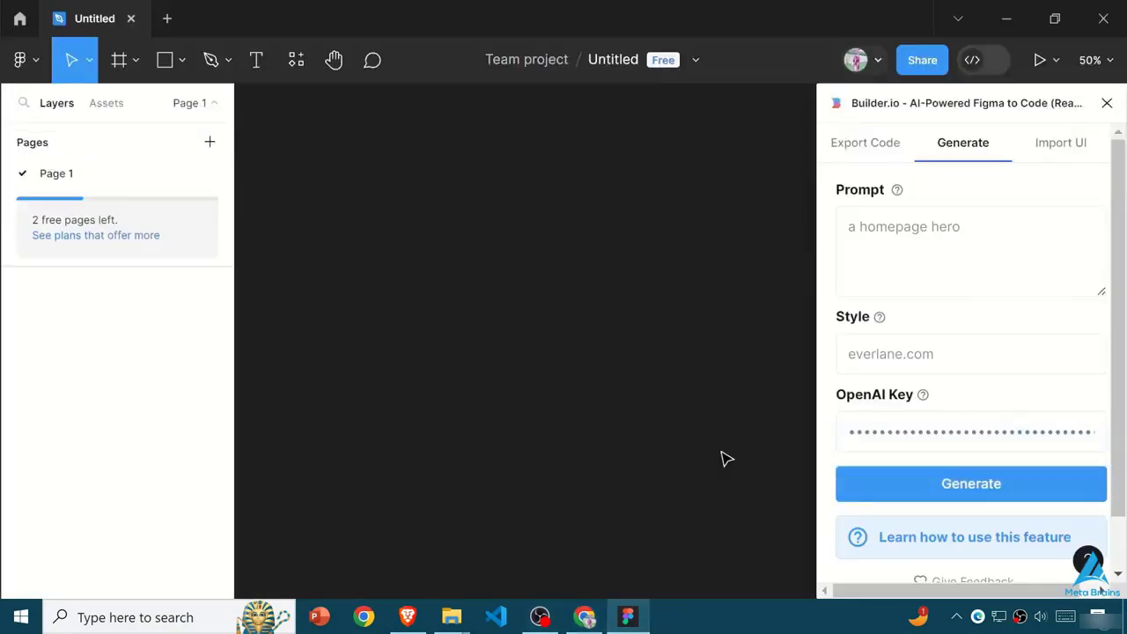
- Switch back to Figma and generate a Builder.io design with the prompt "a homepage hero" and the style everlane.com
click(926, 238)
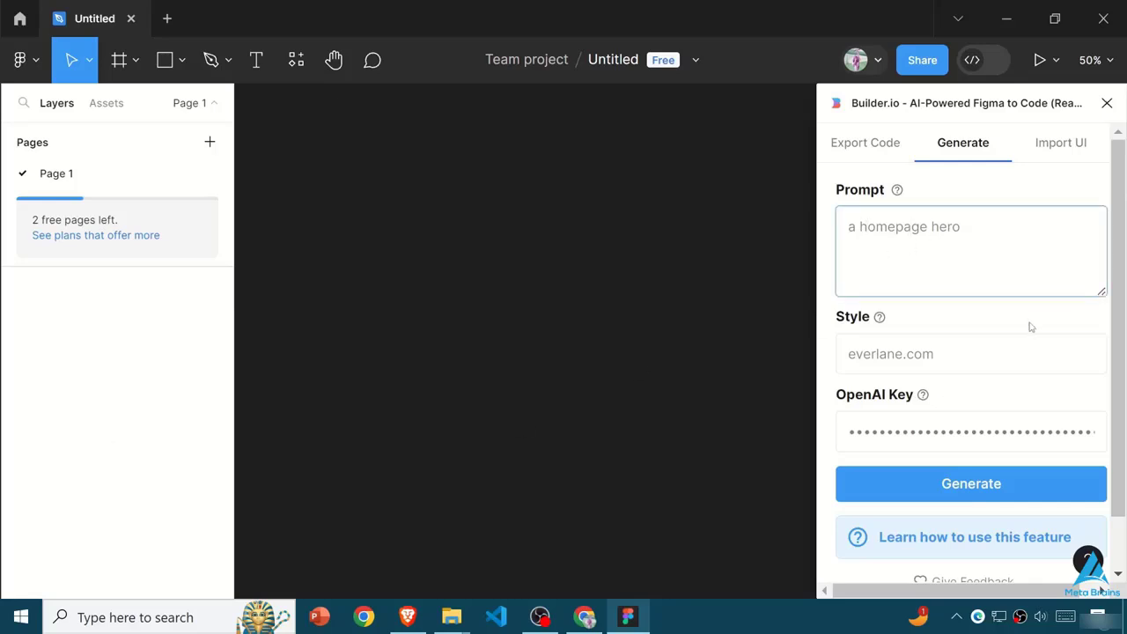
drag(953, 230, 847, 228)
drag(1027, 236, 850, 235)
click(958, 242)
drag(959, 240, 855, 229)
click(933, 309)
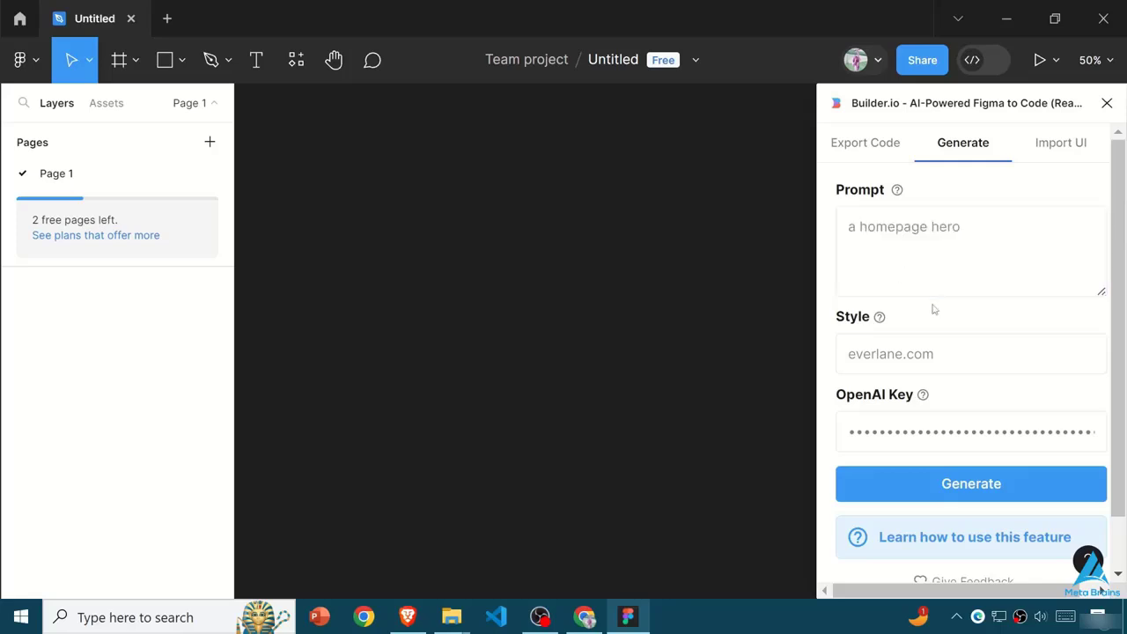
drag(967, 238, 848, 235)
click(904, 229)
click(868, 358)
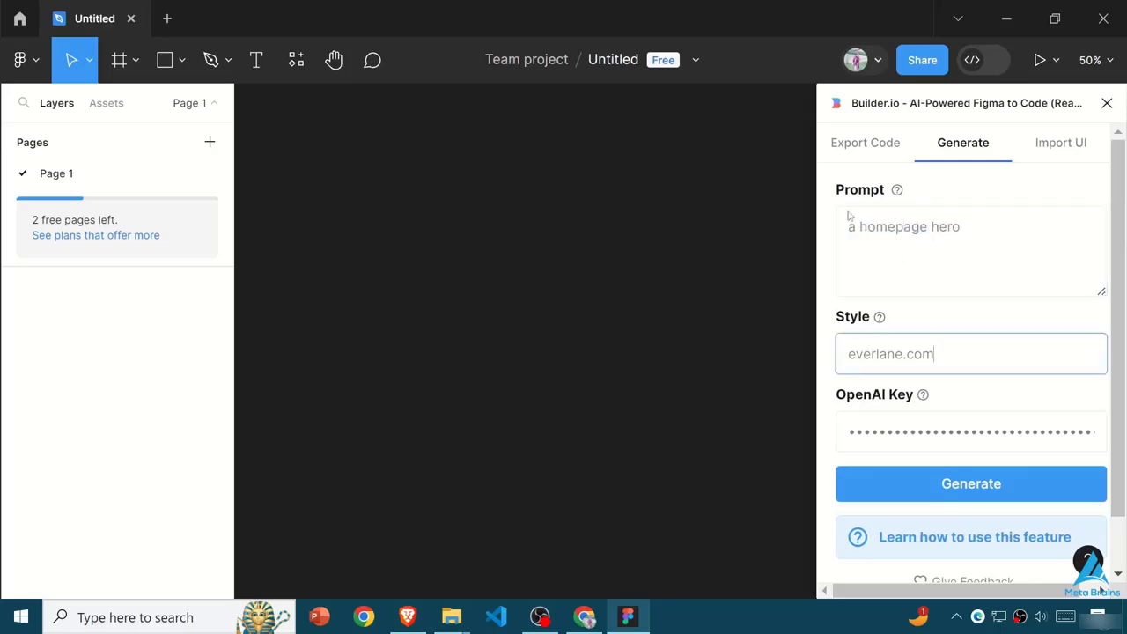
click(954, 490)
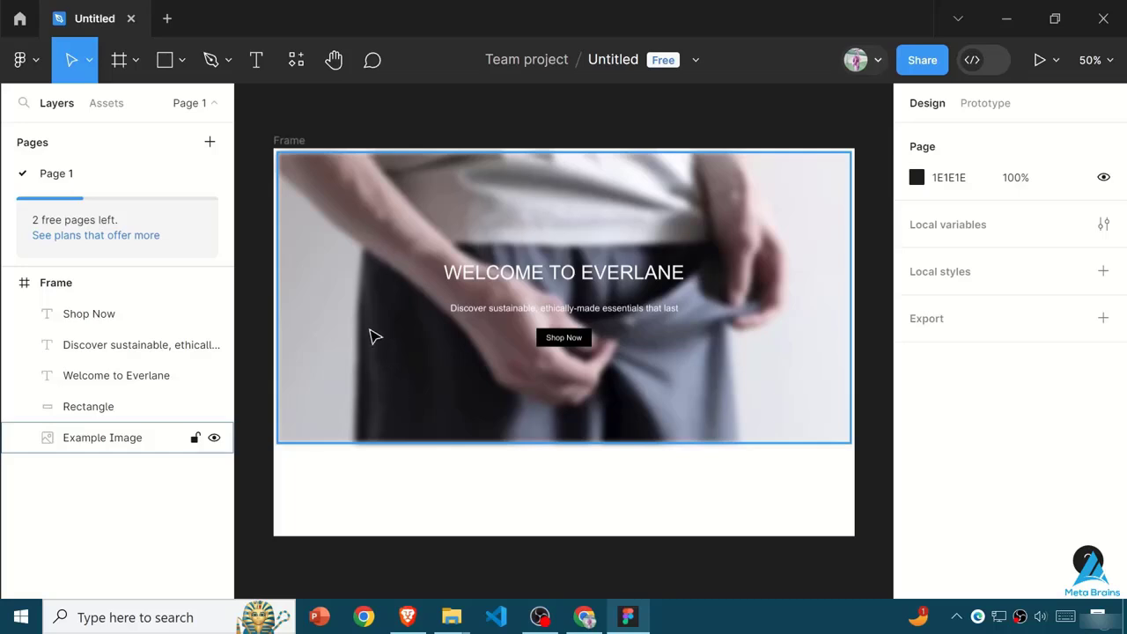
- Resize the example image in the generated frame to the frame's full width, 1200 × 602
click(278, 152)
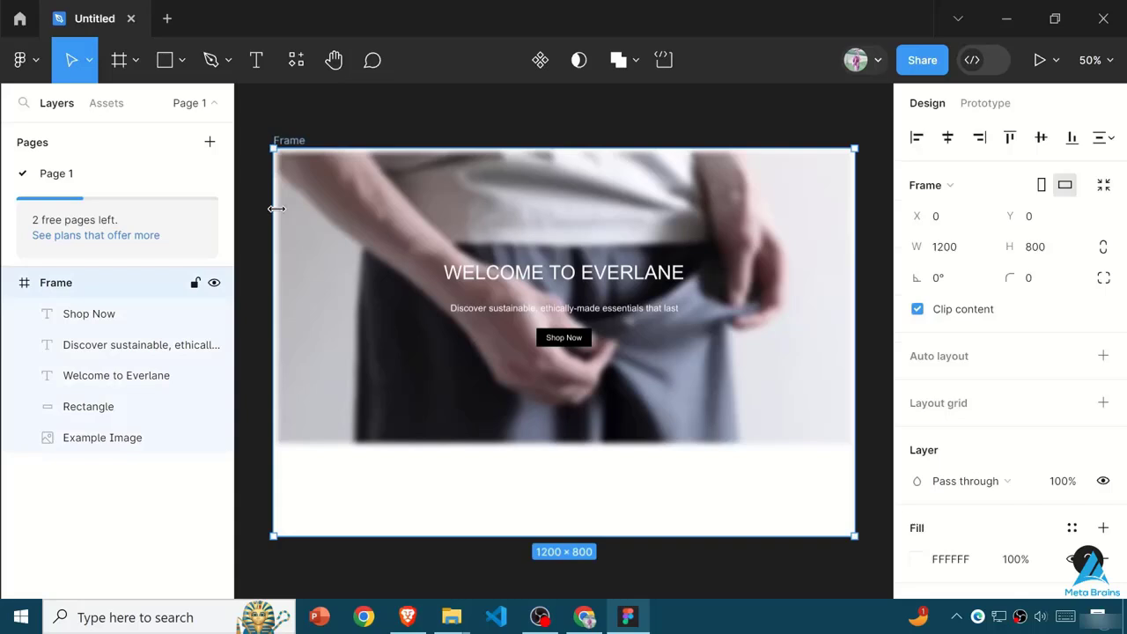
click(286, 438)
drag(282, 439, 273, 441)
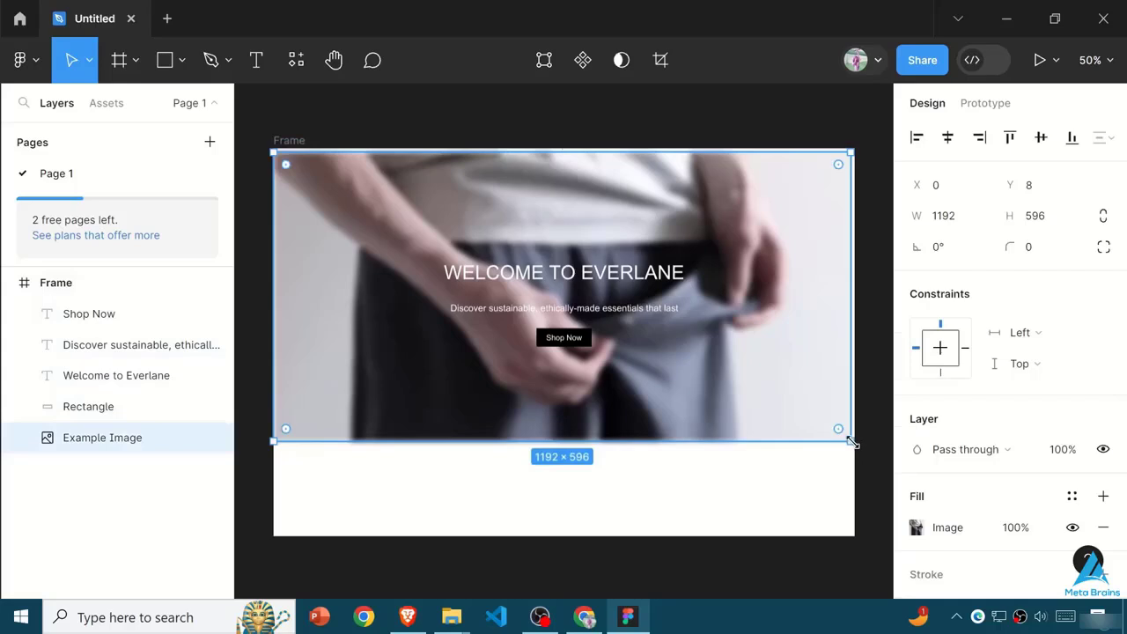
drag(855, 446, 858, 448)
click(710, 492)
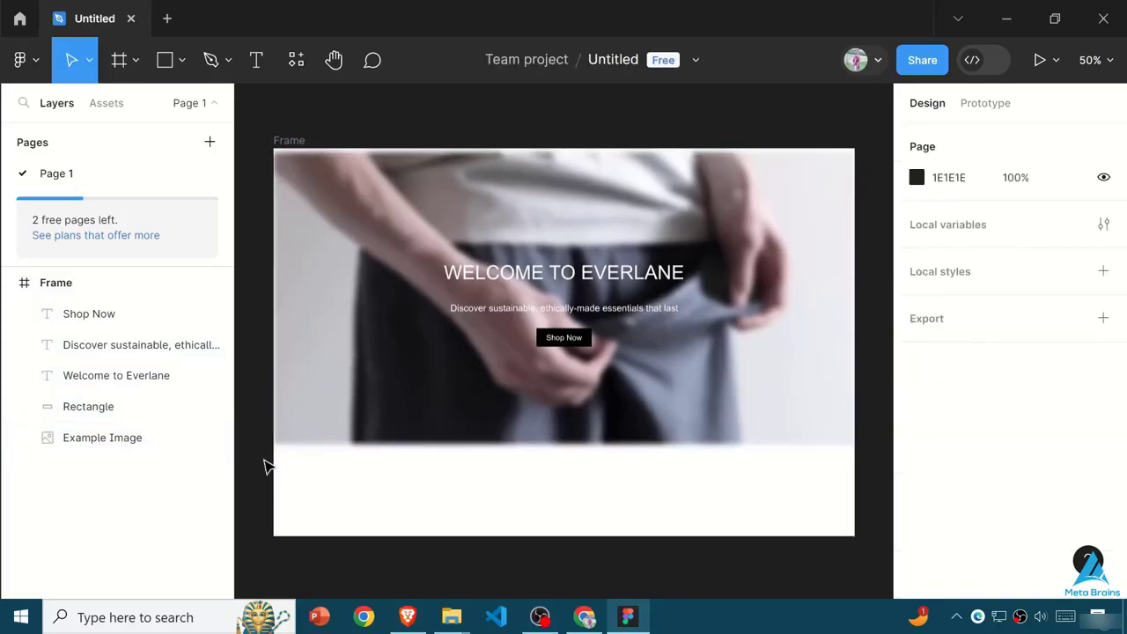
- Recolor the Shop Now button red, and in the headline make WELCOME black and EVERLANE red
click(746, 279)
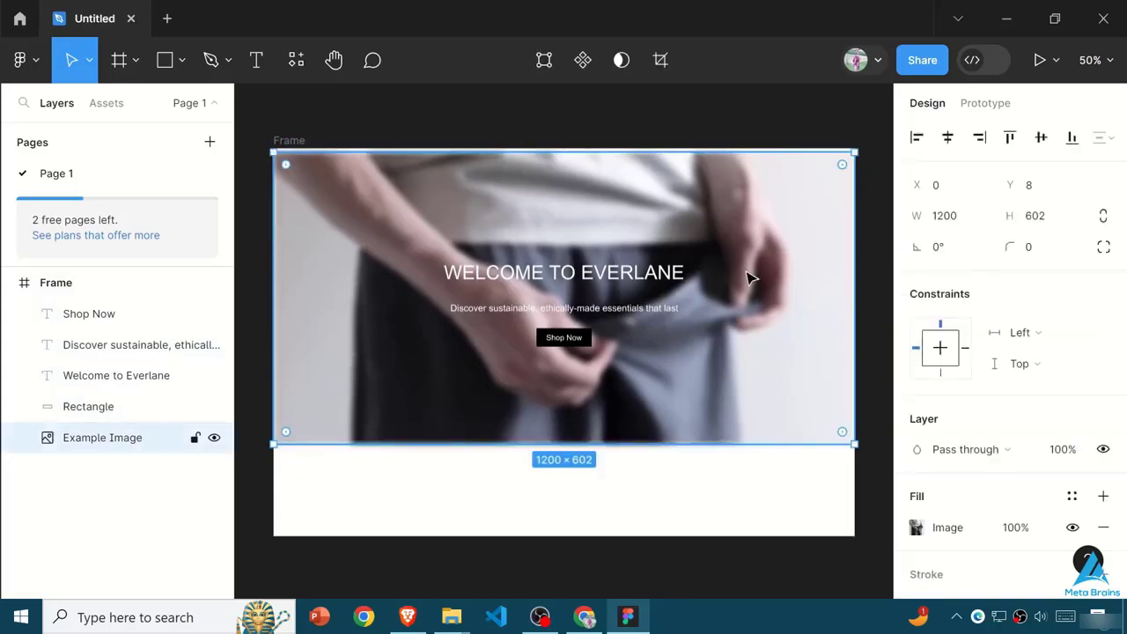
scroll(971, 402, down, 4)
scroll(971, 402, up, 1)
click(532, 342)
click(581, 273)
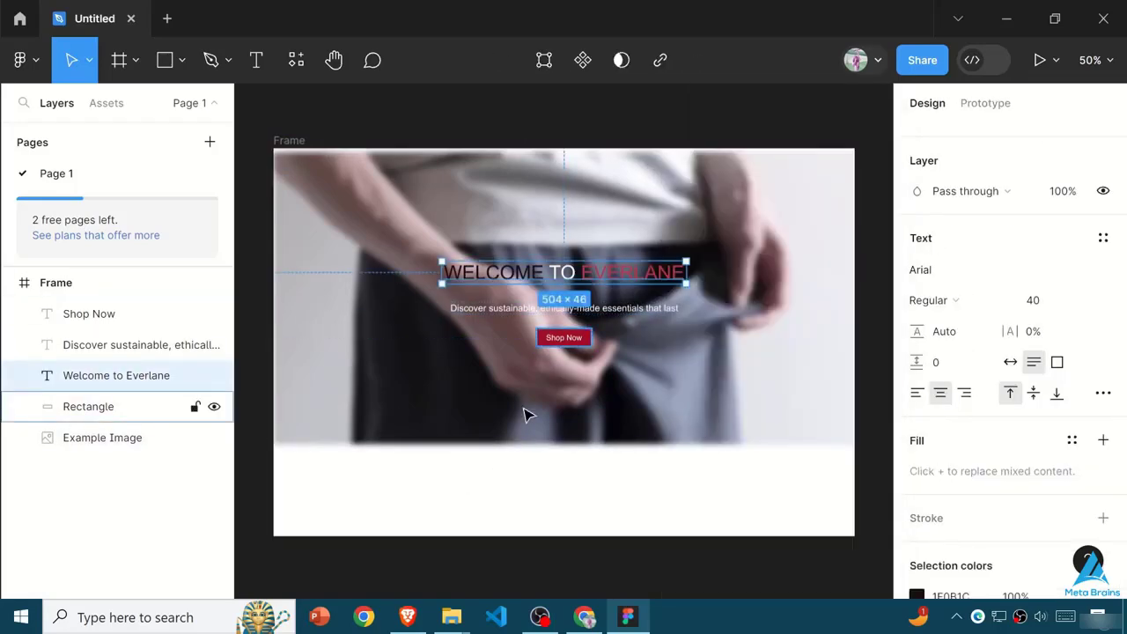
double_click(563, 308)
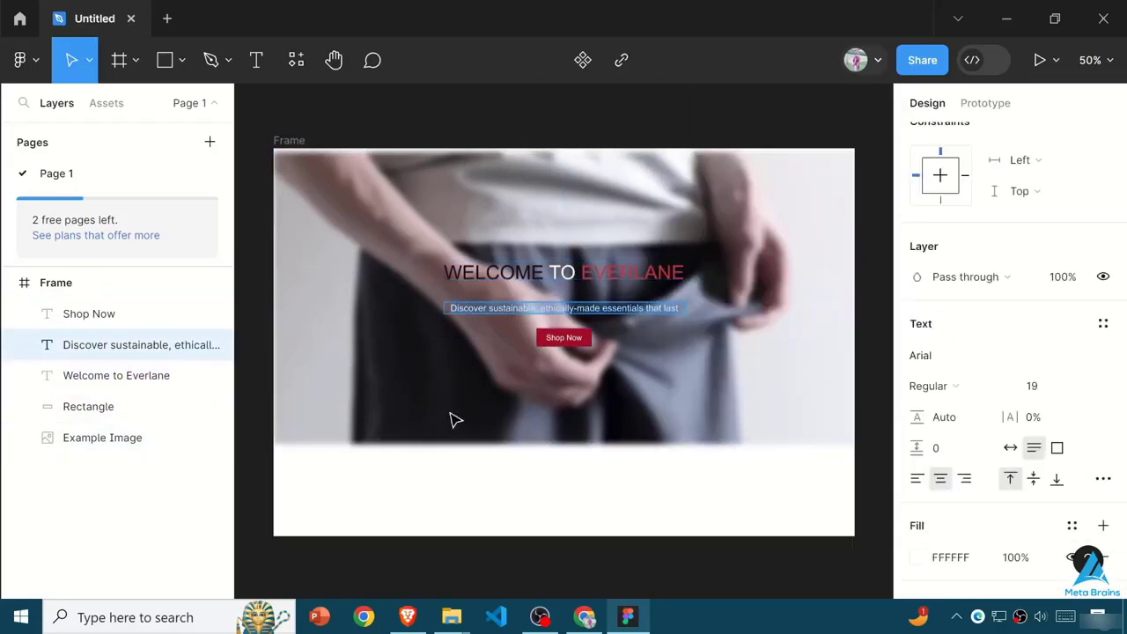
- Stretch the example image to fill the 1200 × 800 frame and set its layer blur to 1
click(453, 420)
drag(565, 444, 569, 535)
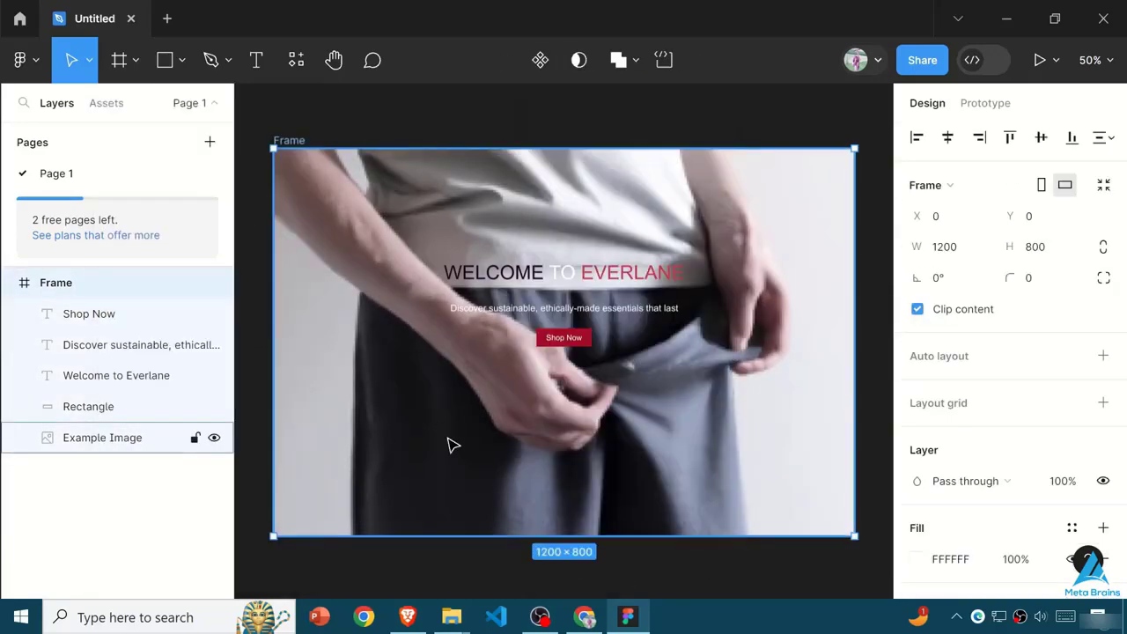
- Delete the generated Everlane frame and run the Builder.io plugin again
key(Delete)
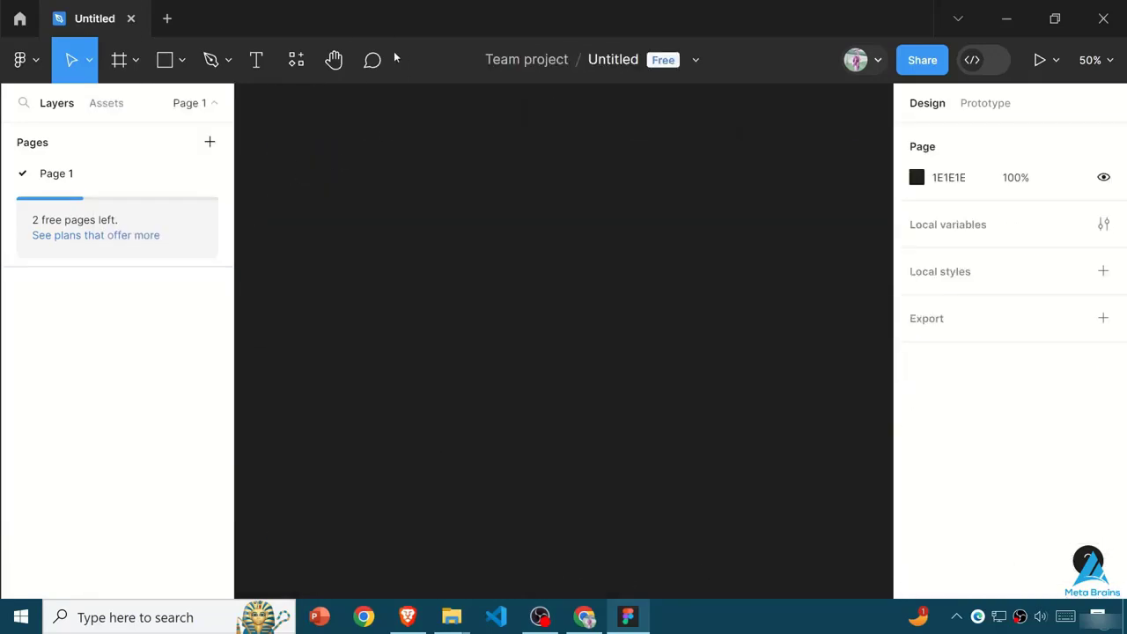
click(296, 59)
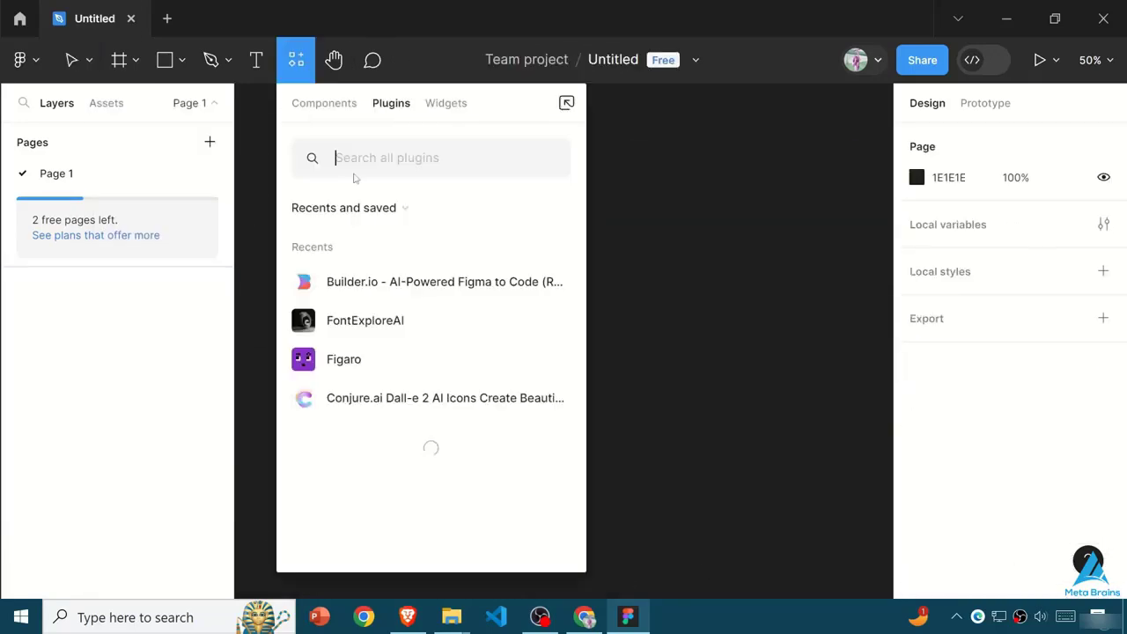
click(373, 283)
- Generate designs with the prompt "a login form page for an app streams podcasts." and the style spotify.com
text(ify.com)
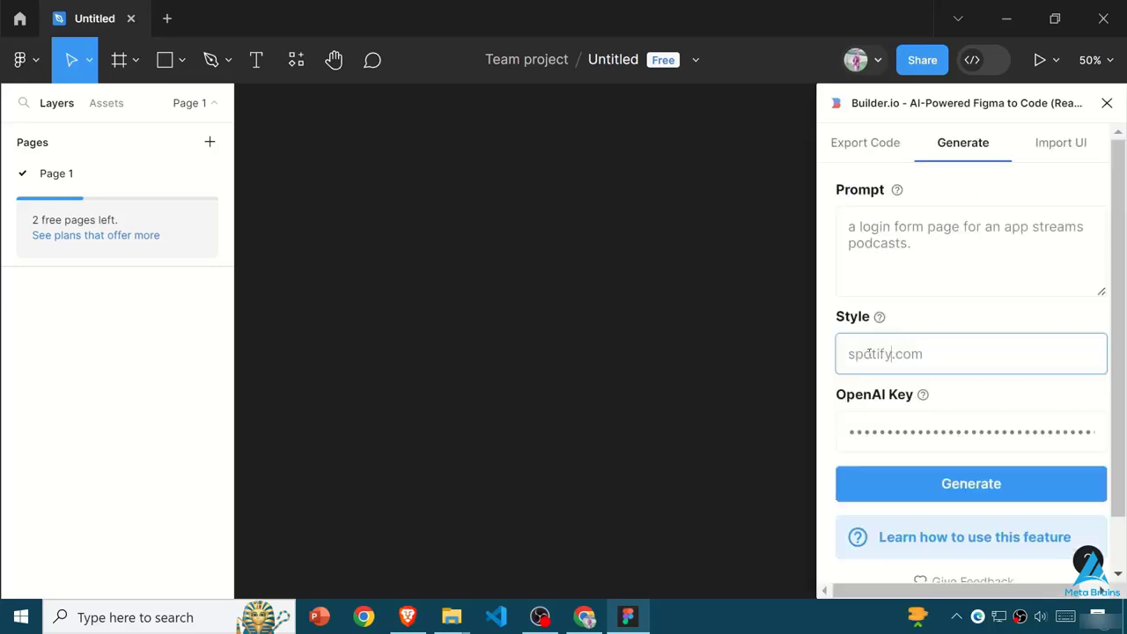
click(1041, 494)
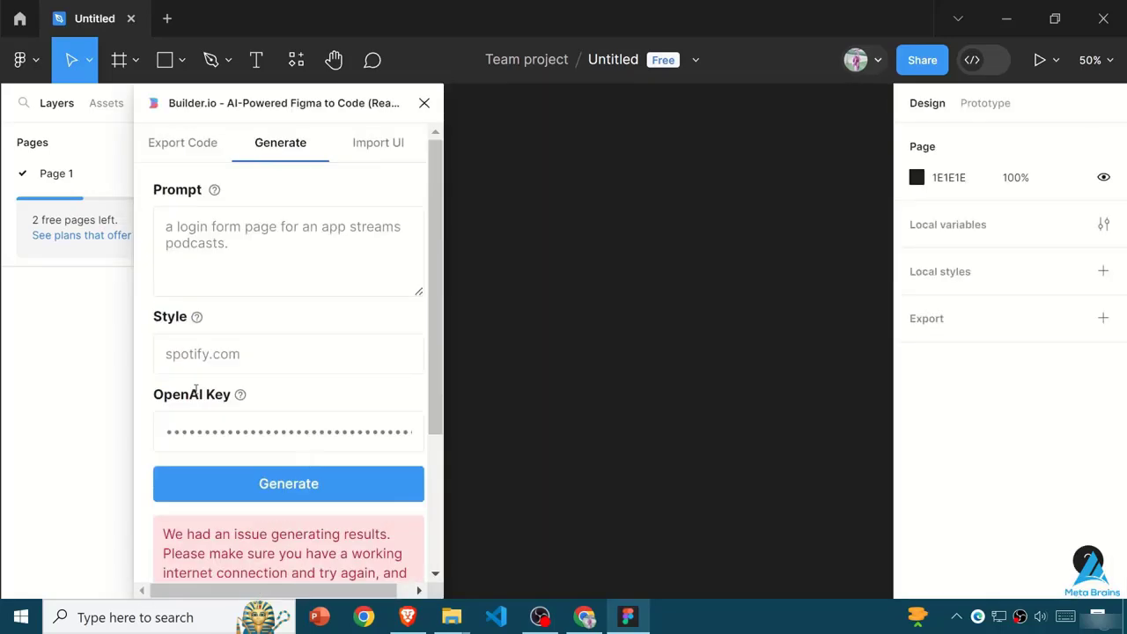
click(678, 310)
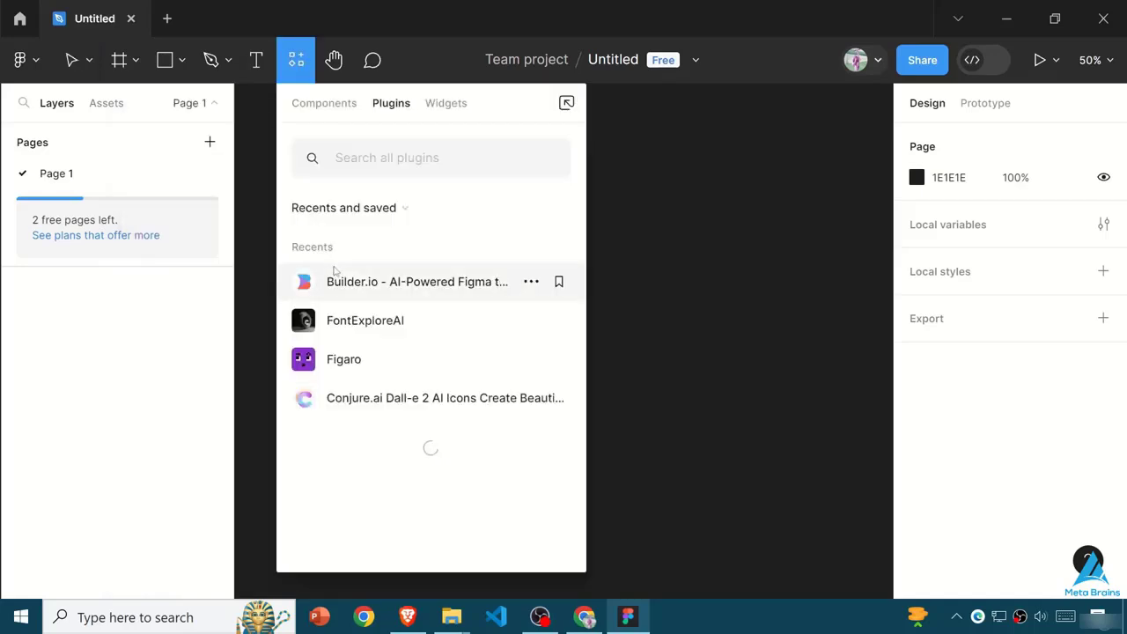
- Regenerate with the prompt "A Login form page for an app stream podcasts." and insert the black Podcast App Login design
click(334, 275)
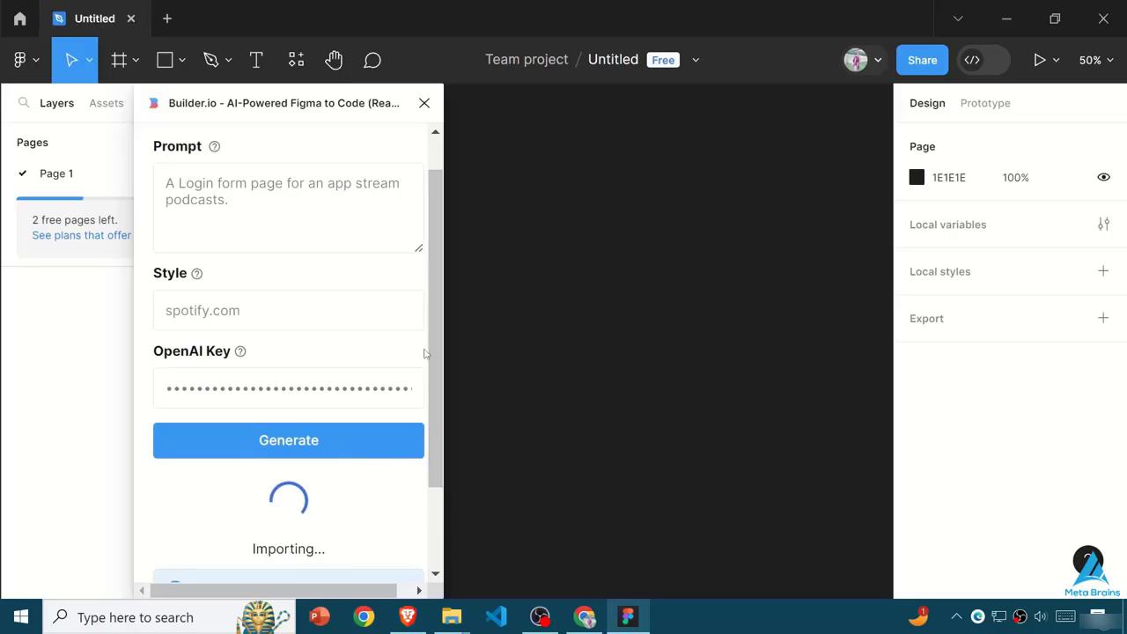
scroll(433, 418, down, 2)
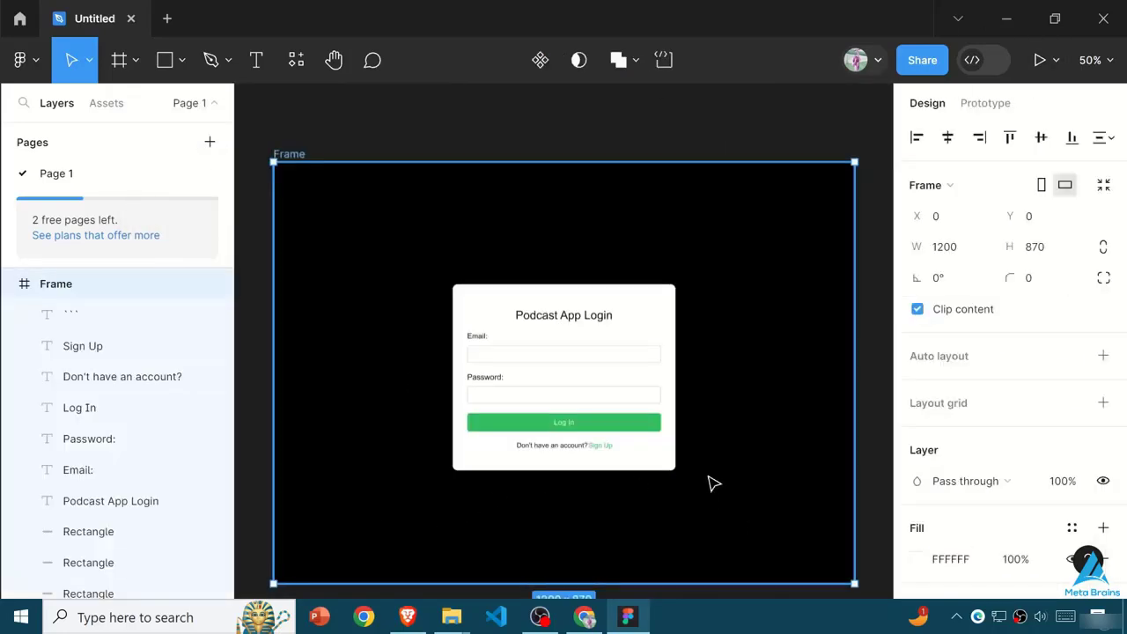
scroll(694, 524, down, 1)
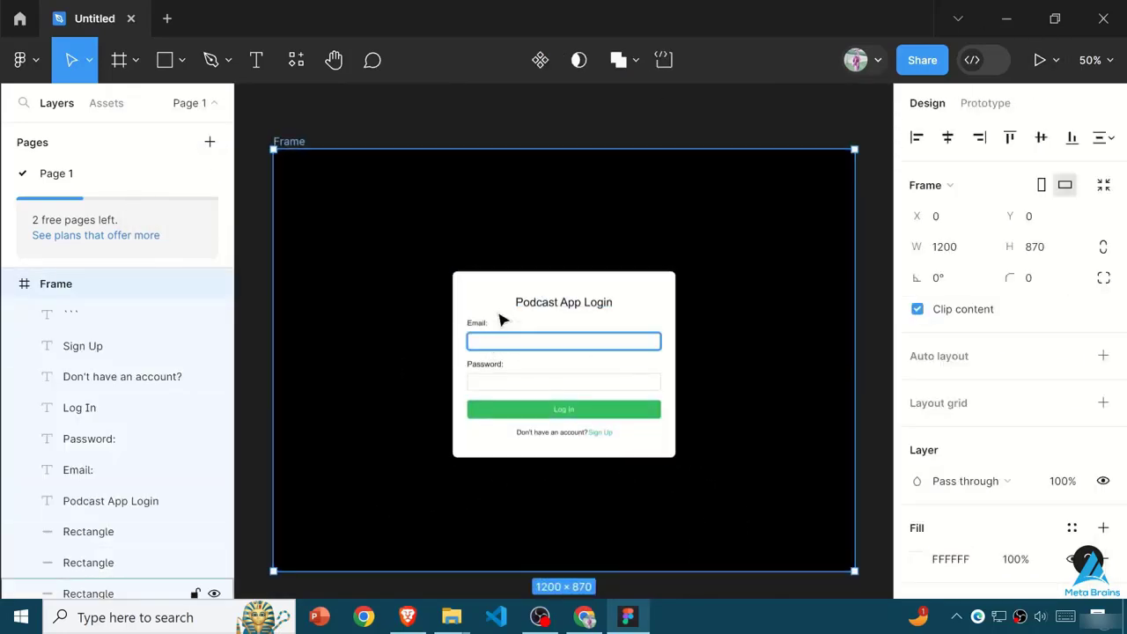
- Try rounding the upper-right corner of the white login card to a radius of about 79
click(530, 302)
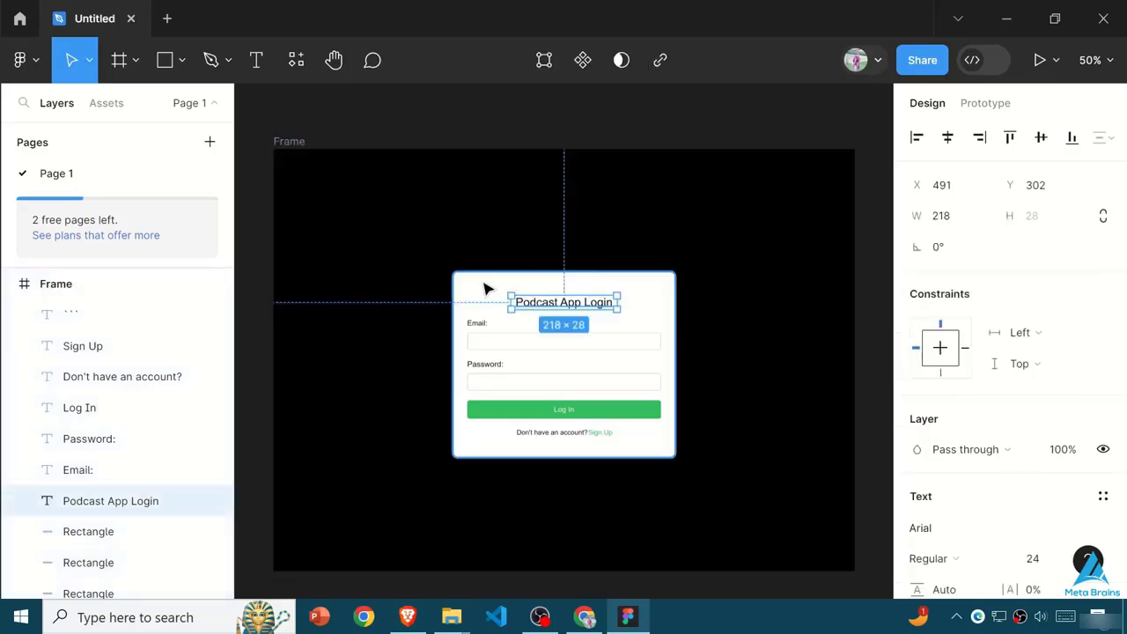
click(486, 289)
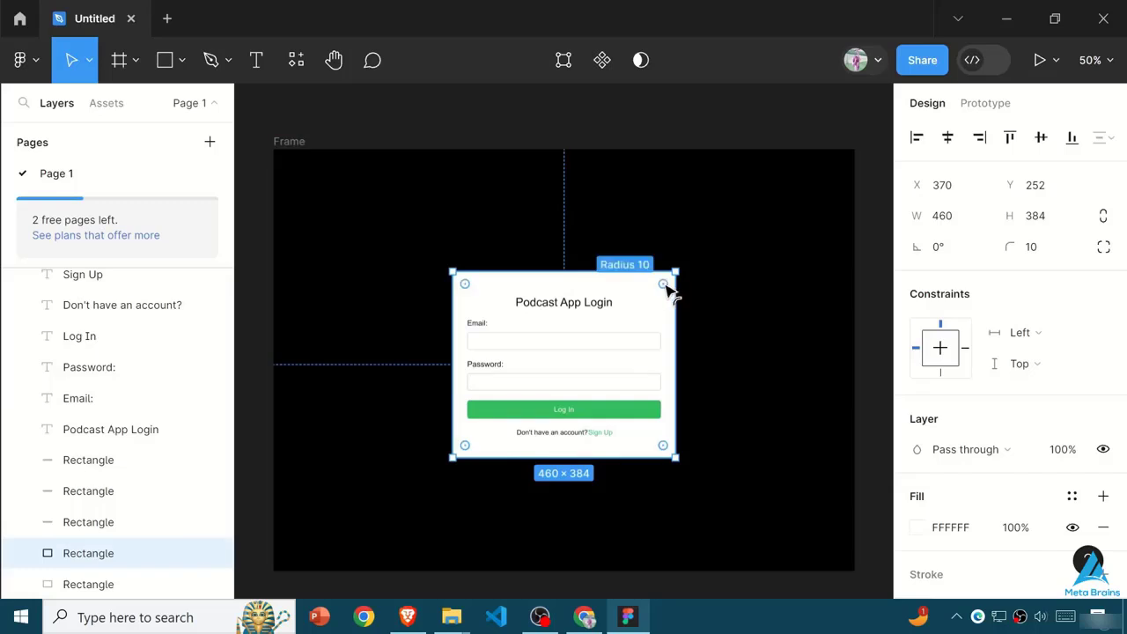
drag(664, 284, 638, 314)
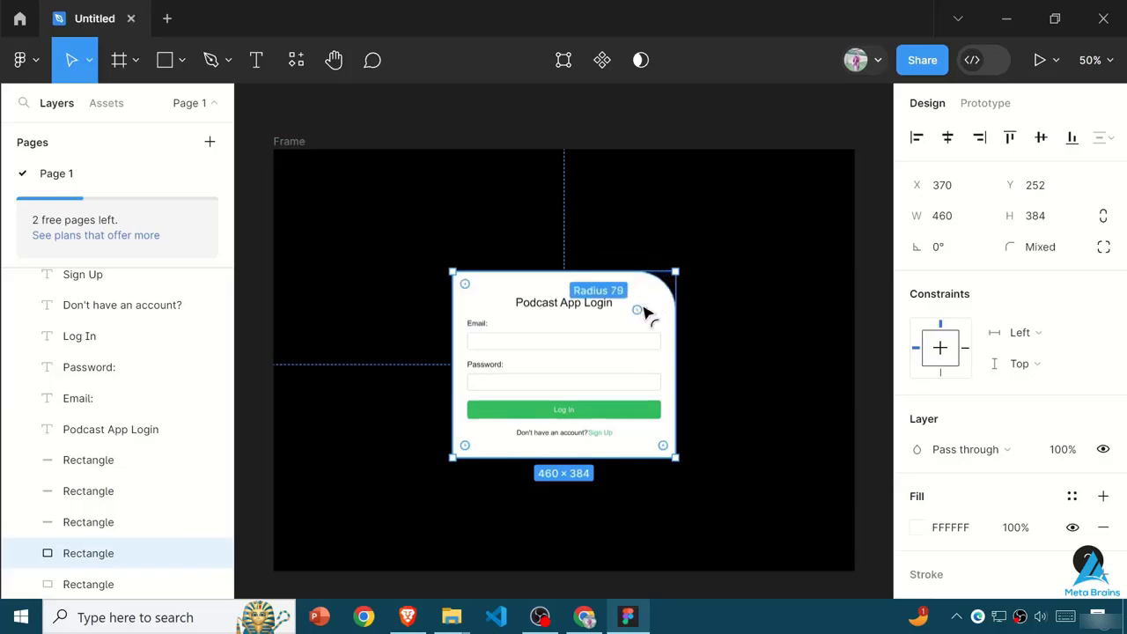
- Change the black background rectangle's fill to green 25B156
click(920, 531)
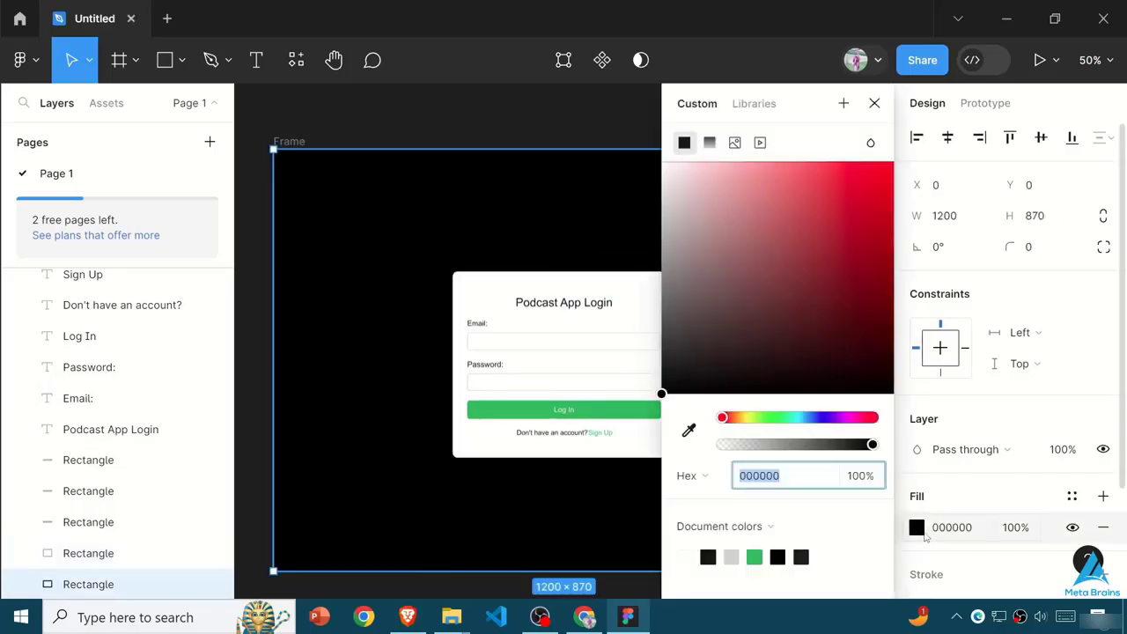
click(755, 558)
drag(793, 283, 847, 232)
- Copy the Log In button's fill color and apply it, 1DB954, to the background rectangle
click(590, 421)
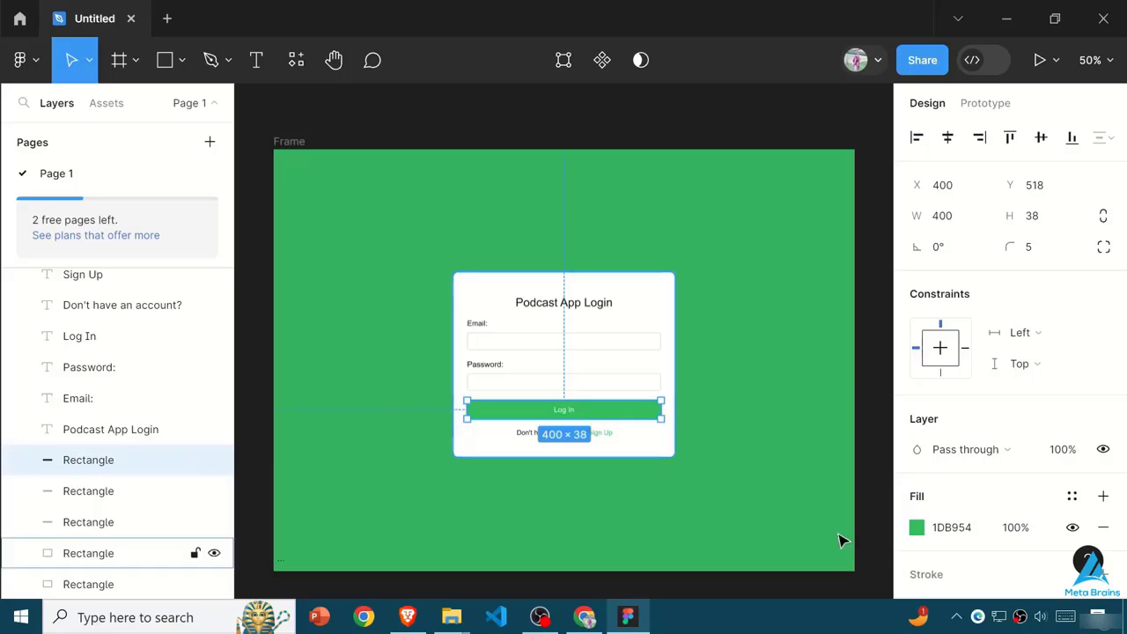
click(966, 532)
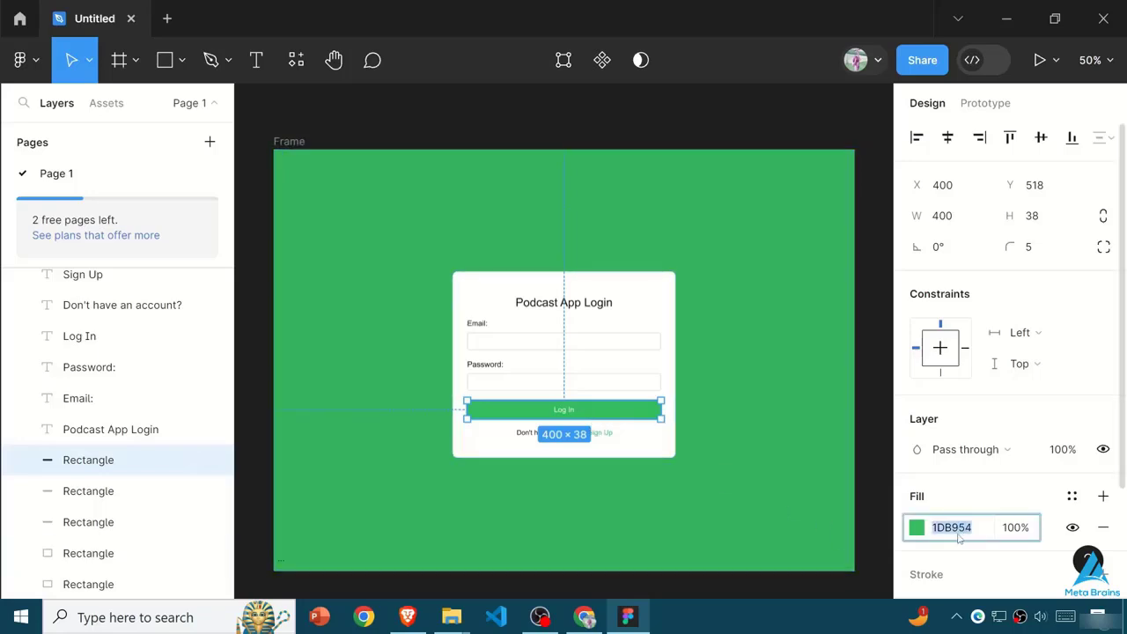
click(718, 480)
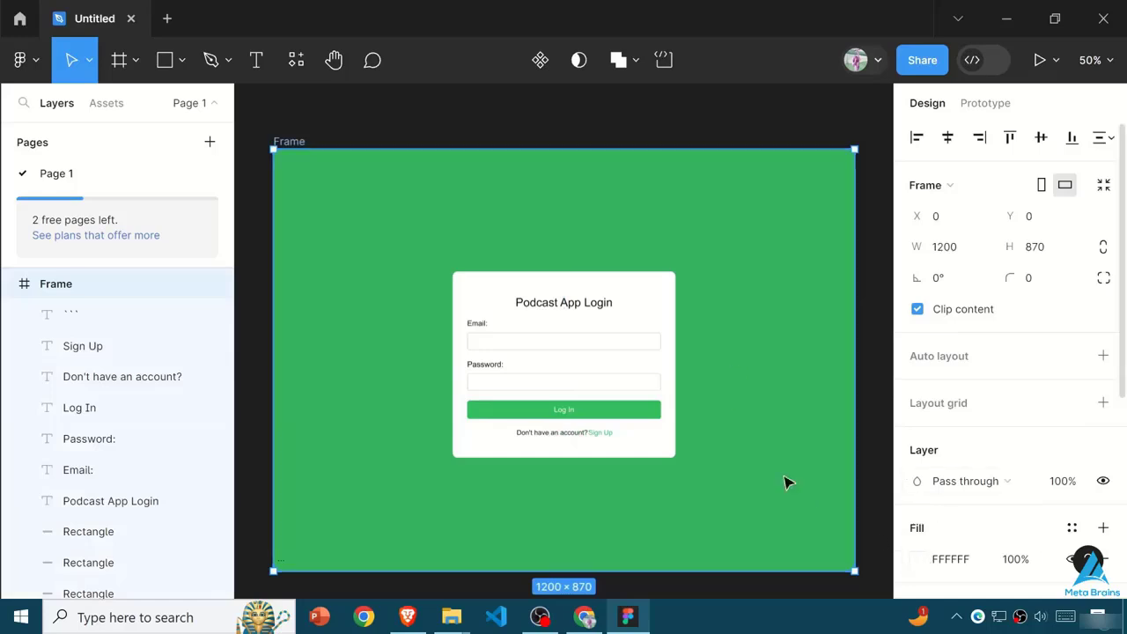
click(747, 426)
scroll(912, 499, down, 2)
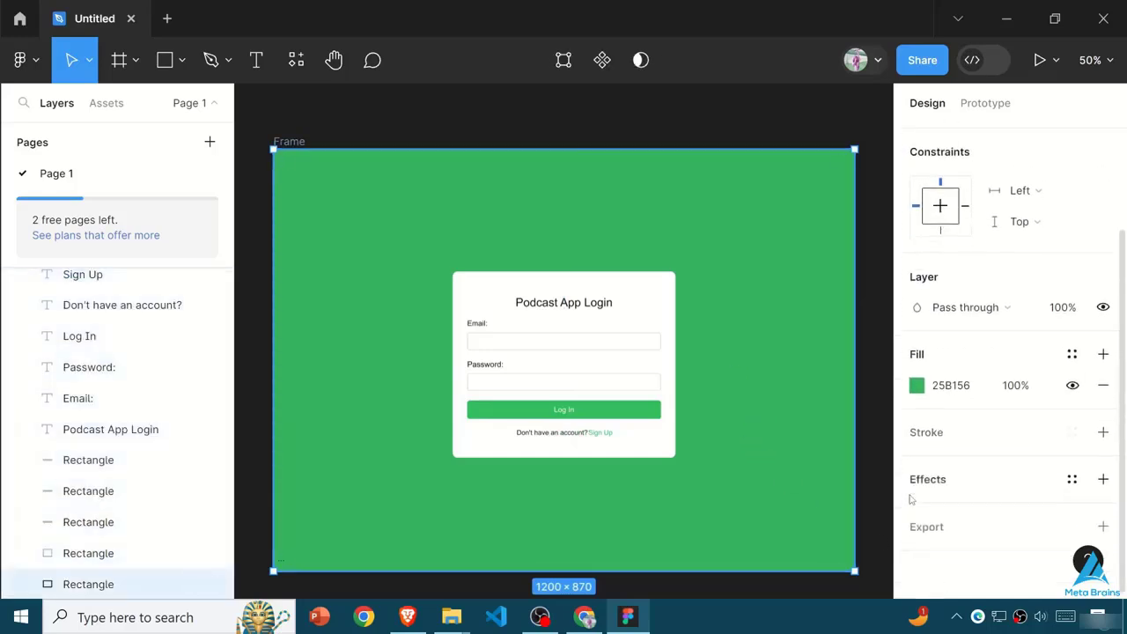
click(919, 389)
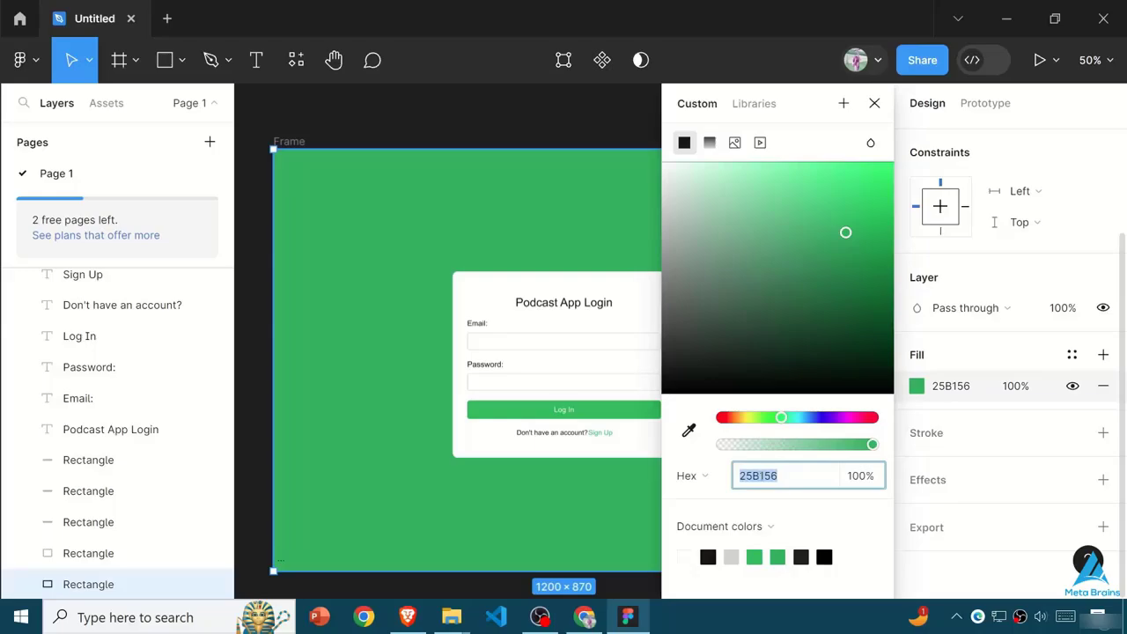
text(1DB954)
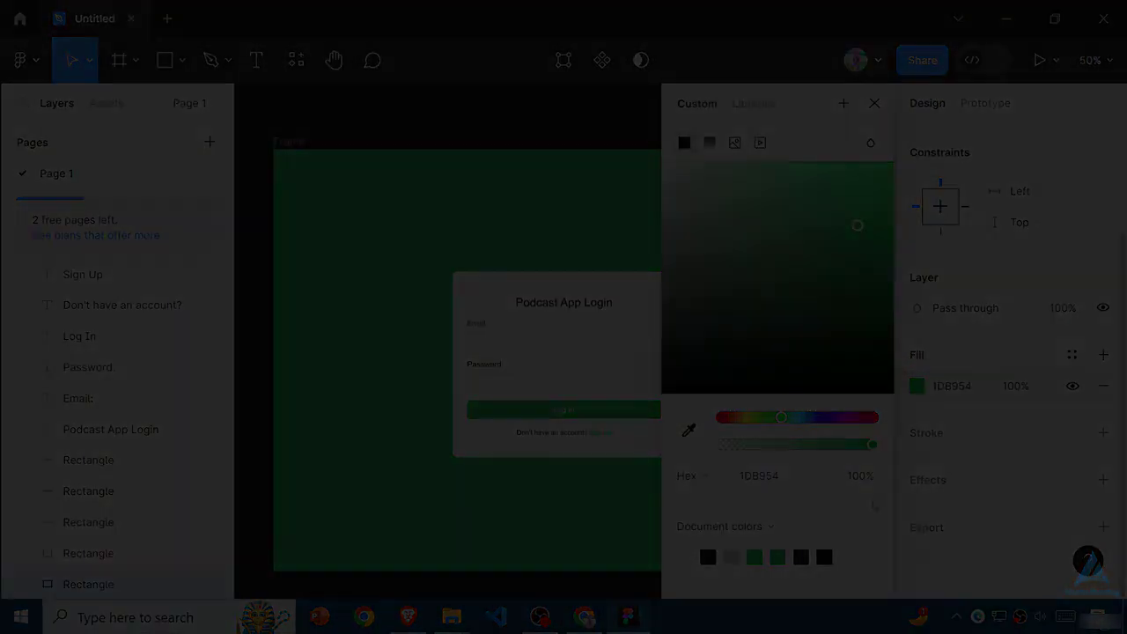
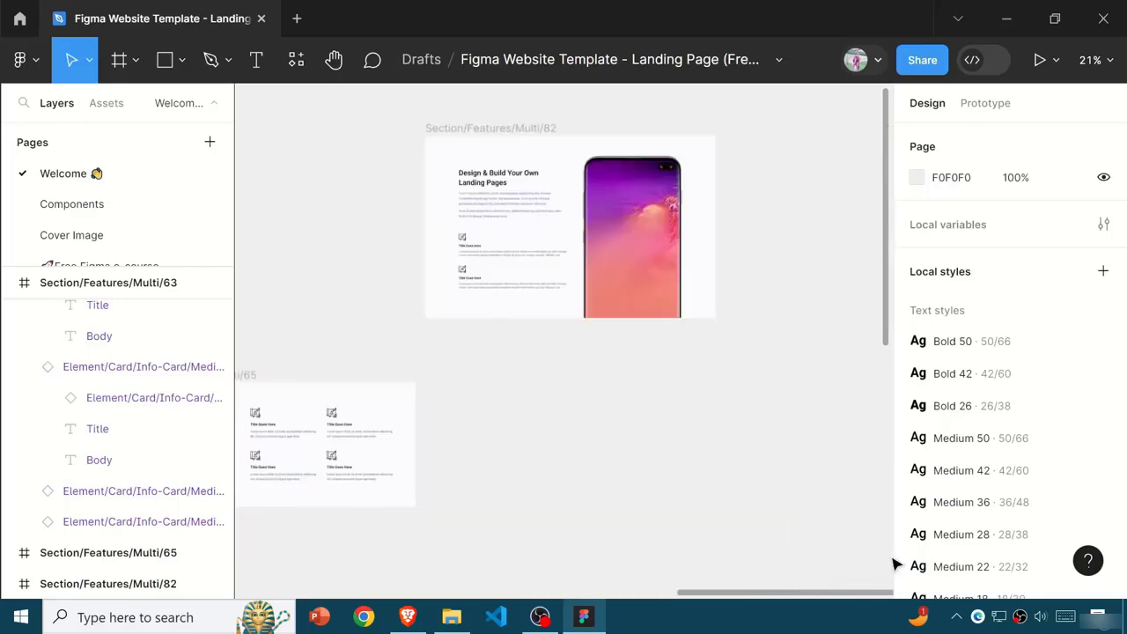
- Move the Section/Features/Multi/82 frame directly above the Section/Features/Multi/63 frame, beside the landing page
click(570, 127)
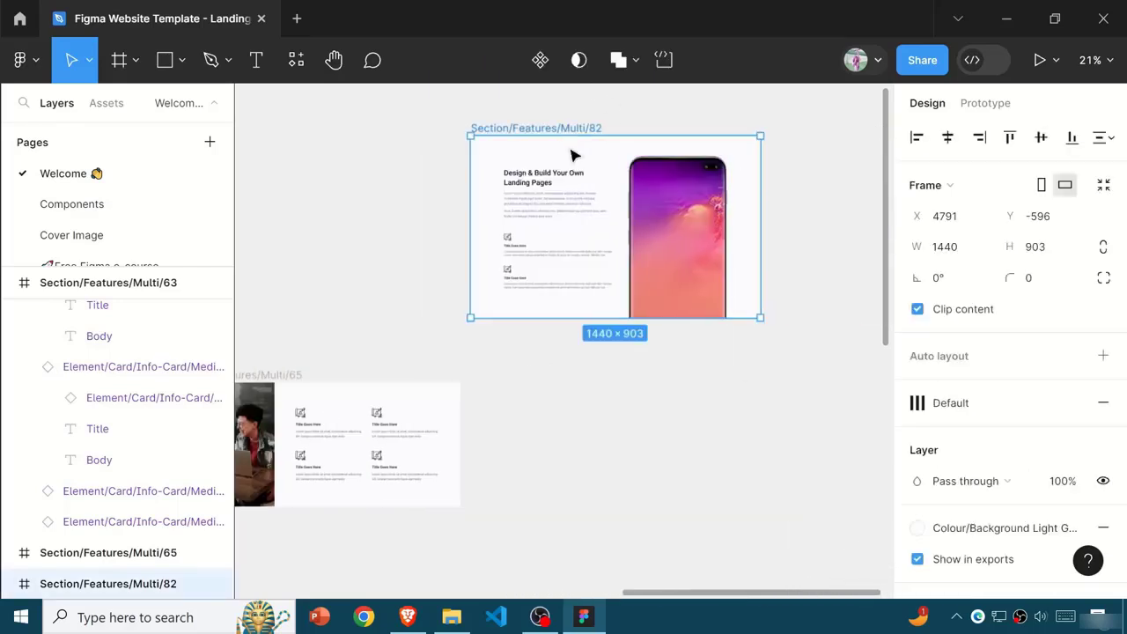
drag(573, 155, 654, 171)
click(544, 361)
- Delete the Section/Features/Multi/65 frame next to the Section/Features/Multi/63 frame
scroll(556, 331, down, 3)
scroll(555, 328, down, 2)
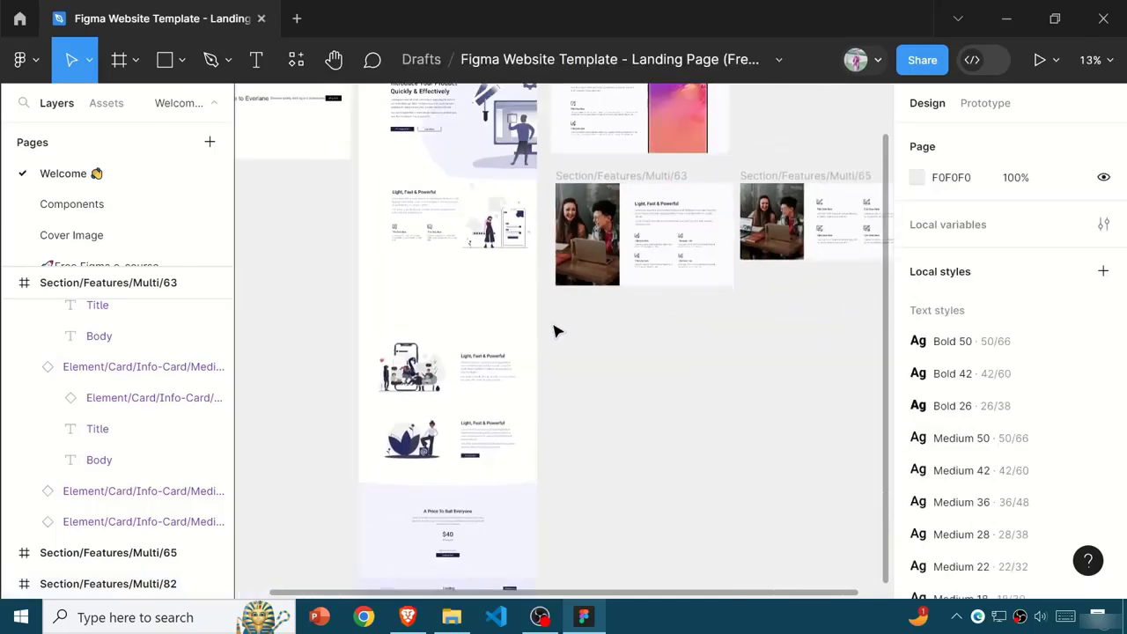
scroll(555, 331, down, 2)
click(713, 255)
key(Delete)
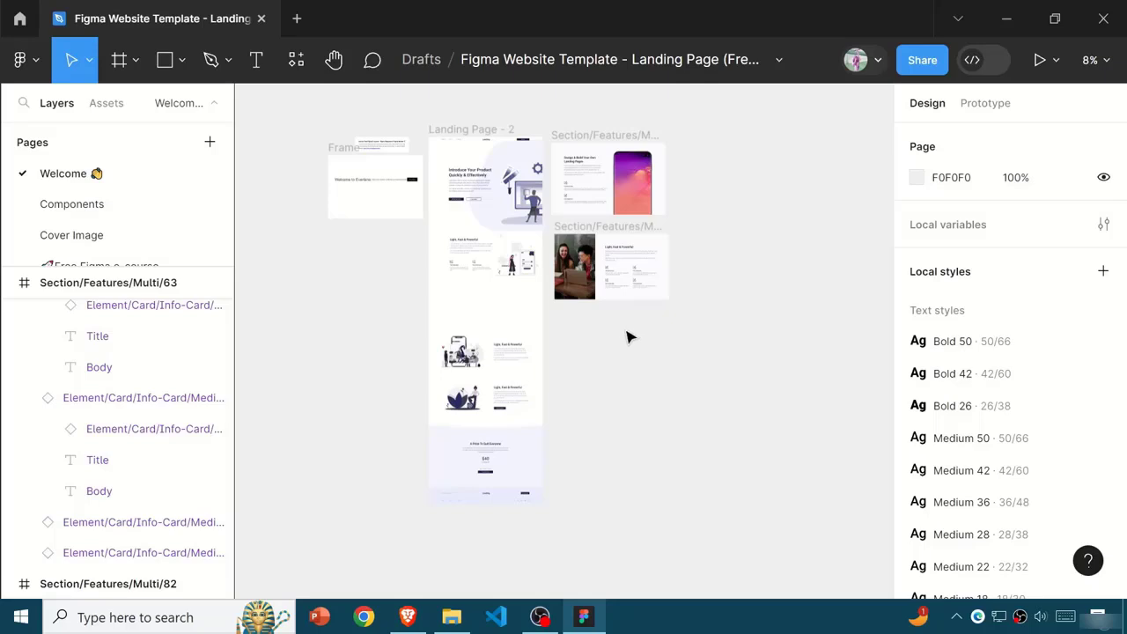
- Run the Builder.io plugin, view its Generate options and close the plugin
scroll(635, 329, up, 5)
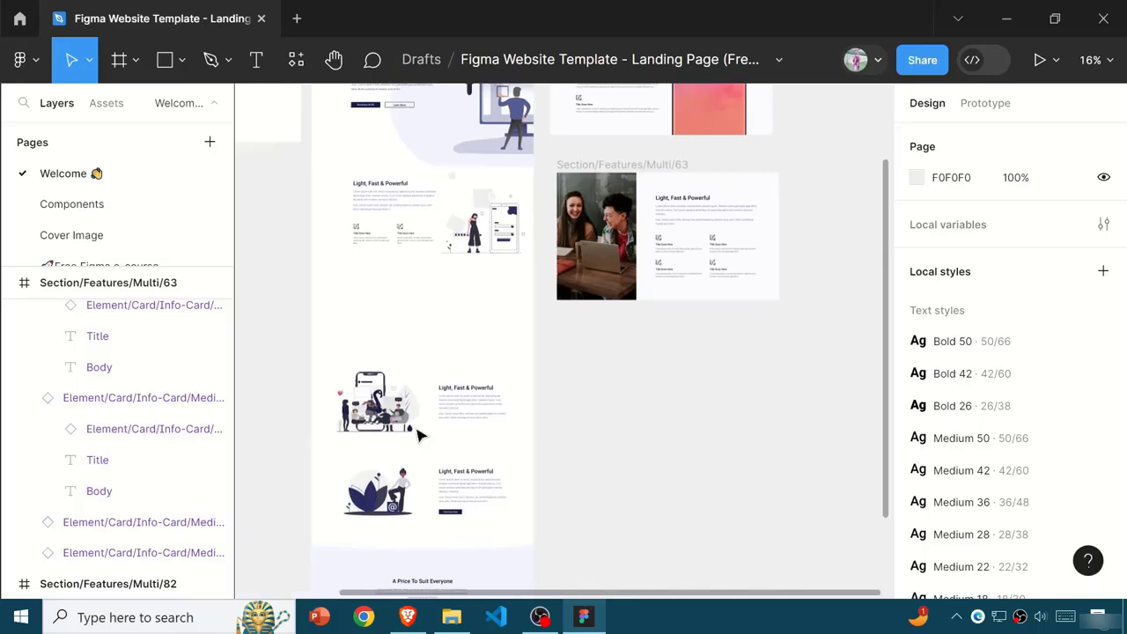
scroll(417, 433, up, 2)
scroll(493, 312, up, 1)
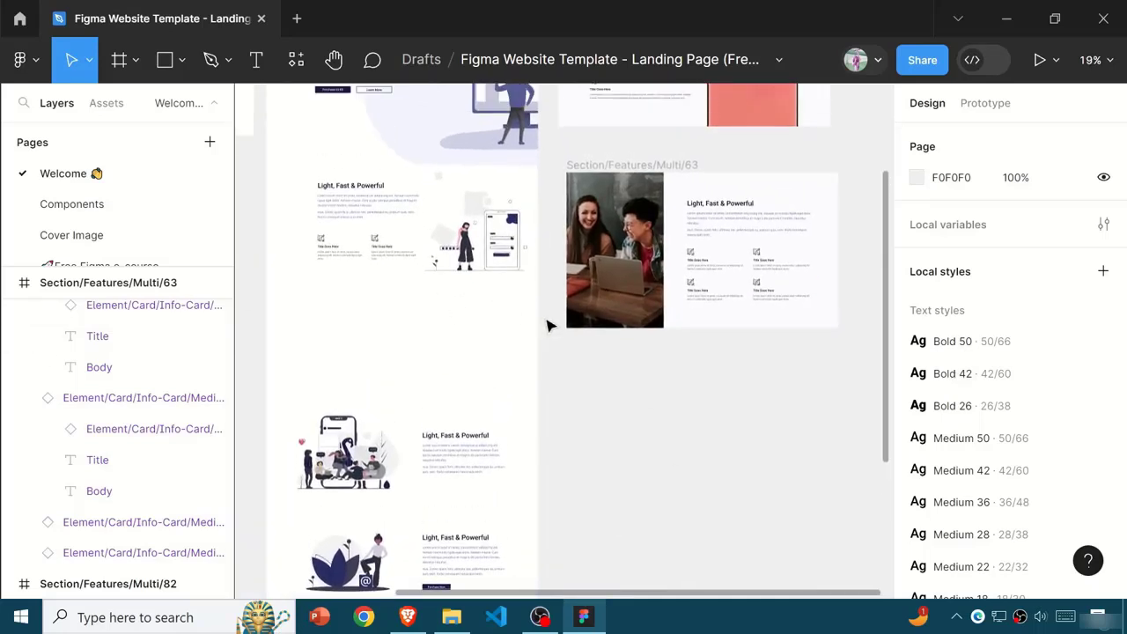
click(297, 60)
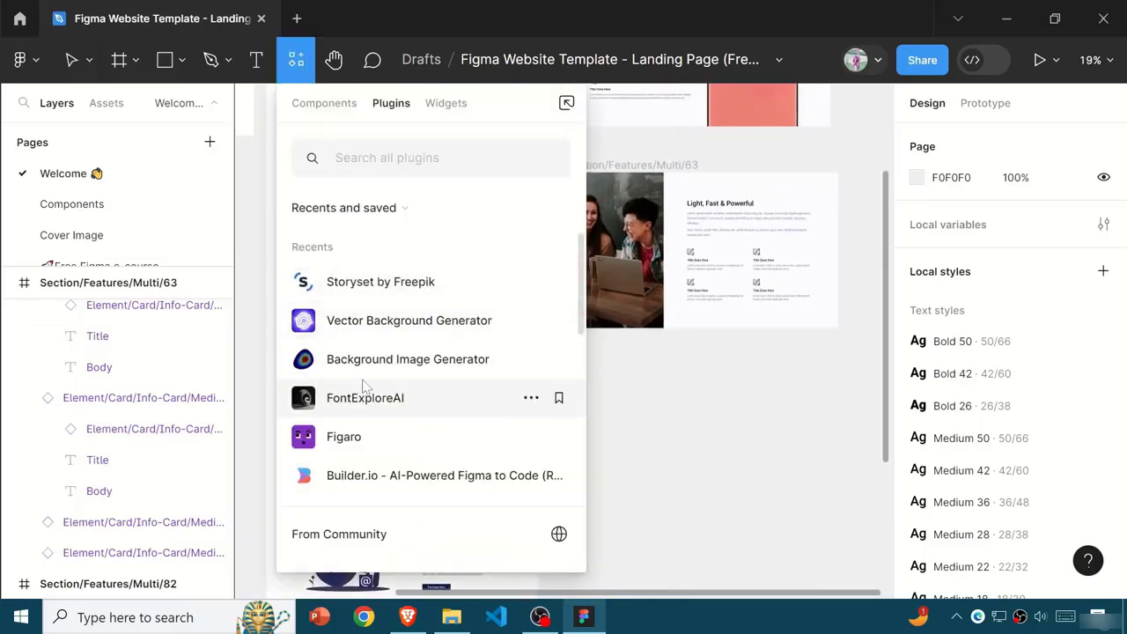
scroll(366, 370, down, 3)
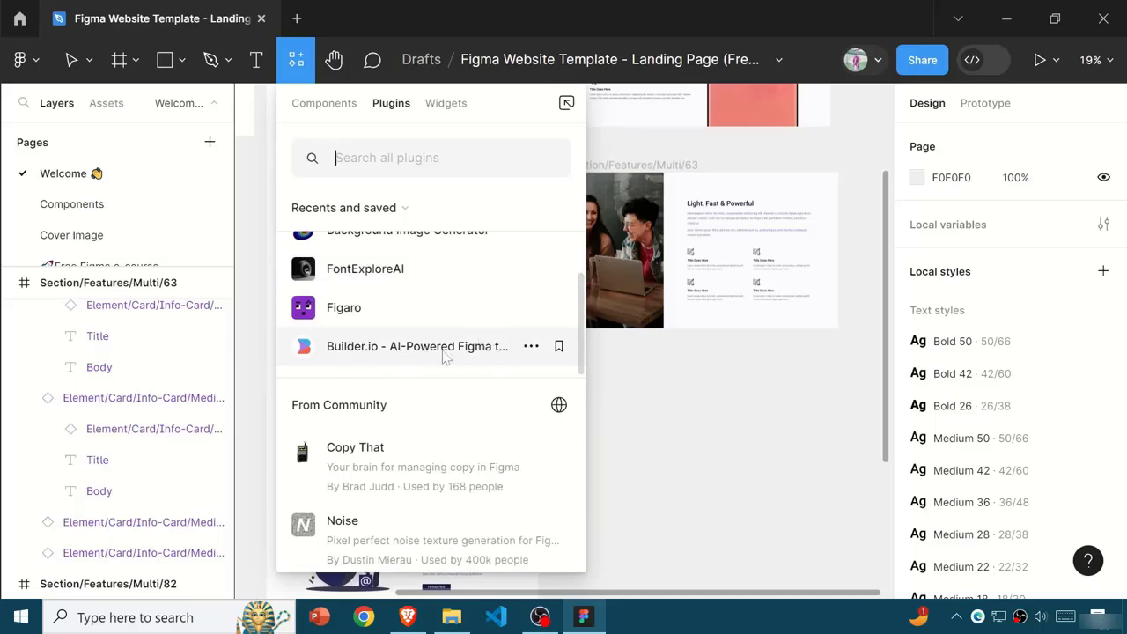
click(394, 347)
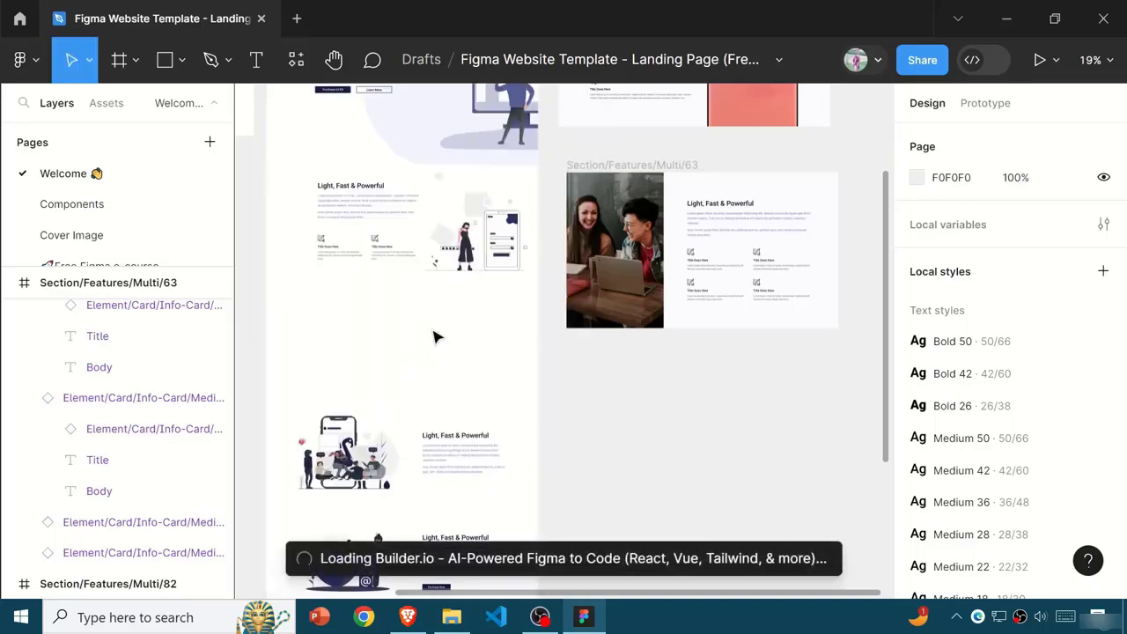
click(1026, 144)
click(941, 141)
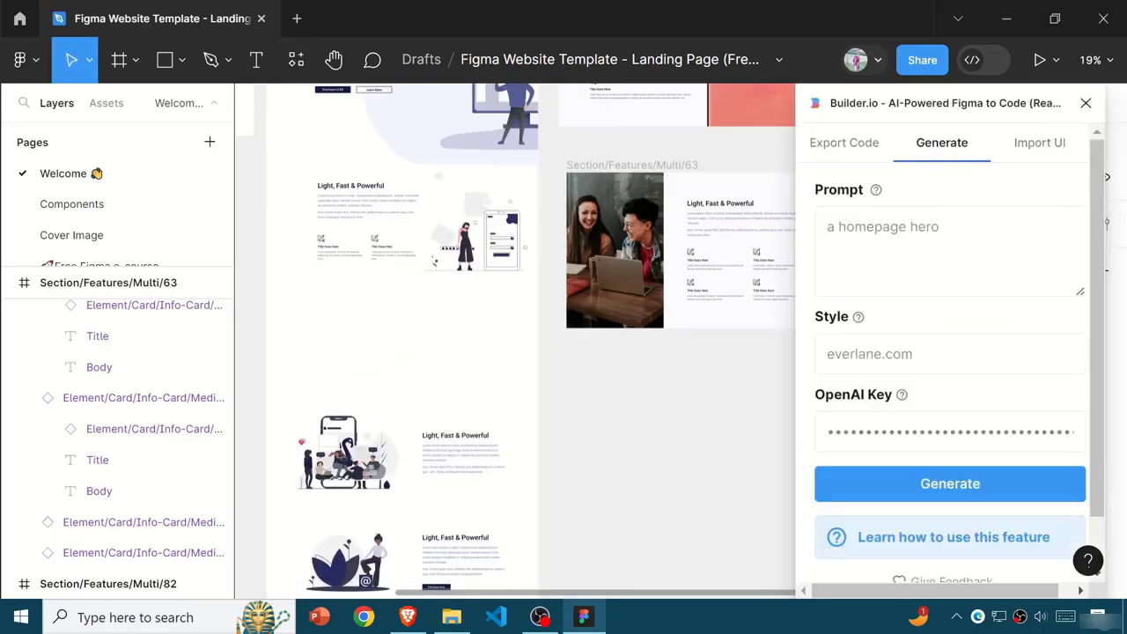
click(1086, 102)
- Run the Background Image Generator plugin and add two more primary colors to its palette
scroll(440, 347, up, 1)
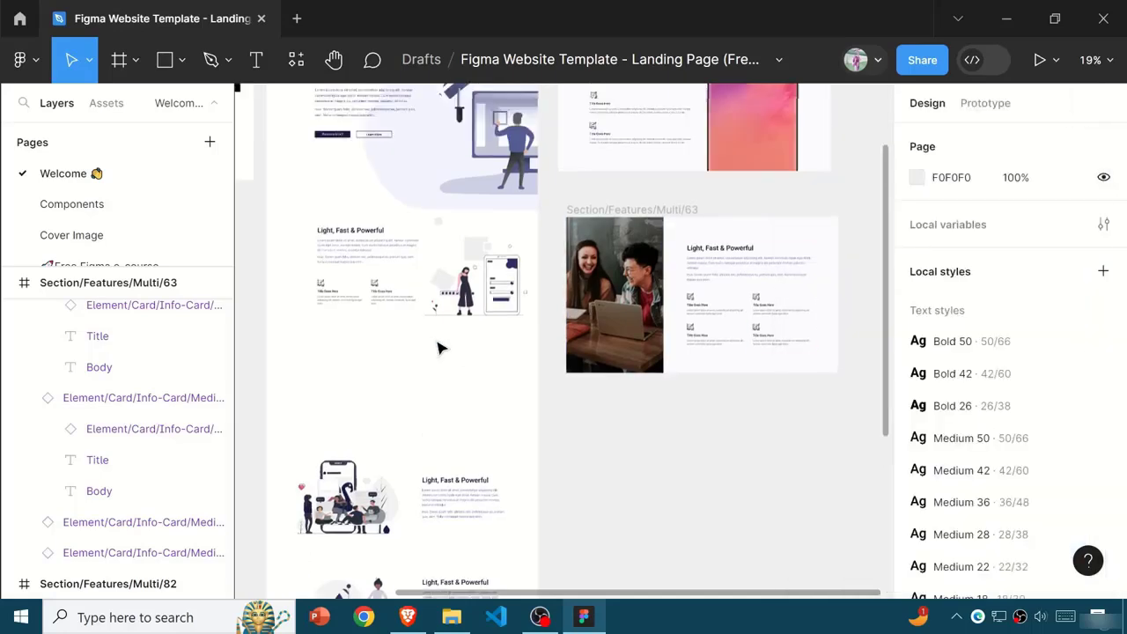
scroll(448, 264, down, 3)
click(296, 59)
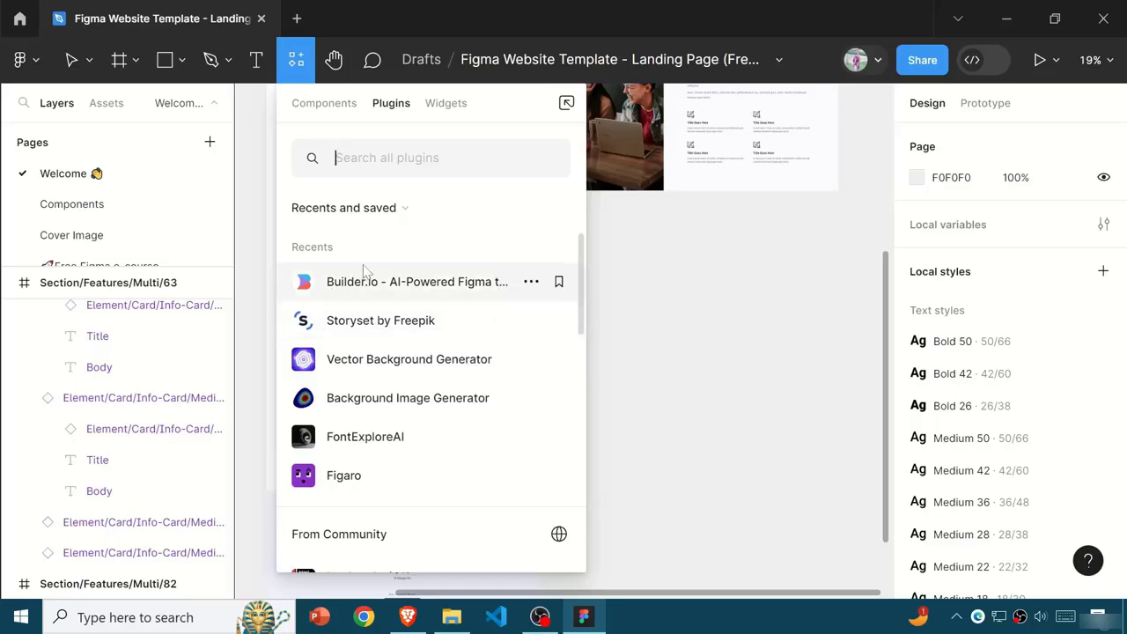
click(370, 398)
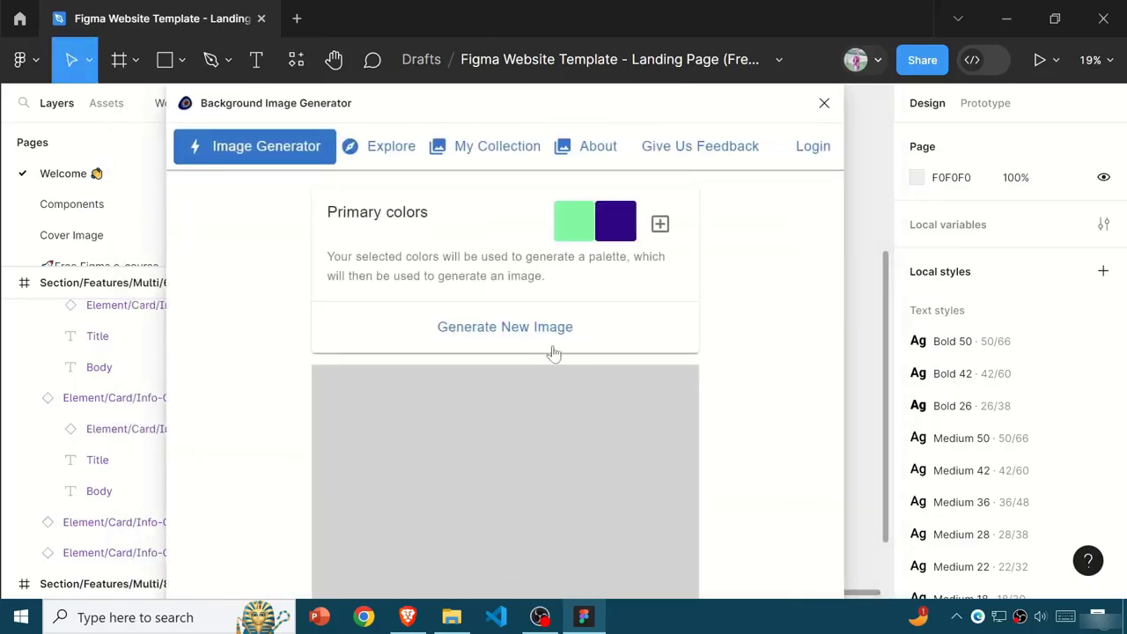
click(660, 223)
click(660, 223)
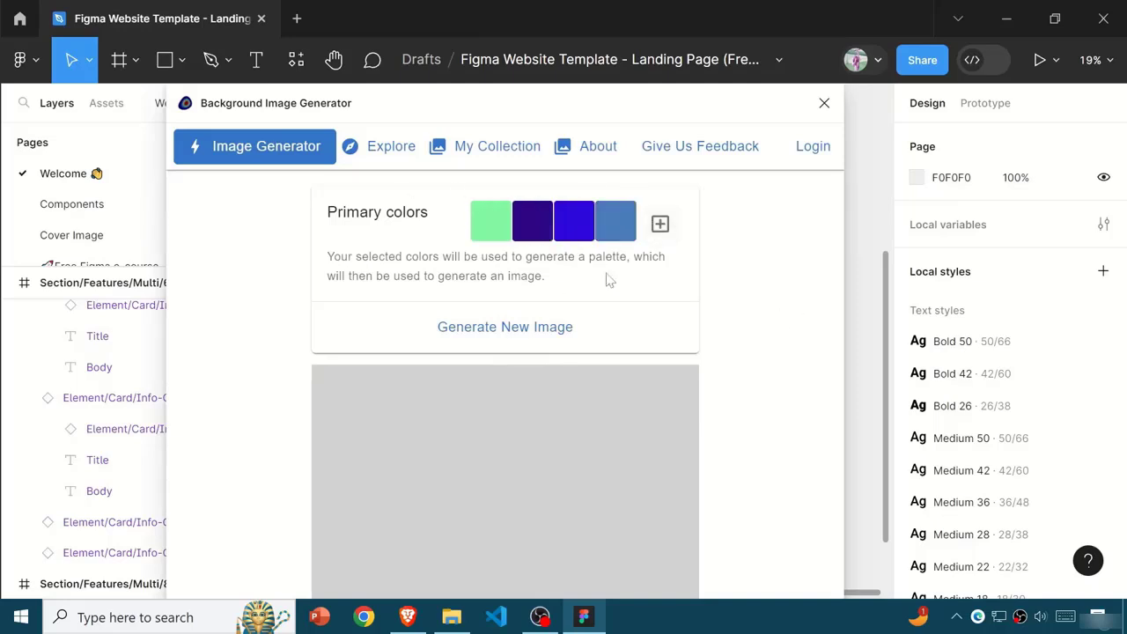
- Change the first three primary colors to green, light purple and crimson, and generate a new image
click(495, 227)
click(621, 282)
click(556, 236)
click(537, 232)
drag(588, 332, 578, 296)
click(584, 237)
click(584, 234)
click(672, 383)
click(719, 410)
click(721, 299)
click(638, 212)
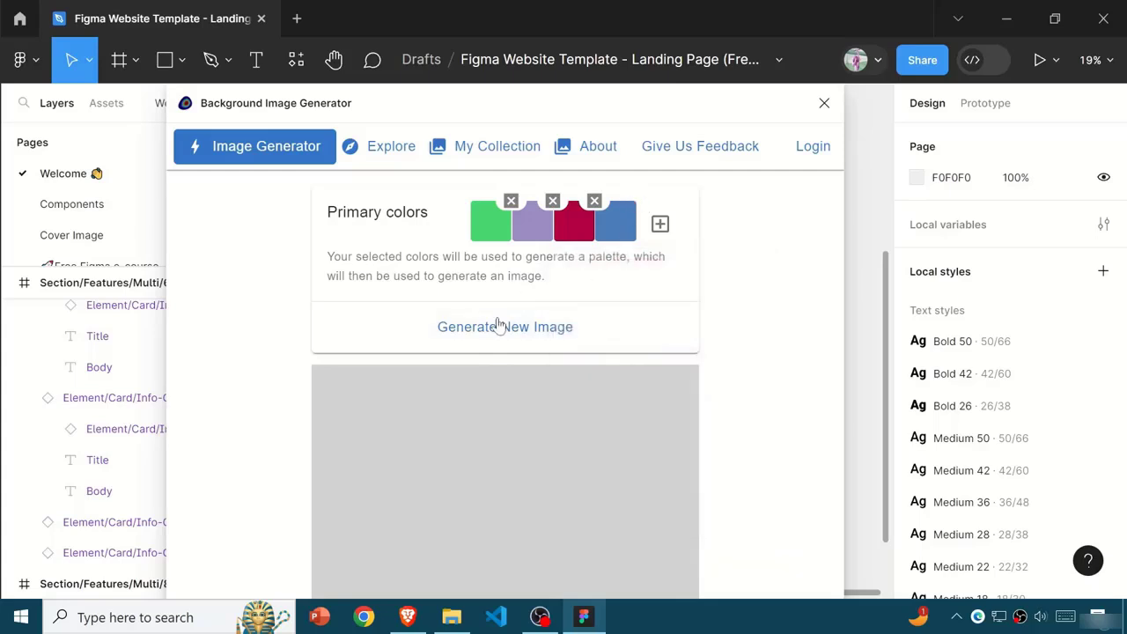
click(497, 322)
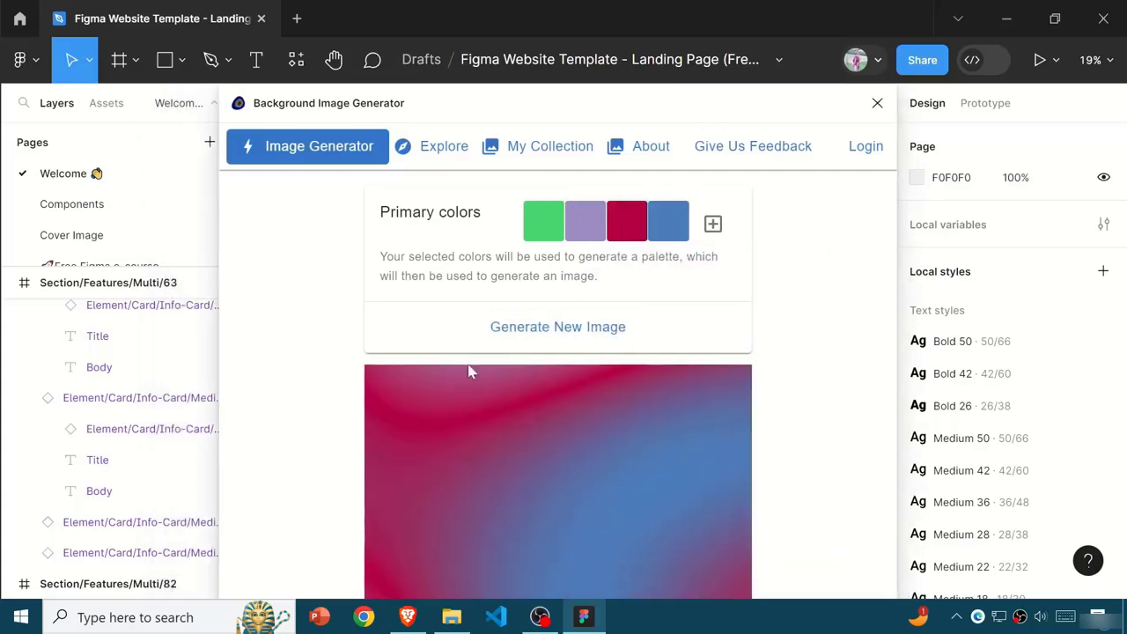
- Reposition the plugin window and try to place the generated gradient image directly onto the canvas
drag(756, 444, 395, 314)
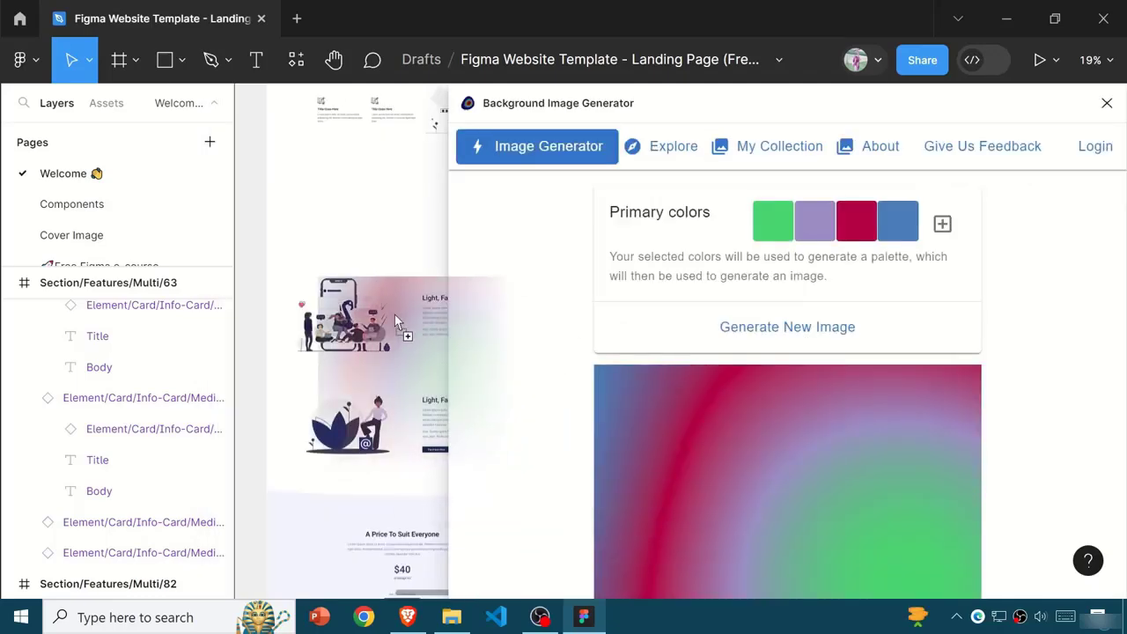
drag(983, 121, 894, 581)
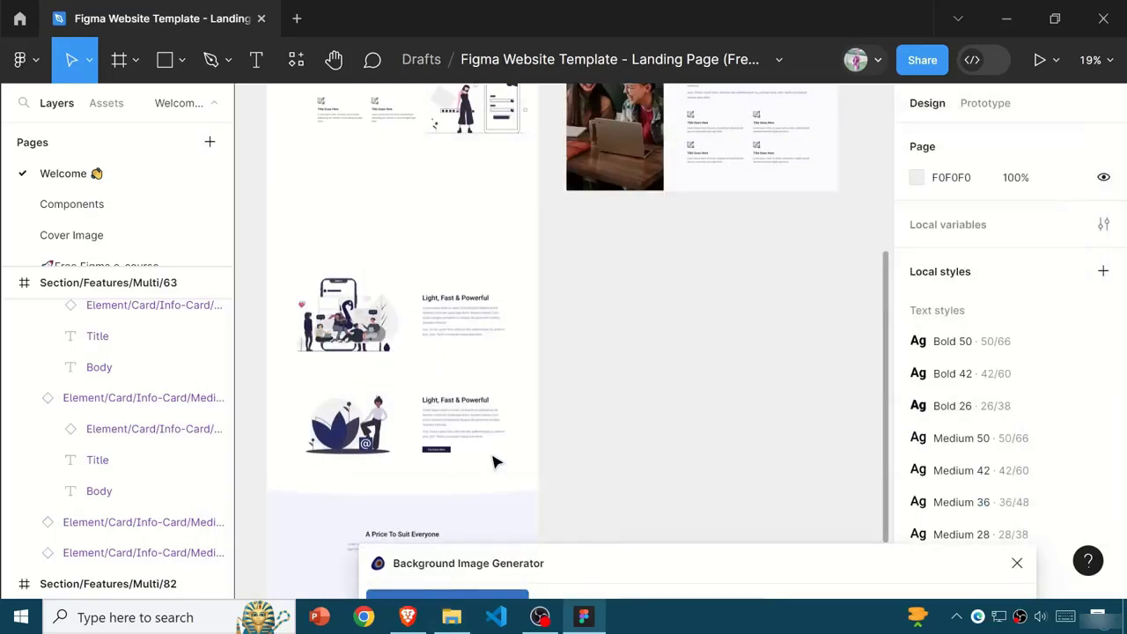
scroll(493, 462, down, 8)
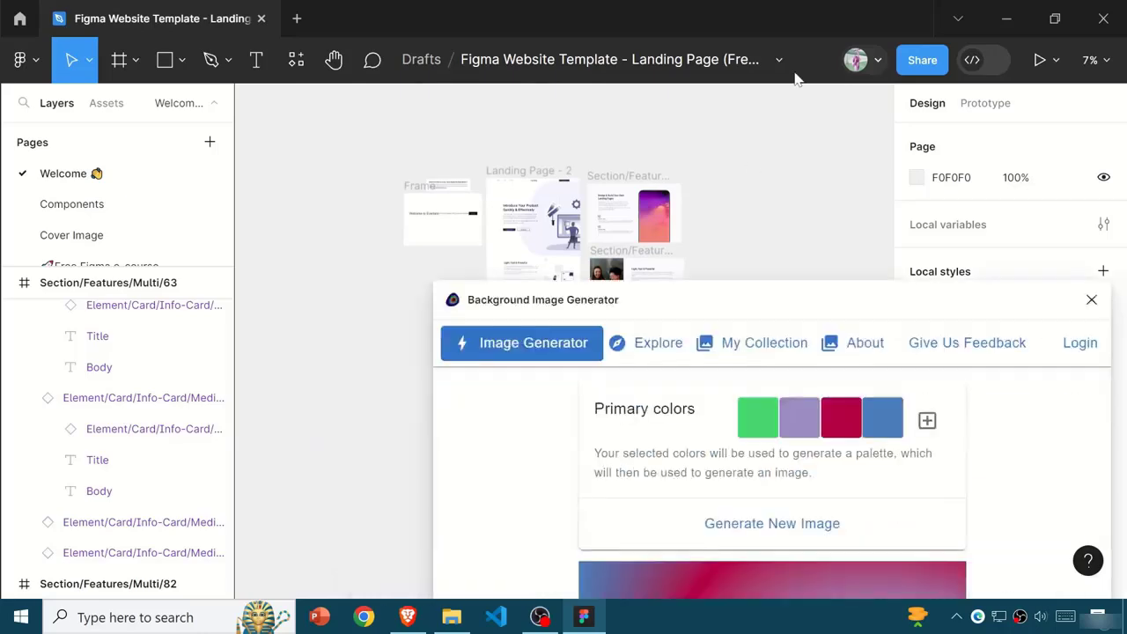
drag(797, 79, 814, 93)
drag(850, 493, 366, 339)
drag(818, 106, 695, 55)
click(713, 348)
drag(518, 104, 753, 88)
drag(678, 94, 531, 44)
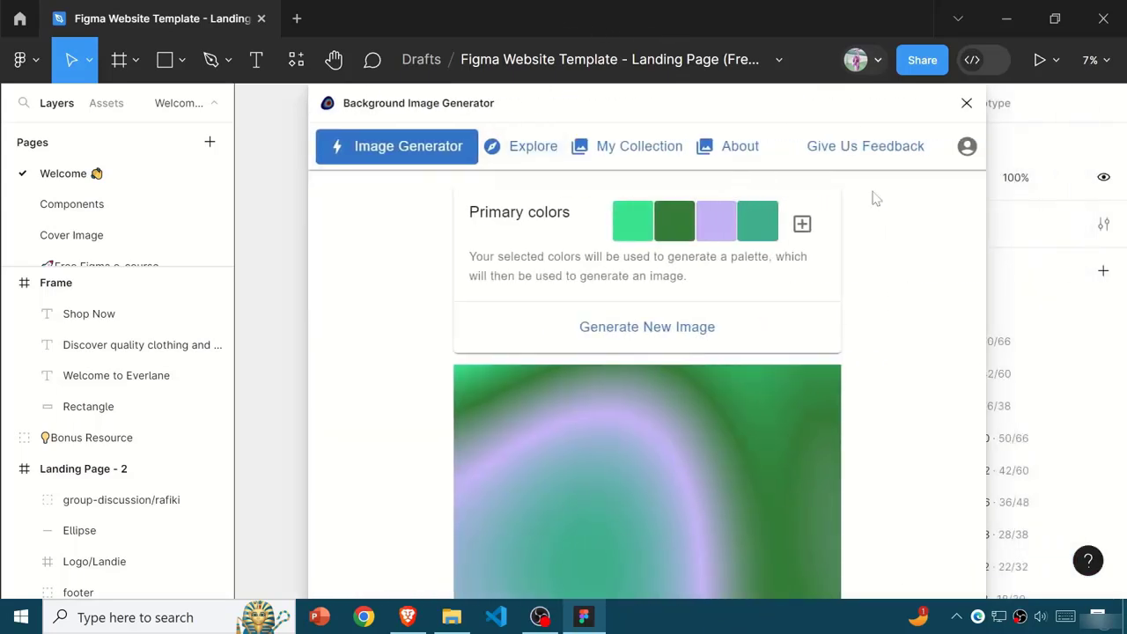
drag(567, 119, 551, 118)
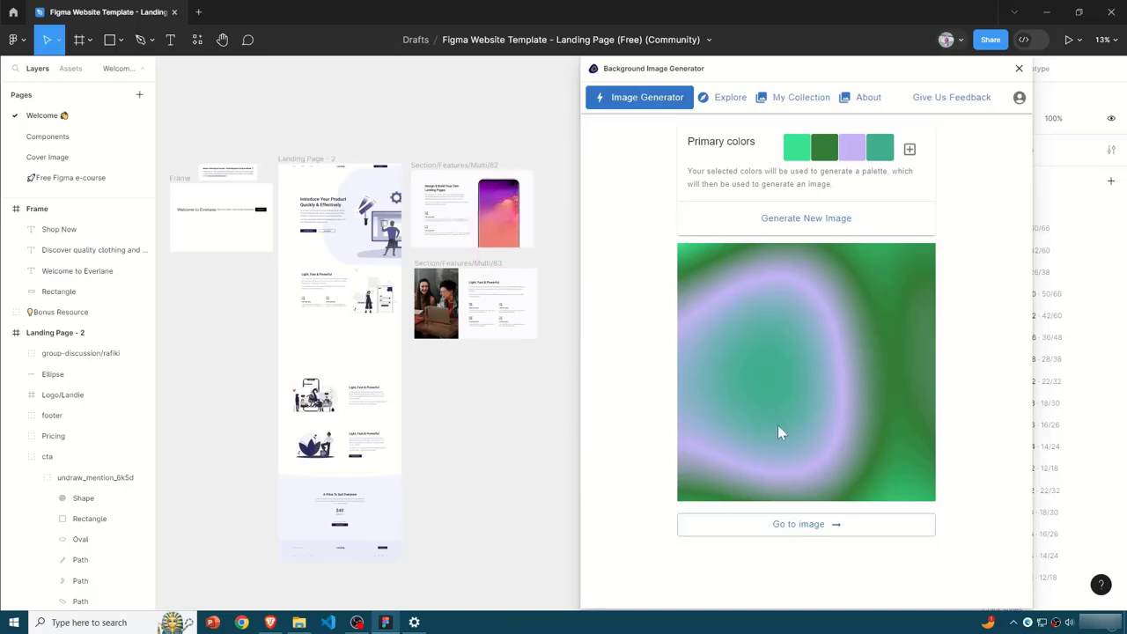
- View the saved images in the plugin's My Collection and return to the Image Generator
click(857, 99)
click(791, 98)
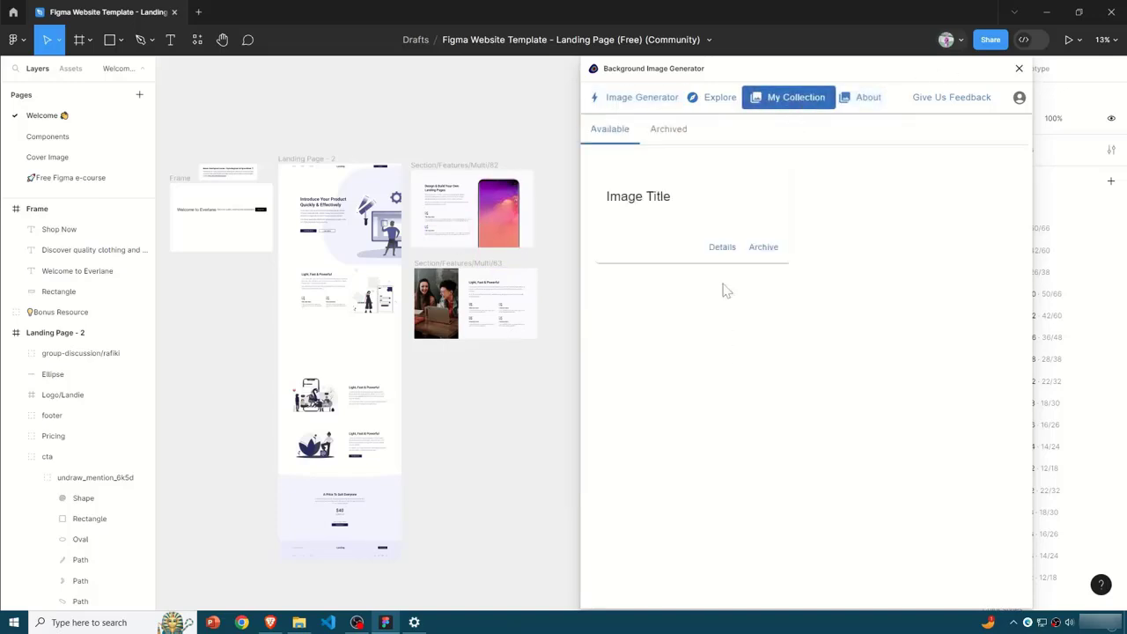
click(641, 97)
- Add a fifth primary color and change the last two colors to turquoise and bright green
click(909, 149)
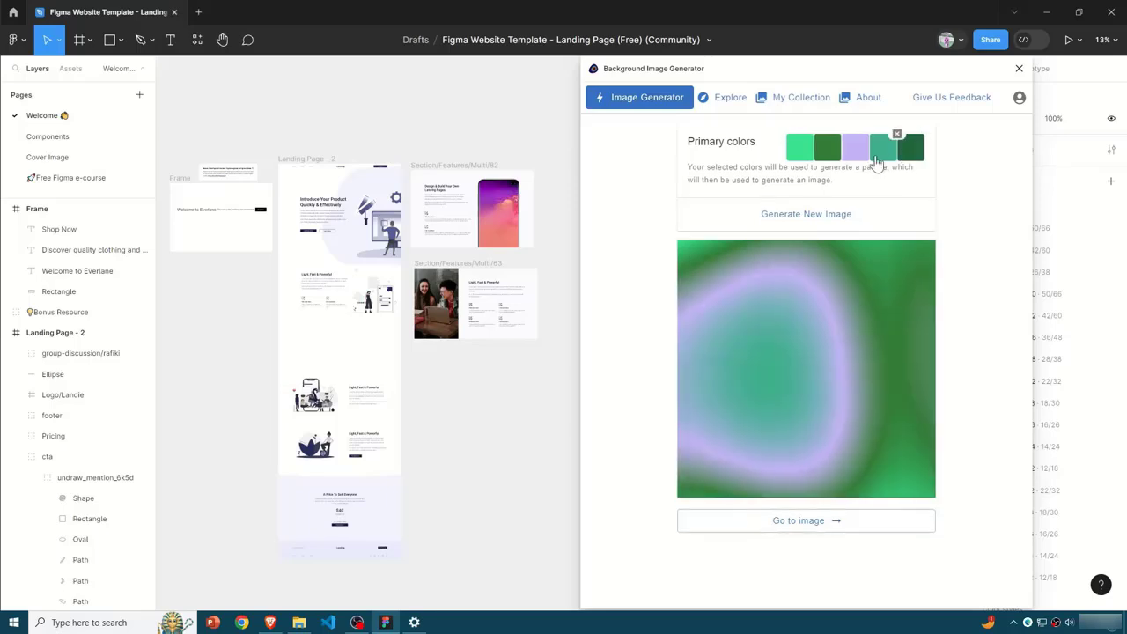
click(879, 156)
click(991, 183)
click(913, 156)
click(912, 156)
click(997, 181)
click(831, 155)
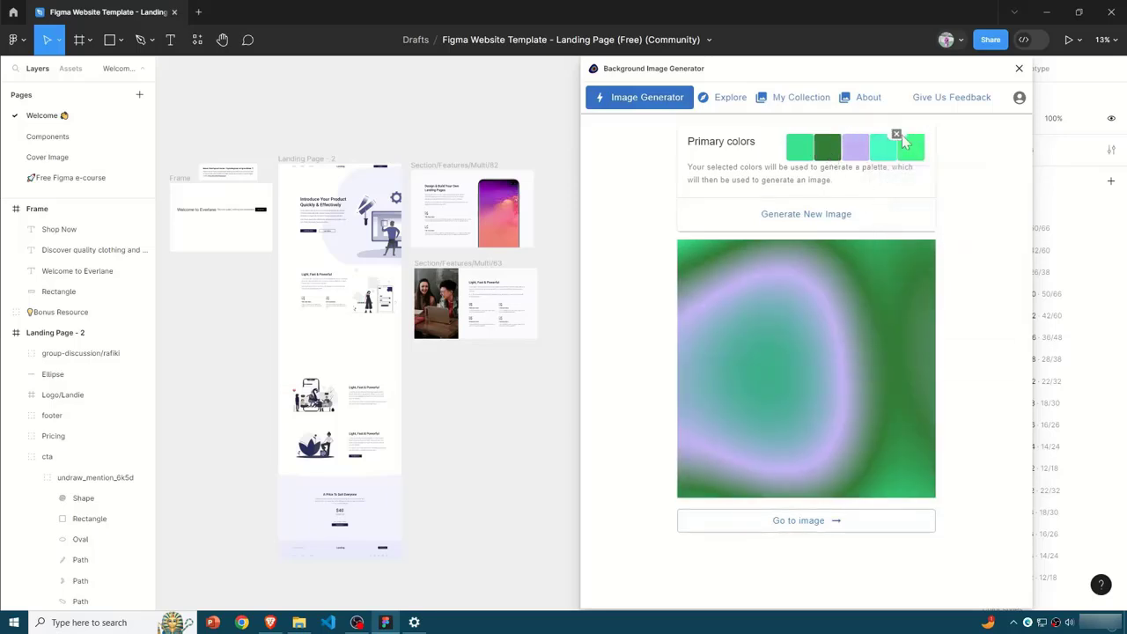
- Remove three primary colors and set the second remaining color to purple 9013FE
click(896, 135)
click(894, 135)
click(894, 134)
click(881, 149)
drag(928, 218, 949, 218)
click(995, 336)
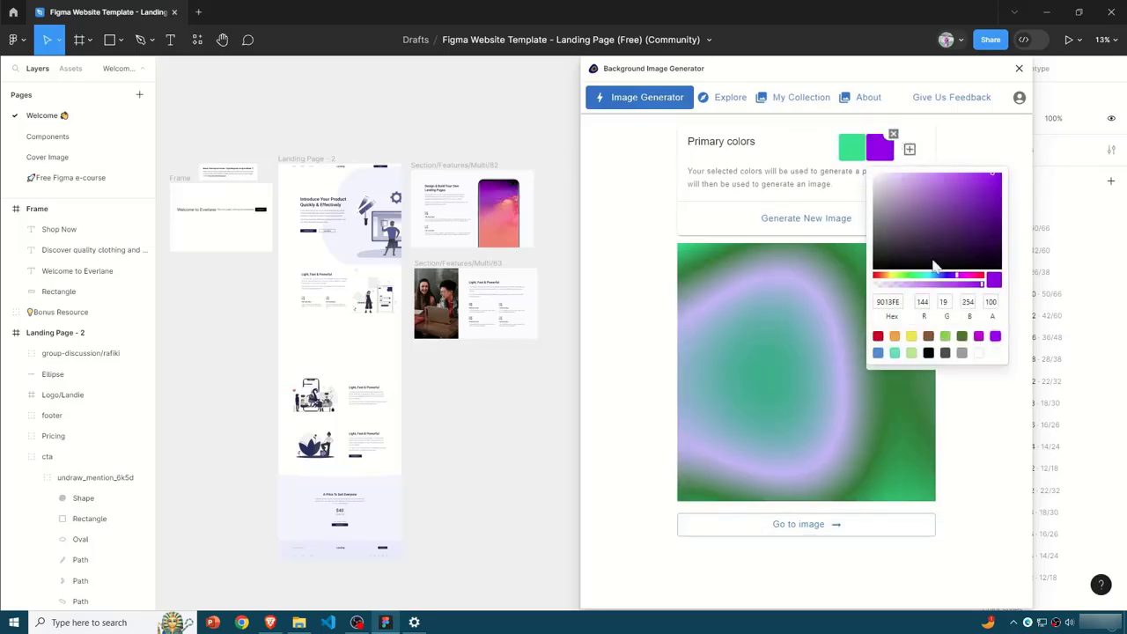
- Generate a new image from the green and purple colors, save it to My Collection and open the collection
click(814, 221)
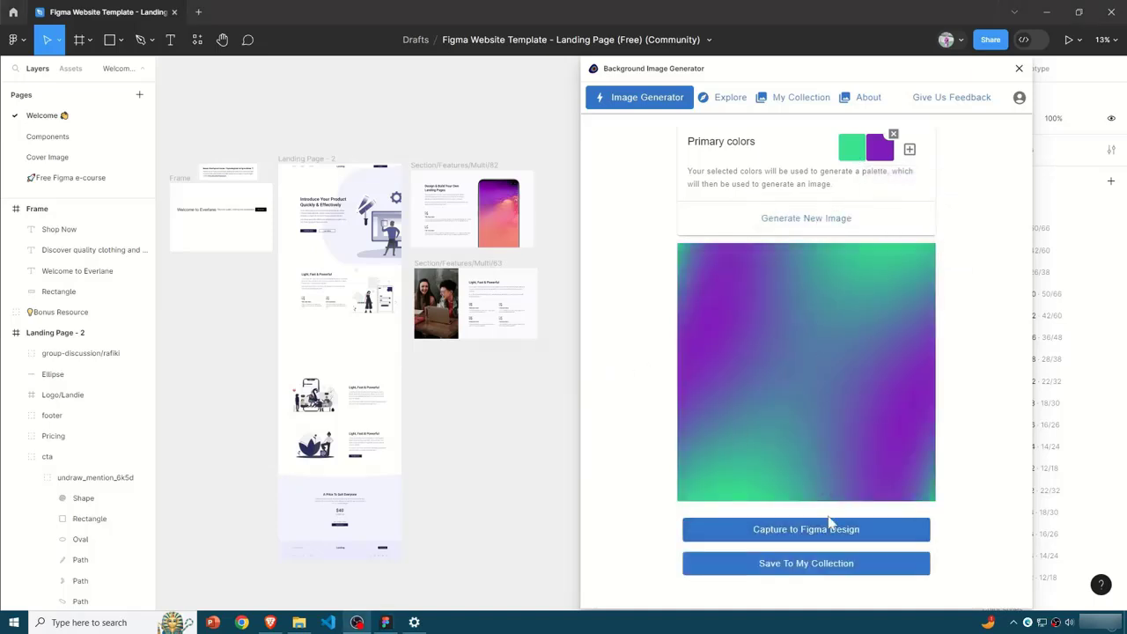
click(803, 564)
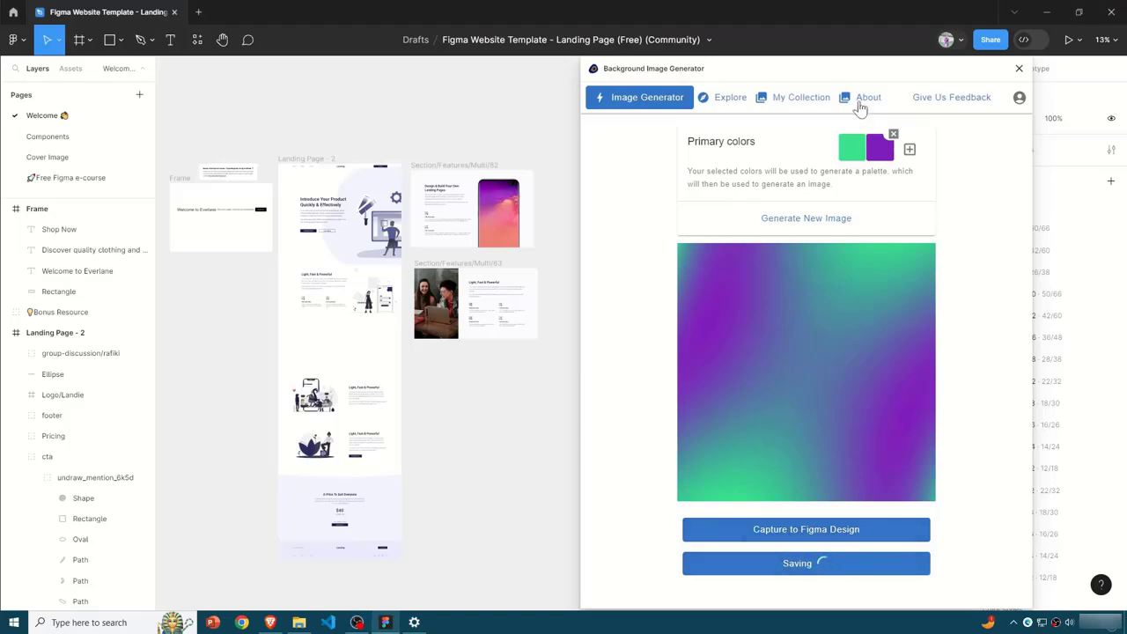
click(859, 102)
click(770, 104)
click(625, 104)
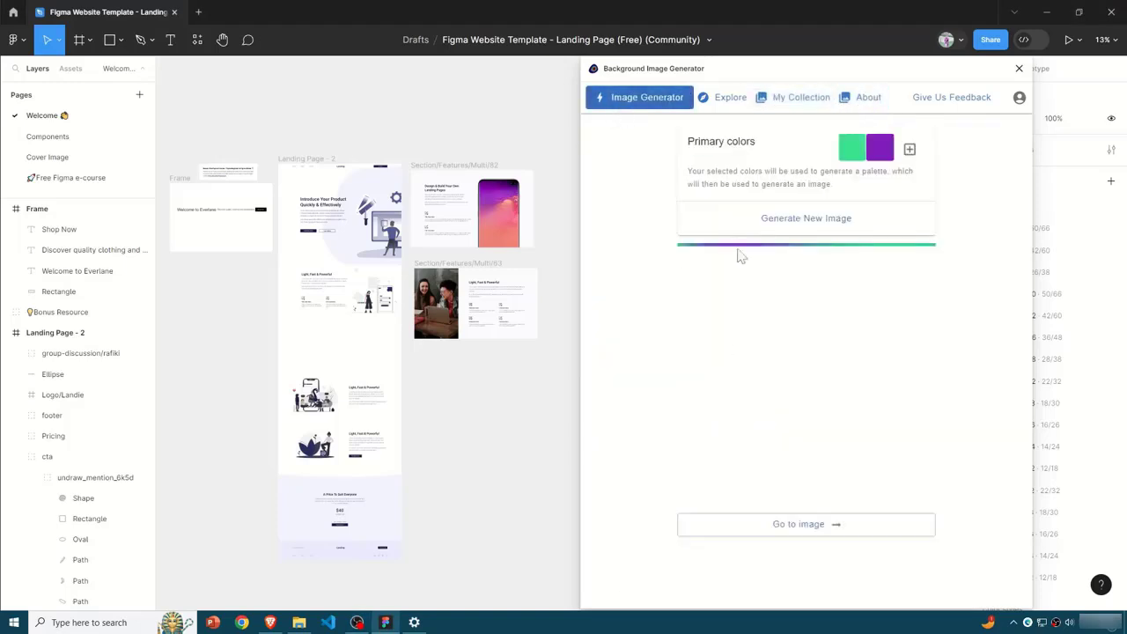
click(793, 523)
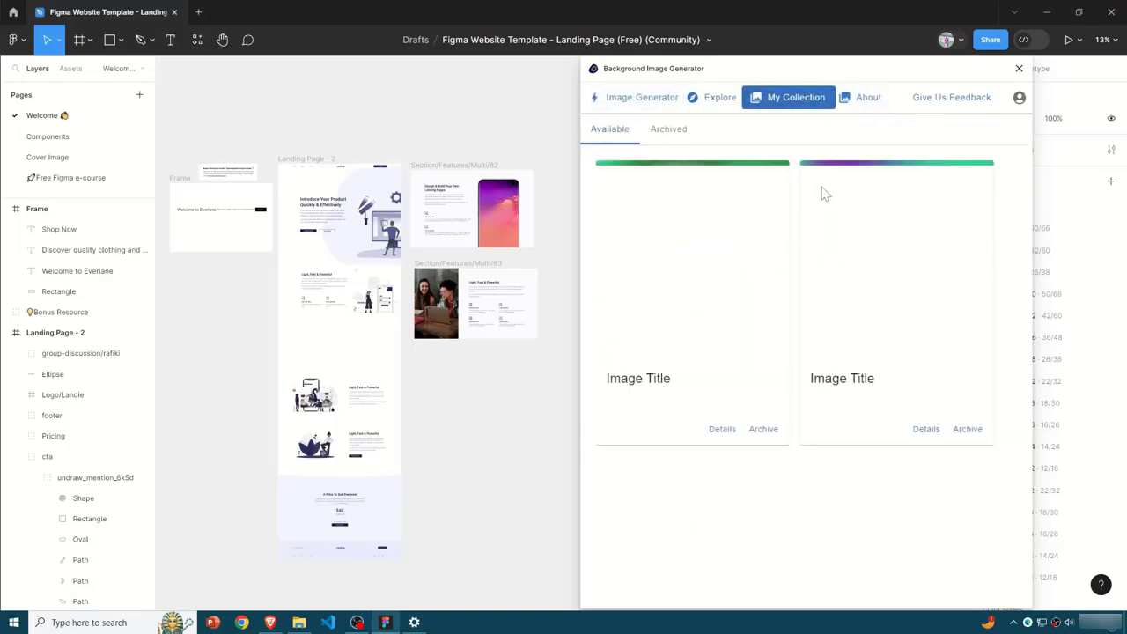
- Open the details of the saved green and purple image, capture it to Figma at 300x300 and close the plugin
drag(832, 216, 336, 344)
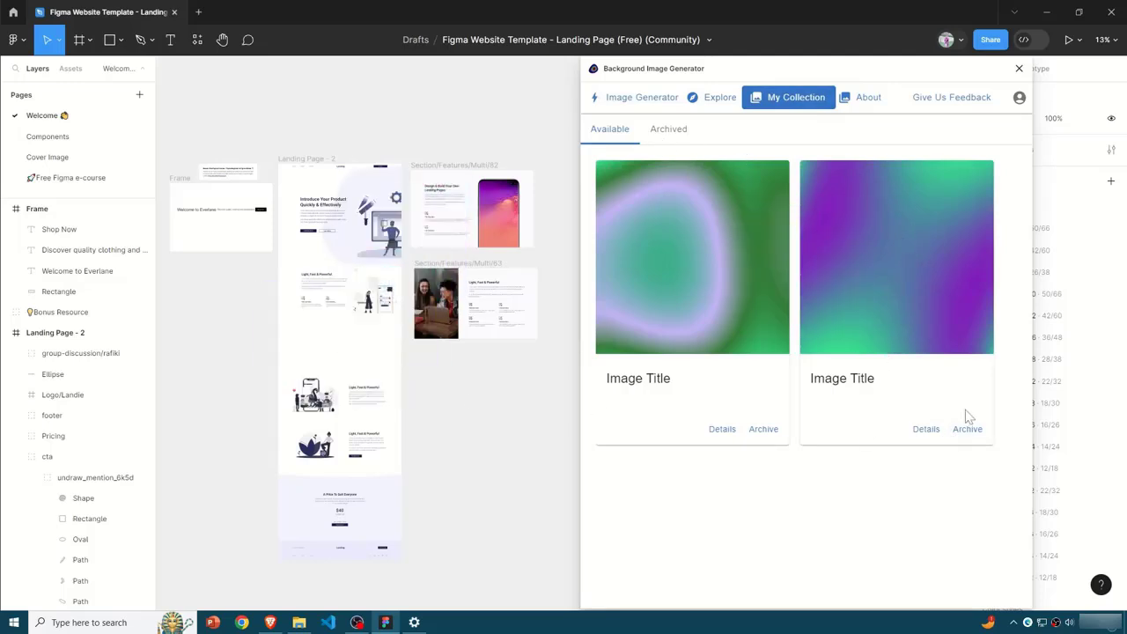
click(925, 436)
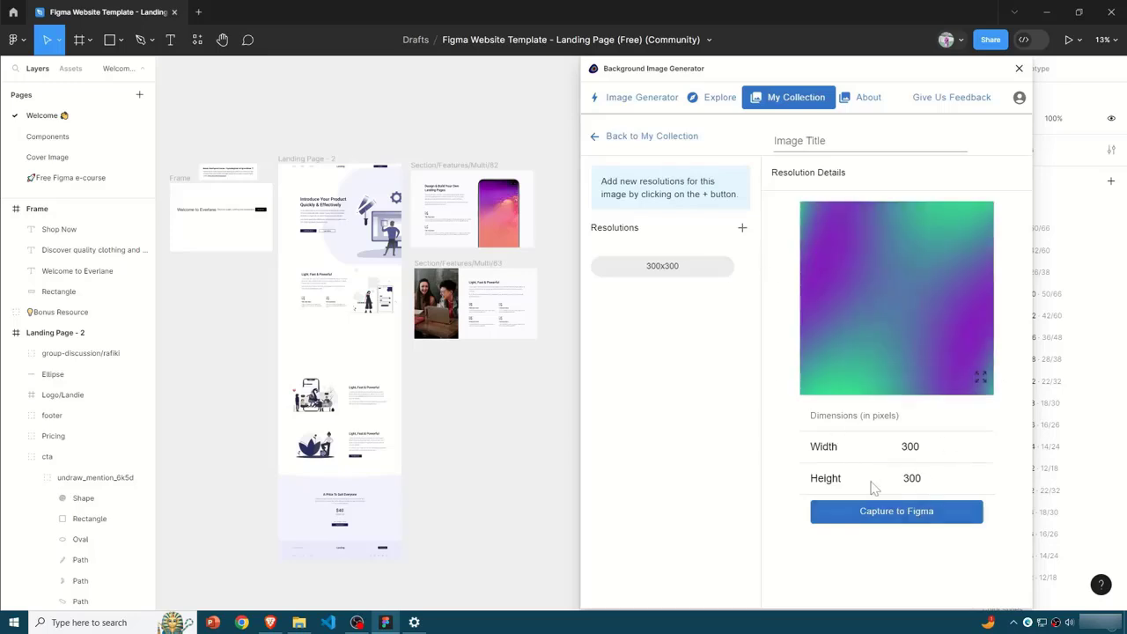
click(917, 512)
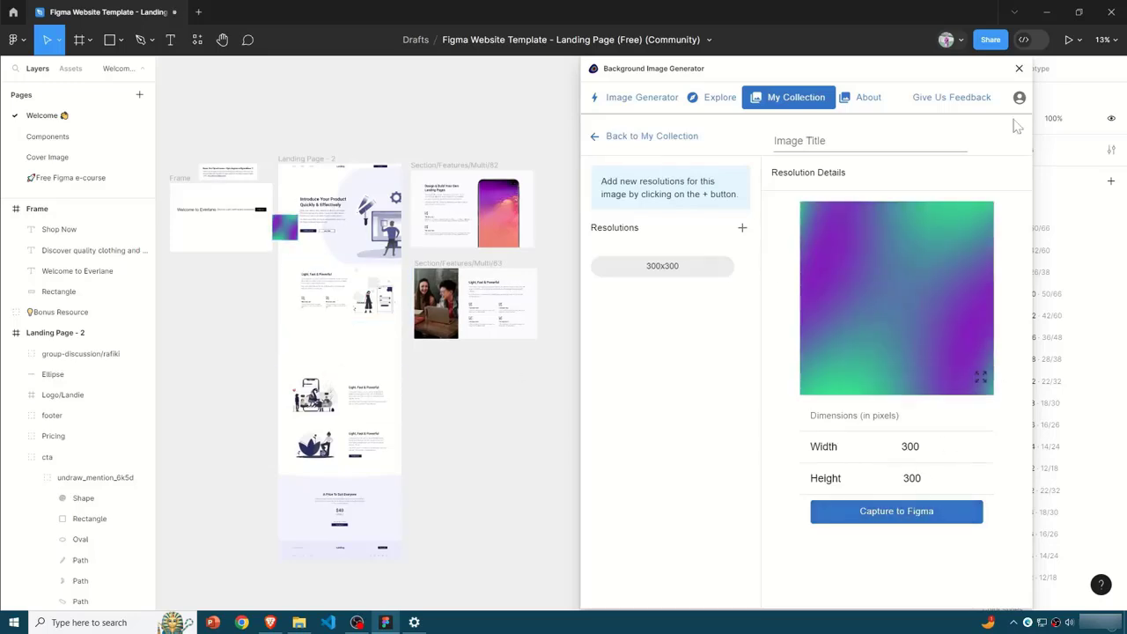
click(1018, 68)
- Place the captured gradient across the landing page's hero section, stretch it to 1440 × 444, and delete it
scroll(401, 357, up, 5)
drag(584, 604, 391, 605)
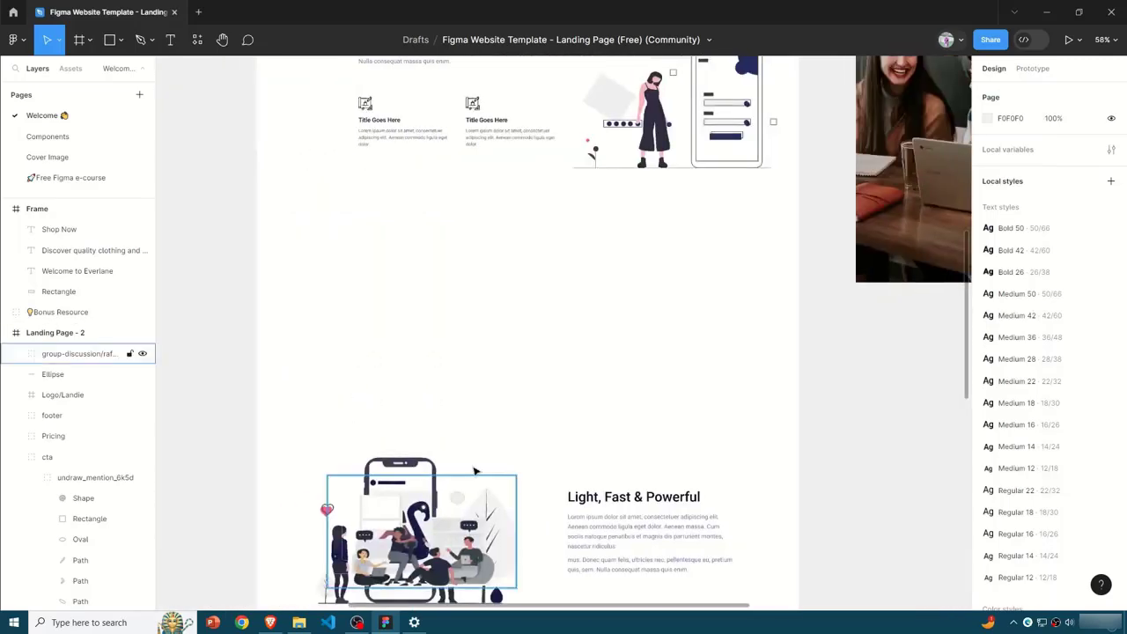
scroll(473, 470, up, 5)
drag(303, 255, 345, 328)
drag(370, 277, 805, 221)
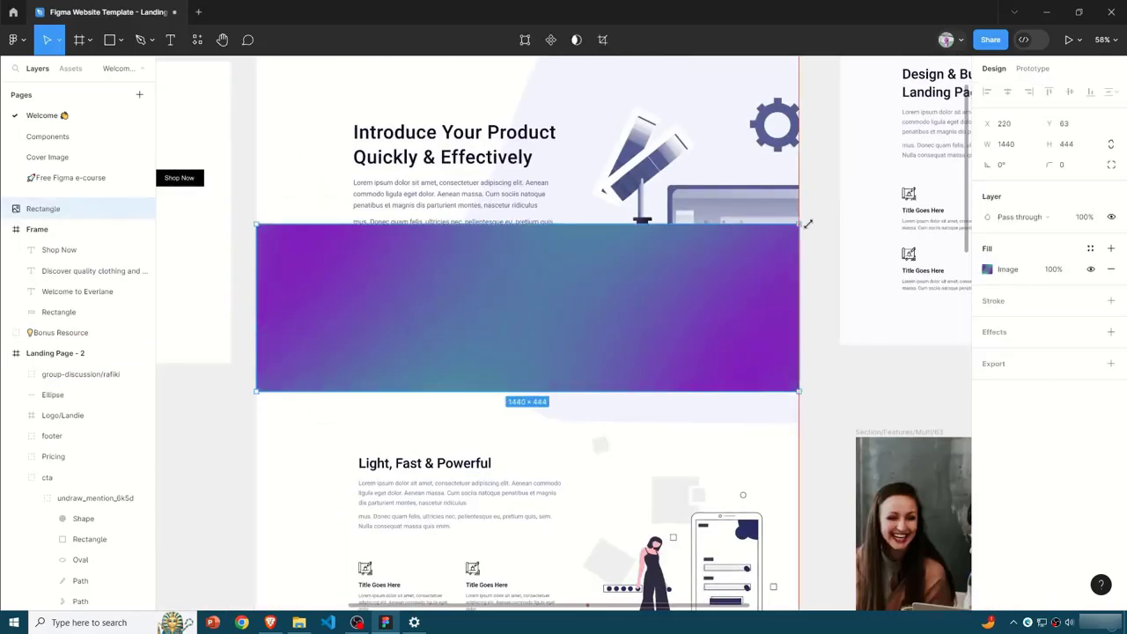
key(Delete)
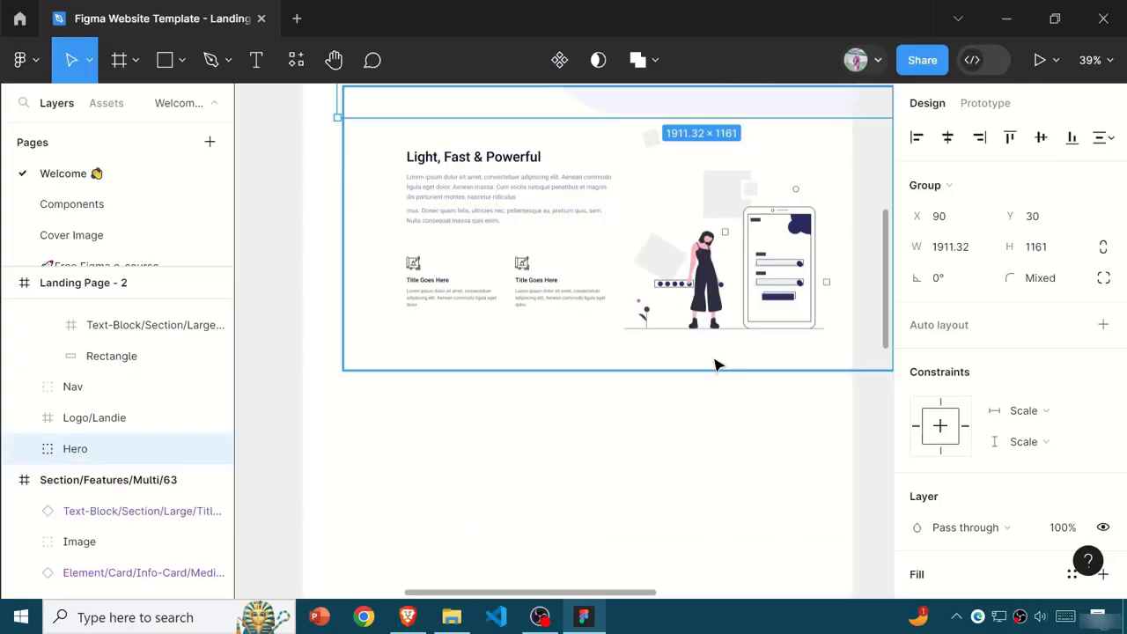
- Deselect the Hero group, run the Storyset by Freepik plugin and move its window off the landing page illustration
click(800, 375)
key(shift+i)
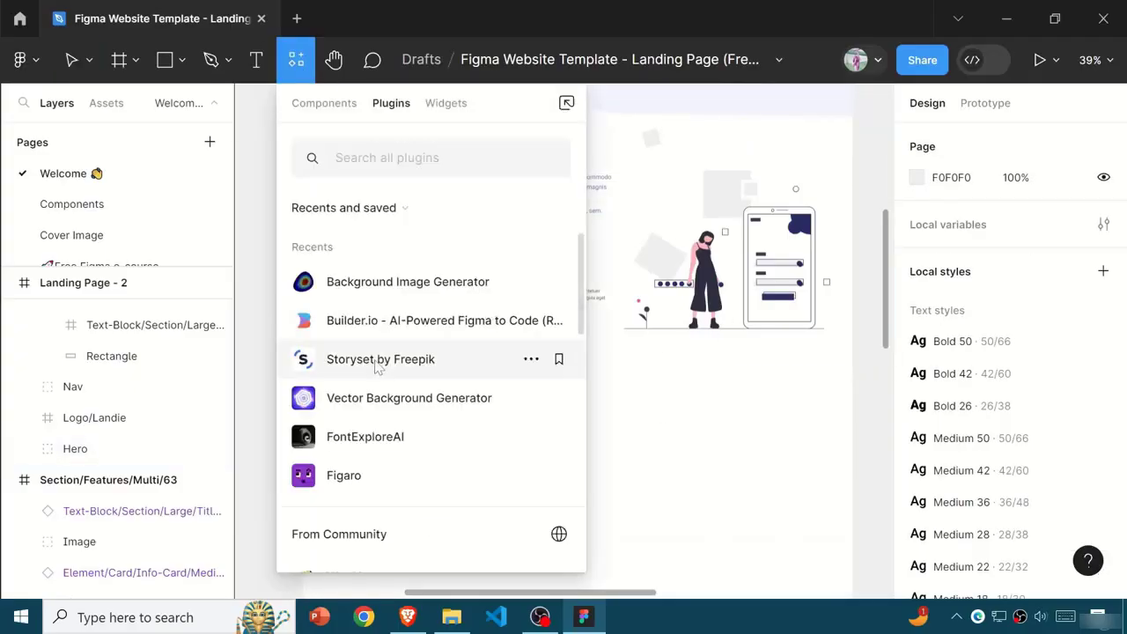
click(377, 361)
drag(722, 109, 175, 53)
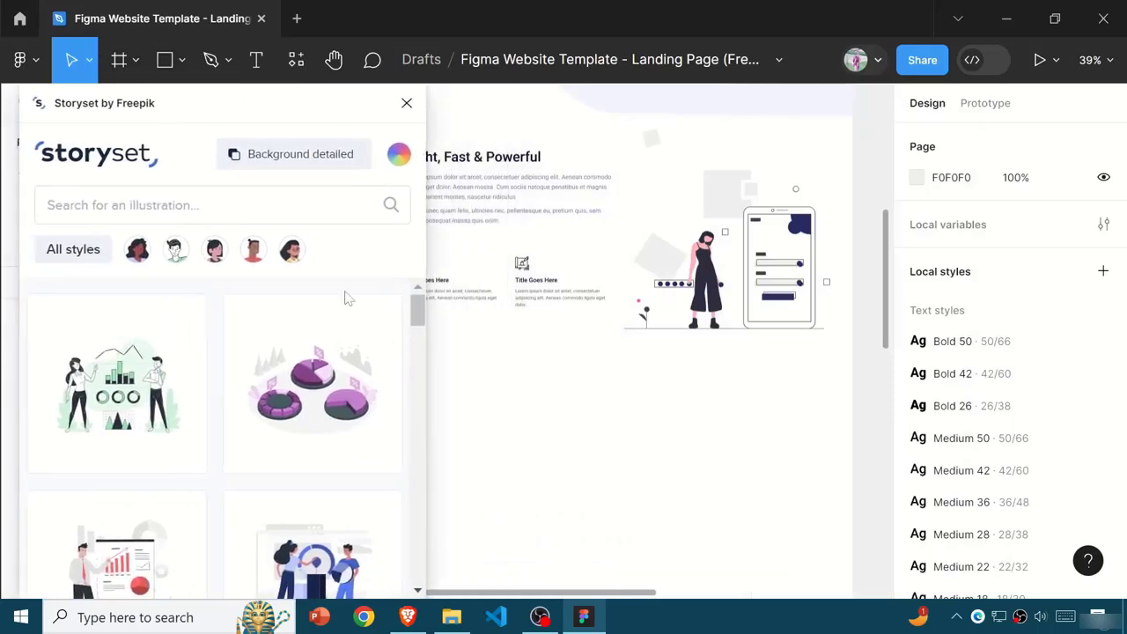
- Browse the Storyset illustrations, search for "forget password" and insert the purple illustration of the woman with question marks
scroll(611, 378, up, 2)
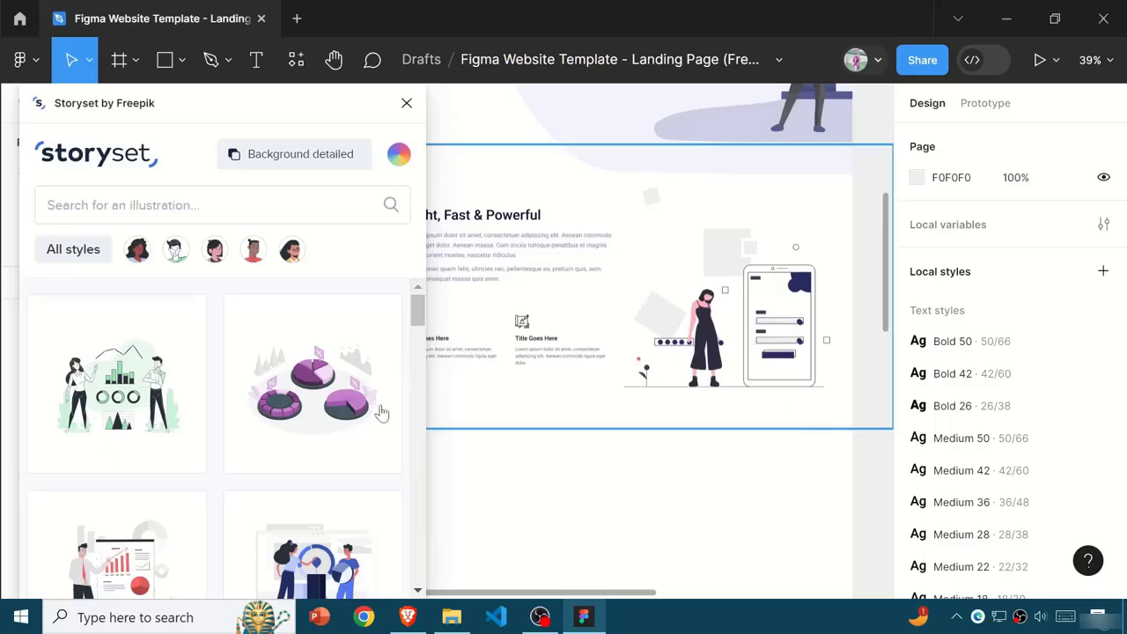
scroll(352, 377, down, 5)
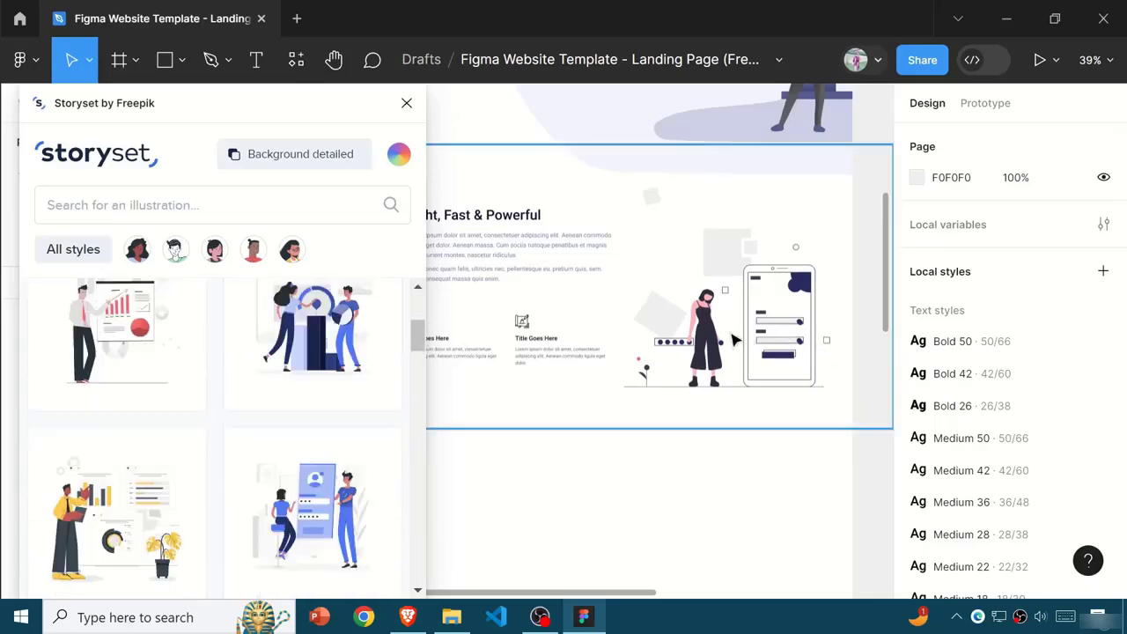
scroll(184, 458, down, 3)
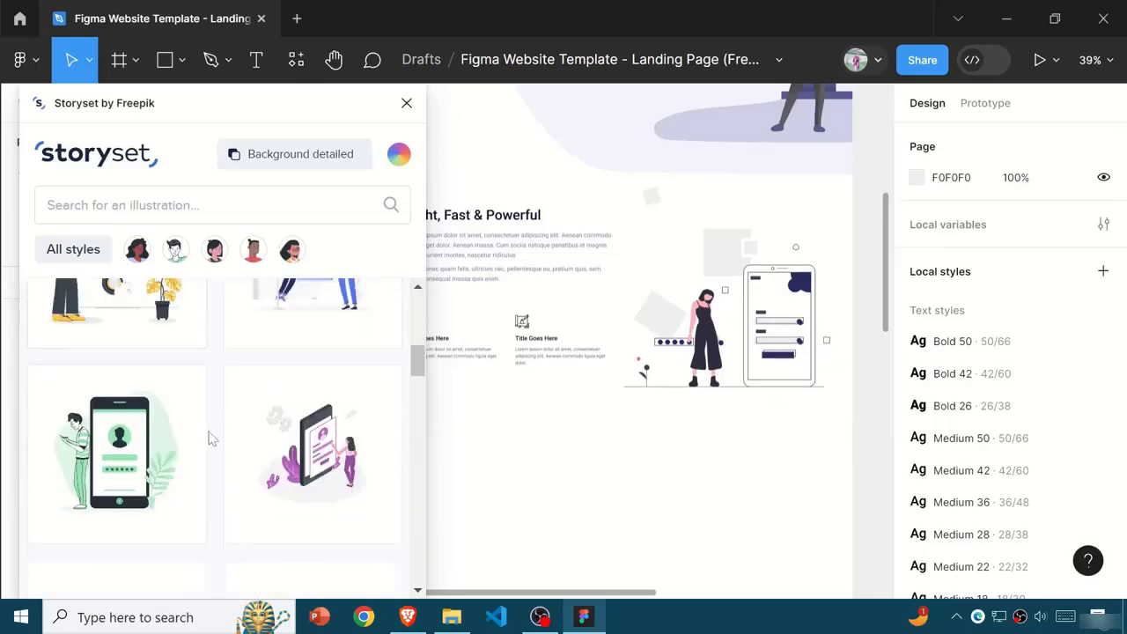
click(93, 198)
text(forget p)
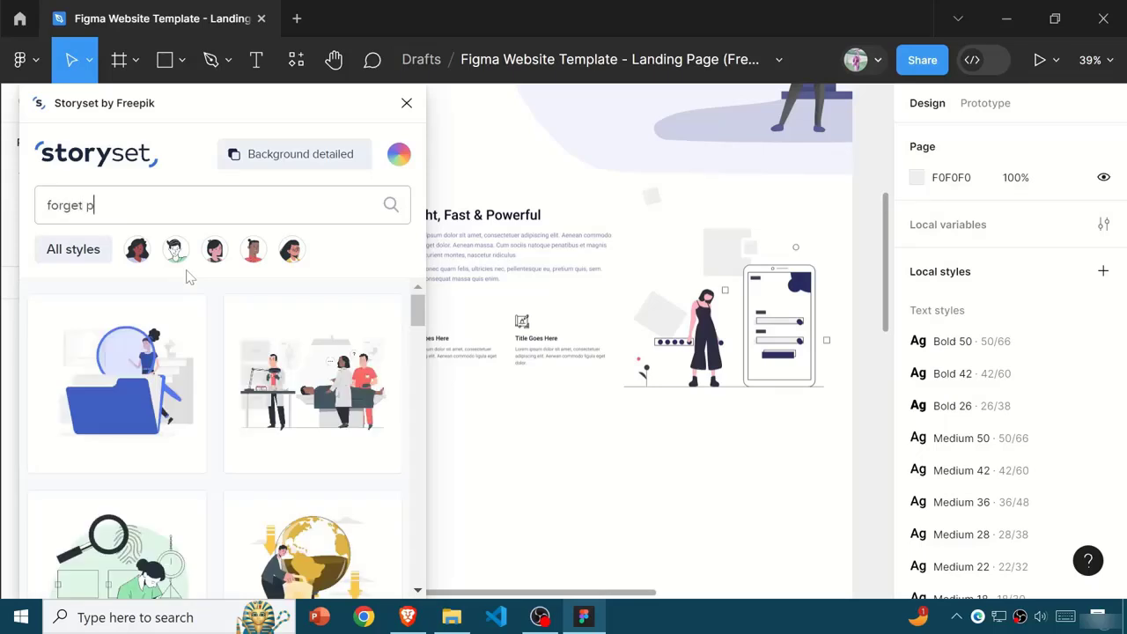
text(assword)
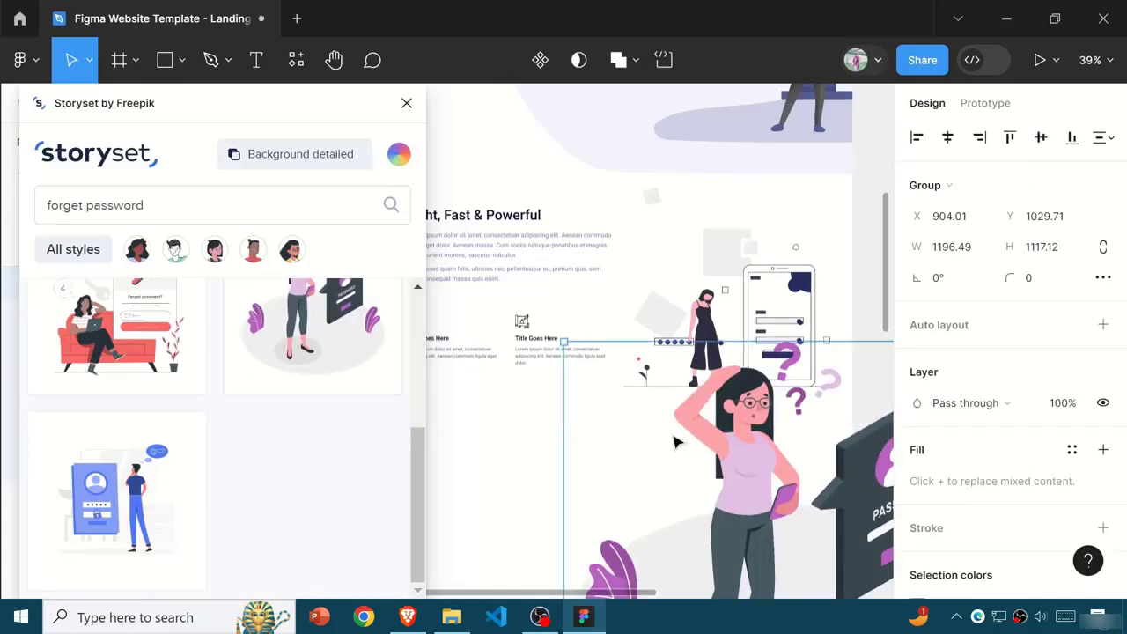
- Delete the inserted illustration and recolor the Storyset illustrations, trying purple and blue before choosing dark 263238
key(Delete)
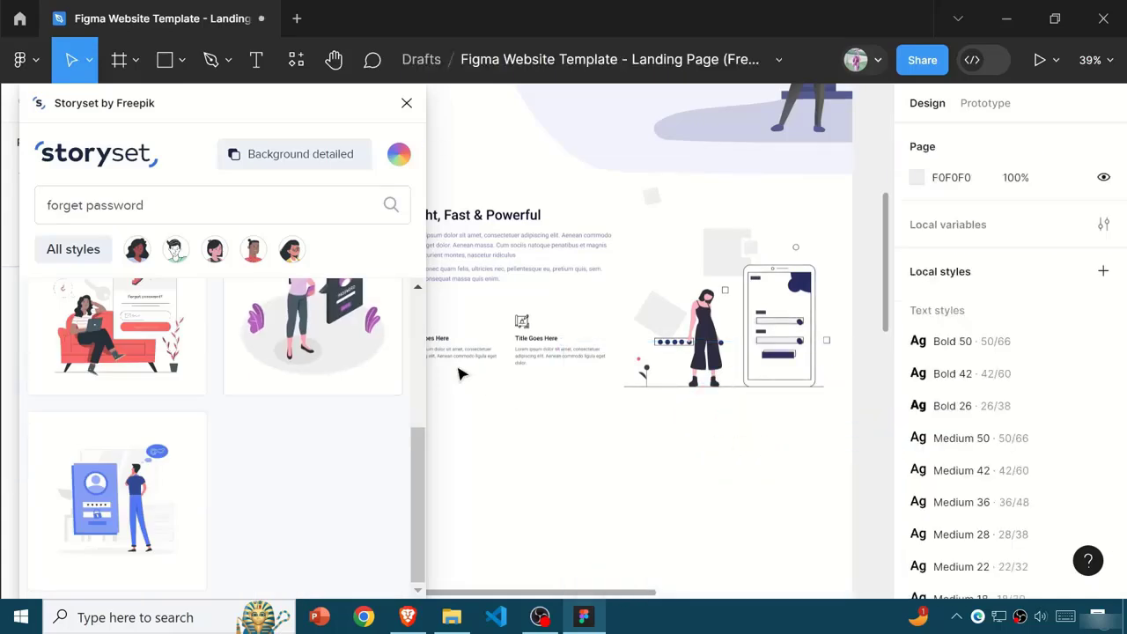
scroll(352, 348, up, 3)
click(398, 154)
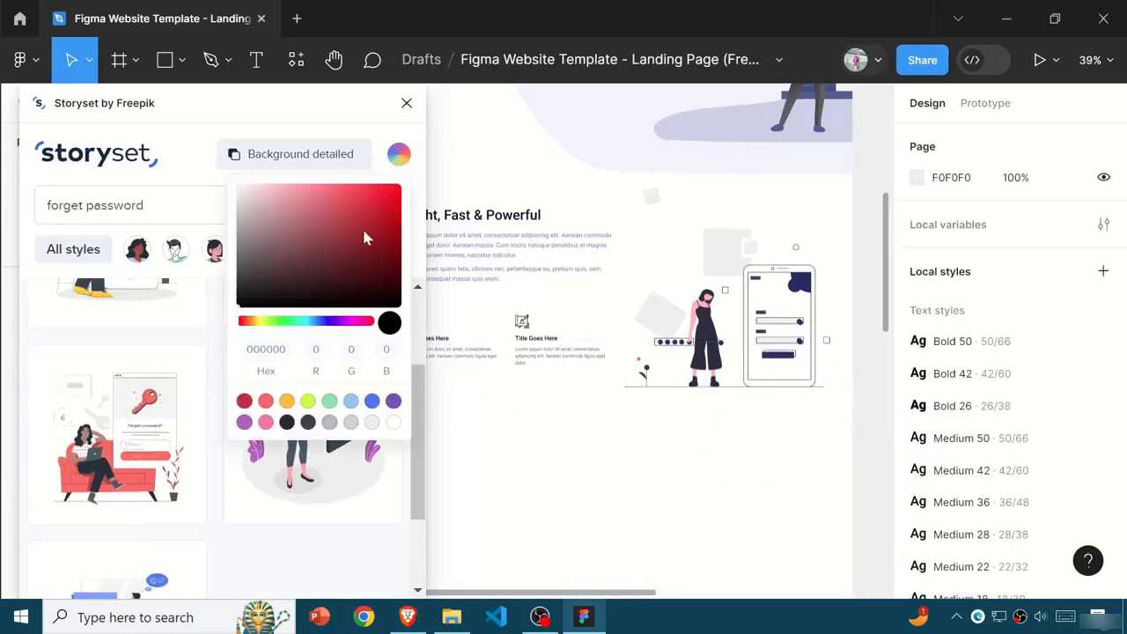
click(394, 401)
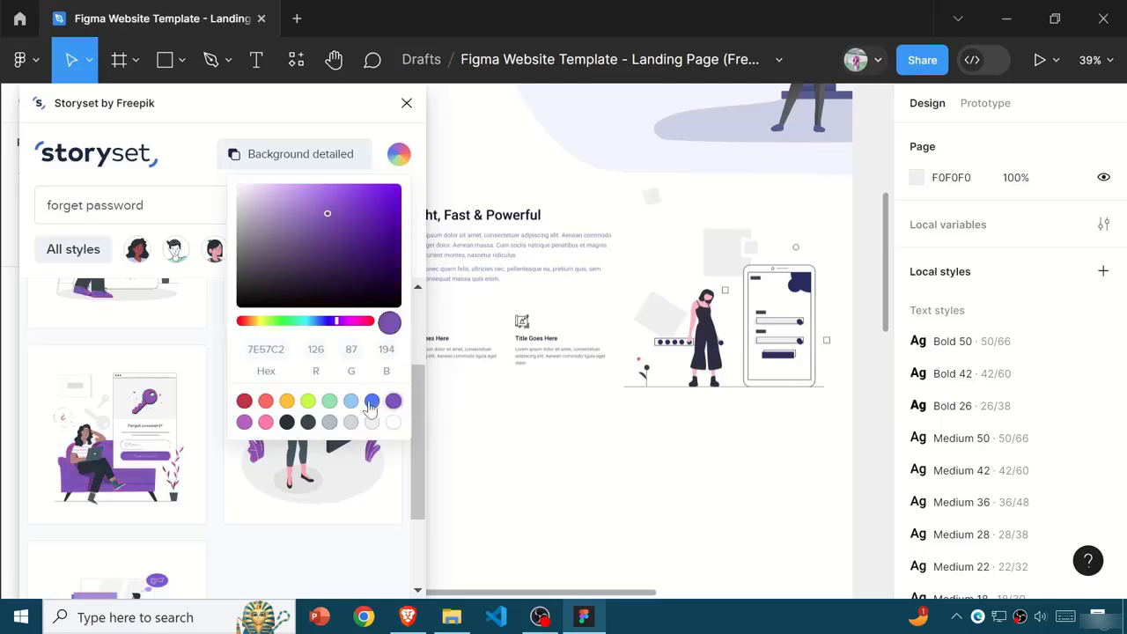
click(372, 402)
click(287, 423)
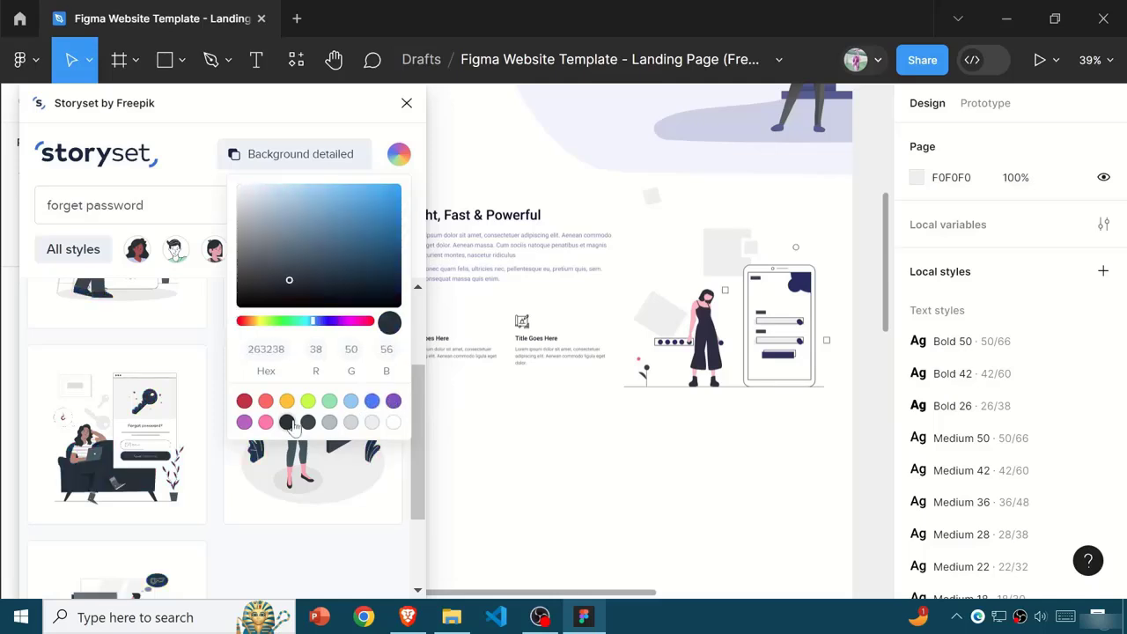
- Insert the dark version of the illustration of the woman with question marks and adjust its placement on the landing page
click(259, 499)
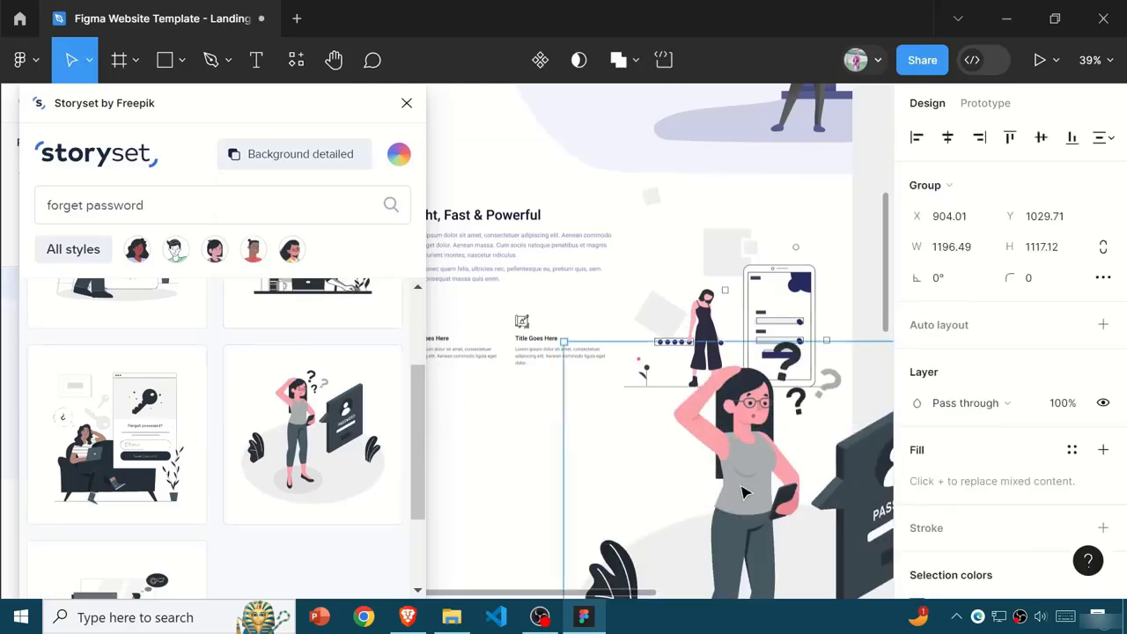
drag(742, 493, 640, 301)
drag(654, 344, 740, 452)
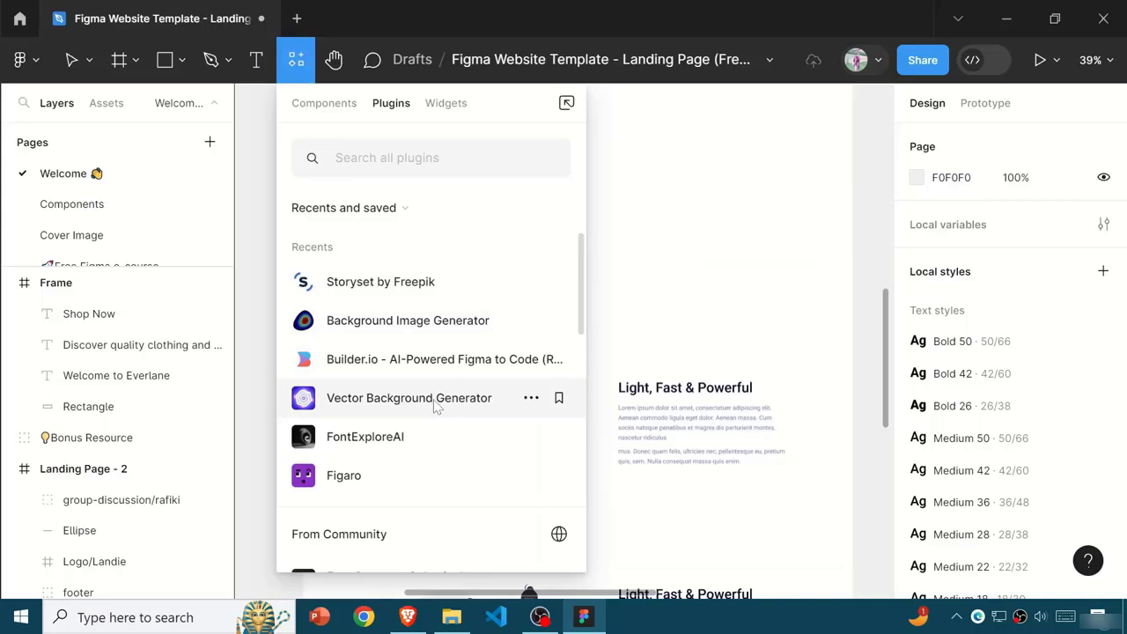
- Run the Vector Background Generator plugin, review its Arc Patterns settings and cancel it
click(434, 404)
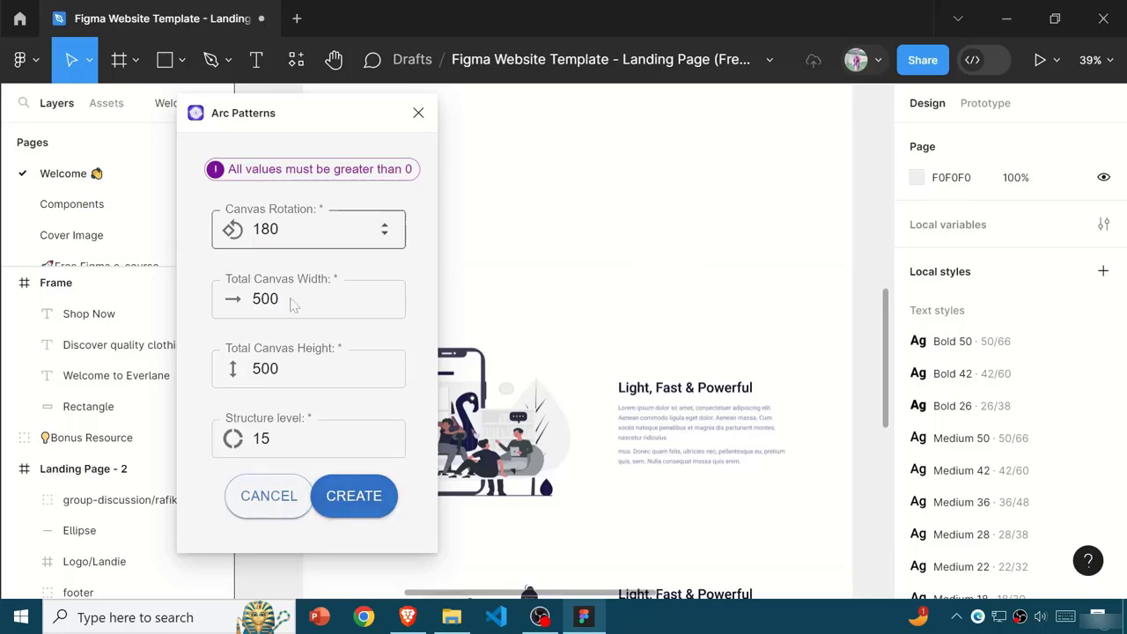
scroll(621, 427, down, 1)
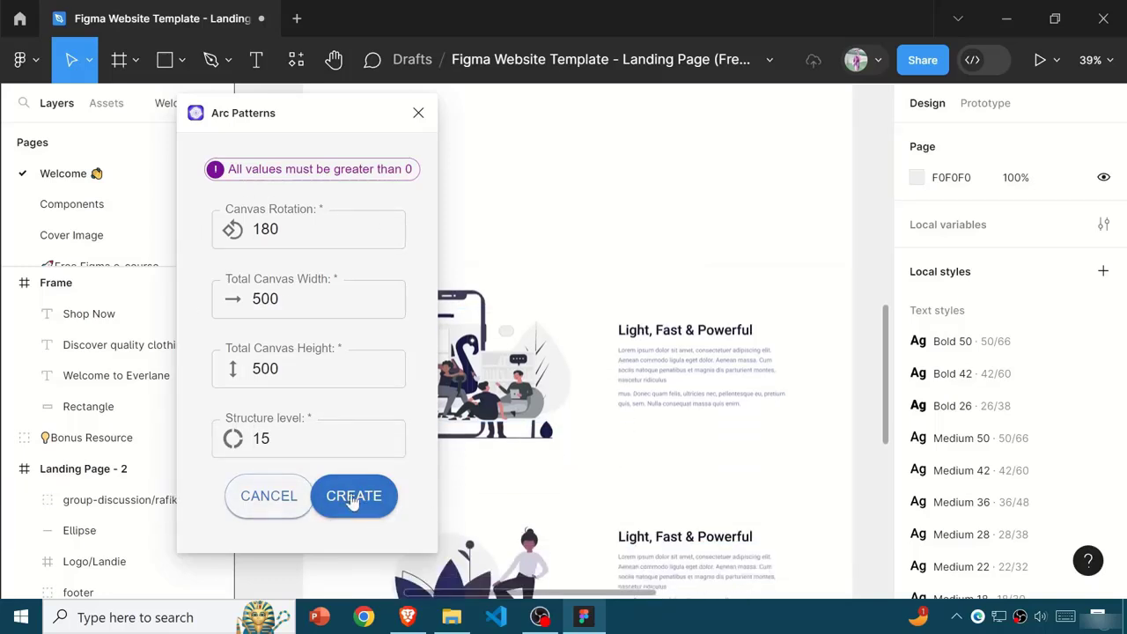
click(264, 494)
click(295, 58)
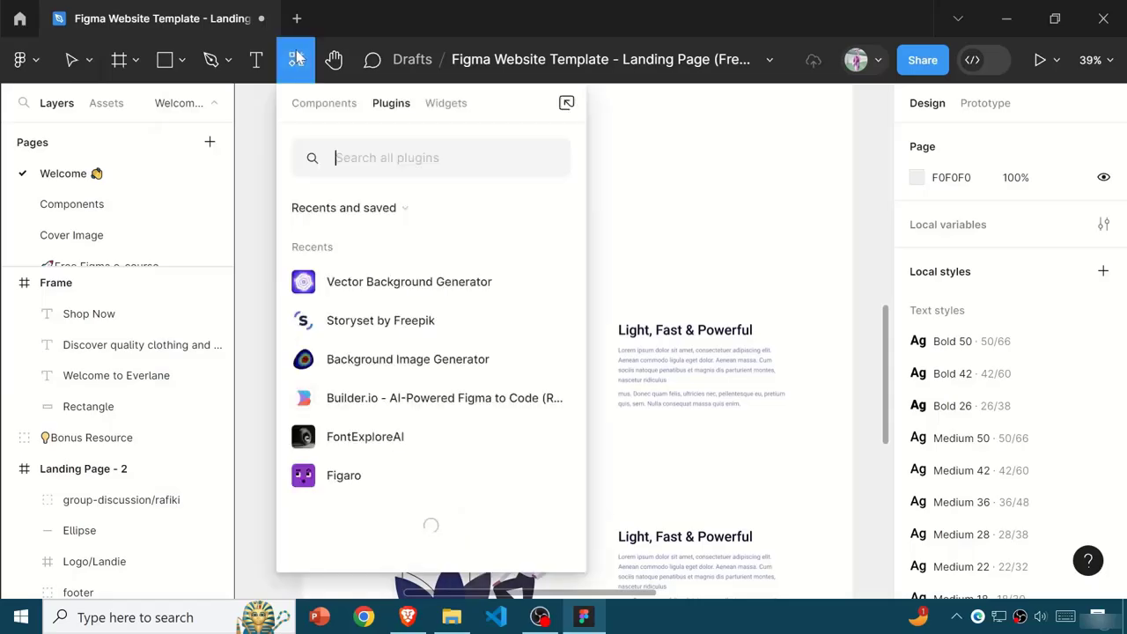
key(Escape)
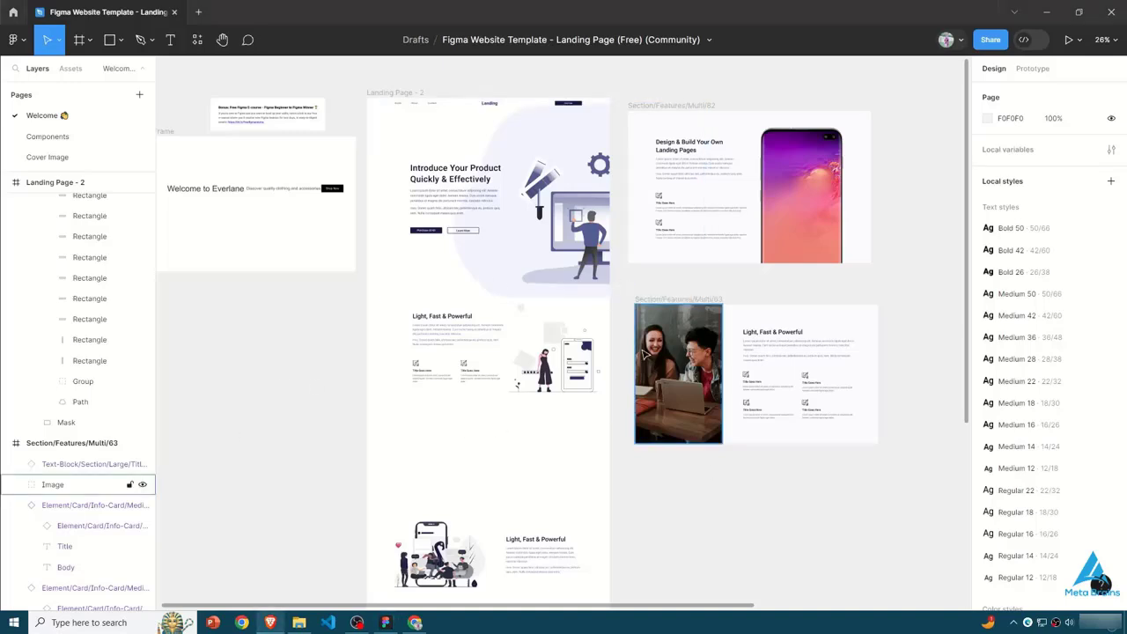
- Select the "Light, Fast & Powerful" title in the Section/Features/Multi/63 frame and run the Typescales plugin on it
key(shift+0)
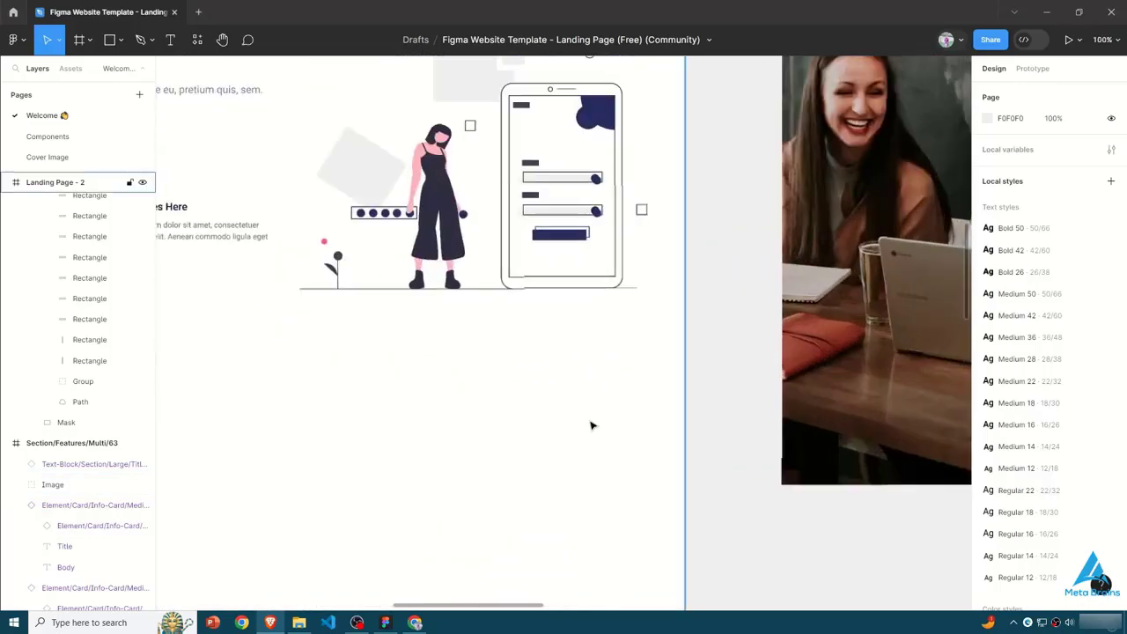
drag(535, 605, 713, 611)
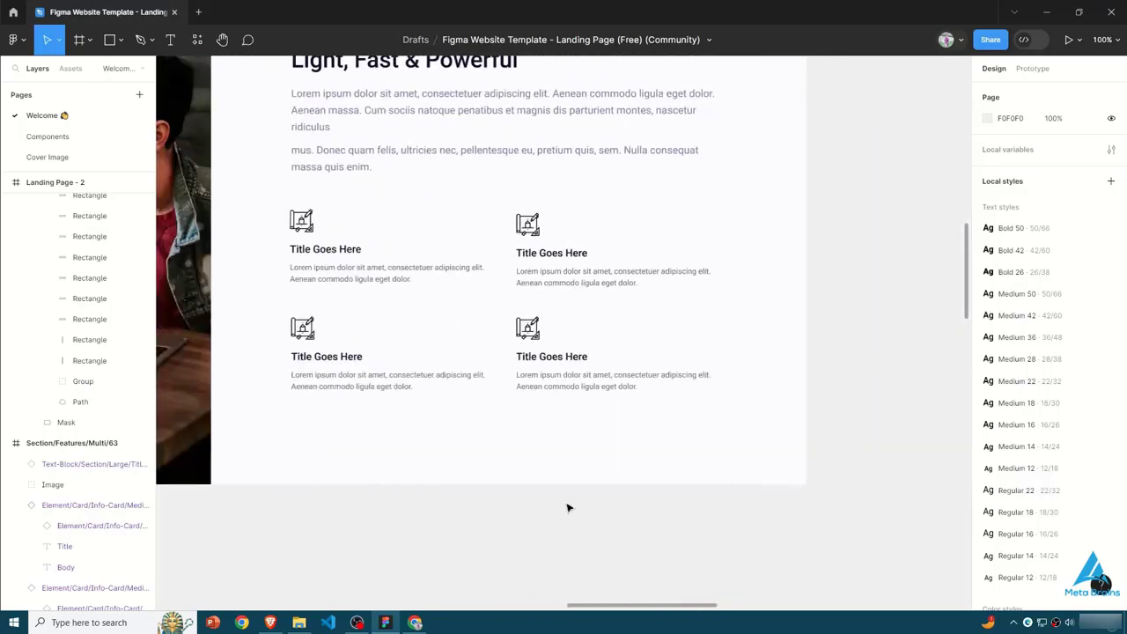
scroll(568, 508, up, 2)
double_click(396, 138)
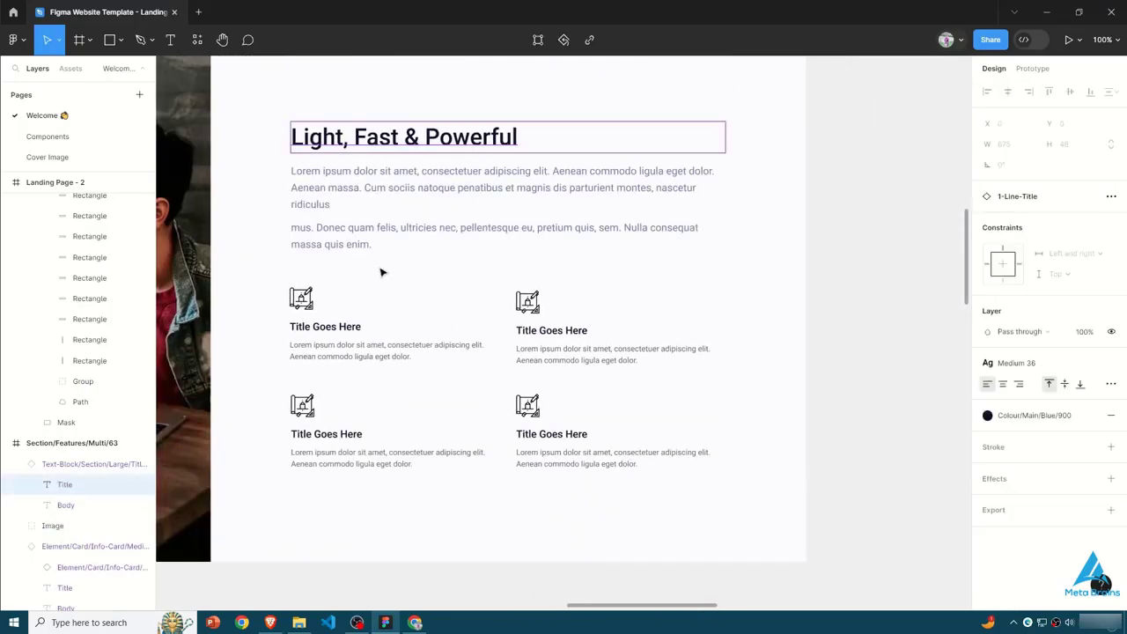
click(197, 39)
text(typescale)
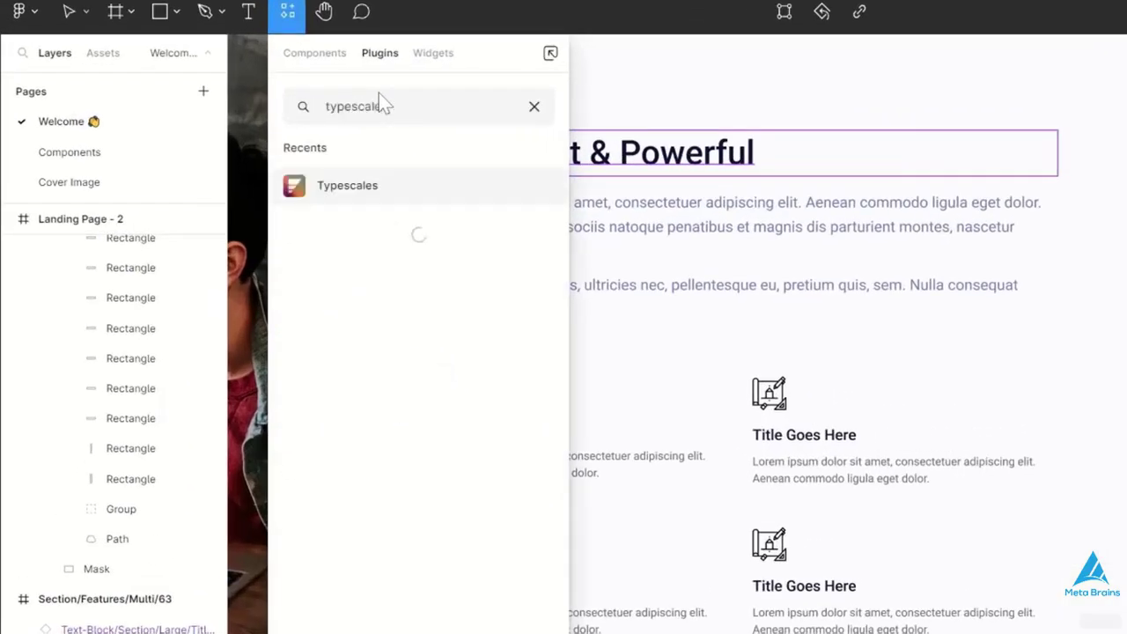
click(414, 188)
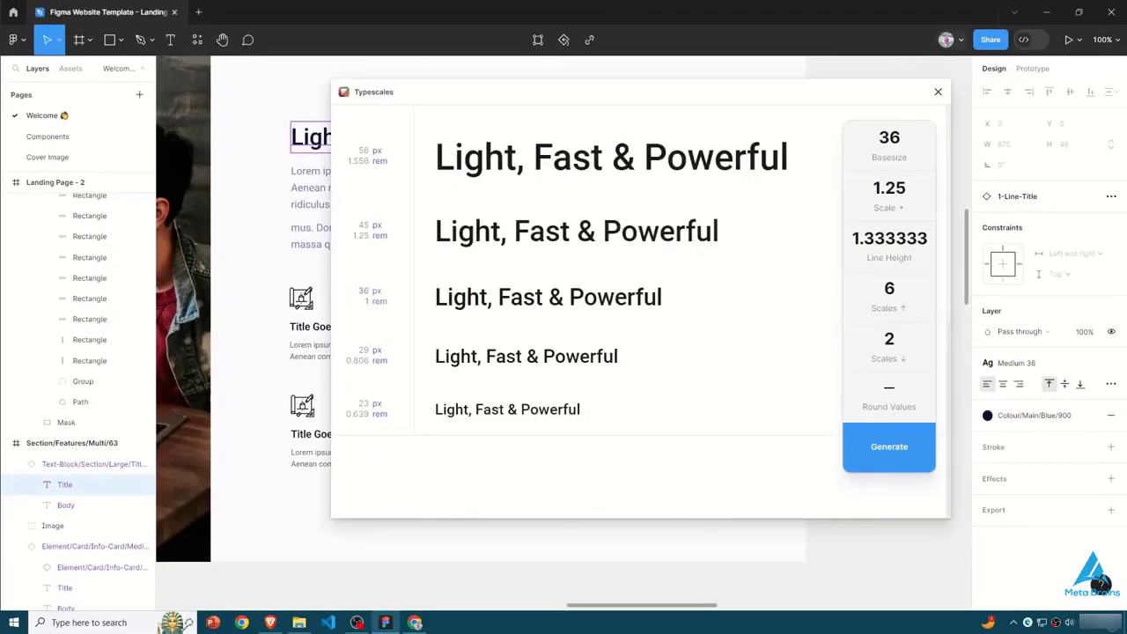
- Set the scale ratio of the type scale to 1.135
click(889, 188)
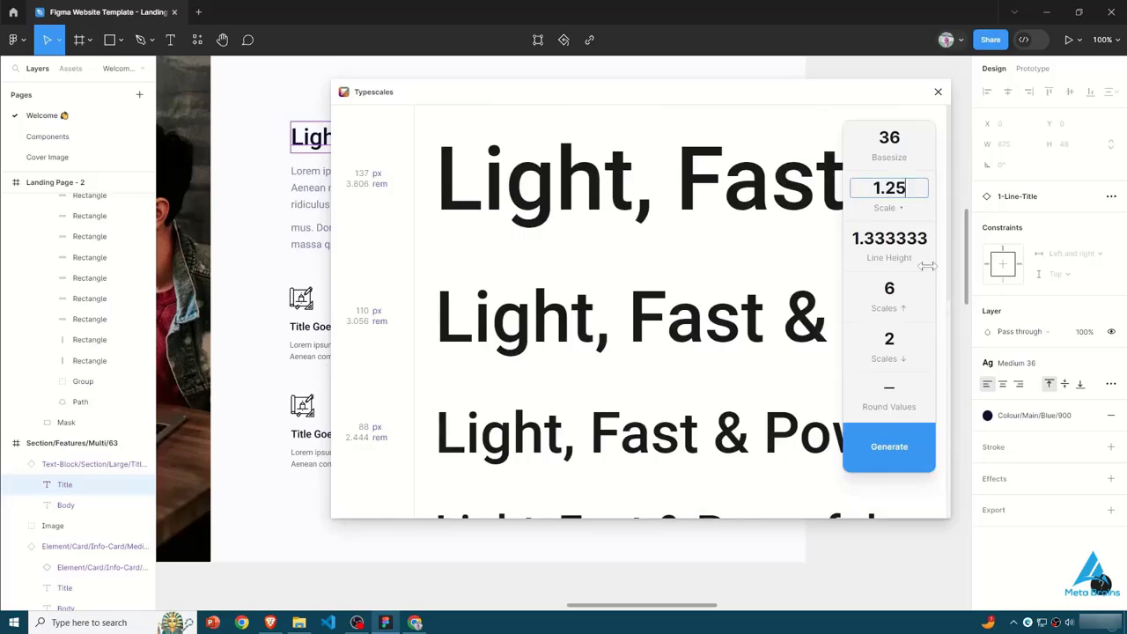
key(BackSpace)
key(BackSpace)
text(125)
key(BackSpace)
key(BackSpace)
text(35)
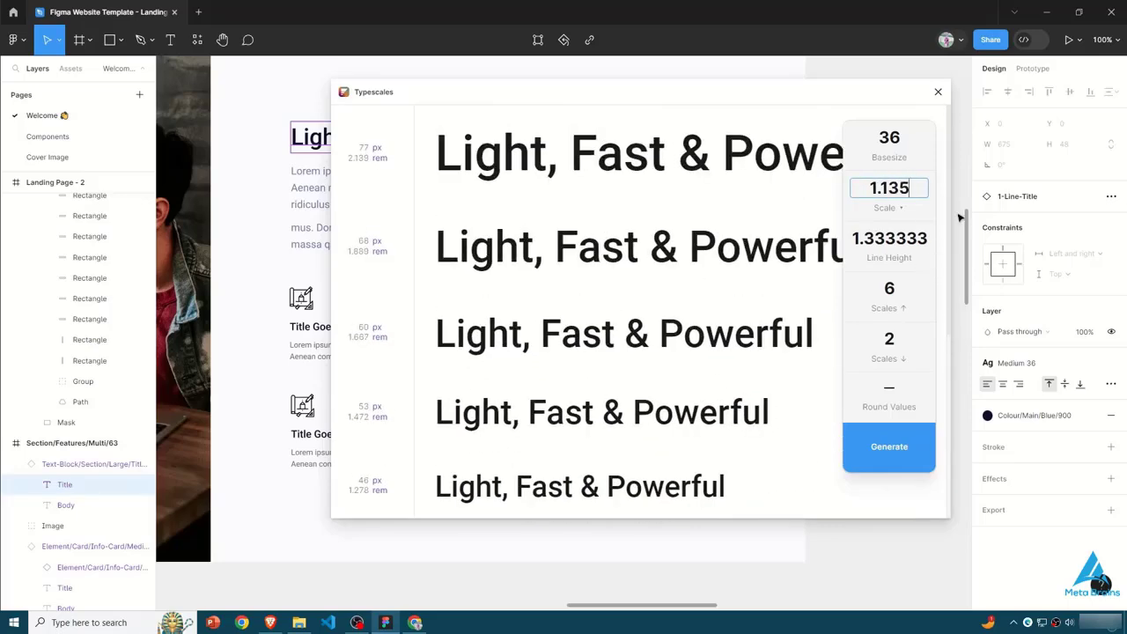
- Try base sizes of 35 and 40 for the type scale, and settle on 30
click(897, 138)
text(35)
key(BackSpace)
key(BackSpace)
text(40)
key(BackSpace)
key(BackSpace)
text(30)
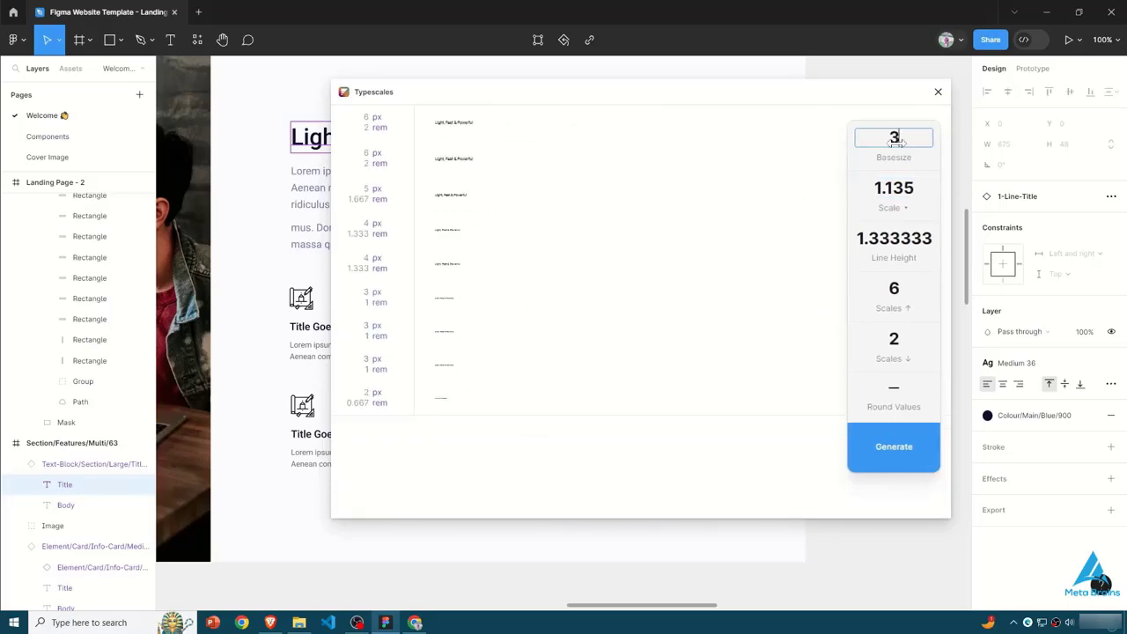
- Set the number of upward scales to 8 and generate the type scale
click(893, 288)
key(BackSpace)
text(8)
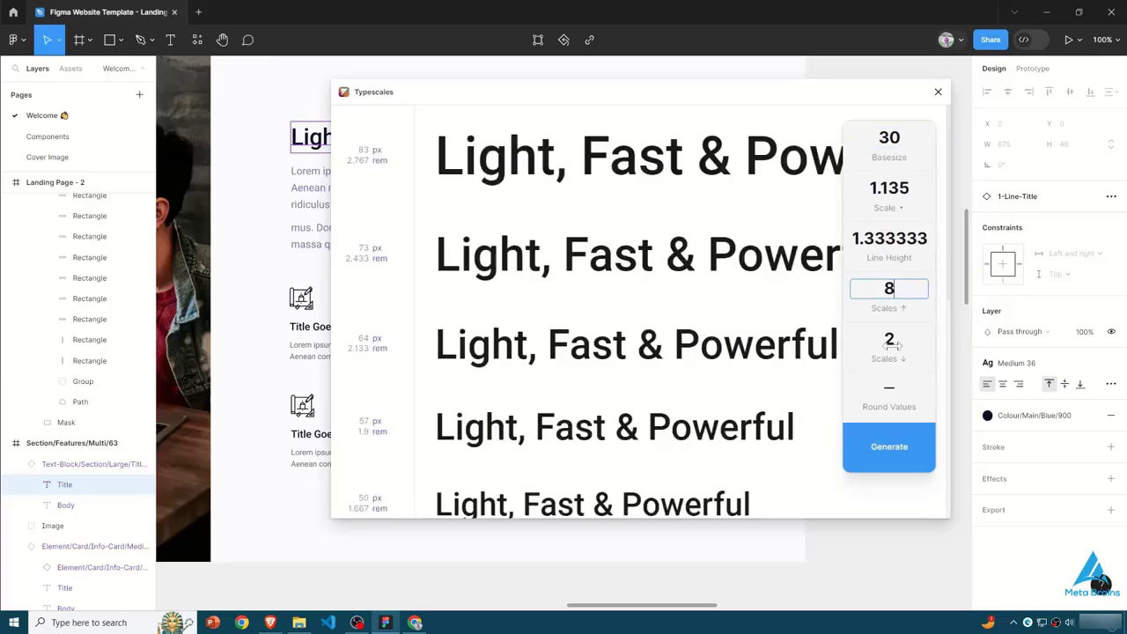
scroll(893, 347, down, 1)
click(895, 392)
click(894, 394)
click(889, 392)
click(889, 392)
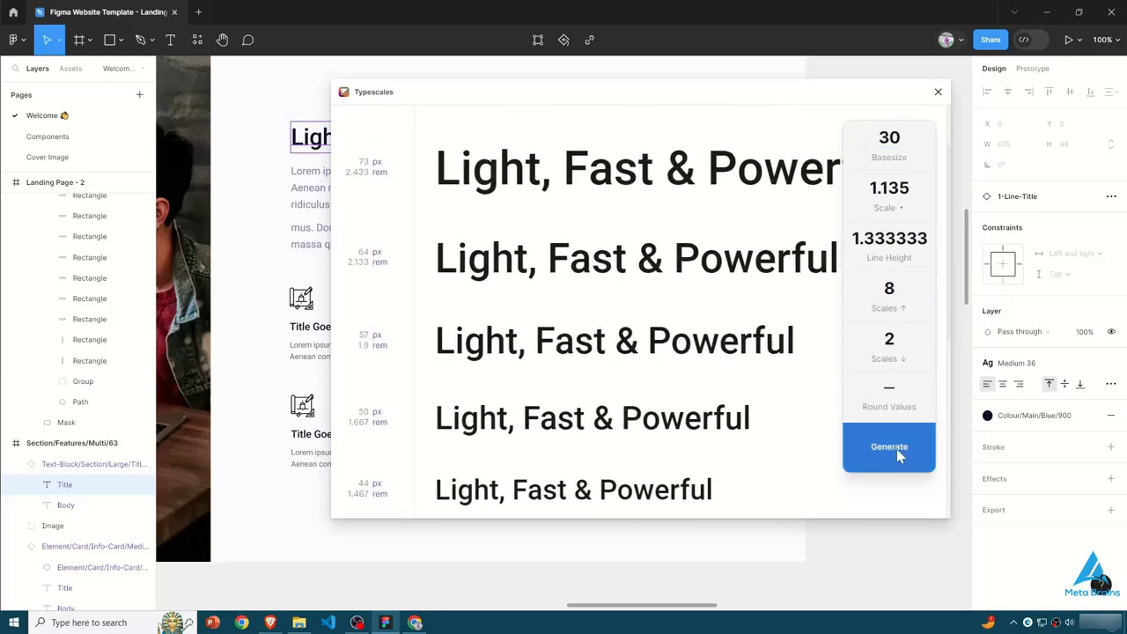
click(889, 447)
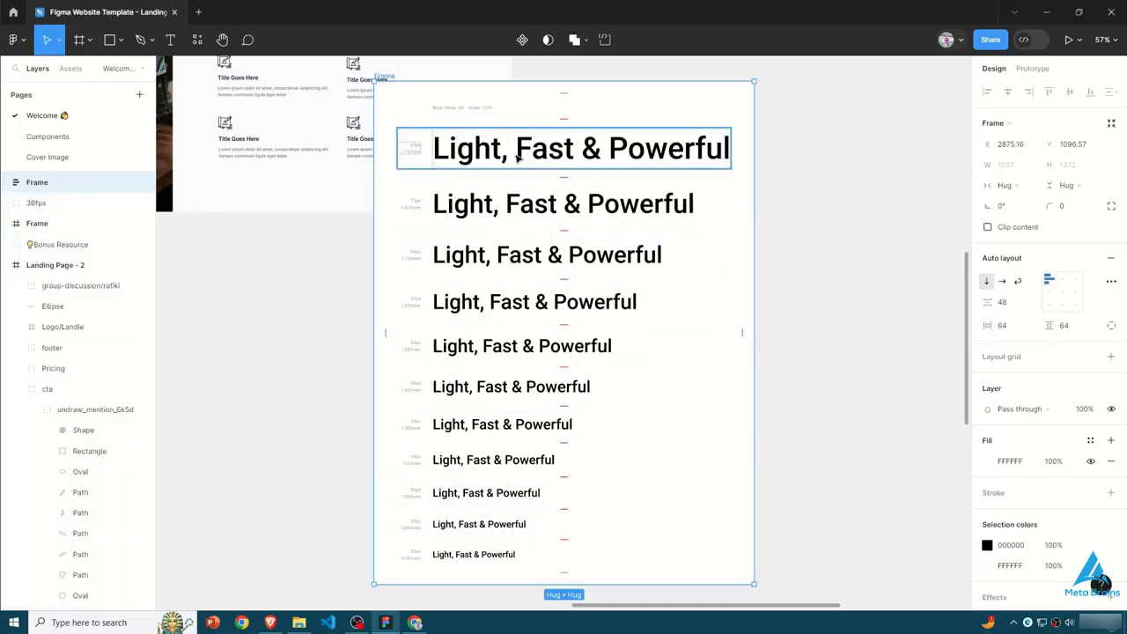
- Expand the generated type scale frame's layers and inspect its Type@83 text layer
click(6, 183)
click(83, 244)
click(73, 347)
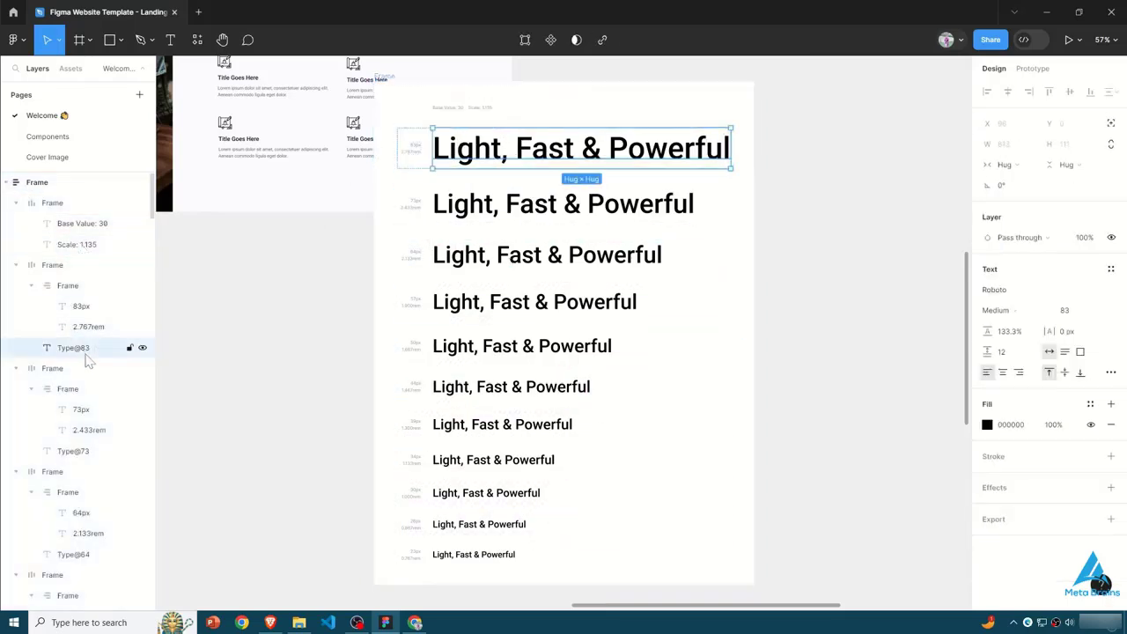
double_click(73, 348)
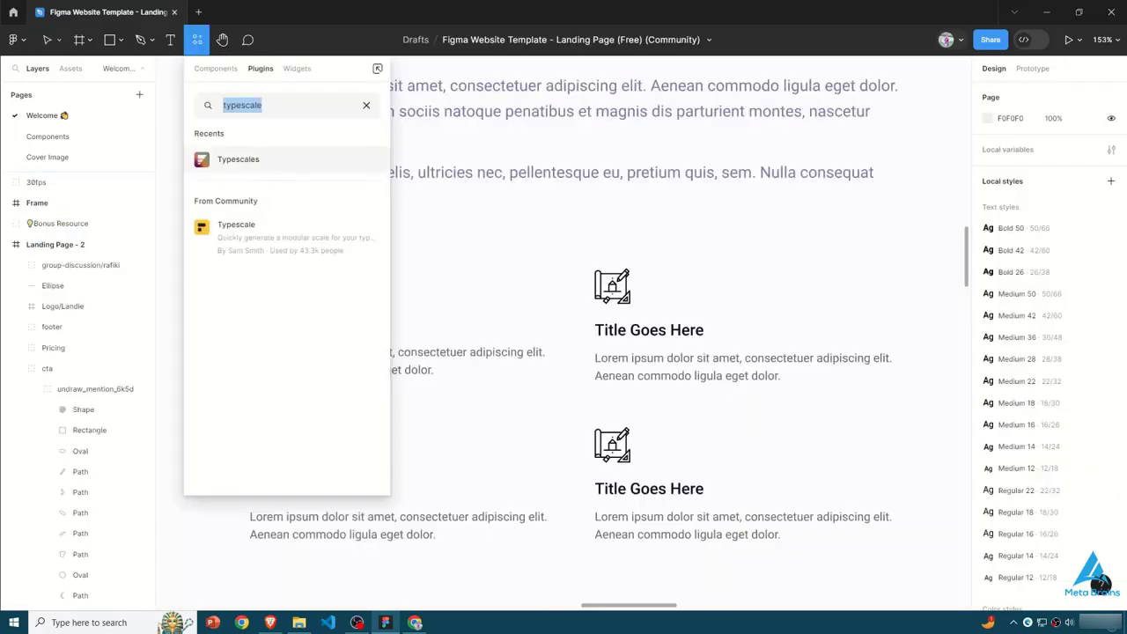
click(368, 106)
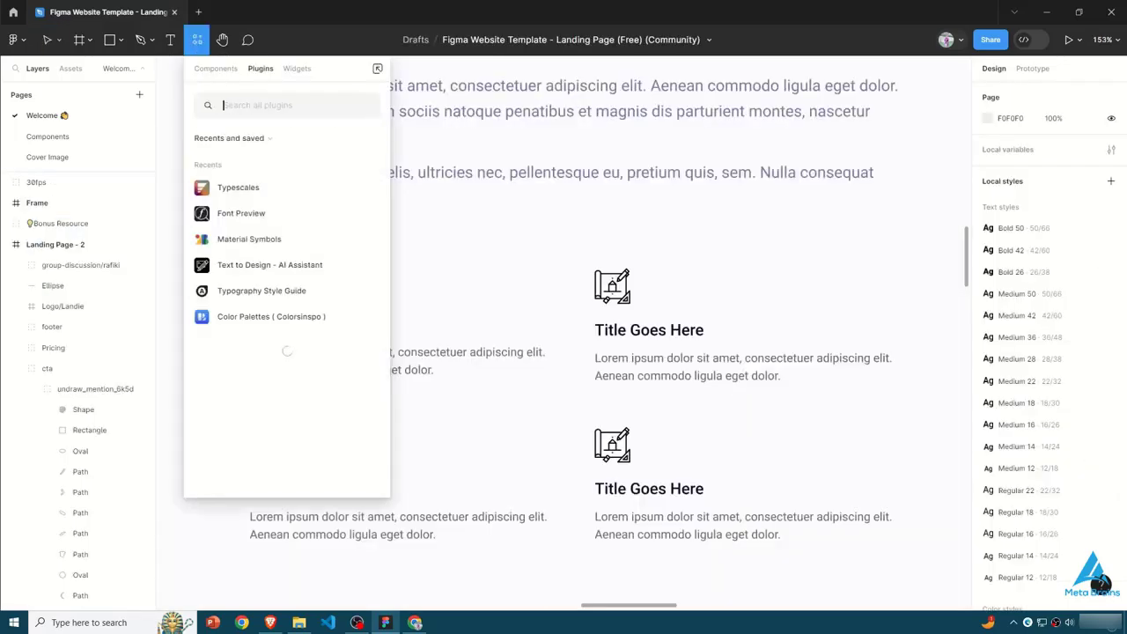
- Run the Font Preview plugin, check its favorites and search views, and browse the list of all fonts
click(236, 214)
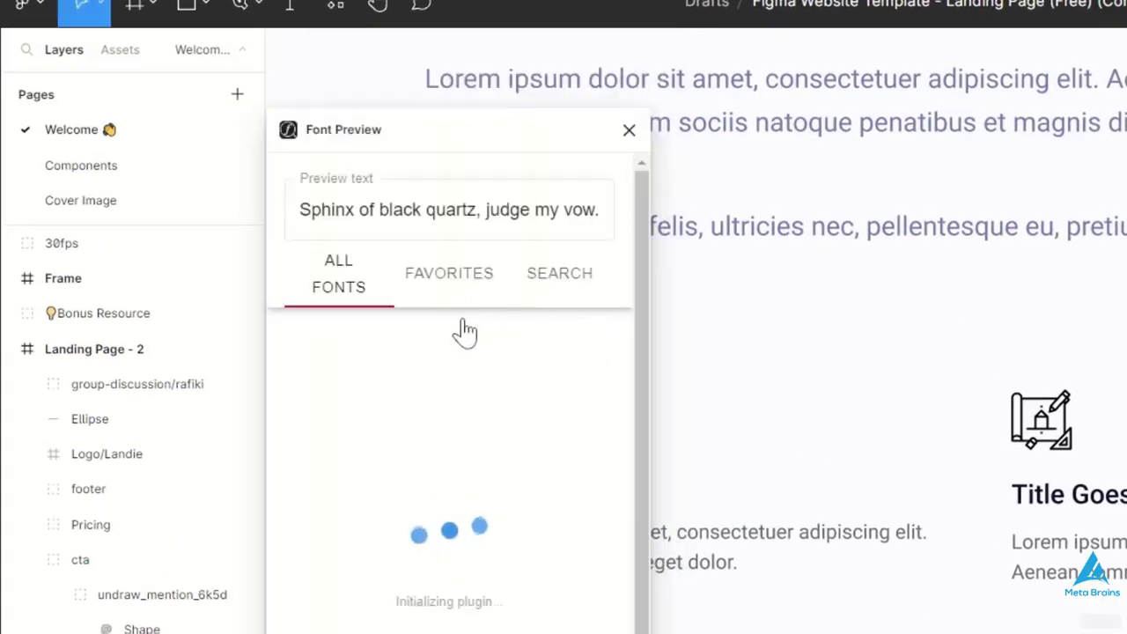
click(311, 201)
click(466, 273)
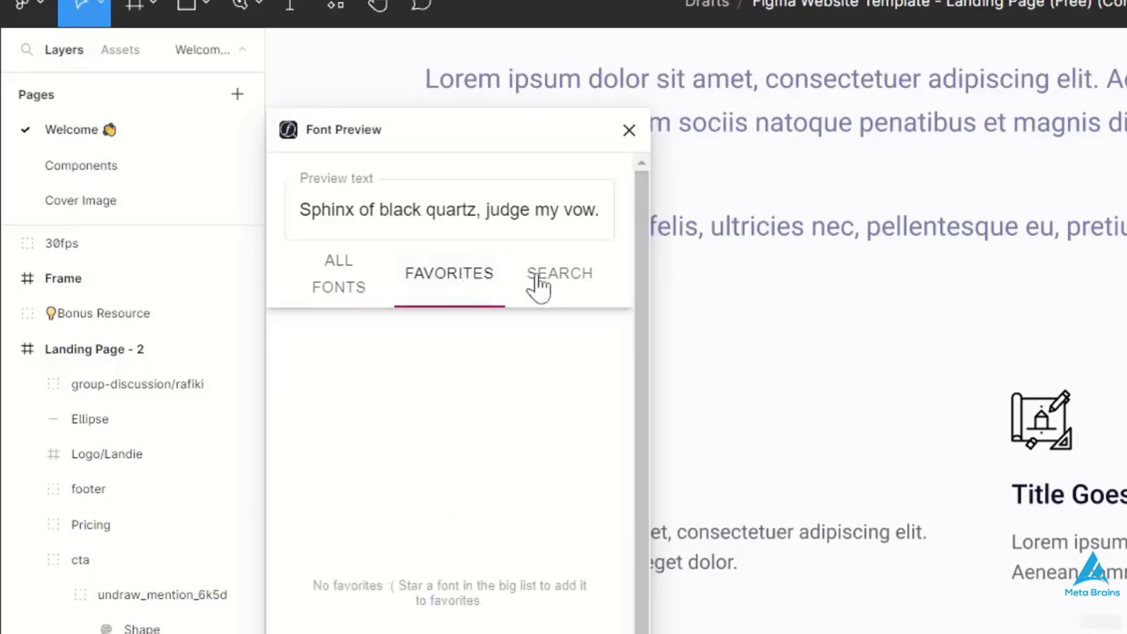
click(538, 284)
click(338, 273)
scroll(363, 586, down, 3)
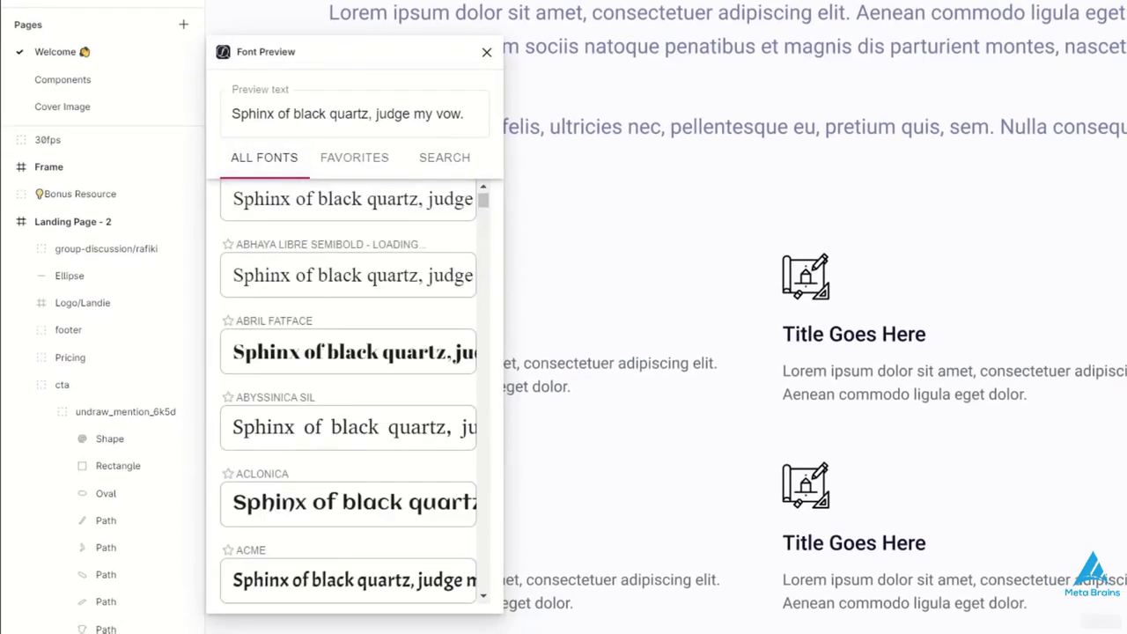
scroll(281, 396, down, 5)
scroll(287, 395, up, 3)
scroll(334, 441, down, 3)
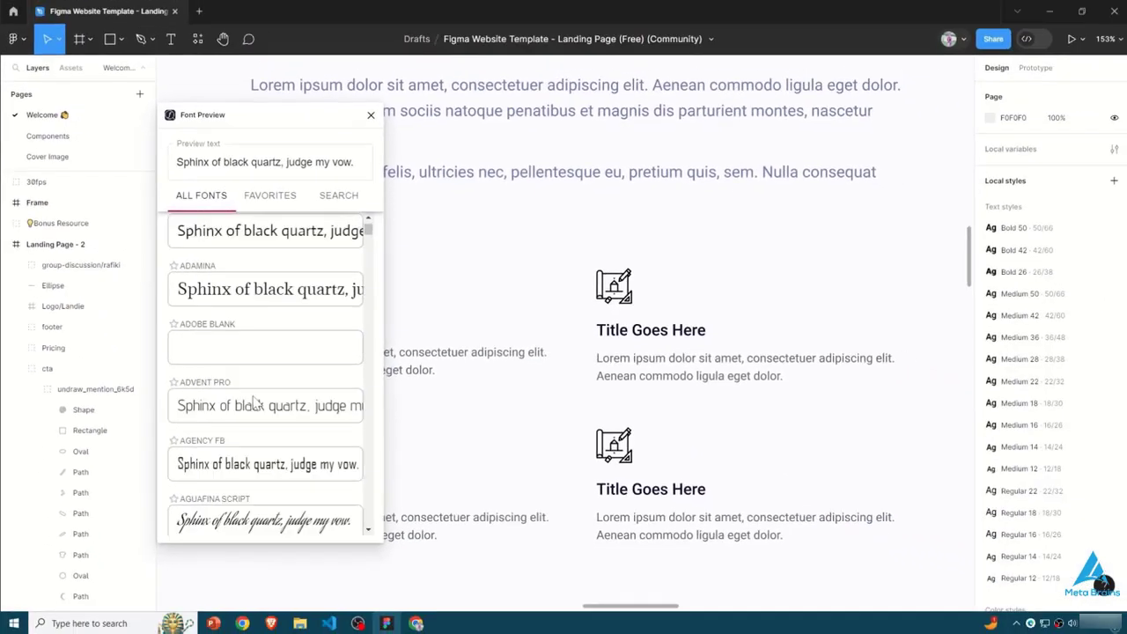
scroll(257, 396, down, 5)
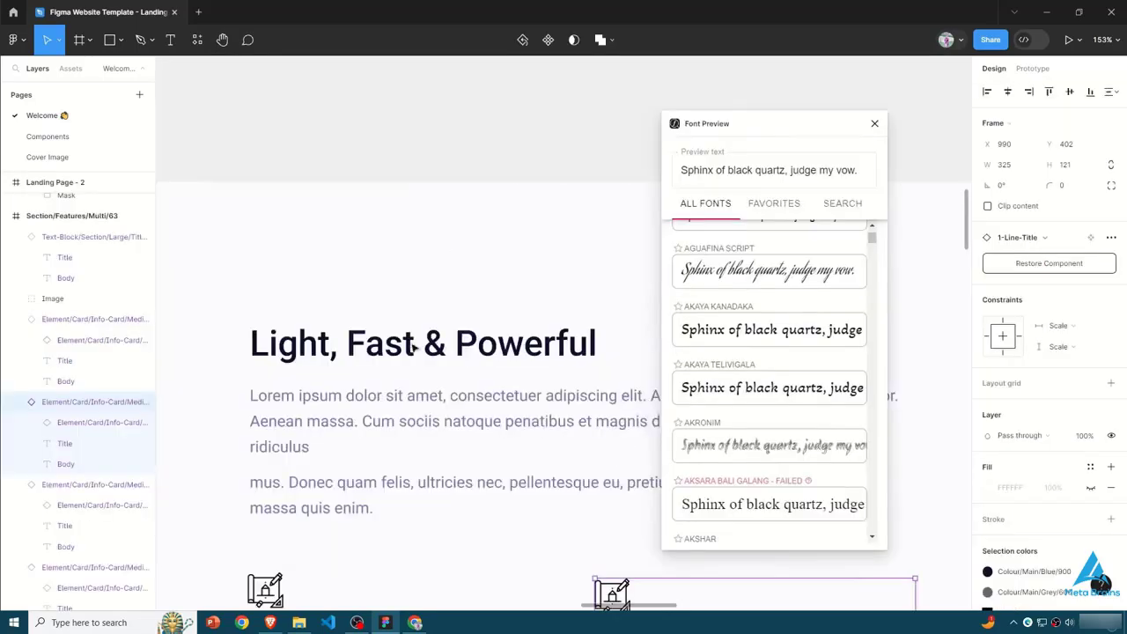
- Select the "Light, Fast & Powerful" title and apply the Akronim font to it from the font previews
click(415, 348)
click(473, 343)
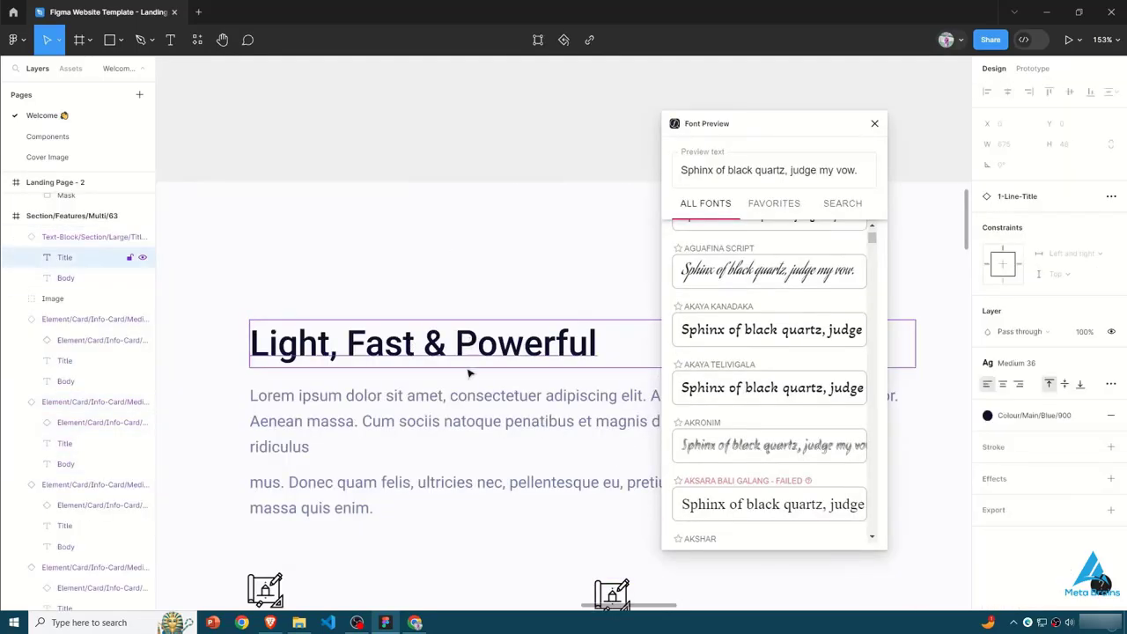
click(749, 464)
scroll(735, 453, down, 5)
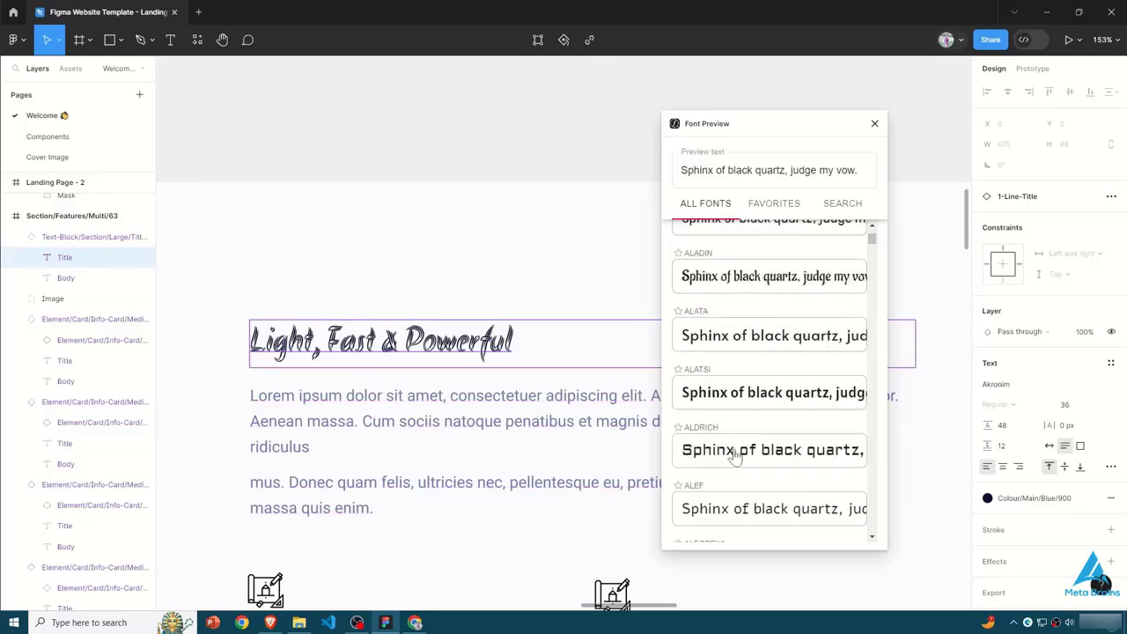
- Try several fonts from the full font list on the selected title, including Aldrich and Alegreya SC
click(735, 453)
scroll(735, 453, down, 5)
click(729, 490)
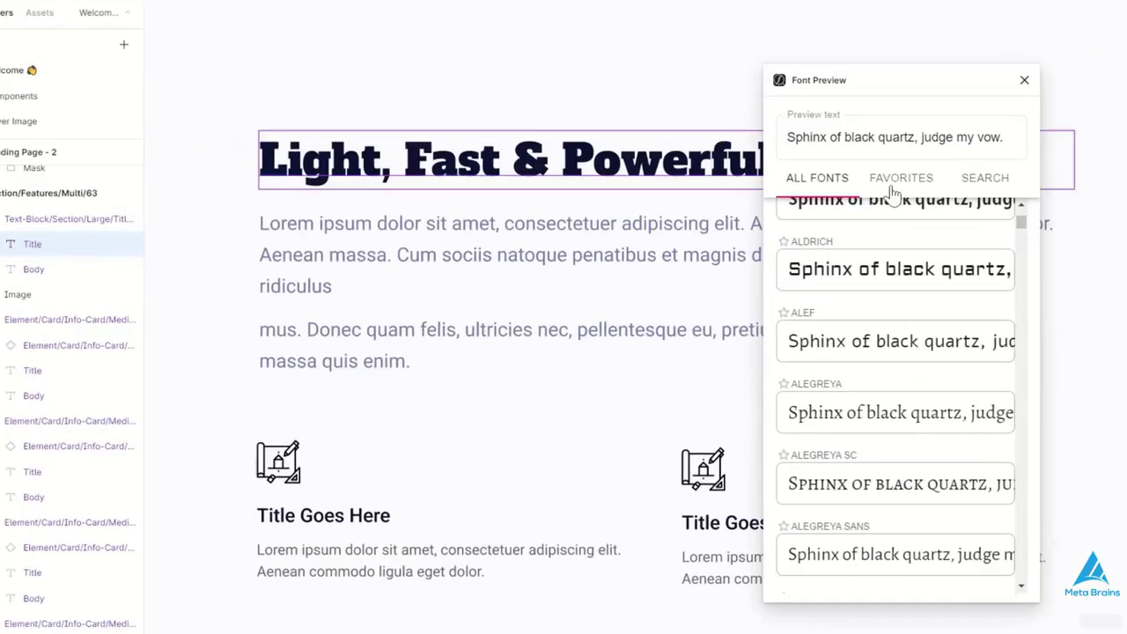
click(975, 491)
- Search the font previews for "italic", try Harlow Solid Italic and Arimo Hebrew Subset Italic on the title, and settle on Rage Italic
click(900, 177)
click(985, 177)
click(902, 239)
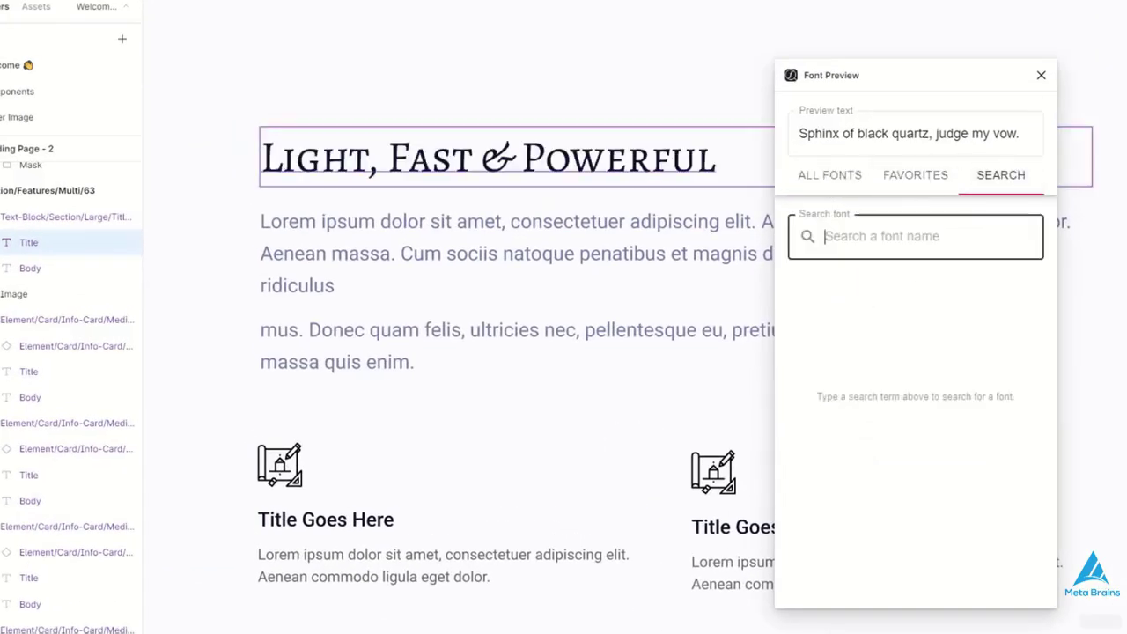
text(italic)
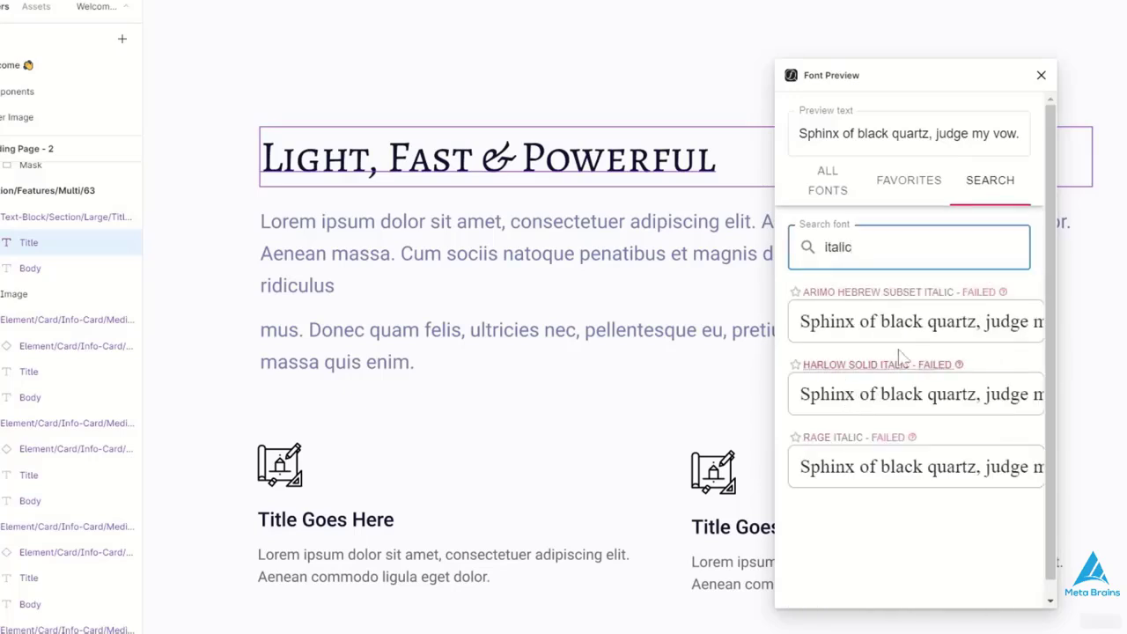
click(847, 394)
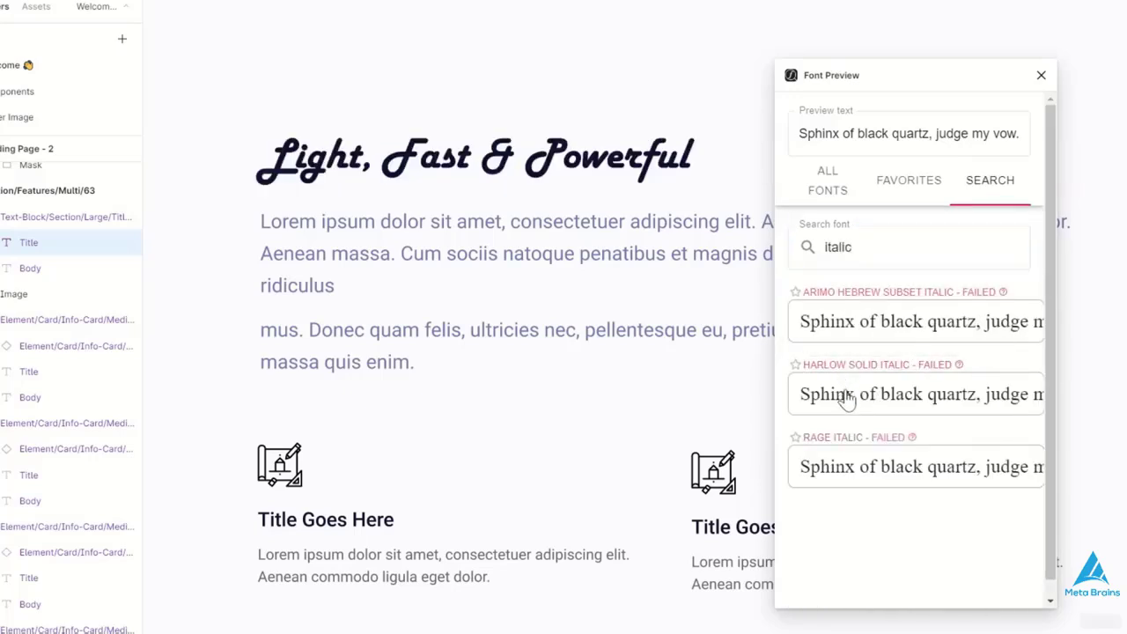
click(885, 330)
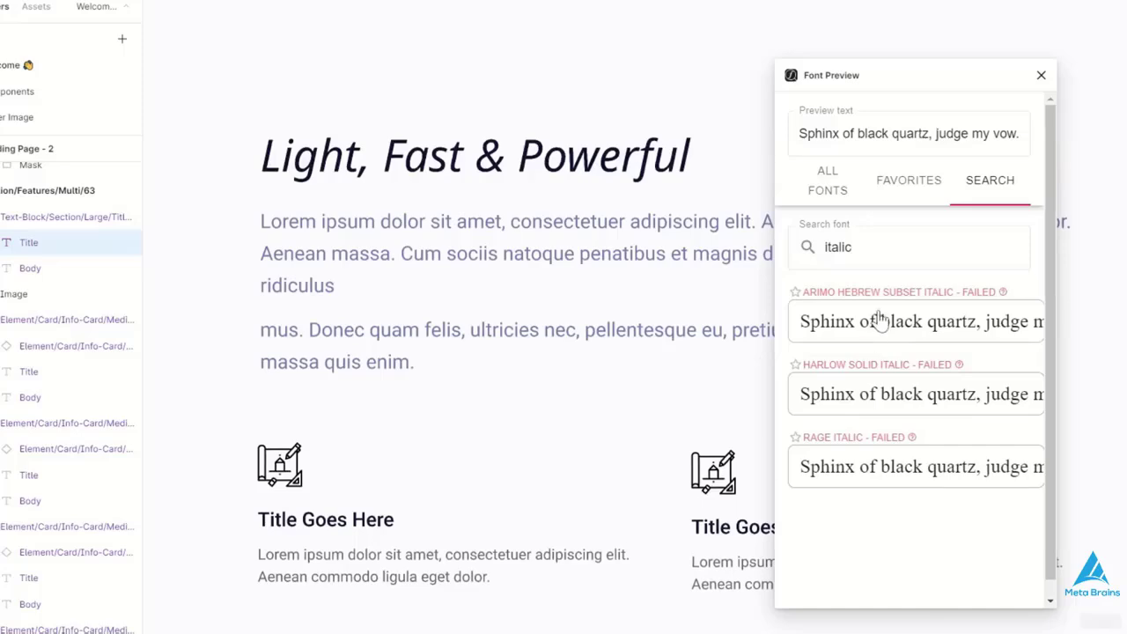
click(804, 451)
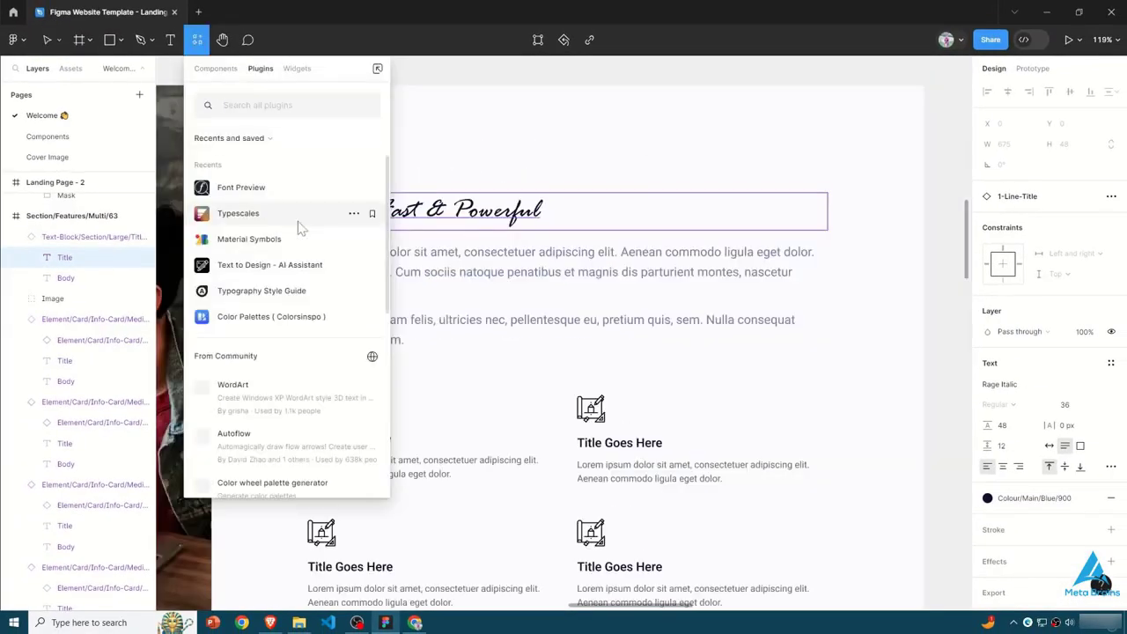
- Run the Color Palettes (Colorsinspo) plugin, open its Color Palette collection and place the plugin window clear of the title text
click(261, 319)
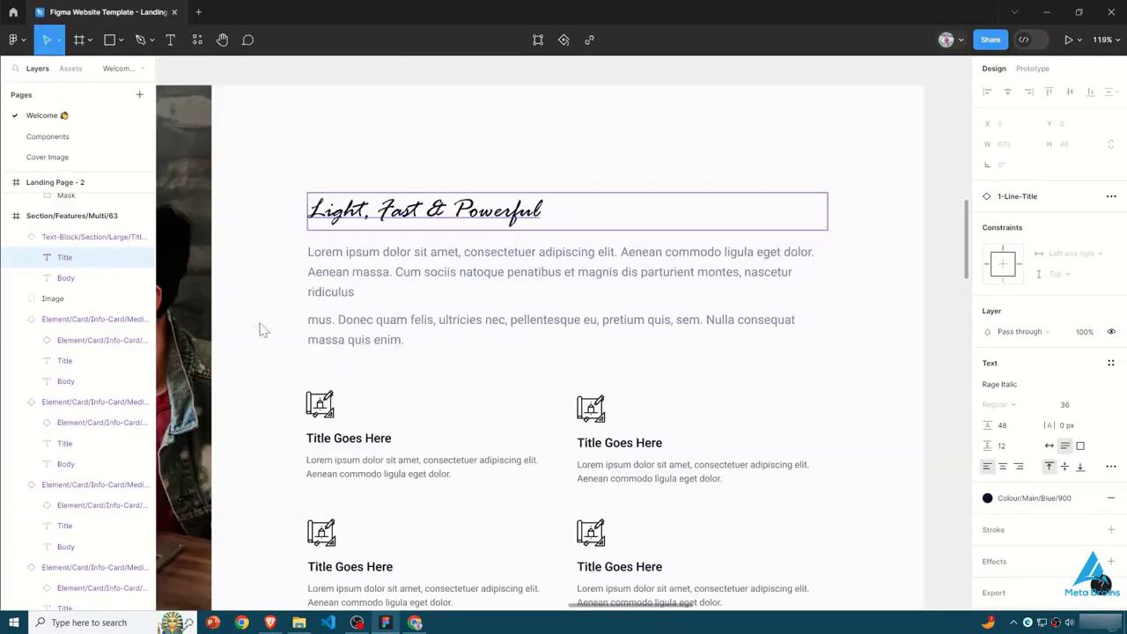
drag(614, 88, 651, 118)
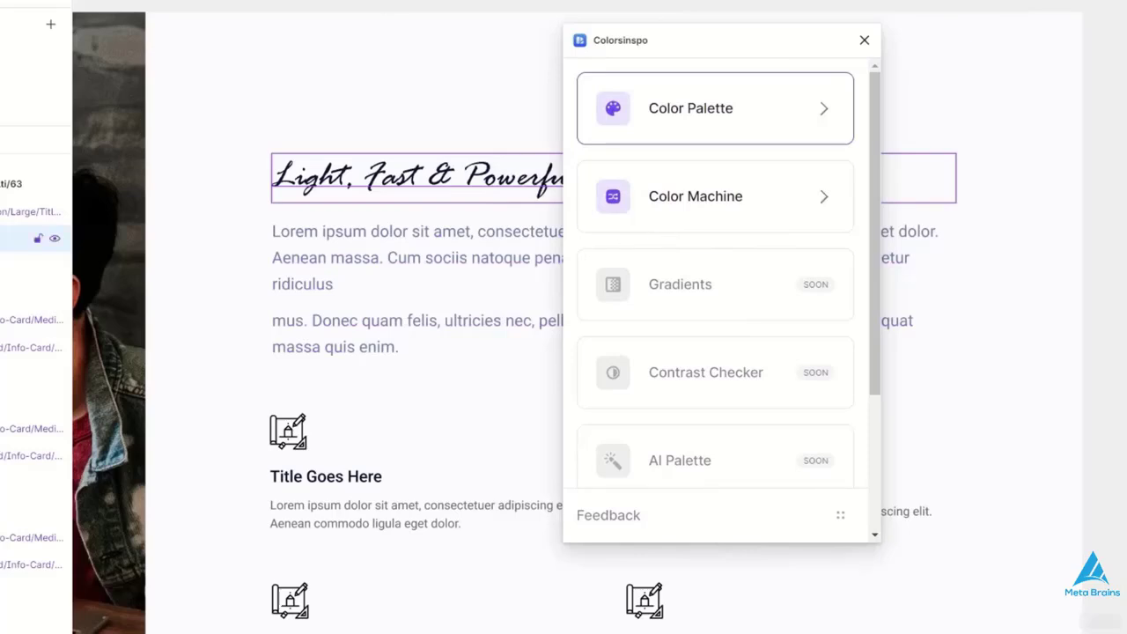
click(833, 118)
drag(717, 51, 908, 42)
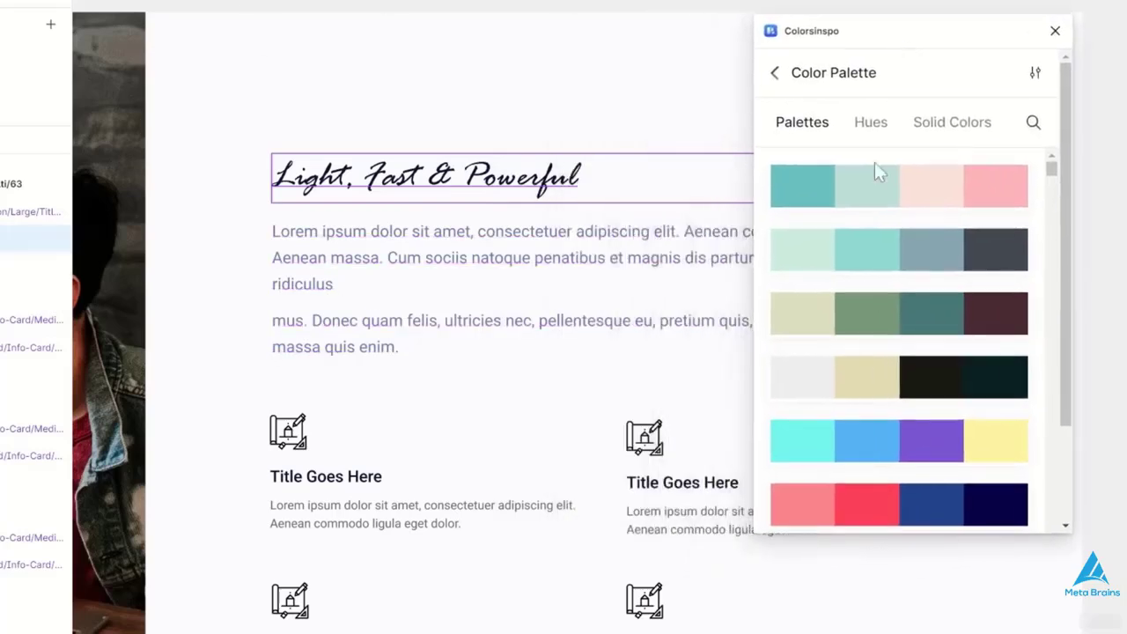
- Try several palette swatches on the "Light, Fast & Powerful" title, including pale teal, near-black and dark blue
click(868, 195)
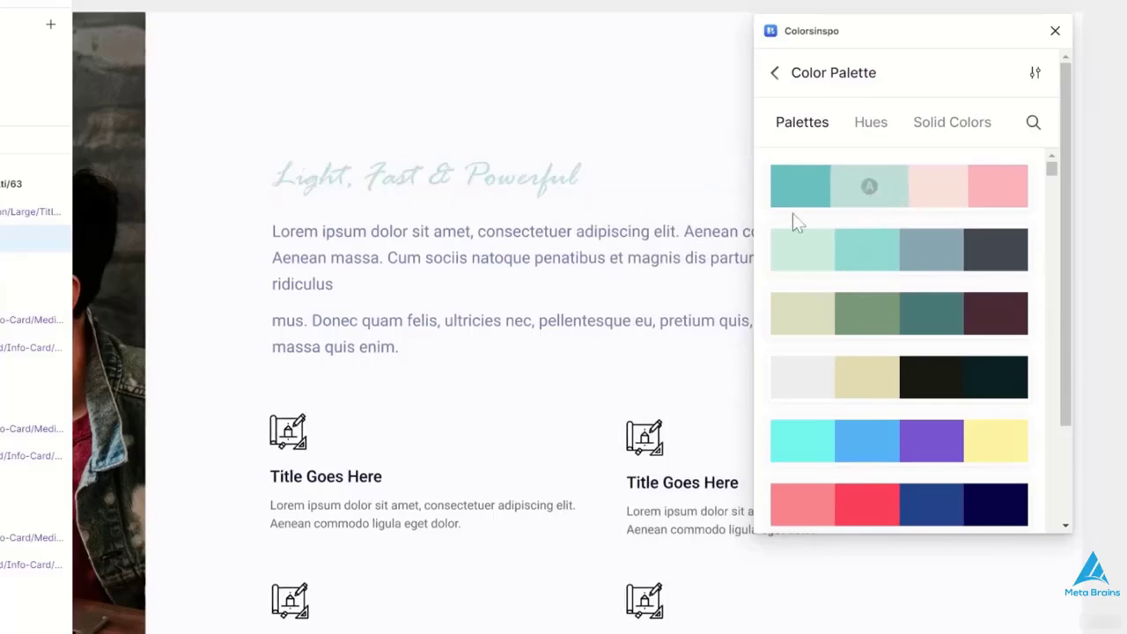
click(799, 185)
click(962, 368)
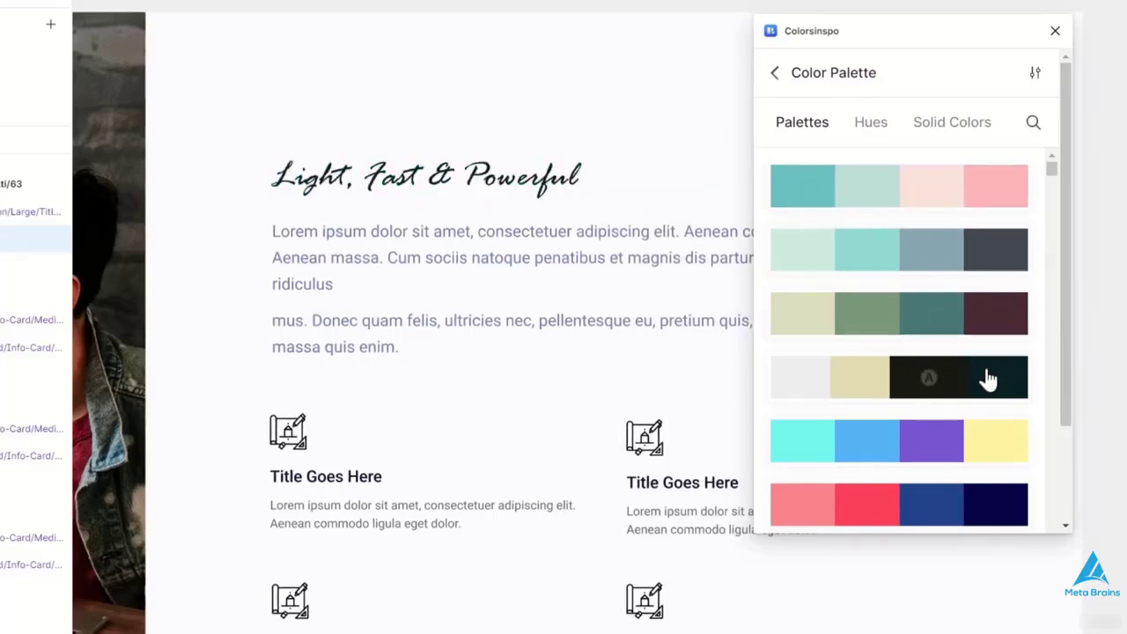
scroll(949, 368, down, 3)
click(920, 295)
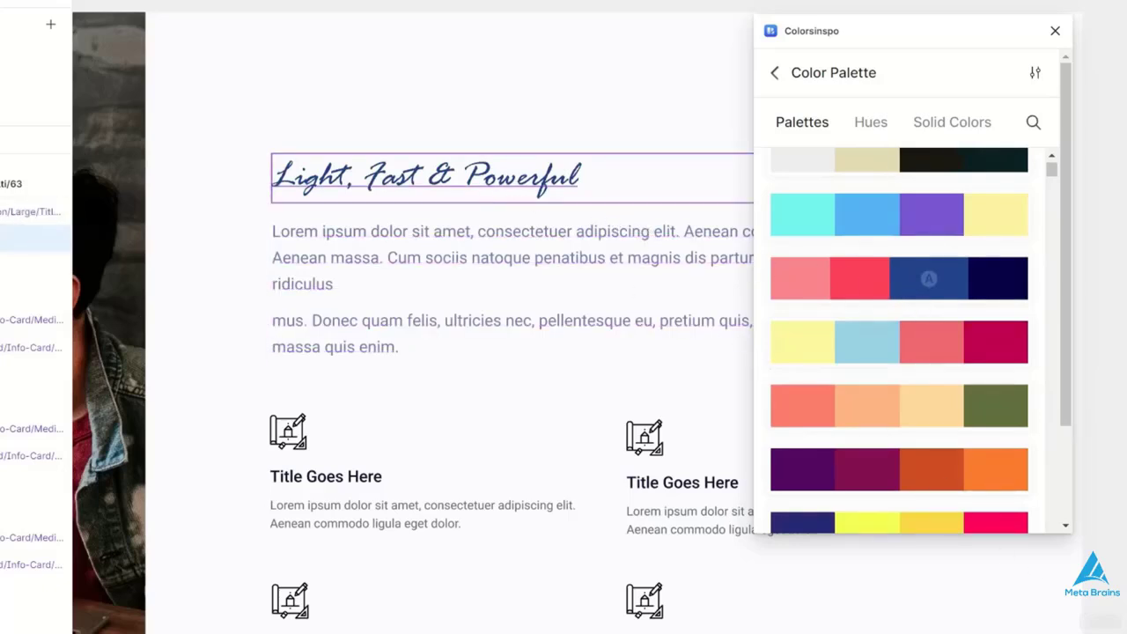
scroll(907, 445, down, 1)
- Try several solid colors from Colorsinspo on the title, finishing with the green swatch
click(951, 122)
click(905, 250)
click(905, 198)
click(900, 378)
click(892, 453)
click(892, 504)
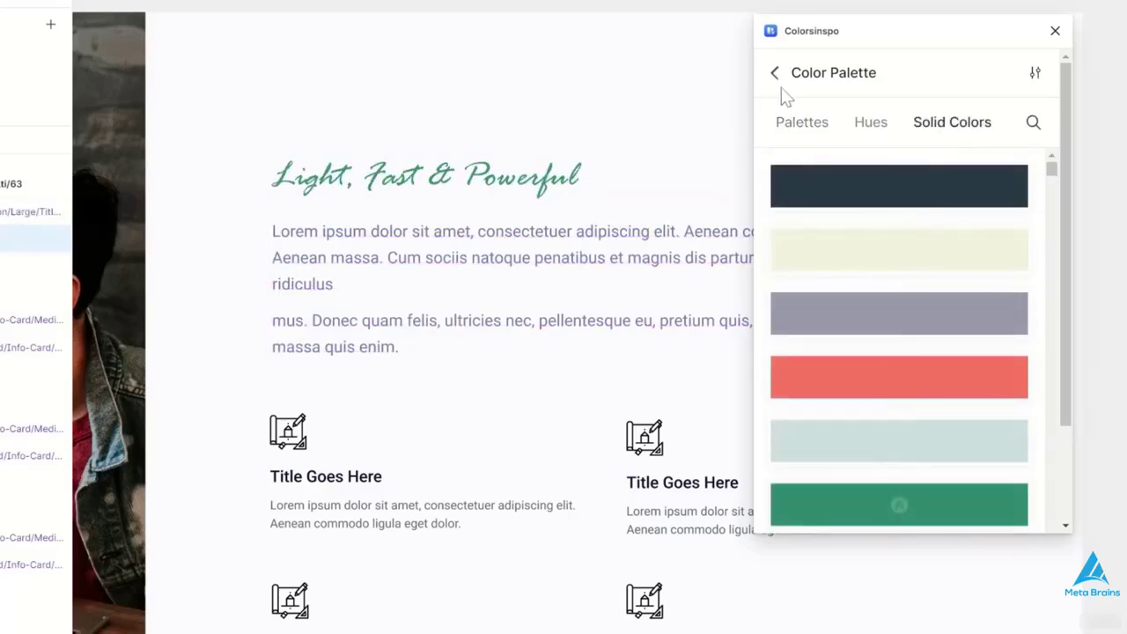
- Apply the violet, green and magenta gradient from Colorsinspo's Color Machine to the "Light, Fast & Powerful" title
click(776, 74)
click(997, 202)
click(891, 124)
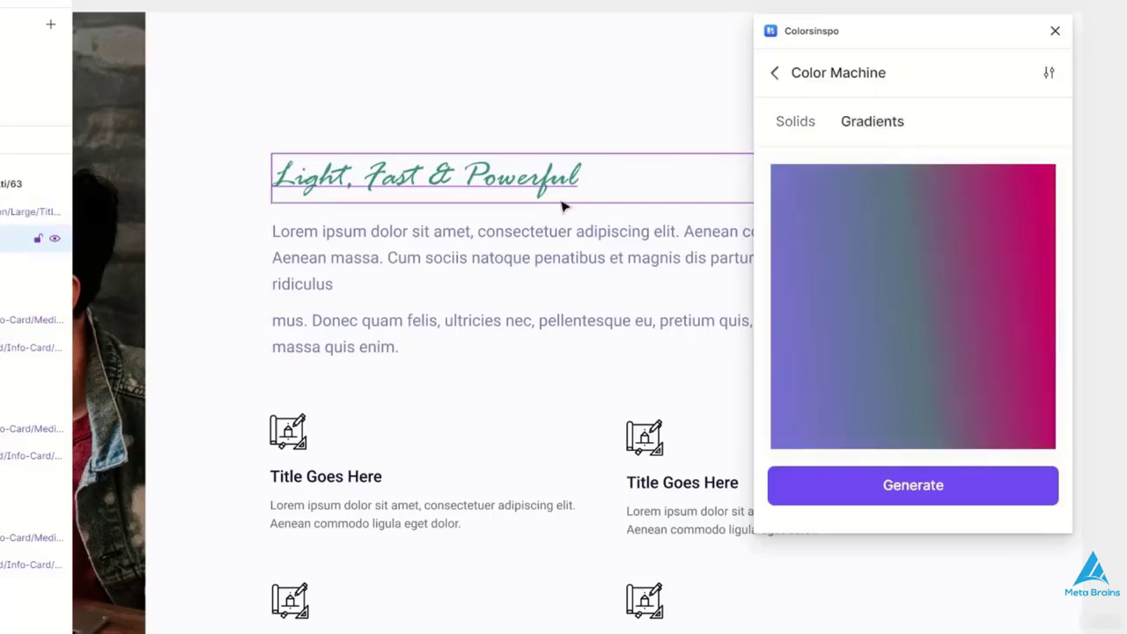
double_click(455, 165)
click(817, 327)
- Select the body paragraph below the title, generate new gradients and apply the red, green and purple one to it
click(547, 349)
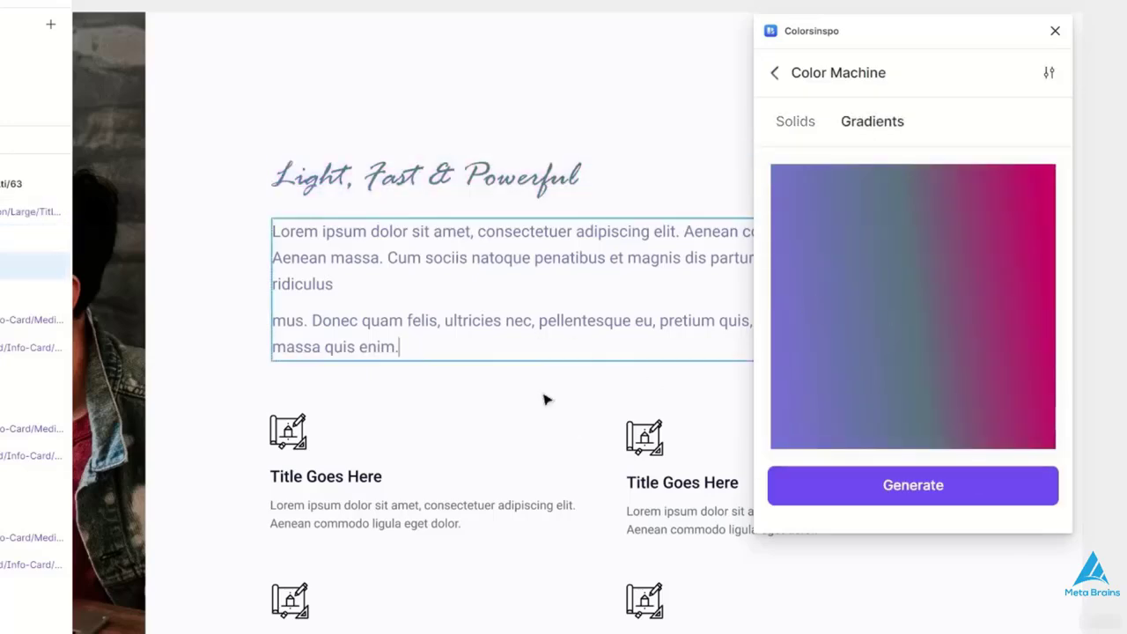
triple_click(463, 351)
click(463, 352)
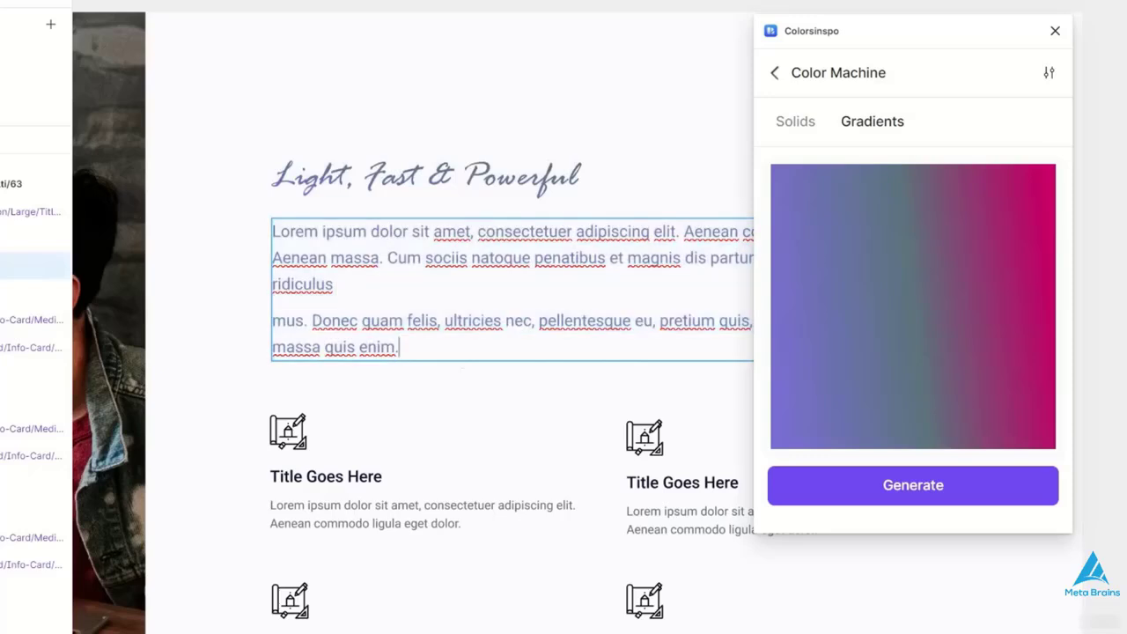
click(855, 482)
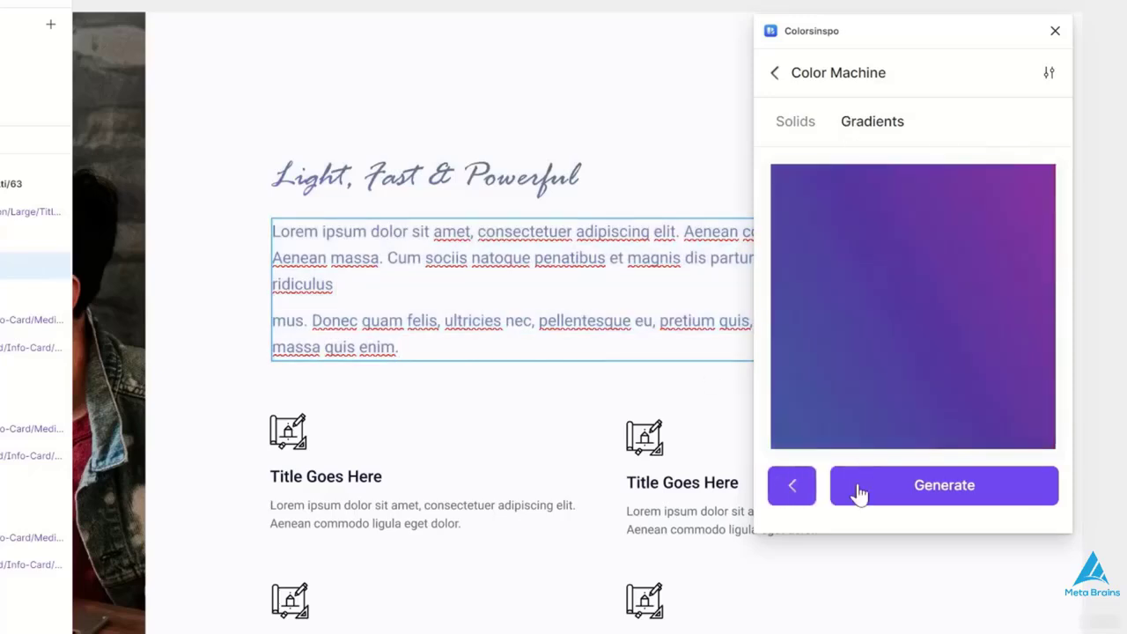
click(853, 486)
click(893, 302)
key(Escape)
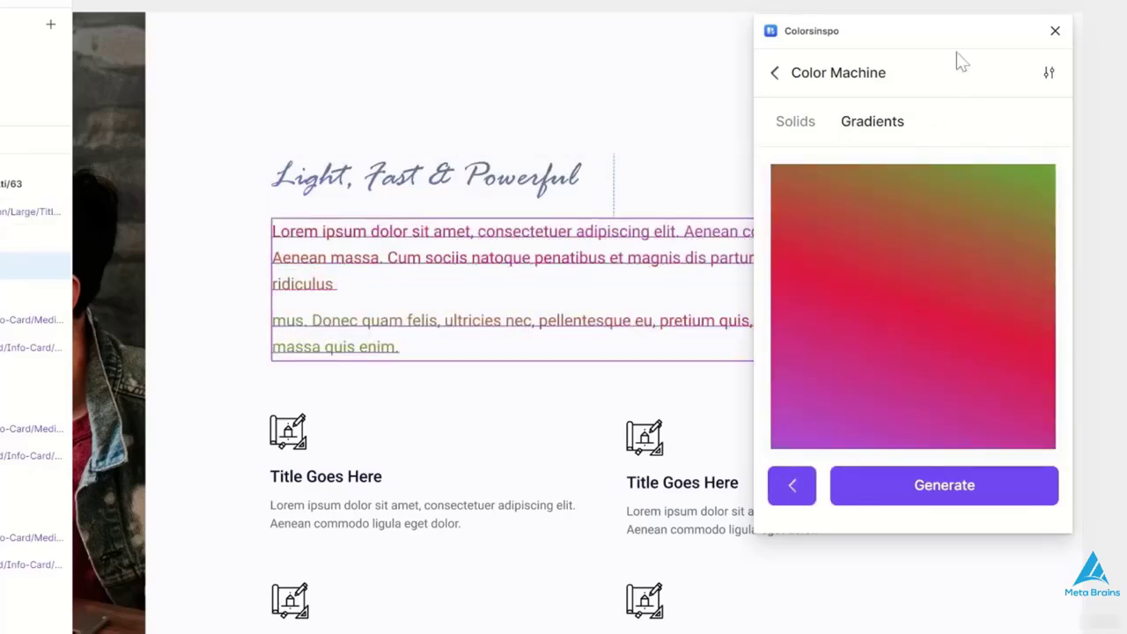
- Apply the same red, green and purple gradient to the "Design & Build Your Own Landing Pages" title and close Colorsinspo
drag(956, 60, 1065, 231)
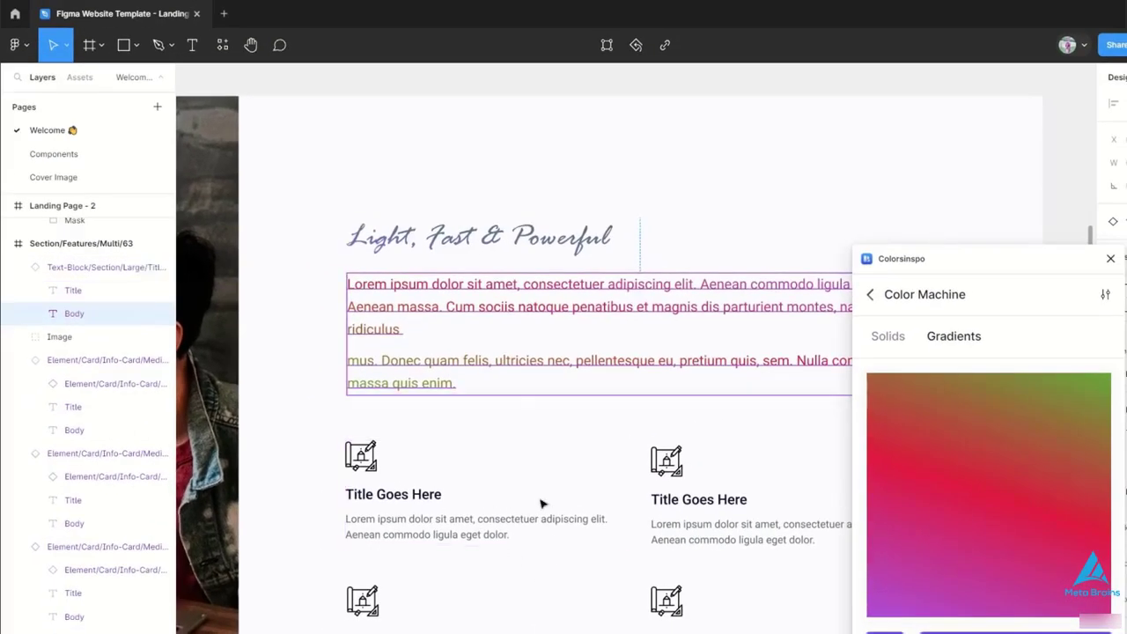
scroll(538, 498, down, 5)
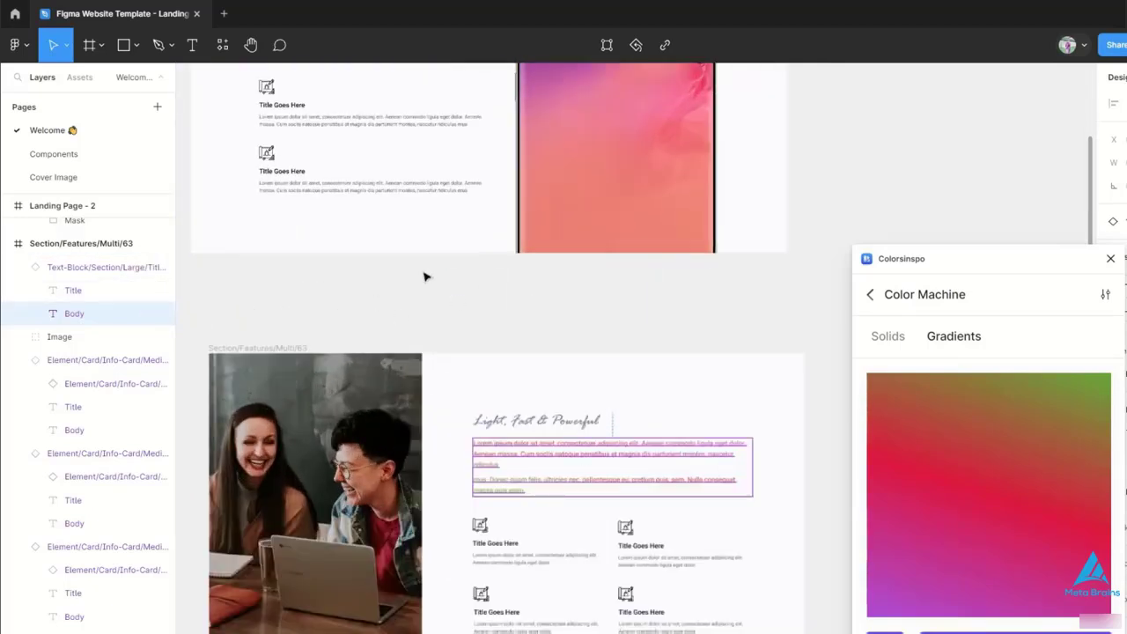
scroll(428, 276, up, 3)
scroll(693, 266, up, 5)
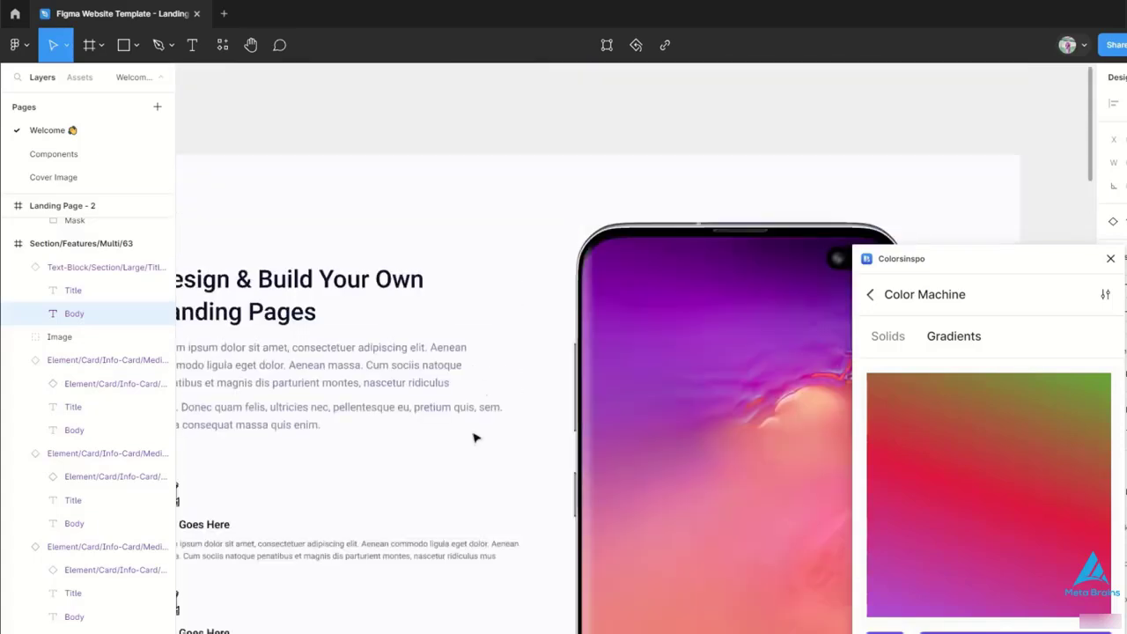
double_click(299, 304)
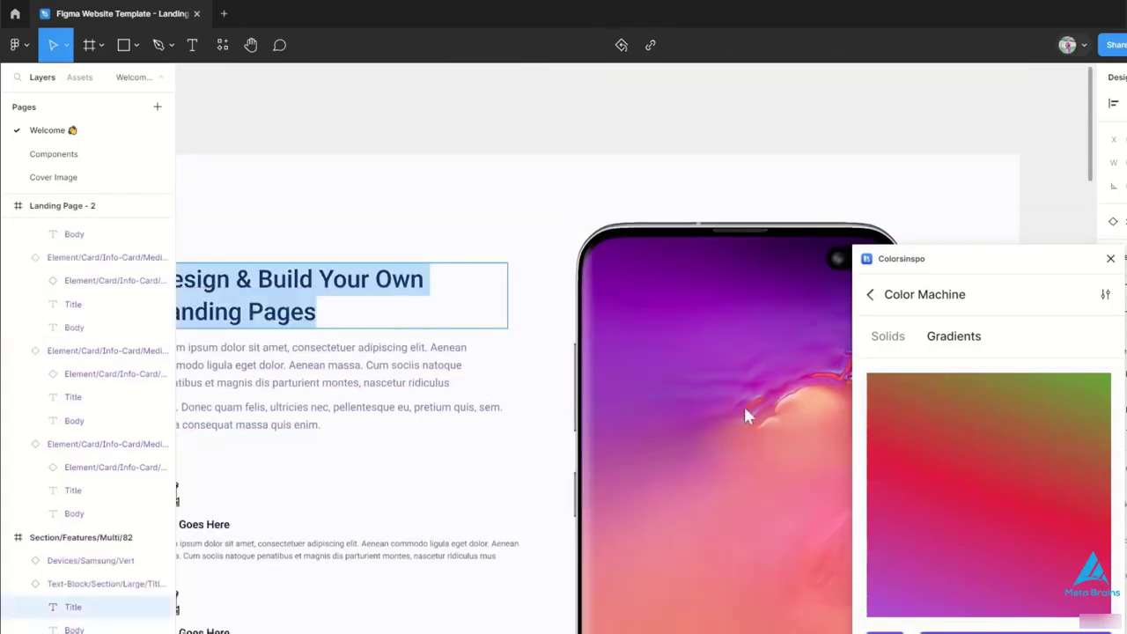
click(914, 474)
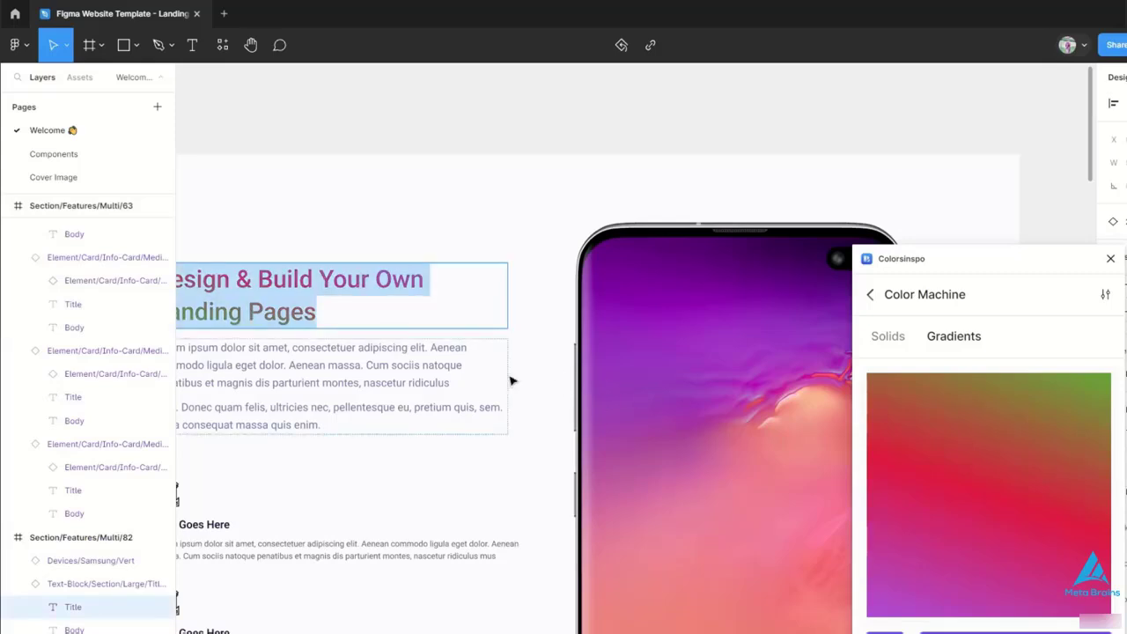
click(318, 313)
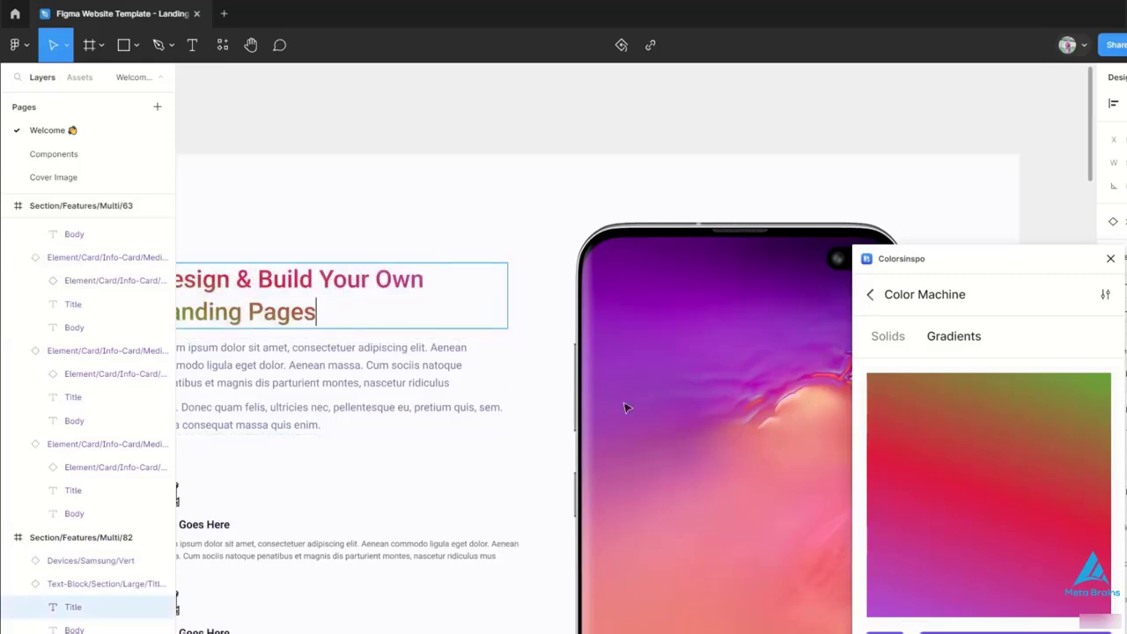
scroll(478, 470, left, 3)
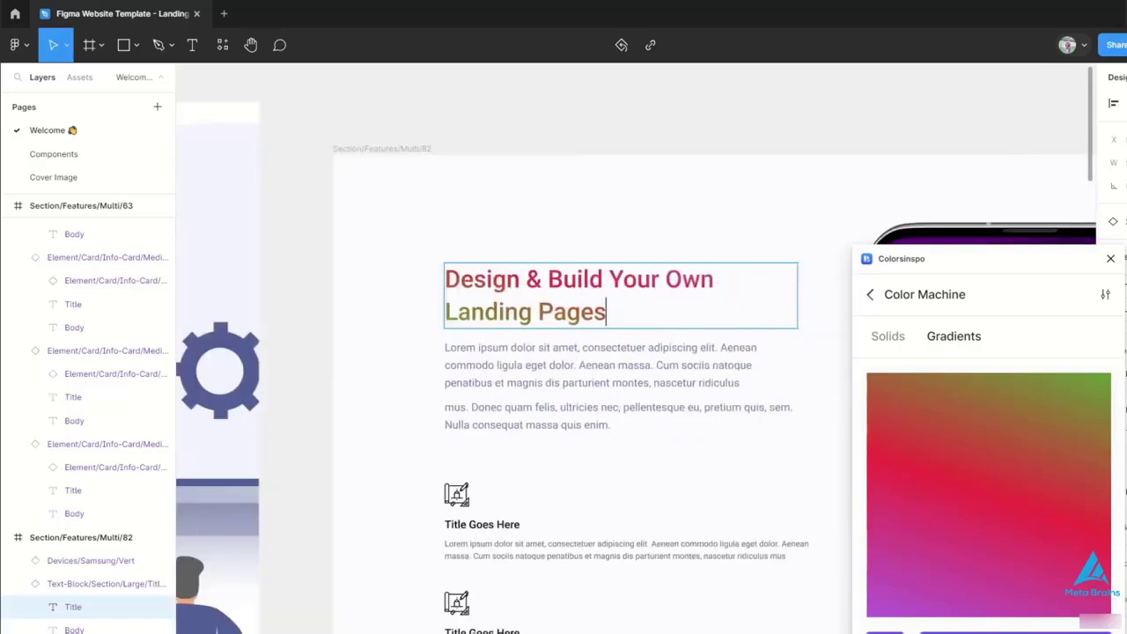
scroll(478, 470, right, 2)
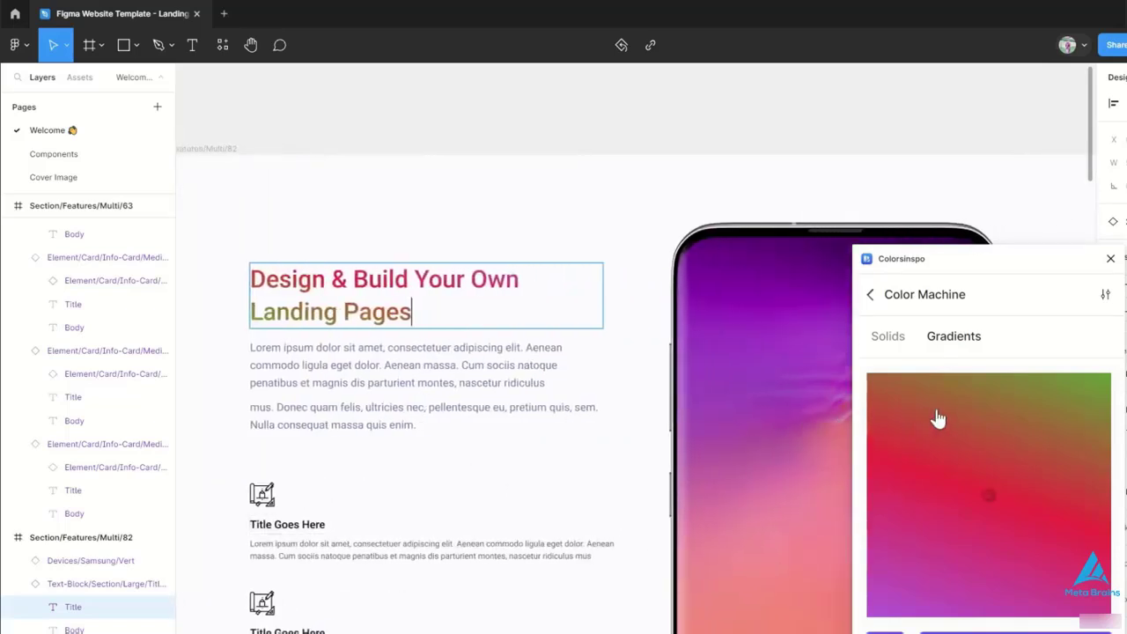
click(1110, 258)
scroll(446, 453, down, 5)
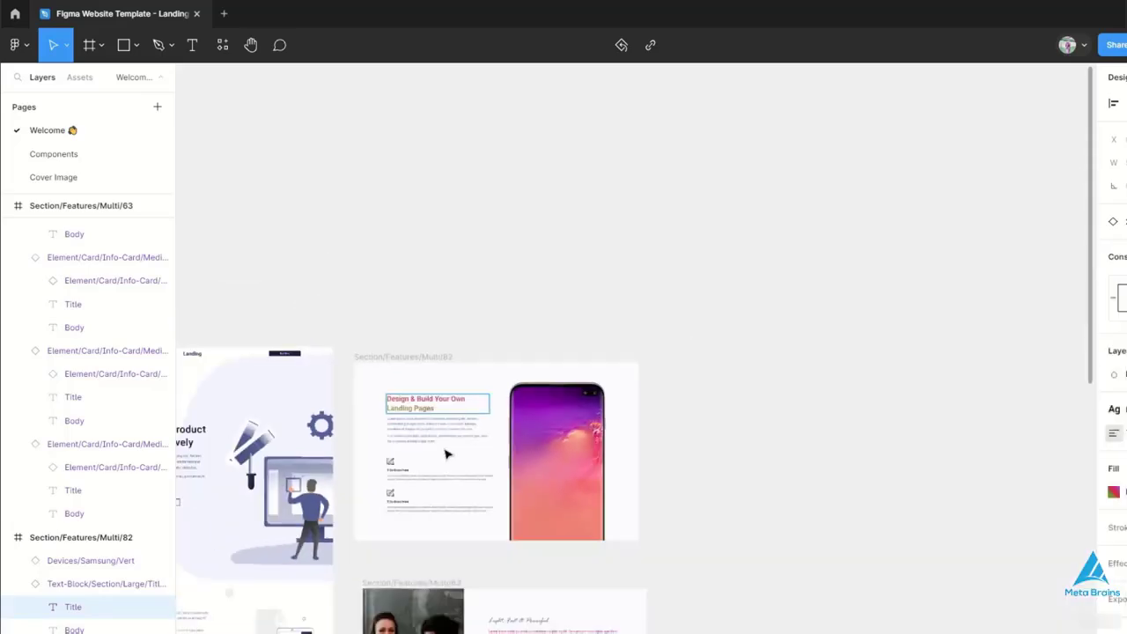
scroll(446, 453, down, 4)
scroll(447, 453, up, 10)
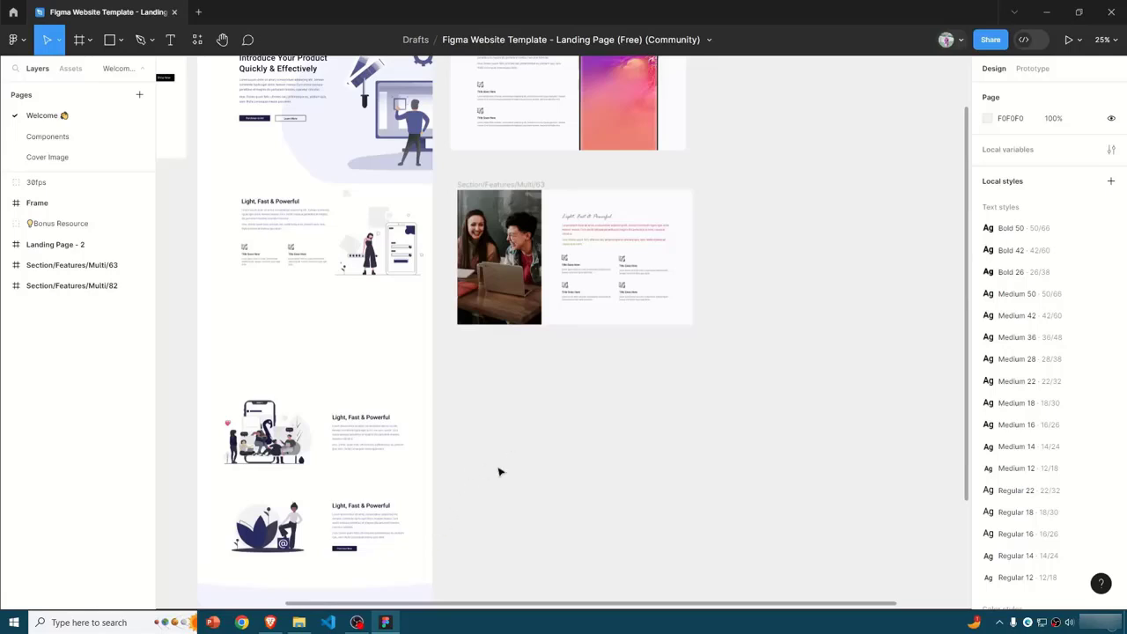
scroll(498, 407, down, 5)
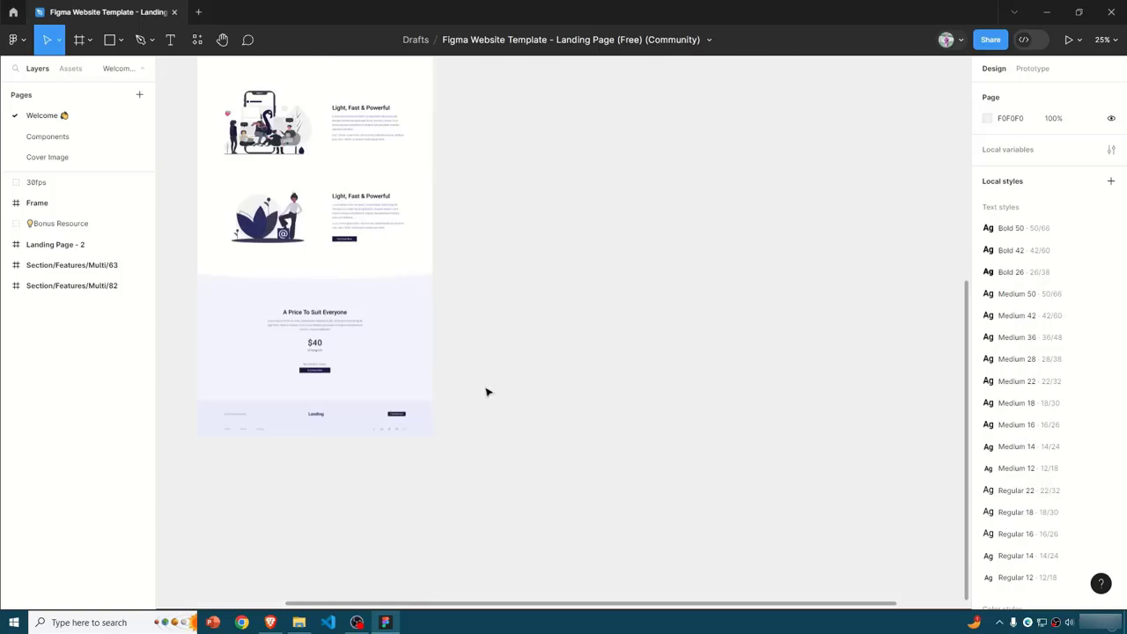
scroll(417, 326, up, 8)
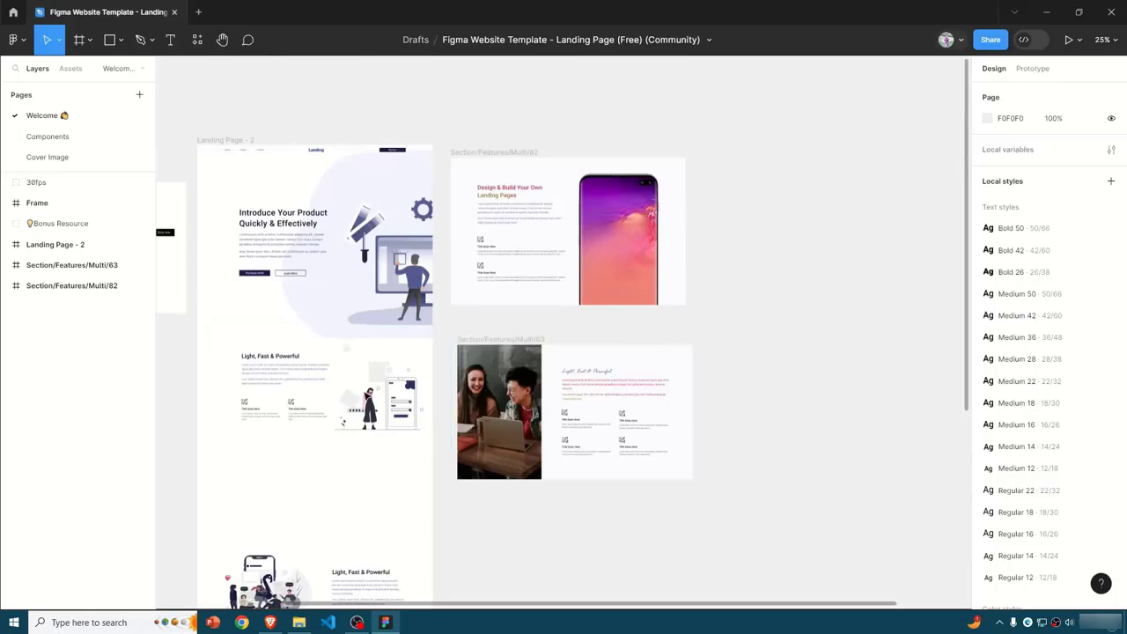
- Search the plugins for "storyset", run Storyset by Freepik to view its illustrations beside the landing page, and close it
click(197, 39)
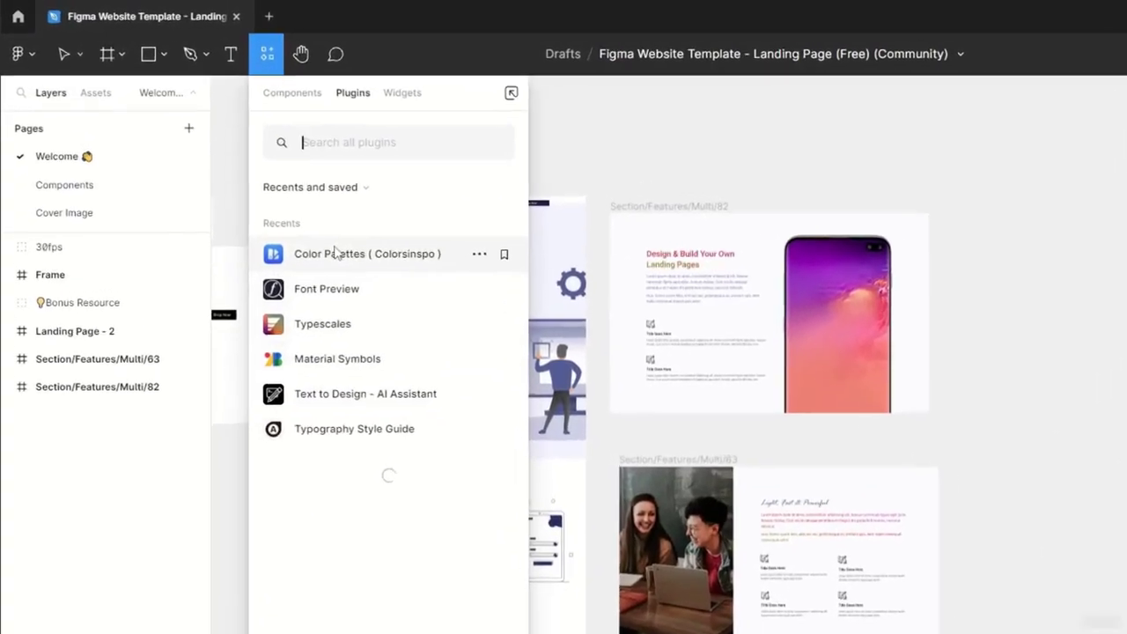
text(storyset)
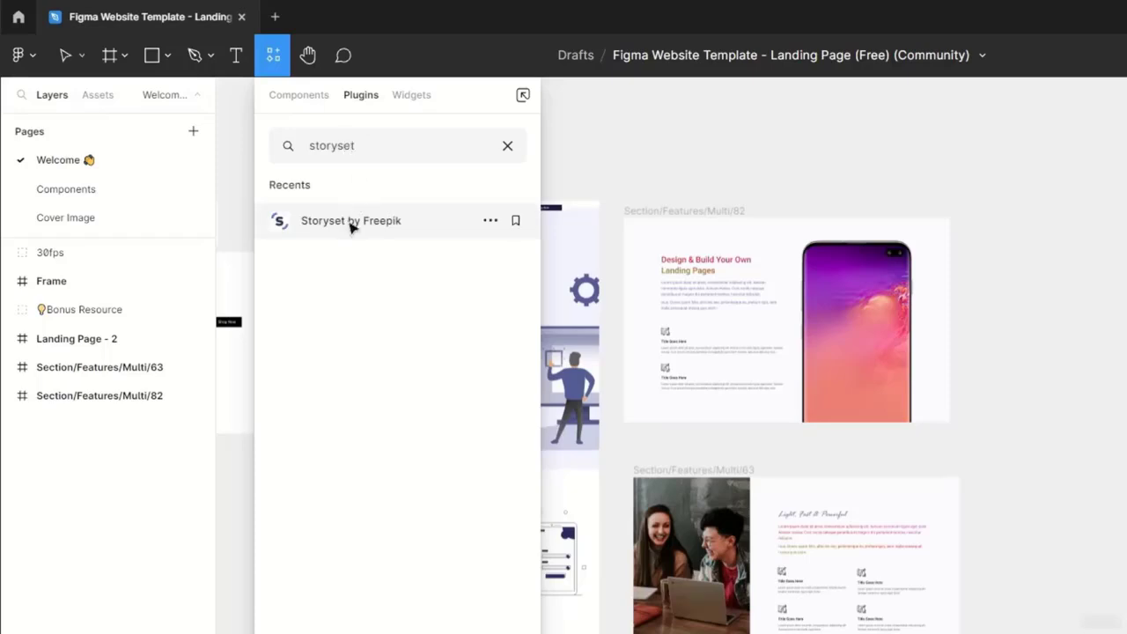
click(351, 224)
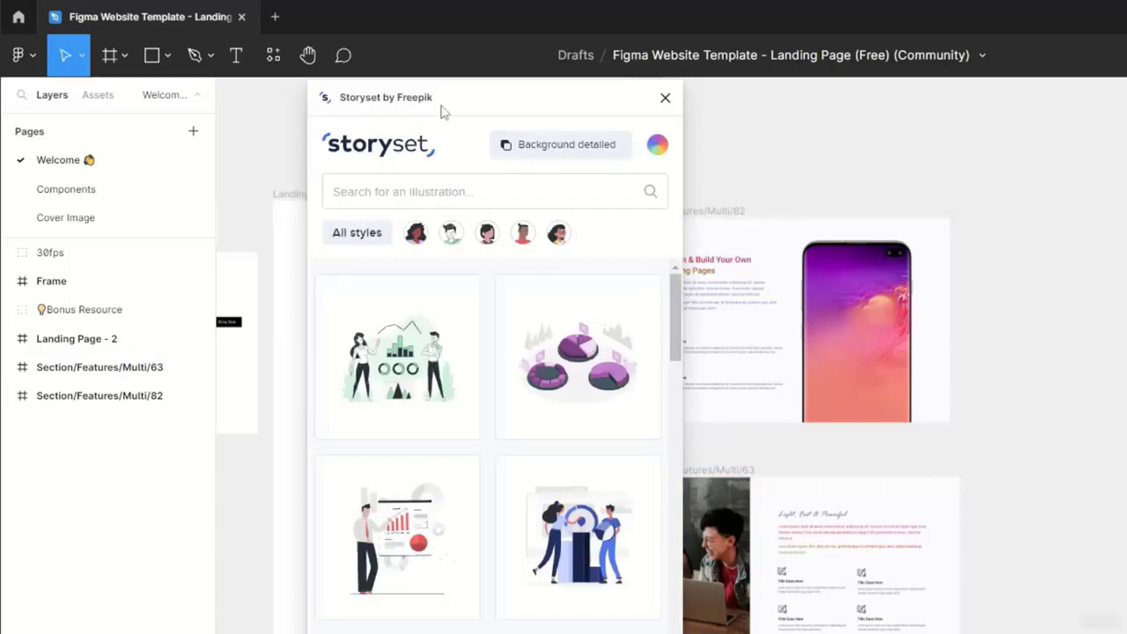
drag(443, 111, 812, 65)
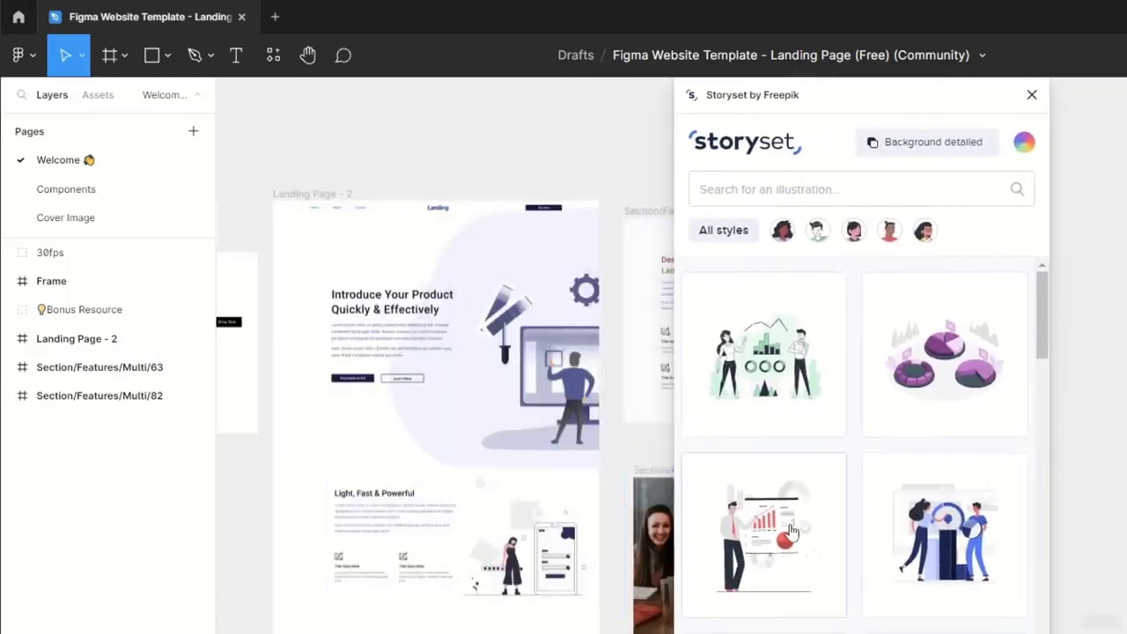
click(1032, 96)
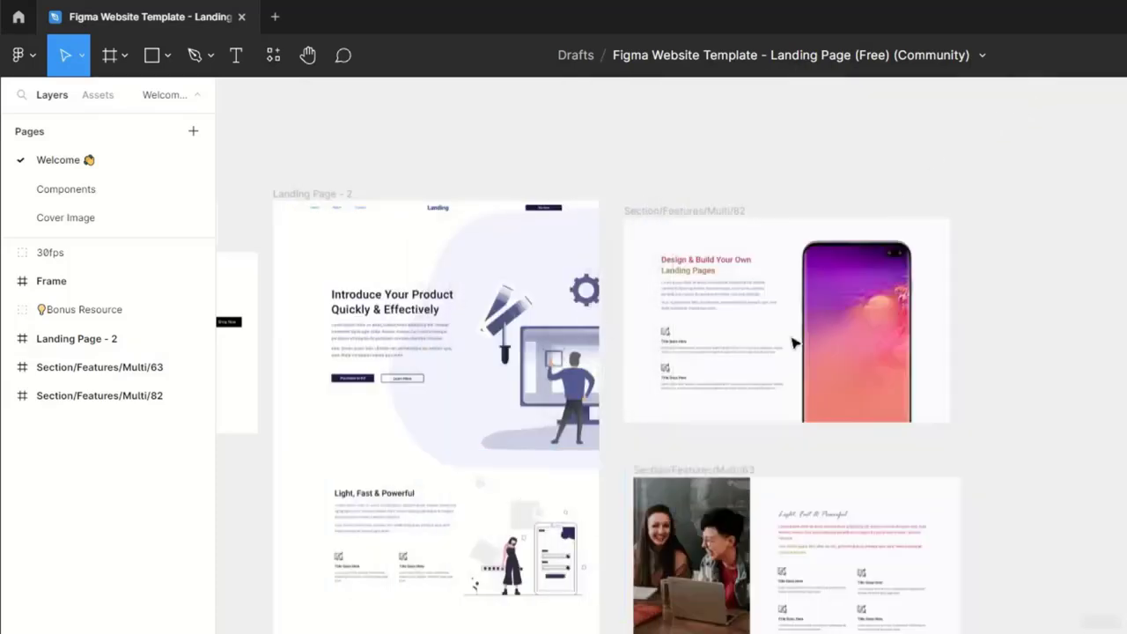
- Search the plugins for "unsplash", run Unsplash, and browse its editorial photos and preset categories
scroll(514, 412, down, 5)
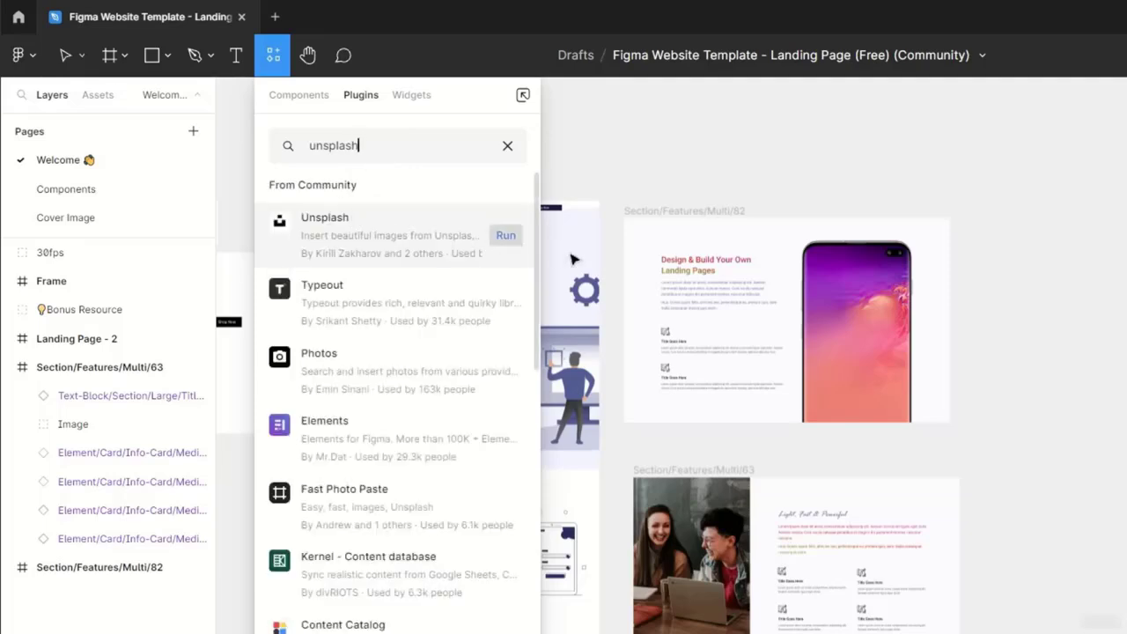
click(505, 235)
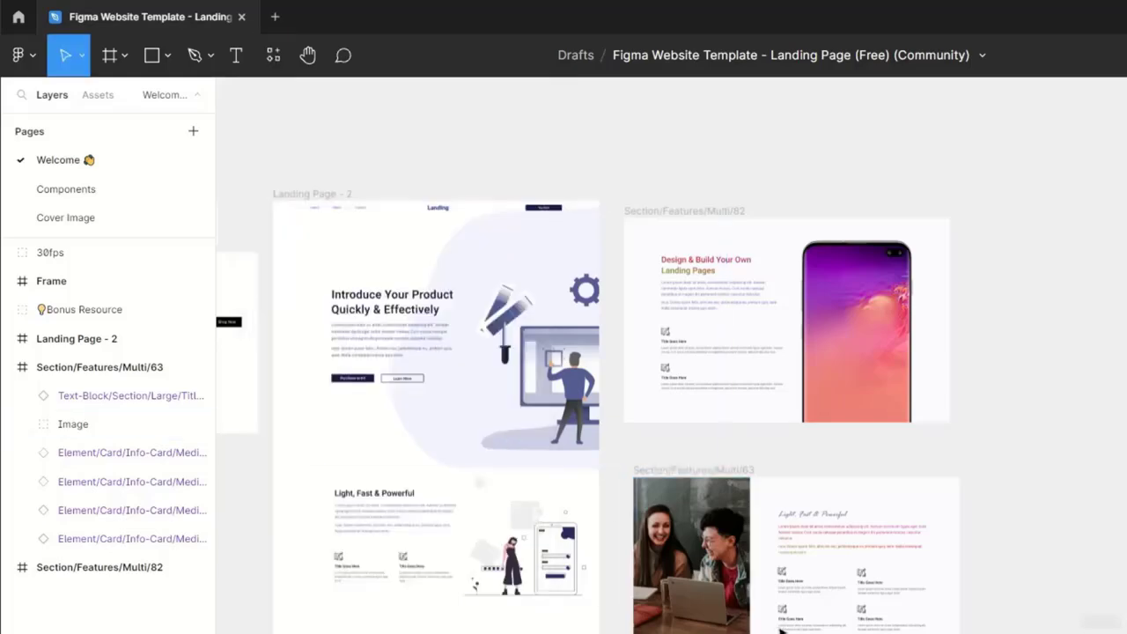
scroll(793, 588, down, 1)
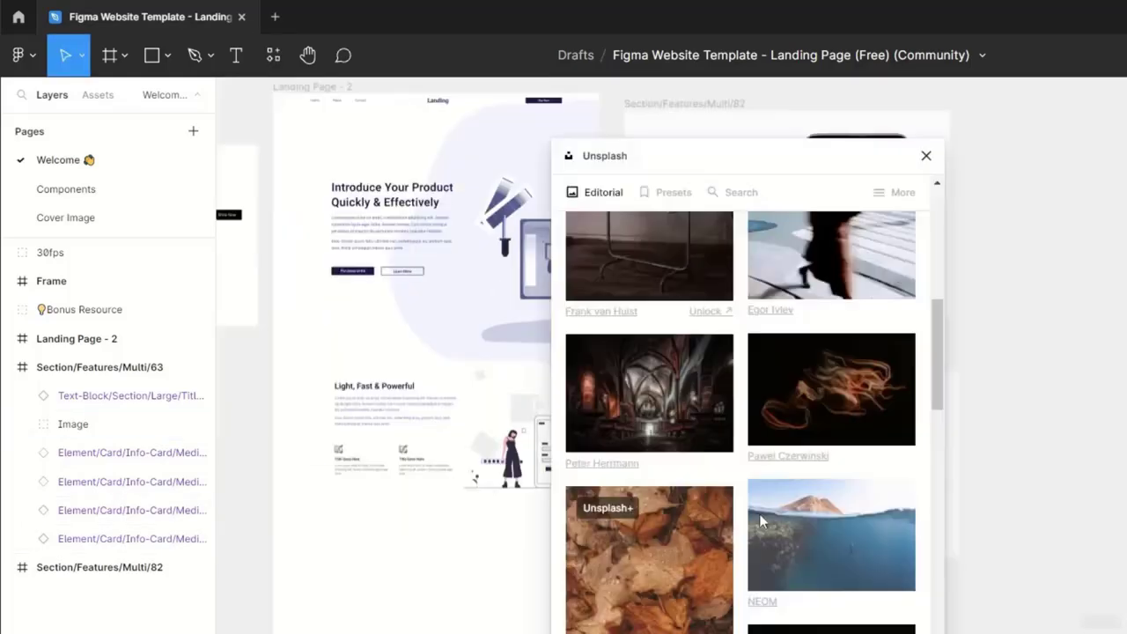
scroll(748, 546, down, 3)
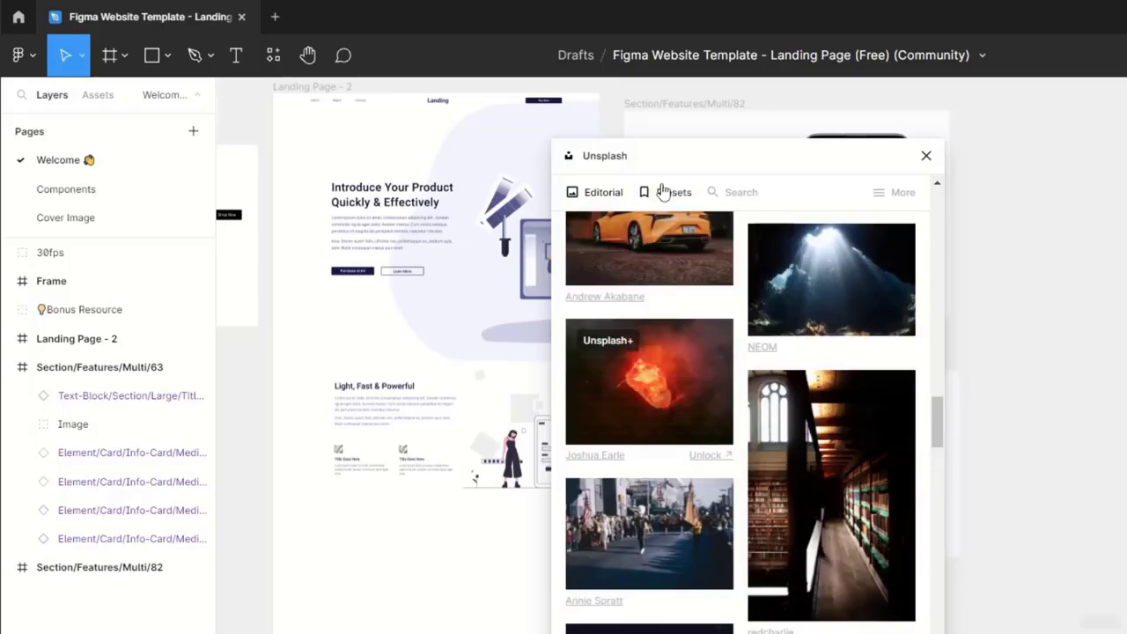
click(665, 193)
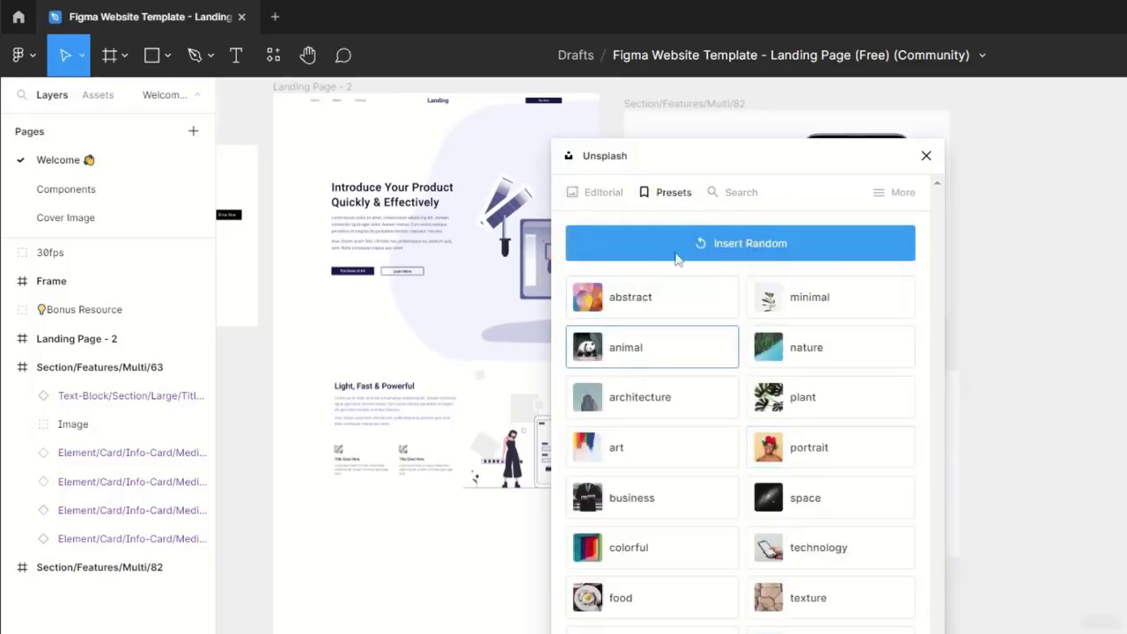
- Search Unsplash for the suggested "space" topic and insert the blue and orange nebula photo onto the canvas
click(741, 193)
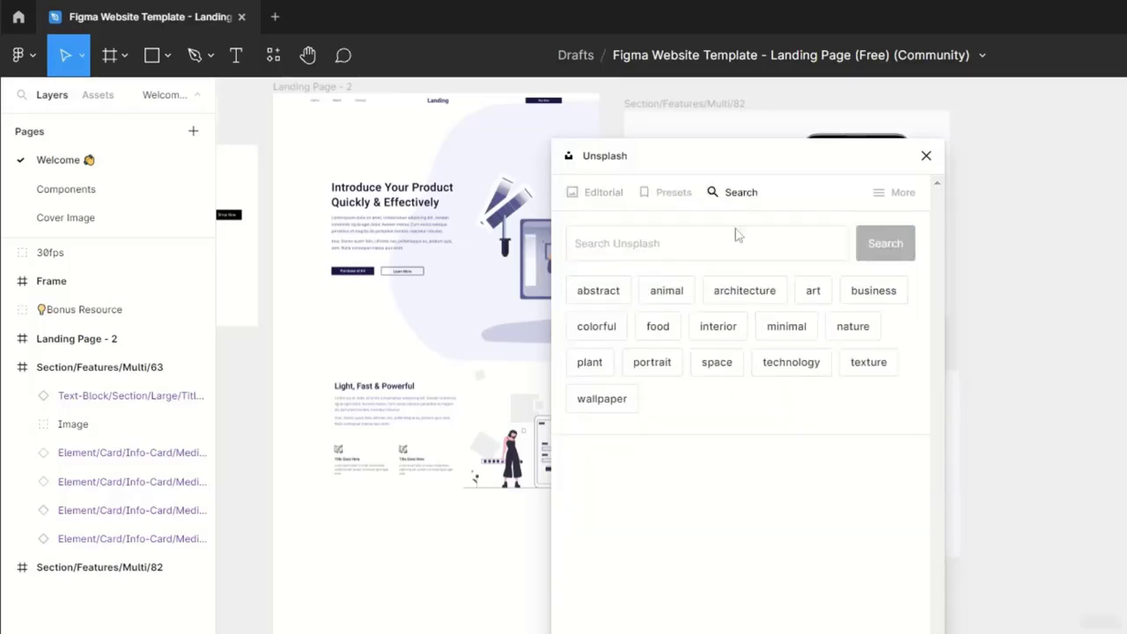
click(717, 362)
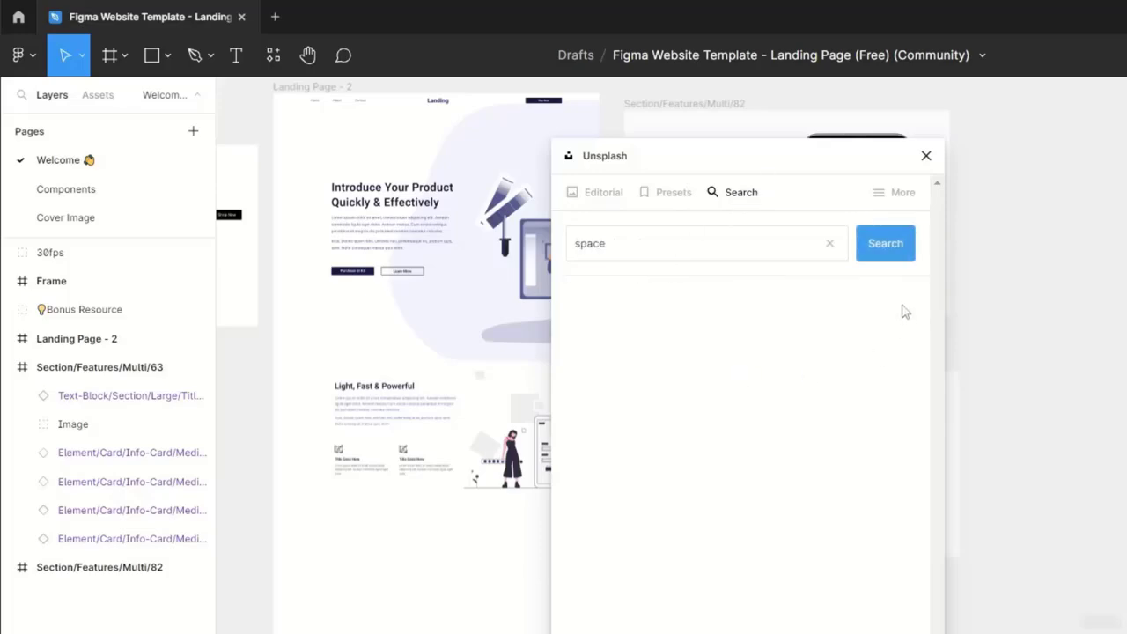
scroll(666, 553, down, 3)
scroll(664, 545, down, 3)
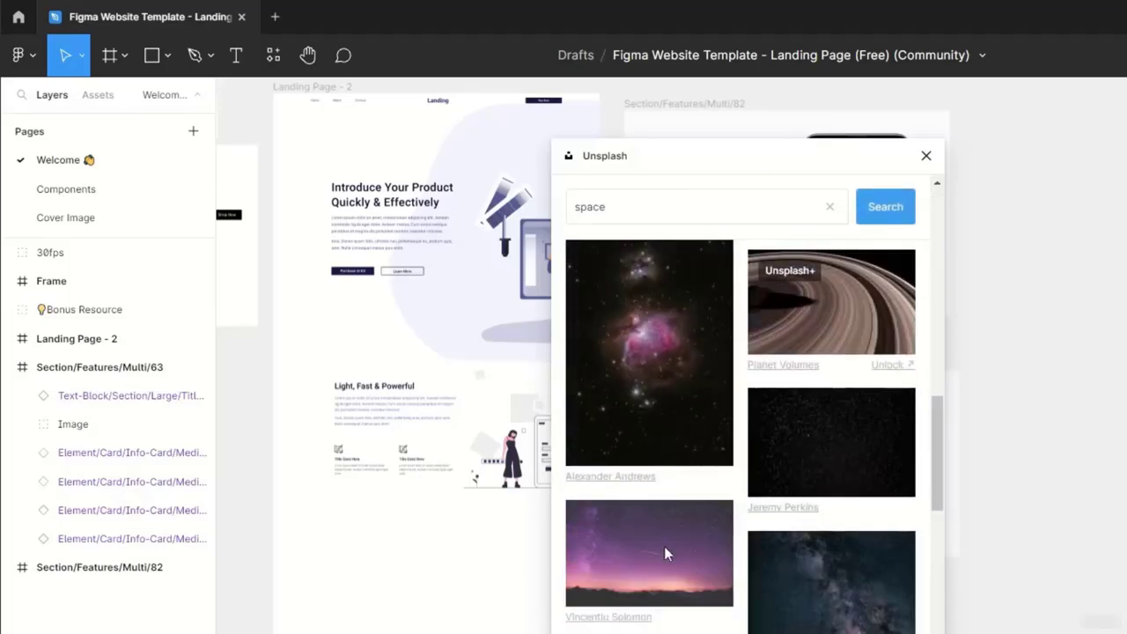
scroll(664, 546, up, 4)
scroll(664, 545, down, 2)
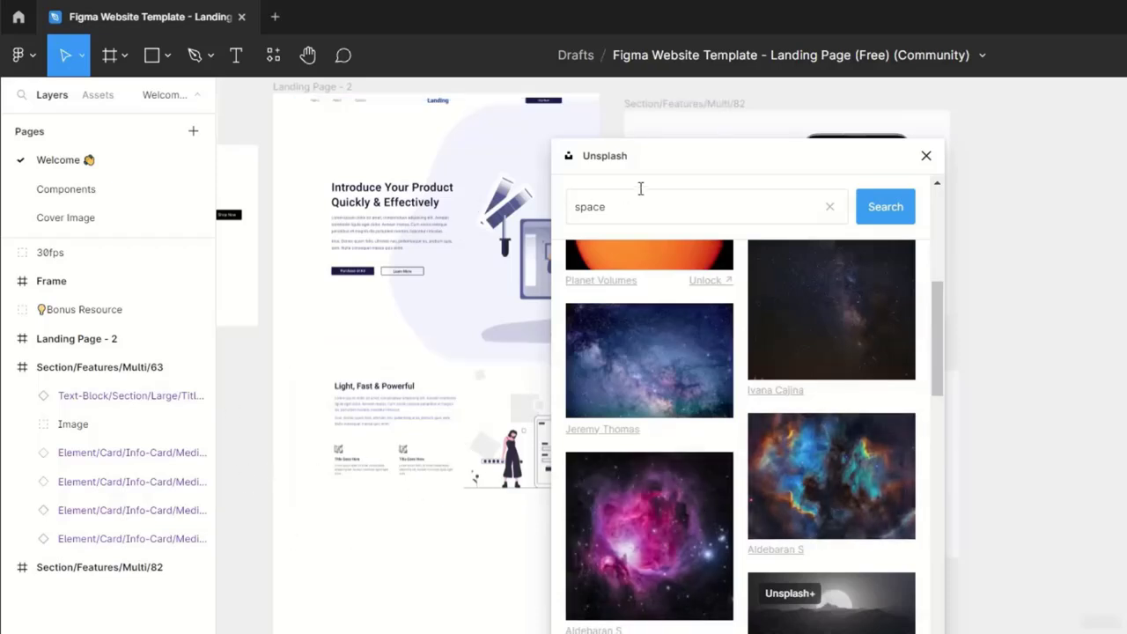
drag(657, 171, 727, 168)
click(883, 483)
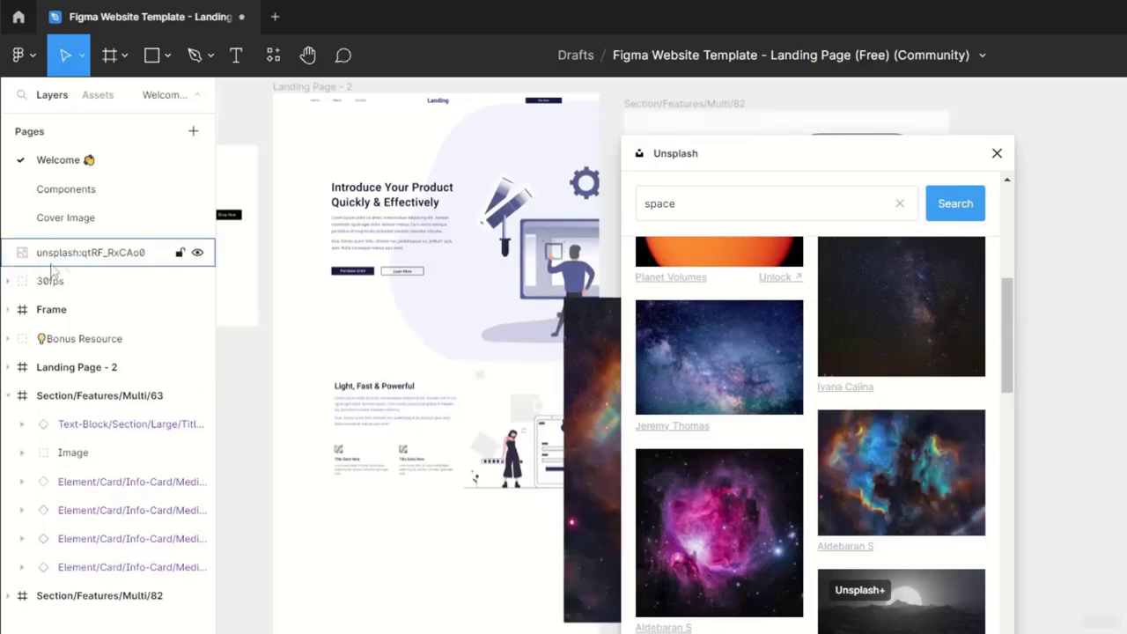
- Rename the inserted nebula photo's layer as "Space Image"
double_click(101, 256)
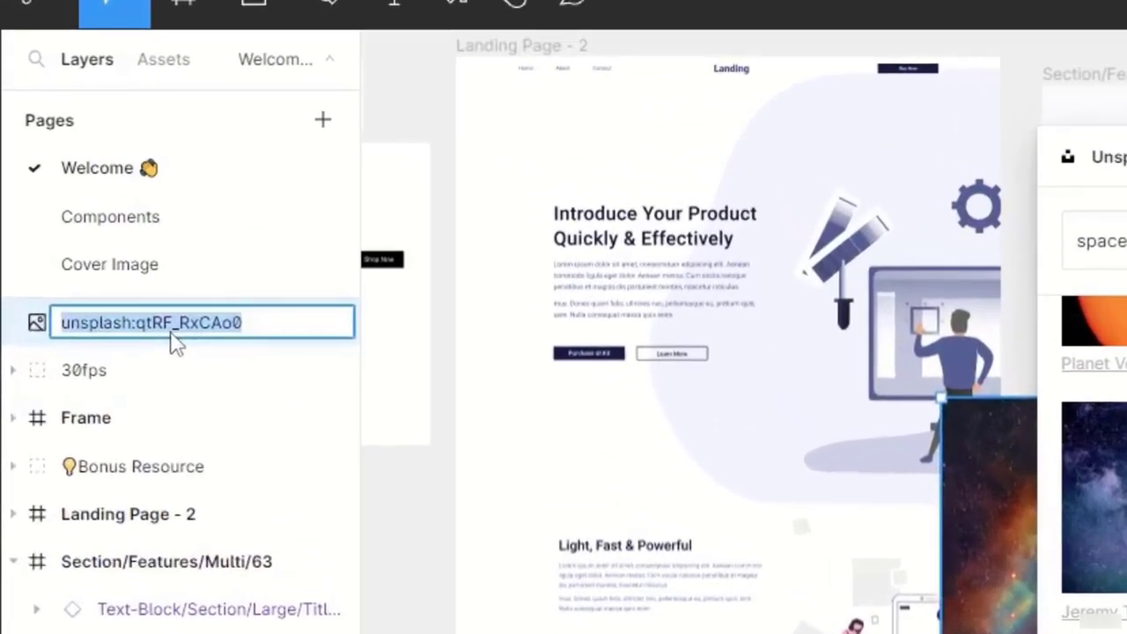
text(Space Image)
key(Return)
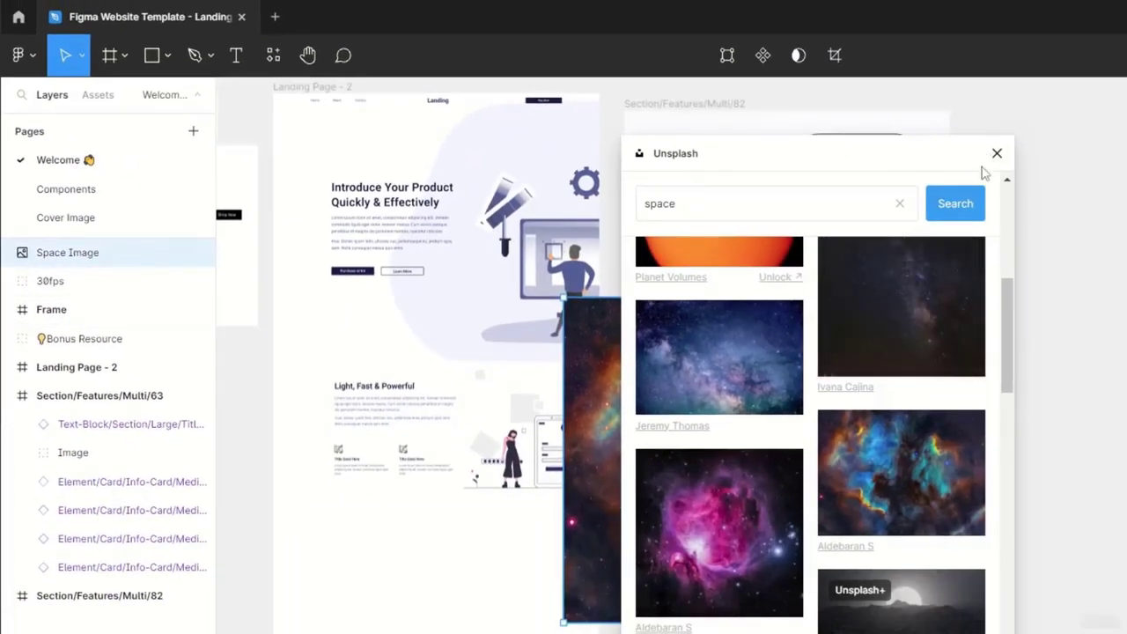
- Fit the nebula photo over the pricing section of Landing Page - 2 at 1865 × 779 and send it to the back
drag(946, 154, 1126, 180)
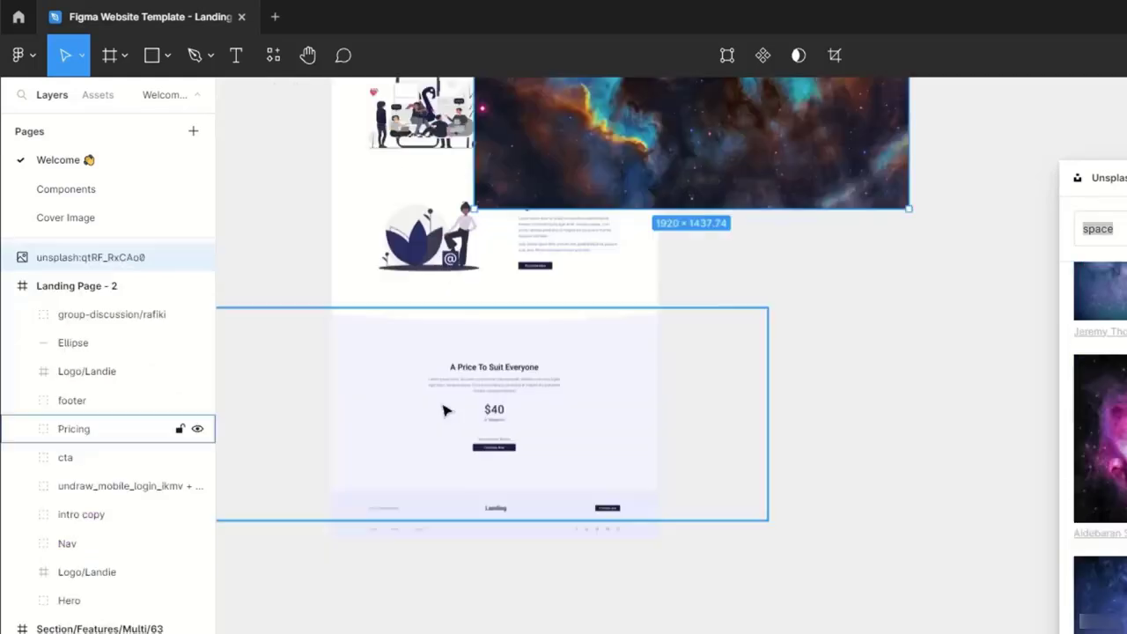
scroll(447, 410, up, 1)
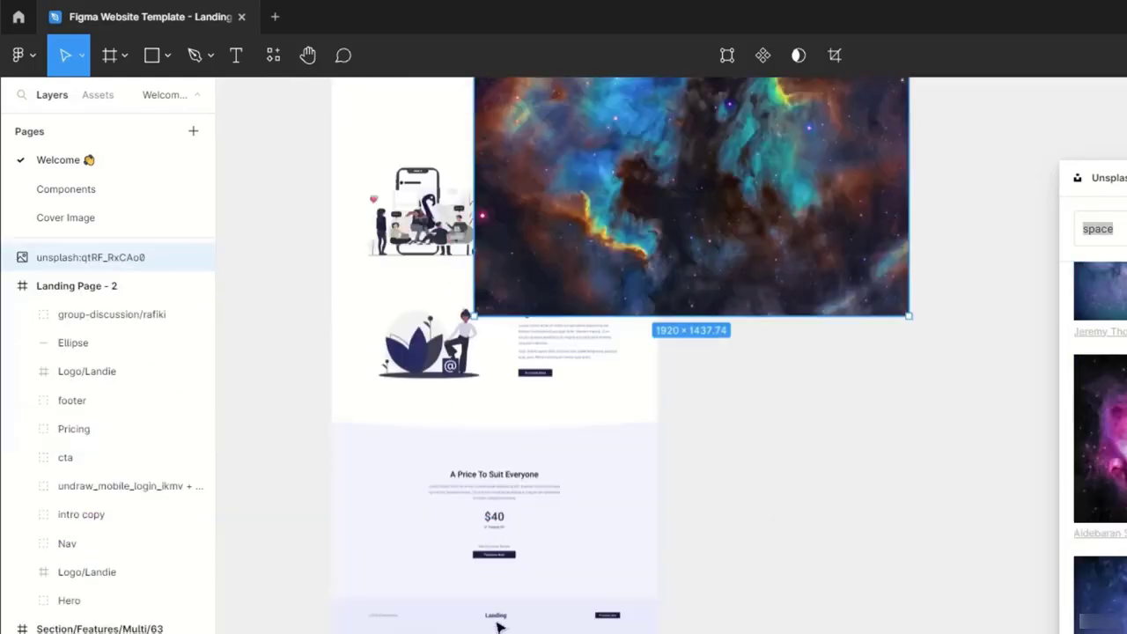
click(522, 540)
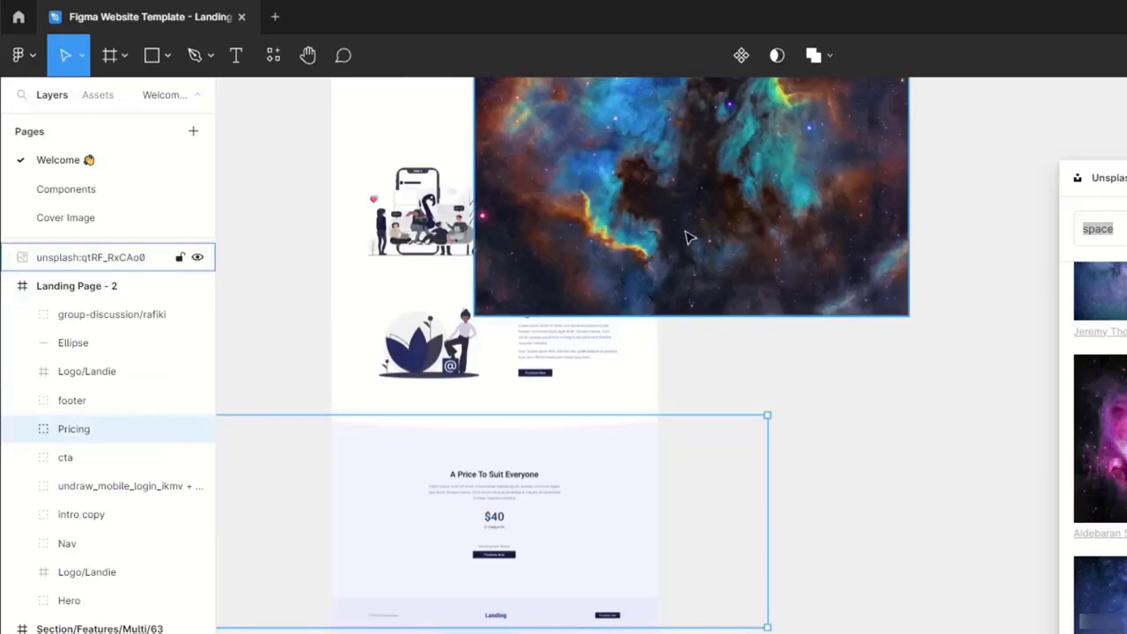
drag(671, 298, 495, 612)
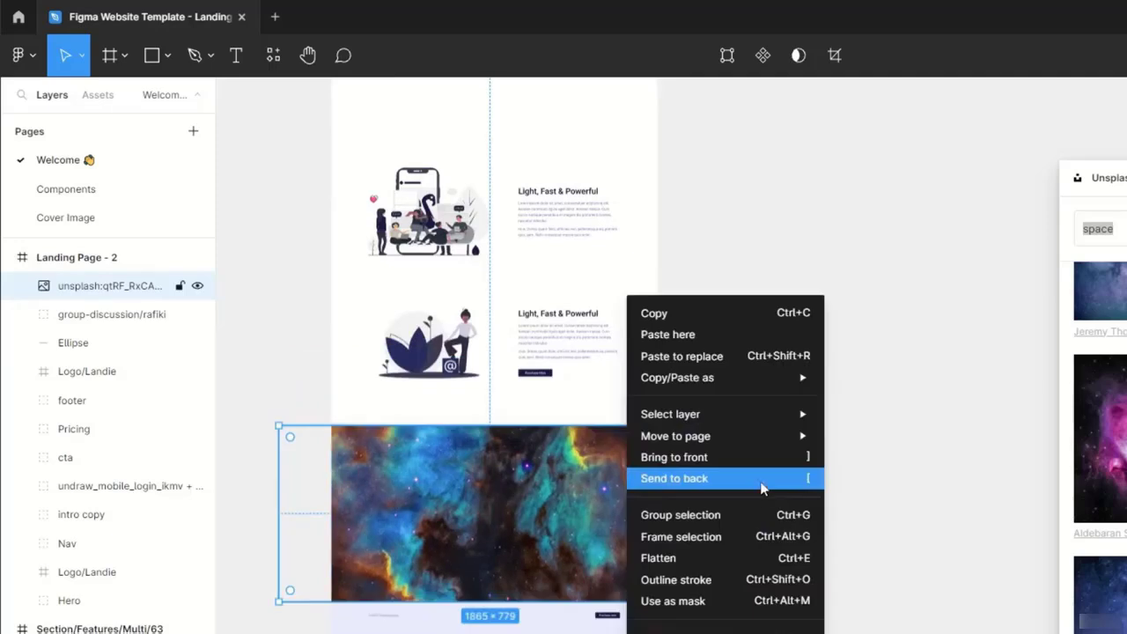
click(762, 488)
click(836, 557)
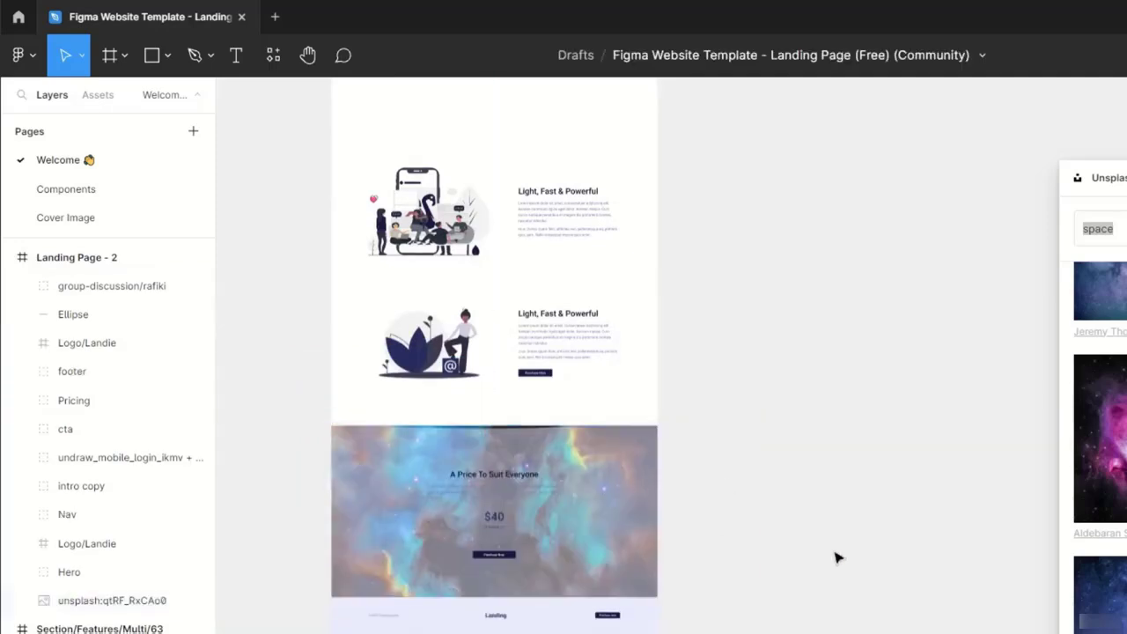
- Review Landing Page - 2 from its hero section down to the nebula-backed pricing section and footer
scroll(878, 589, up, 5)
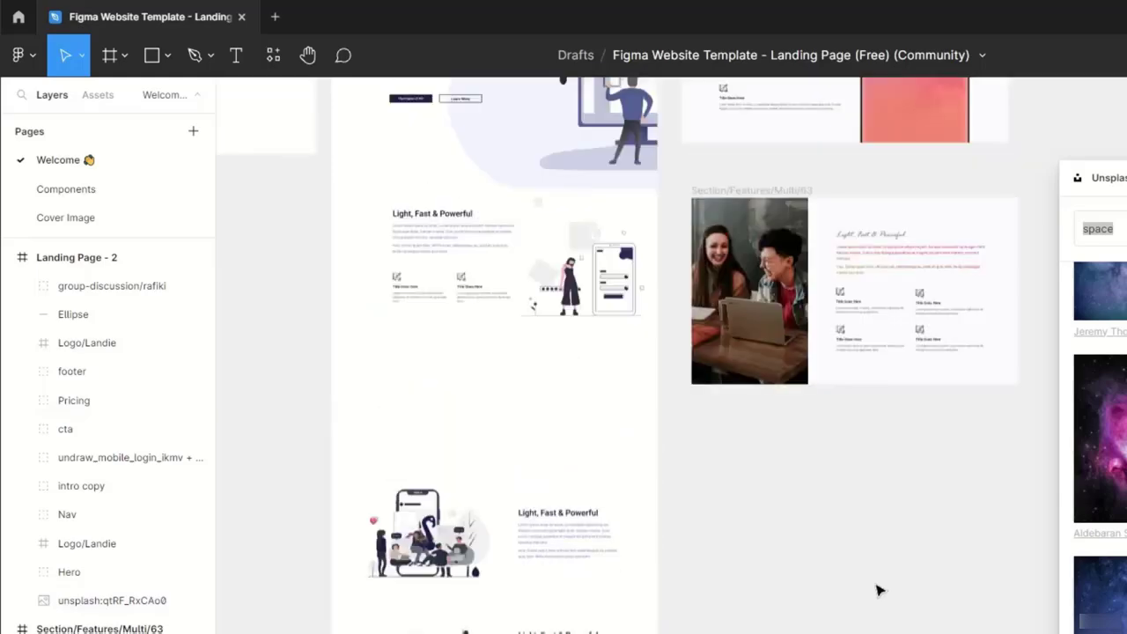
scroll(440, 468, up, 7)
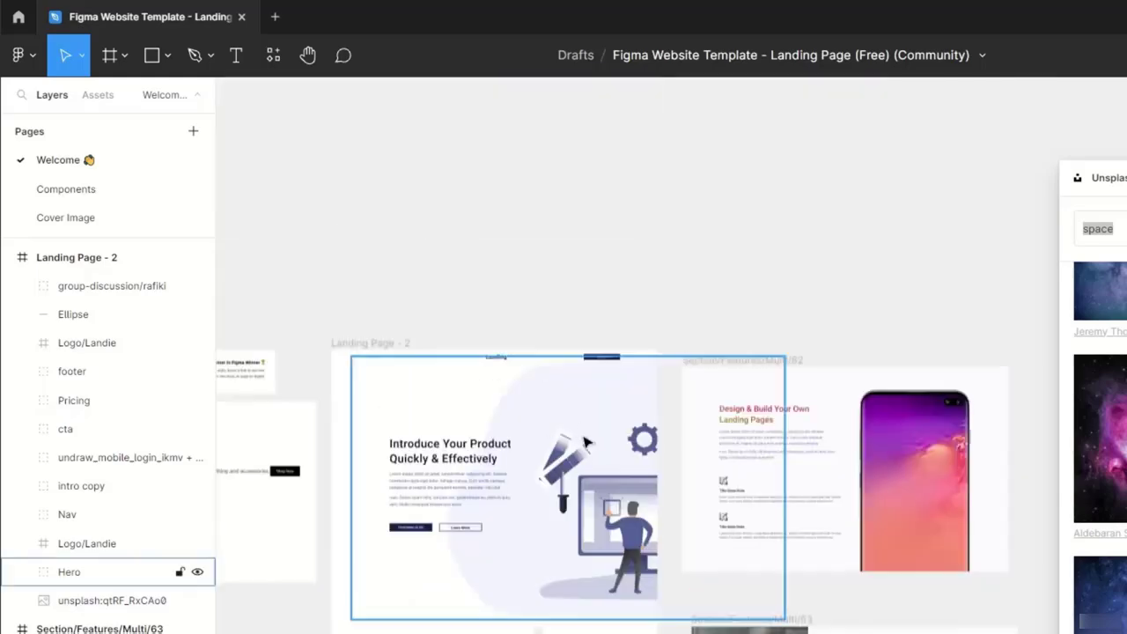
scroll(687, 531, down, 7)
scroll(608, 486, up, 3)
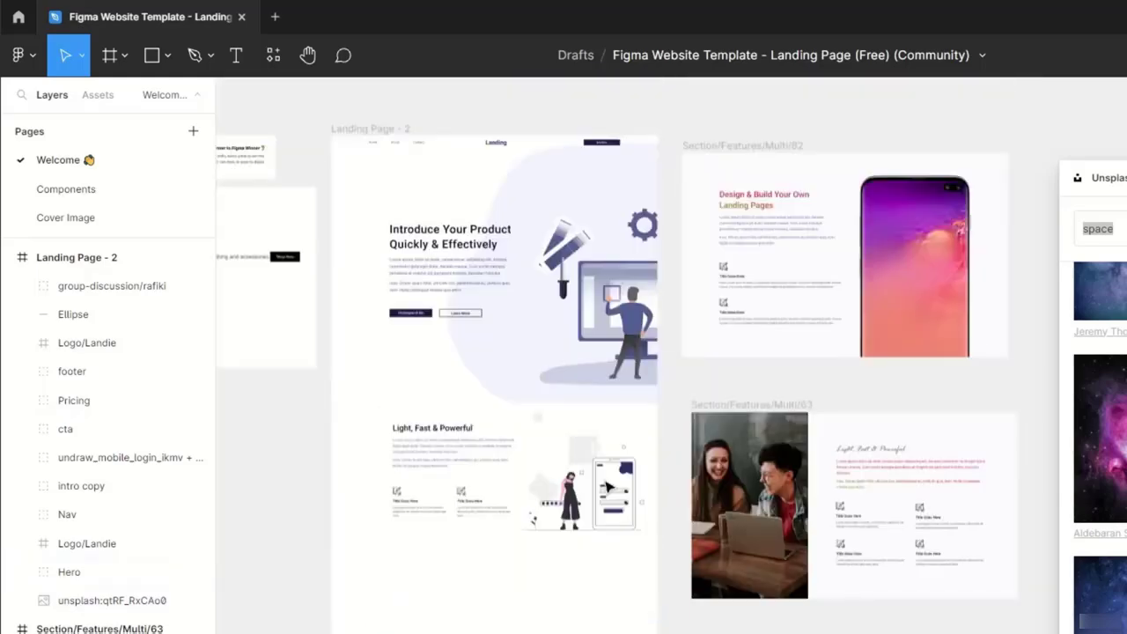
scroll(519, 457, down, 7)
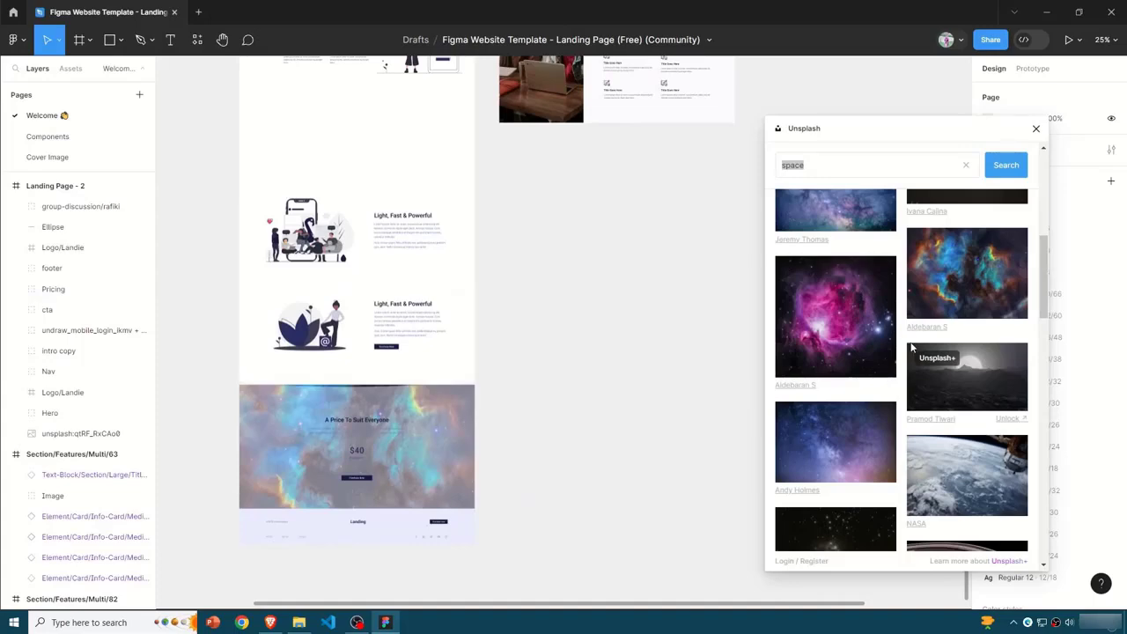
scroll(911, 348, up, 5)
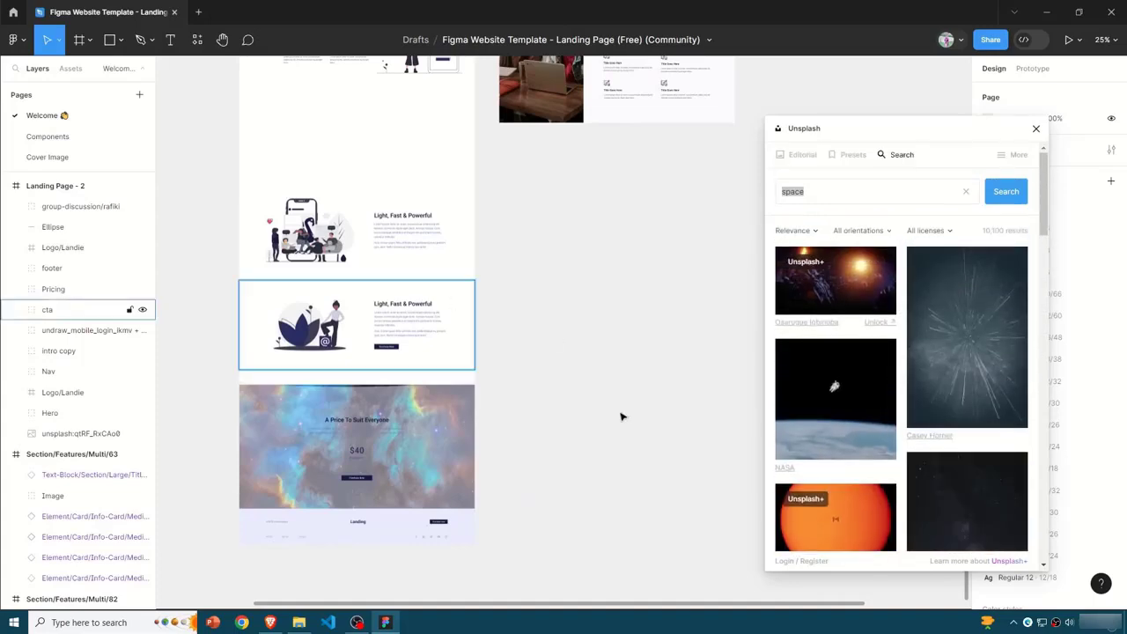
scroll(367, 352, up, 3)
scroll(531, 433, down, 6)
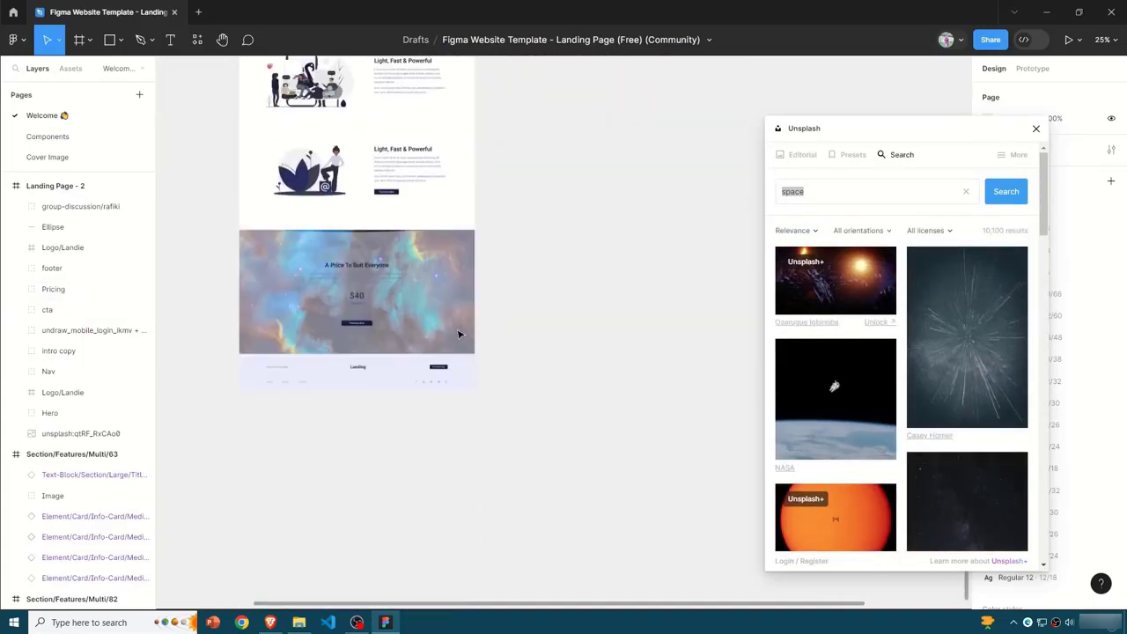
- Select the footer group with the social icons on Landing Page - 2 and run the Material Symbols plugin
scroll(467, 382, up, 10)
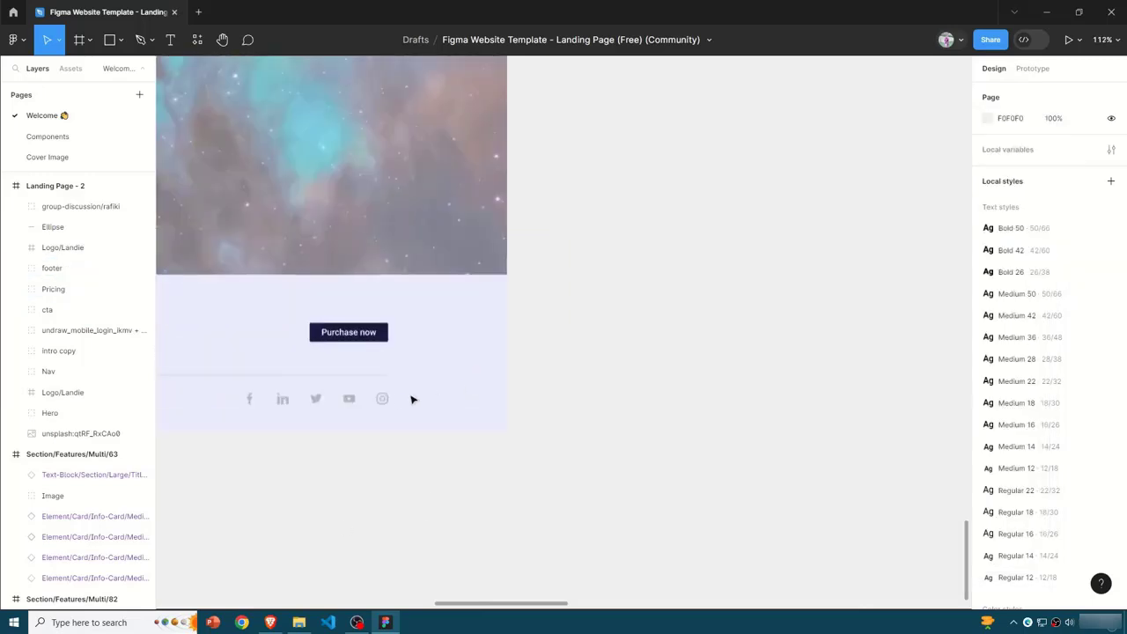
drag(506, 606, 443, 606)
click(616, 397)
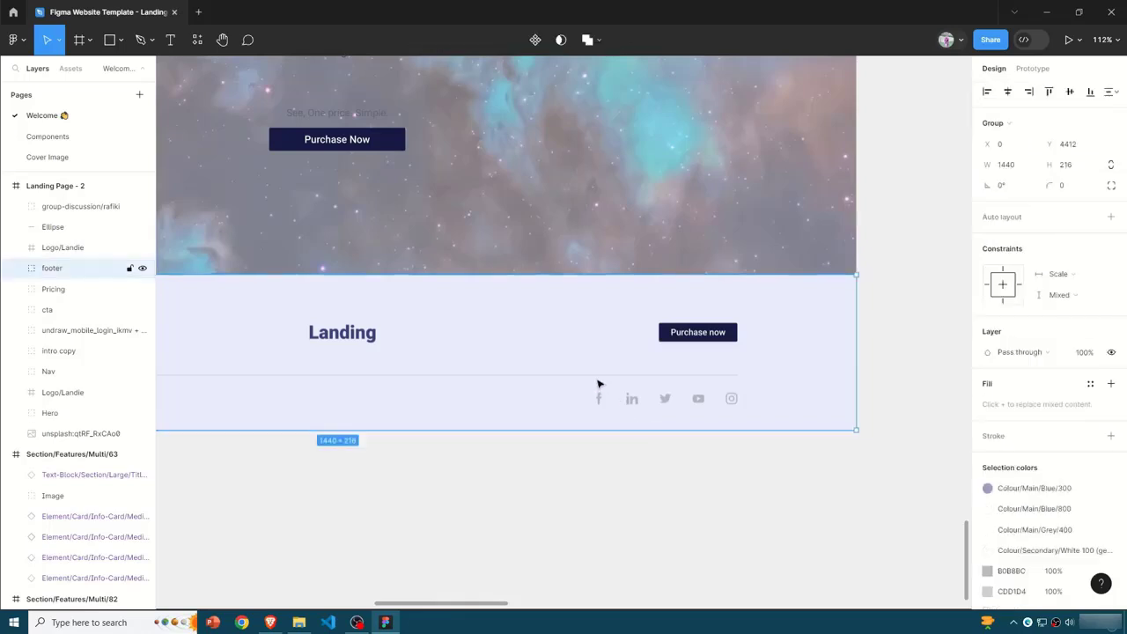
key(shift+i)
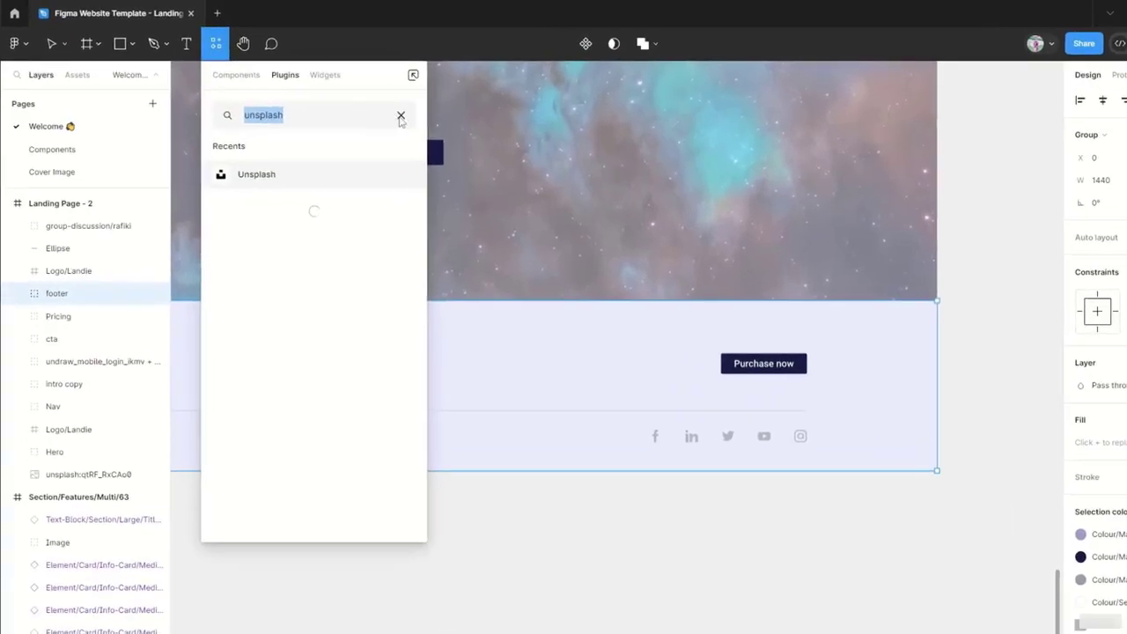
click(401, 116)
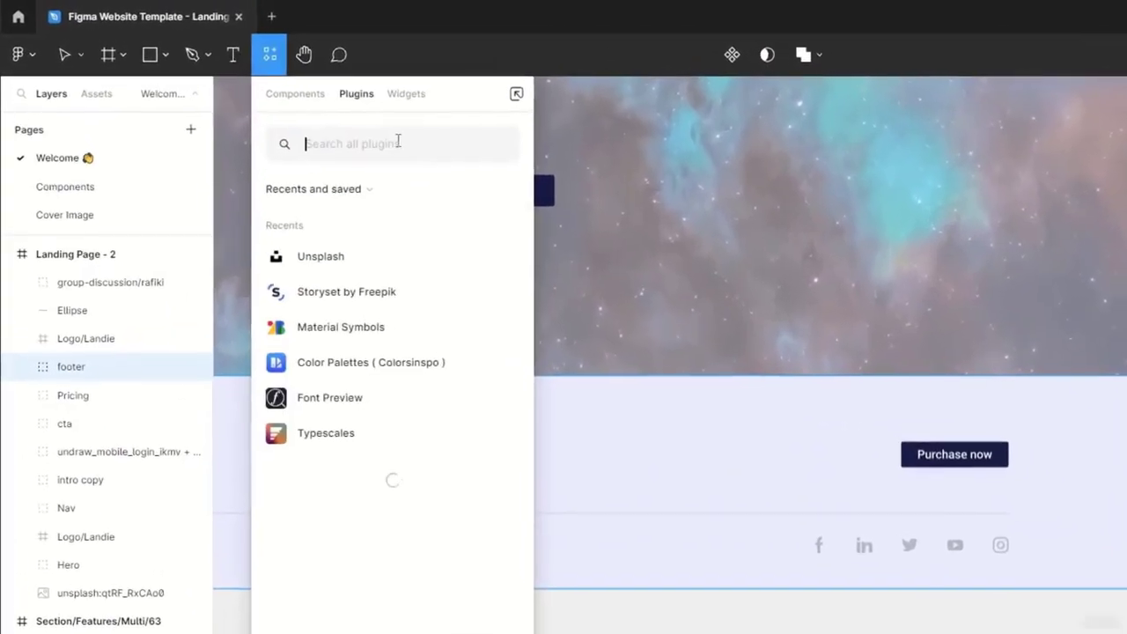
click(323, 258)
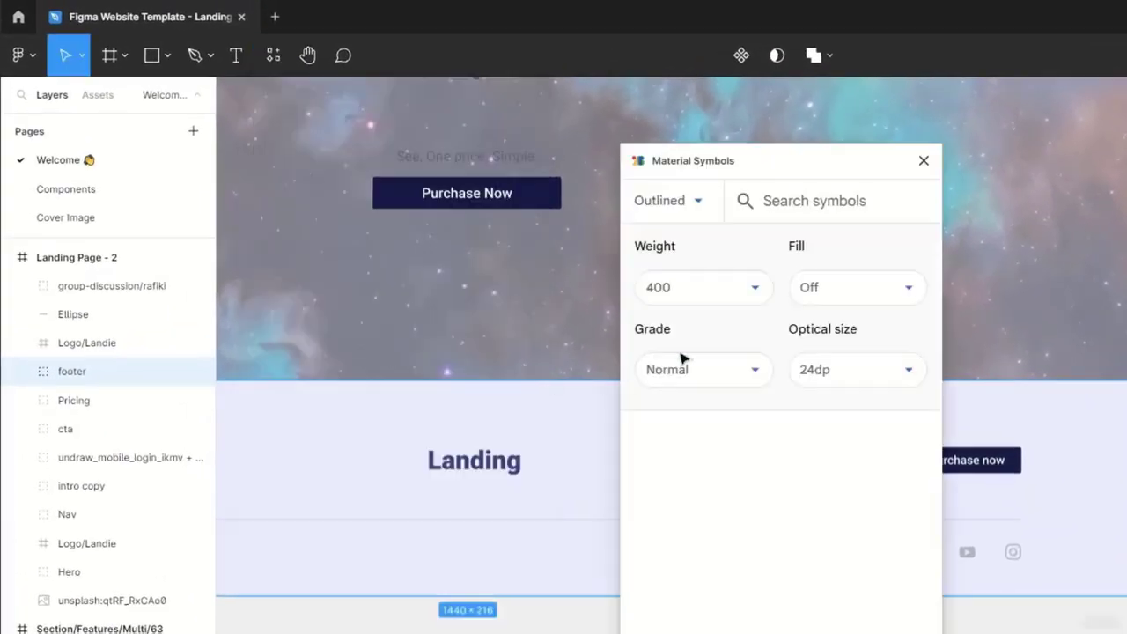
- Move the Material Symbols window aside and look over its symbol style choices and search
drag(862, 158, 921, 129)
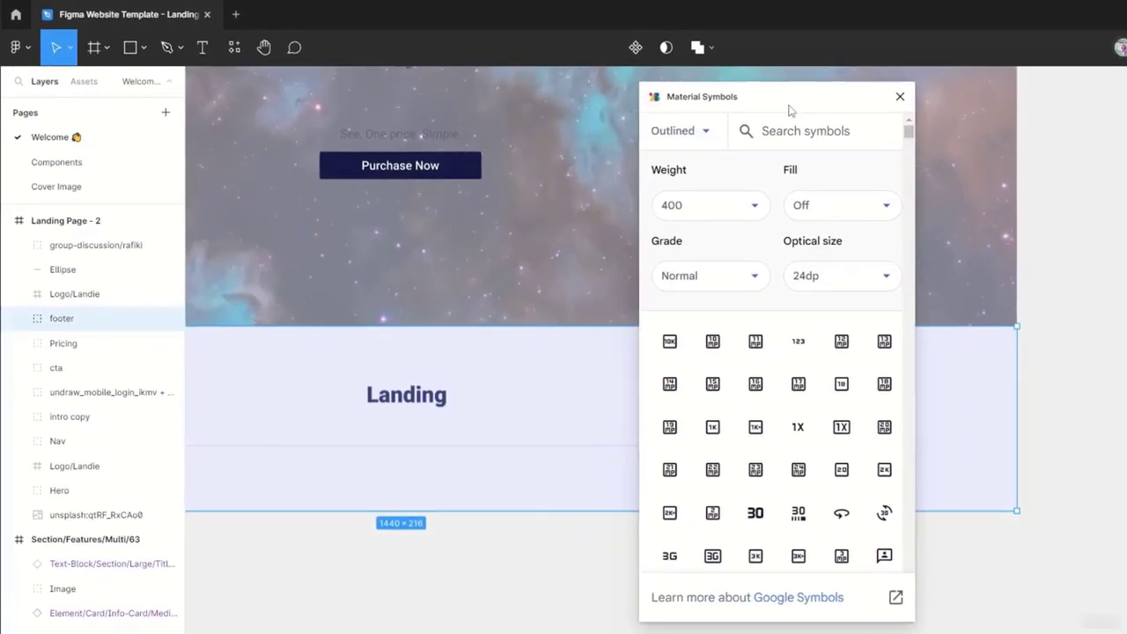
drag(788, 106, 790, 105)
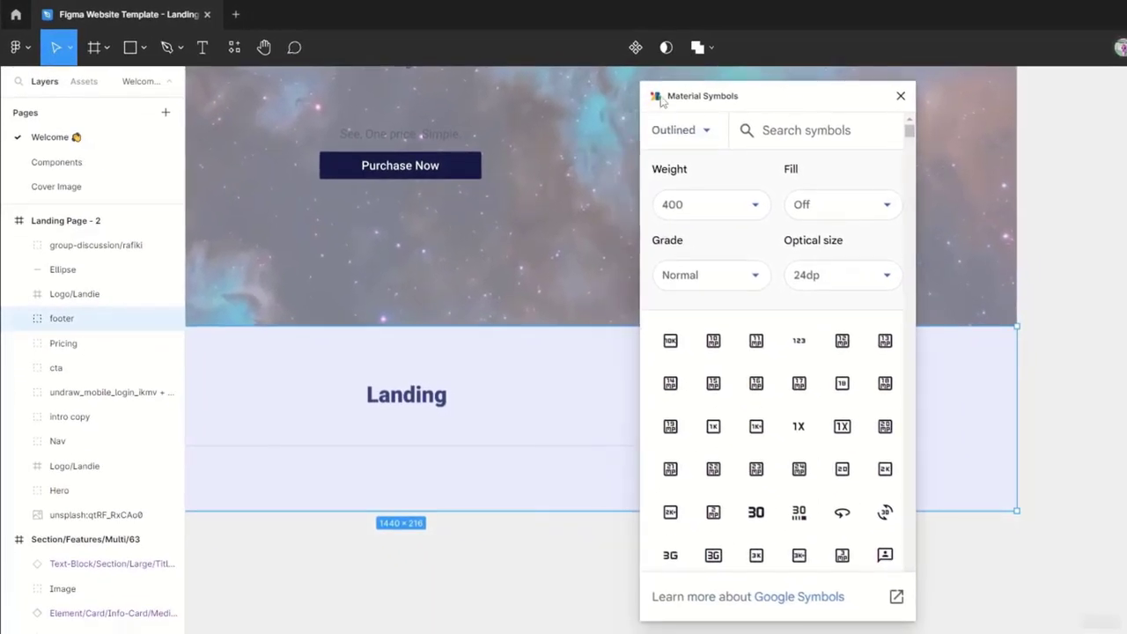
click(713, 142)
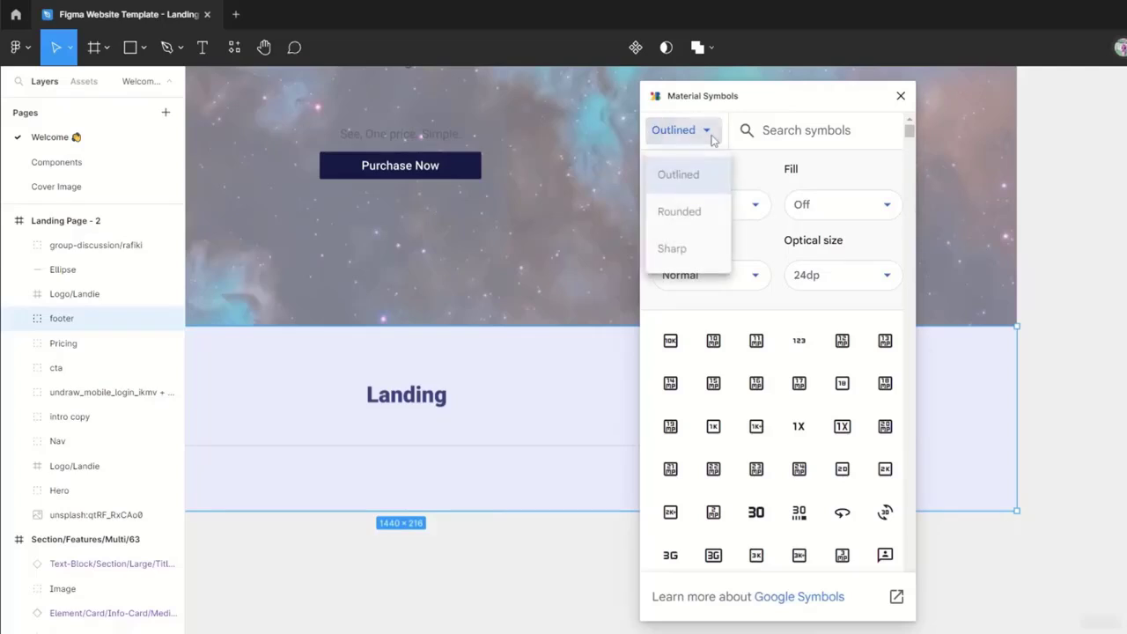
click(712, 139)
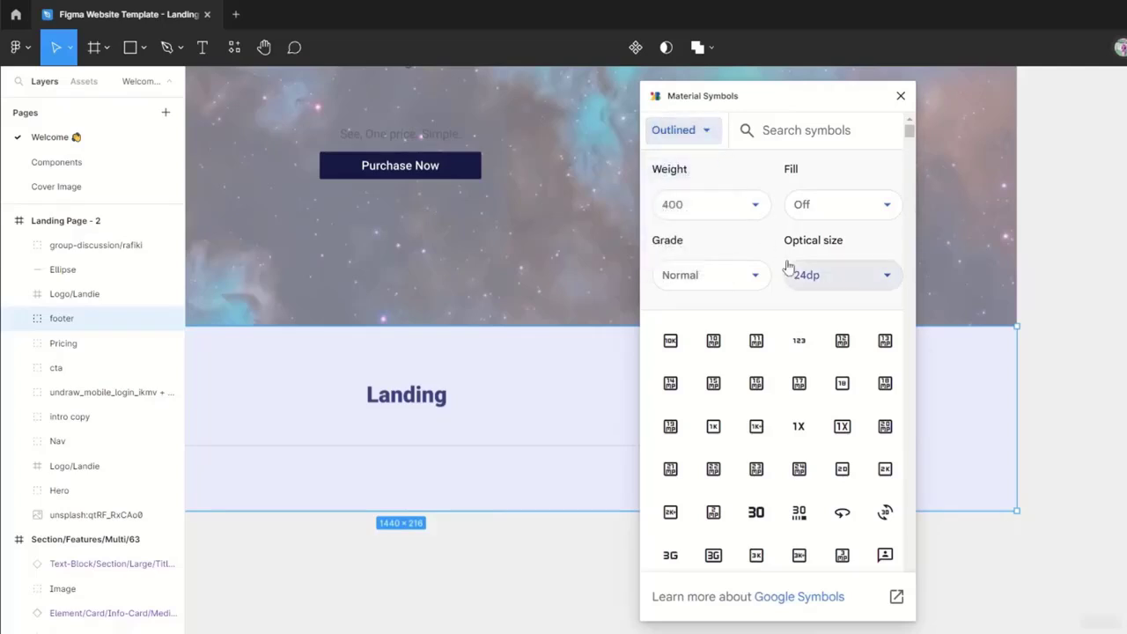
click(825, 138)
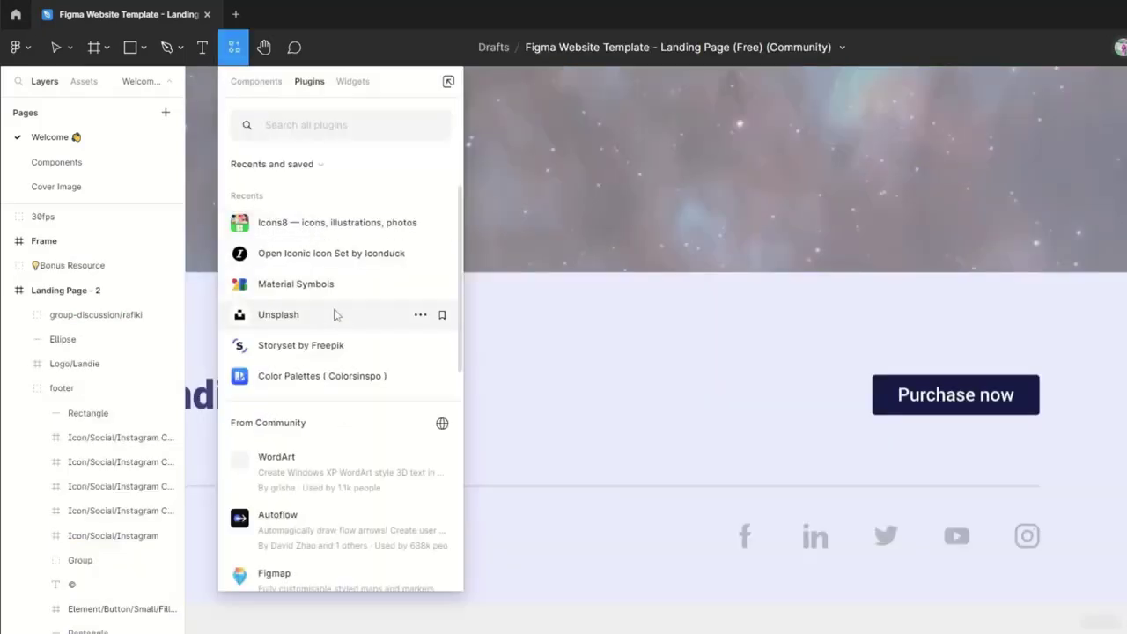
- Run the Icons8 plugin and search its icons for "google"
click(311, 222)
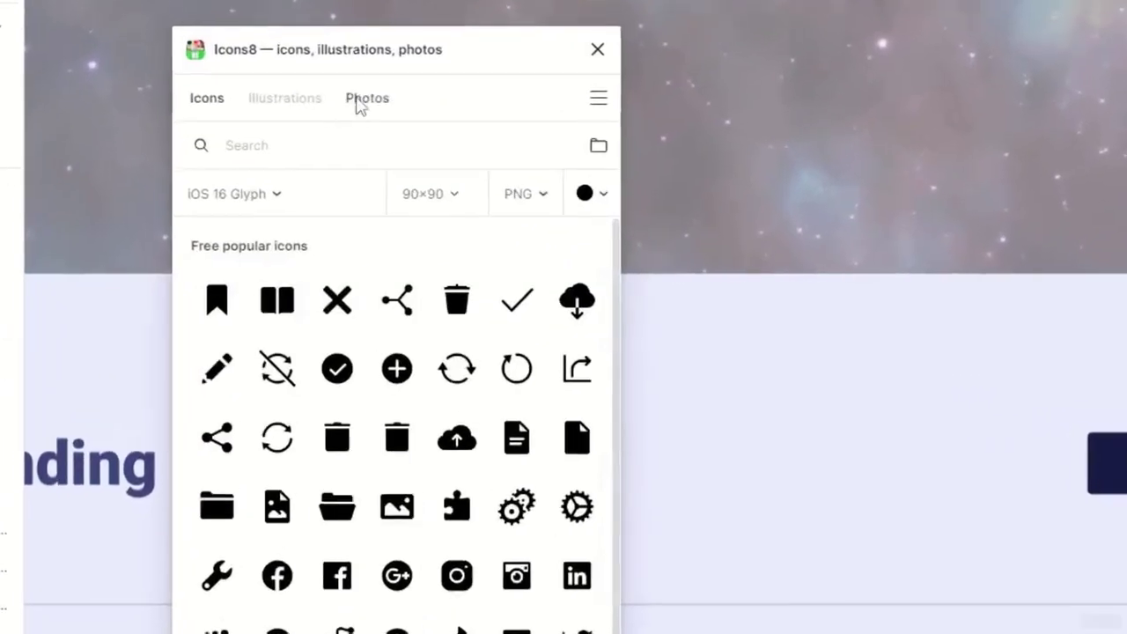
click(284, 97)
click(208, 98)
click(290, 145)
text(google)
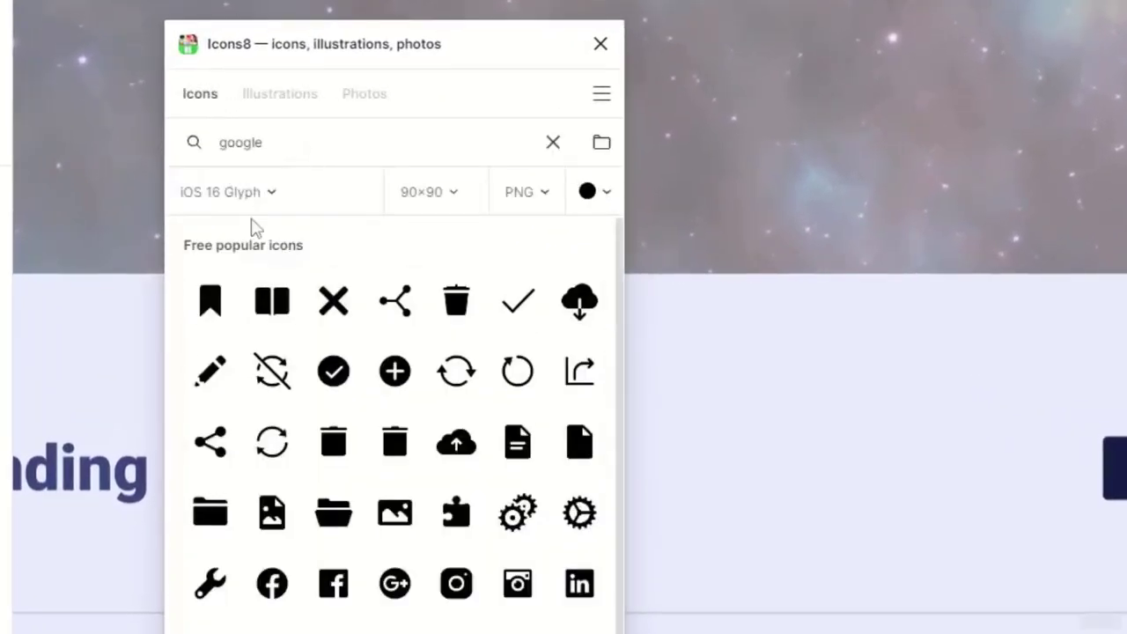
- Search the Icons8 icons for "facebook" and for "youtube"
key(ctrl+a)
text(facebook)
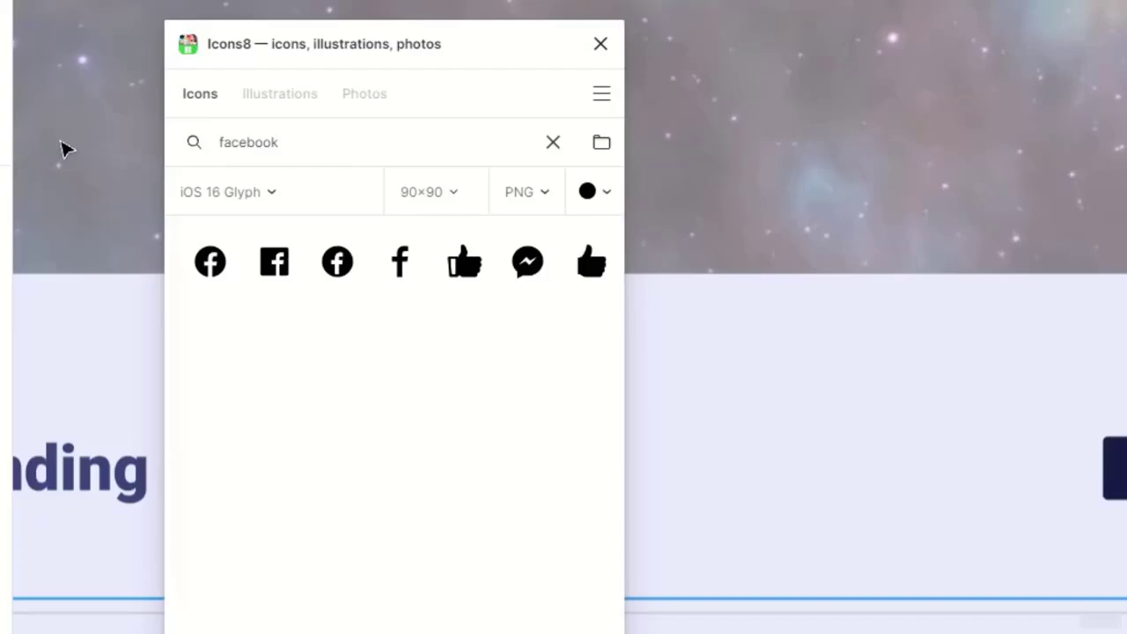
key(ctrl+a)
text(youtube)
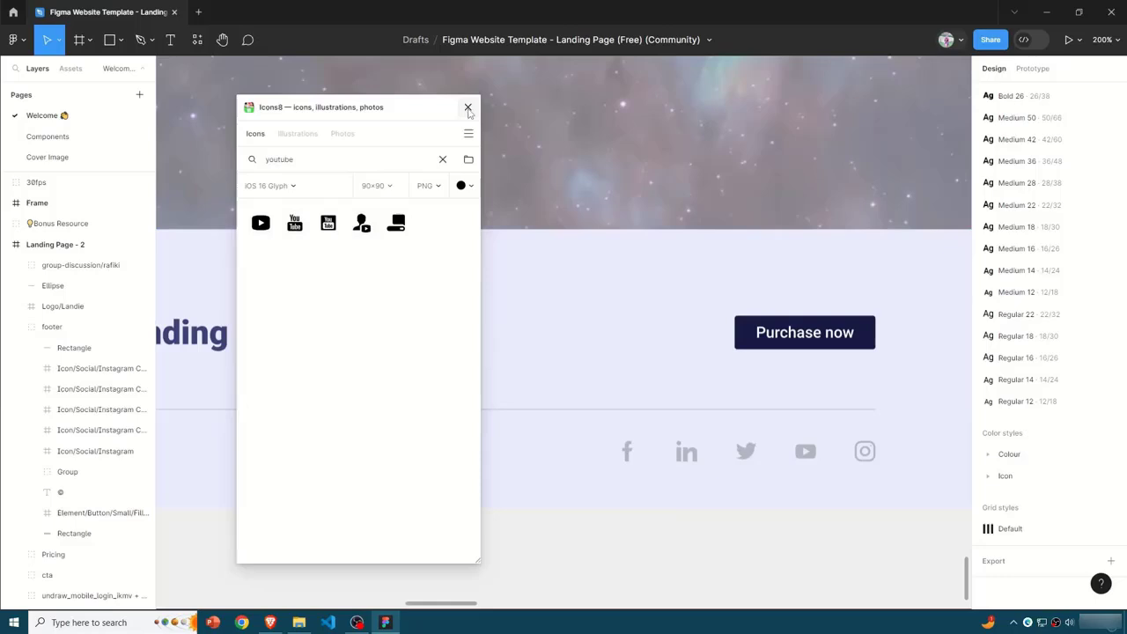
- Close the Icons8 plugin and look over the footer's row of social icons on Landing Page - 2
click(597, 45)
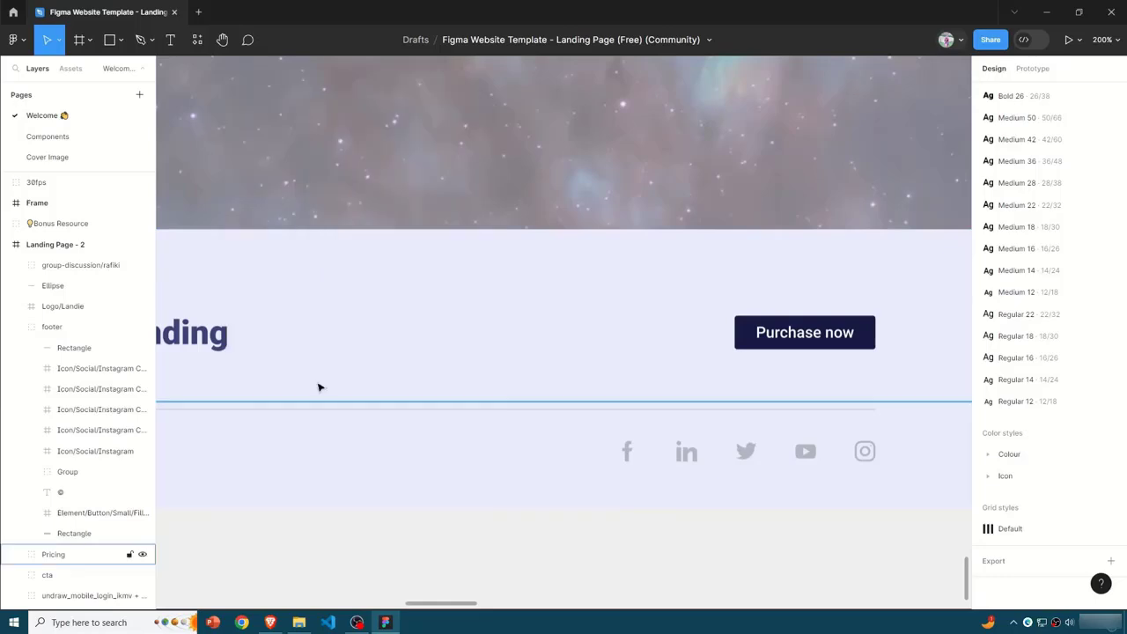
scroll(545, 560, left, 10)
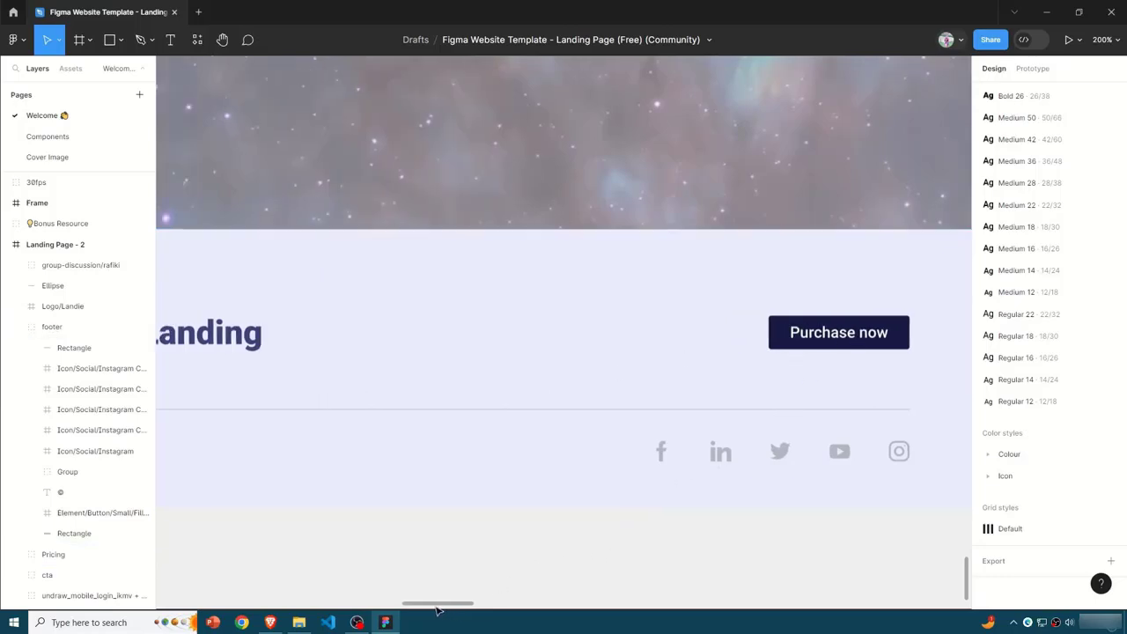
scroll(370, 578, right, 15)
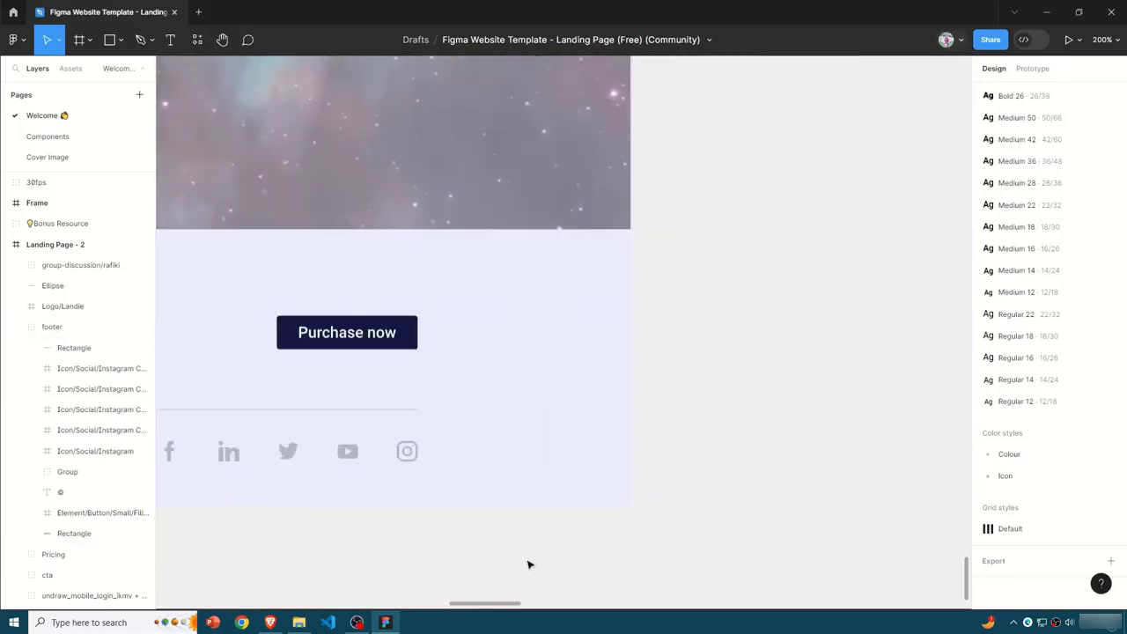
scroll(529, 563, left, 8)
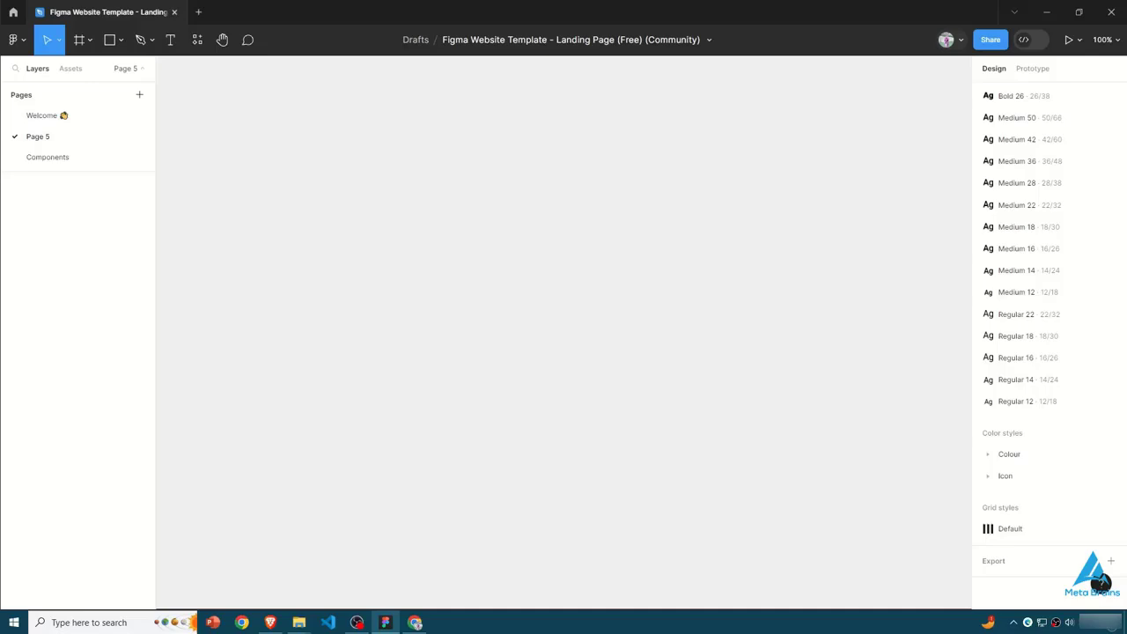
- Draw a frame on the empty Page 5, enlarge it to about 655 × 337, and deselect it
key(f)
drag(336, 174, 749, 364)
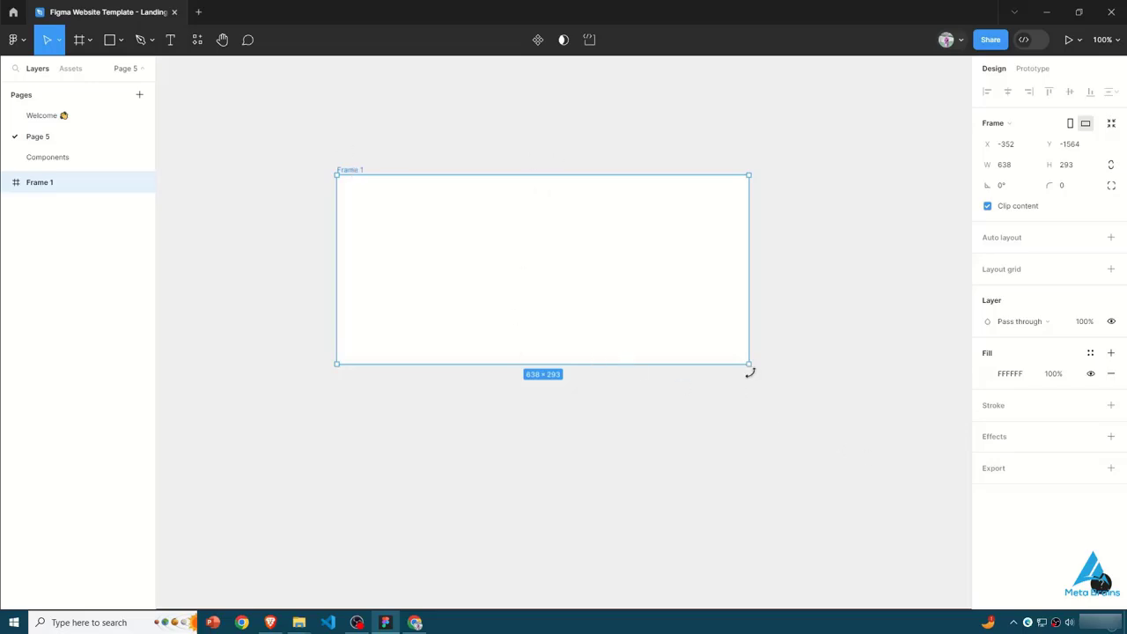
drag(749, 364, 760, 392)
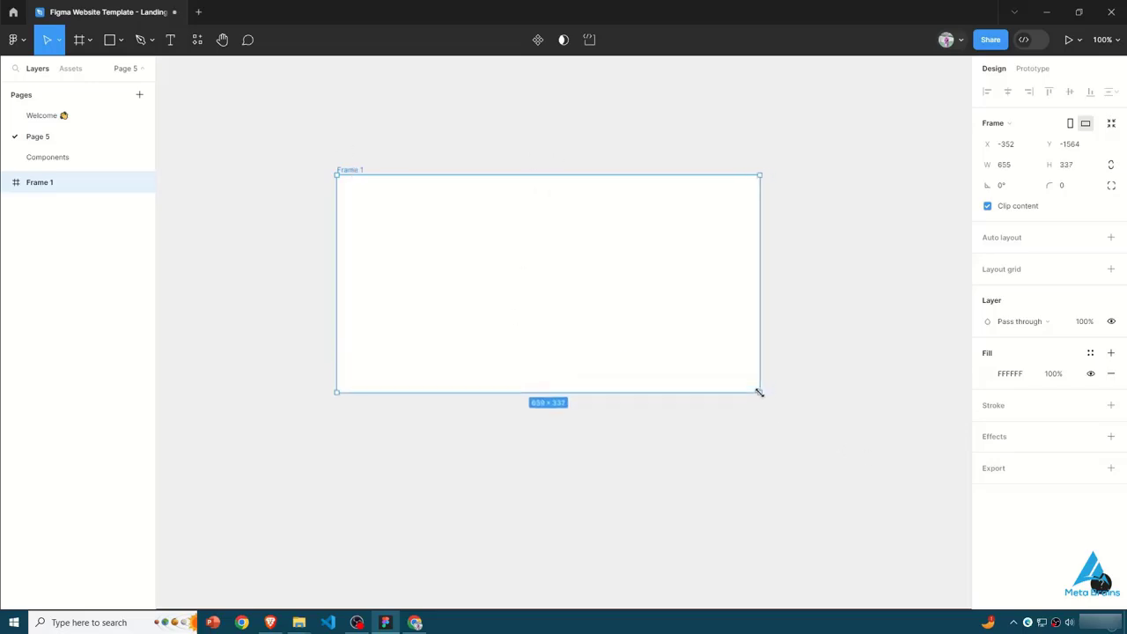
click(705, 405)
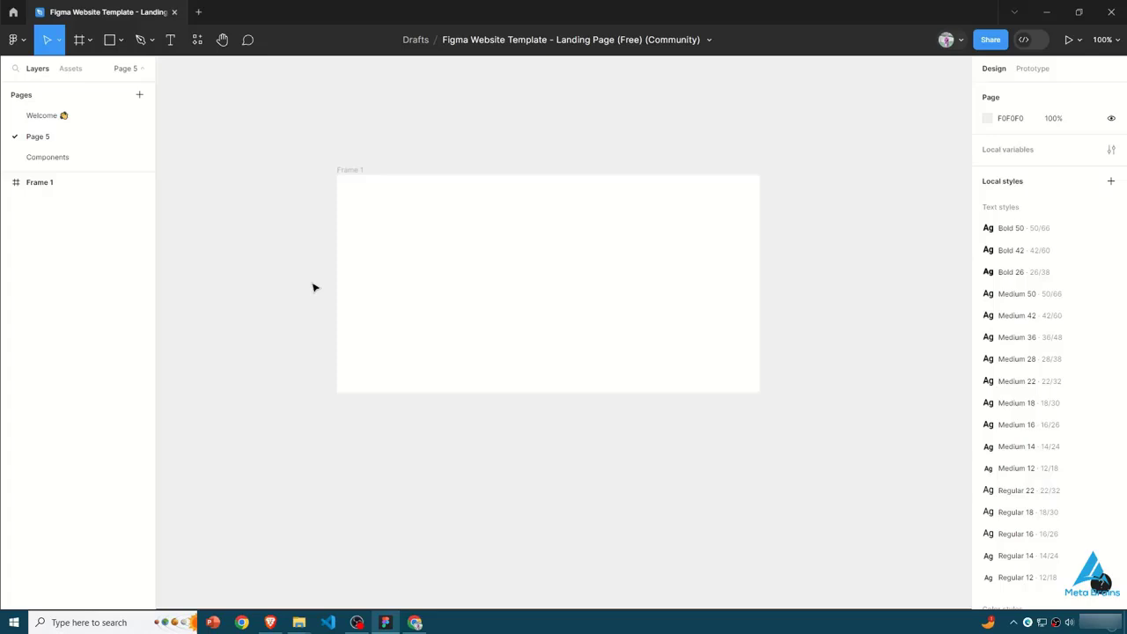
click(405, 242)
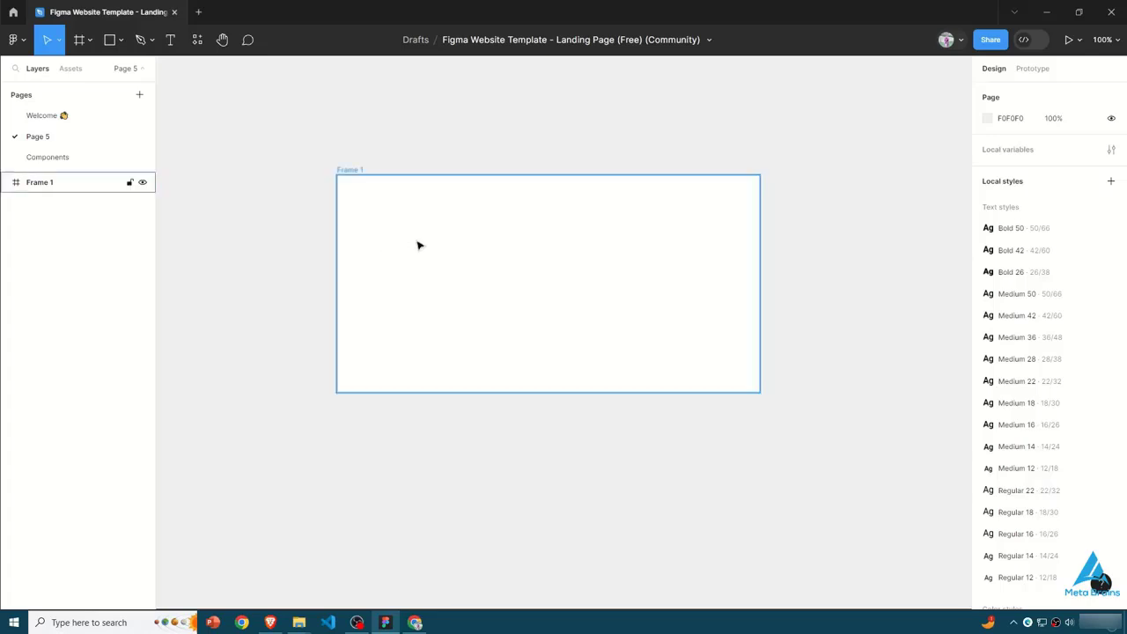
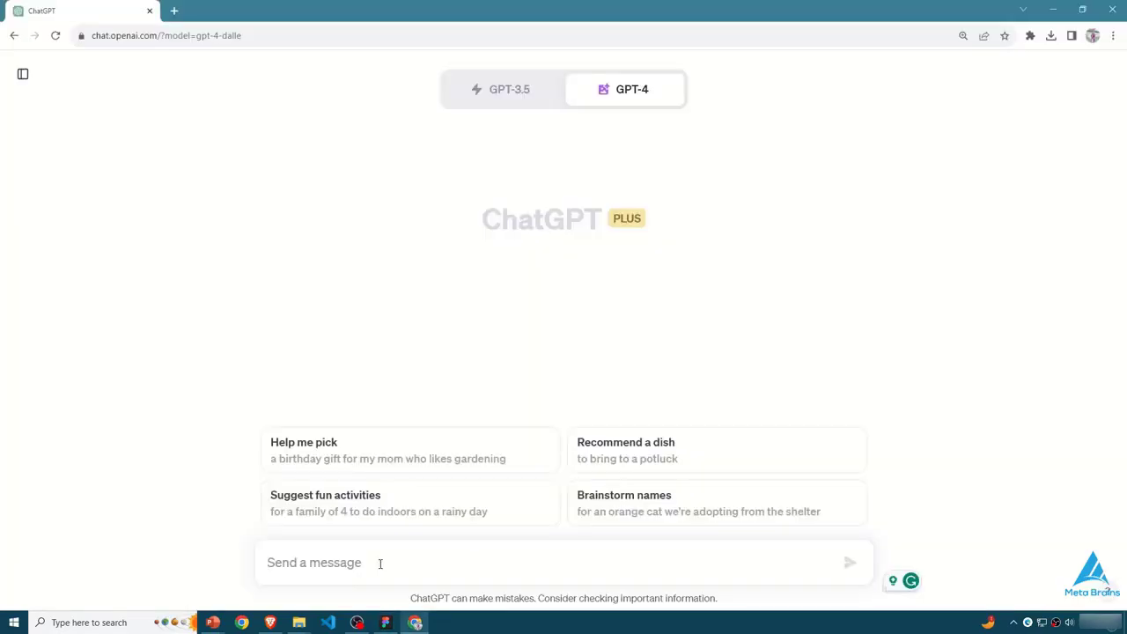
- Prompt ChatGPT for a "Pizza Kid" logo with a design brief covering a pizza slice with a face, the year 2023 and "Taste of Home"
text(Gener)
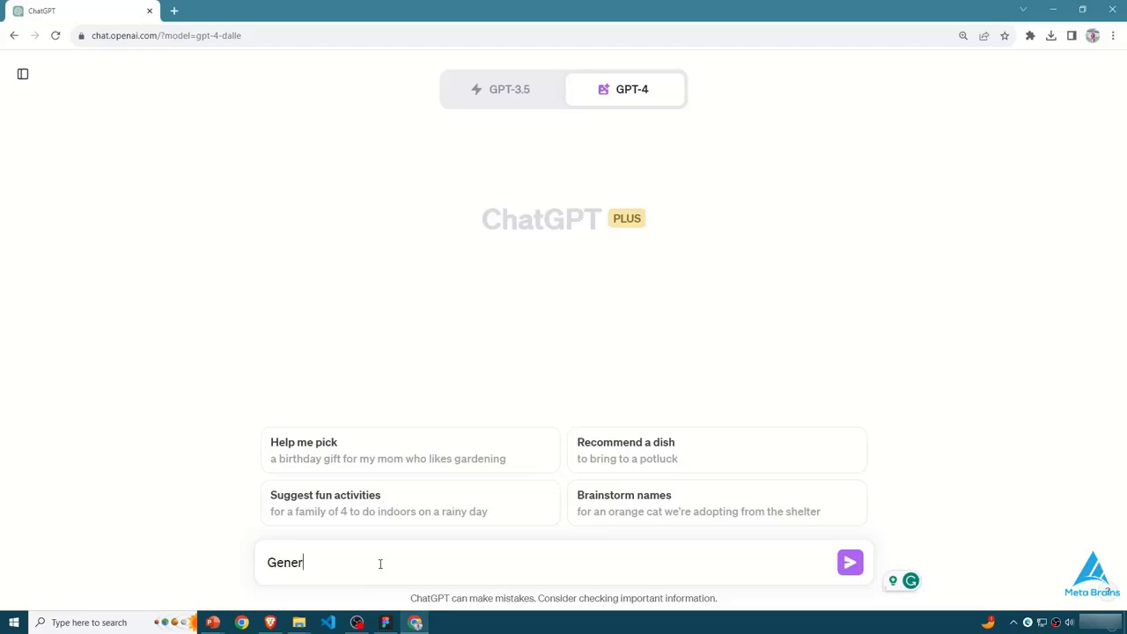
text(ate an)
text(go)
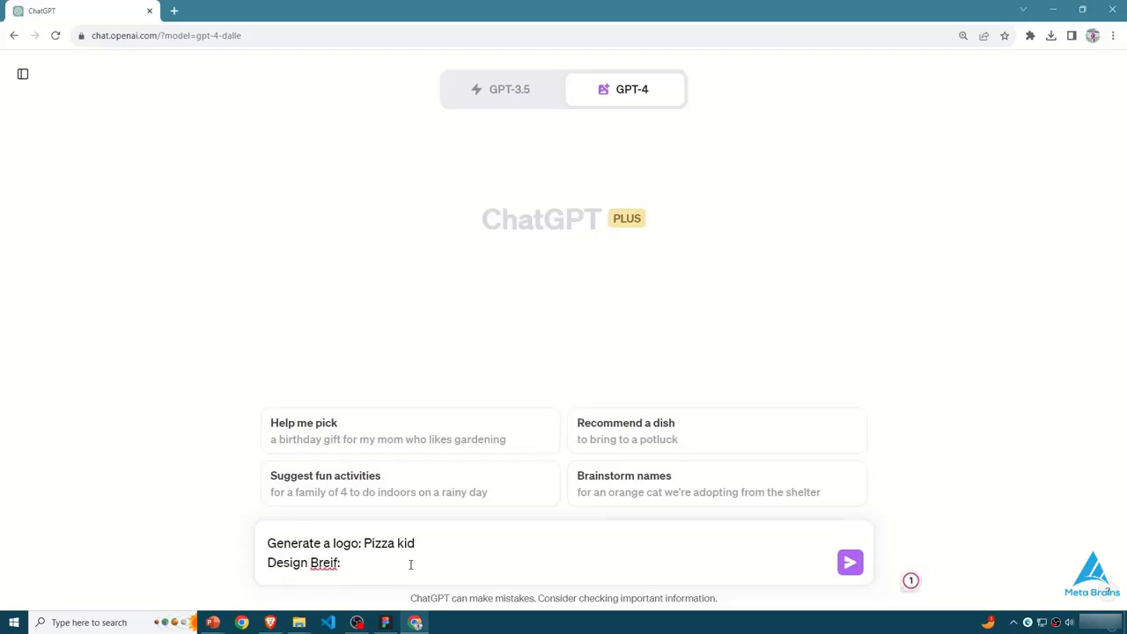
key(BackSpace)
key(Right)
text(e)
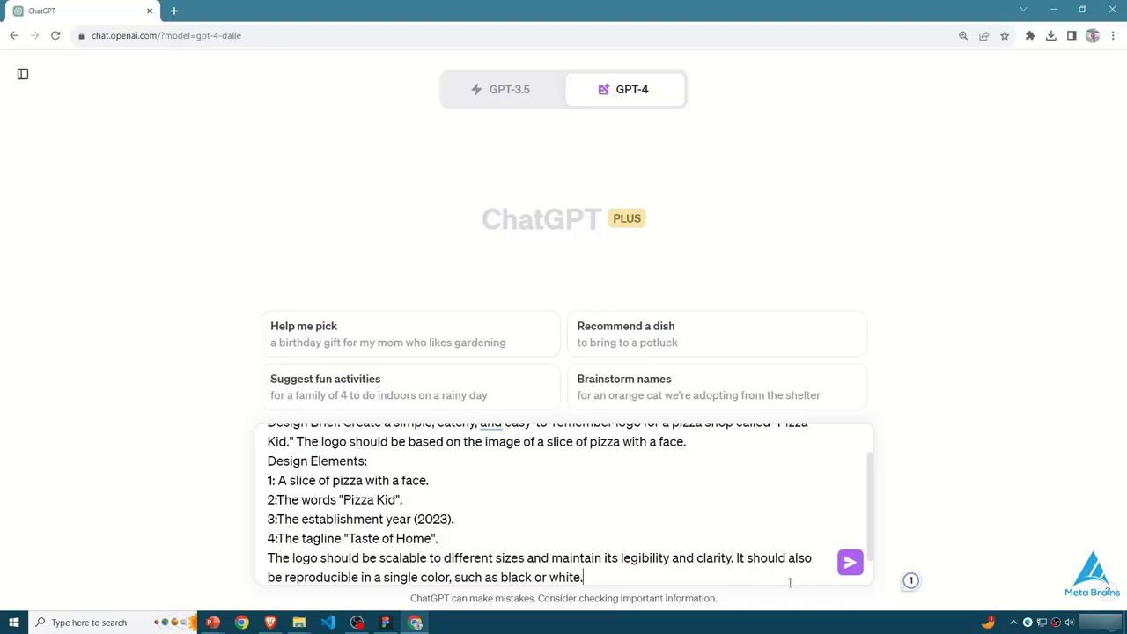
scroll(280, 559, down, 1)
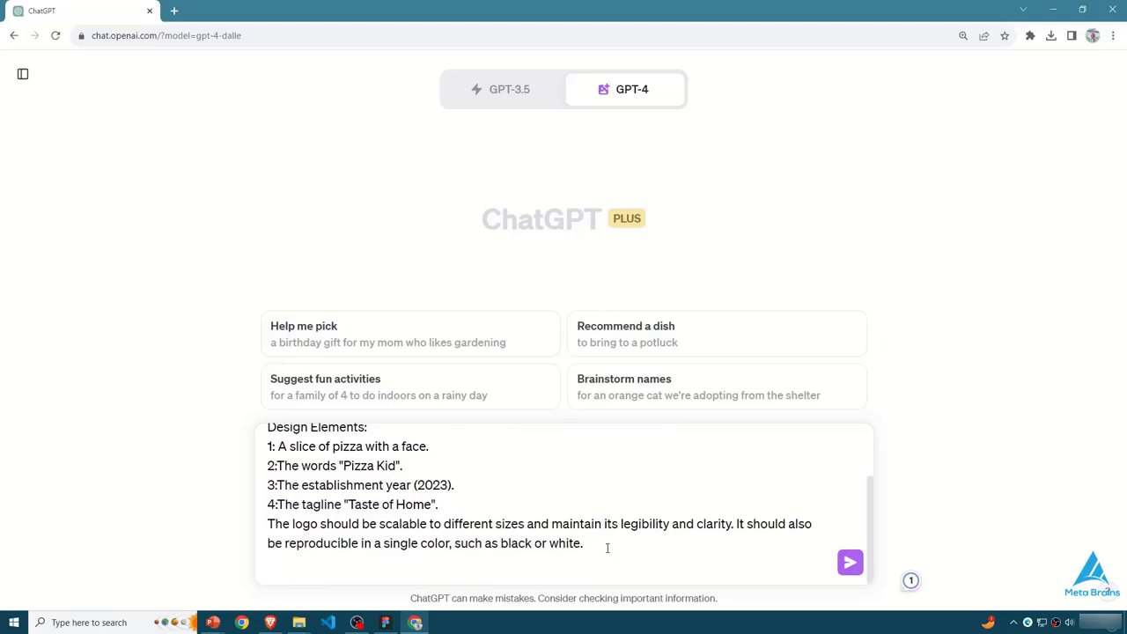
scroll(356, 532, up, 2)
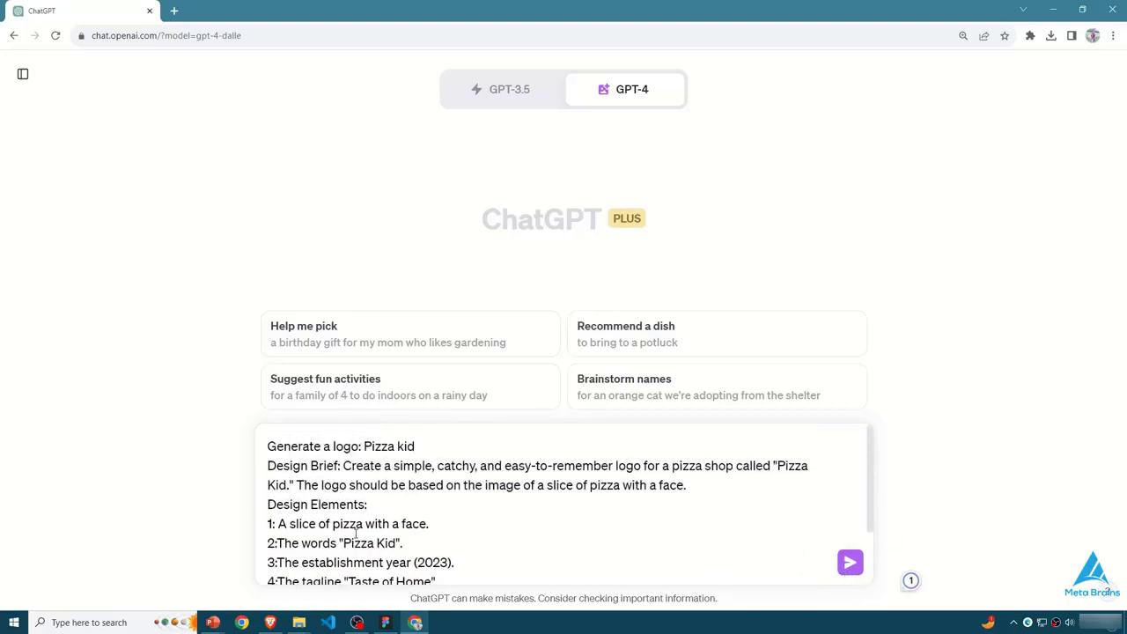
click(851, 562)
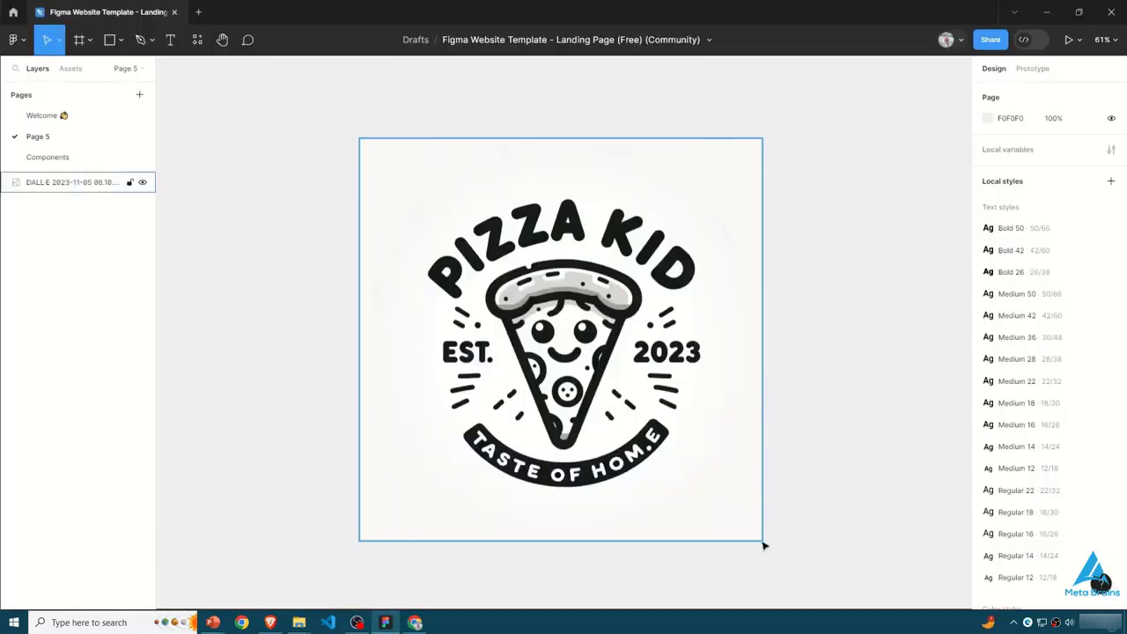
- Shrink the Pizza Kid logo image on Page 5 in Figma to about 627 × 610 and reposition it
click(759, 535)
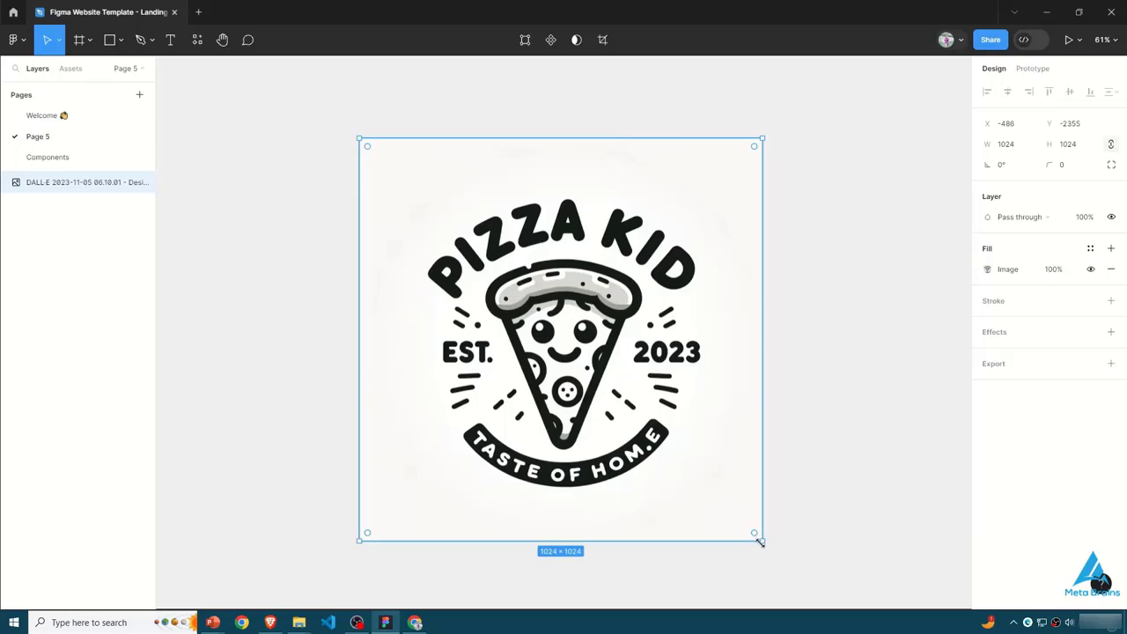
drag(761, 542, 672, 434)
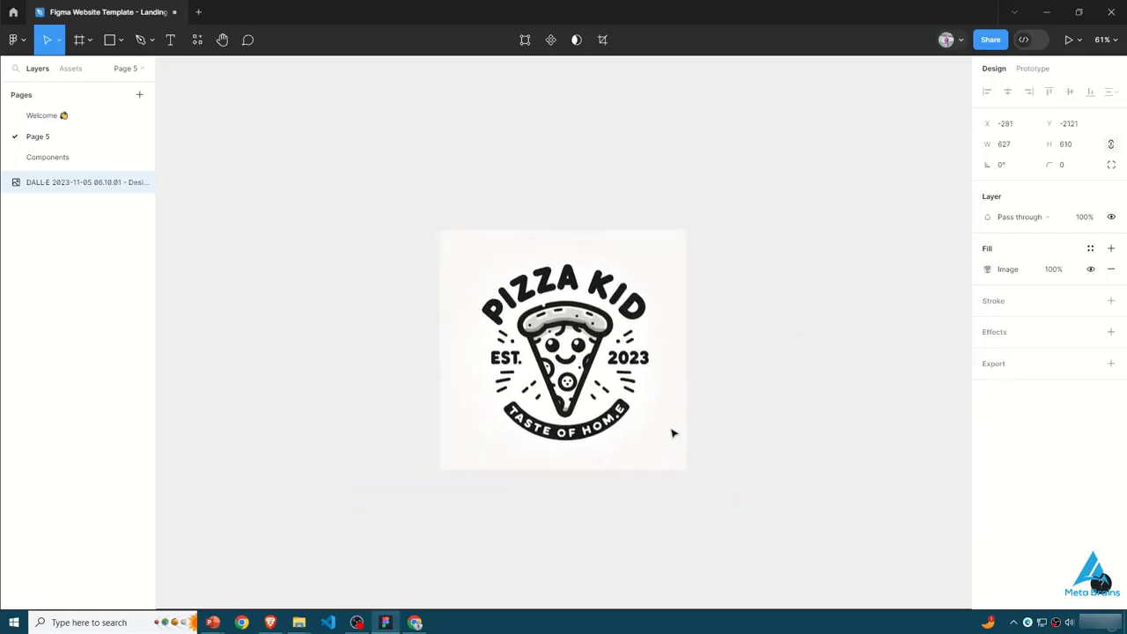
drag(671, 429, 681, 418)
- Run the Remove BG plugin on the Pizza Kid logo, move the logo and deselect it
click(197, 40)
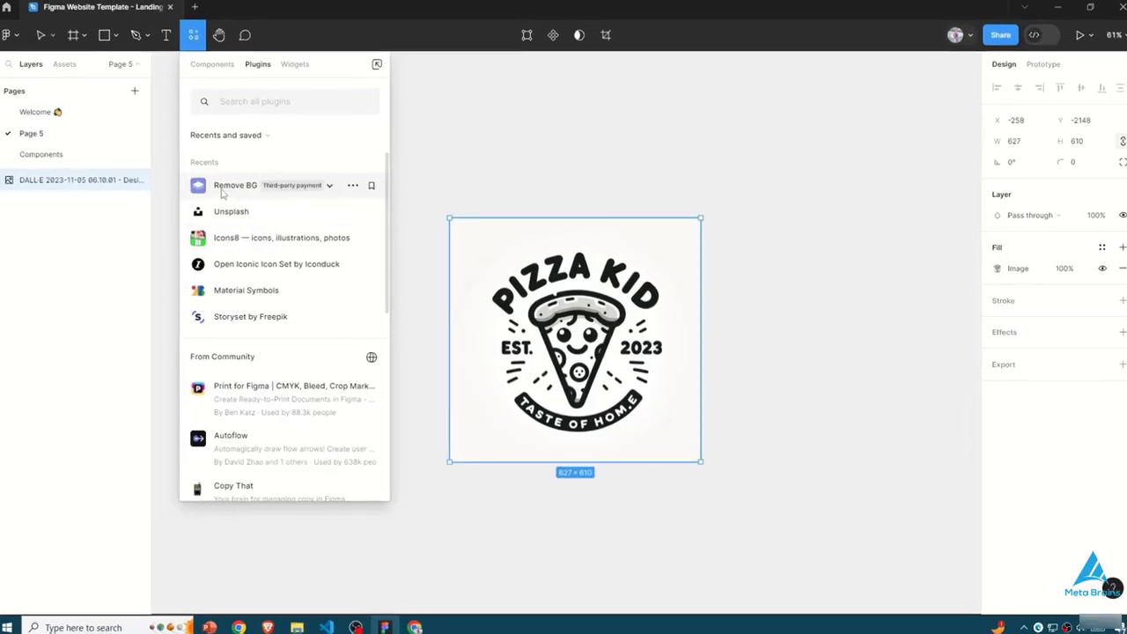
click(224, 191)
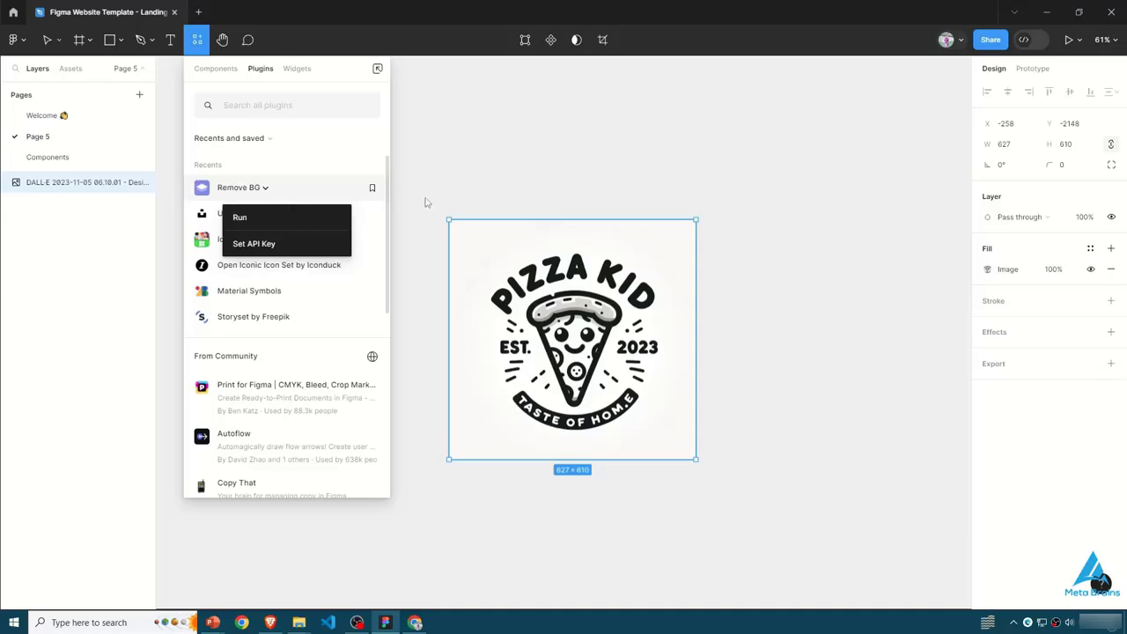
click(236, 218)
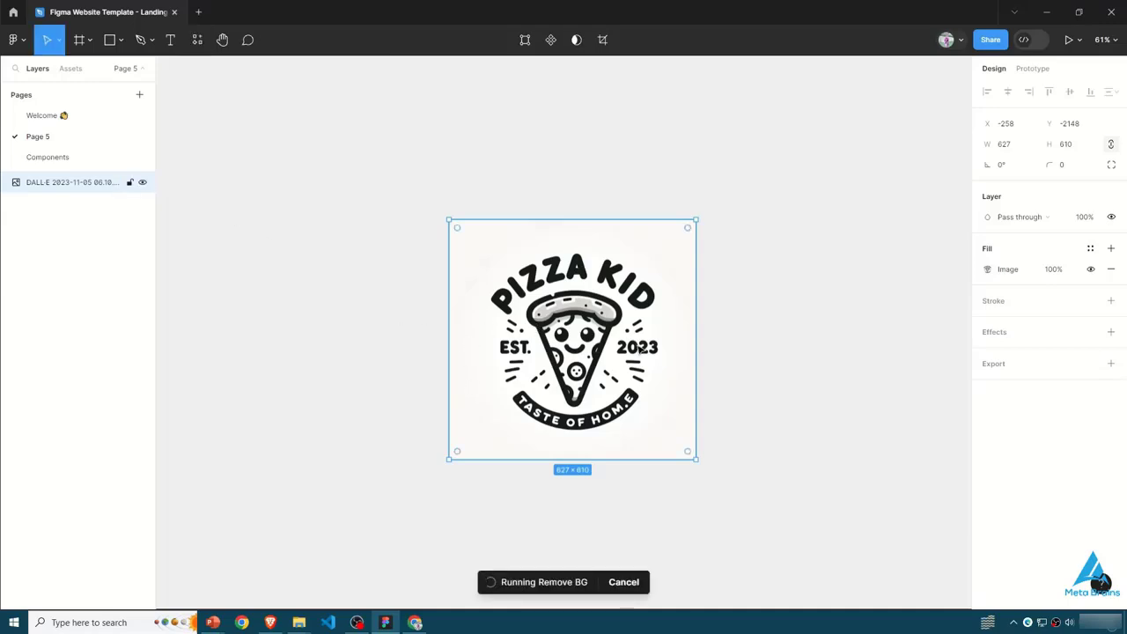
drag(482, 359, 608, 353)
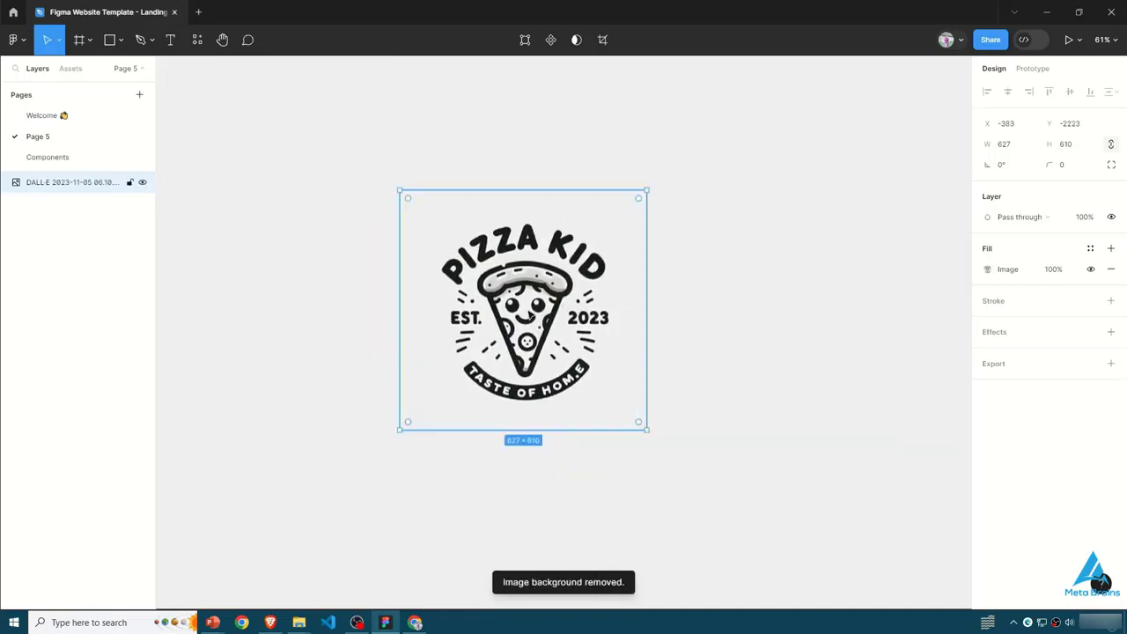
click(300, 303)
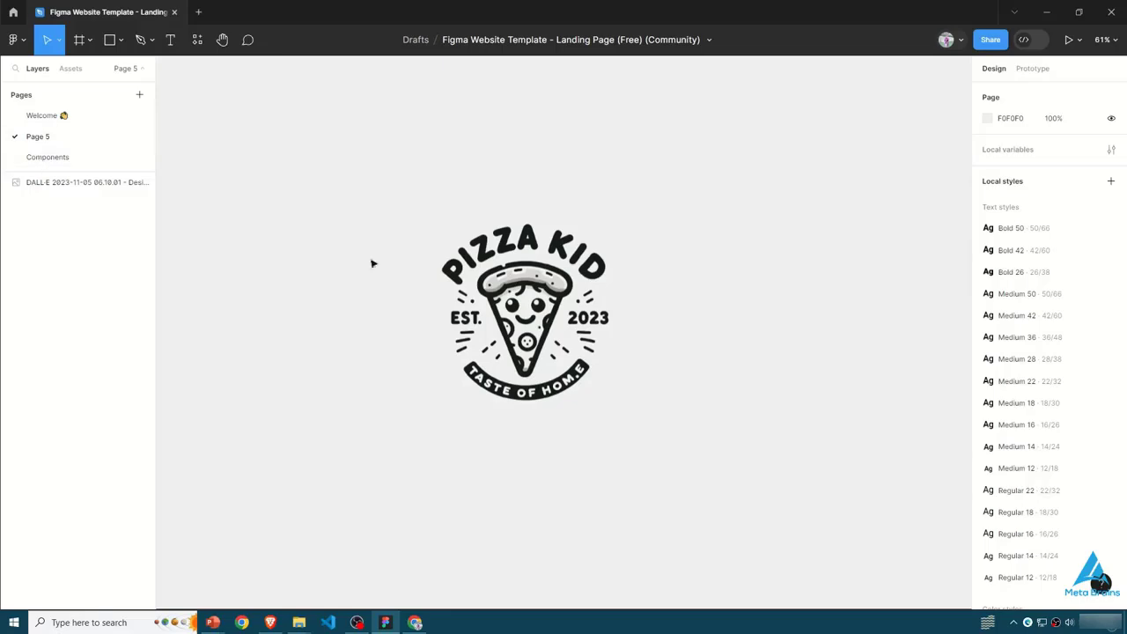
- Draw a frame of about 683 × 514 around the Pizza Kid logo and position the logo inside it
drag(493, 299, 532, 348)
click(90, 40)
click(95, 70)
drag(292, 88, 573, 262)
drag(673, 430, 535, 241)
drag(304, 82, 415, 196)
click(532, 317)
drag(531, 317, 532, 332)
click(415, 196)
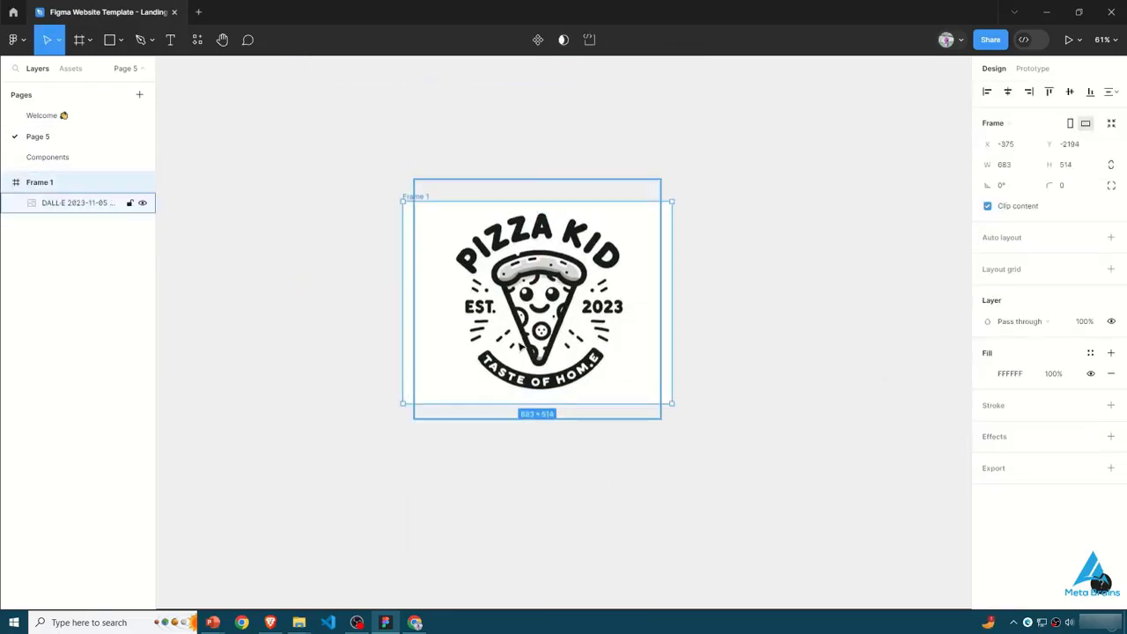
- Change the fill of the frame behind the Pizza Kid logo to a yellow-orange colour
scroll(528, 370, up, 2)
click(704, 369)
click(421, 227)
click(987, 374)
drag(921, 345, 915, 286)
click(695, 436)
click(622, 390)
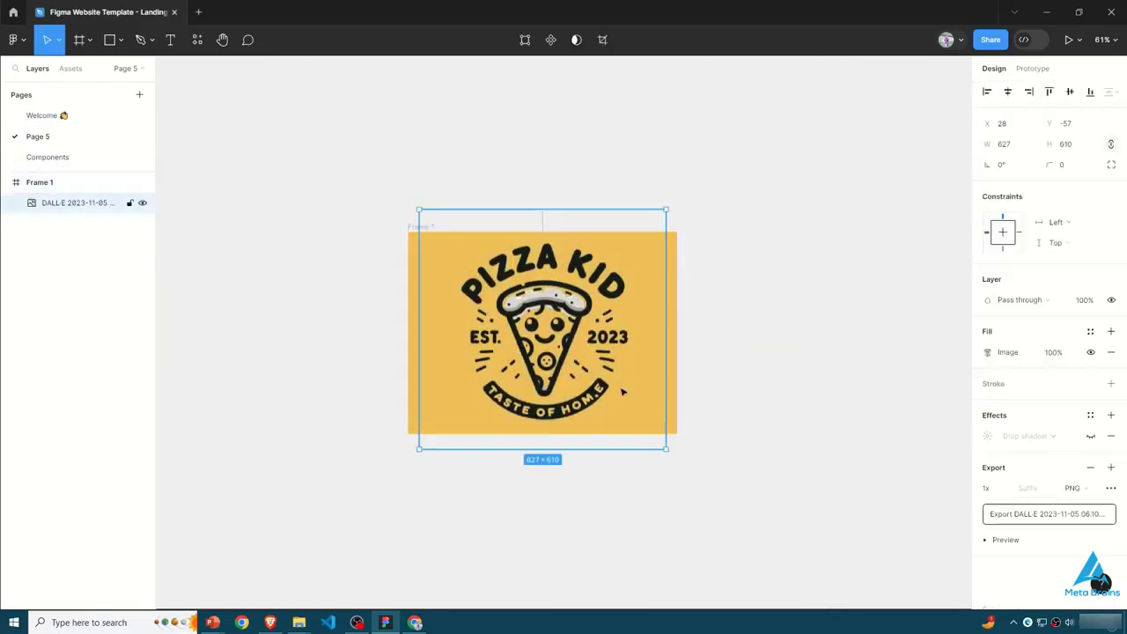
- Nudge the Pizza Kid logo slightly upward within its frame, to about Y -65
click(706, 455)
click(629, 363)
mouse_move(661, 435)
mouse_down()
mouse_move(643, 410)
mouse_move(661, 438)
mouse_up()
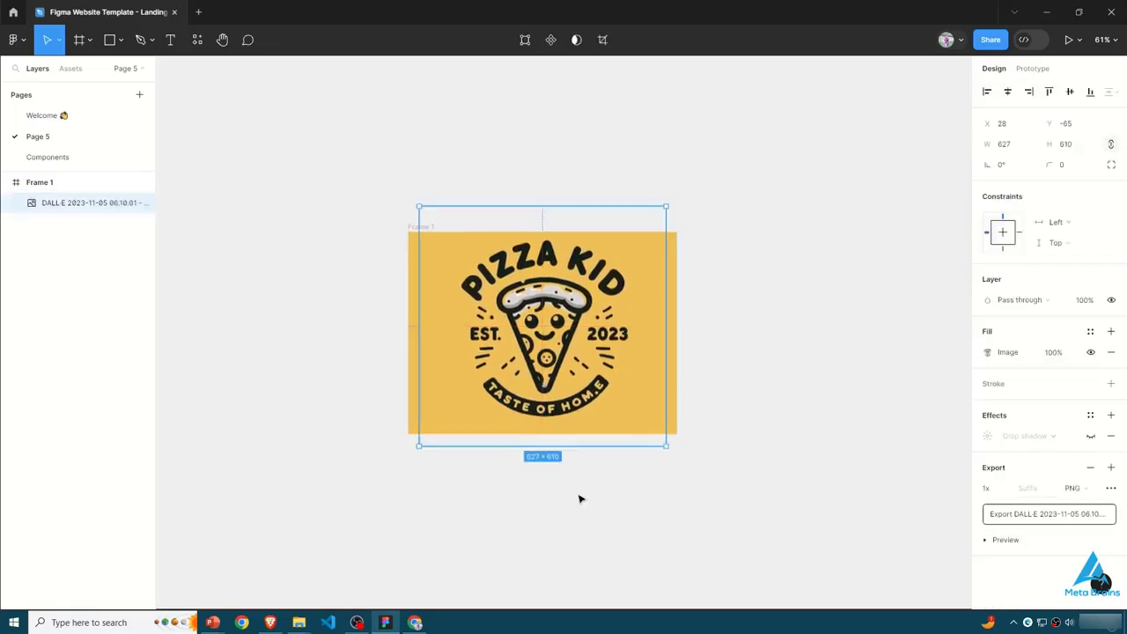
- Run the Unsplash plugin and insert the orange parrot photo from the "animal" search
click(206, 321)
click(198, 40)
click(110, 203)
key(ctrl+alt+p)
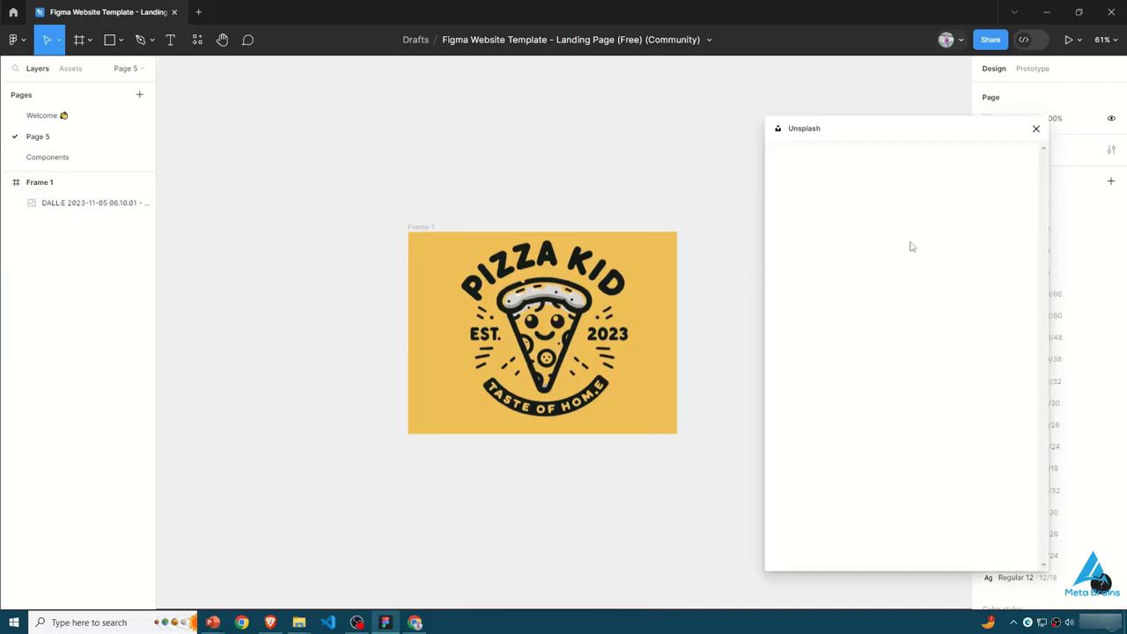
click(882, 435)
drag(424, 355, 461, 454)
- Shrink the parrot photo to about 611 × 725, place it above the Pizza Kid frame and close Unsplash
drag(550, 519, 298, 148)
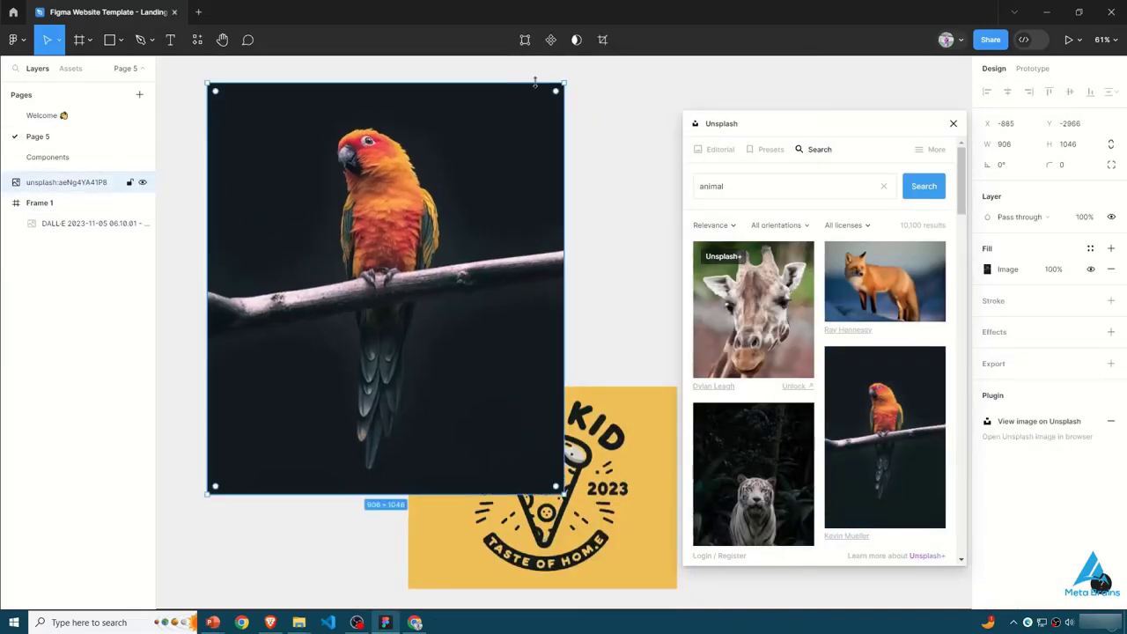
drag(563, 82, 449, 207)
drag(352, 343, 339, 227)
click(953, 123)
- Remove the parrot photo's background with Remove BG, reposition the cut-out and deselect it
click(198, 39)
click(328, 287)
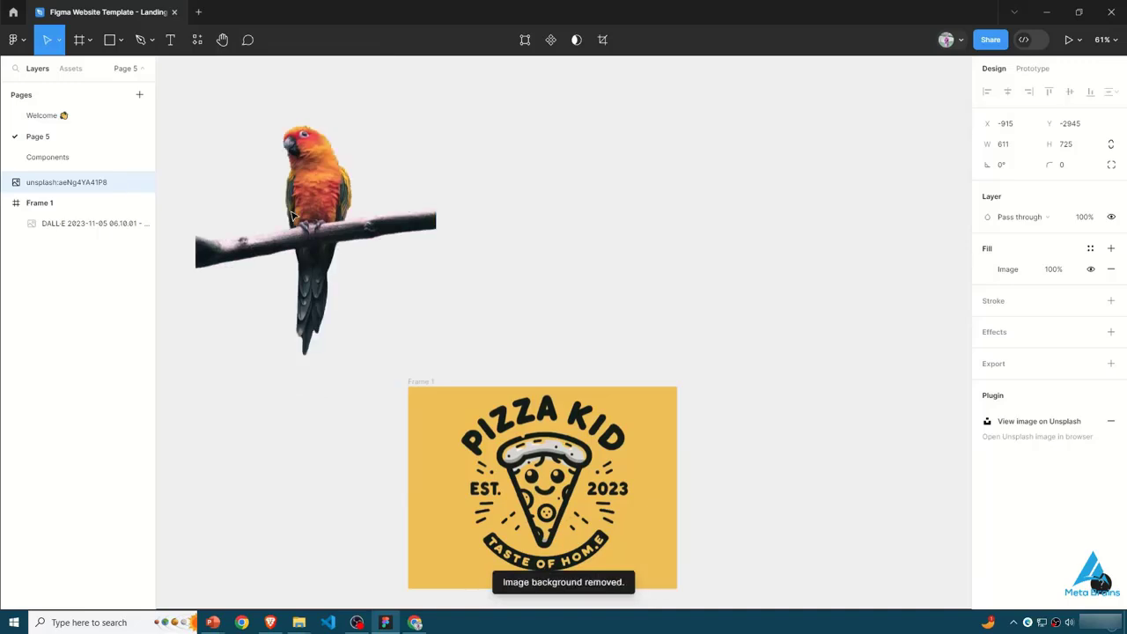
drag(268, 322, 235, 250)
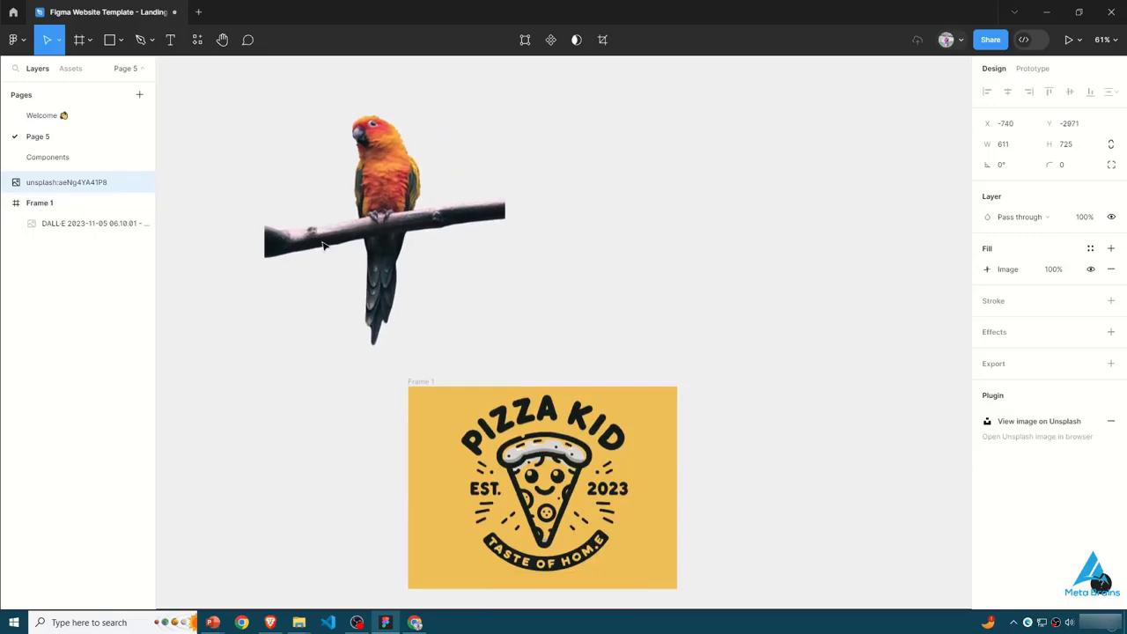
click(609, 281)
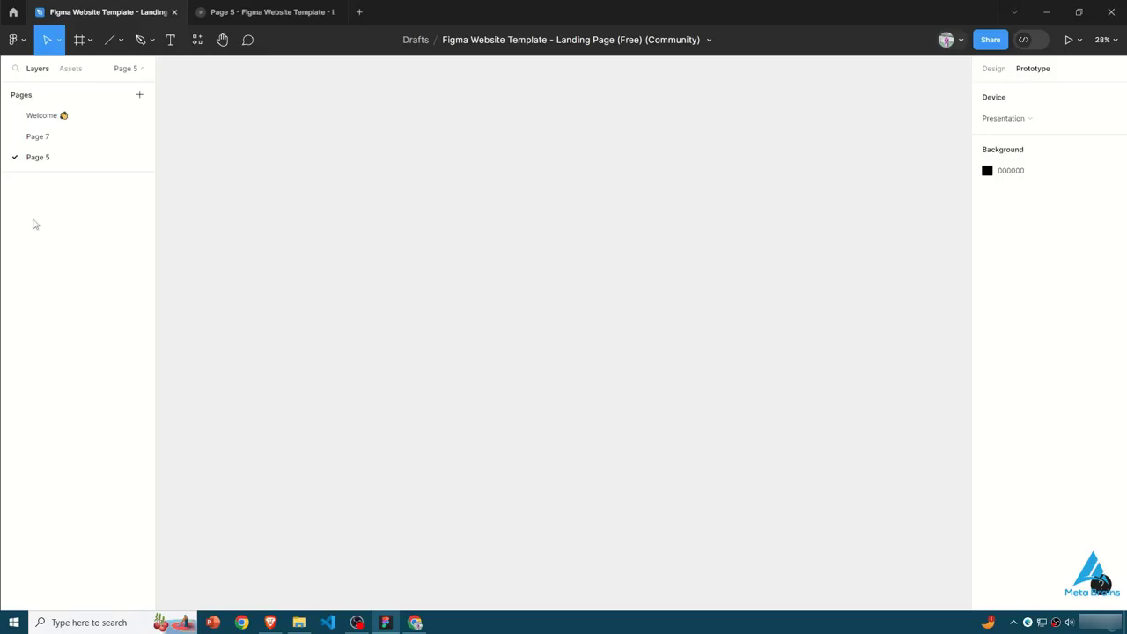
- Add a Slide 16:9 presentation frame (1920 × 1080) to the empty page and check the Present and Preview options
click(78, 43)
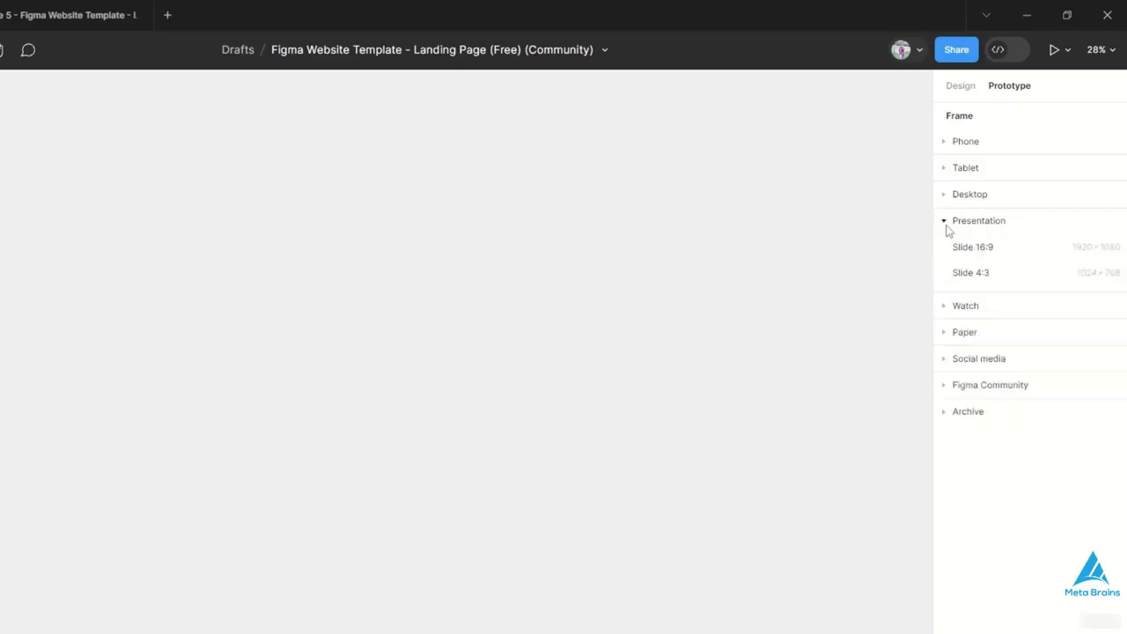
click(963, 248)
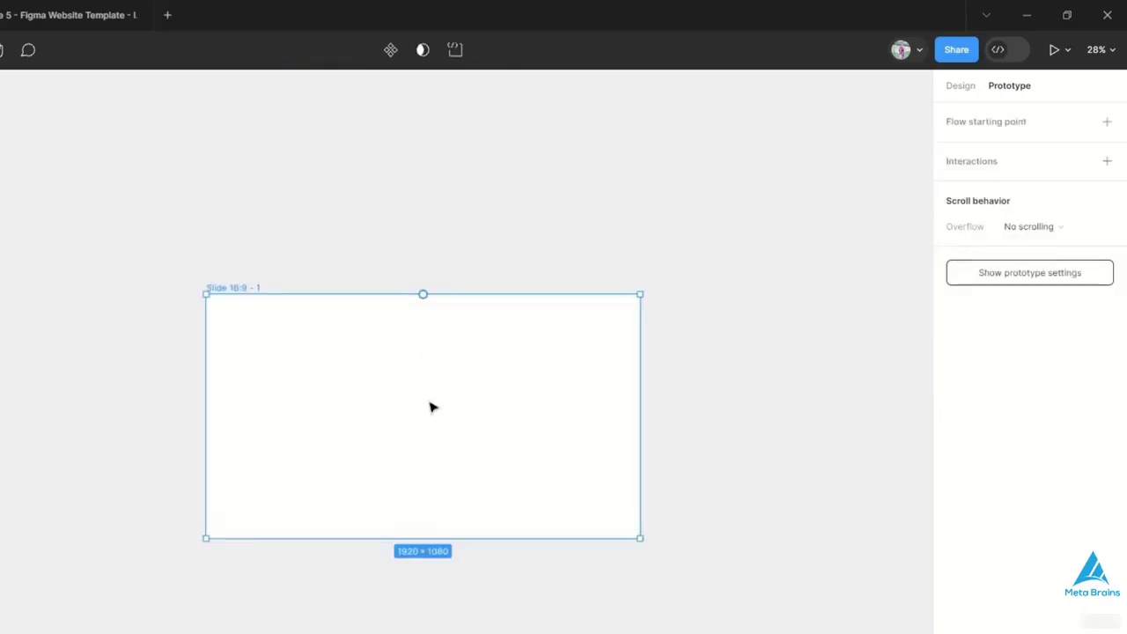
click(1068, 50)
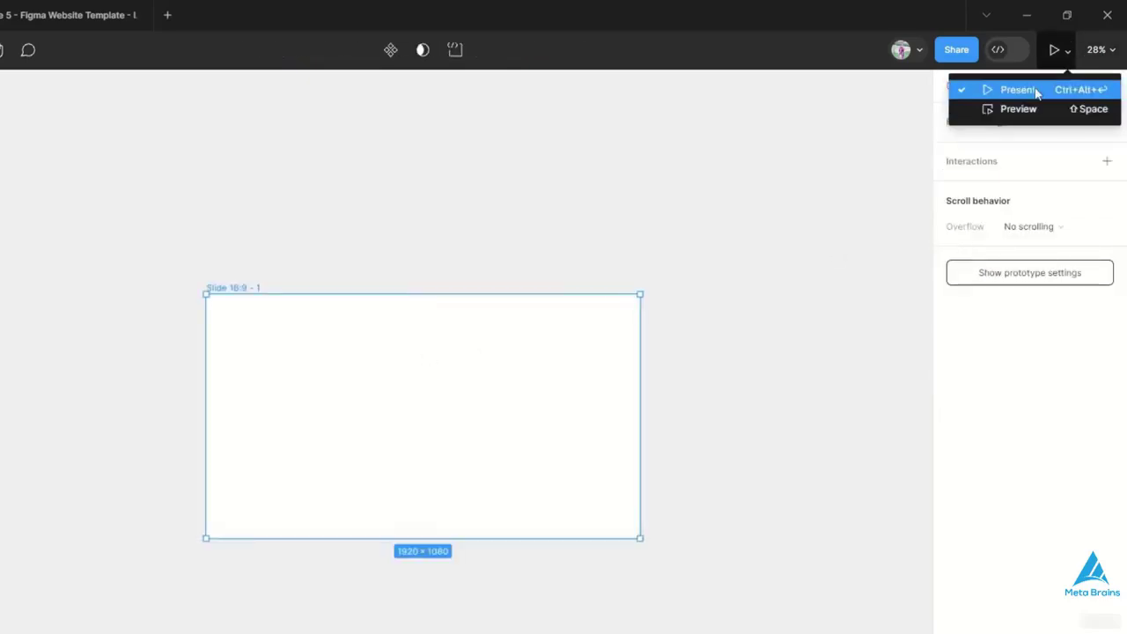
click(746, 176)
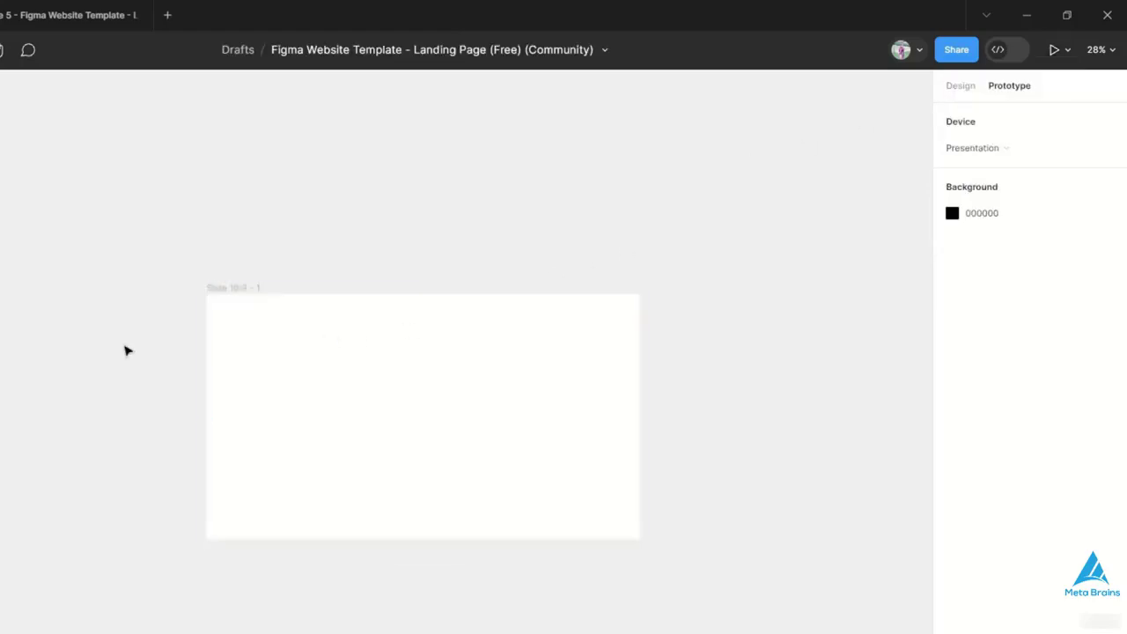
click(241, 390)
right_click(93, 369)
click(138, 159)
click(286, 352)
click(271, 257)
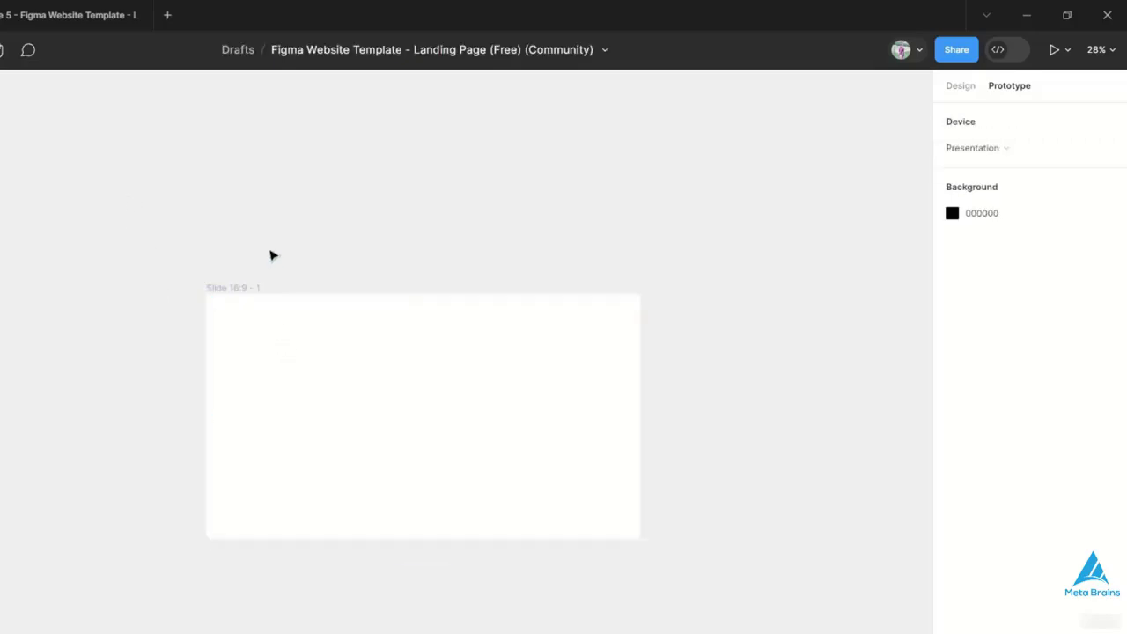
click(352, 390)
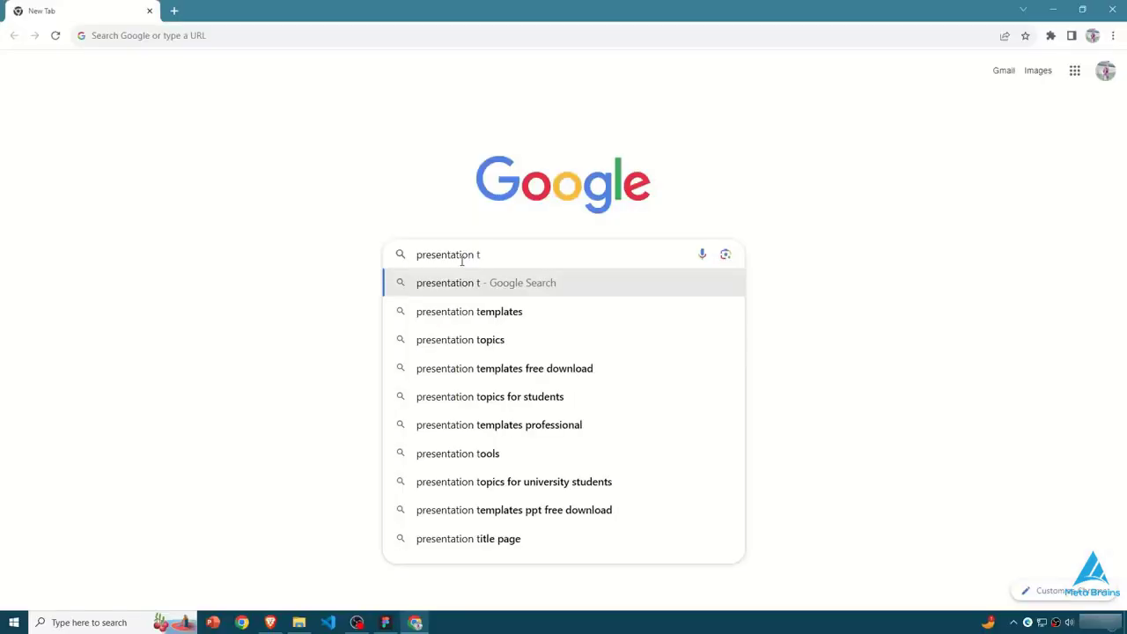
- Switch to Chrome and search Google for "presentation templates for figma"
key(Down)
key(Down)
key(Down)
text(emplates f)
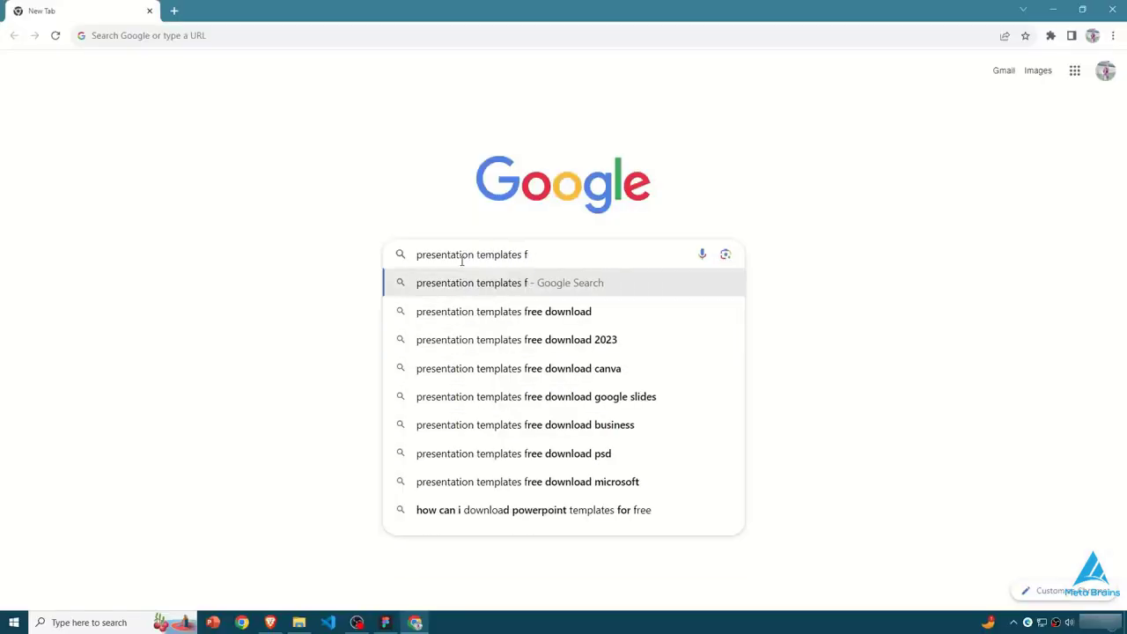
text(or figma)
key(Return)
- Open the 2023 presentation templates collection and open its Design Presentation Deck file in Figma
click(291, 204)
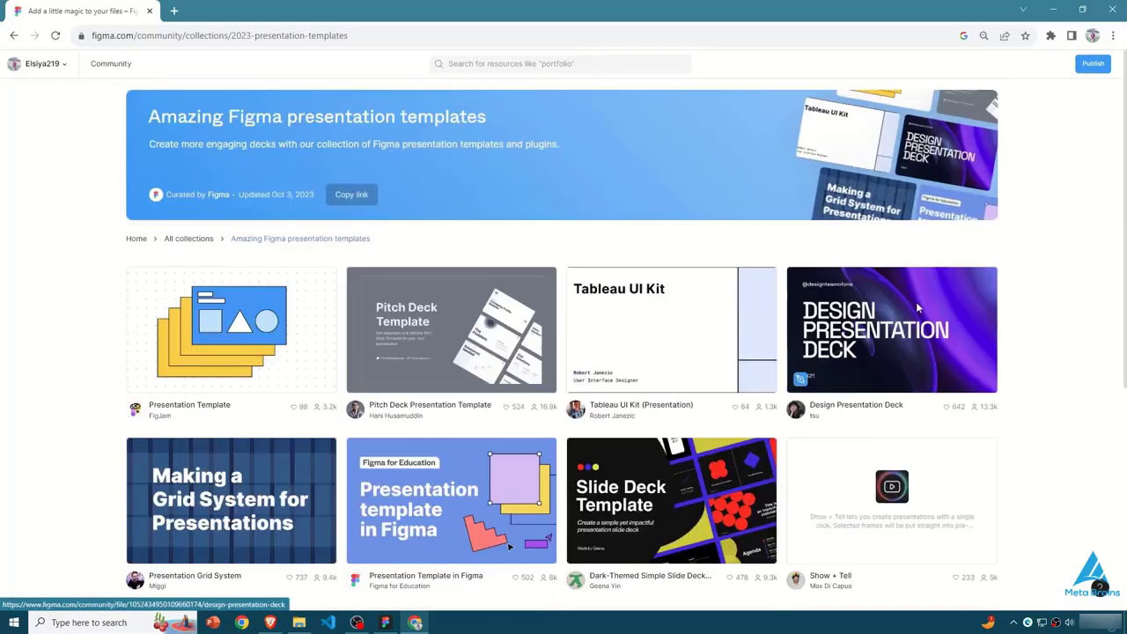
click(916, 301)
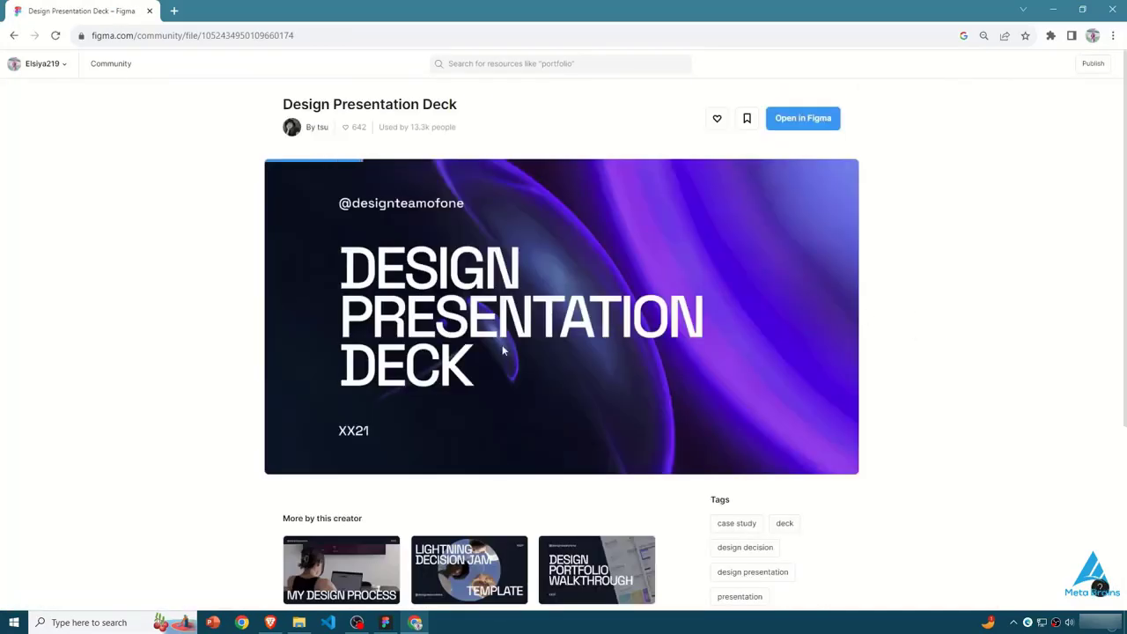
click(801, 131)
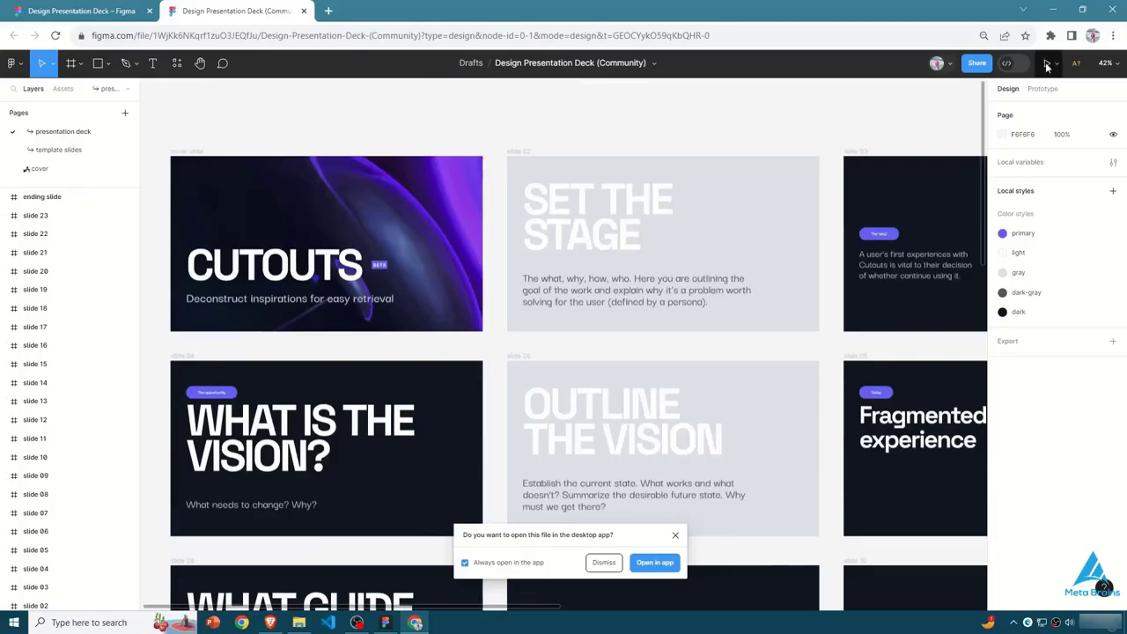
- Present the Design Presentation Deck and look over its slides on the canvas, from the cover through the later rows
click(1046, 63)
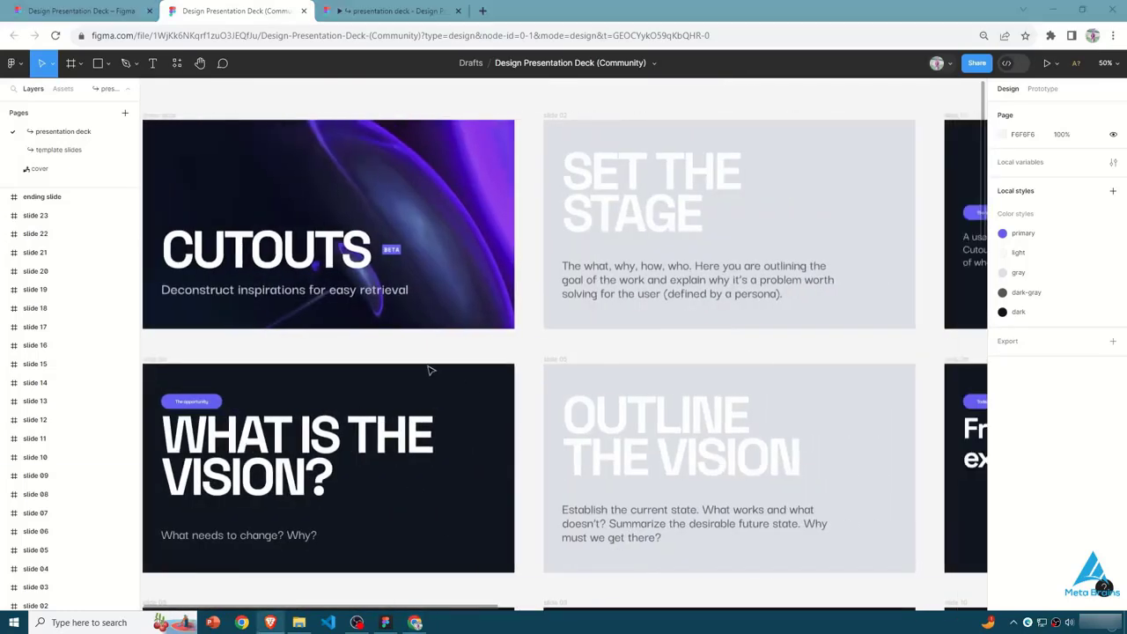
scroll(431, 370, right, 1)
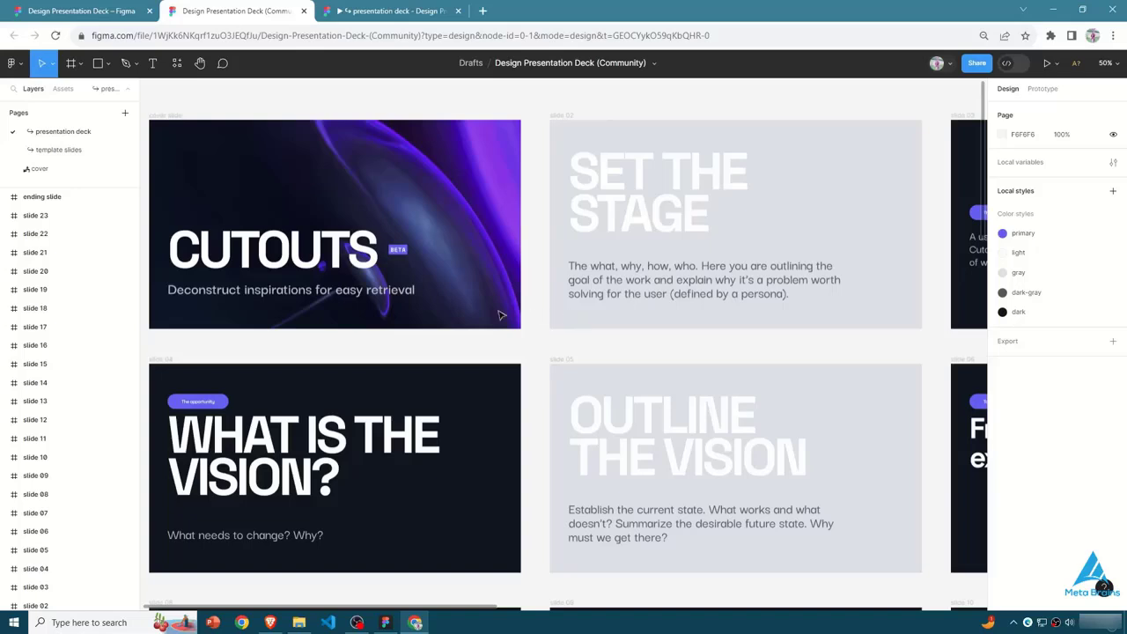
scroll(498, 315, down, 6)
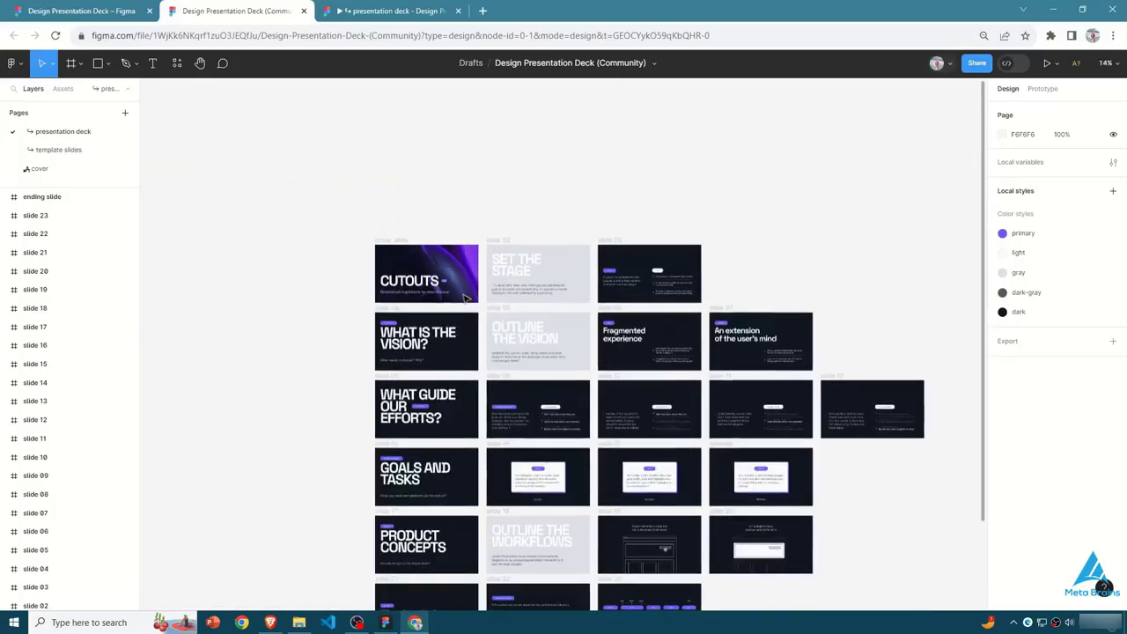
scroll(466, 299, up, 2)
scroll(463, 312, up, 2)
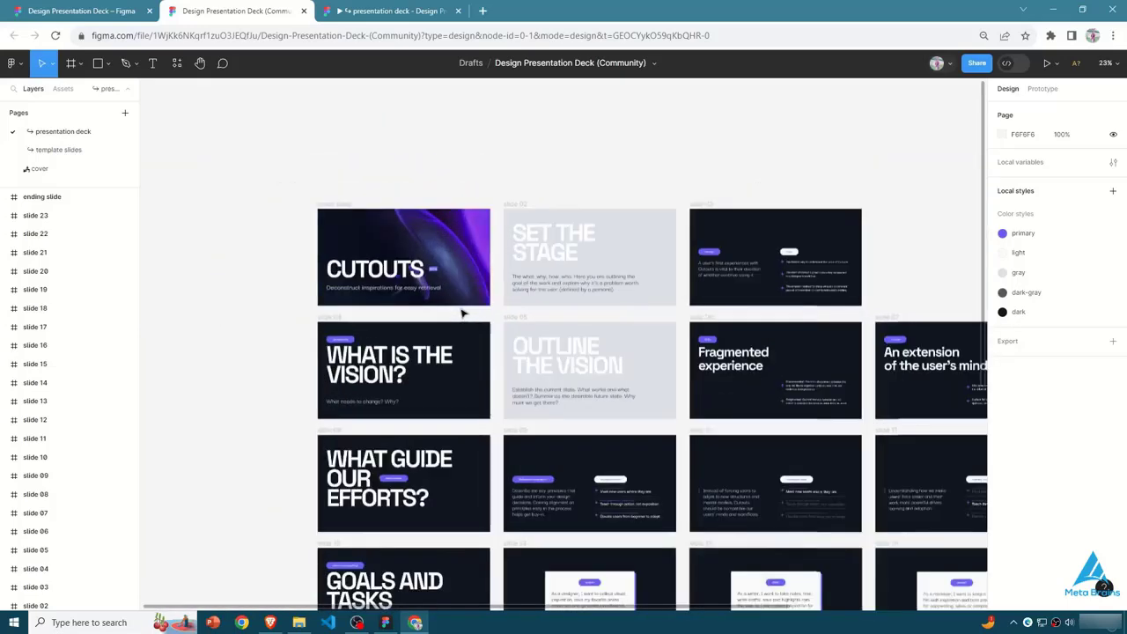
scroll(463, 311, up, 2)
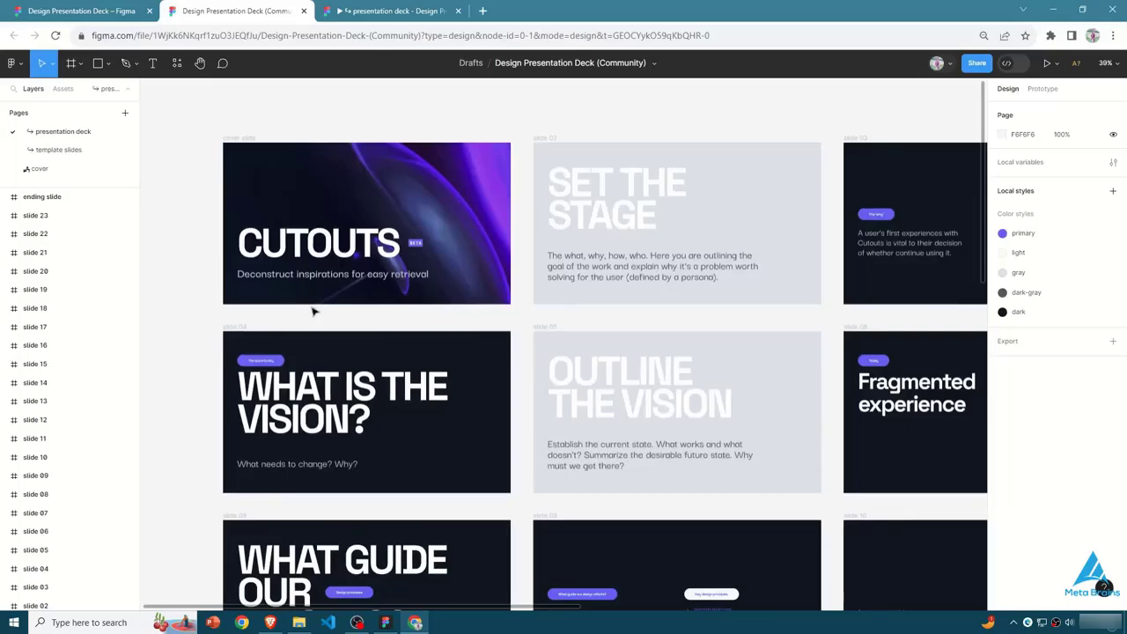
- Look over the Design Presentation Deck's slides on the canvas, from the individual rows to the whole deck
scroll(322, 312, down, 3)
scroll(317, 369, down, 3)
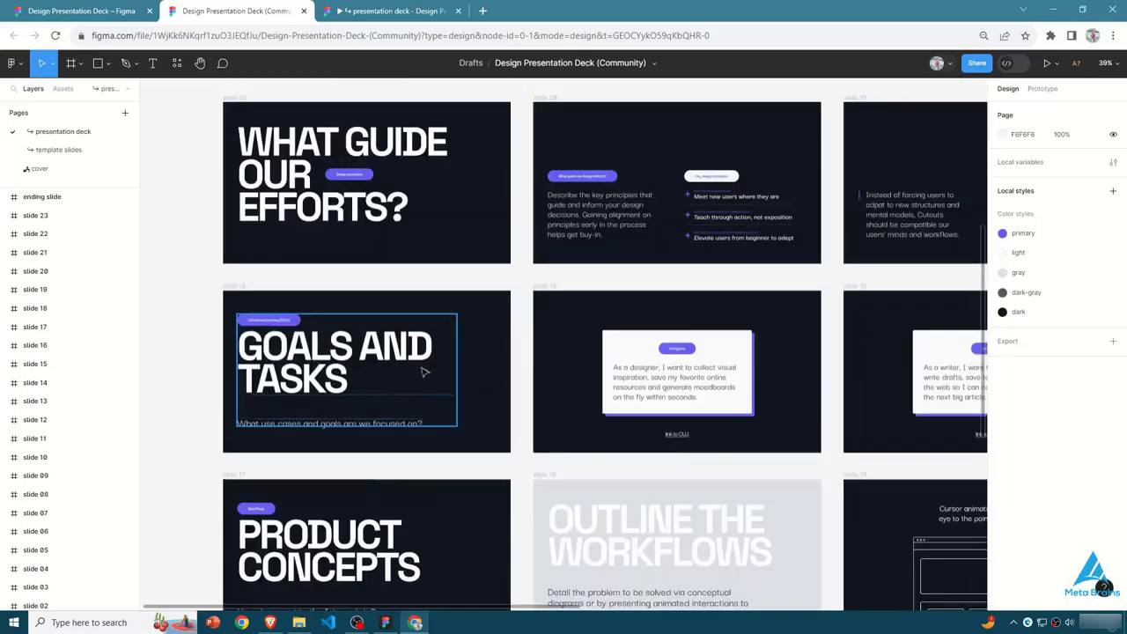
scroll(264, 335, up, 6)
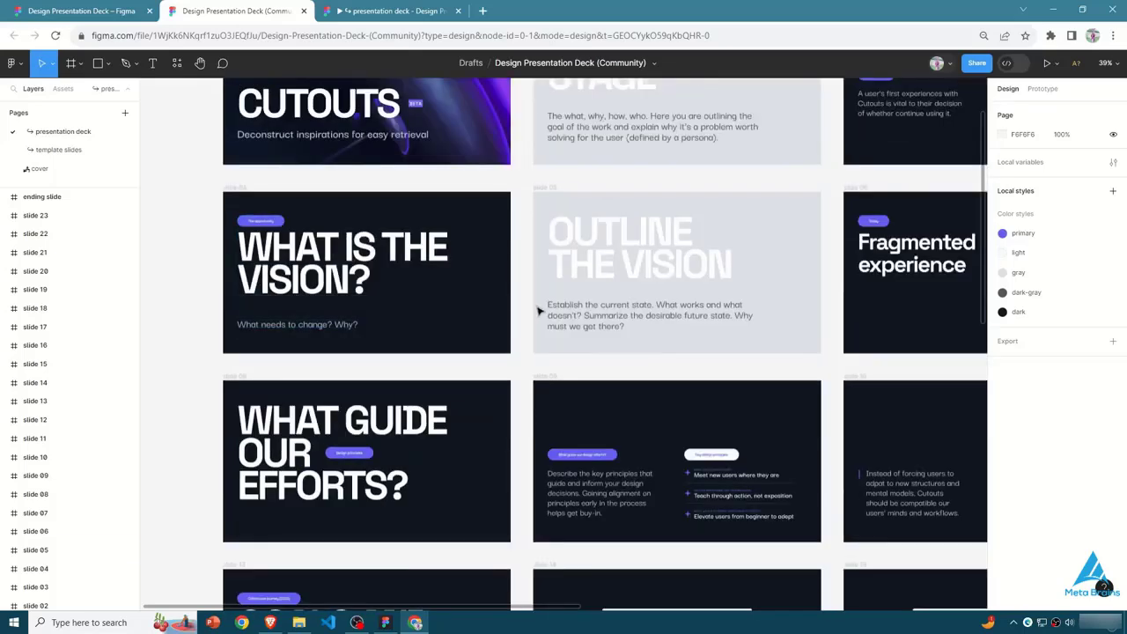
click(537, 310)
scroll(542, 306, down, 2)
scroll(542, 305, down, 2)
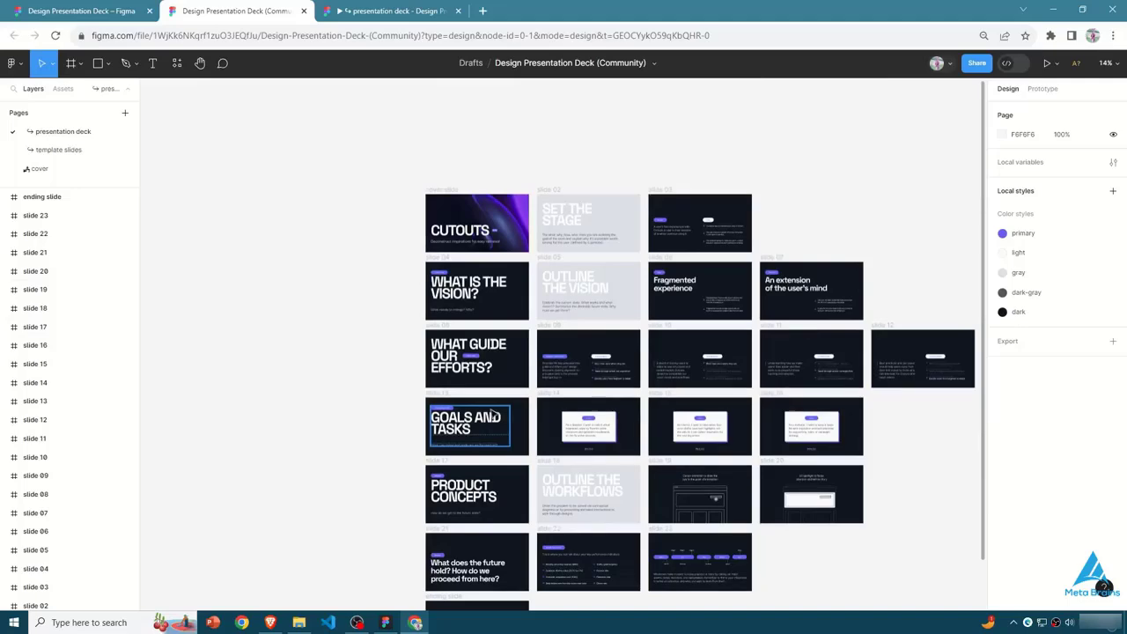
- Examine the editable title group on slide 04 and the slides around it
scroll(521, 302, up, 4)
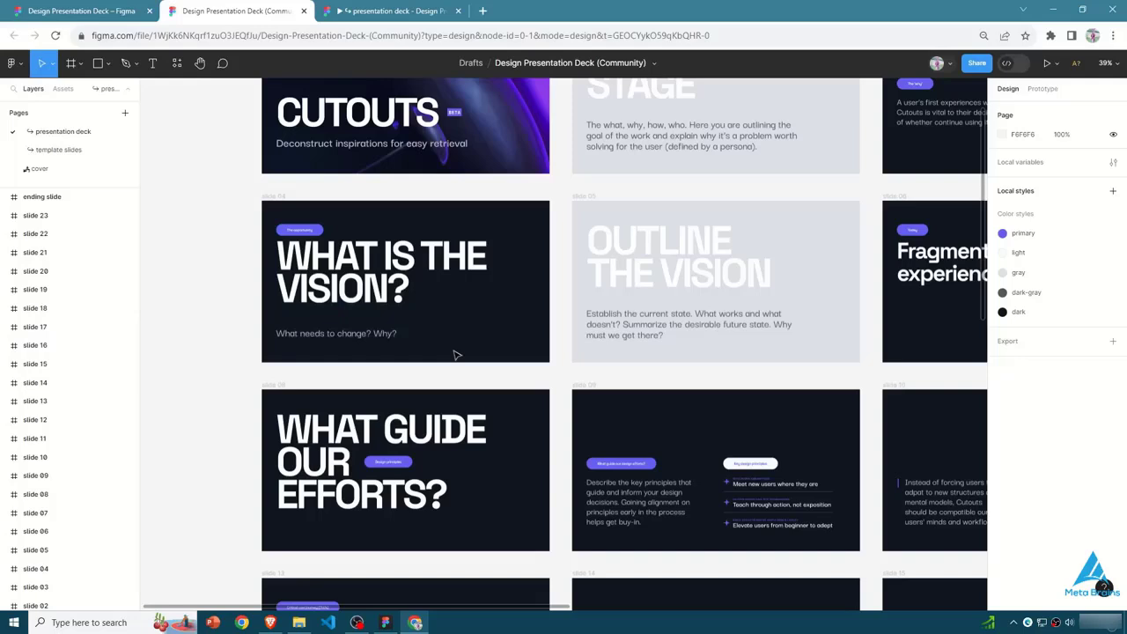
click(432, 289)
click(334, 366)
click(392, 336)
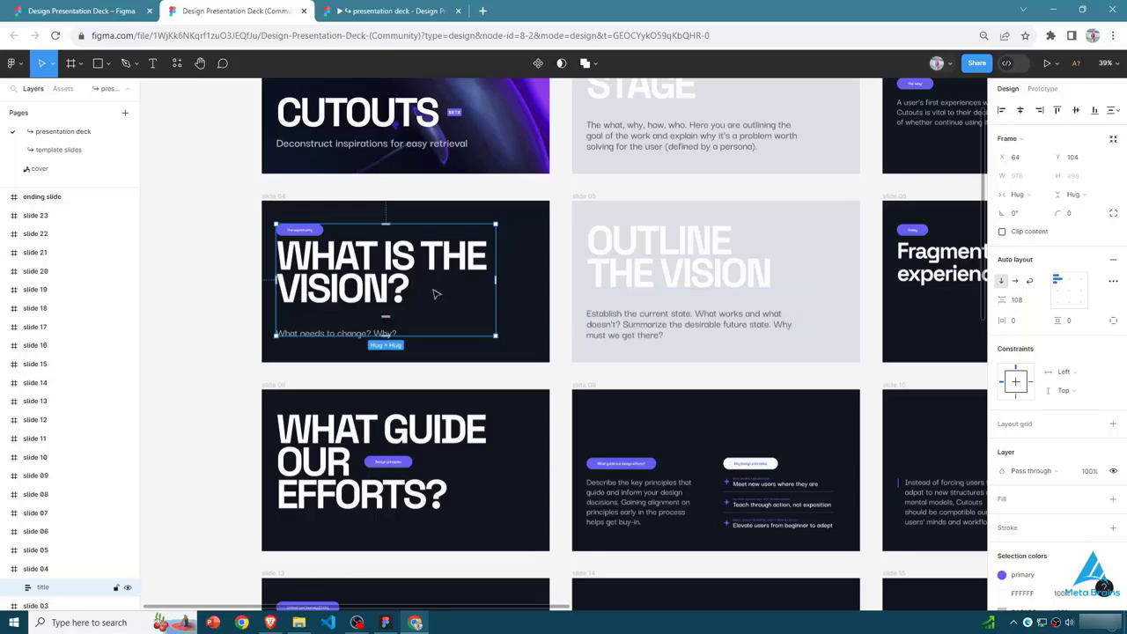
click(530, 359)
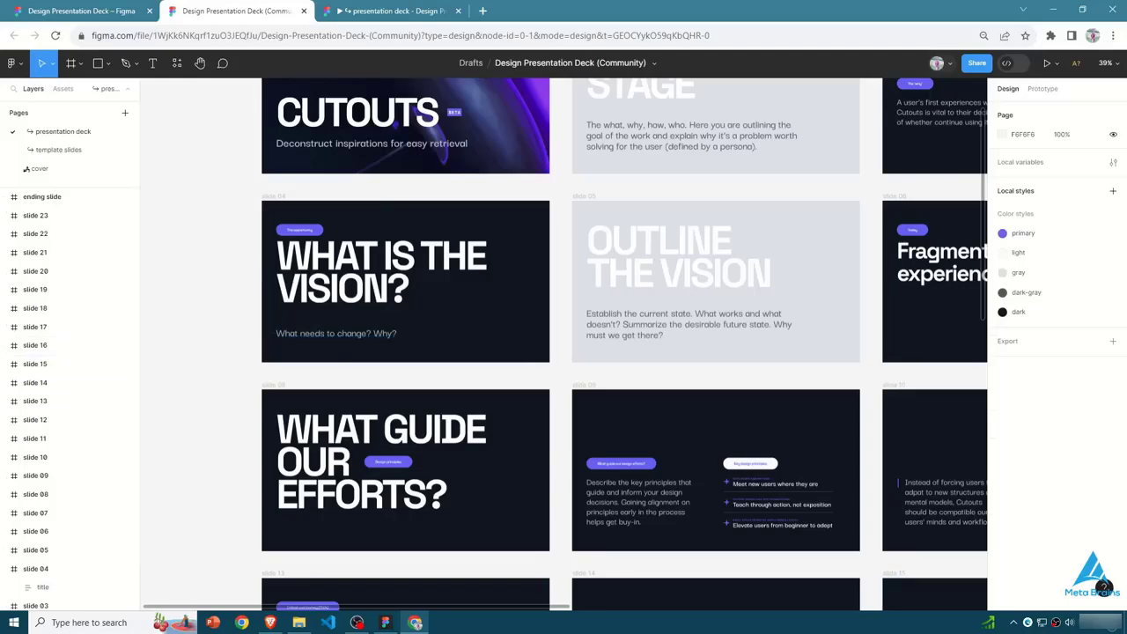
scroll(496, 371, up, 2)
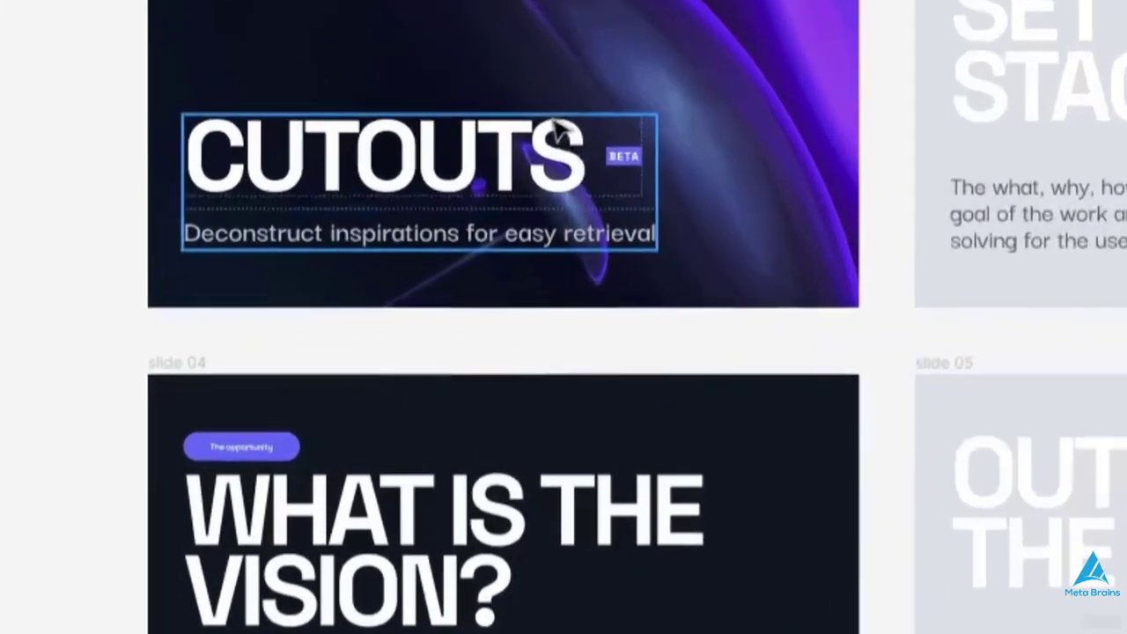
scroll(419, 245, down, 2)
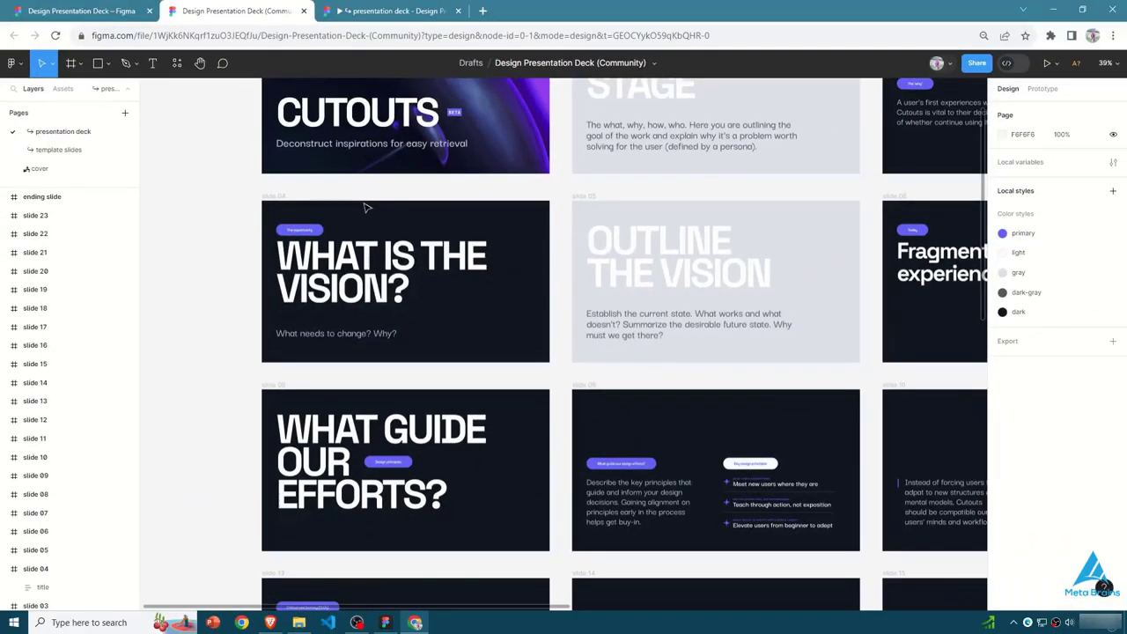
scroll(440, 301, up, 3)
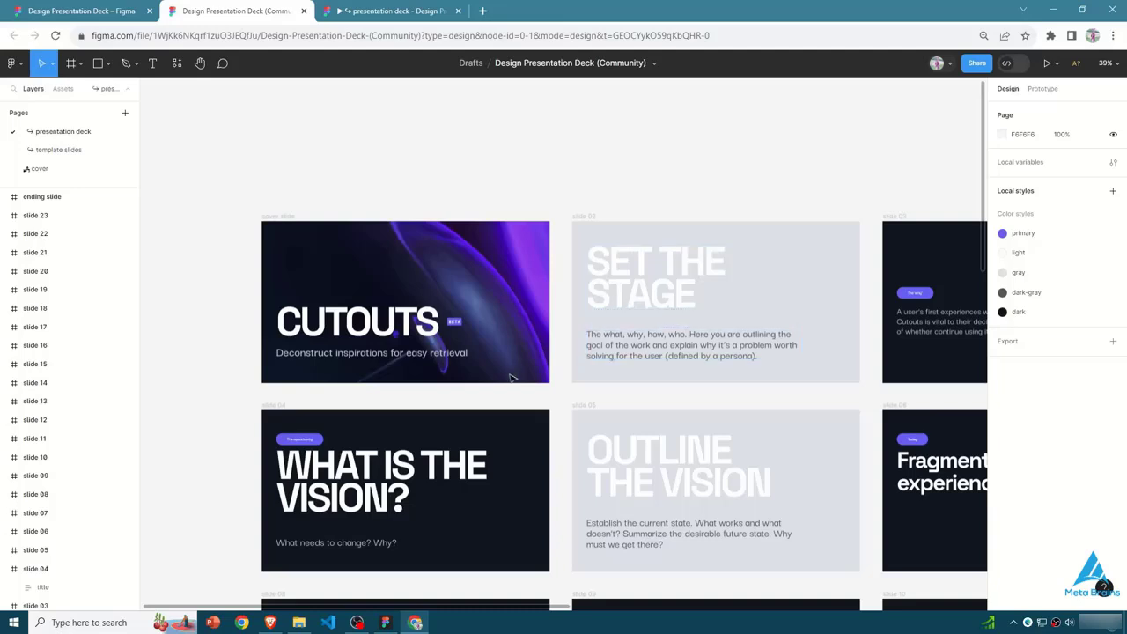
- Select the CUTOUTS text within the cover slide's title group and browse the fonts available for it
click(412, 347)
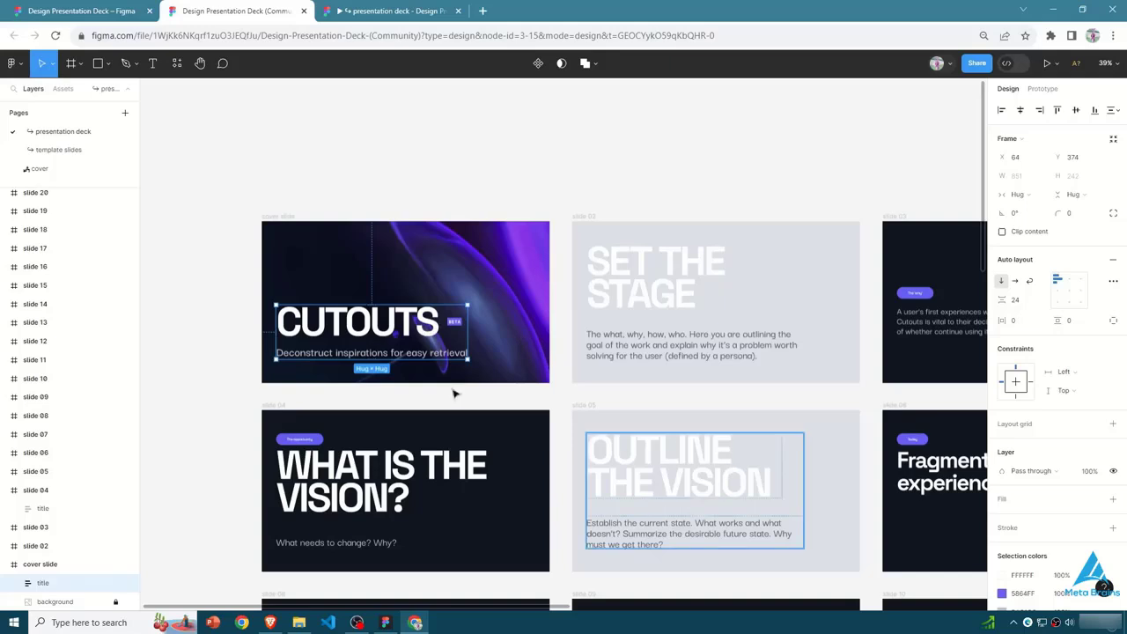
double_click(367, 331)
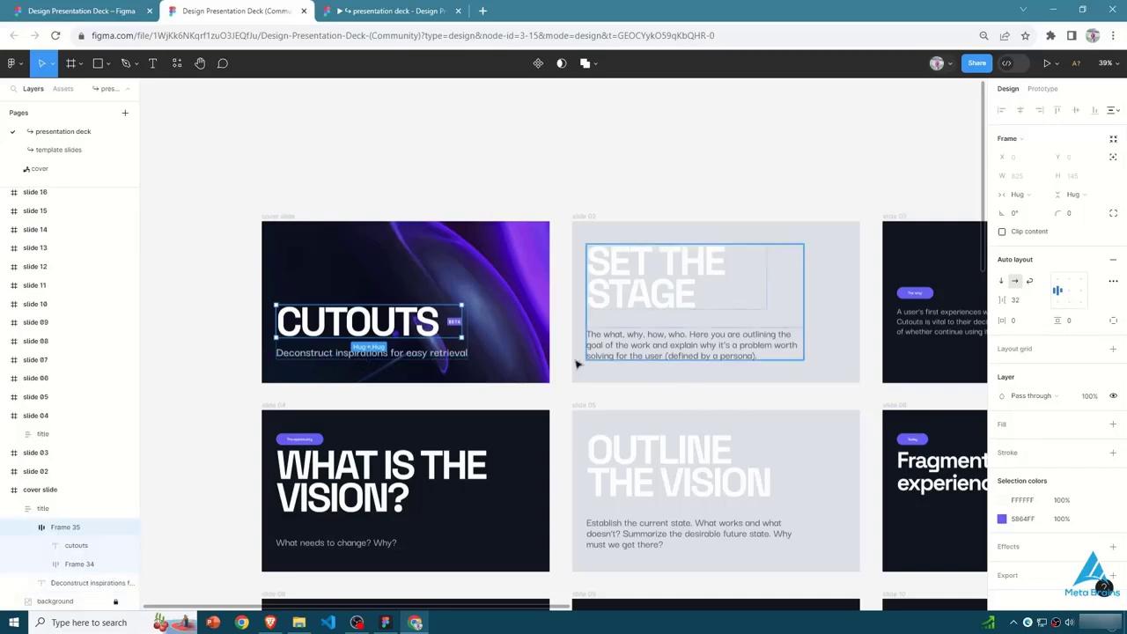
double_click(328, 328)
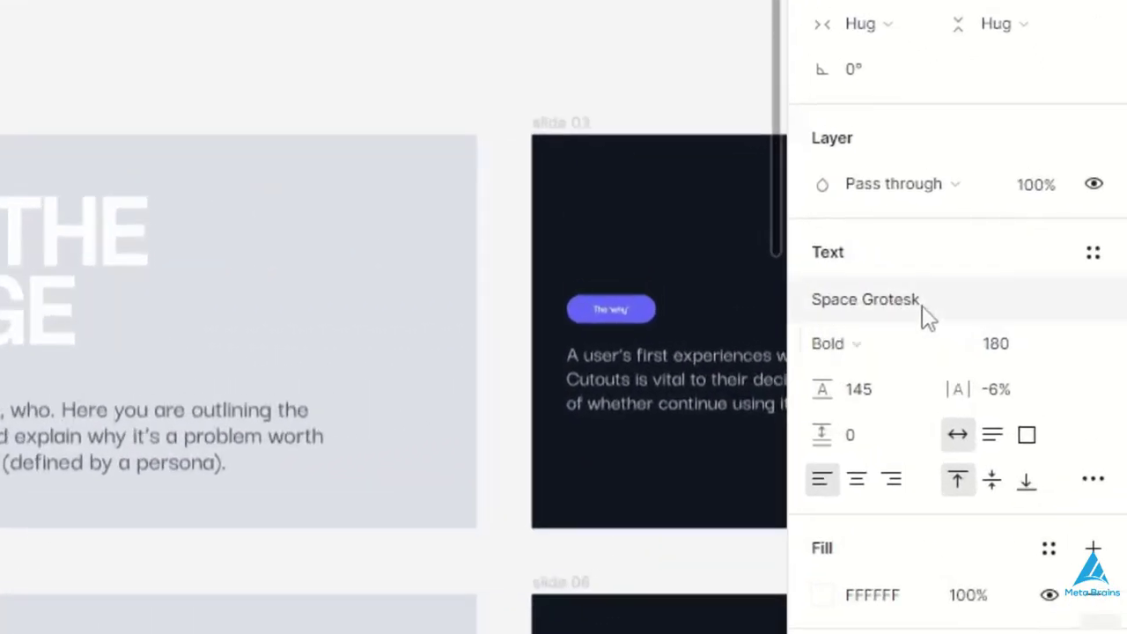
click(926, 317)
scroll(619, 631, down, 5)
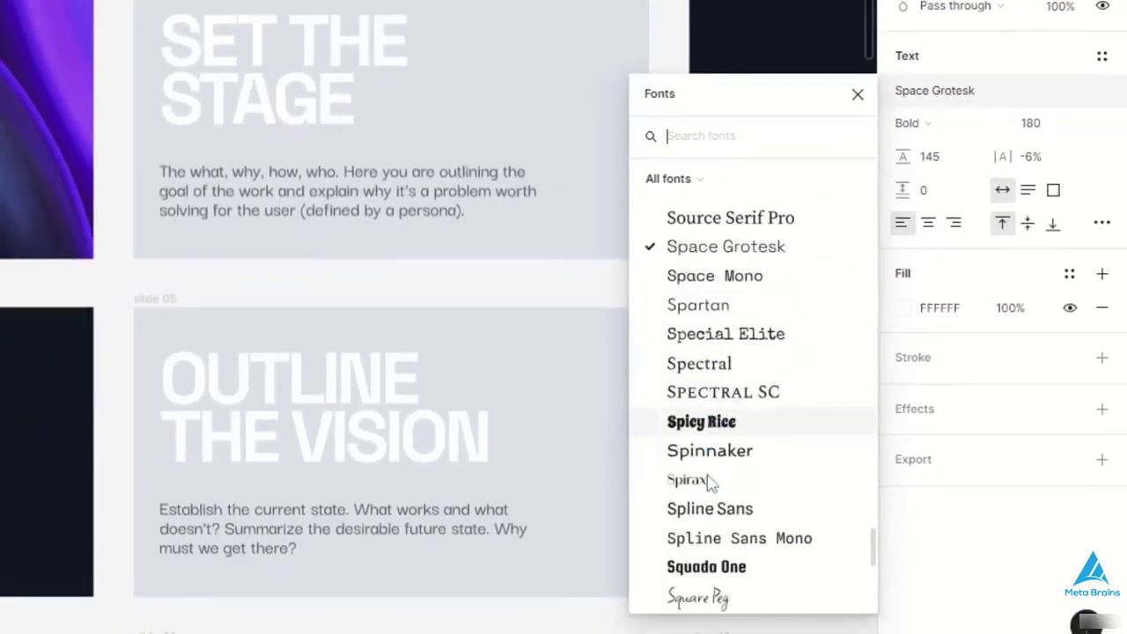
scroll(717, 295, down, 20)
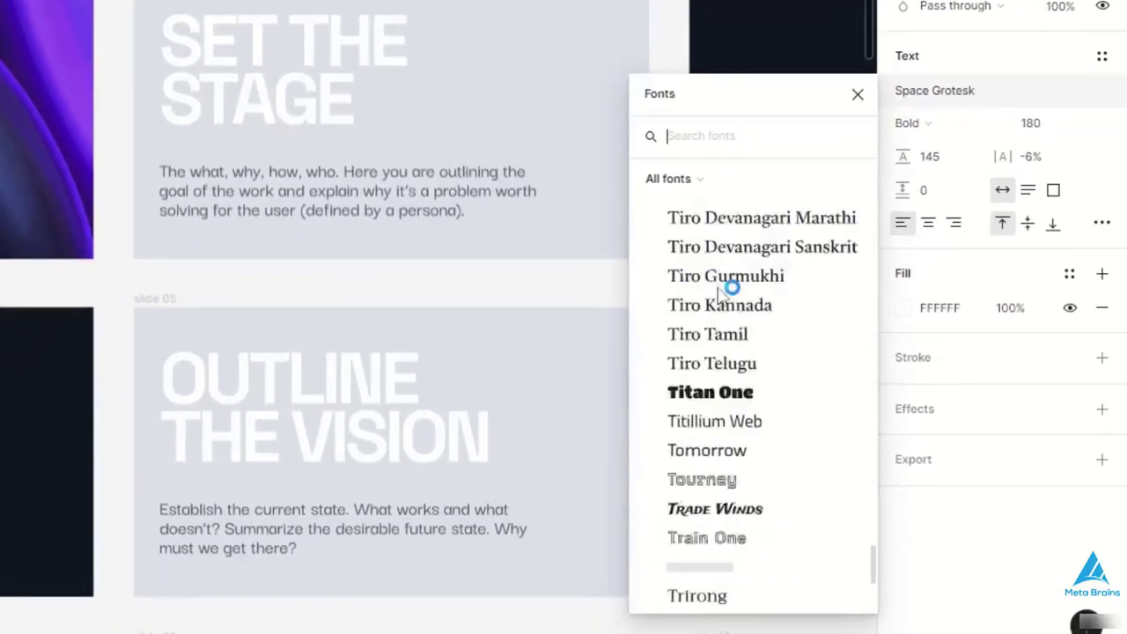
- Examine the key design principles list on slide 09 up close
scroll(718, 295, down, 10)
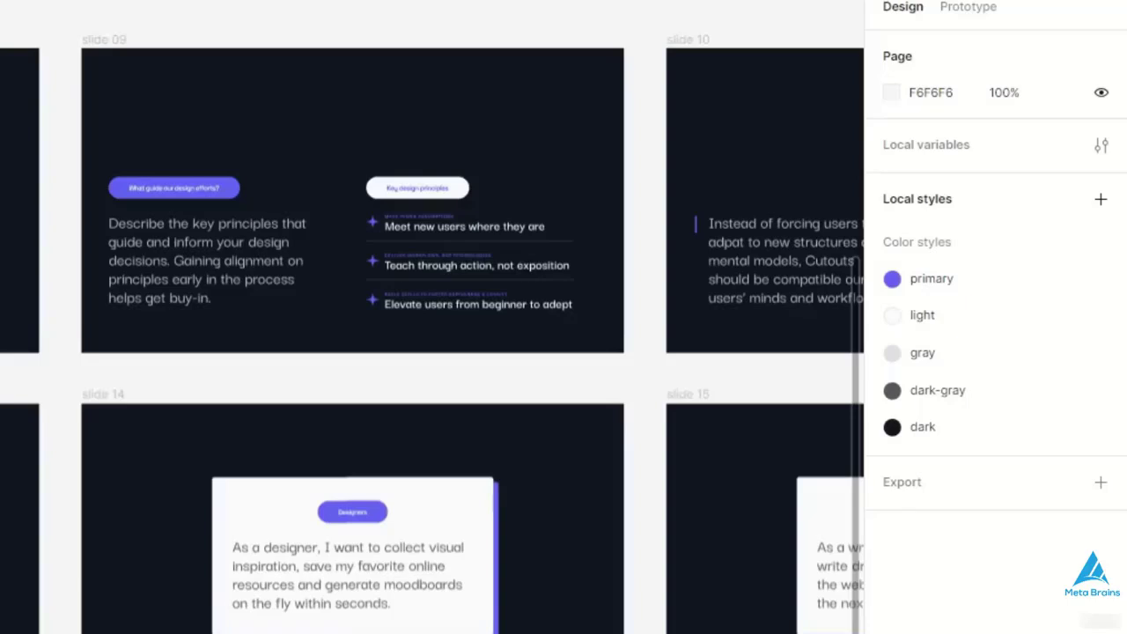
scroll(465, 188, up, 6)
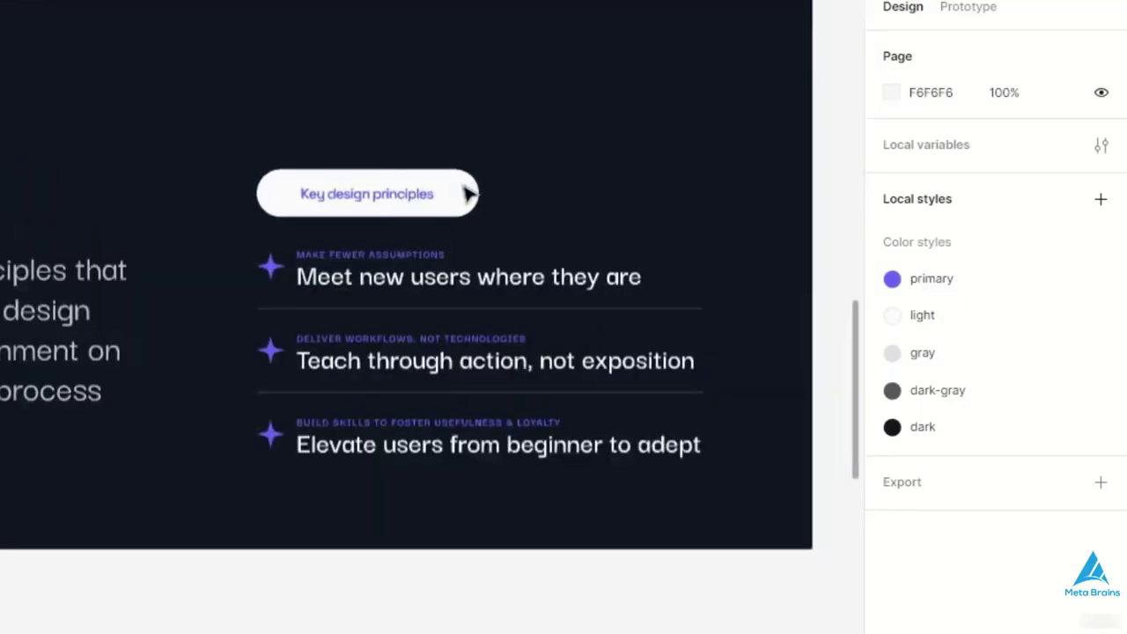
click(418, 317)
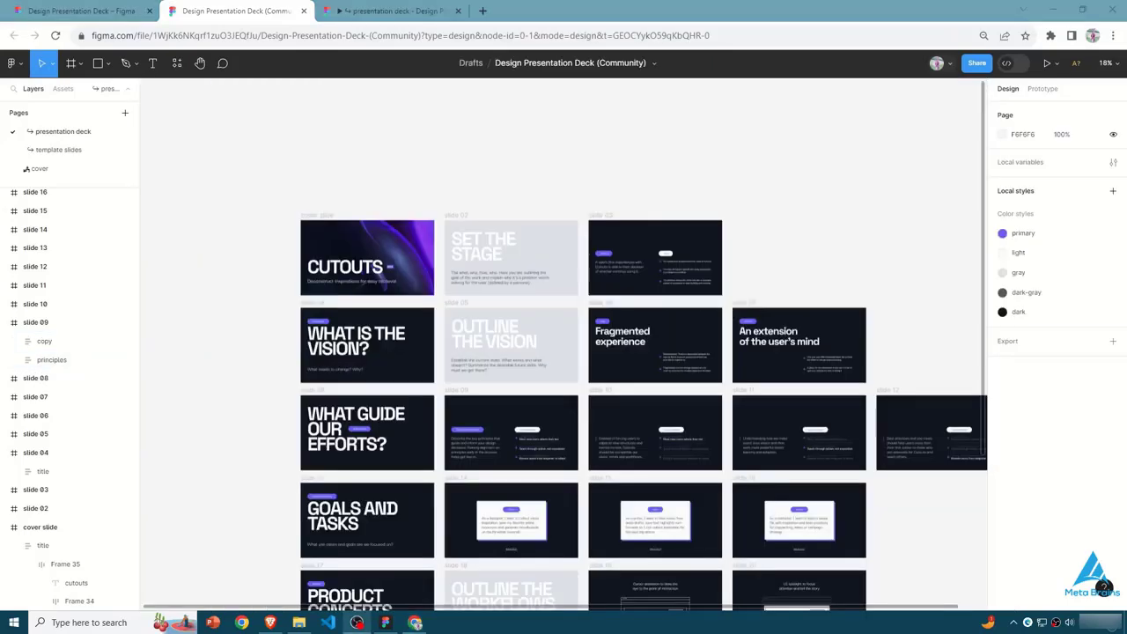
- Find the Pitchdeck Presentation Studio plugin among the community plugins and run it on the deck
click(177, 63)
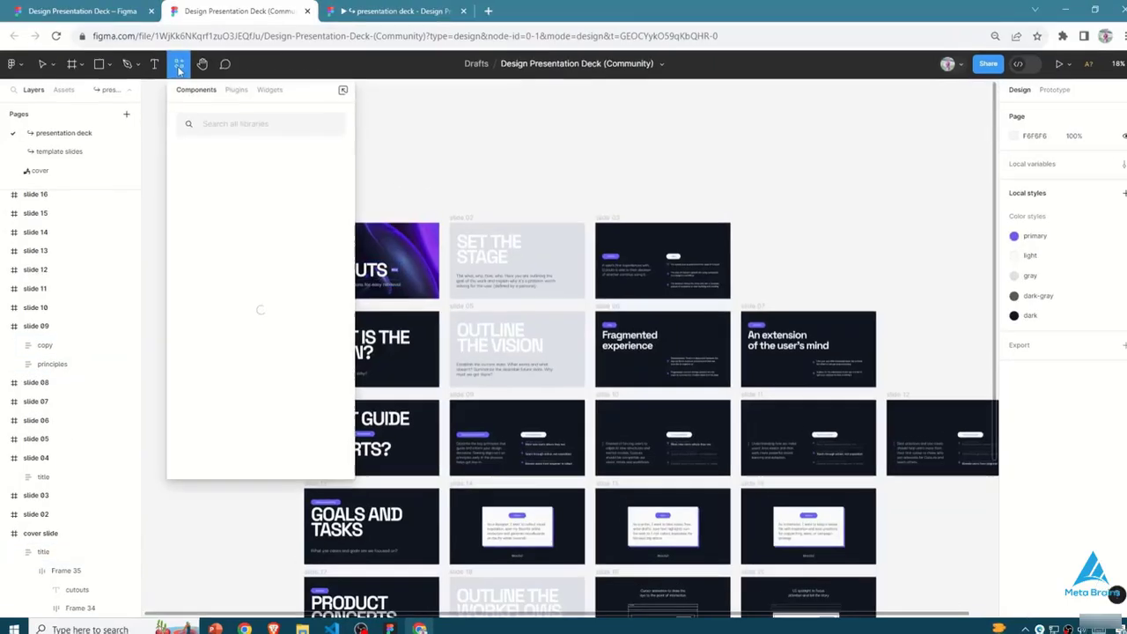
click(234, 88)
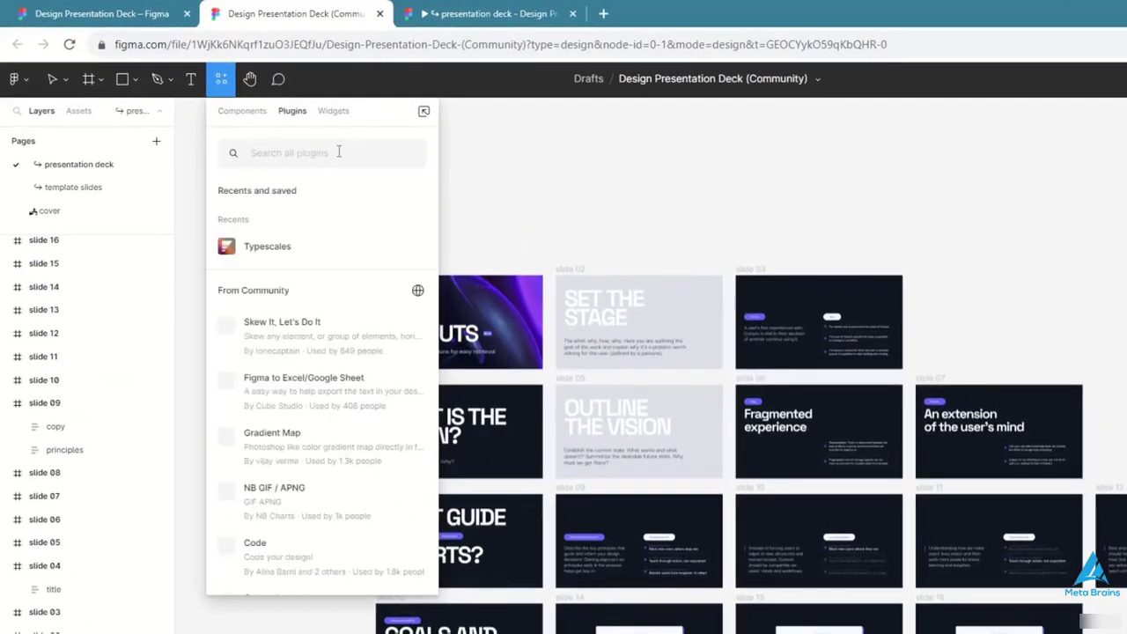
click(338, 151)
text(pre)
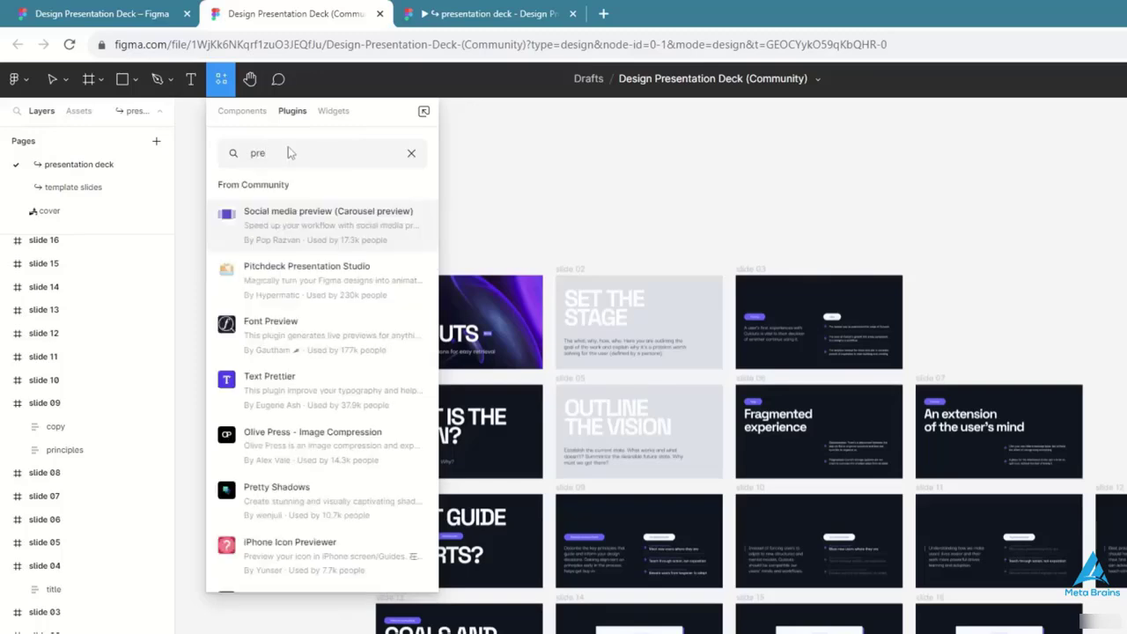
key(BackSpace)
key(BackSpace)
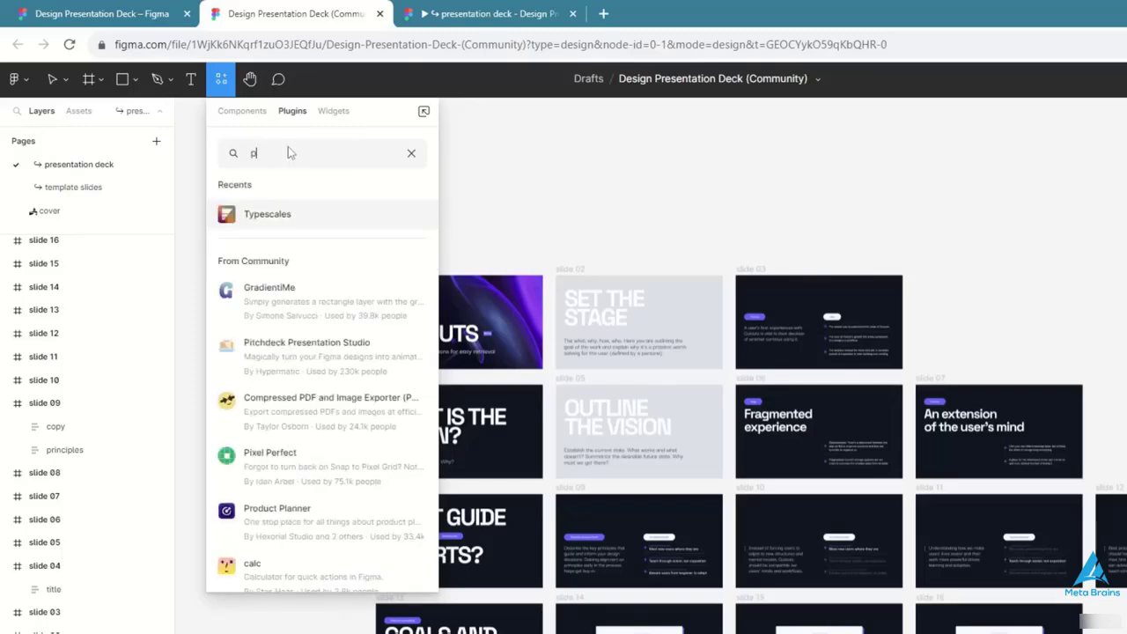
click(421, 366)
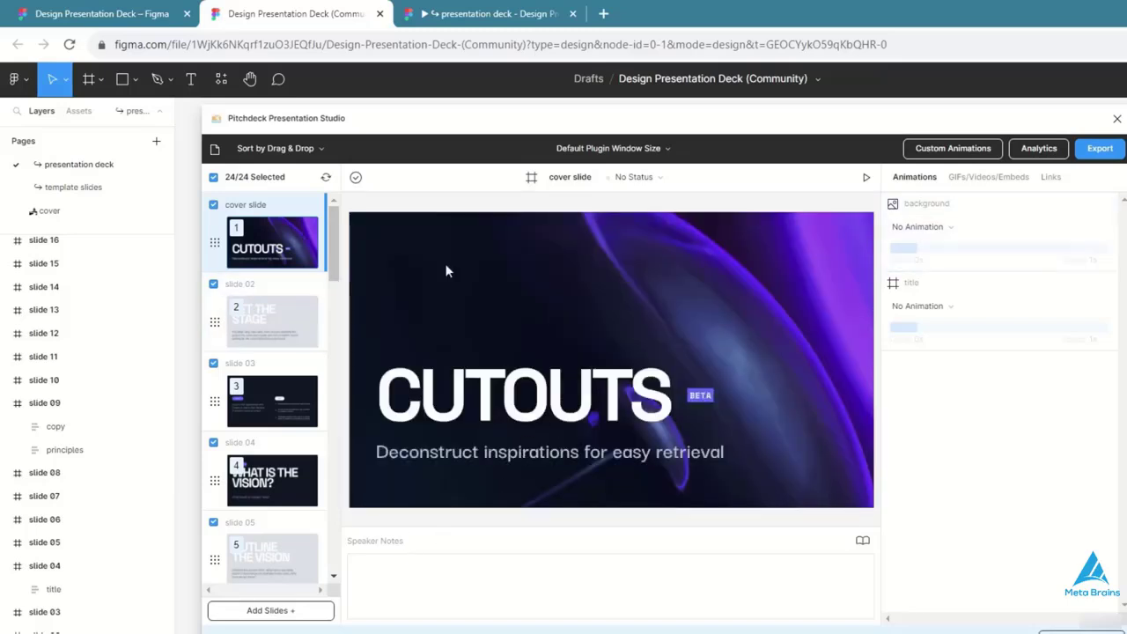
- Animate the cover slide's background with Fade In and its title with Fade In Top, and preview the slide
click(956, 231)
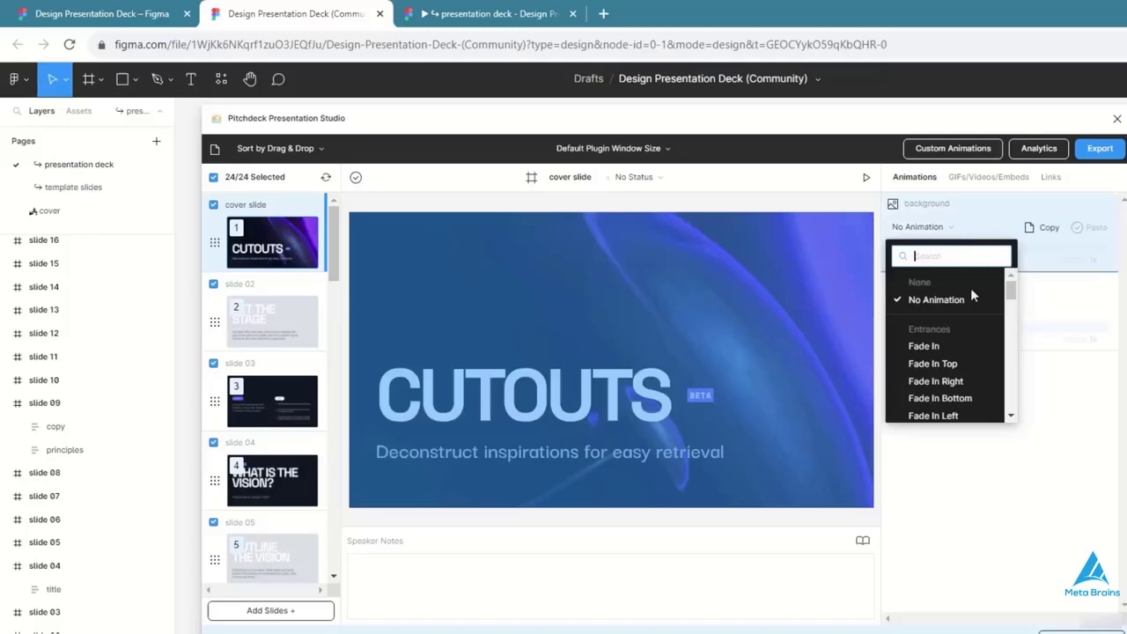
click(948, 350)
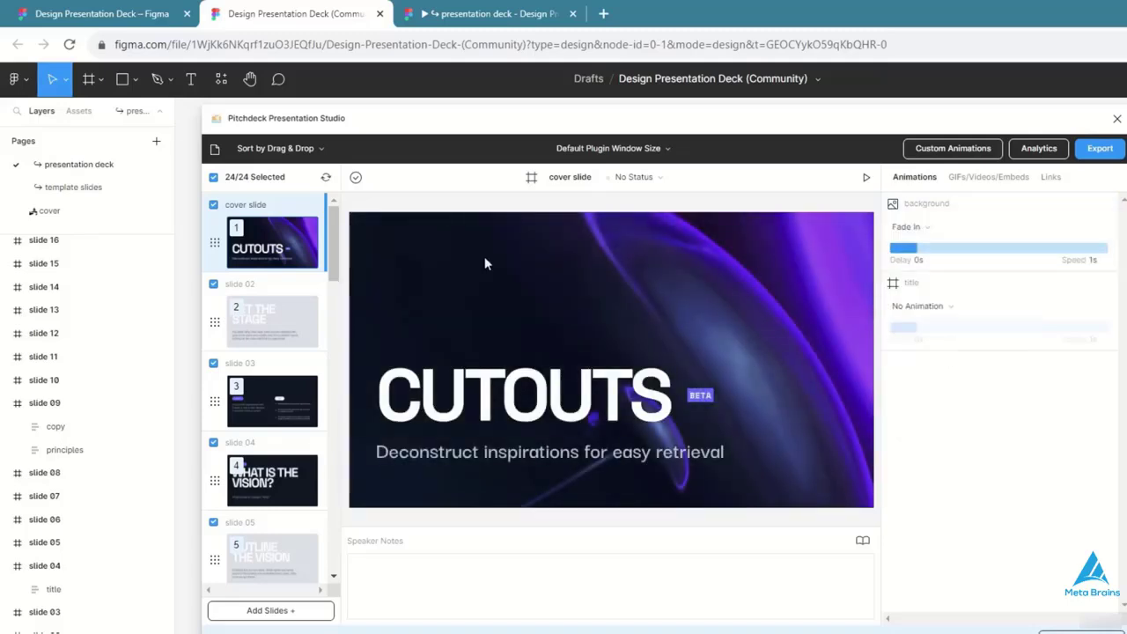
click(924, 306)
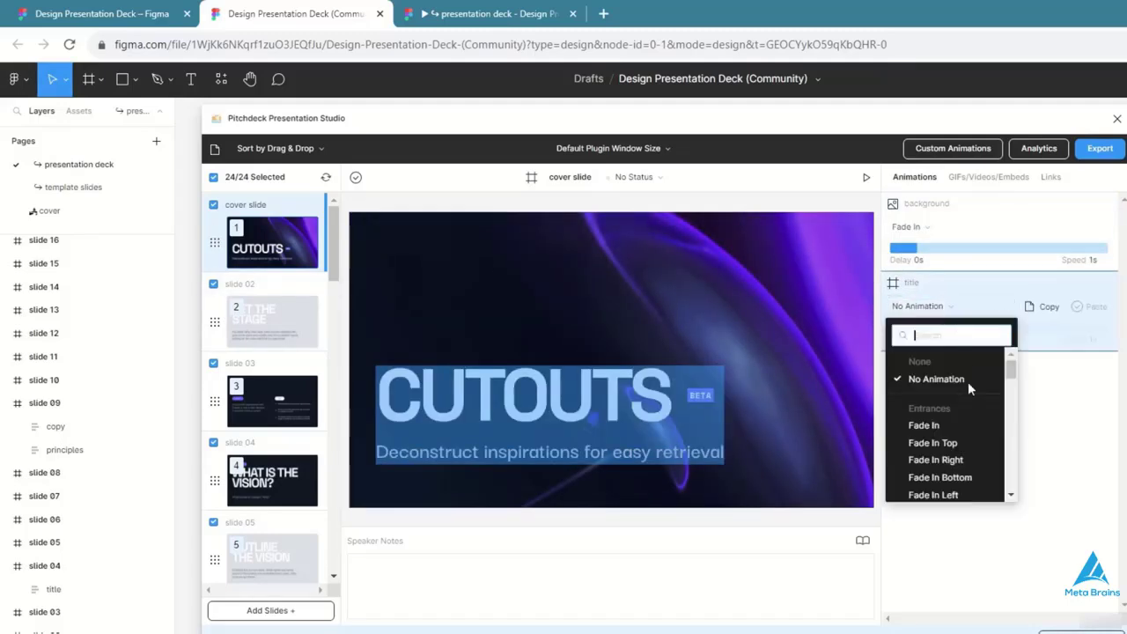
click(961, 444)
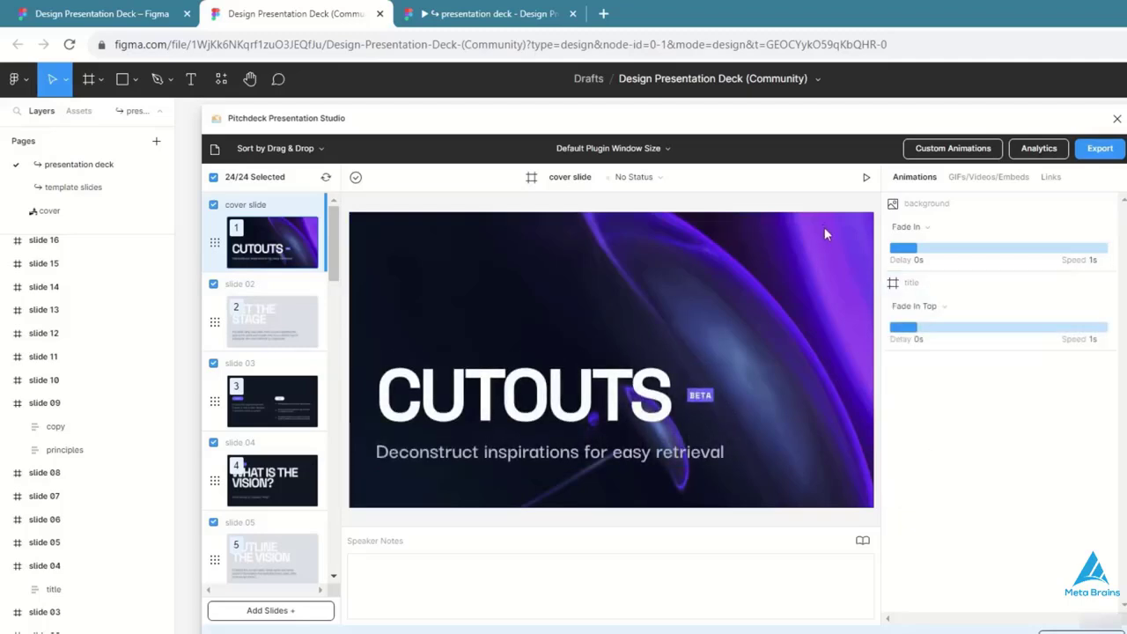
click(866, 177)
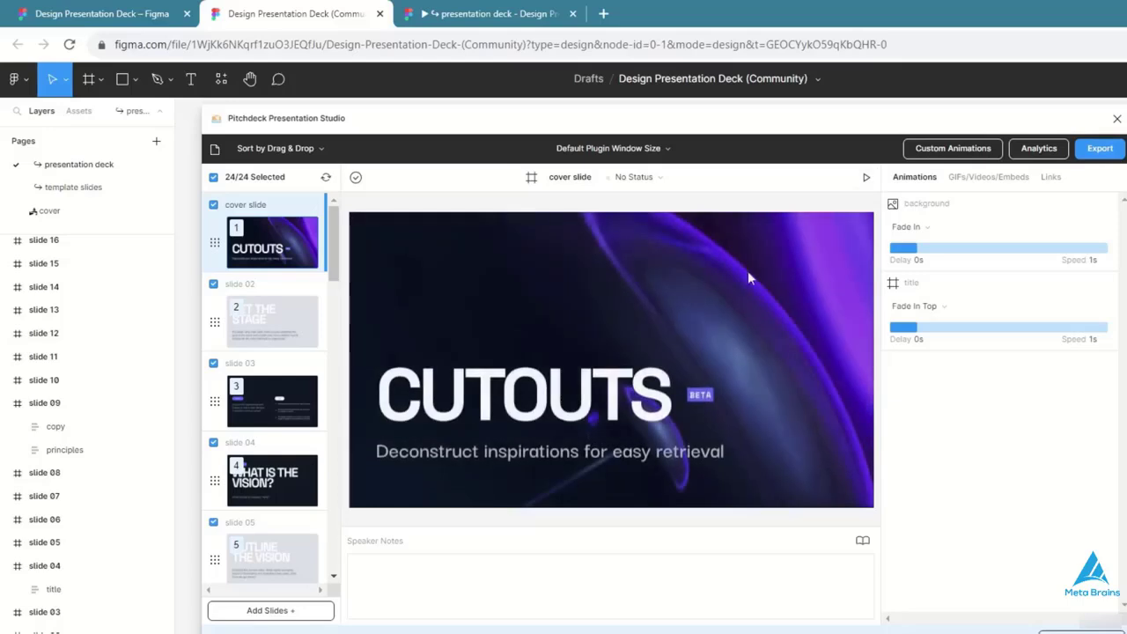
click(865, 178)
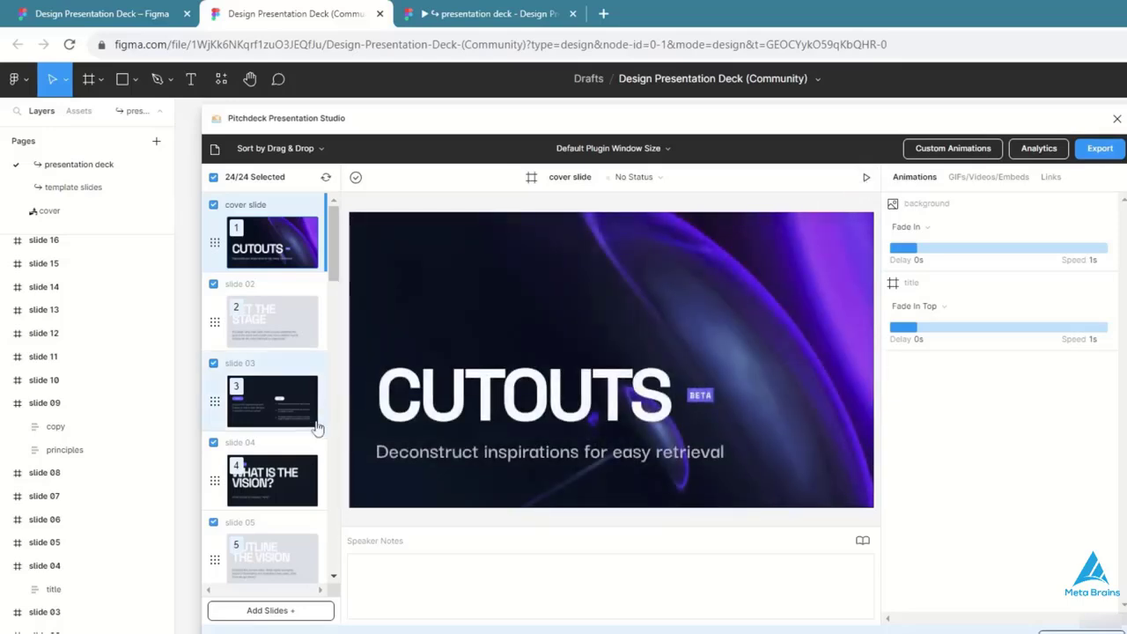
- Check slide 02 and the following slides in the plugin, and export the deck to PowerPoint
click(280, 338)
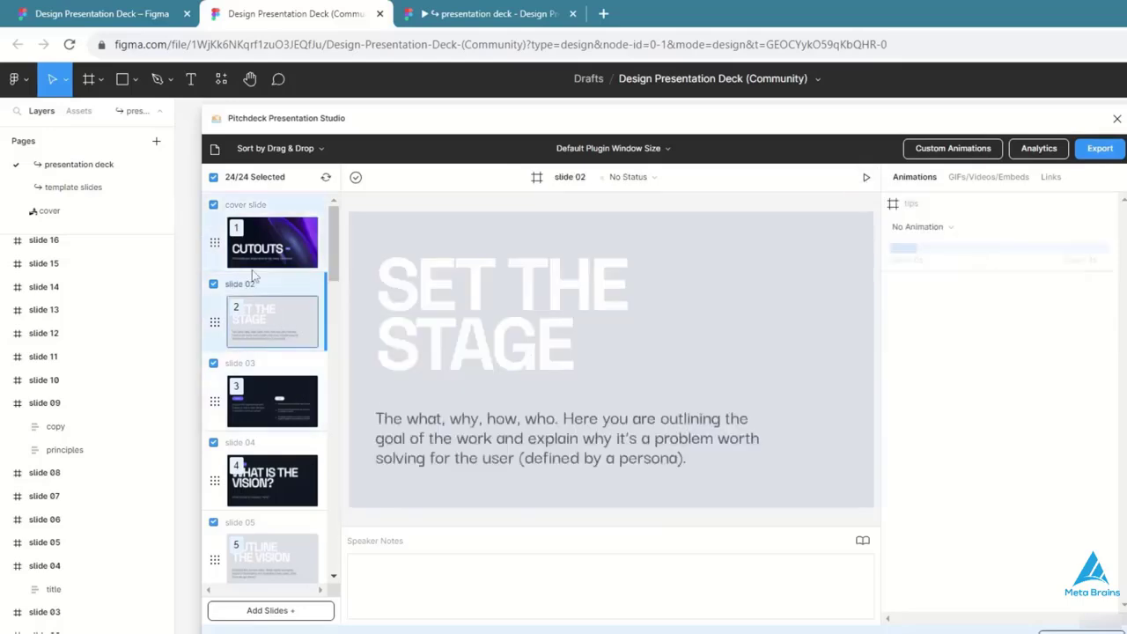
scroll(272, 395, down, 12)
scroll(274, 395, up, 9)
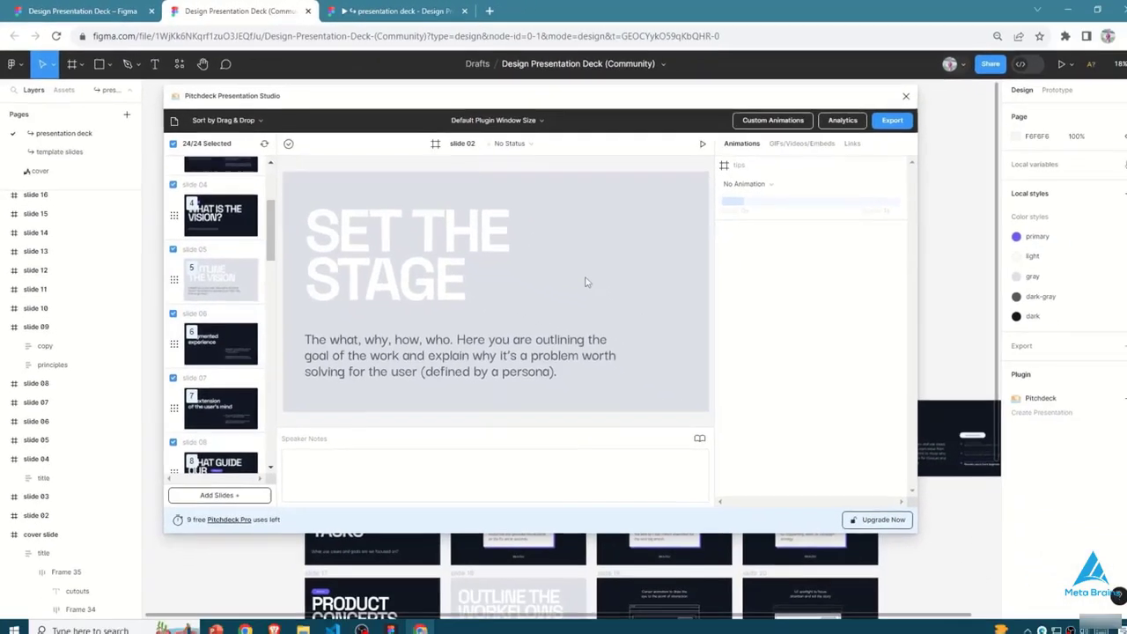
click(1100, 148)
click(851, 203)
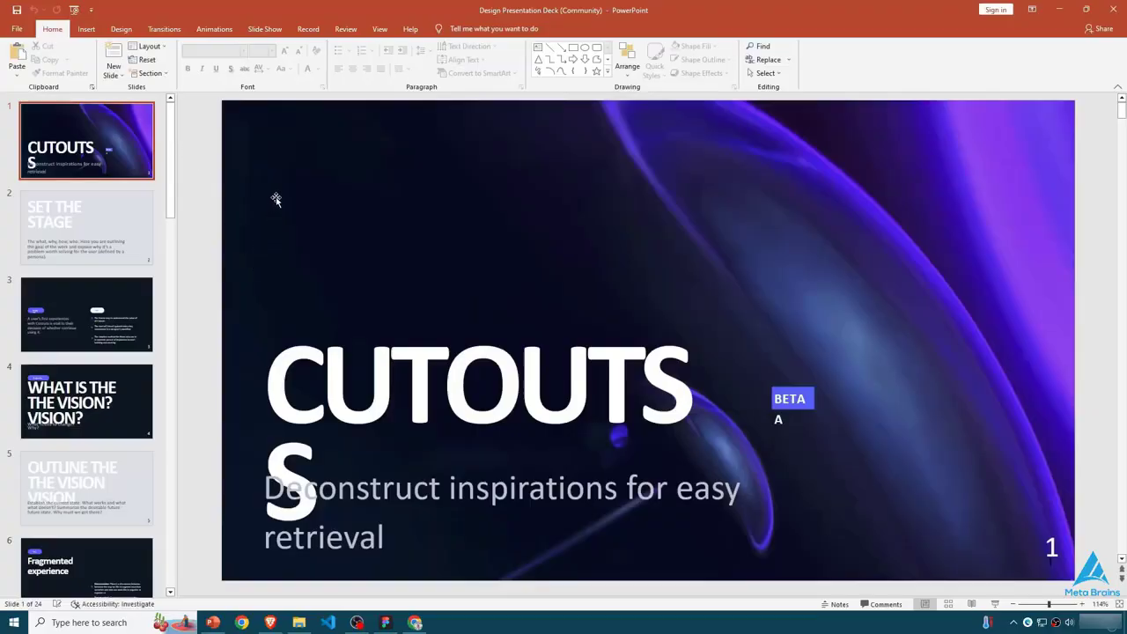
- Shorten the cover slide's title text in PowerPoint to CUTOUT, undoing any trial change to its text box
click(516, 380)
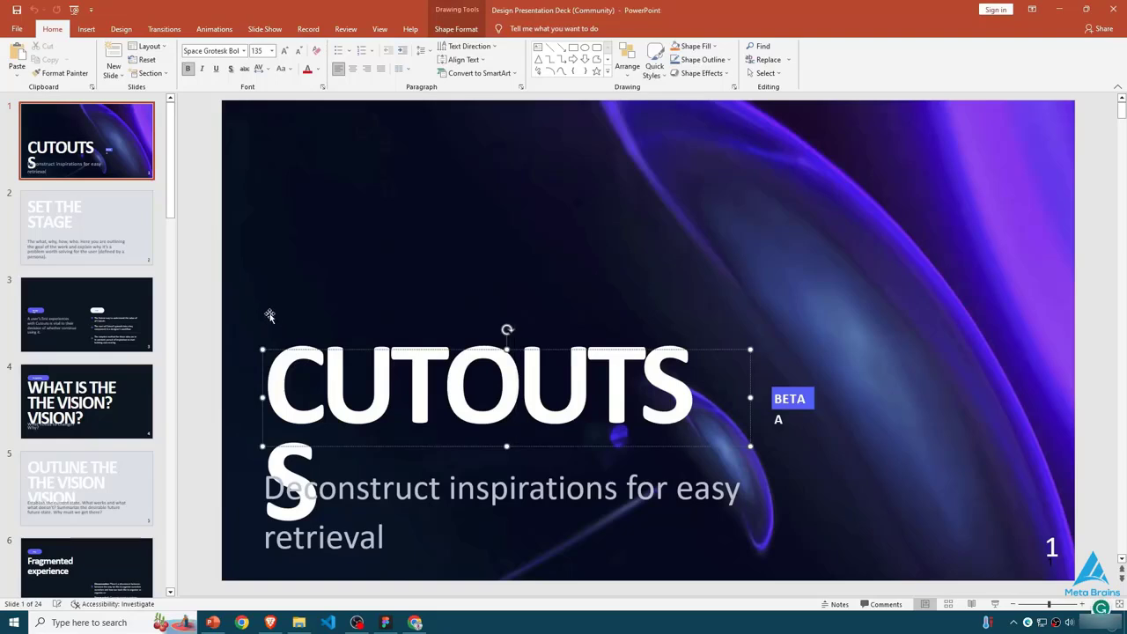
drag(345, 352, 342, 329)
key(ctrl+z)
click(300, 460)
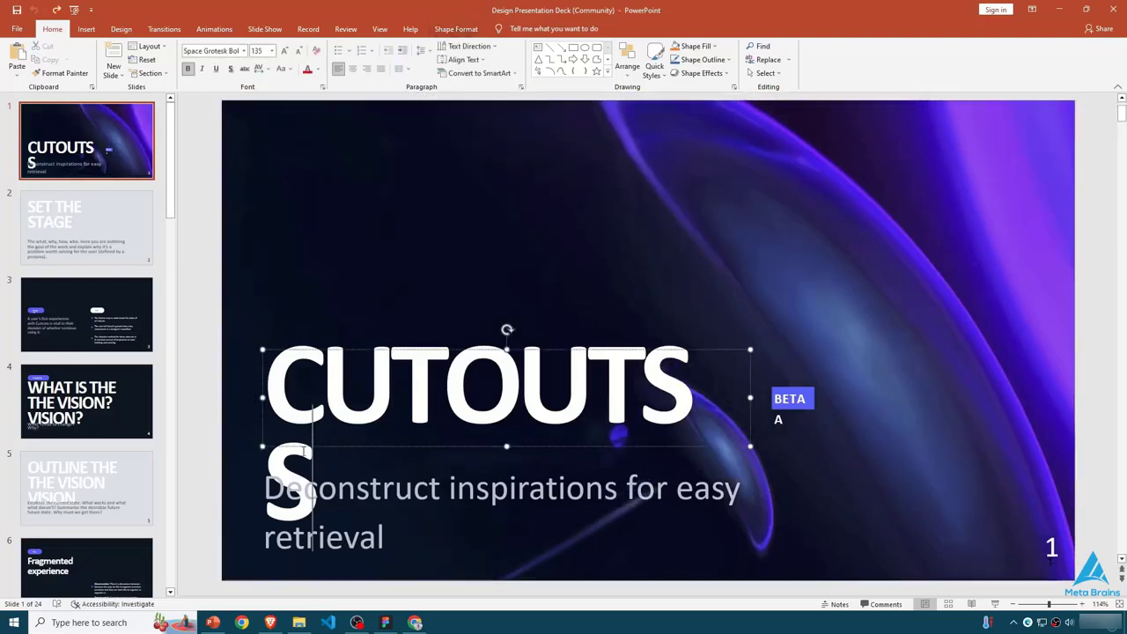
key(BackSpace)
key(BackSpace)
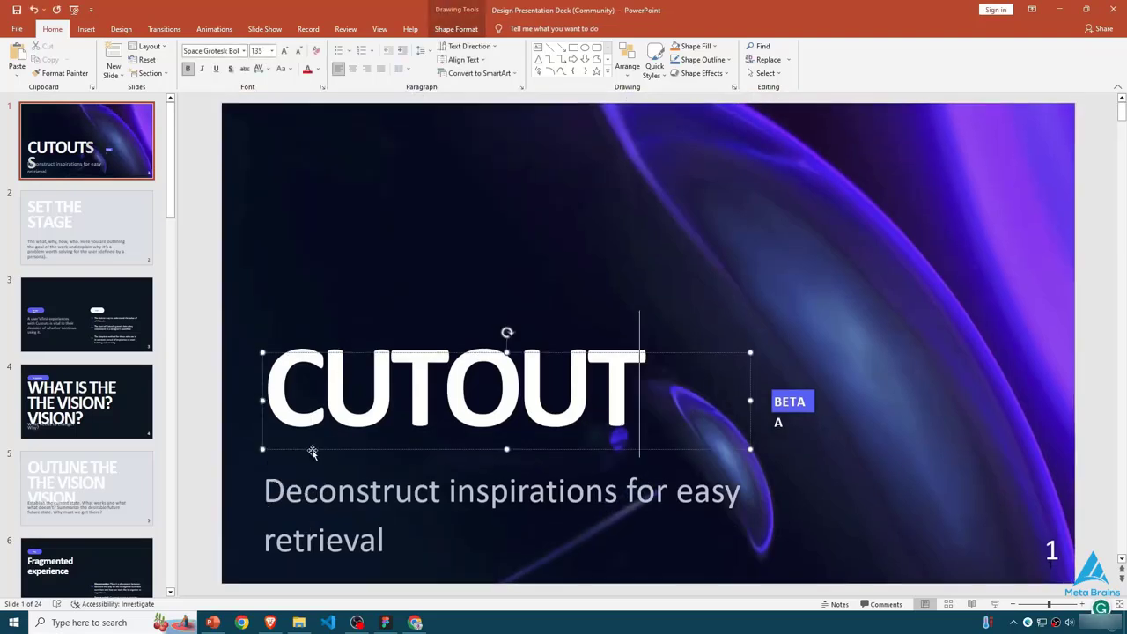
- Change the cover slide's title text to CUTOUTS
text(s)
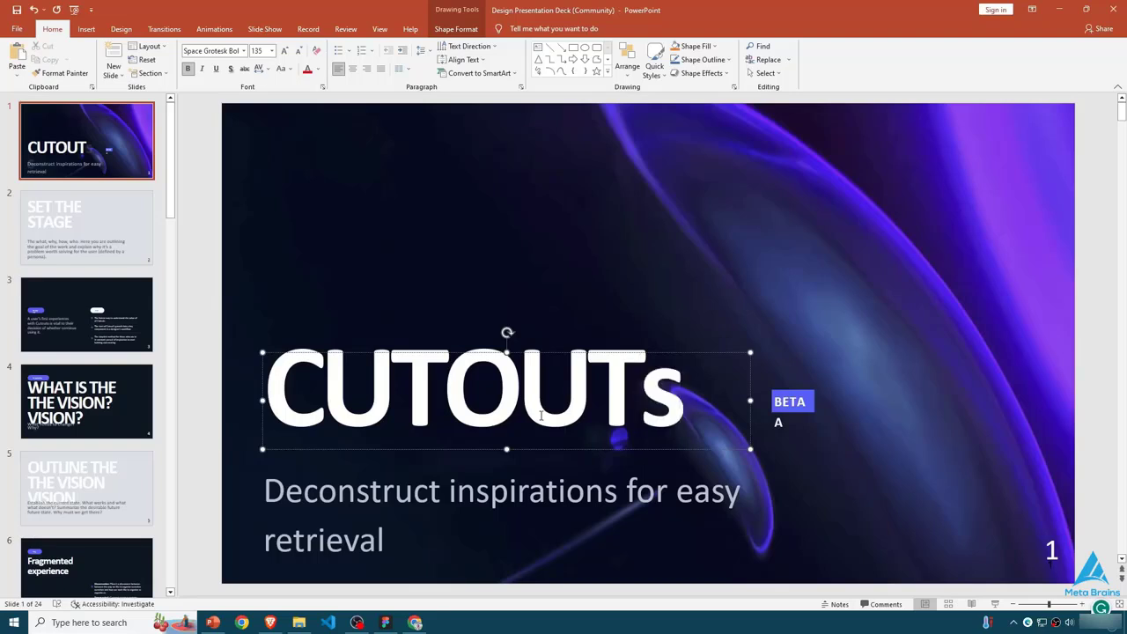
key(BackSpace)
text(S)
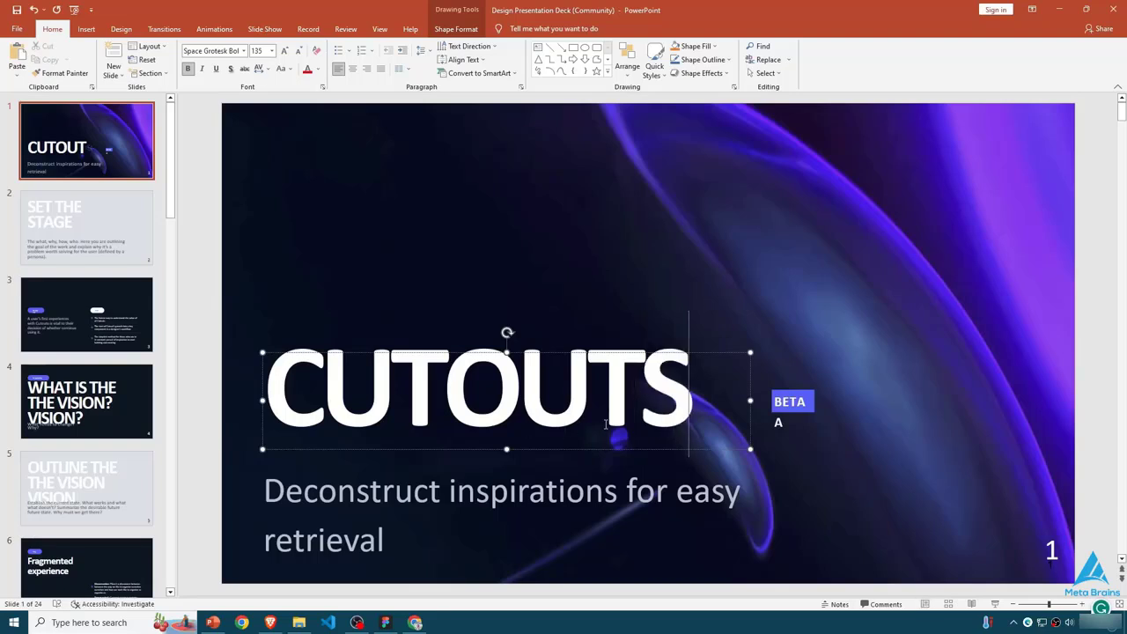
- Look through slide 2 and the following slides of the exported PowerPoint deck
click(99, 233)
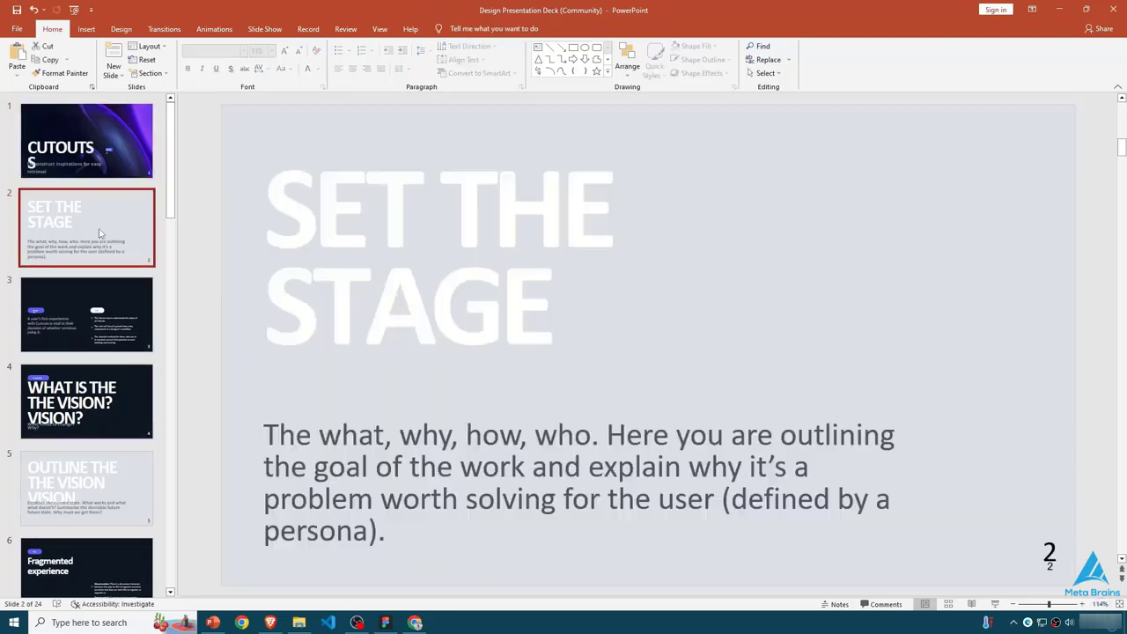
key(Down)
key(Down)
key(Down)
key(Down)
key(Down)
key(Down)
key(Down)
key(Down)
key(Down)
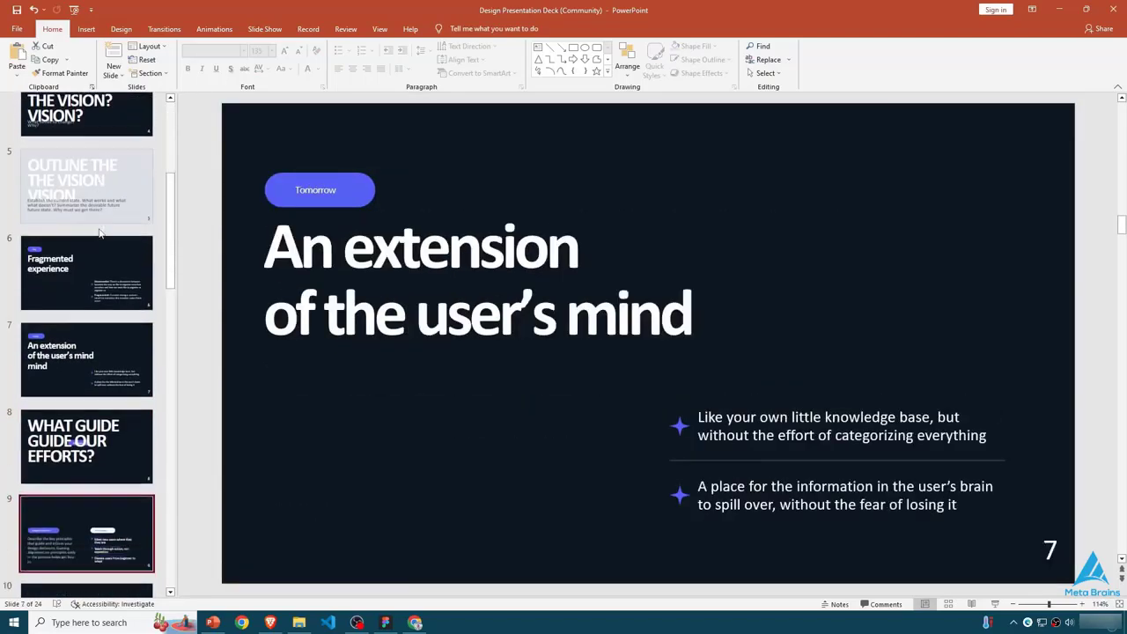
key(Down)
key(Down)
key(Down)
key(Down)
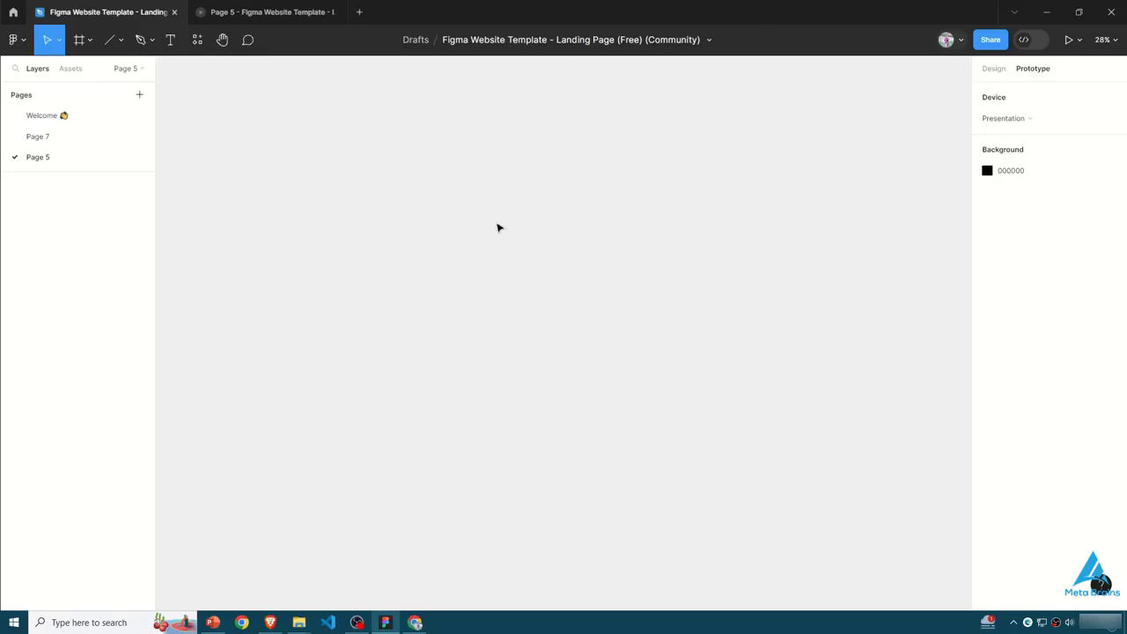
- In Figma, create a 1920 × 1080 Slide 16:9 frame on Page 5 and run the Unsplash plugin
key(f)
click(1041, 199)
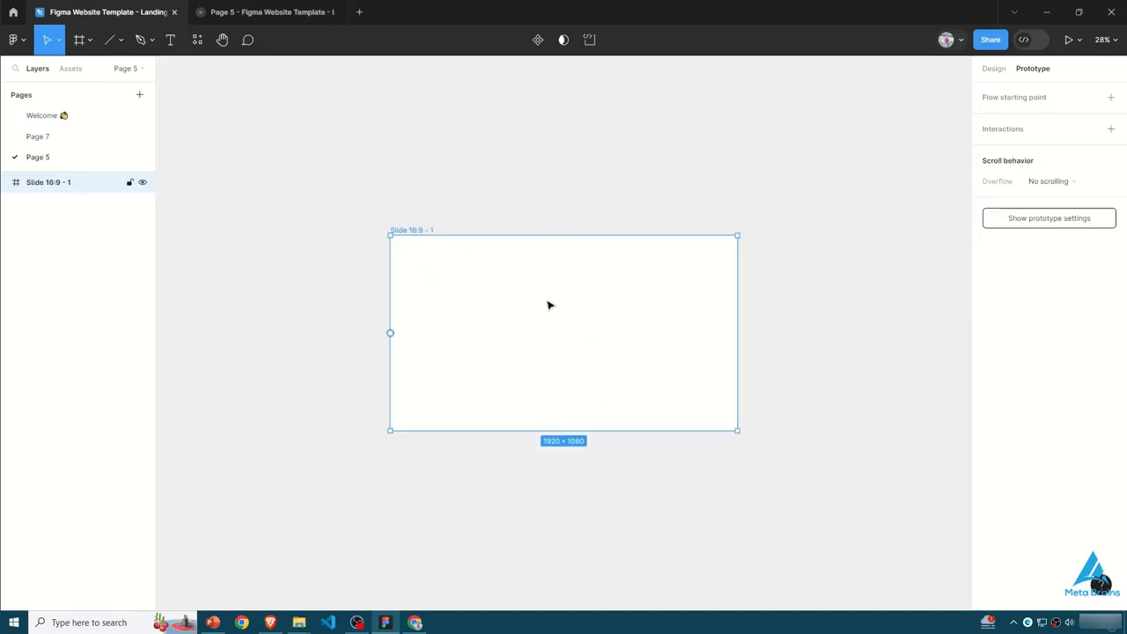
click(198, 41)
click(273, 186)
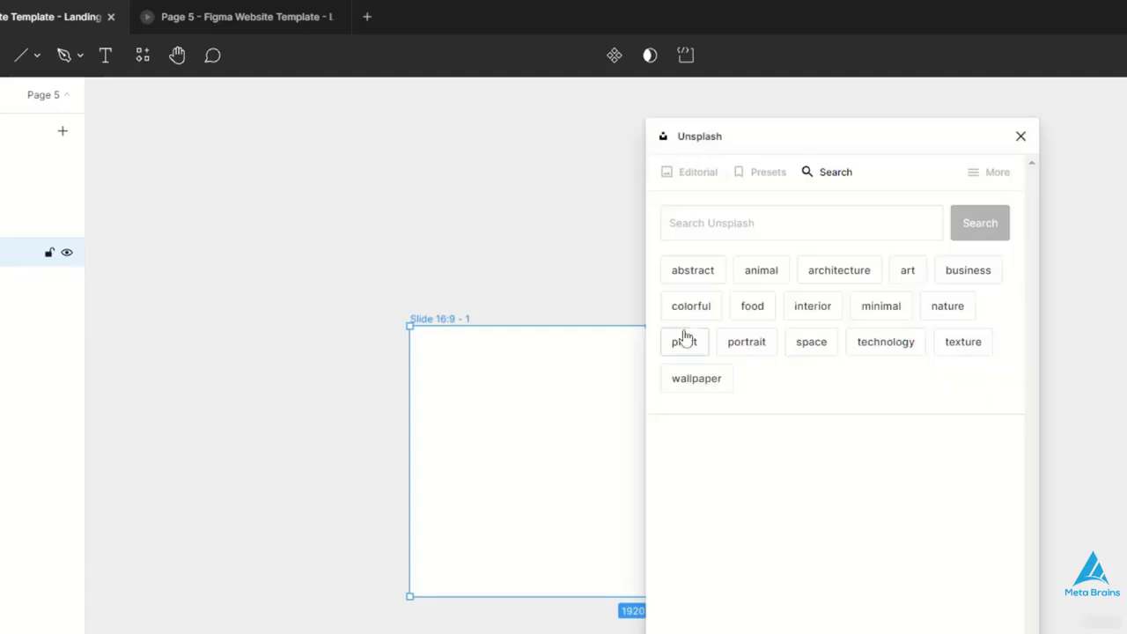
- Browse the Unsplash business photos, insert the one of hands writing on a blue laptop, and close the plugin
click(982, 278)
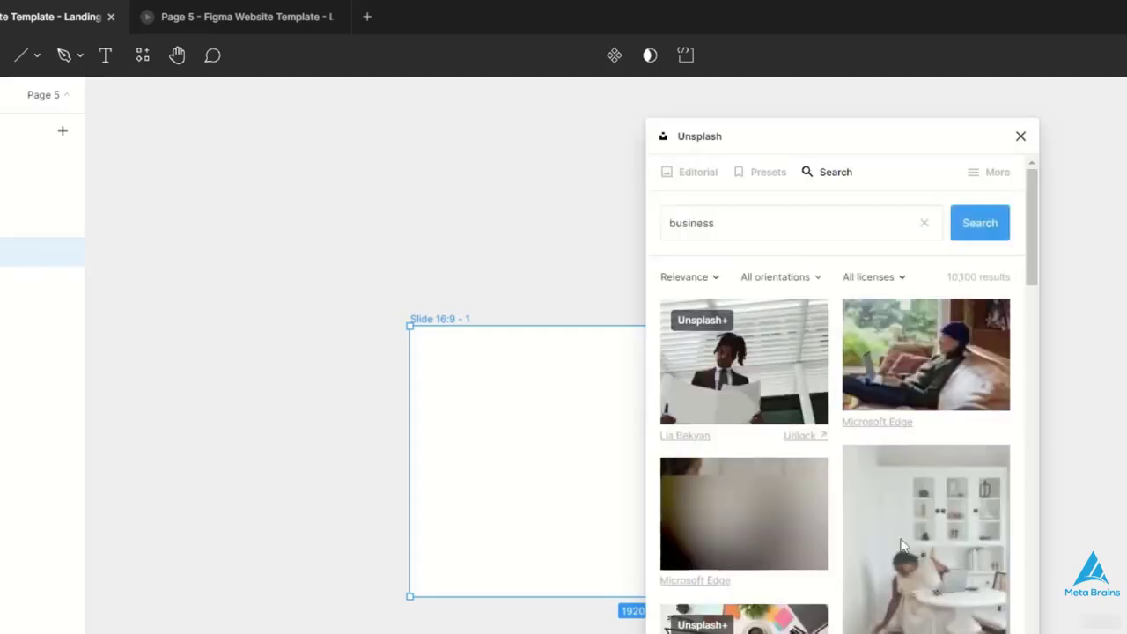
scroll(988, 581, down, 2)
scroll(979, 563, up, 2)
scroll(843, 395, down, 10)
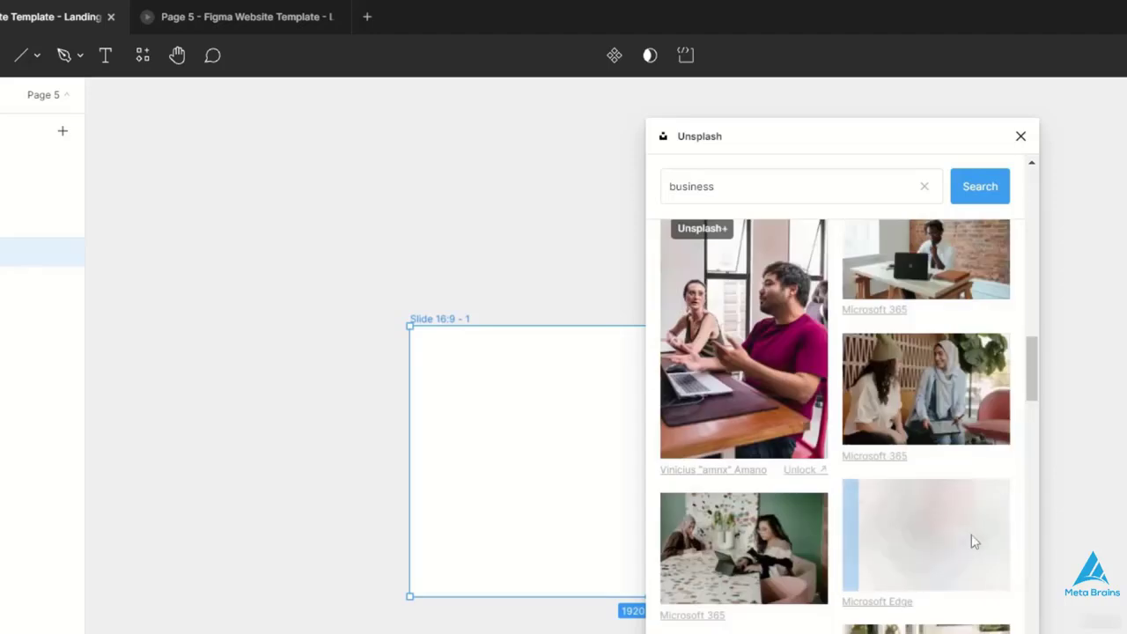
click(973, 540)
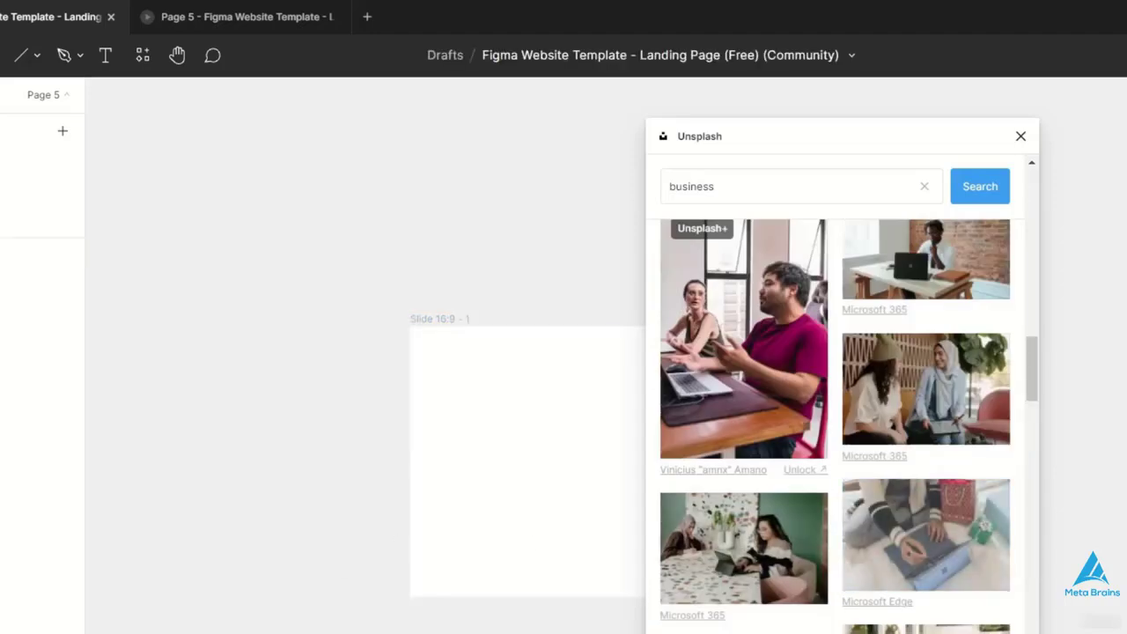
click(1020, 137)
- Round the photo's corners to a radius of about 640, scale it to about 1344 × 947 and place it in the slide's right part
drag(784, 253, 618, 384)
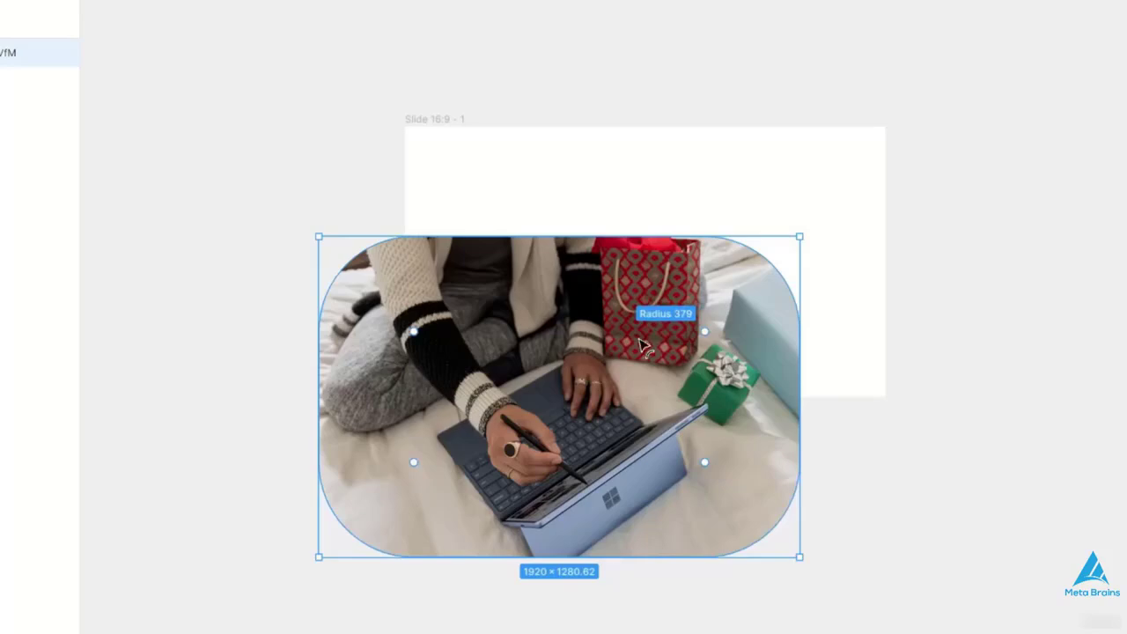
drag(618, 384, 664, 384)
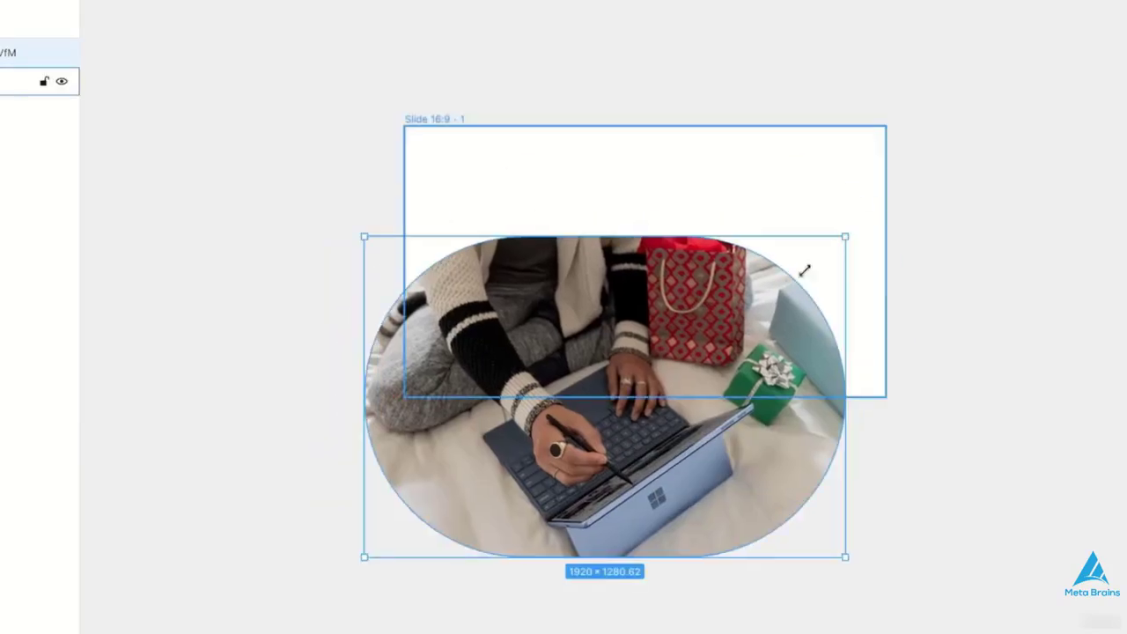
drag(845, 236, 701, 319)
drag(611, 483, 777, 299)
drag(717, 254, 721, 262)
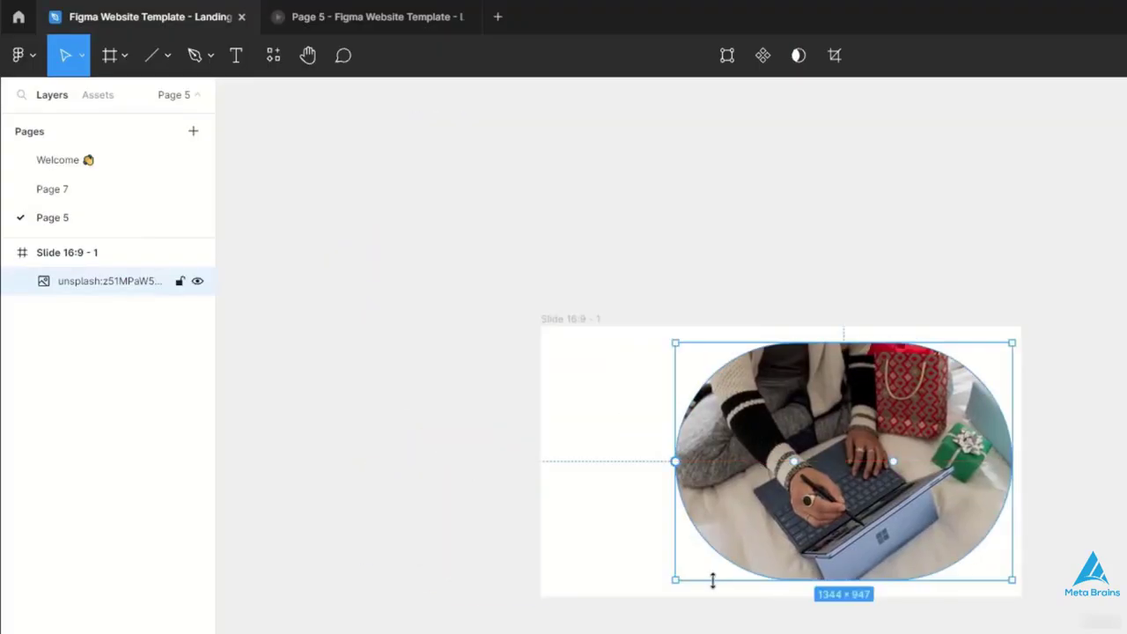
- Add the text "Design" and place it near the slide's left edge, partly over the photo
key(t)
click(602, 393)
text(Design)
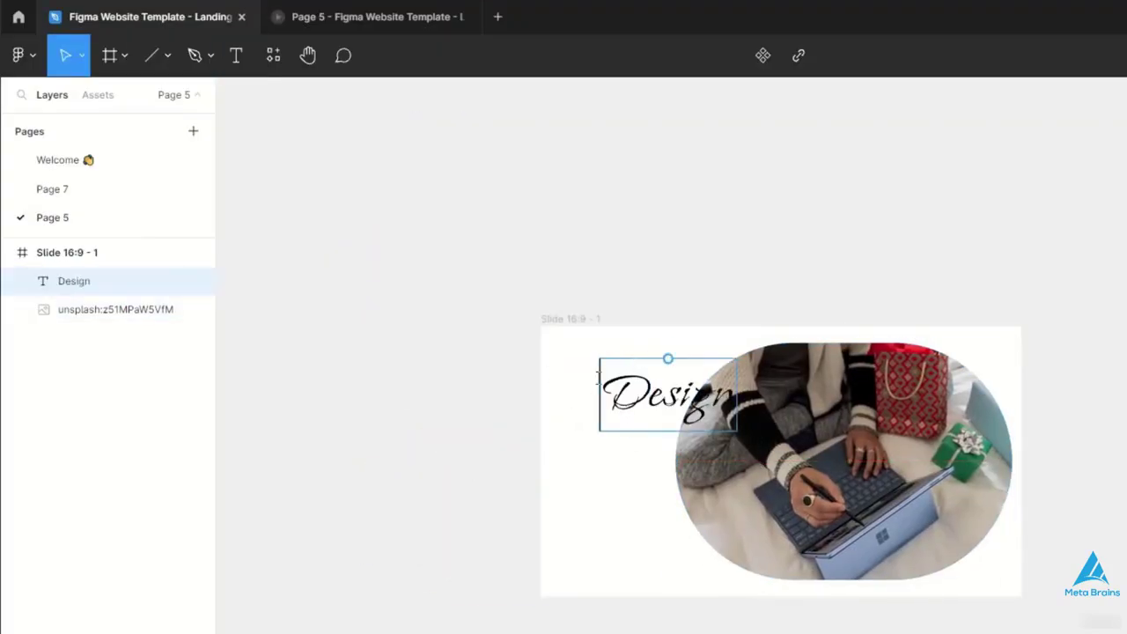
click(560, 421)
drag(622, 394, 573, 393)
- Try the Irish Grover font on the title text, and set it to KoHo
double_click(573, 392)
click(939, 366)
click(810, 445)
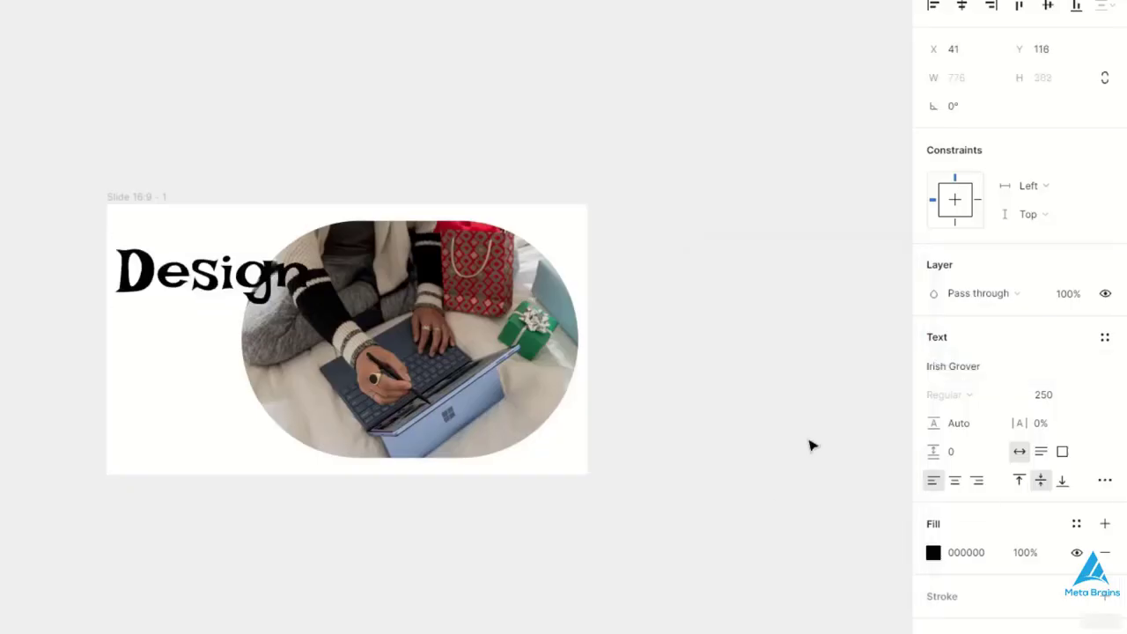
click(939, 366)
scroll(832, 437, down, 10)
click(827, 441)
click(736, 411)
- Set the title text's font size to 150 and change its wording to "App"
double_click(299, 289)
click(1043, 396)
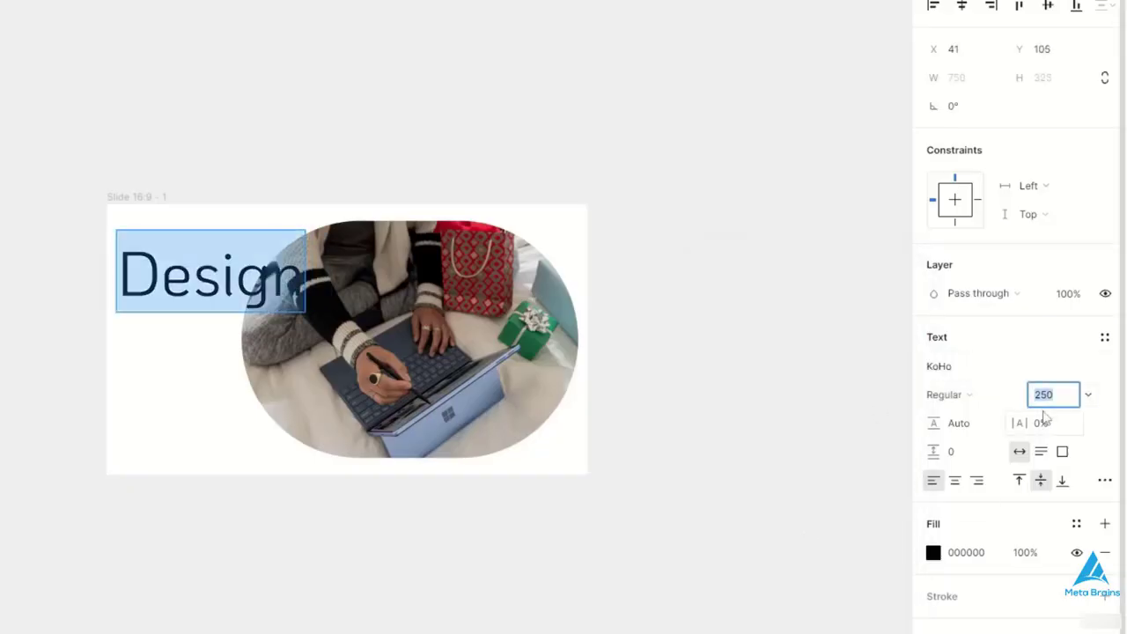
text(150)
key(Return)
triple_click(192, 286)
click(196, 293)
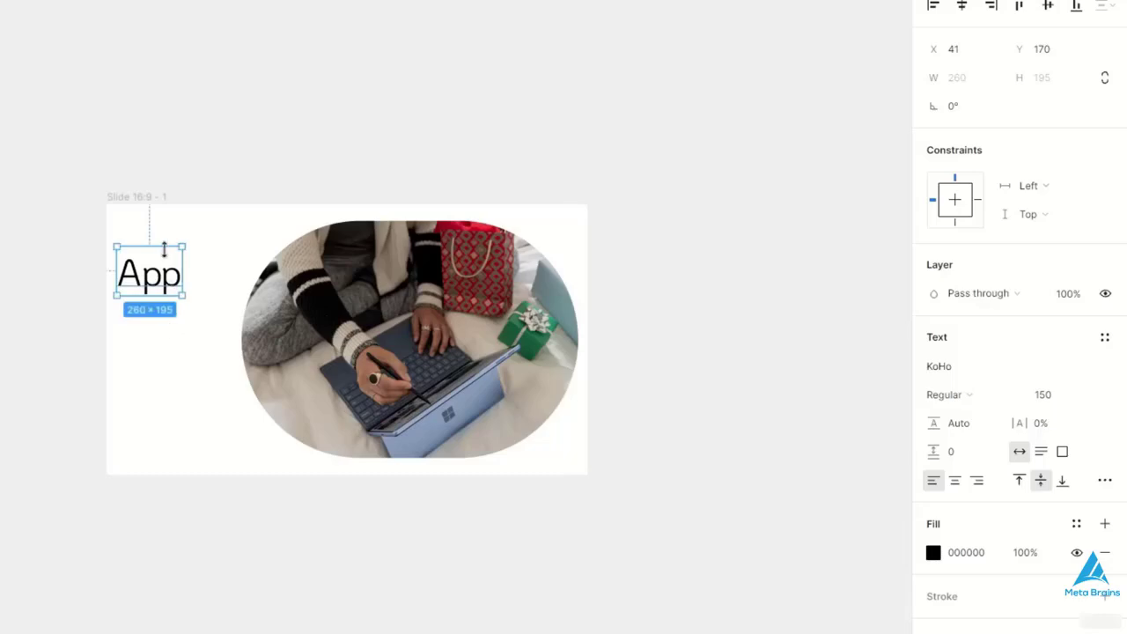
- Duplicate the "App" text directly below itself and change the copy's wording to "Design"
double_click(178, 361)
mouse_move(164, 255)
mouse_down()
mouse_move(178, 364)
mouse_move(165, 351)
mouse_up()
text(Desgin)
key(BackSpace)
key(BackSpace)
key(BackSpace)
text(ign)
- Draw a thin horizontal line across the slide below the title and photo
click(143, 273)
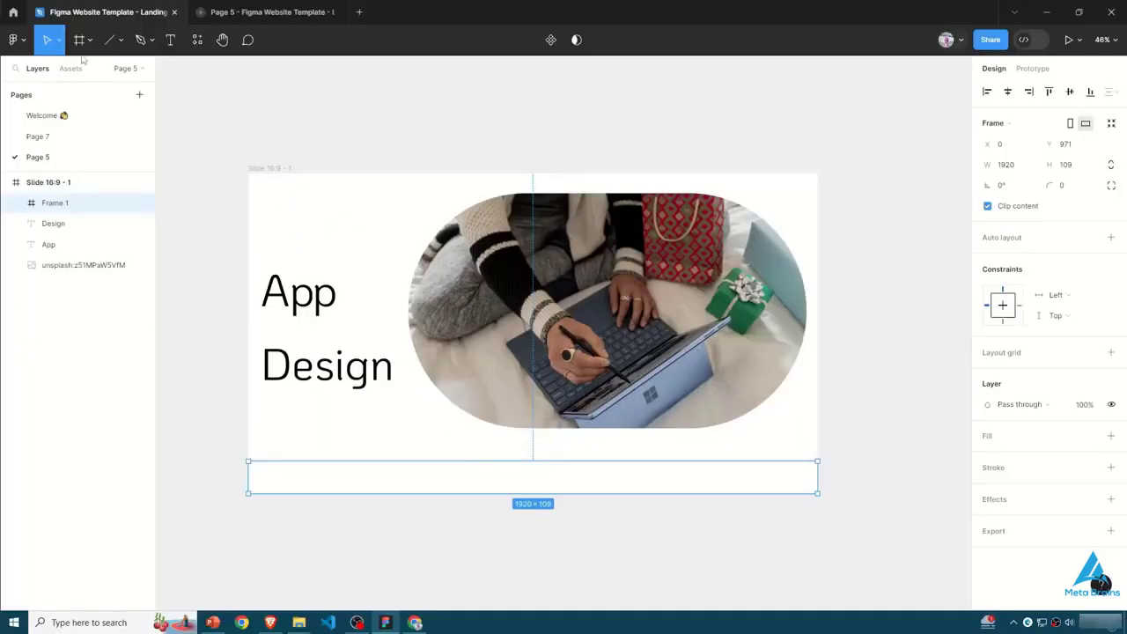
key(l)
drag(255, 471, 812, 477)
click(344, 503)
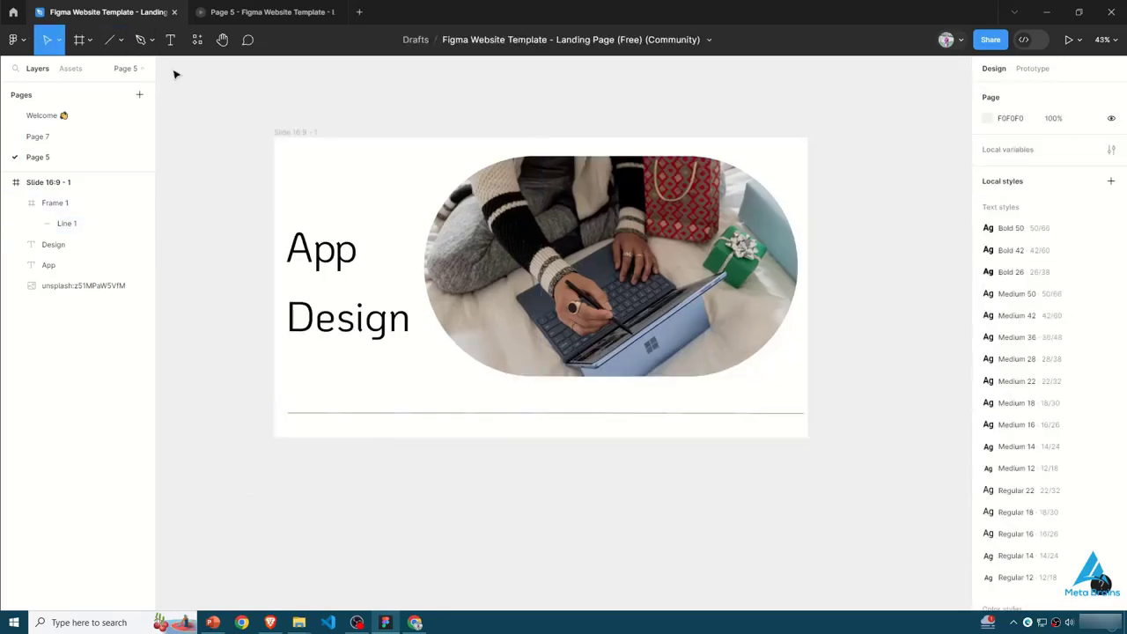
- Add the footer text "@ Copyright" at the left end of the horizontal line
key(t)
click(304, 398)
text(@ CopyRight)
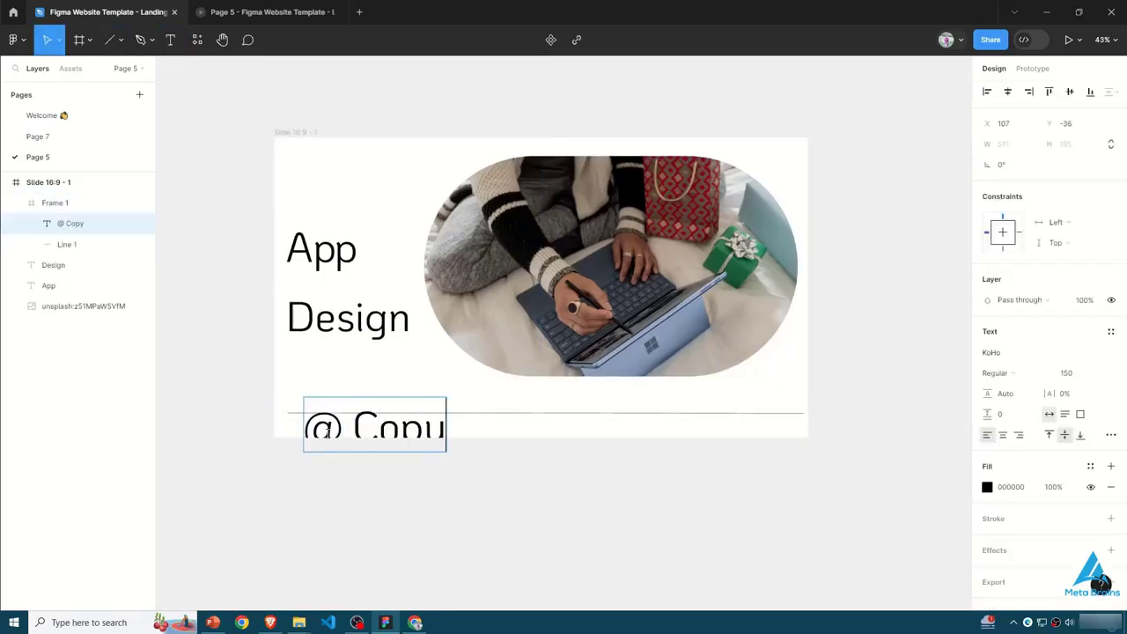
key(ctrl+a)
click(1067, 379)
key(BackSpace)
key(ctrl+z)
click(448, 427)
key(Delete)
text(r)
- Set the font size of the "@ Copyright" text to 20
click(1076, 380)
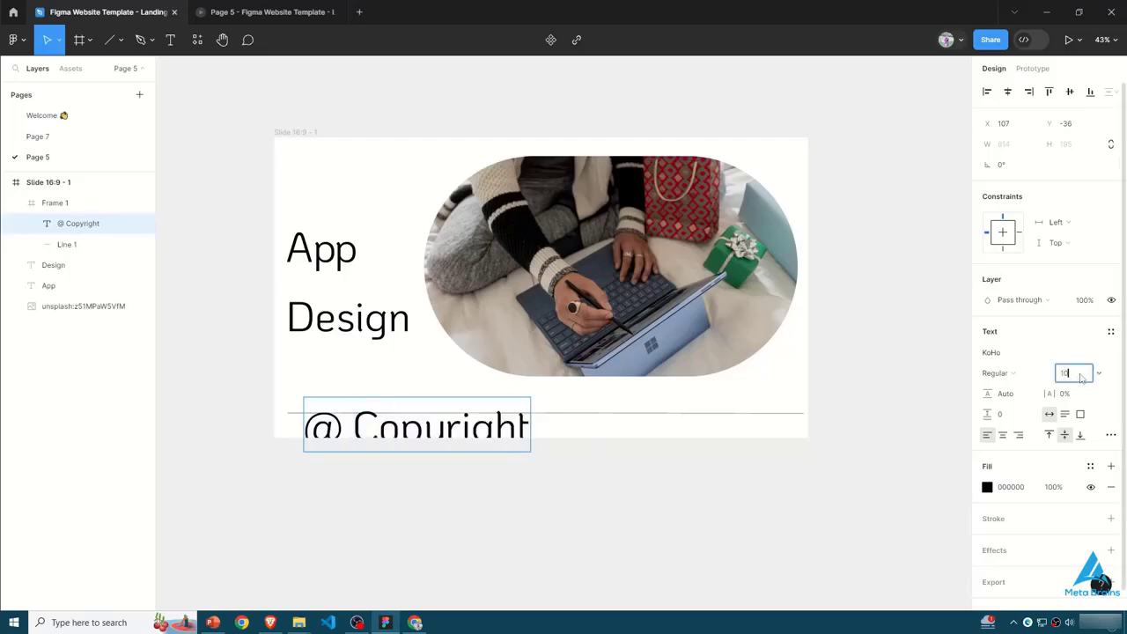
text(50)
key(Return)
text(20)
key(Return)
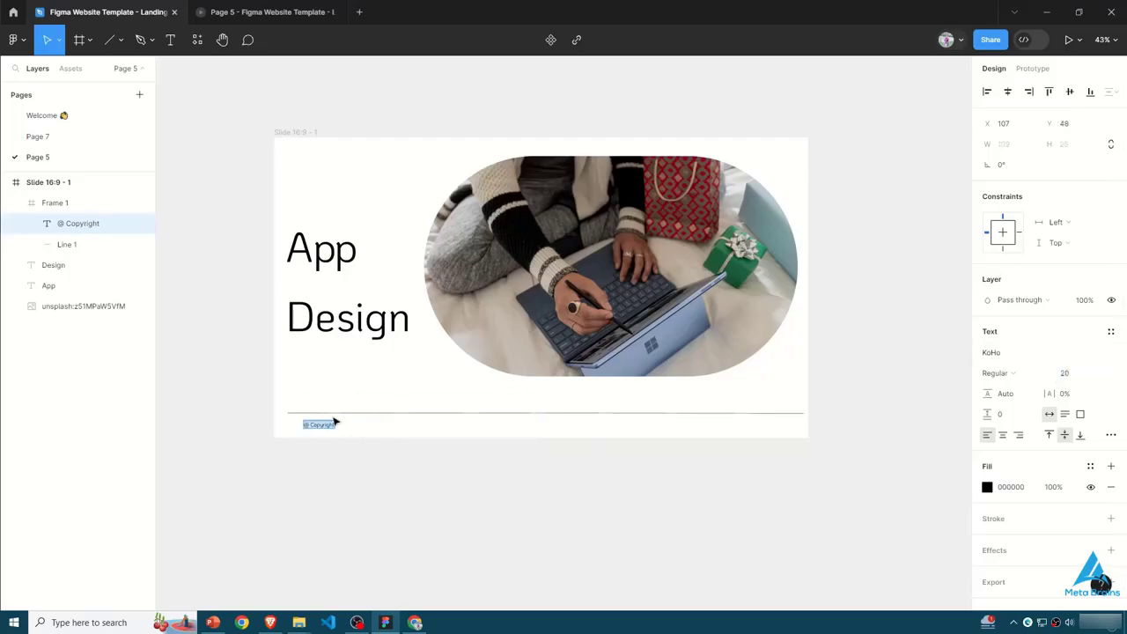
key(Escape)
- Duplicate the copyright text to the right end of the footer and change the copy's wording to "Meta Brains"
drag(309, 426, 780, 427)
click(463, 491)
double_click(298, 425)
key(ctrl+d)
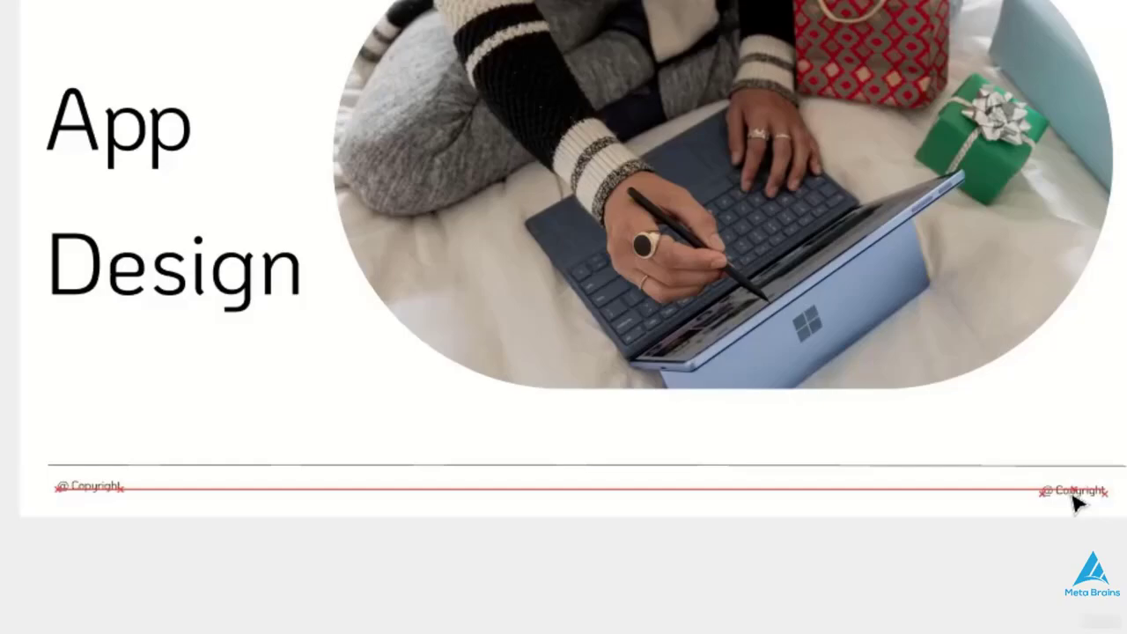
drag(1072, 496, 1071, 493)
double_click(1095, 488)
key(BackSpace)
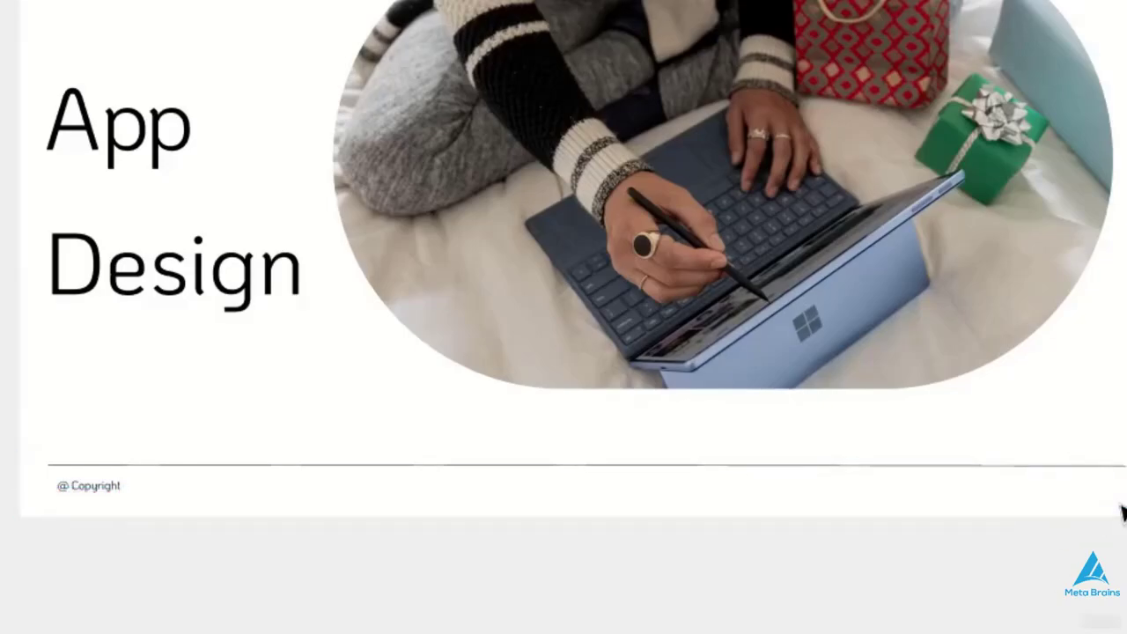
text(Meta Brsains)
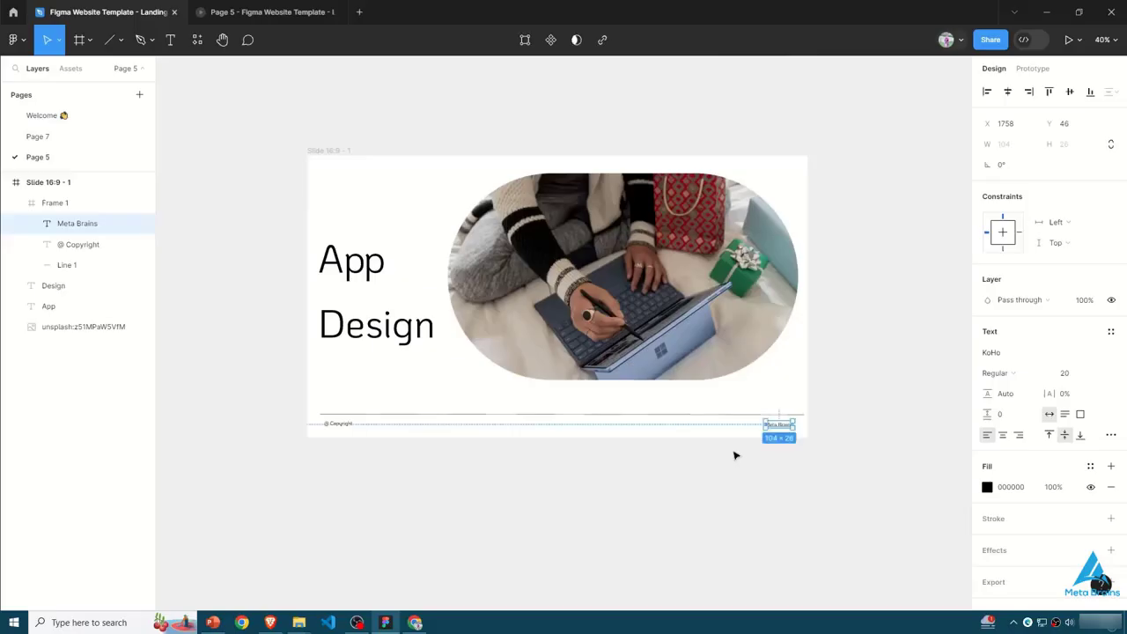
click(549, 458)
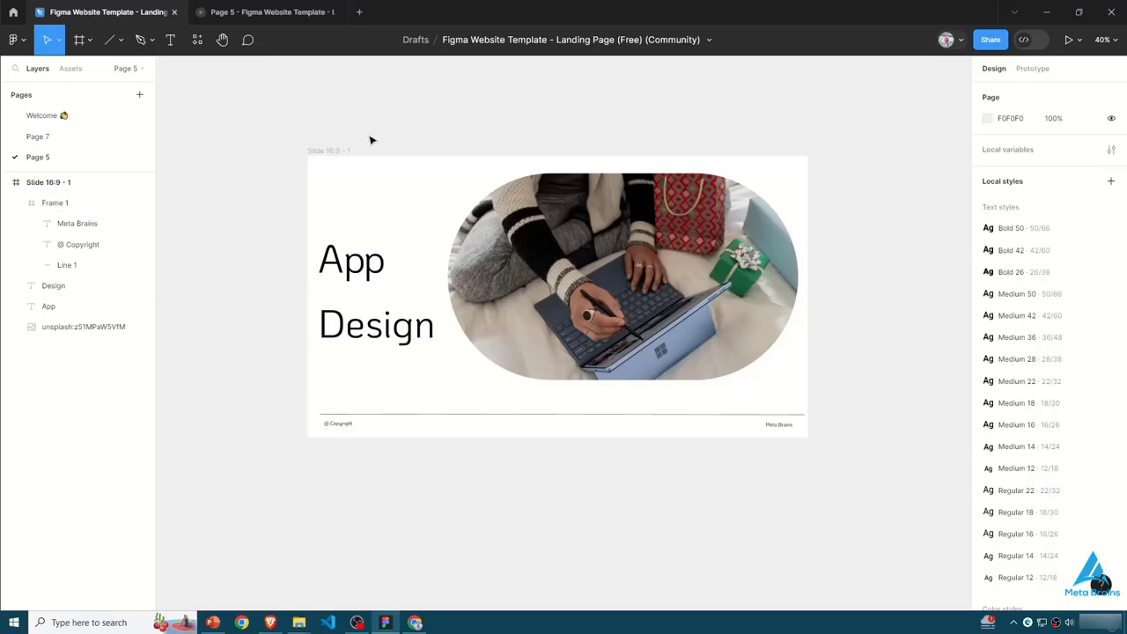
- Duplicate the whole slide frame beside the original
click(345, 151)
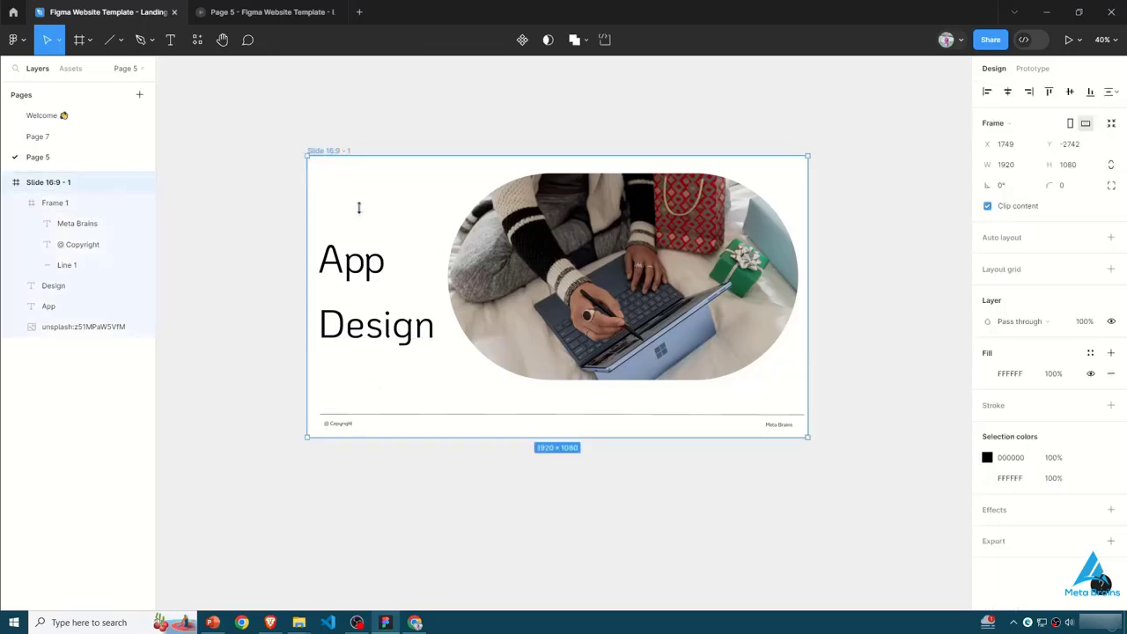
key(ctrl+d)
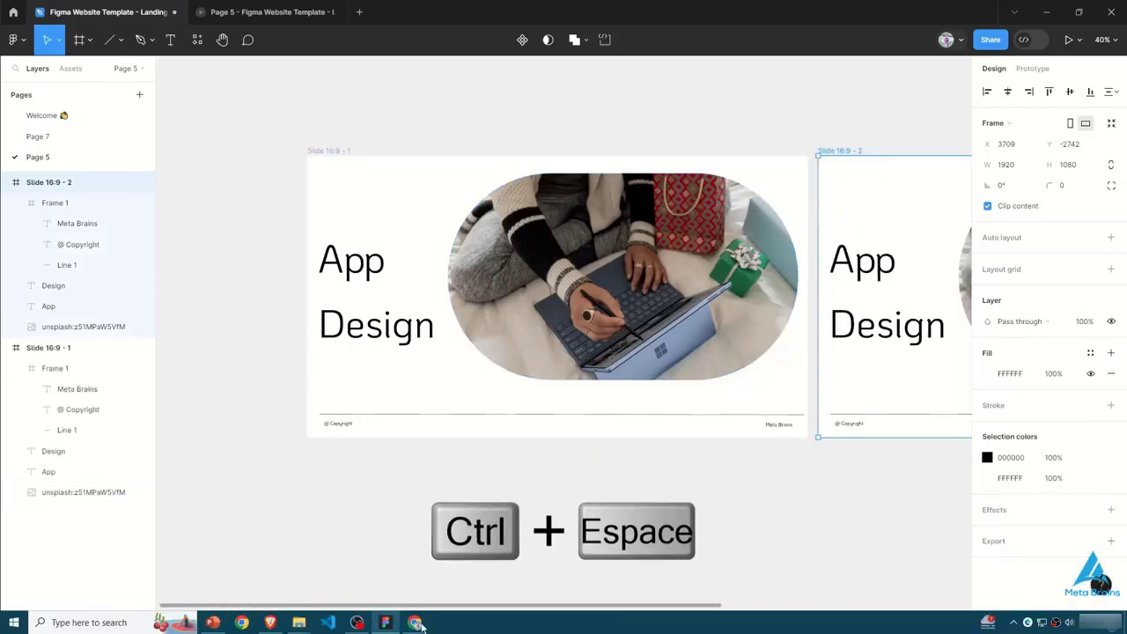
drag(482, 607, 432, 577)
- Move the first slide's "App" and "Design" texts out past its left edge
click(398, 262)
drag(397, 262, 311, 256)
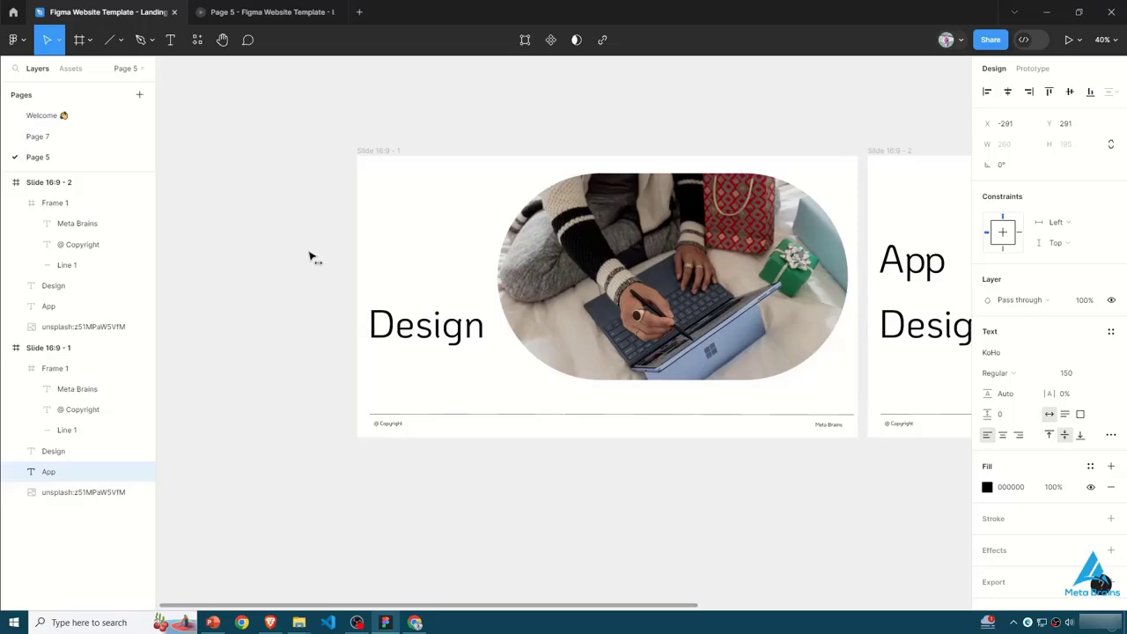
click(387, 319)
click(475, 110)
key(alt+Tab)
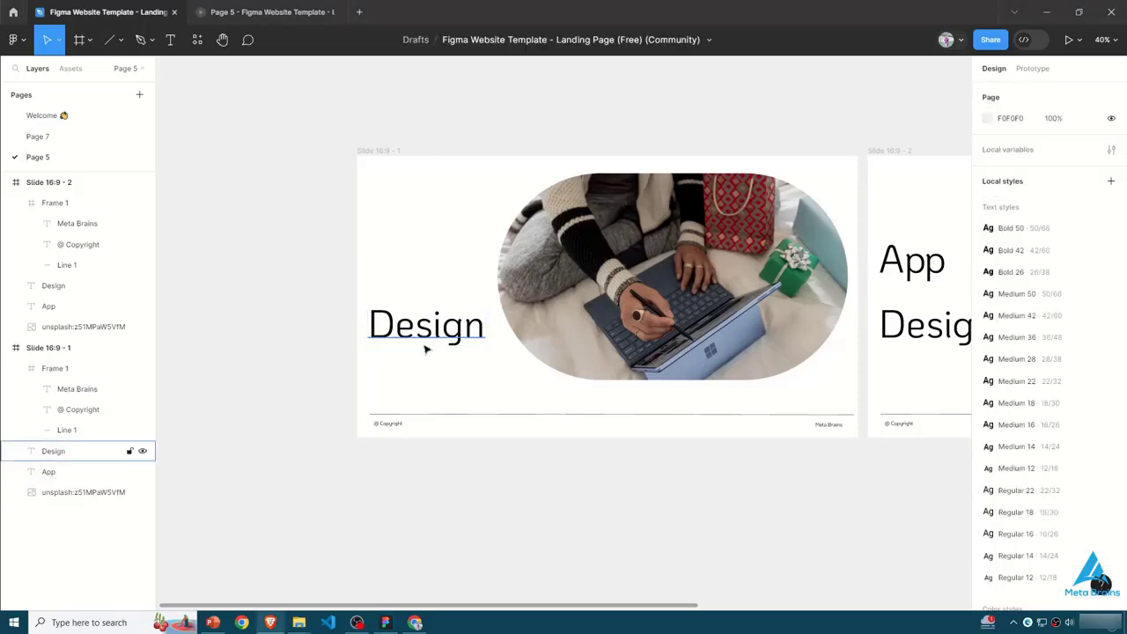
click(423, 343)
drag(422, 344, 285, 316)
click(305, 428)
- Squash the first slide's photo to a height of about 228 and set its layer opacity to 0%
click(616, 335)
drag(642, 173, 643, 264)
drag(643, 380, 643, 324)
click(1080, 300)
text(0)
key(Return)
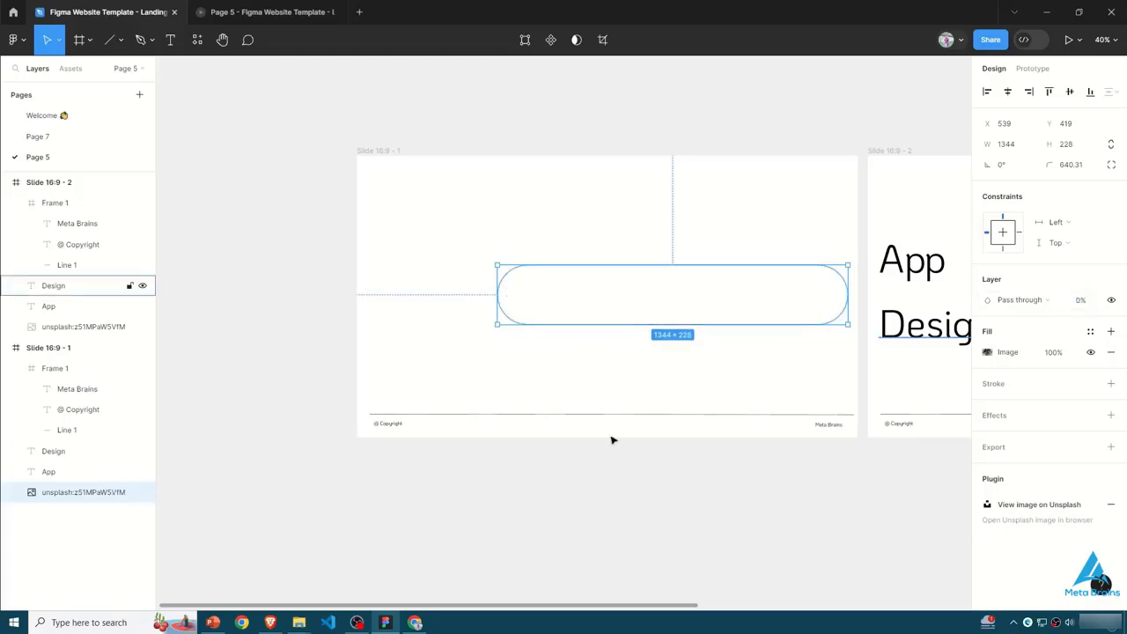
- Delete the footer frame with its line and texts from the first slide
click(483, 392)
click(473, 422)
key(Delete)
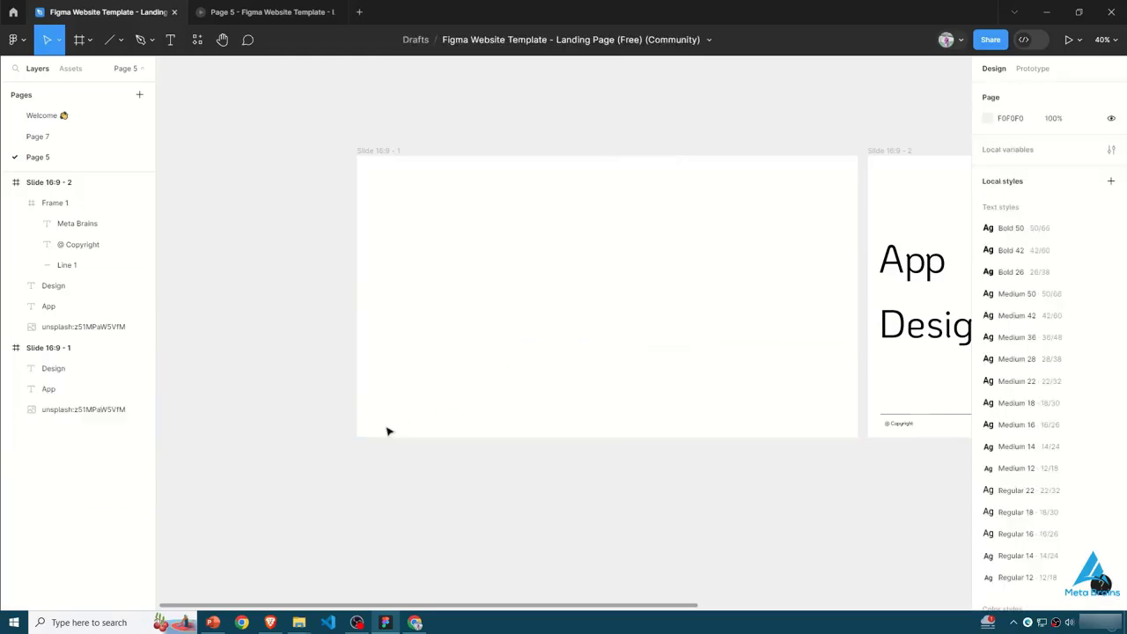
- Make the first slide a flow starting point and connect it to the second slide on click with Smart animate, Ease out, 1000 ms
click(619, 306)
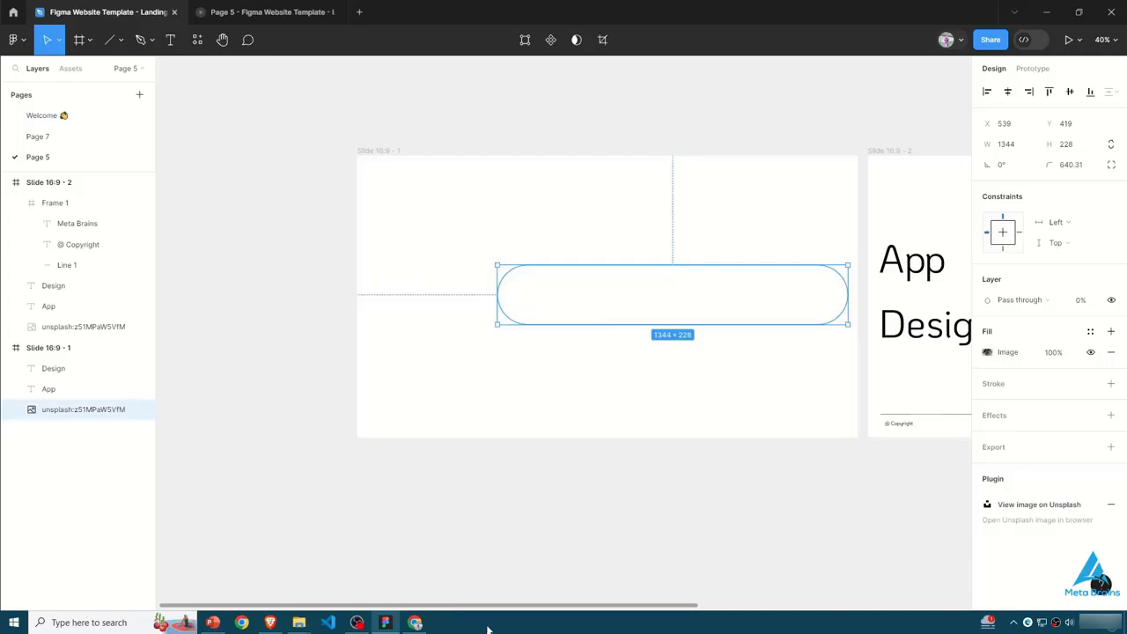
scroll(513, 606, right, 10)
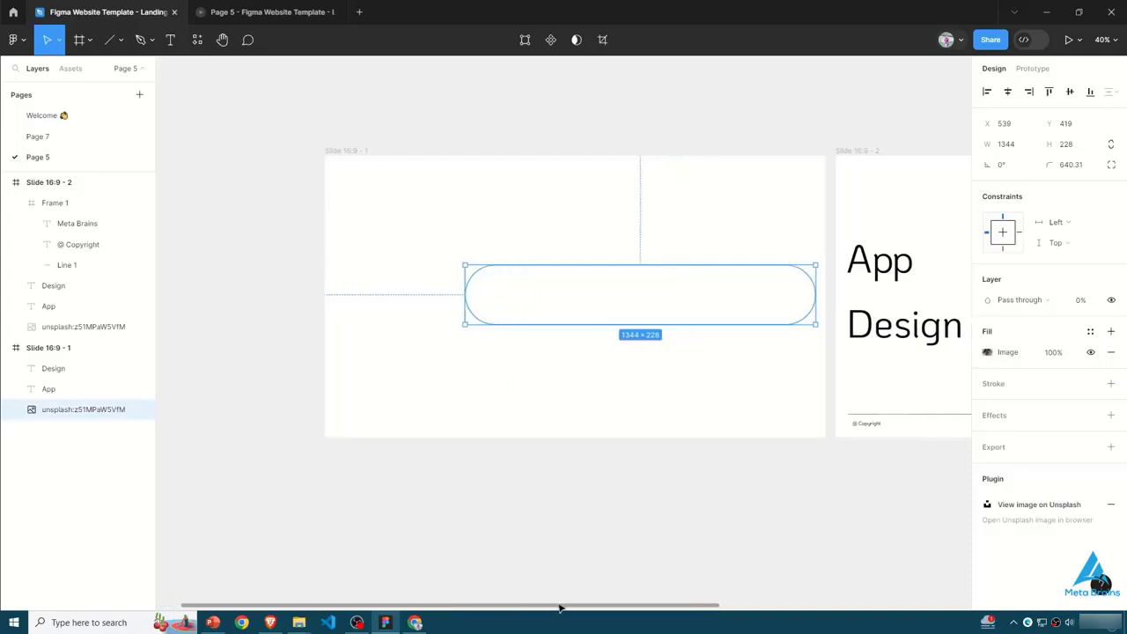
scroll(686, 586, left, 5)
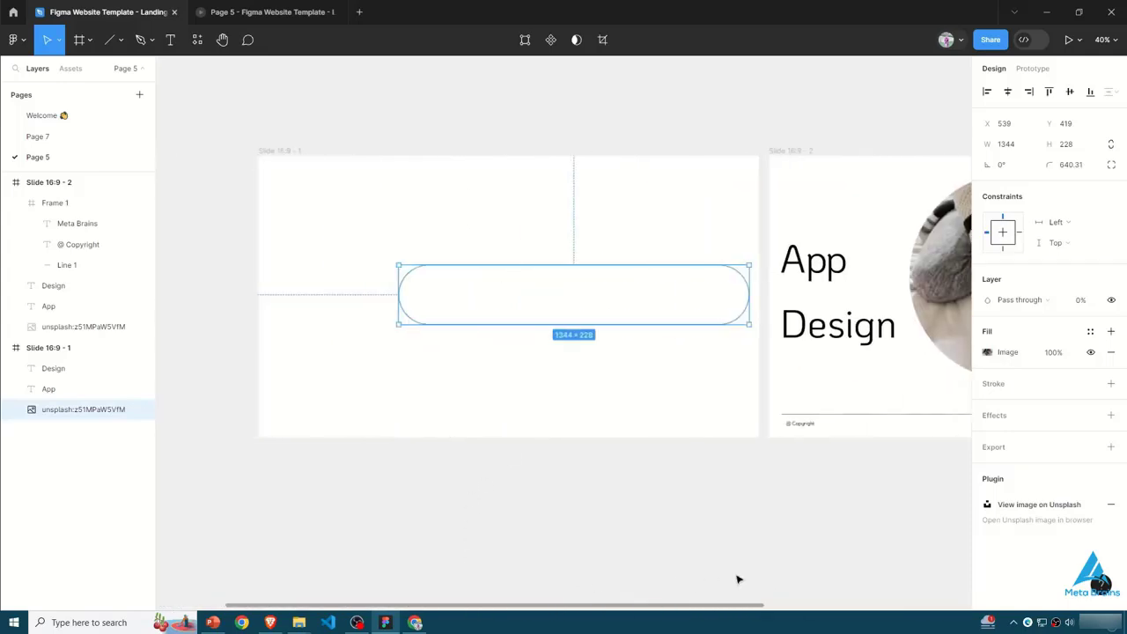
scroll(766, 573, right, 4)
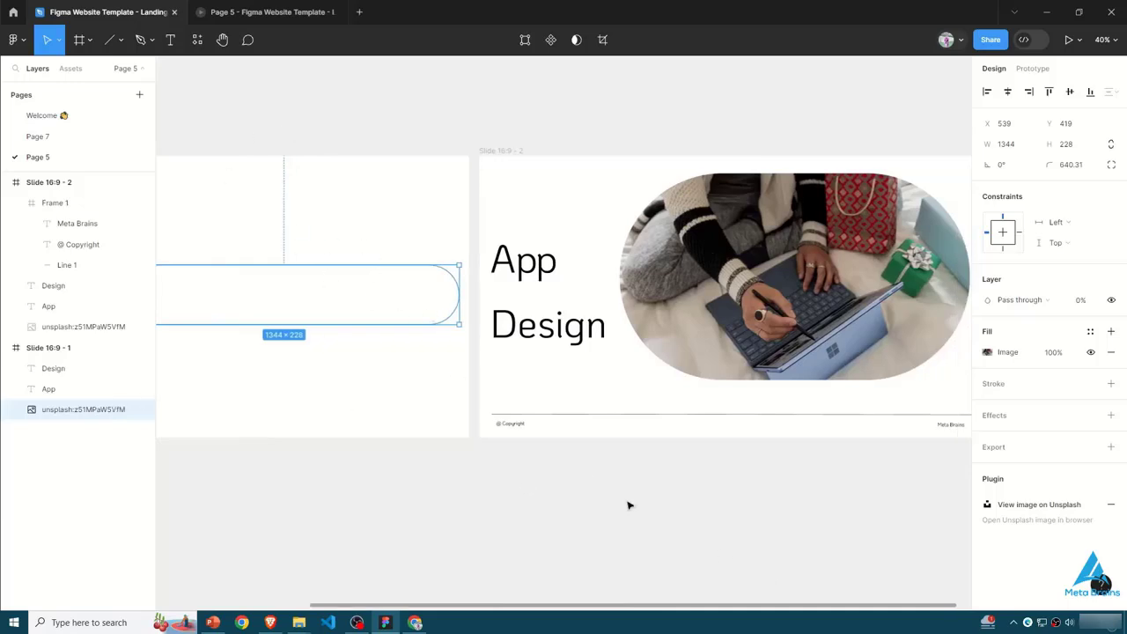
drag(656, 610, 805, 610)
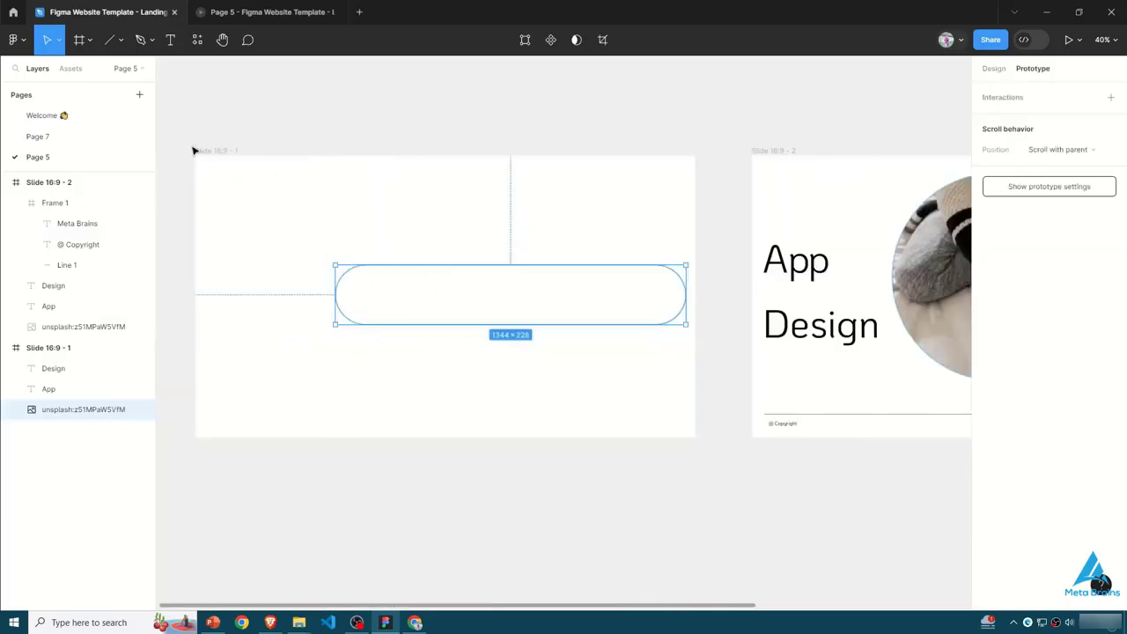
click(196, 152)
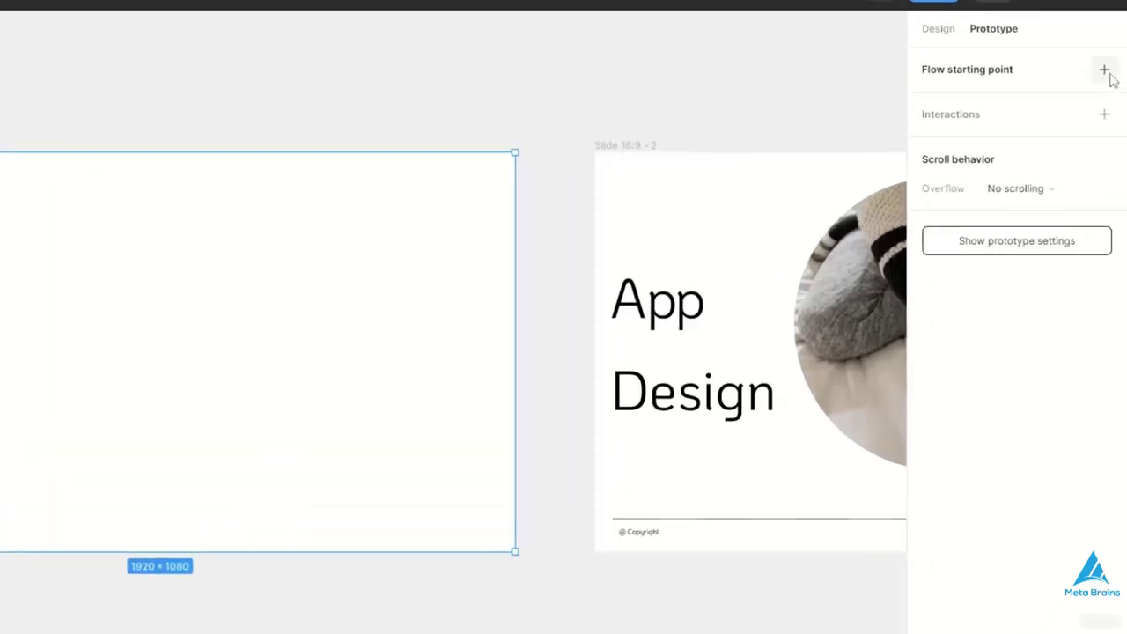
click(1110, 97)
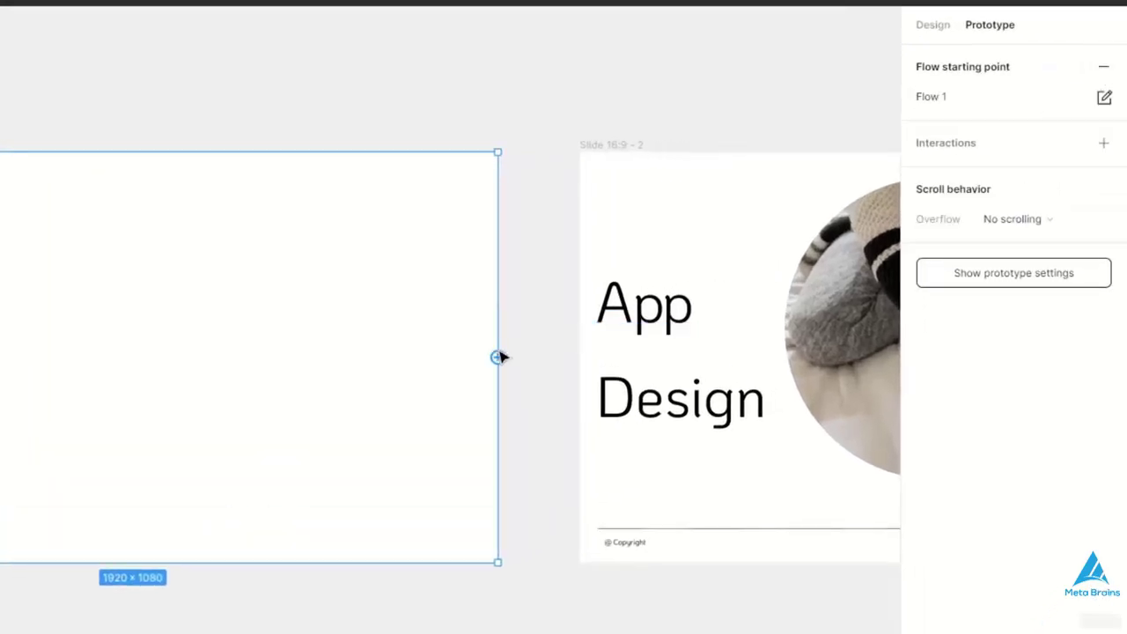
drag(498, 356, 590, 365)
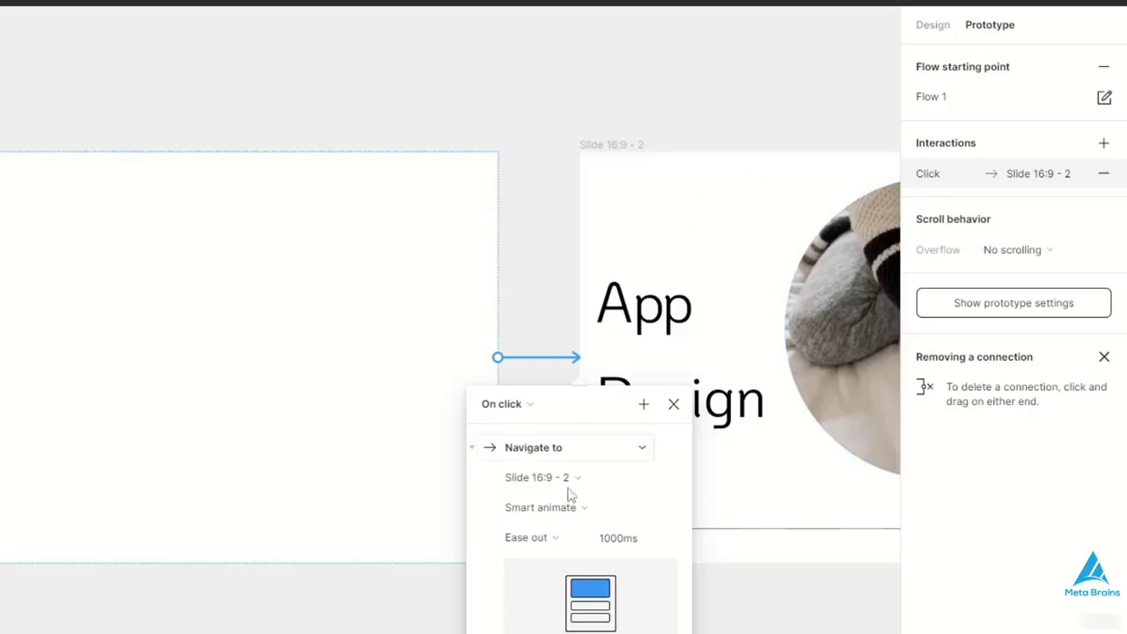
click(640, 514)
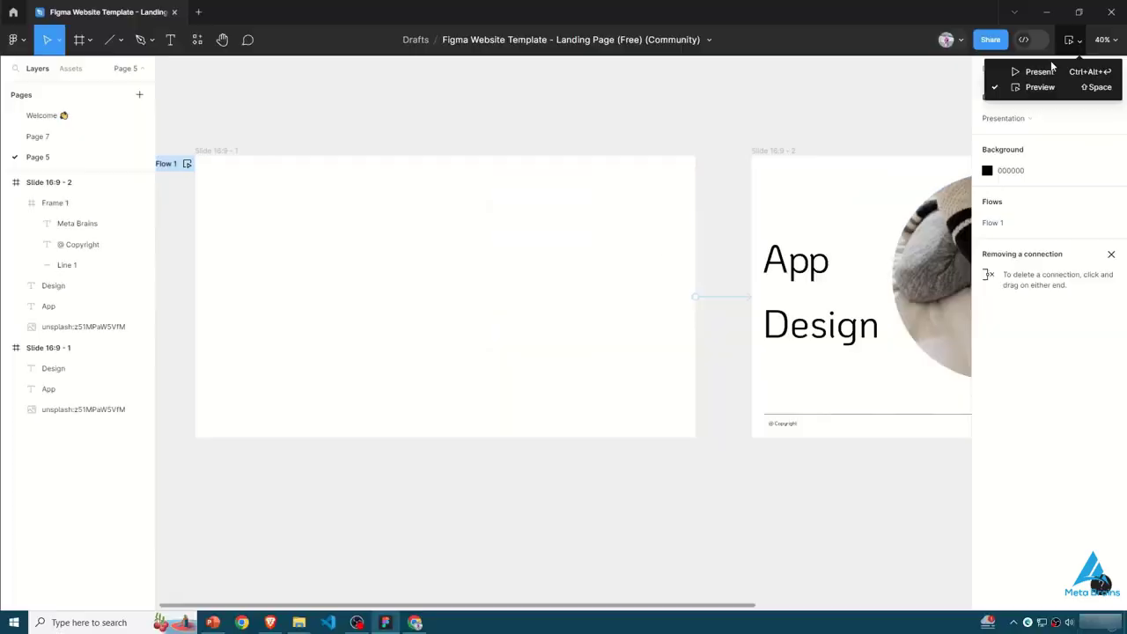
- Present the prototype, play the transition between the two slides forward and back, and return to the design file
click(1048, 71)
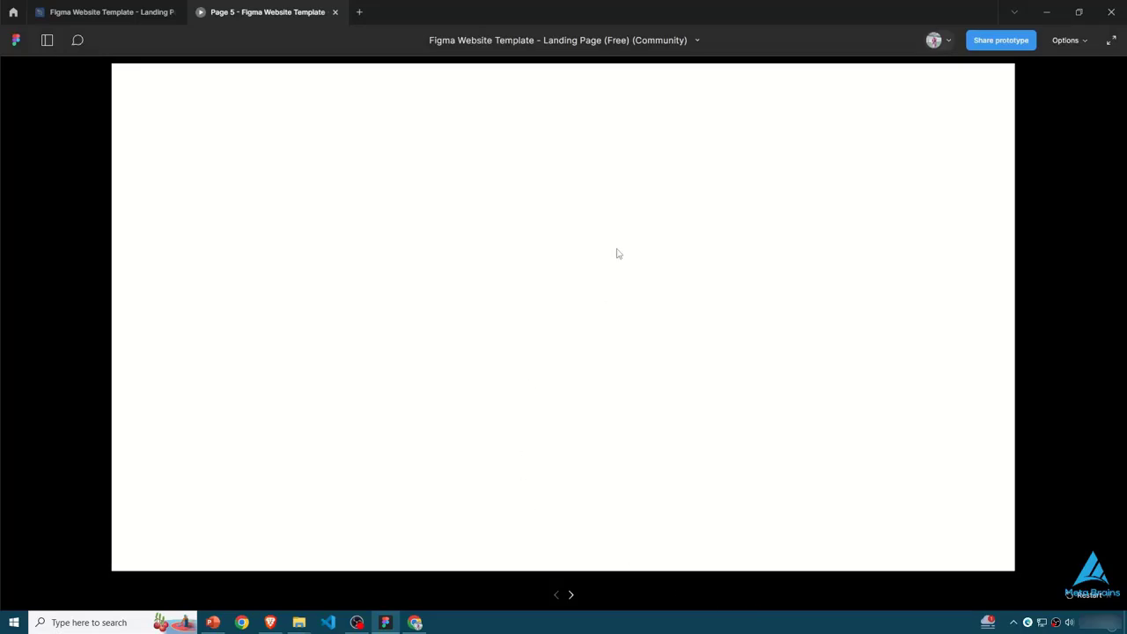
click(570, 595)
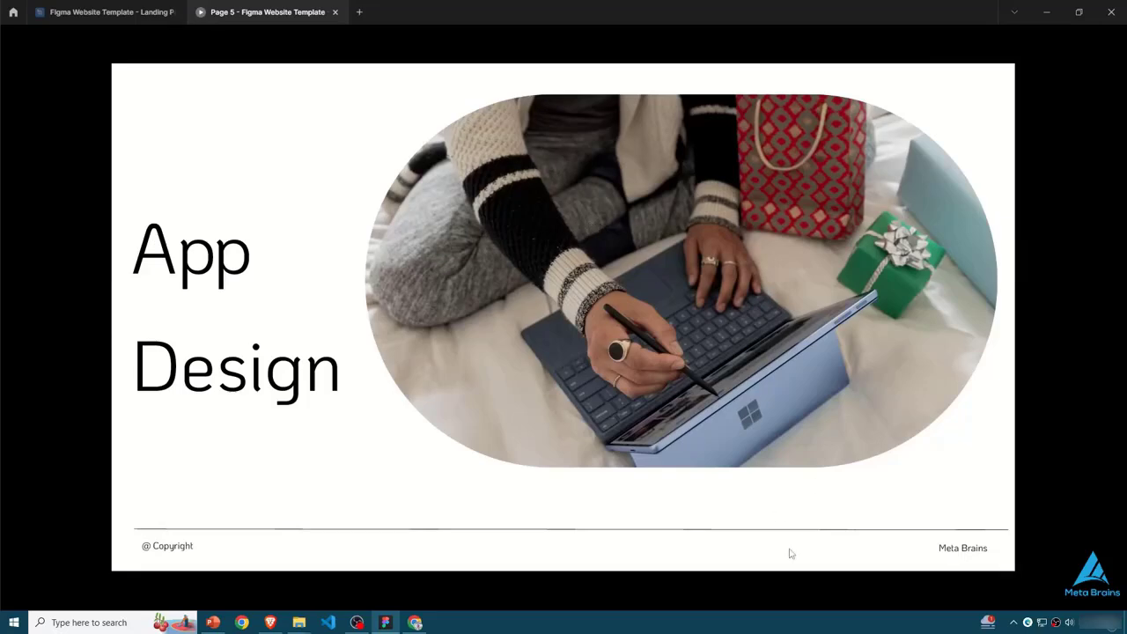
click(556, 596)
click(572, 597)
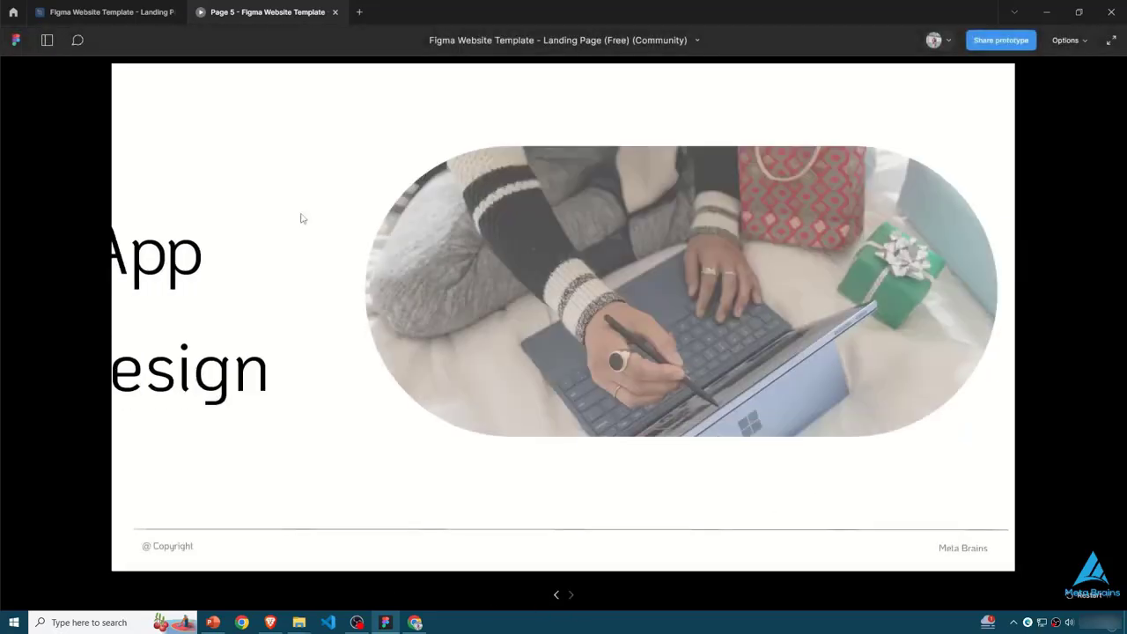
click(141, 12)
- Duplicate the second slide and place the copy farther along the row with a wider gap
drag(544, 604, 936, 600)
mouse_move(501, 605)
mouse_down()
mouse_move(577, 612)
mouse_move(481, 607)
mouse_up()
click(49, 182)
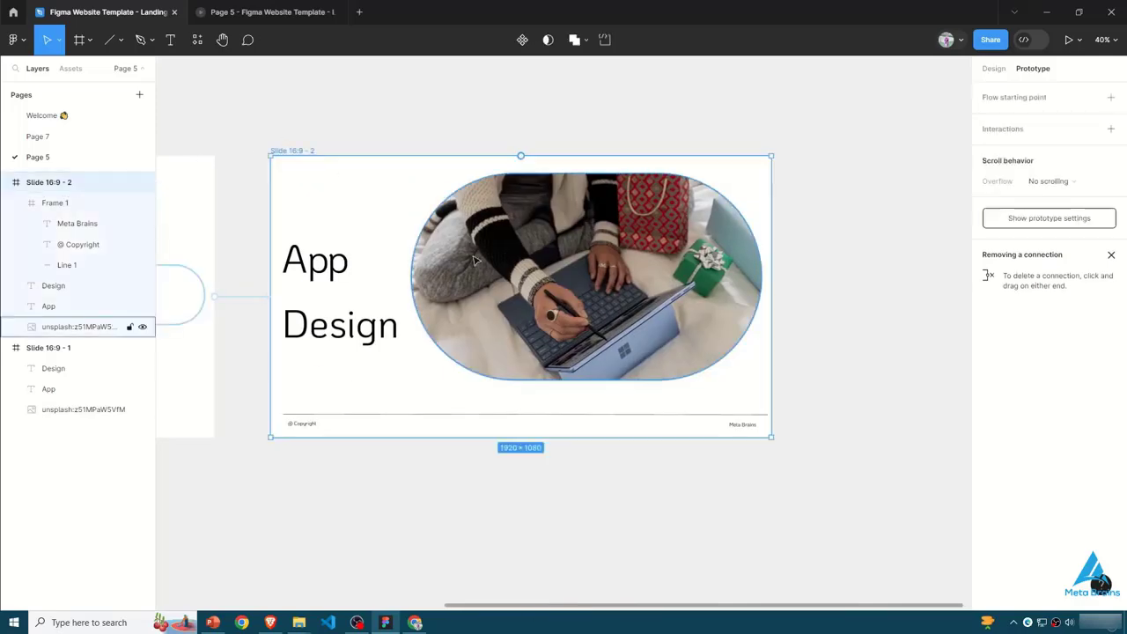
key(ctrl+d)
drag(614, 605, 575, 607)
drag(659, 609, 901, 606)
drag(395, 193, 486, 194)
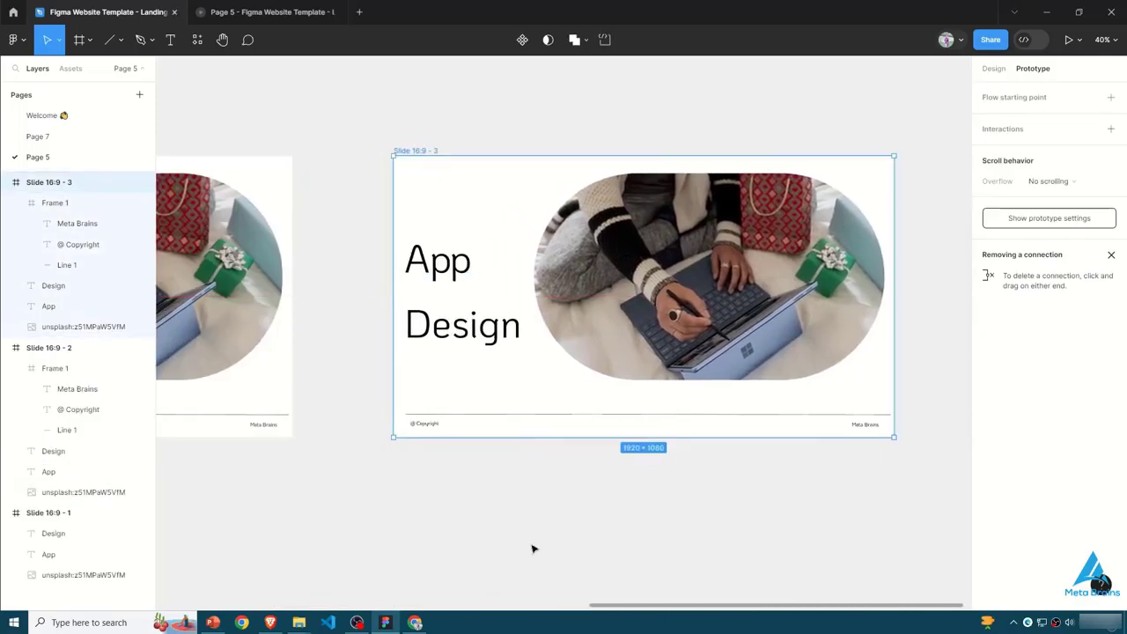
- Move the third slide's "App" text out past its left edge and its "Design" text out past its right edge
click(439, 260)
drag(427, 258, 340, 258)
drag(596, 605, 706, 605)
click(229, 325)
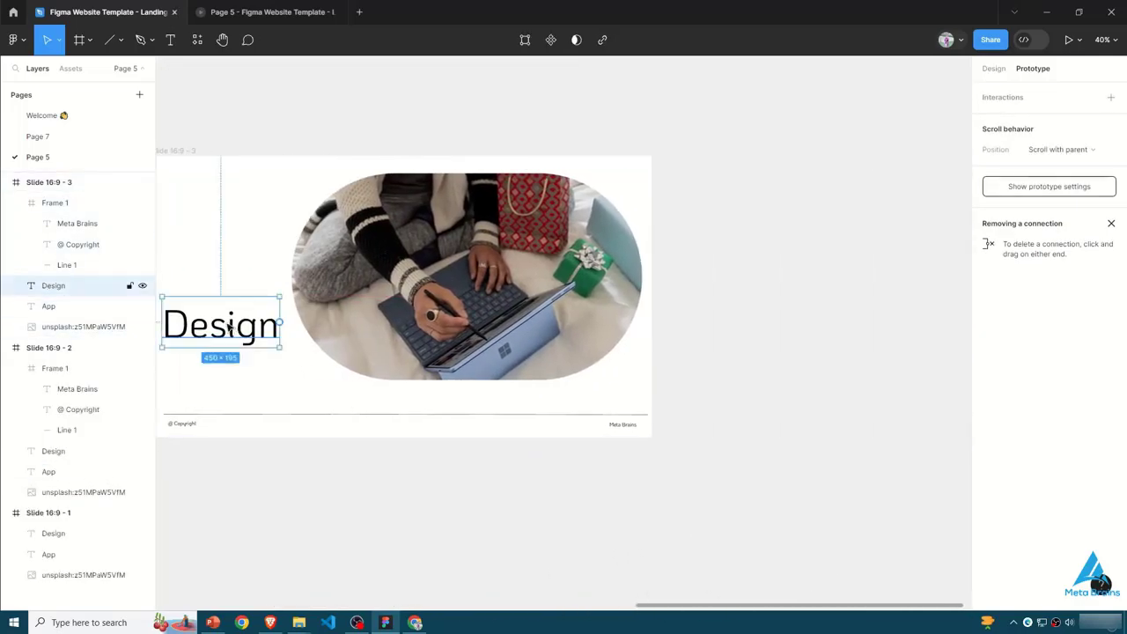
drag(253, 324, 758, 326)
- Shrink the third slide's laptop photo to a small shape and make it invisible
scroll(758, 326, left, 3)
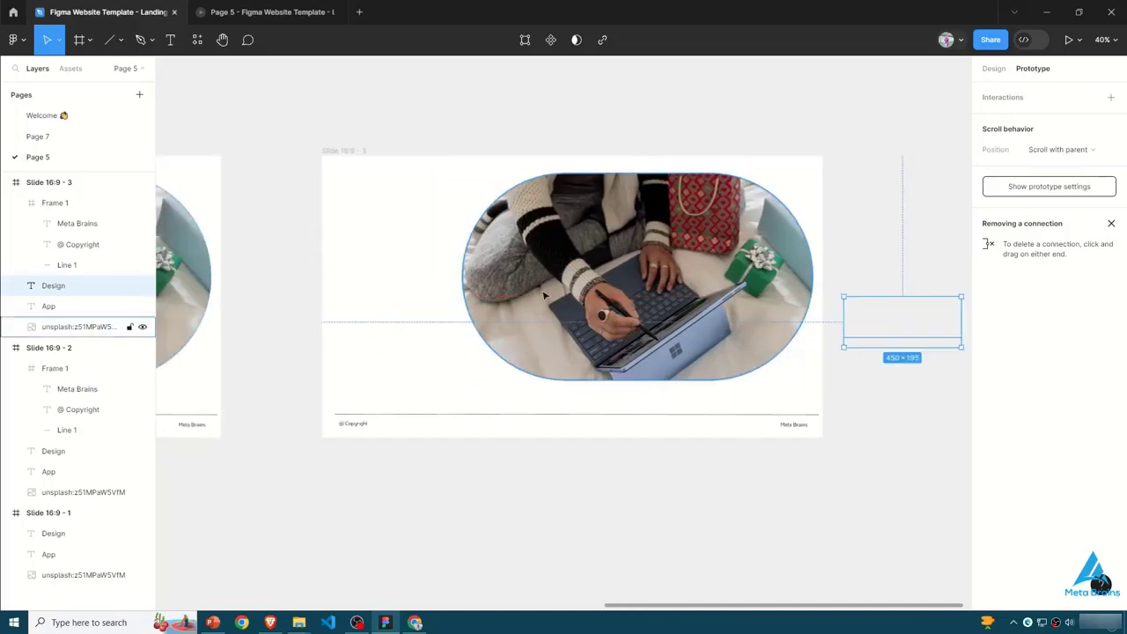
click(753, 183)
drag(464, 382, 710, 277)
drag(806, 227, 731, 243)
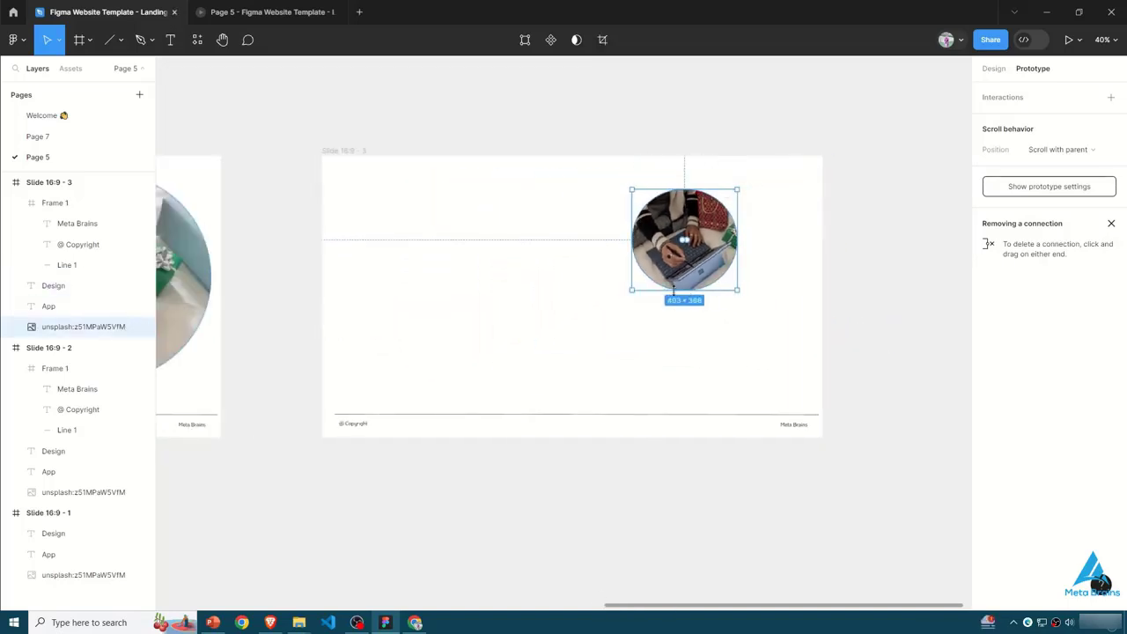
drag(673, 290, 670, 244)
key(Return)
click(273, 284)
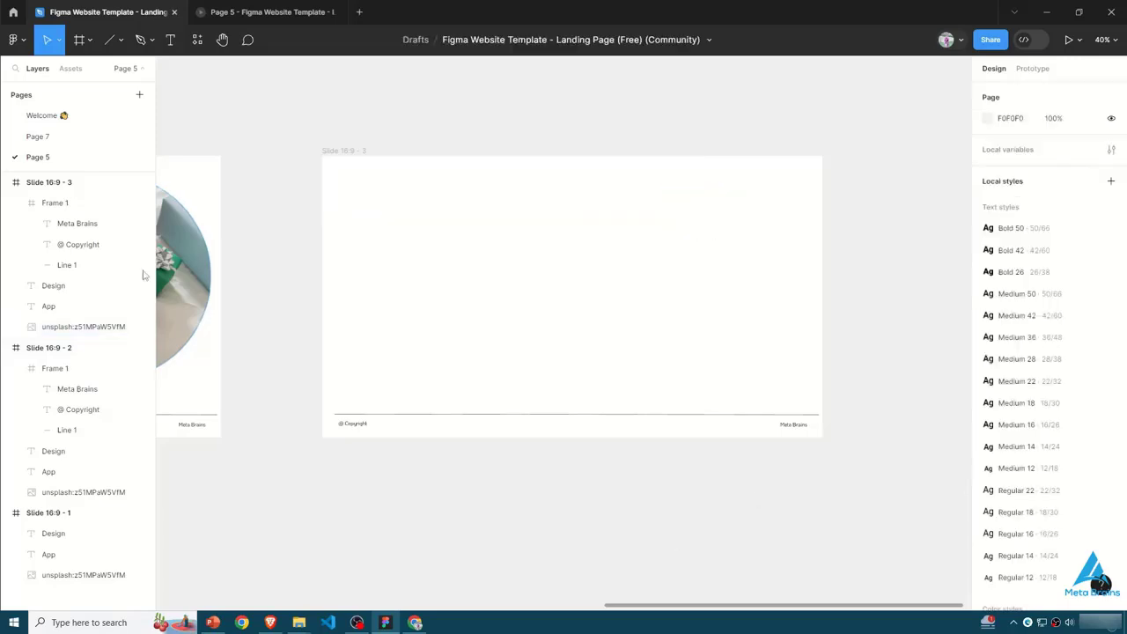
- Select the third slide frame and search the Unsplash plugin for "mobile"
click(72, 223)
click(289, 229)
click(430, 223)
key(shift+i)
key(Escape)
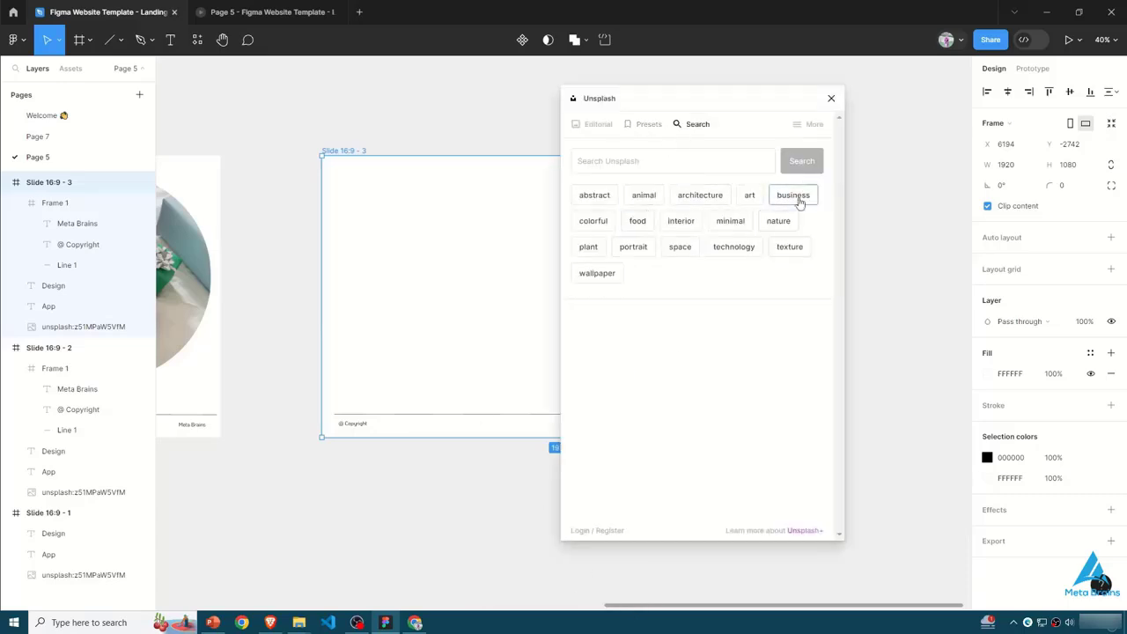
click(686, 159)
text(mobile)
key(Return)
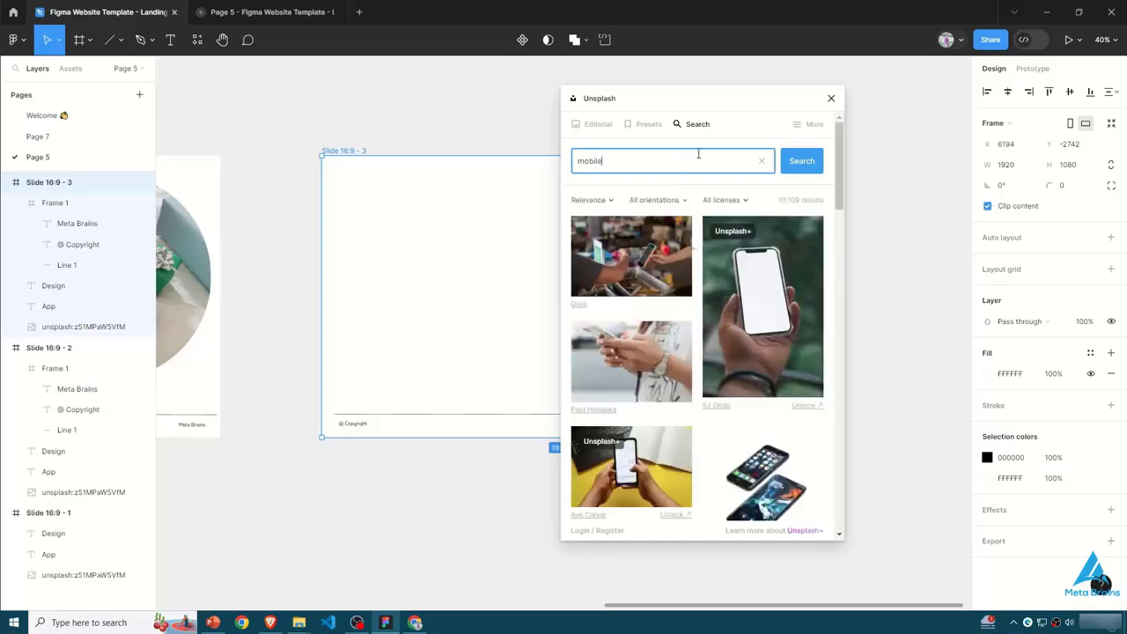
- Insert the Unsplash photo of a phone on a red background, place it over the third slide, and close the plugin
scroll(661, 365, down, 2)
scroll(661, 365, down, 4)
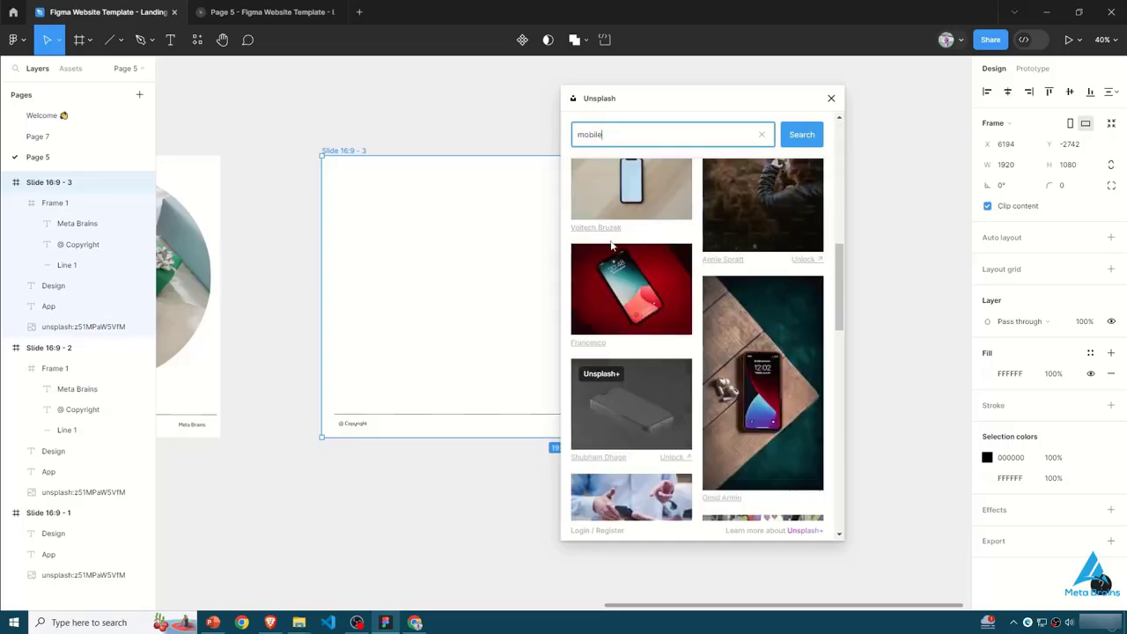
click(430, 508)
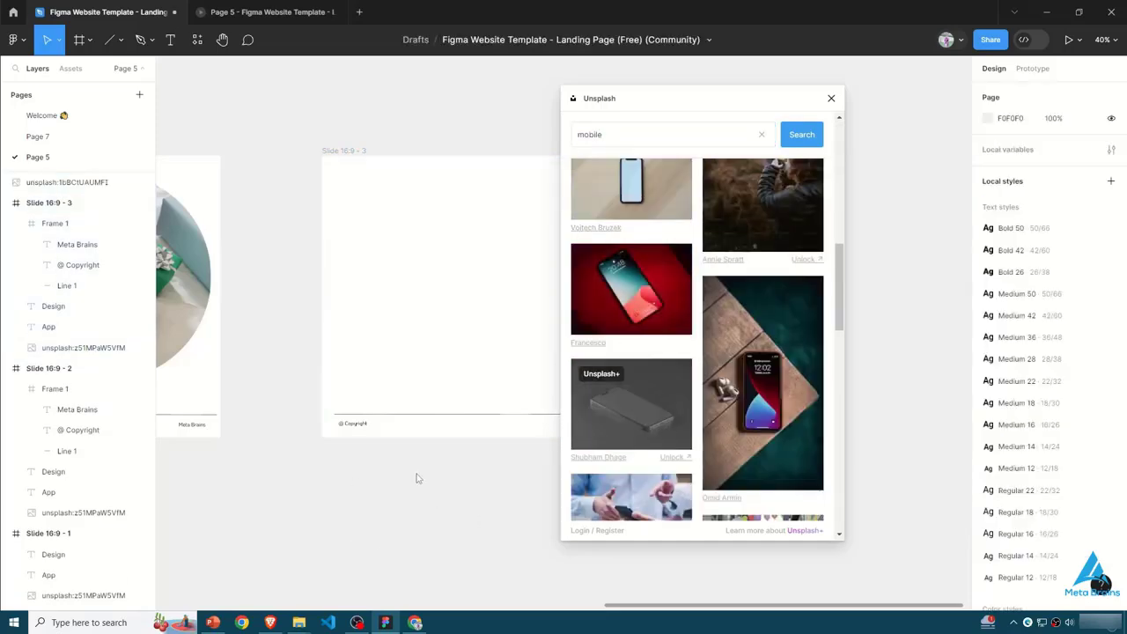
drag(400, 313, 365, 364)
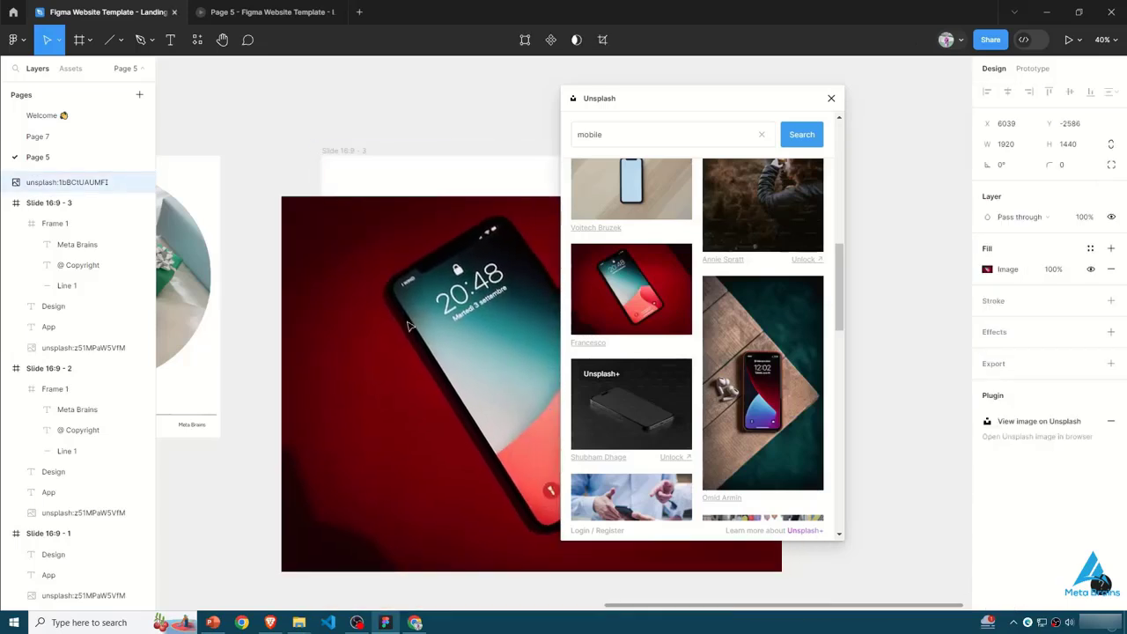
click(830, 98)
- Round the phone photo's corners fully to a radius of 720, scale it down, and position it inside the third slide
drag(773, 206, 342, 244)
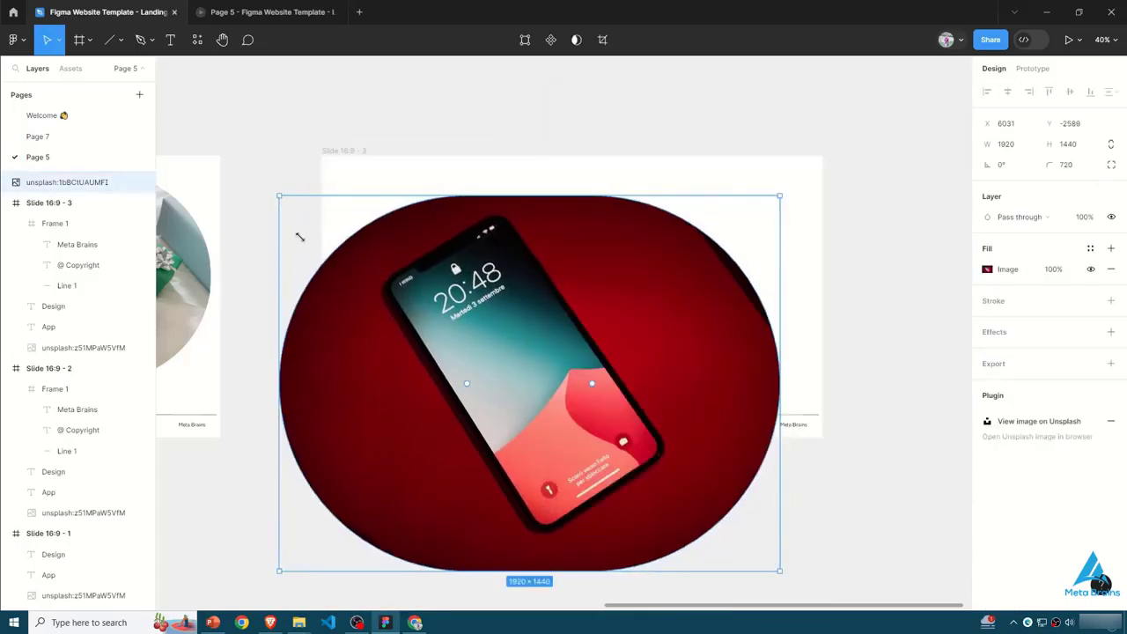
drag(279, 196, 442, 354)
drag(610, 457, 525, 334)
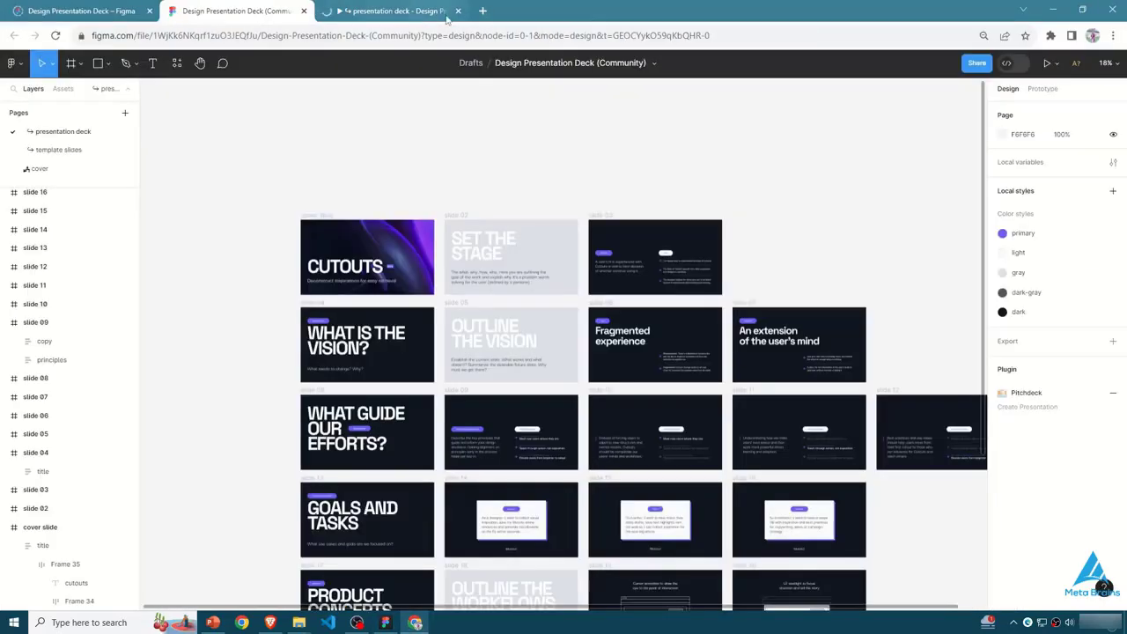
- Switch to Chrome, search the web for "gify" in a new tab, and open a result
key(ctrl+t)
text(gify)
key(Return)
click(173, 253)
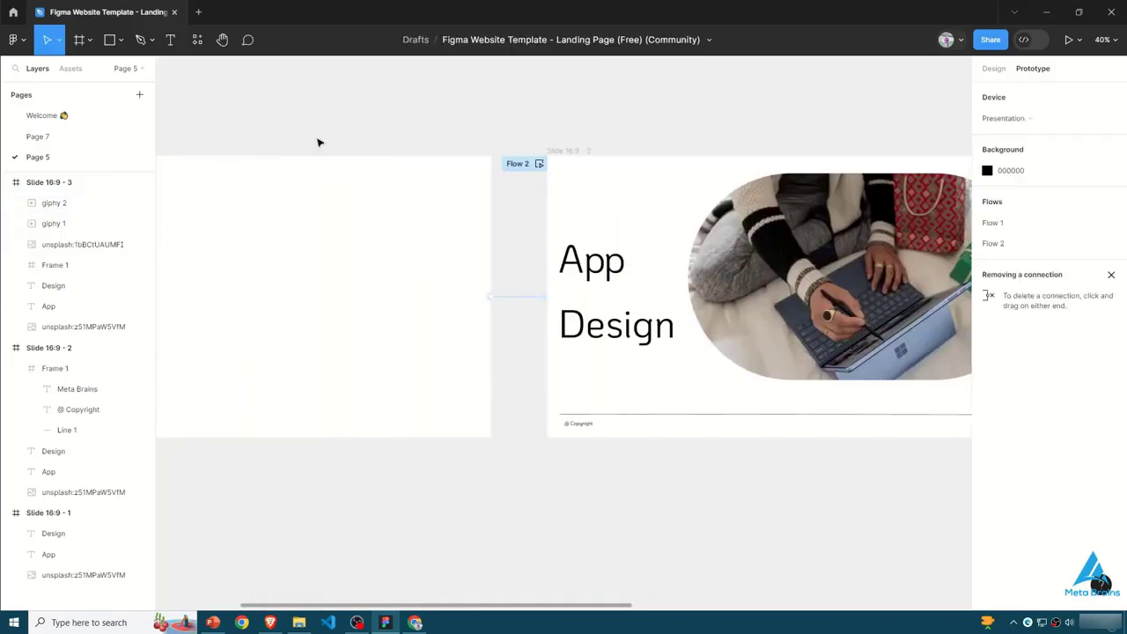
- Remove the second slide's connection to the third slide and its flow starting point
drag(563, 603, 931, 573)
drag(323, 298, 396, 555)
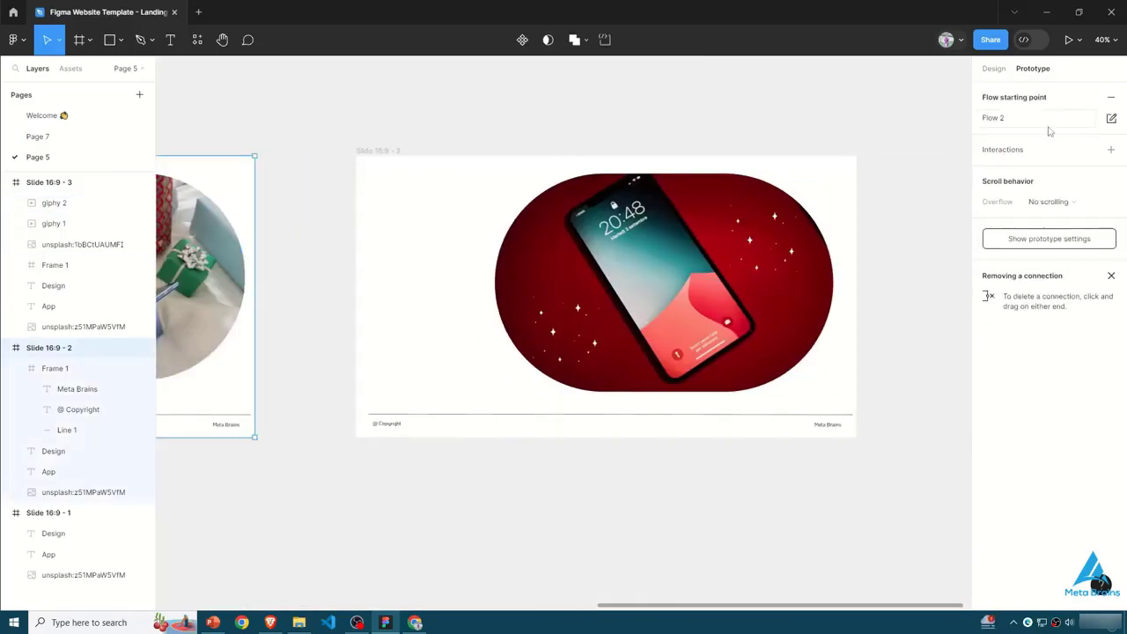
click(1109, 131)
click(1111, 118)
click(958, 121)
click(1111, 99)
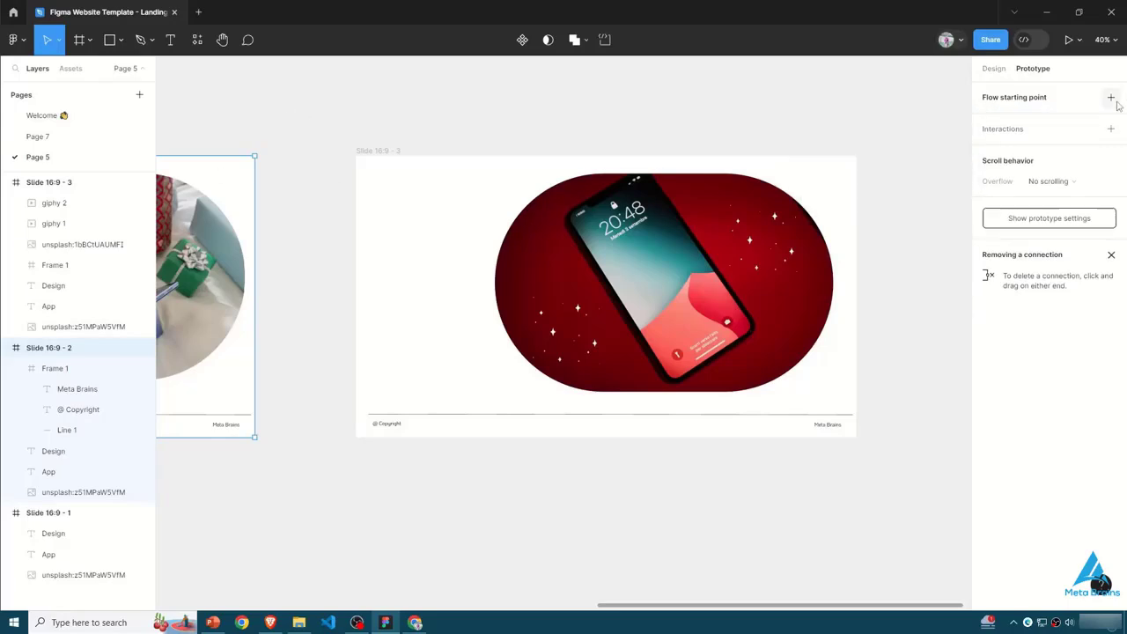
- Make the second slide a flow starting point and connect it to the third slide on click with Smart animate, Ease out, 1000 ms
click(1112, 98)
drag(255, 296, 359, 299)
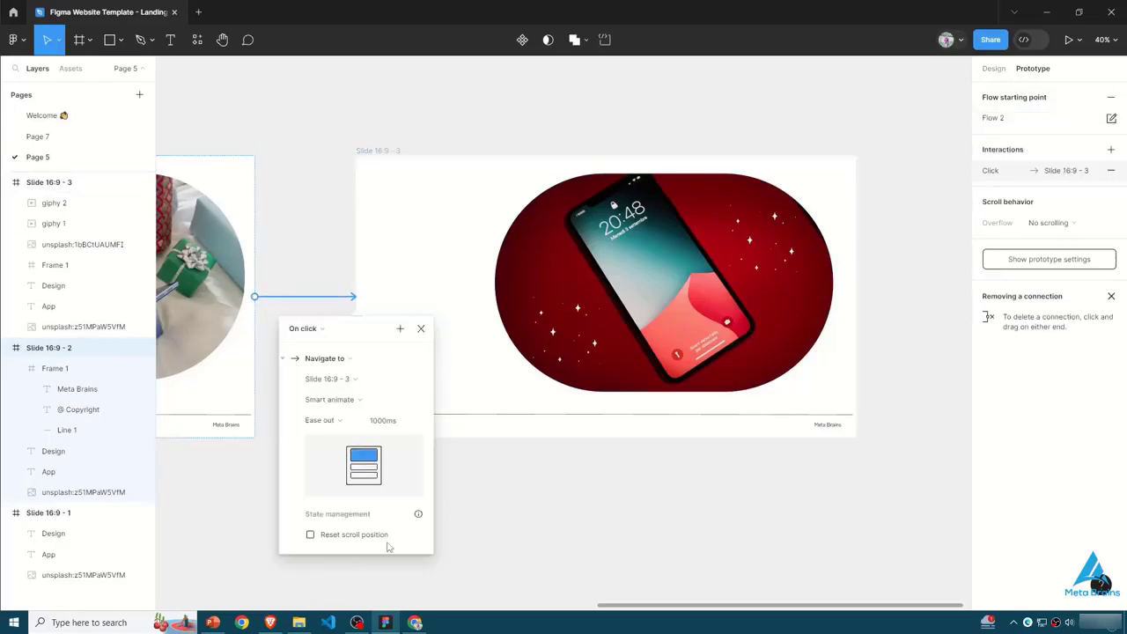
click(422, 329)
- Present the prototype from the first slide, play through all three slides, and close the presentation
scroll(478, 578, left, 12)
click(478, 578)
click(252, 149)
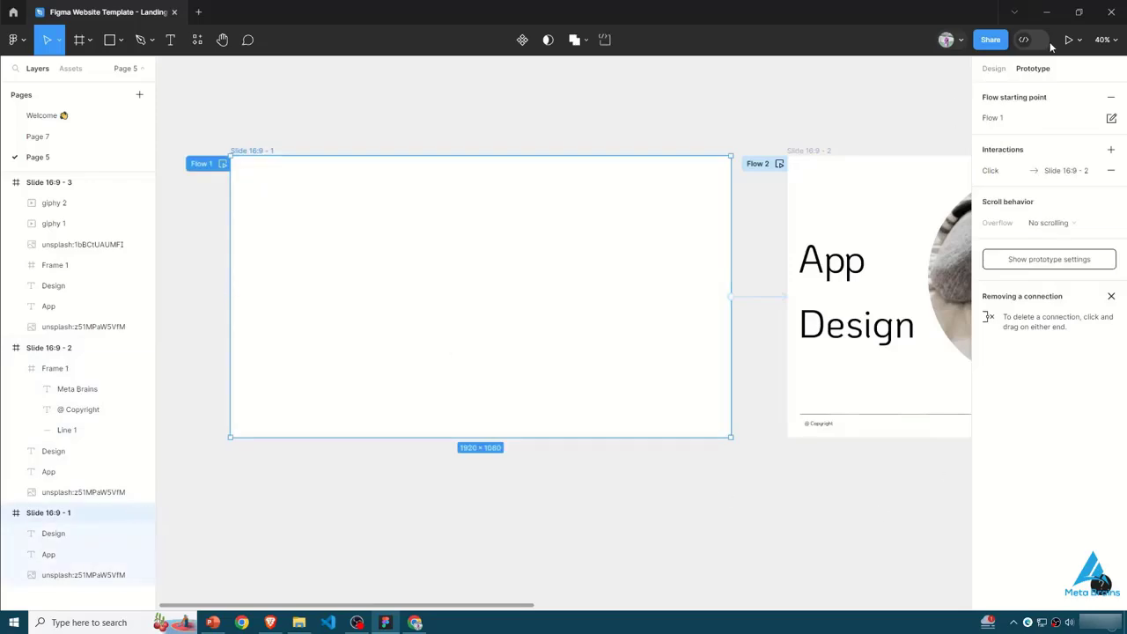
click(1067, 41)
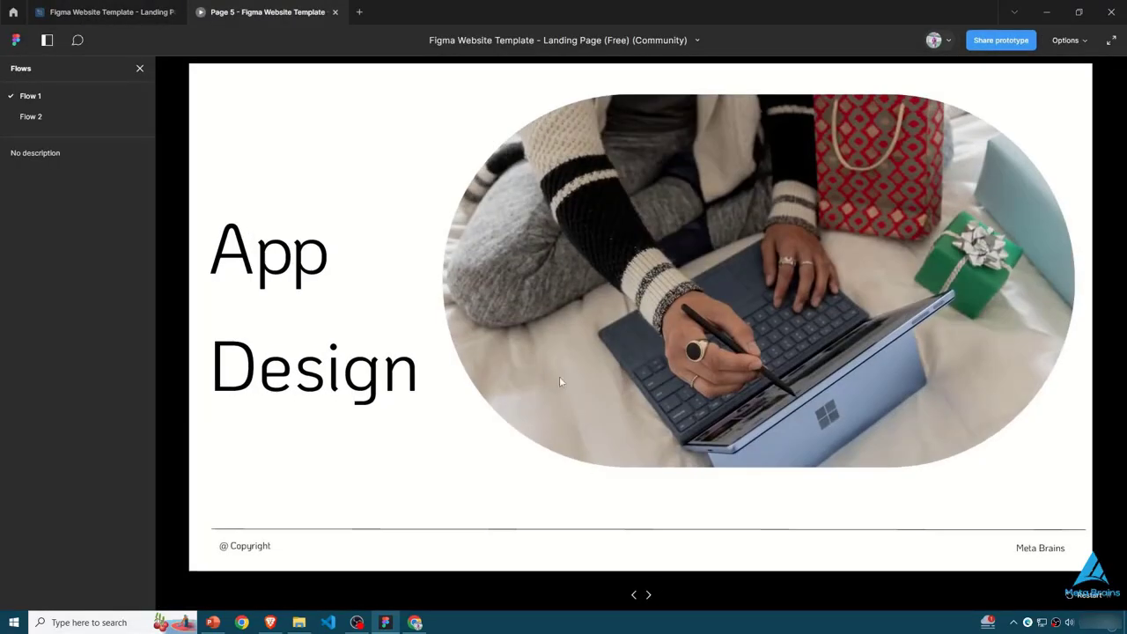
click(635, 600)
click(650, 598)
click(650, 599)
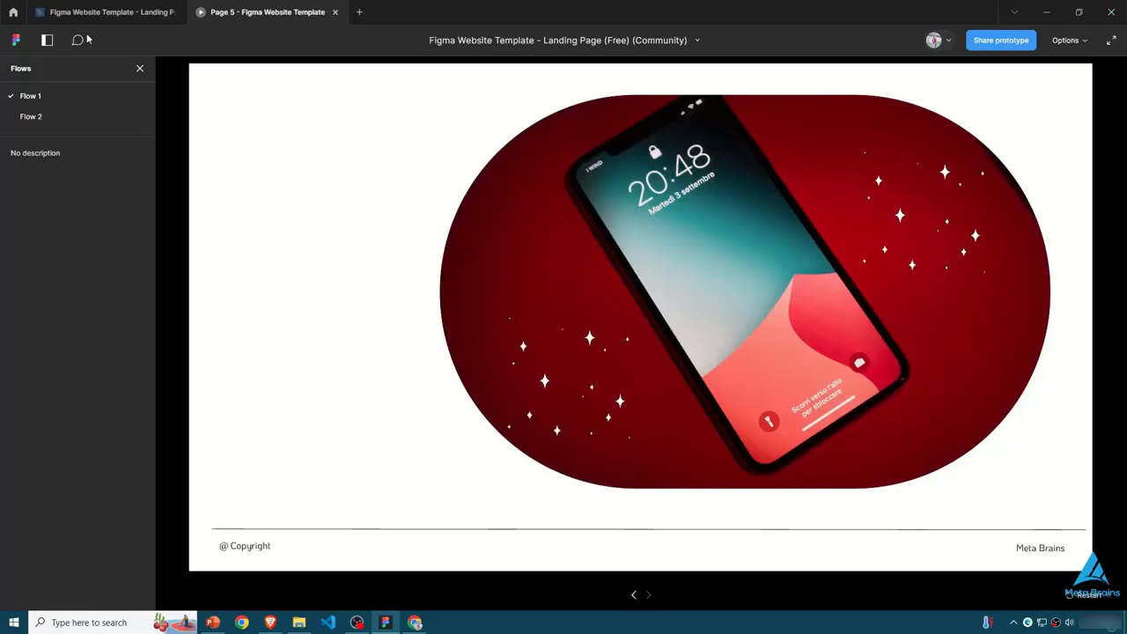
click(139, 68)
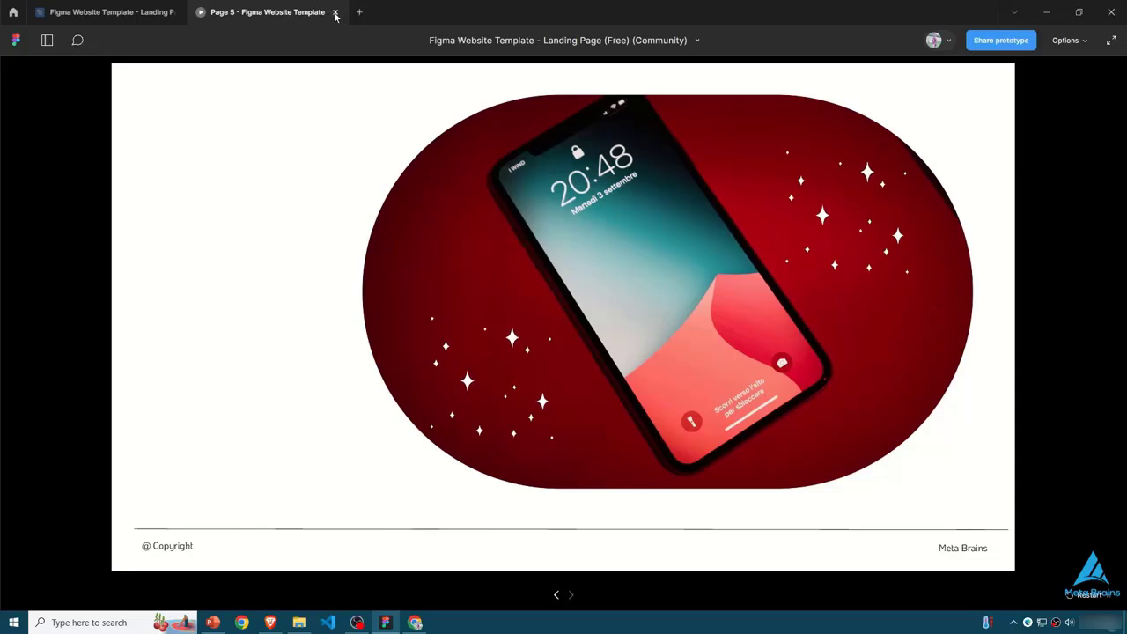
click(334, 11)
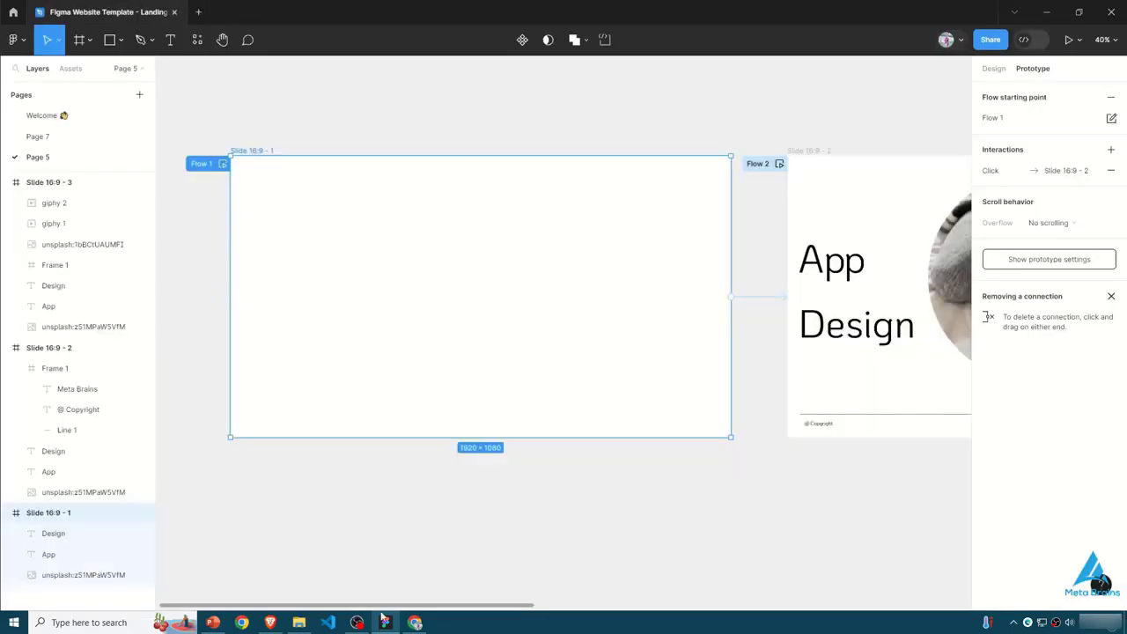
scroll(541, 596, right, 5)
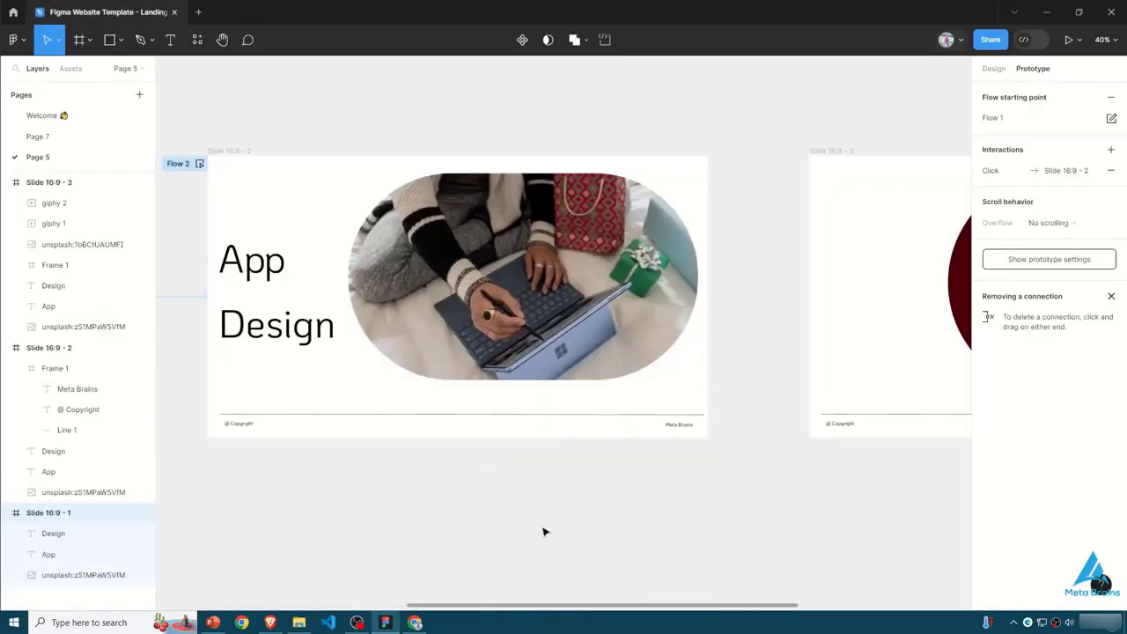
click(546, 531)
scroll(640, 606, right, 5)
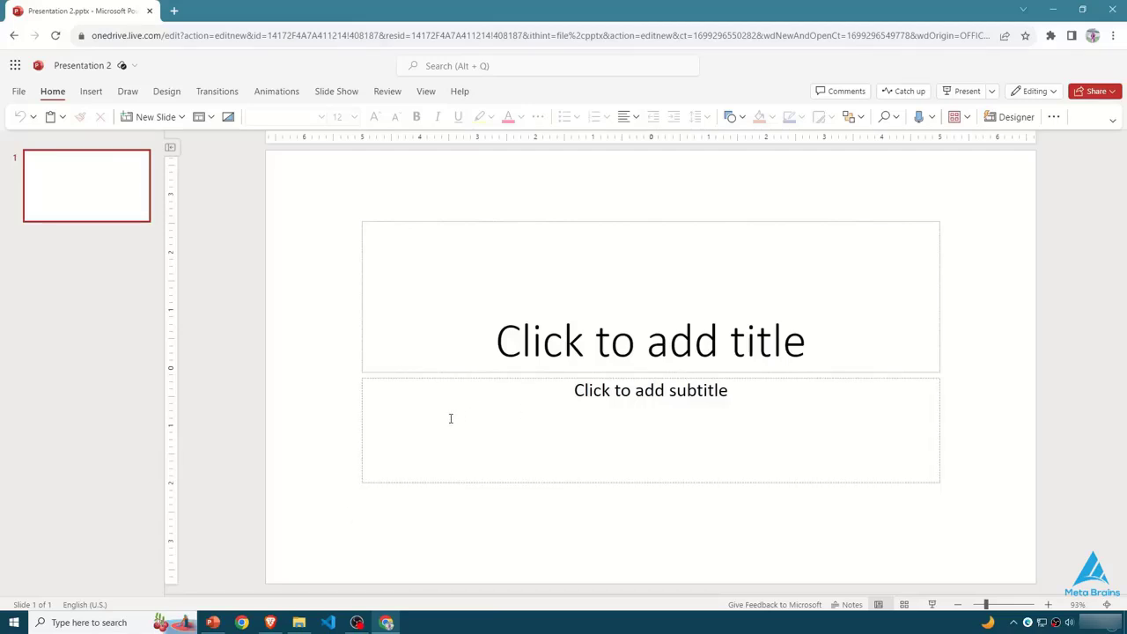
click(410, 443)
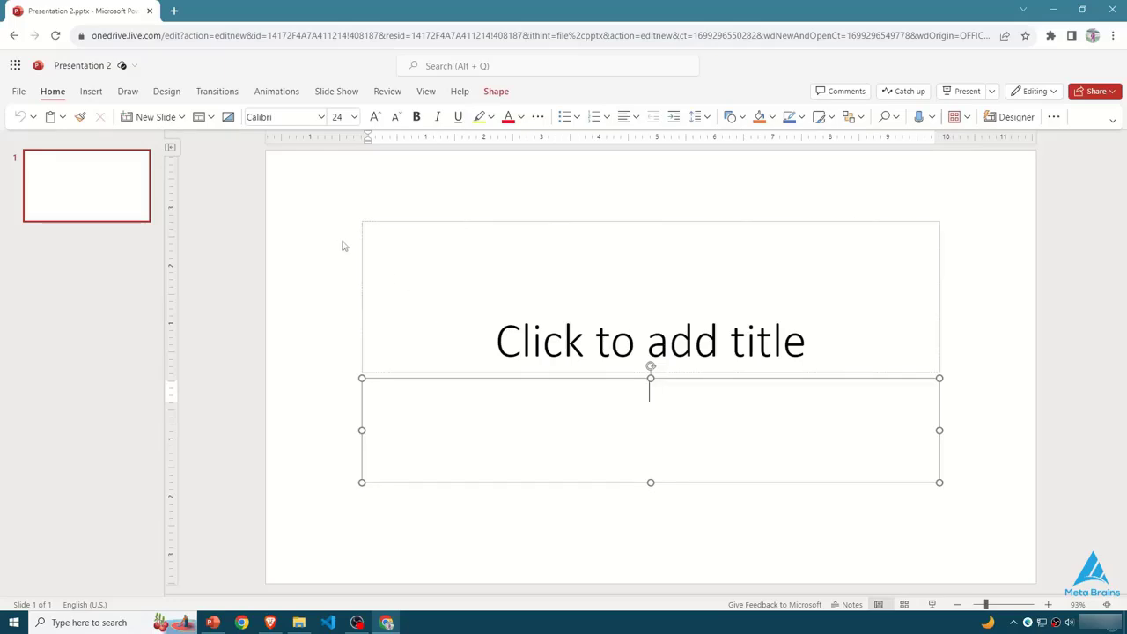
click(751, 357)
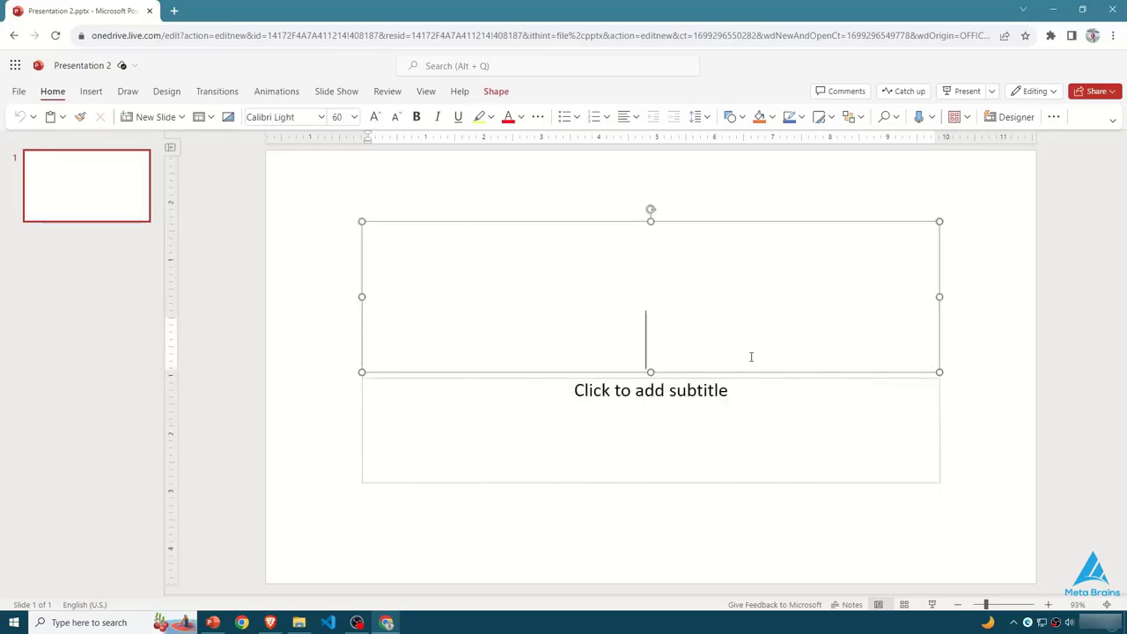
click(670, 425)
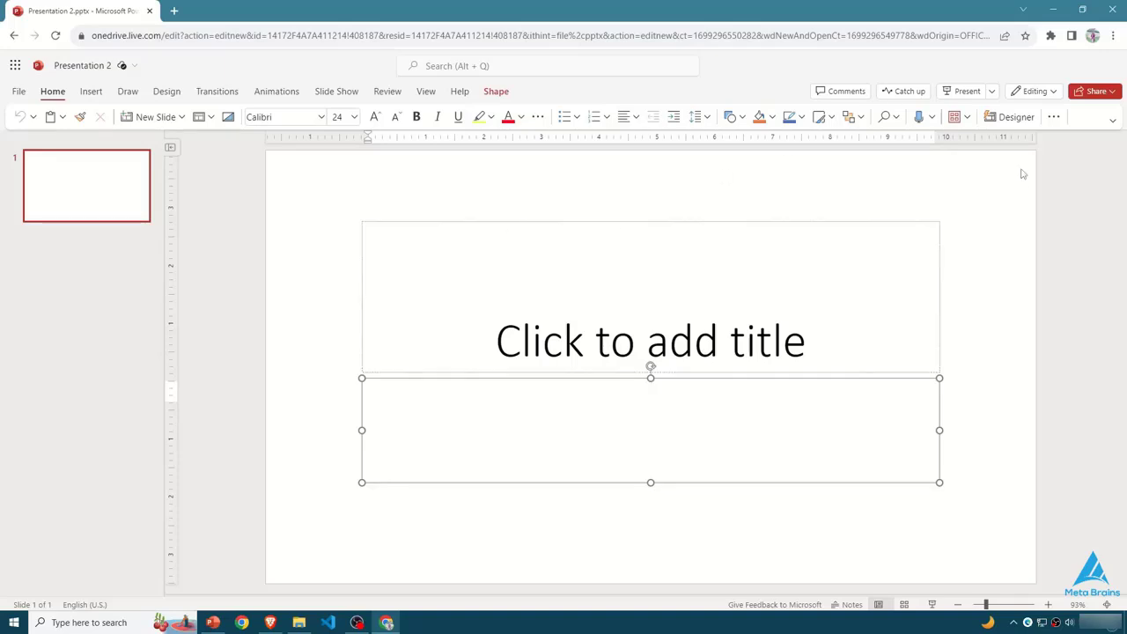
click(842, 338)
click(725, 429)
click(1053, 118)
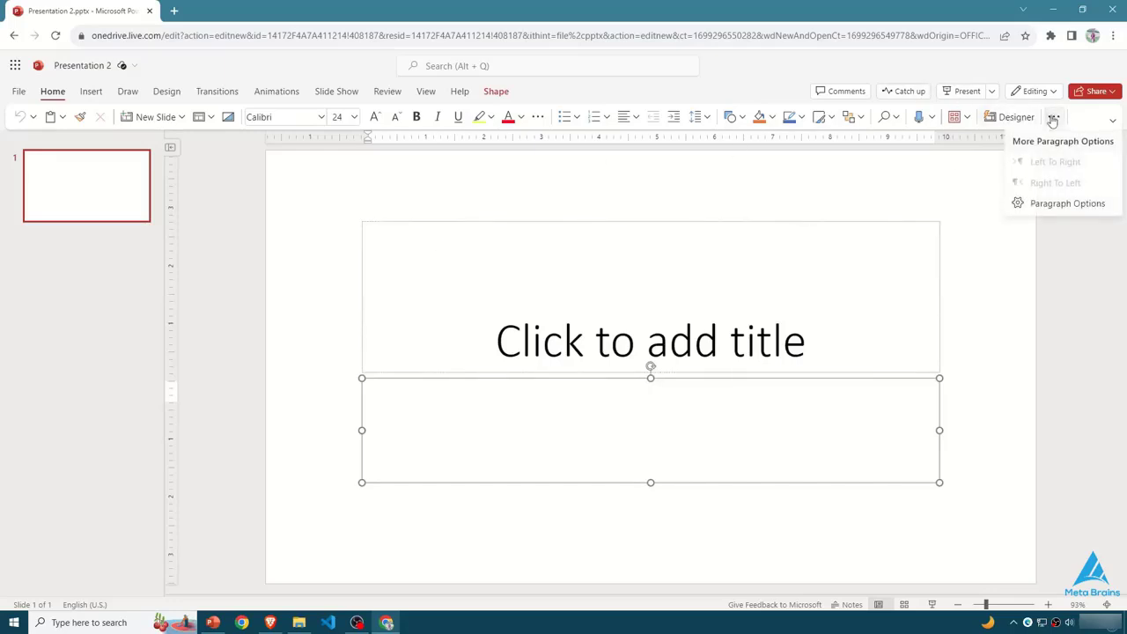
click(972, 215)
click(800, 351)
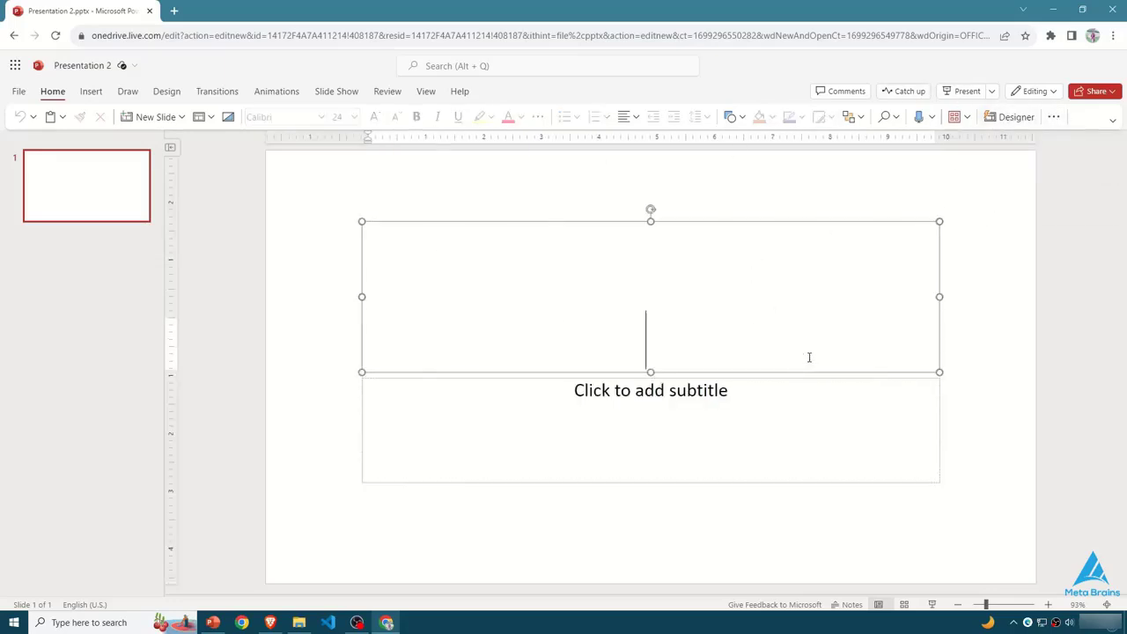
click(678, 379)
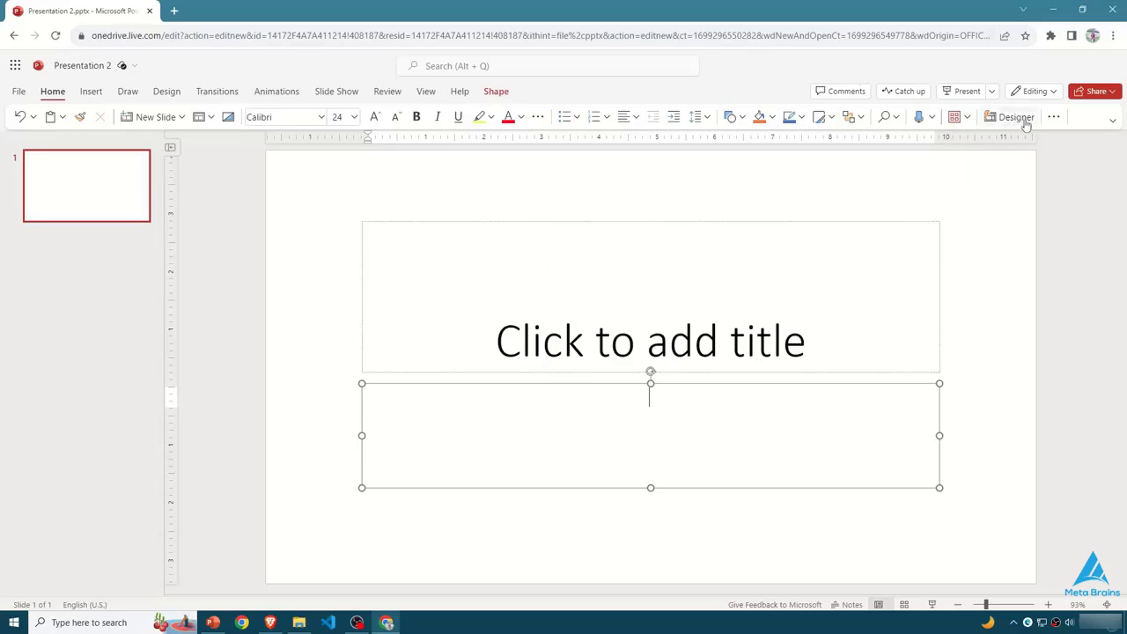
- Search the web for "tome" in a new tab, open the Tome website and start trying it
key(ctrl+t)
text(tome)
key(Return)
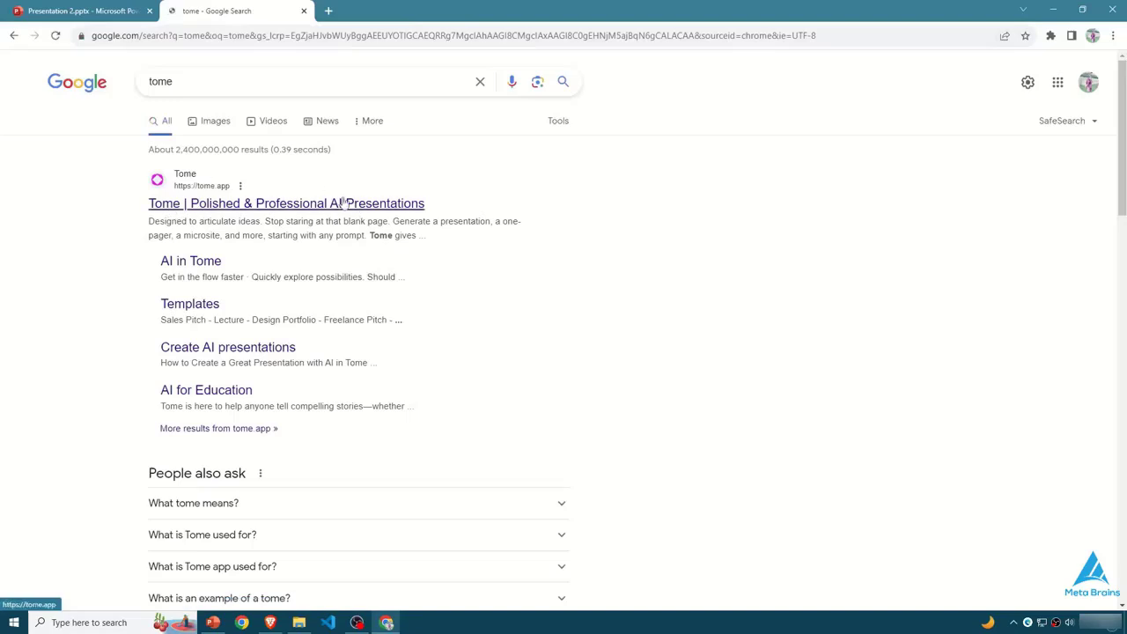
click(312, 204)
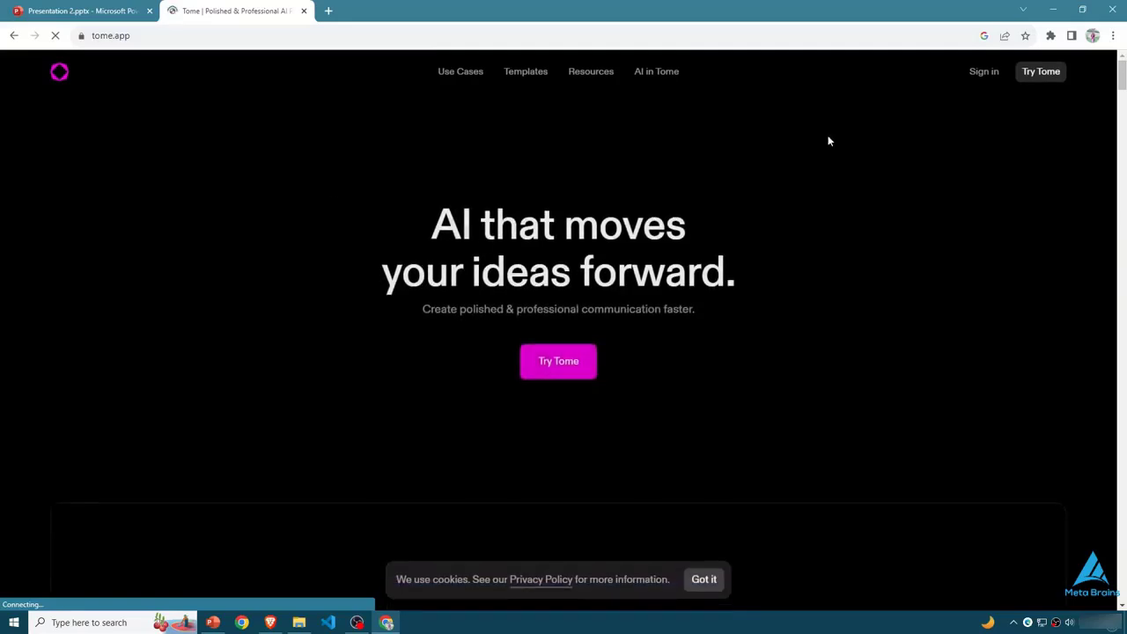
click(555, 367)
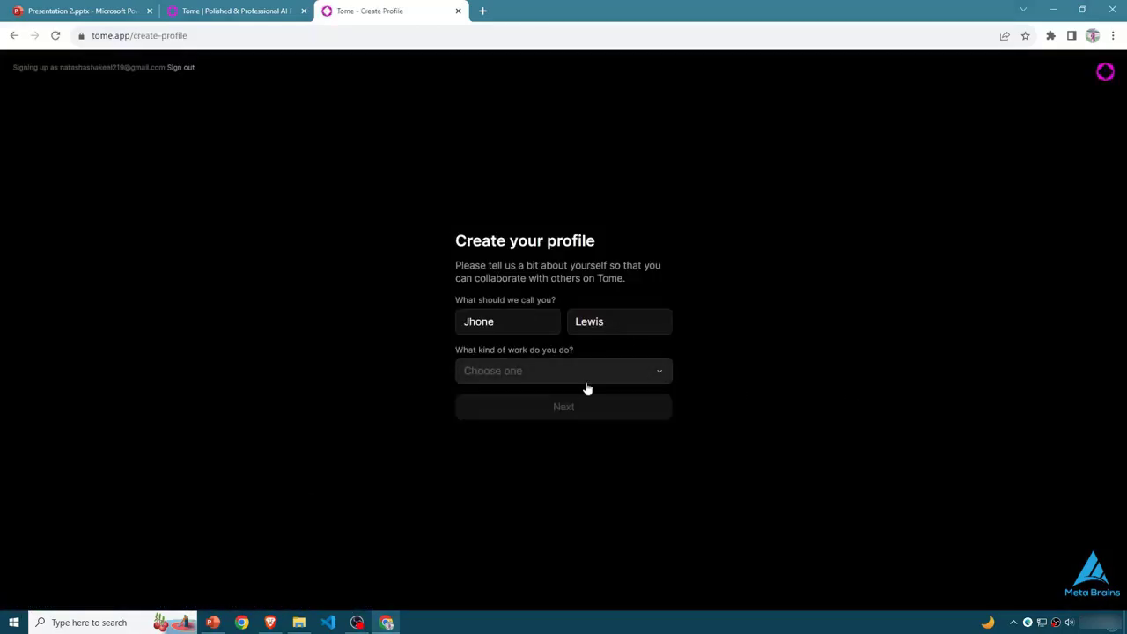
- Create the Tome profile with a first and last name and Design as the kind of work
click(583, 377)
click(537, 131)
click(578, 404)
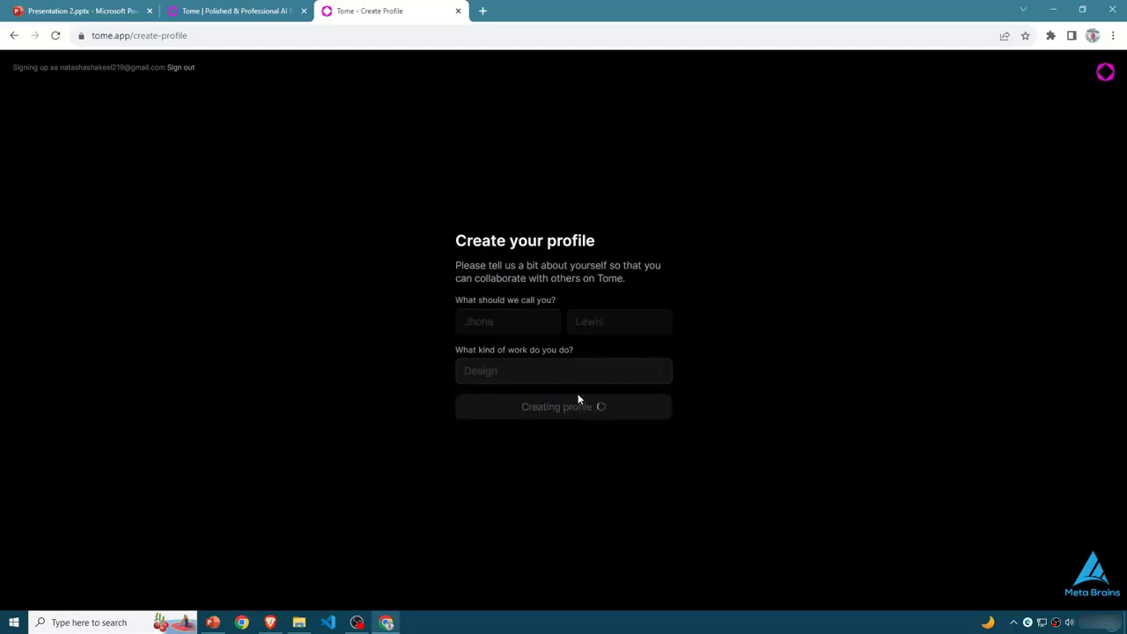
- Fill in the work details with role Team member, company size 1-50 and website Metabrains.org, and submit them
click(523, 297)
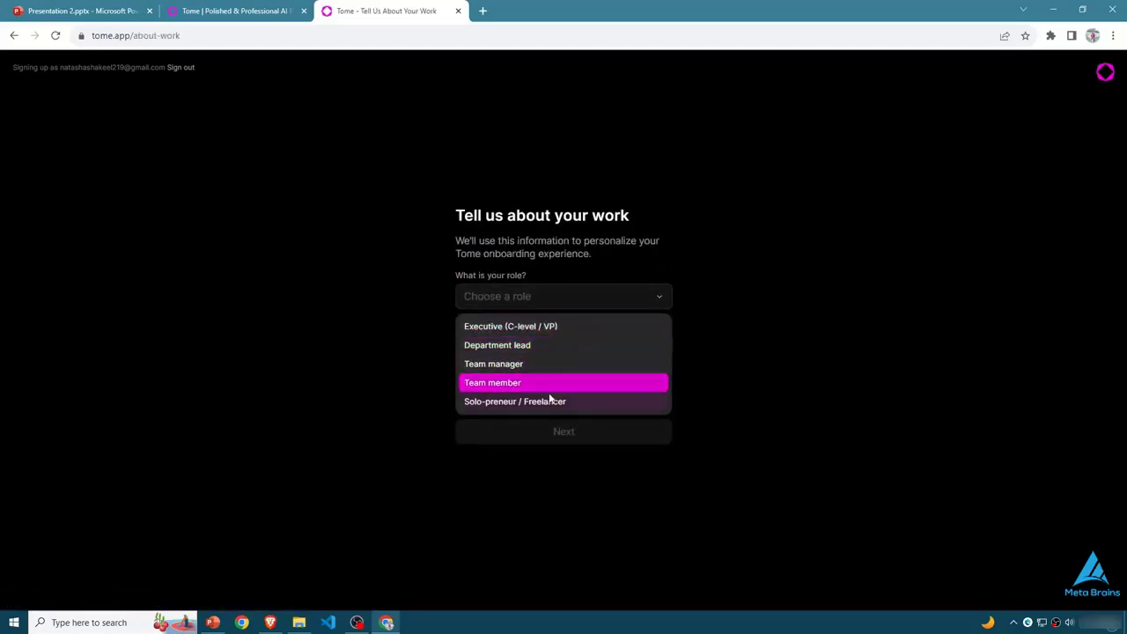
click(502, 383)
click(525, 351)
click(503, 377)
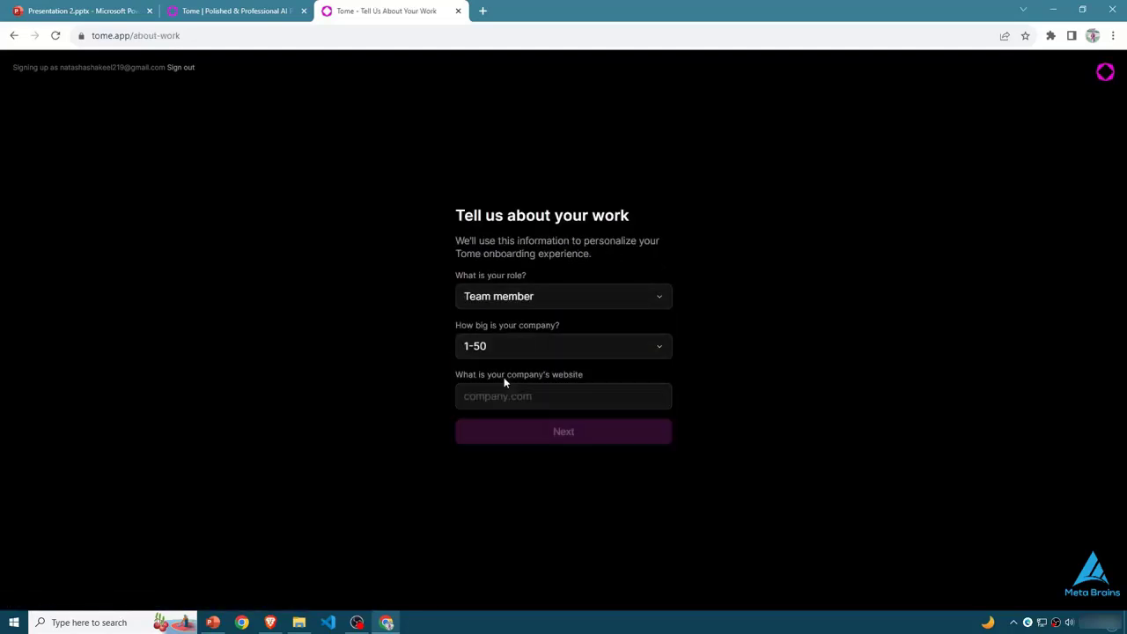
click(574, 398)
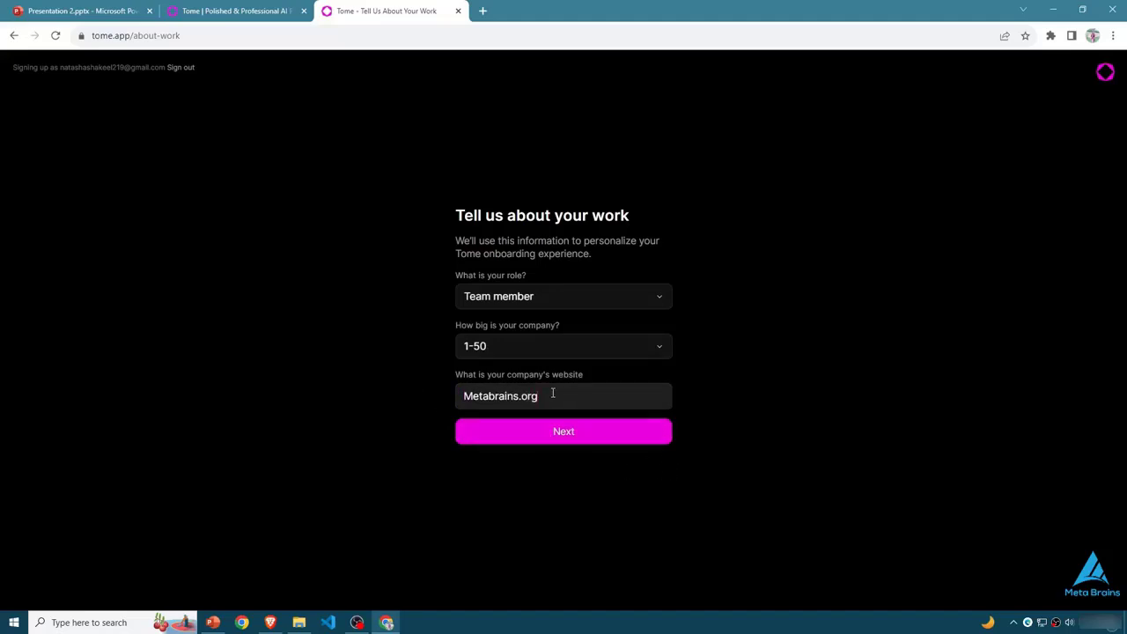
click(611, 432)
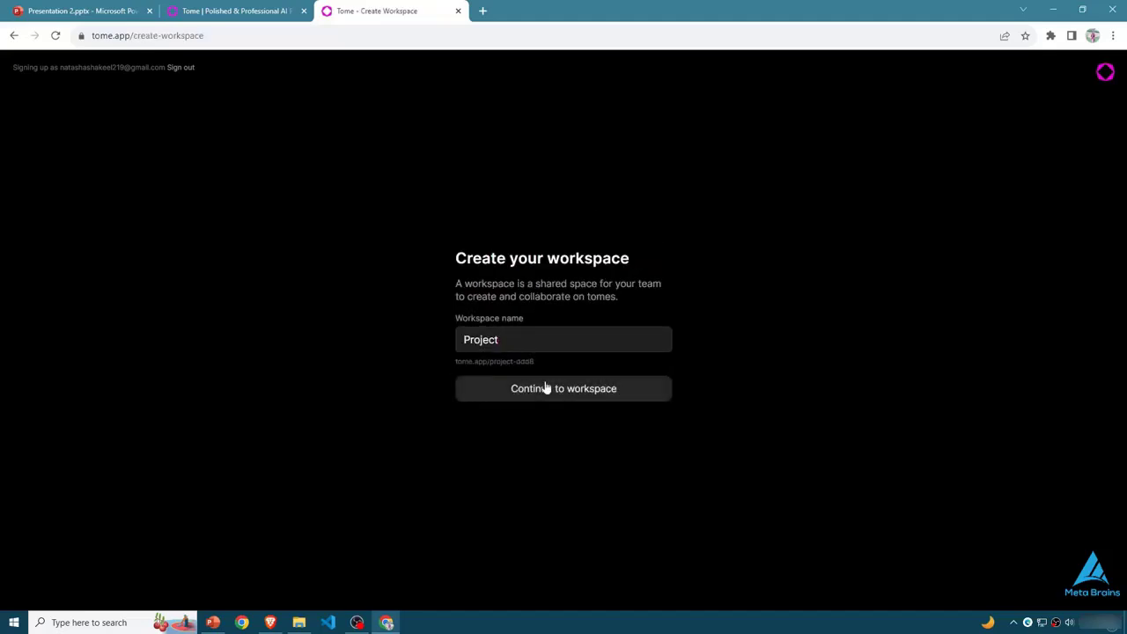
- Create a workspace named Project and continue with the free Basic plan
click(545, 388)
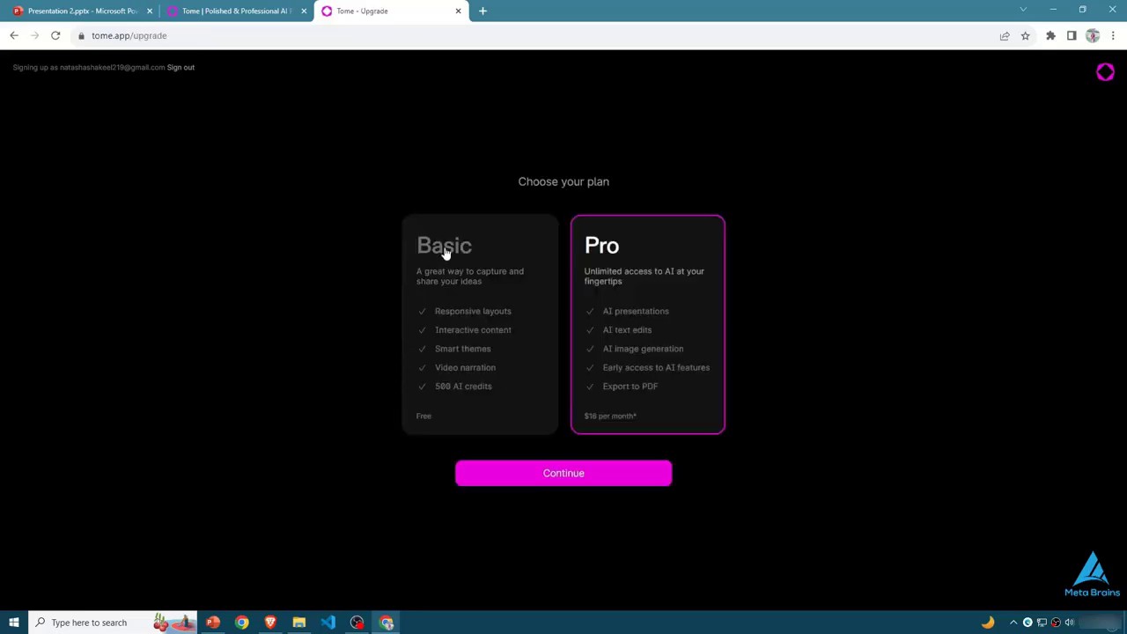
click(546, 274)
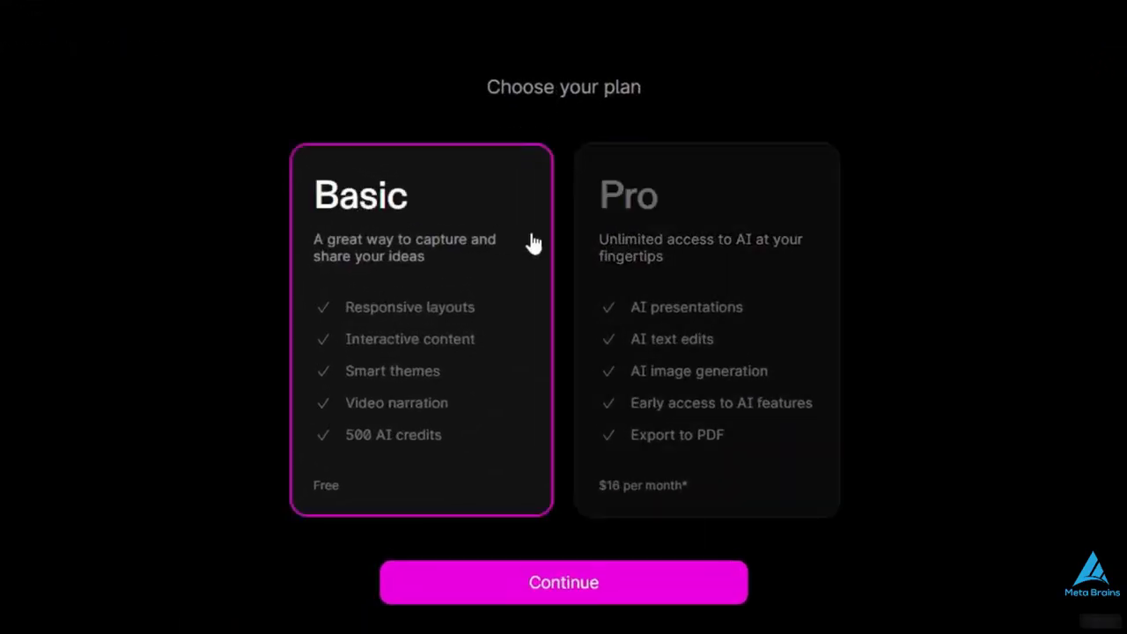
click(709, 195)
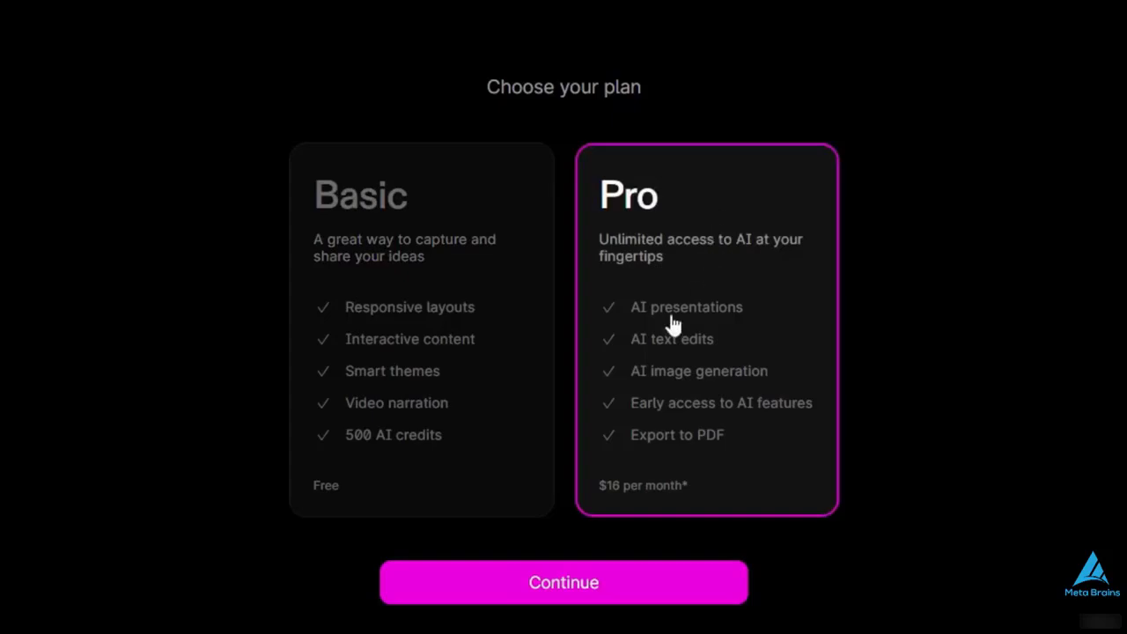
click(420, 251)
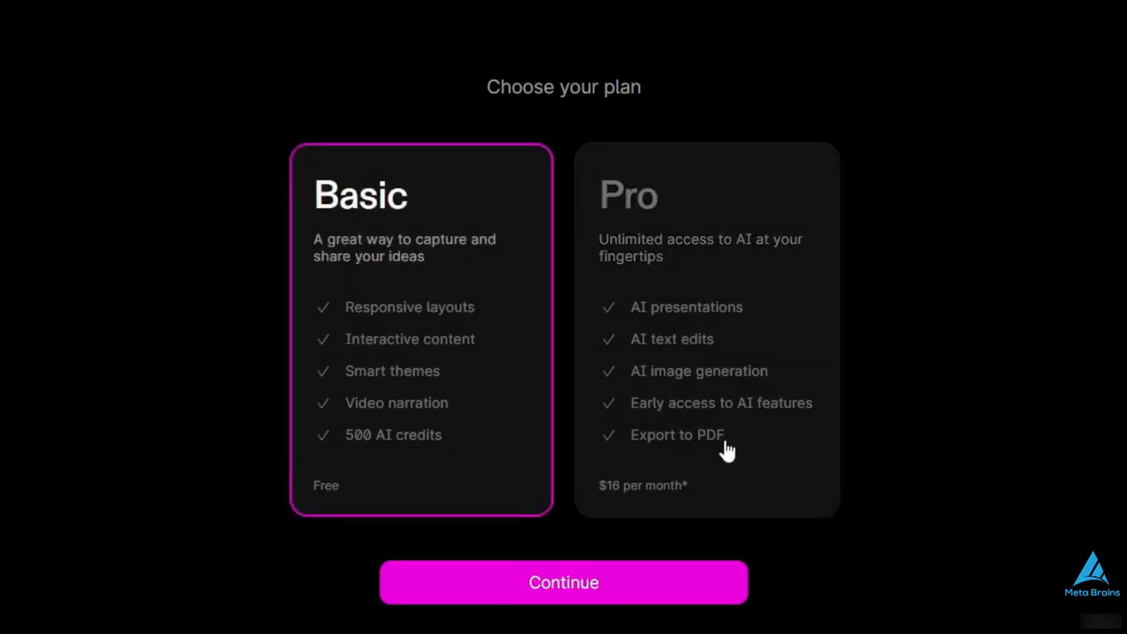
click(727, 445)
click(337, 488)
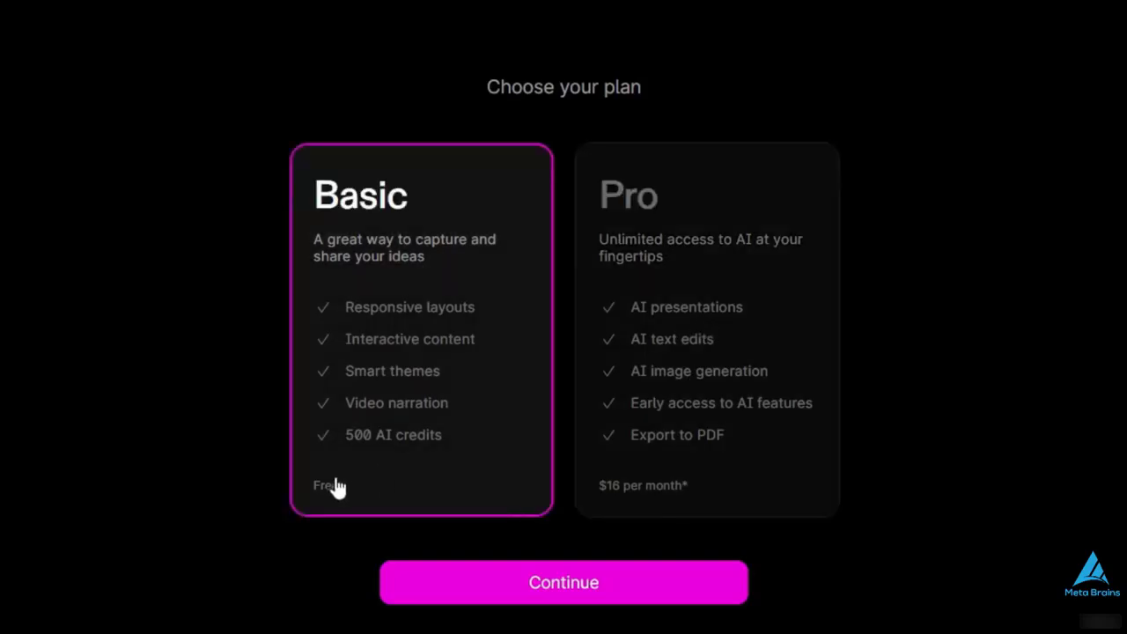
click(439, 583)
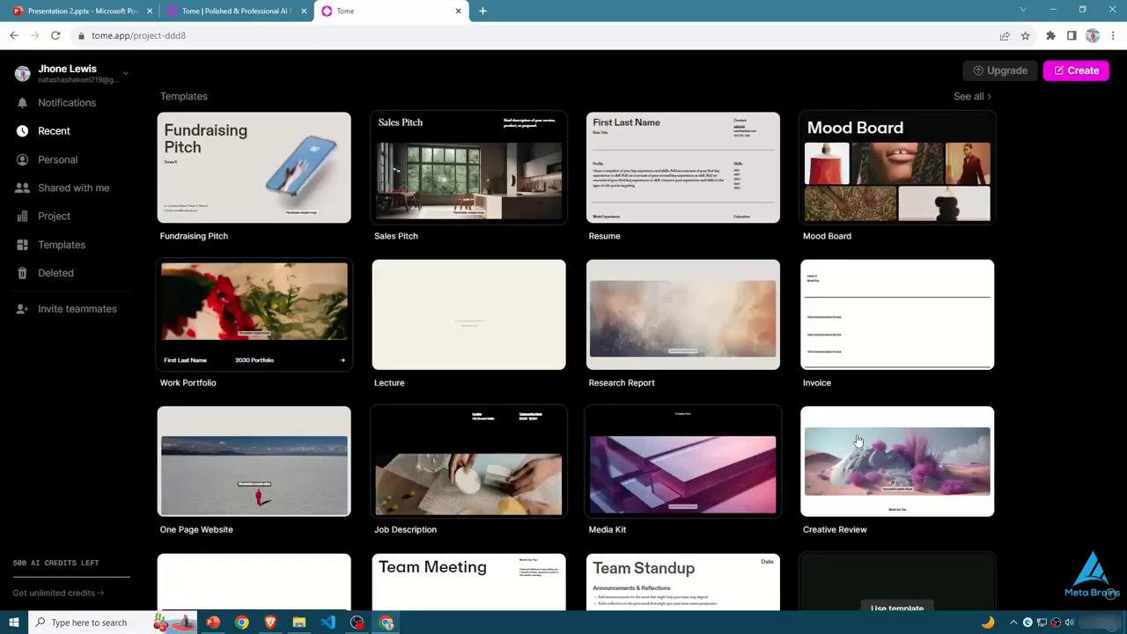
- Create a new tome from the workspace and choose to create it with AI
scroll(528, 290, down, 3)
scroll(679, 164, up, 3)
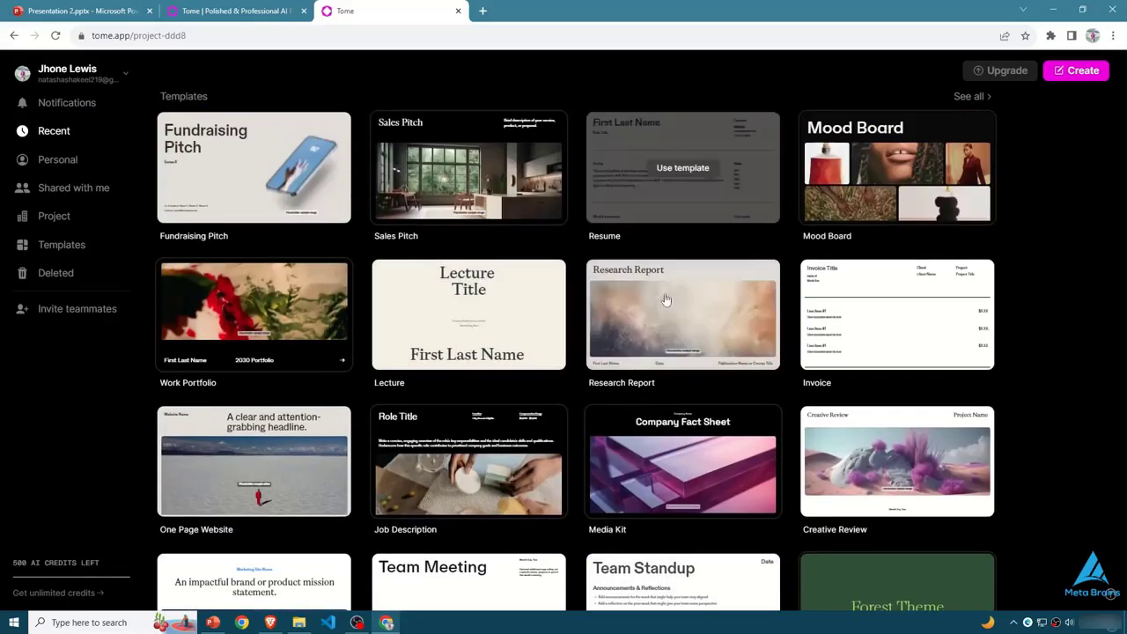
click(1082, 74)
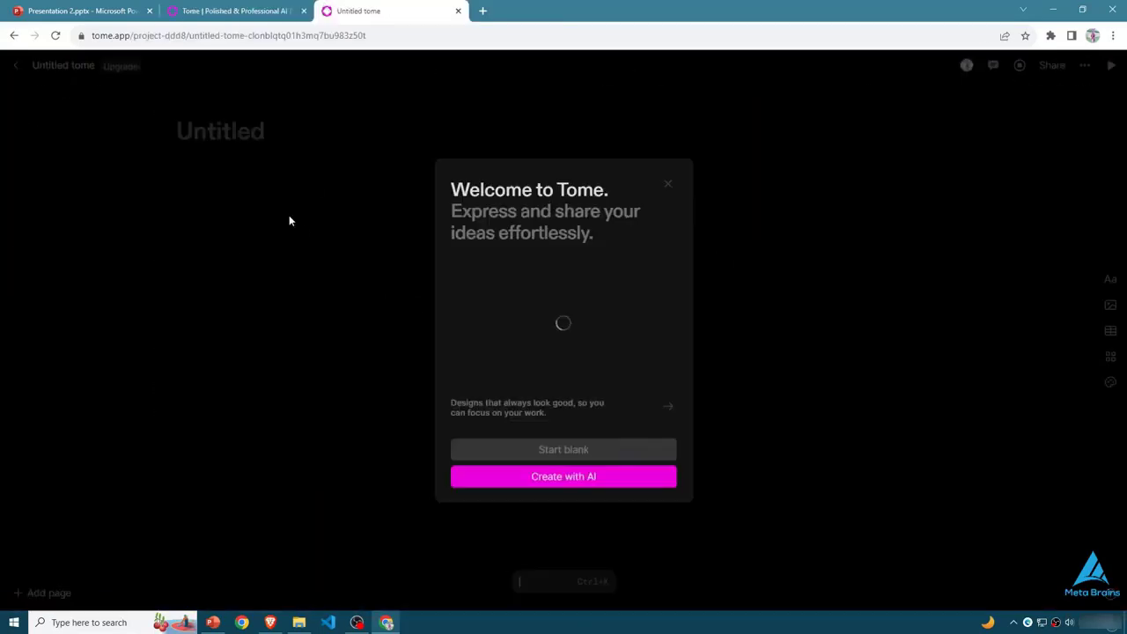
click(584, 479)
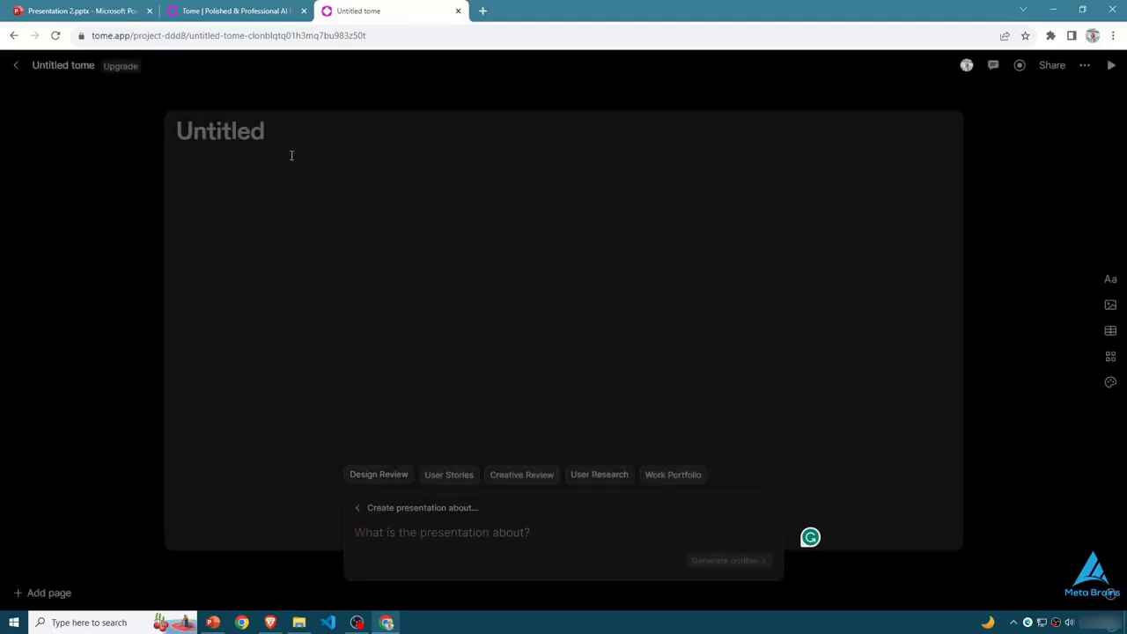
- Set the theme of the whole tome to Neptune
click(291, 155)
click(1110, 381)
click(1048, 275)
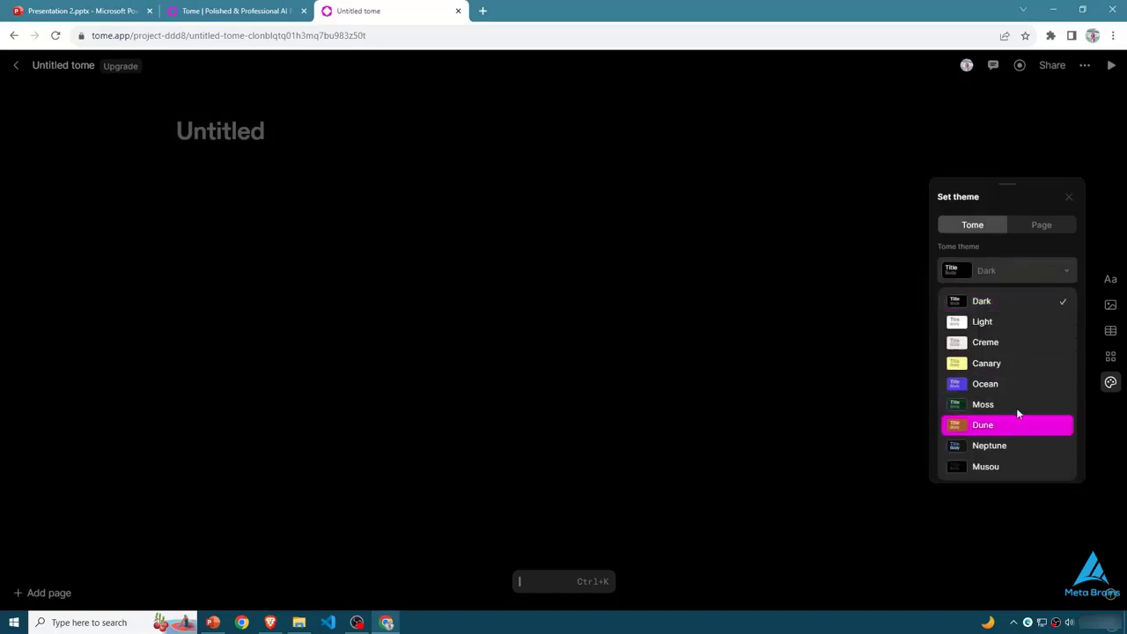
click(988, 386)
click(1002, 264)
click(1012, 446)
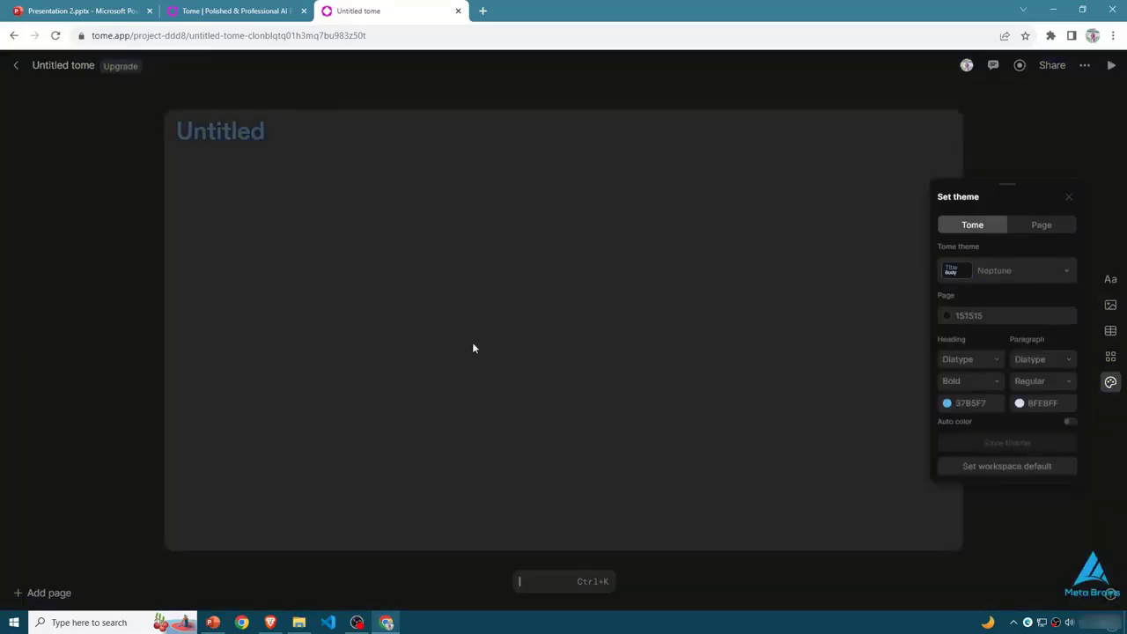
click(1051, 227)
click(979, 229)
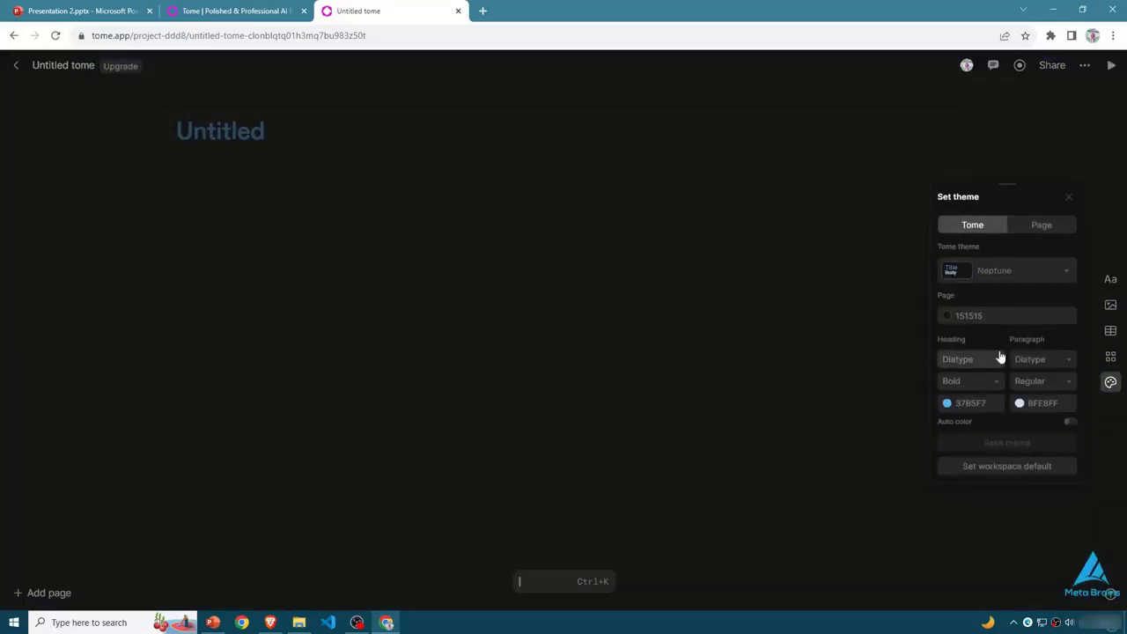
click(114, 475)
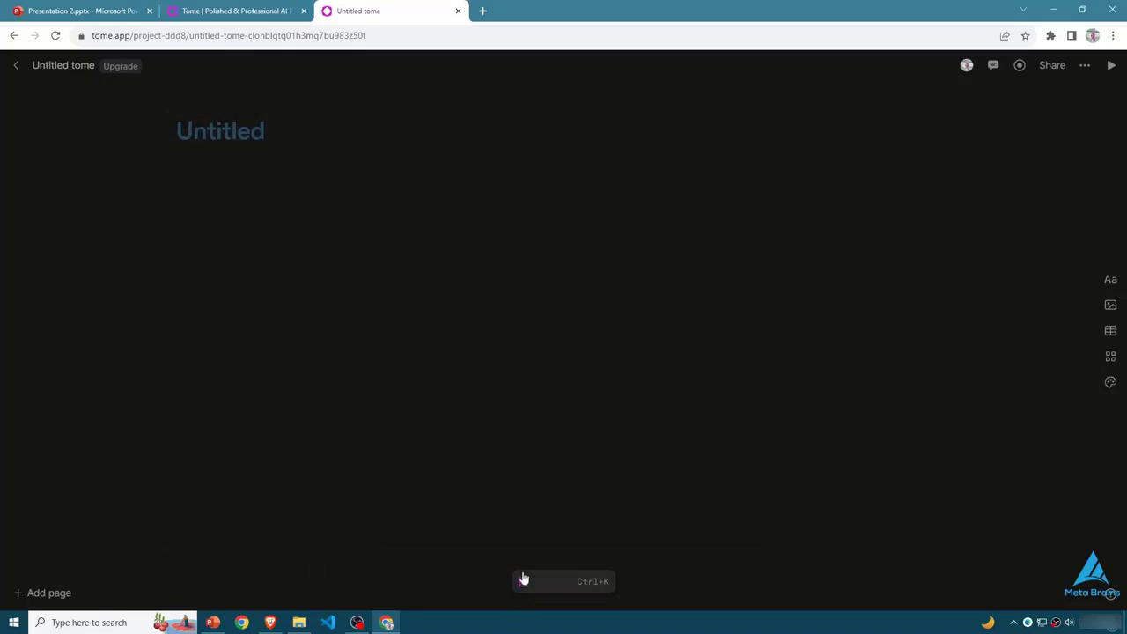
- Generate an AI presentation from the prompt "Make a presentation slide for world health day", including its remaining pages
click(523, 581)
click(430, 508)
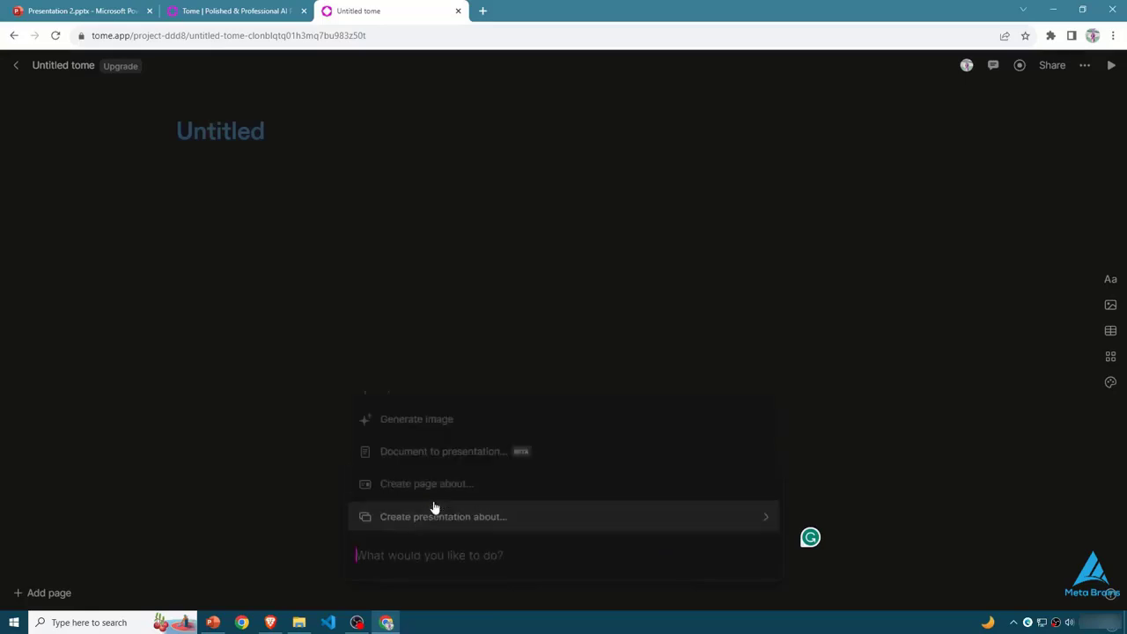
scroll(447, 487, up, 6)
scroll(454, 476, down, 3)
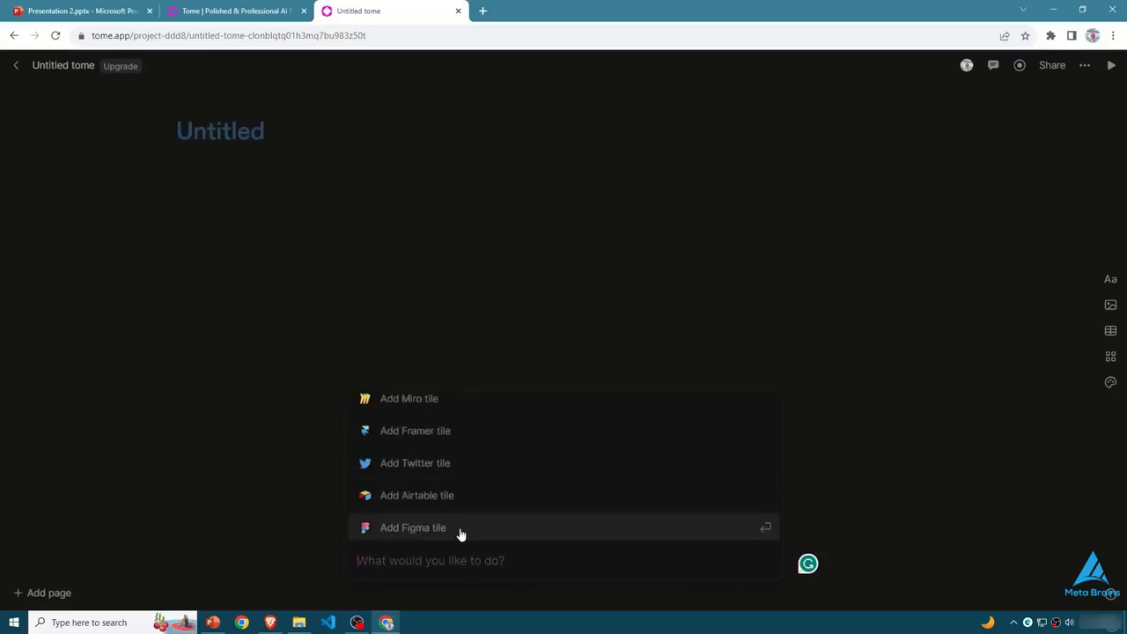
scroll(461, 493, down, 2)
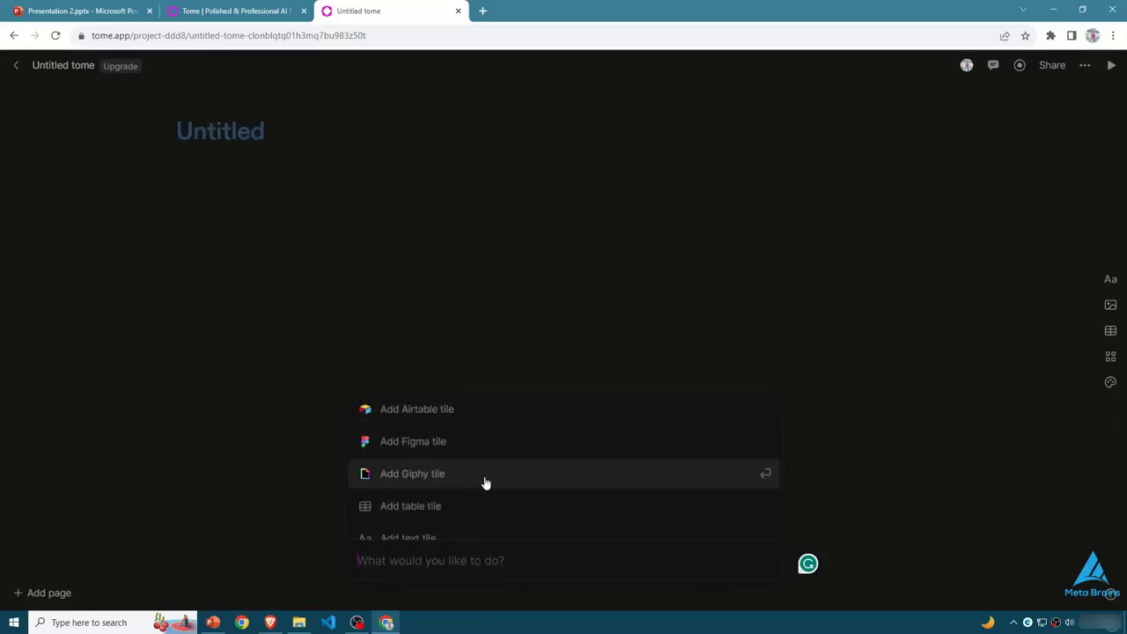
scroll(473, 466, down, 4)
text(Make a presentation sl)
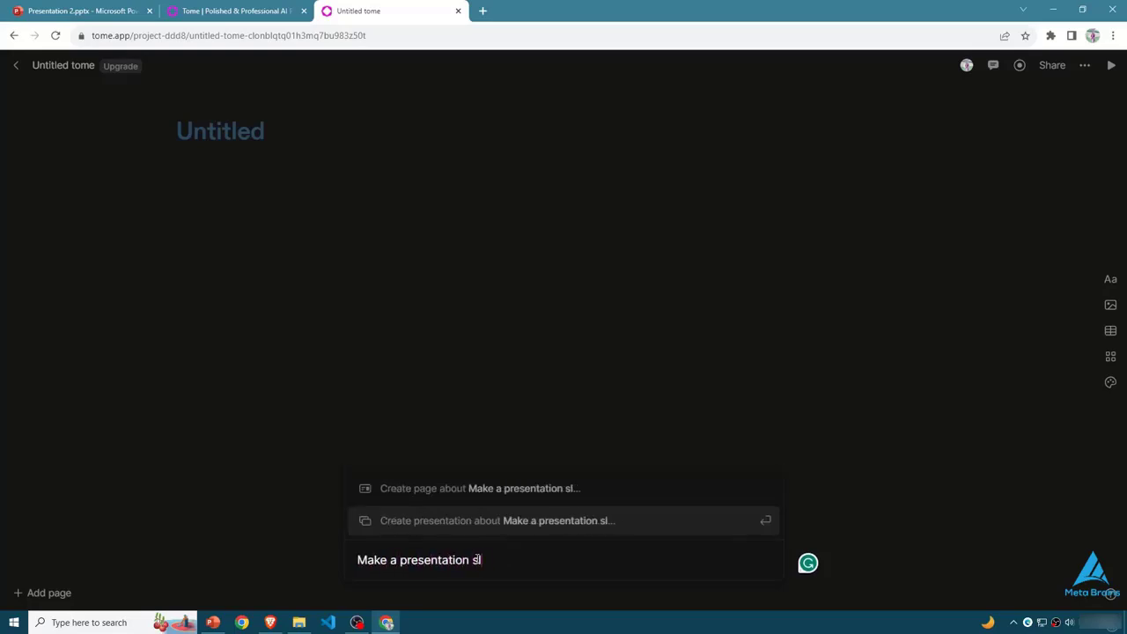
text(ide for world health day)
key(Return)
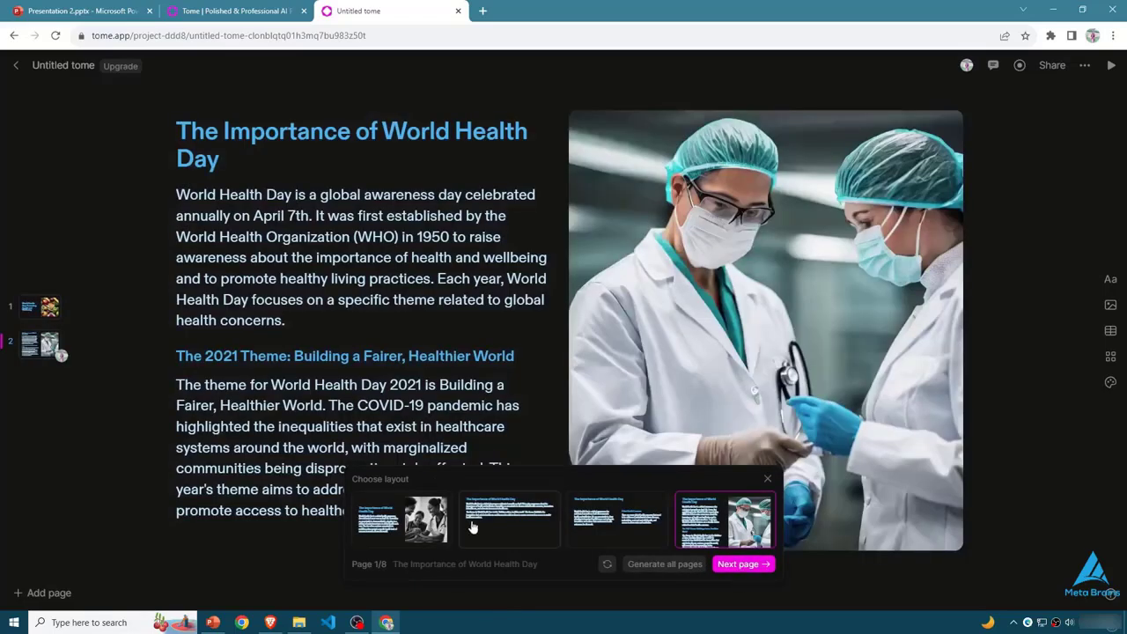
click(744, 563)
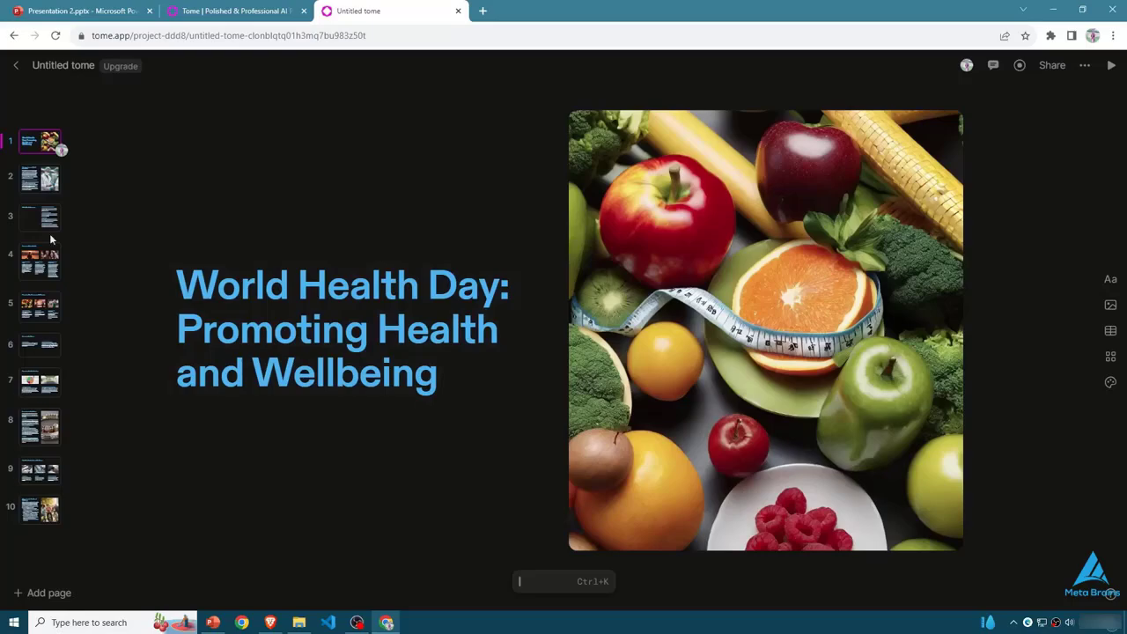
- Add an AI-generated image to the empty left half of the Global Health Concerns page using the prompt "people walking on road"
click(52, 188)
key(Down)
key(Down)
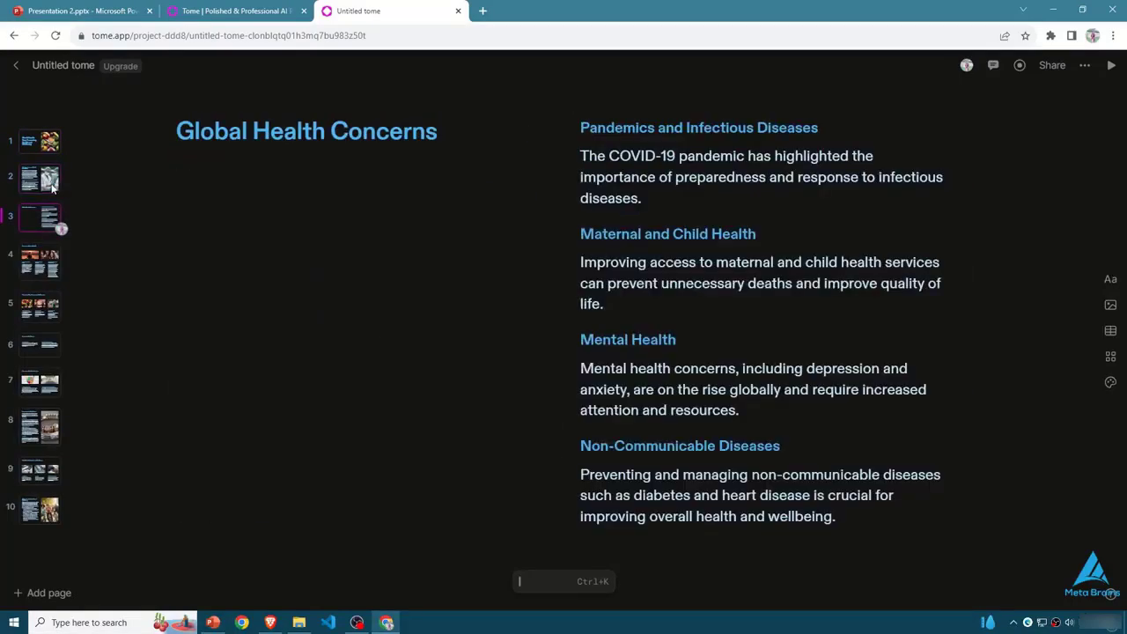
key(Up)
click(310, 264)
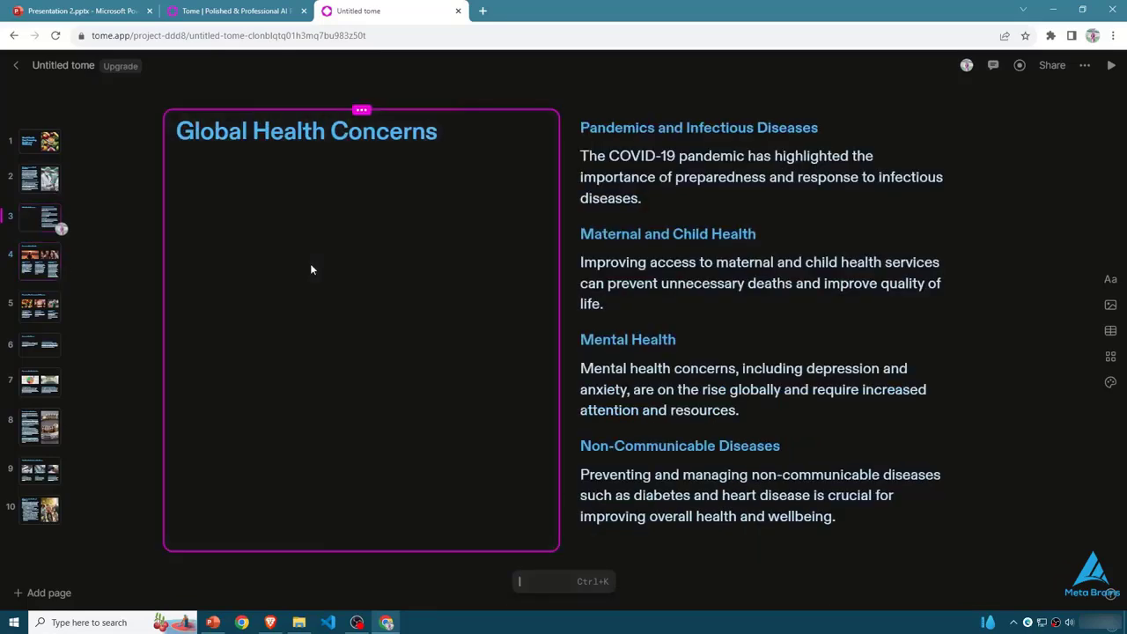
click(1110, 306)
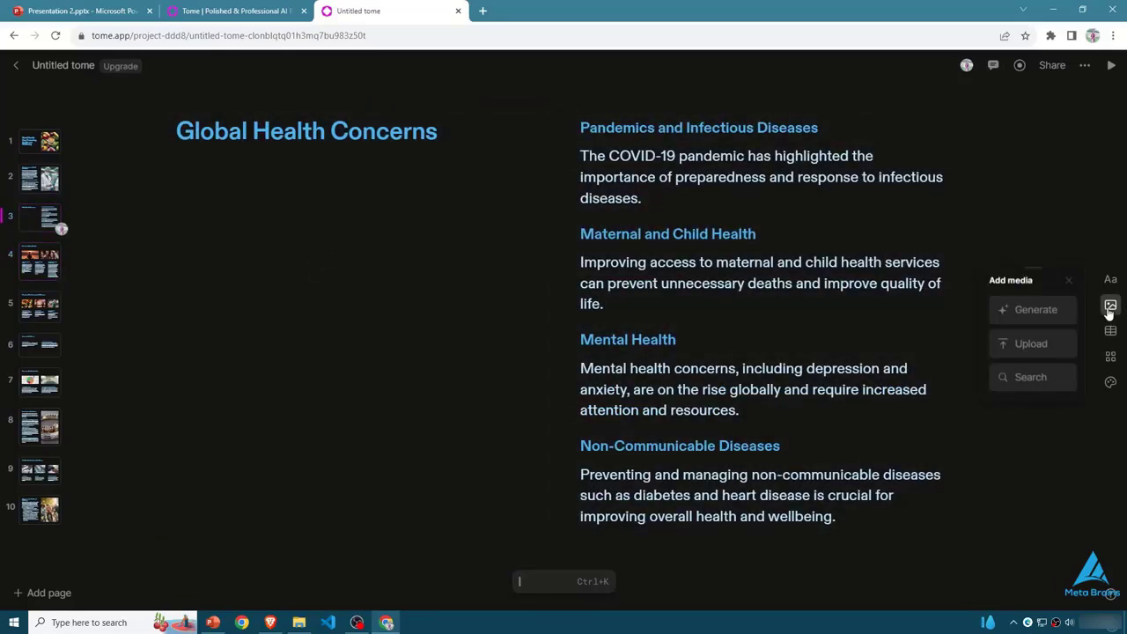
click(1036, 311)
key(BackSpace)
key(BackSpace)
key(BackSpace)
key(BackSpace)
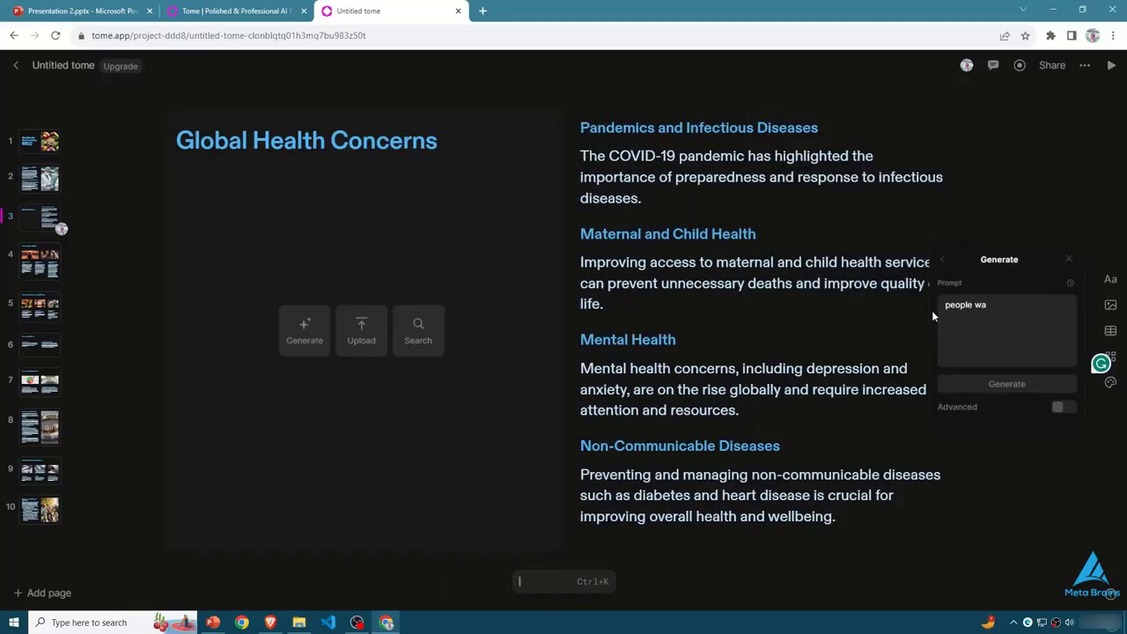
text(lking on road)
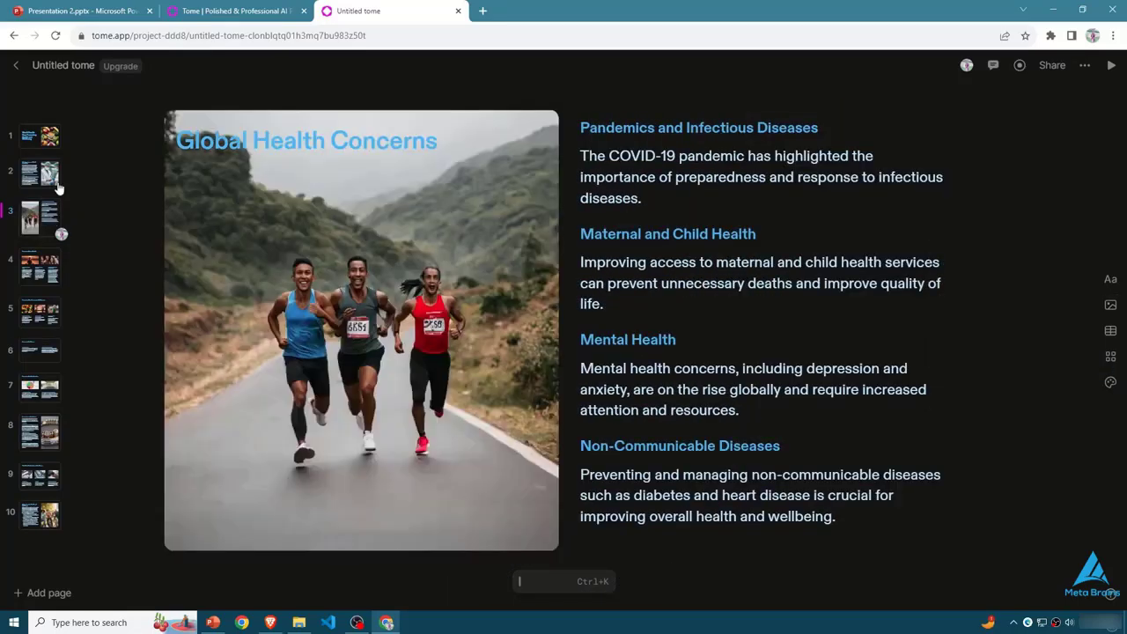
- Look through pages 2 to 5 of the World Health Day presentation, including the Healthy Eating Habits text
click(51, 184)
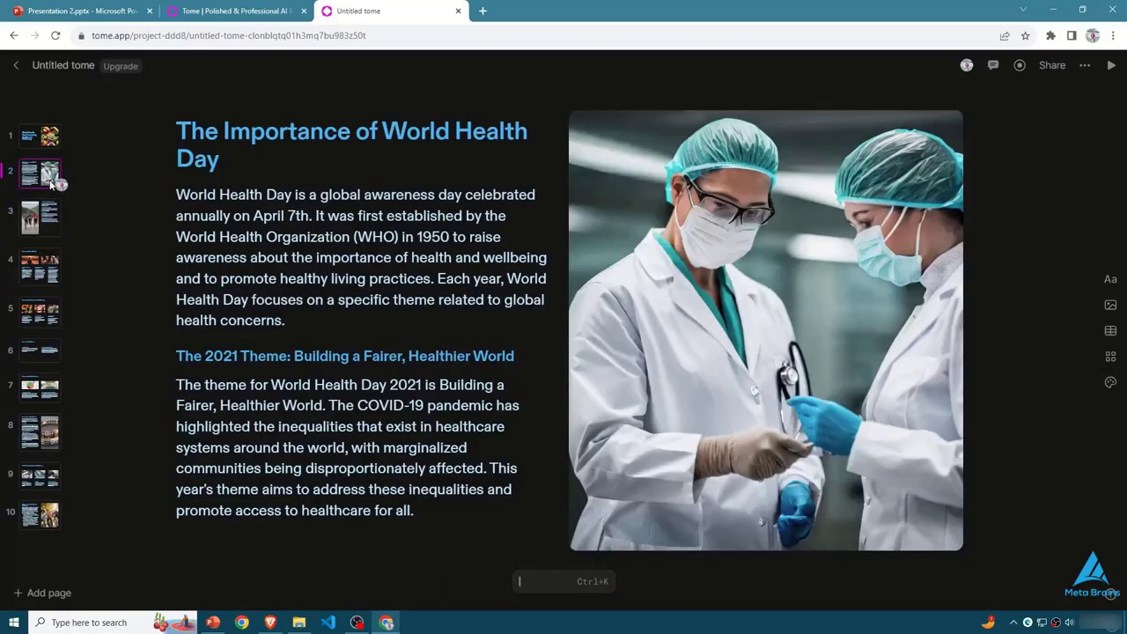
click(53, 216)
click(55, 264)
click(57, 313)
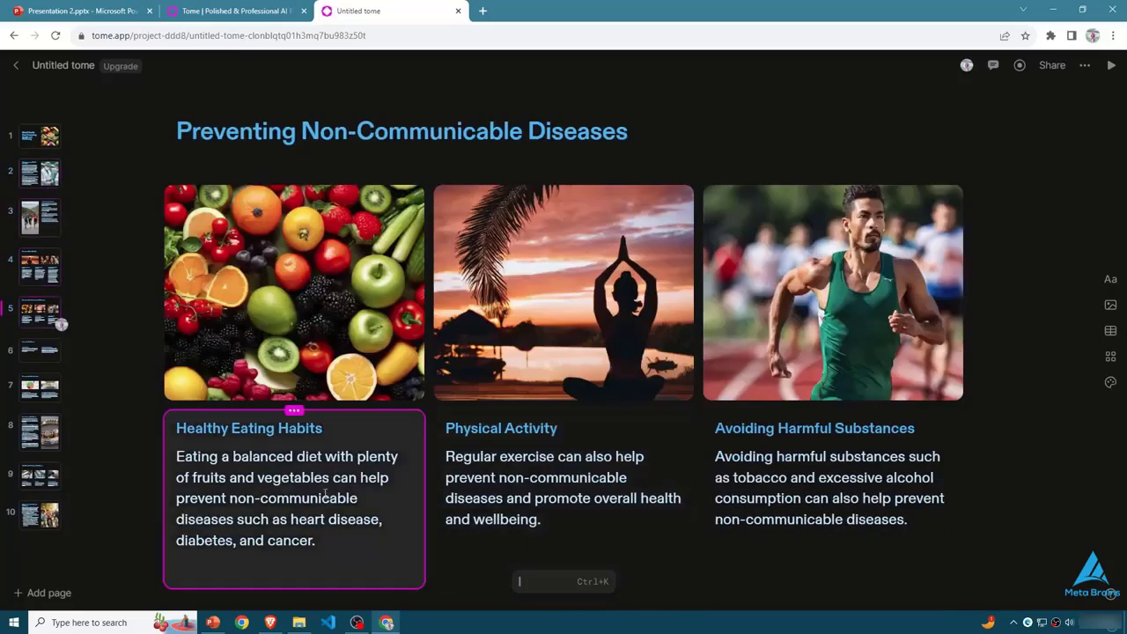
double_click(282, 494)
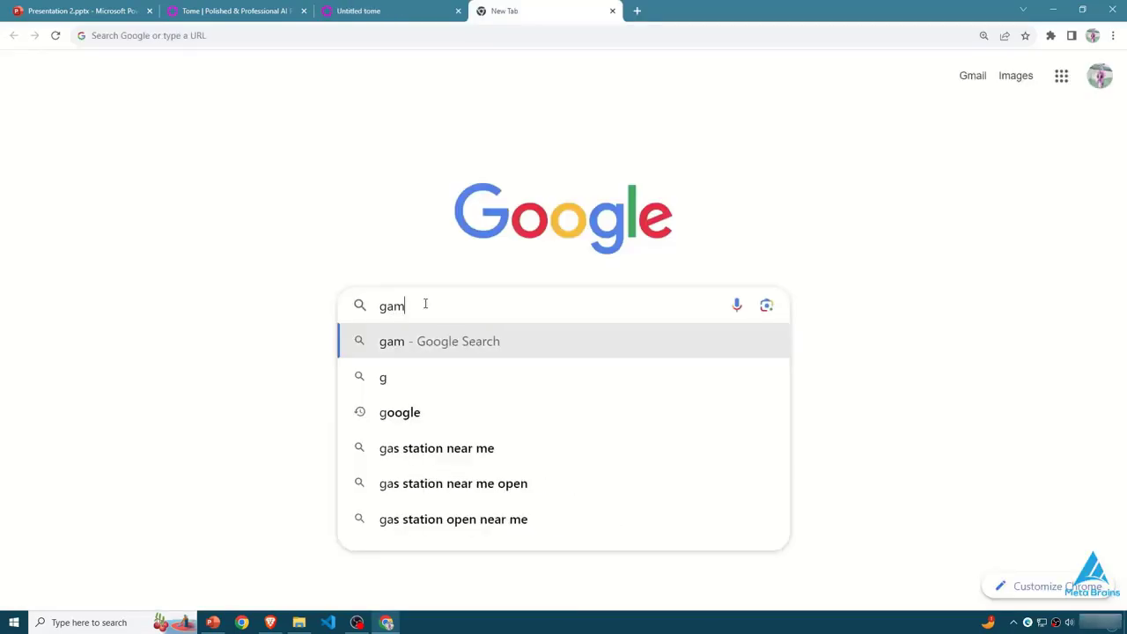
- Search Google for "gamma" and open the Gamma website at gamma.app
text(ma)
key(Return)
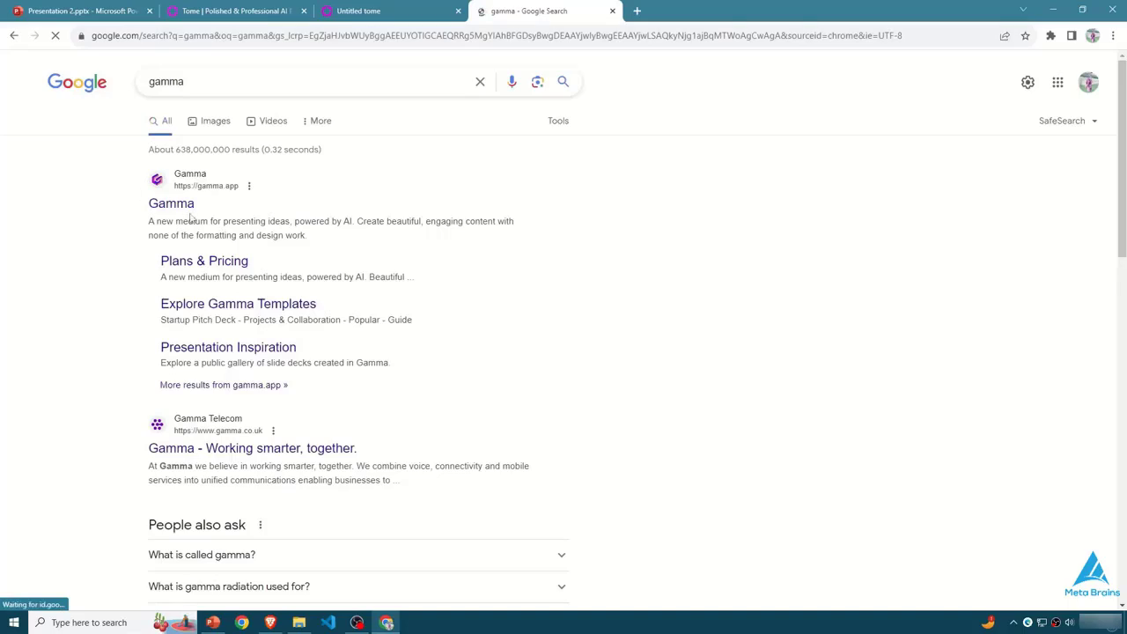
click(170, 204)
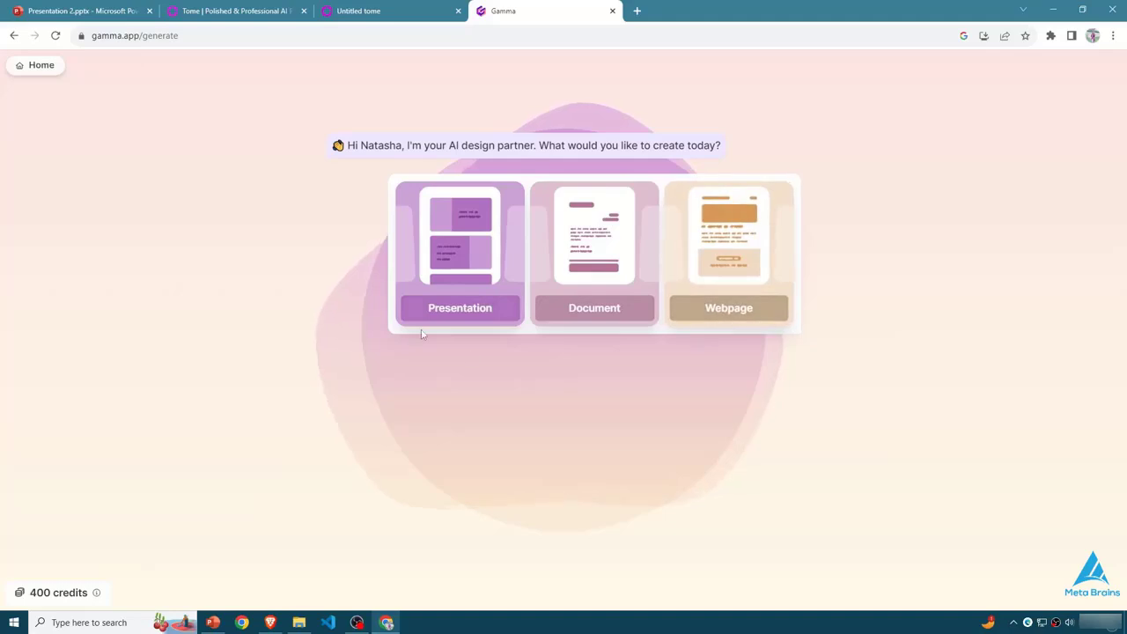
- Start a new AI presentation on the topic "Figma" and accept the suggested outline as is
click(440, 281)
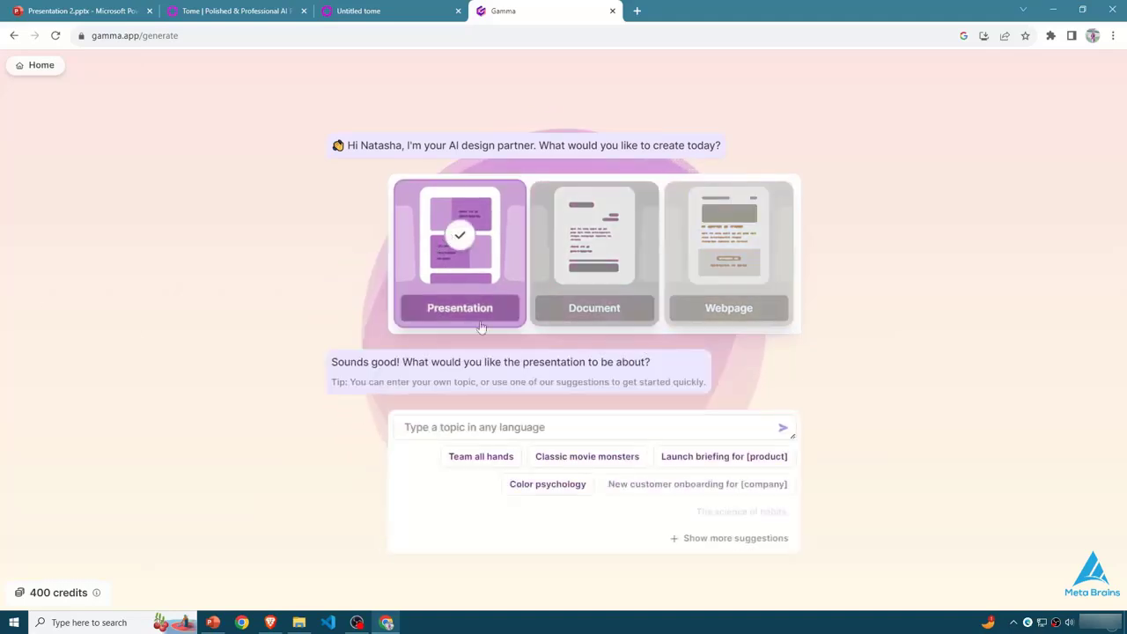
click(584, 428)
text(Figma)
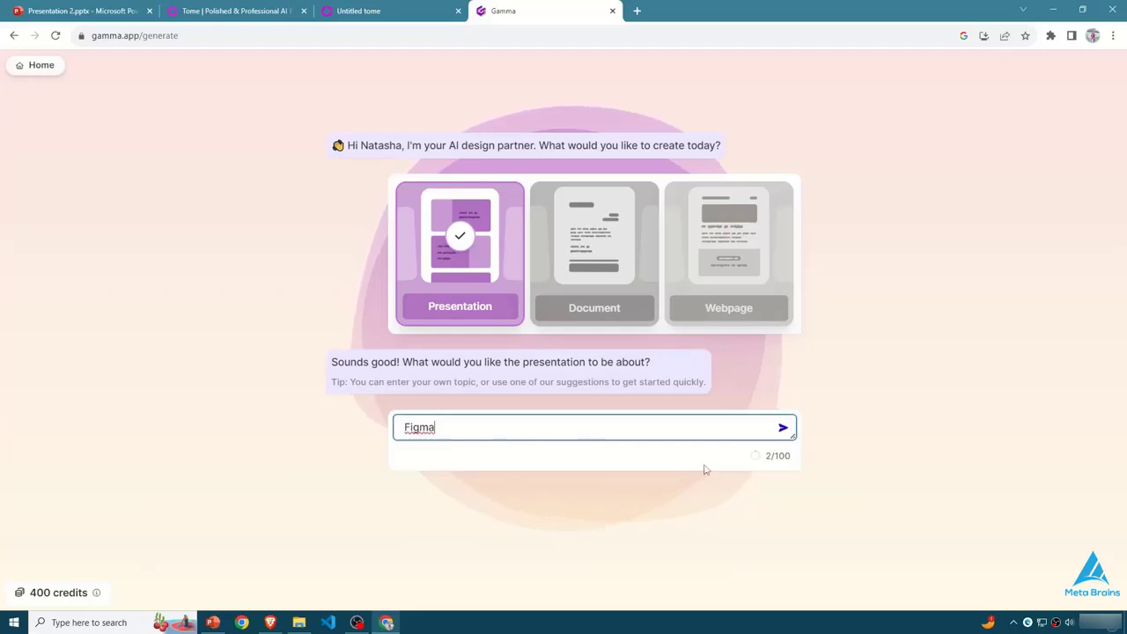
key(Return)
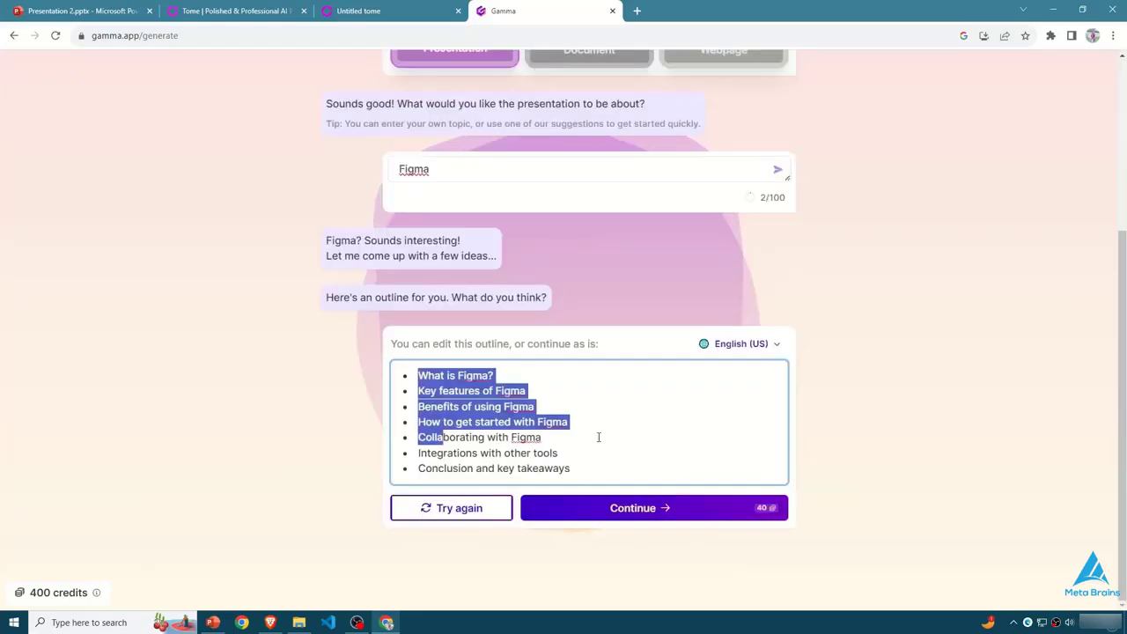
drag(578, 468, 415, 371)
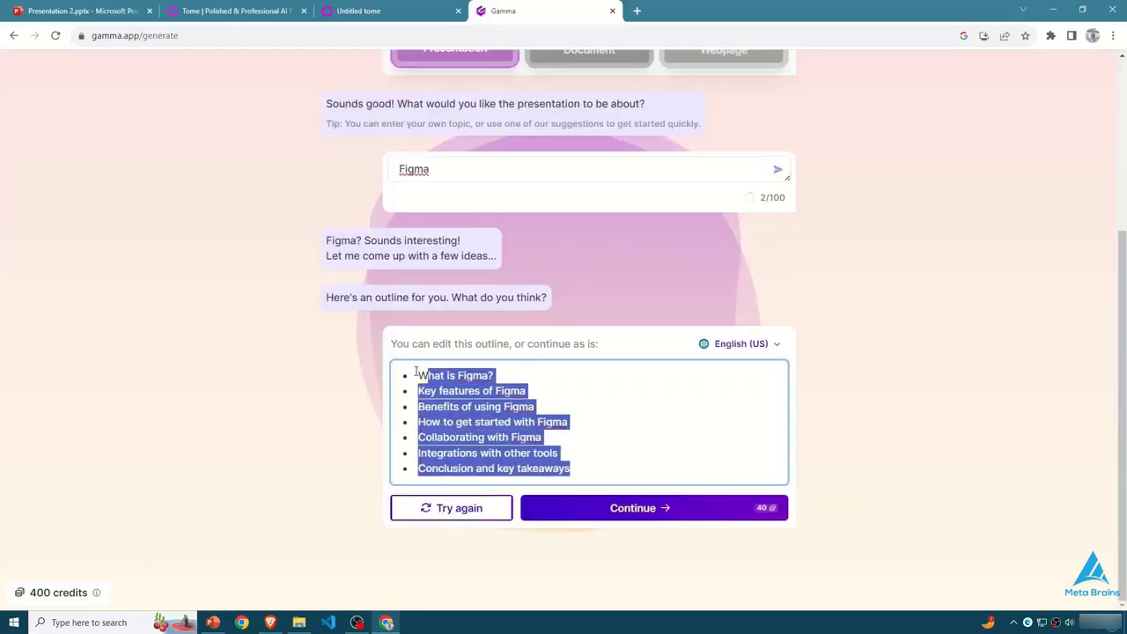
click(647, 439)
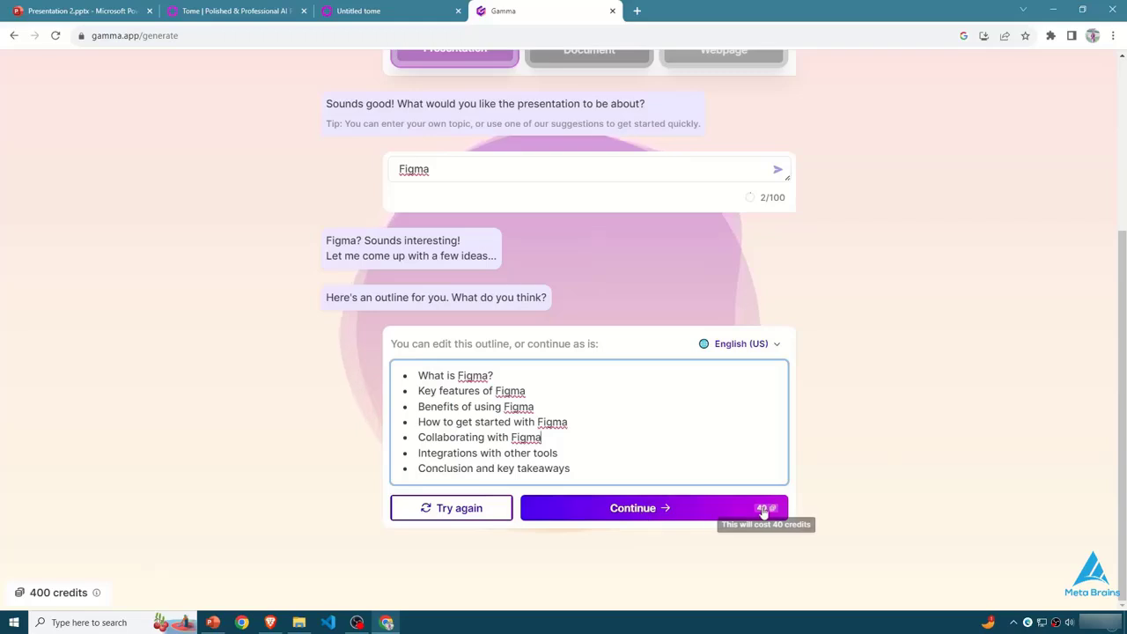
click(693, 517)
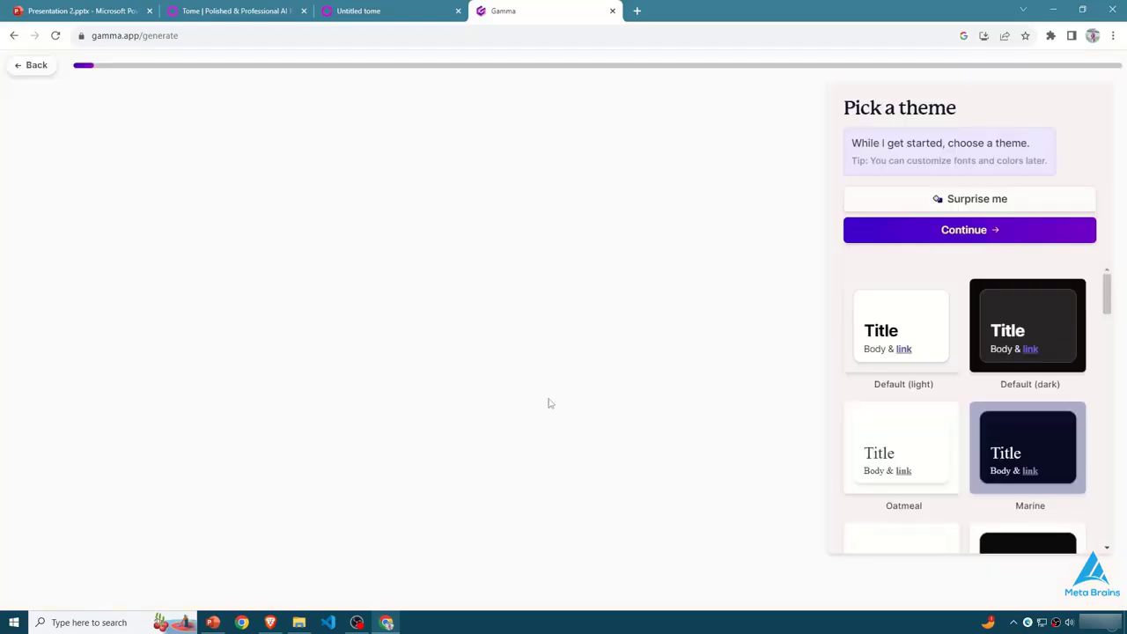
- Preview the Atacama theme, pick a dark theme with red accents, and generate the Figma presentation with it
scroll(938, 394, down, 2)
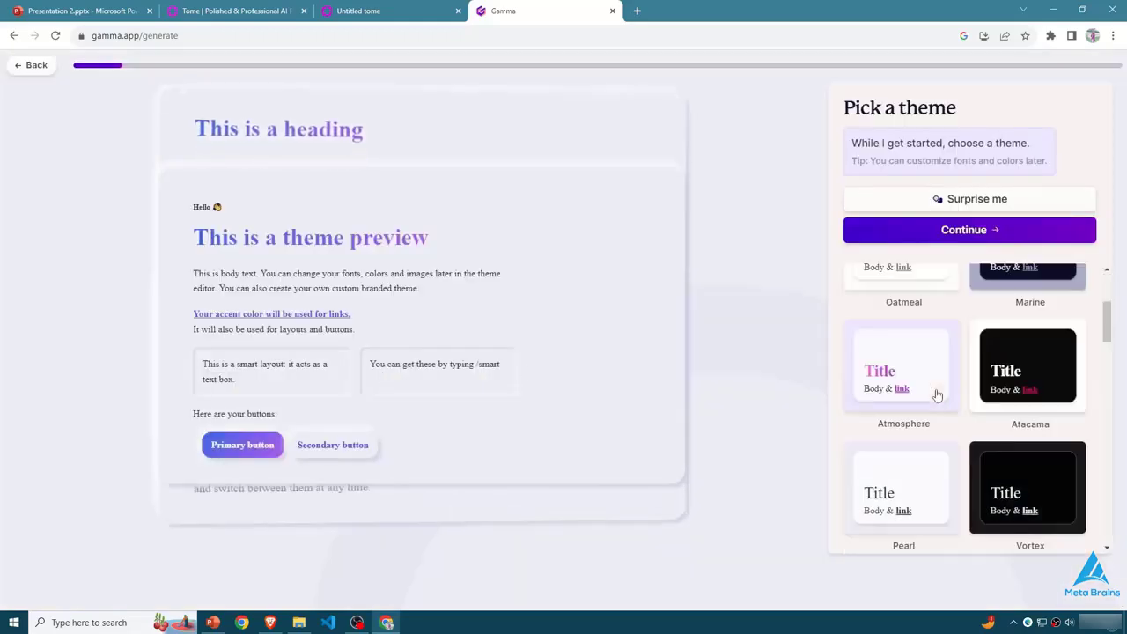
scroll(937, 394, down, 1)
click(1026, 339)
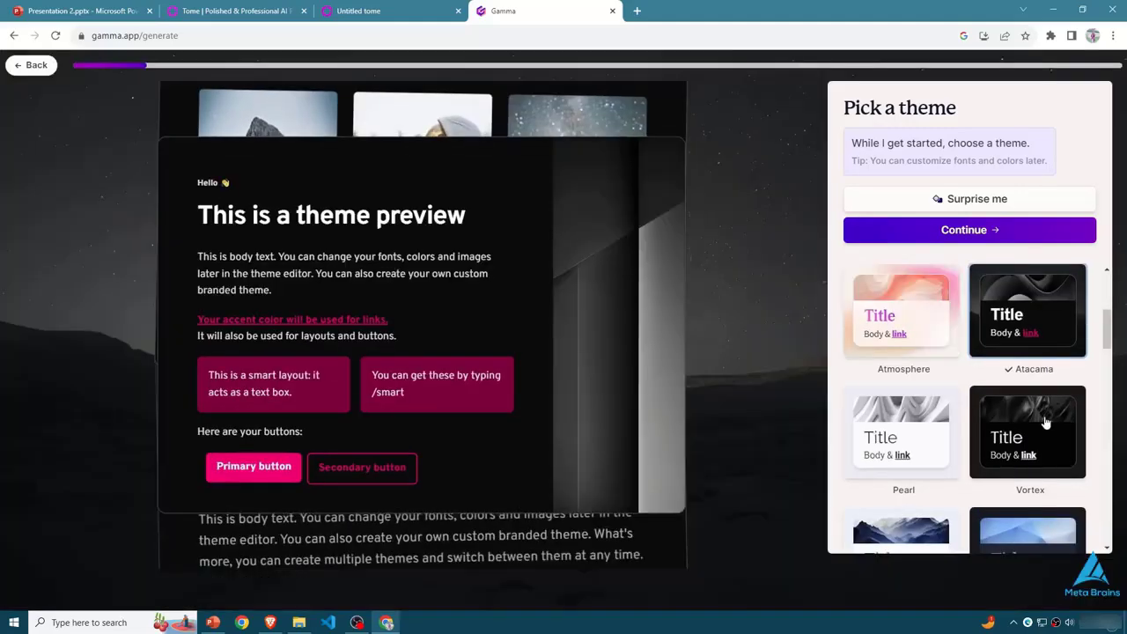
scroll(1038, 423, down, 10)
click(1016, 420)
click(969, 229)
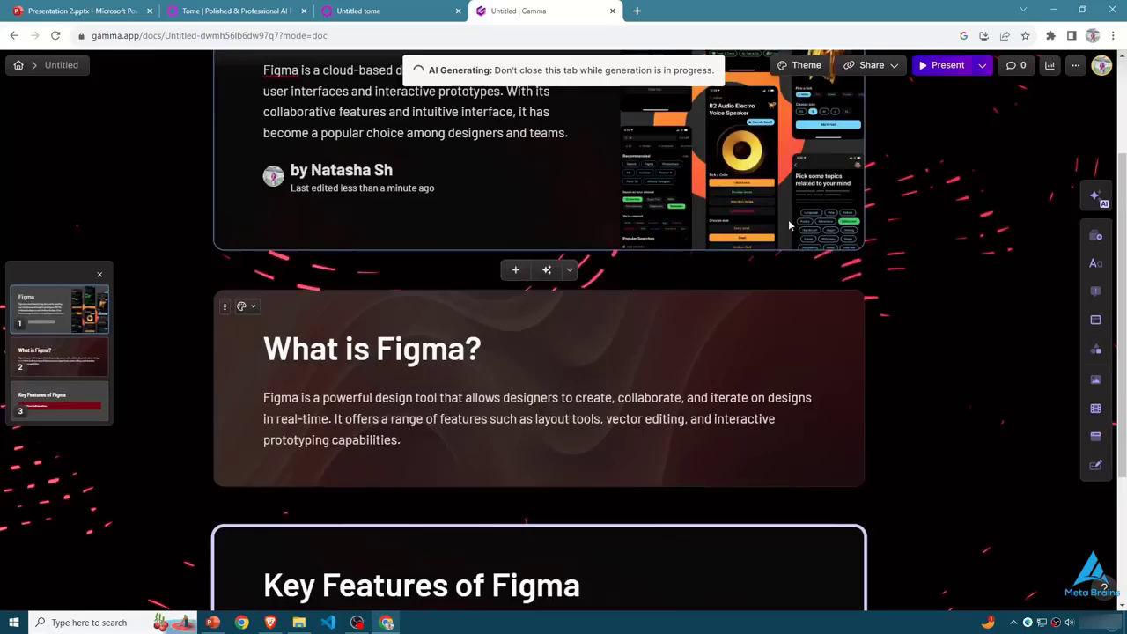
scroll(788, 219, up, 2)
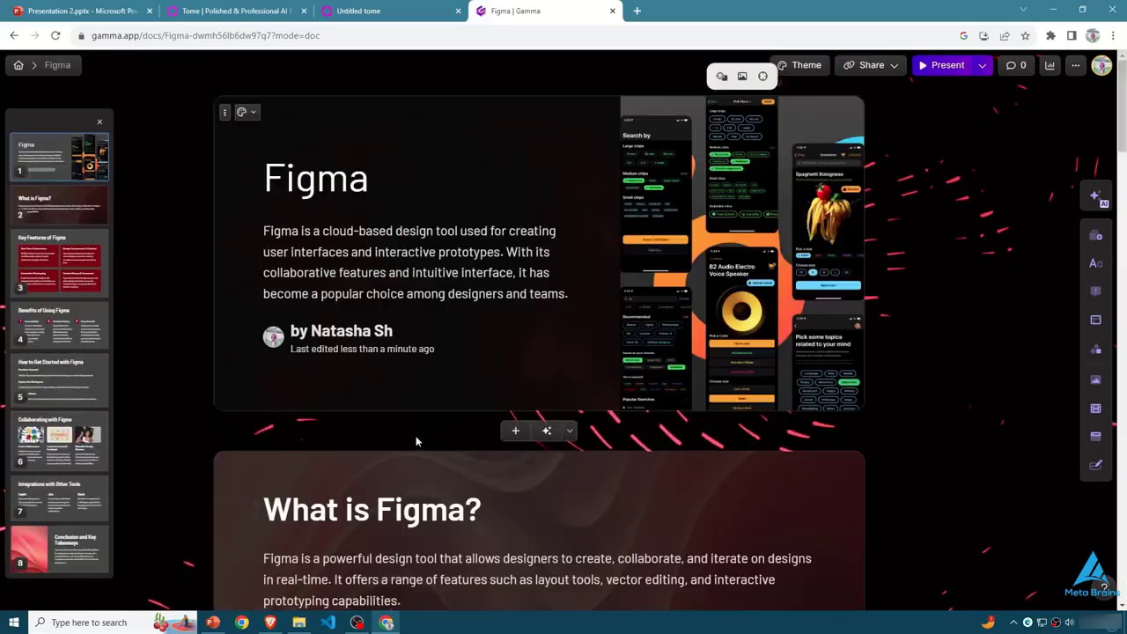
- Examine the text colour options for the title card's description and review all cards of the Figma presentation
double_click(375, 231)
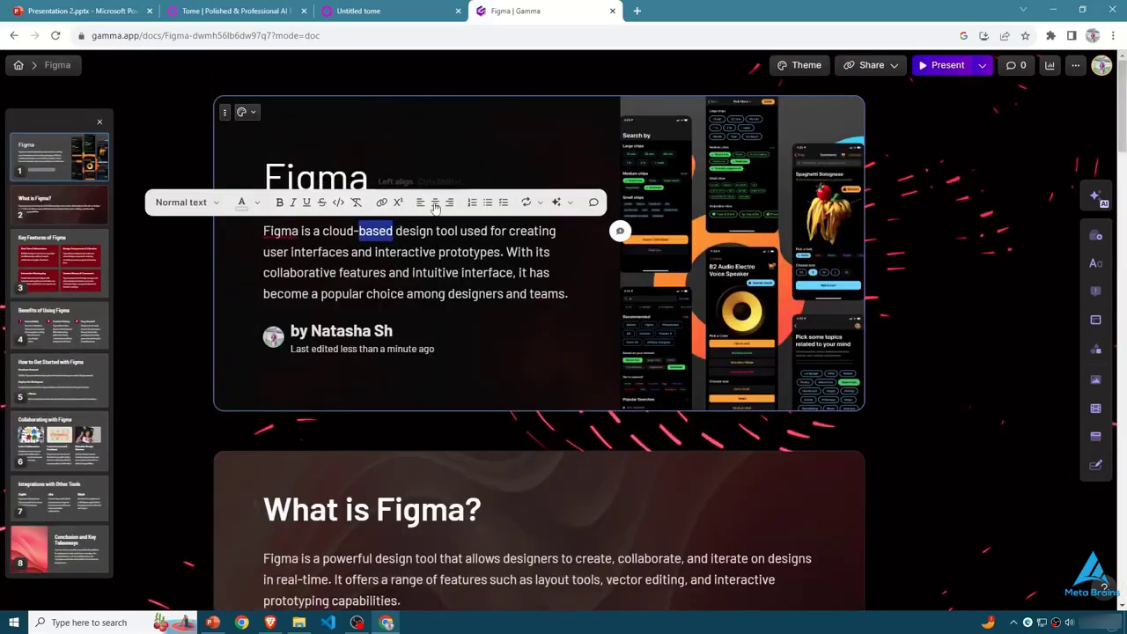
click(259, 205)
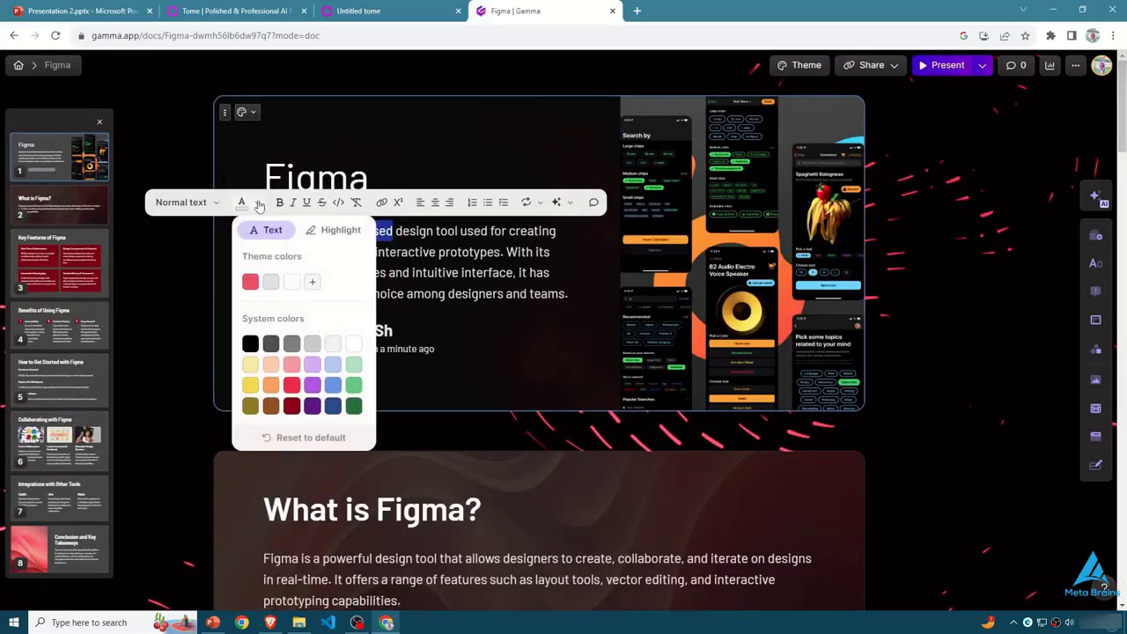
click(500, 295)
scroll(523, 312, down, 10)
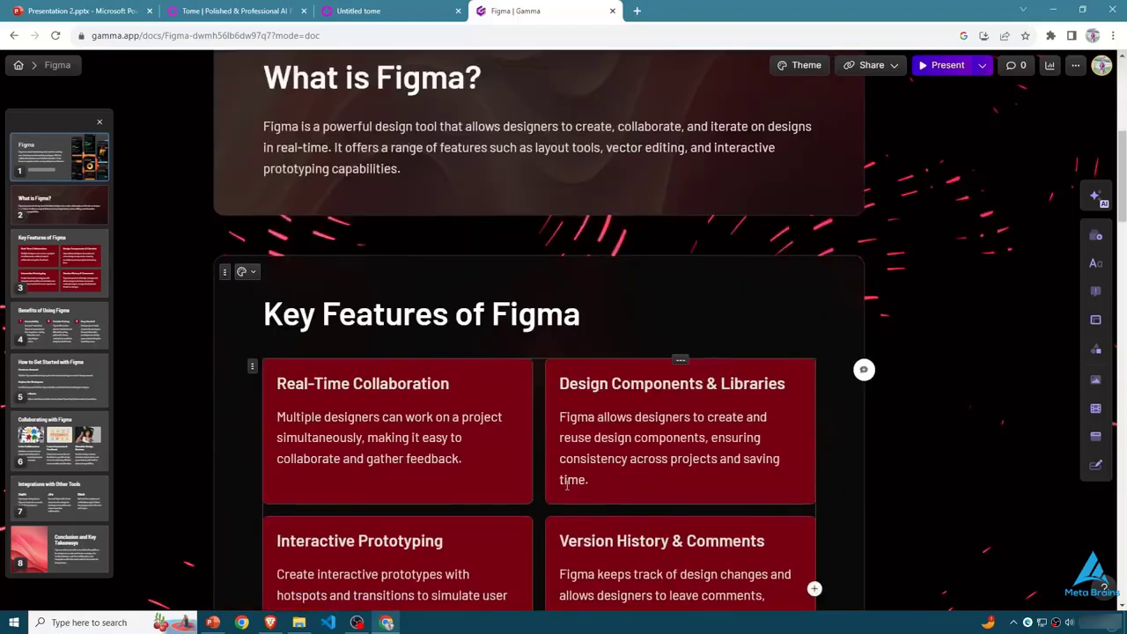
scroll(566, 485, down, 11)
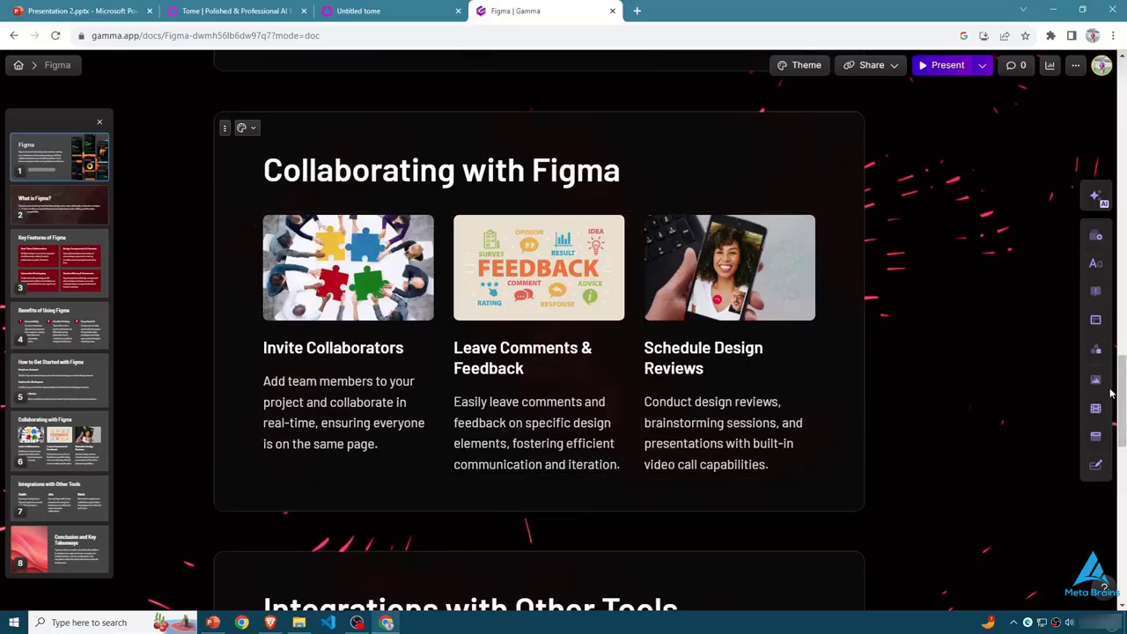
scroll(568, 341, down, 10)
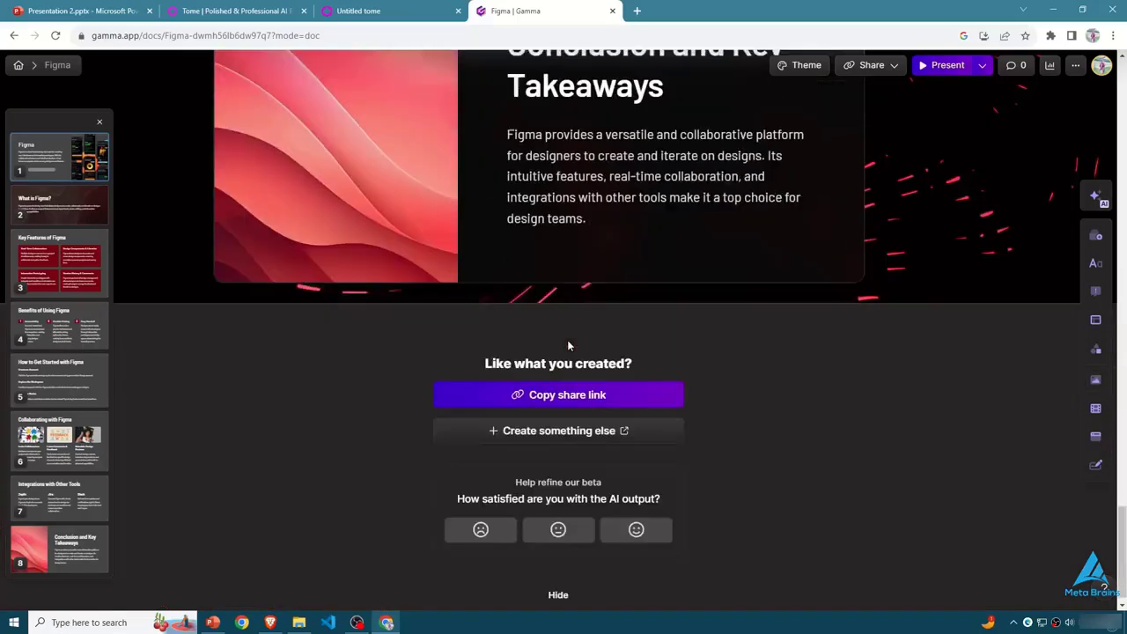
scroll(568, 342, up, 15)
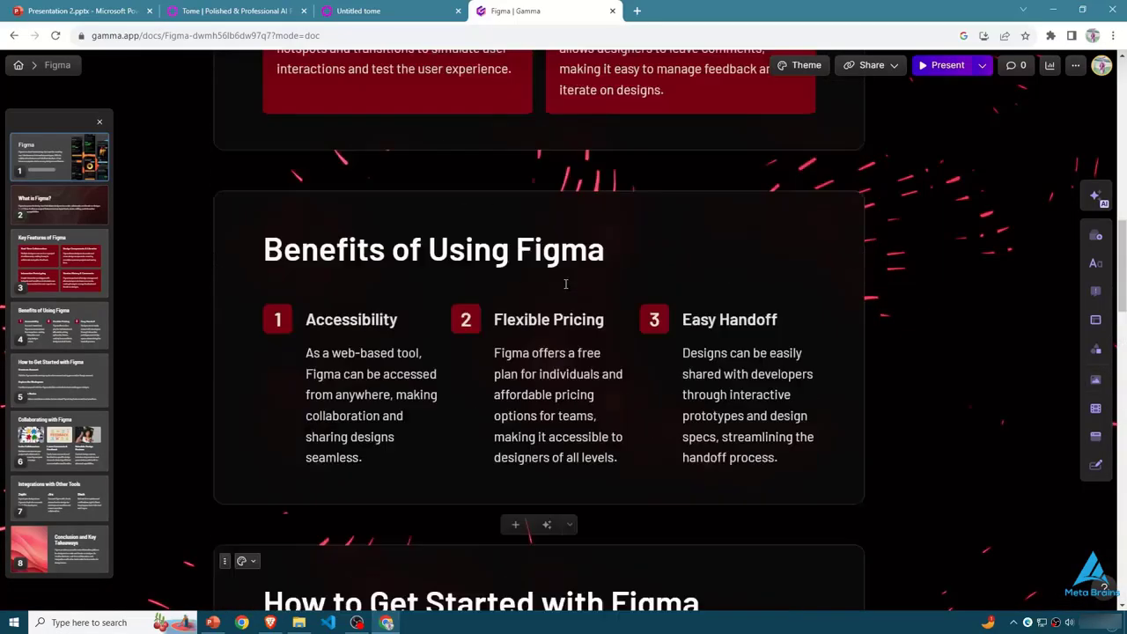
scroll(565, 283, up, 8)
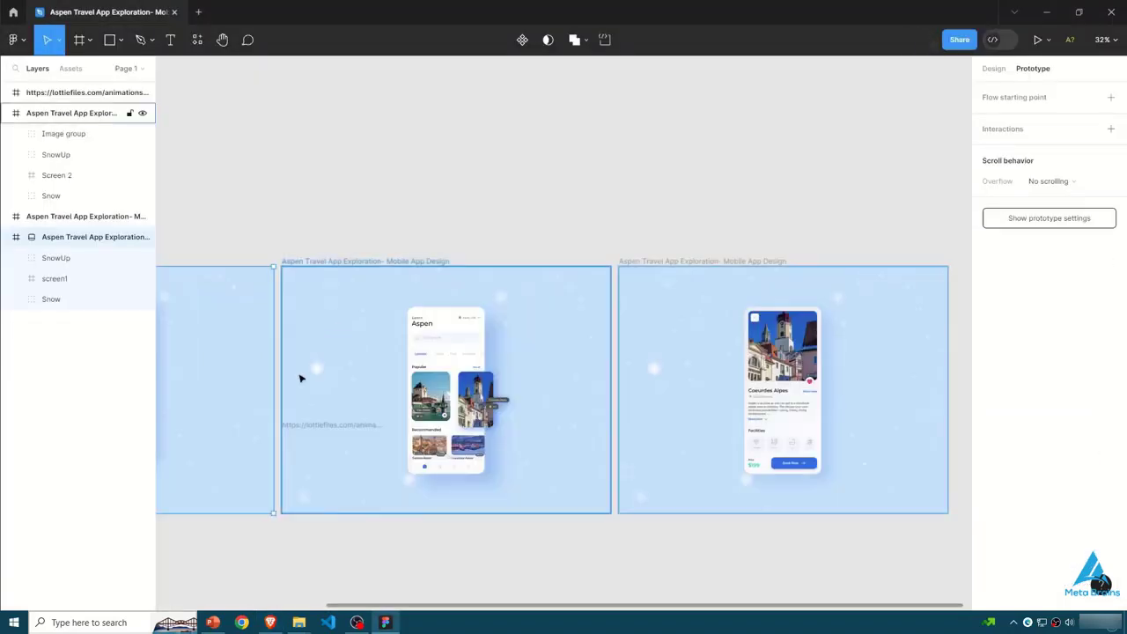
- Look over the three Aspen Travel App frames in Figma and the Design and Prototype modes
scroll(229, 594, left, 5)
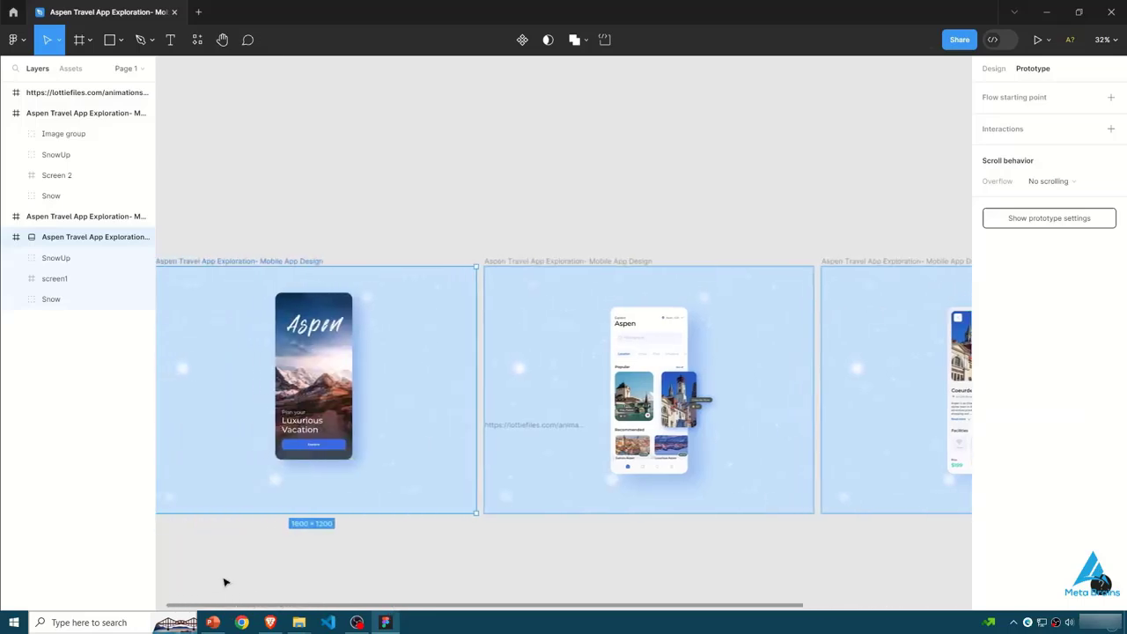
scroll(388, 579, right, 8)
scroll(496, 575, left, 5)
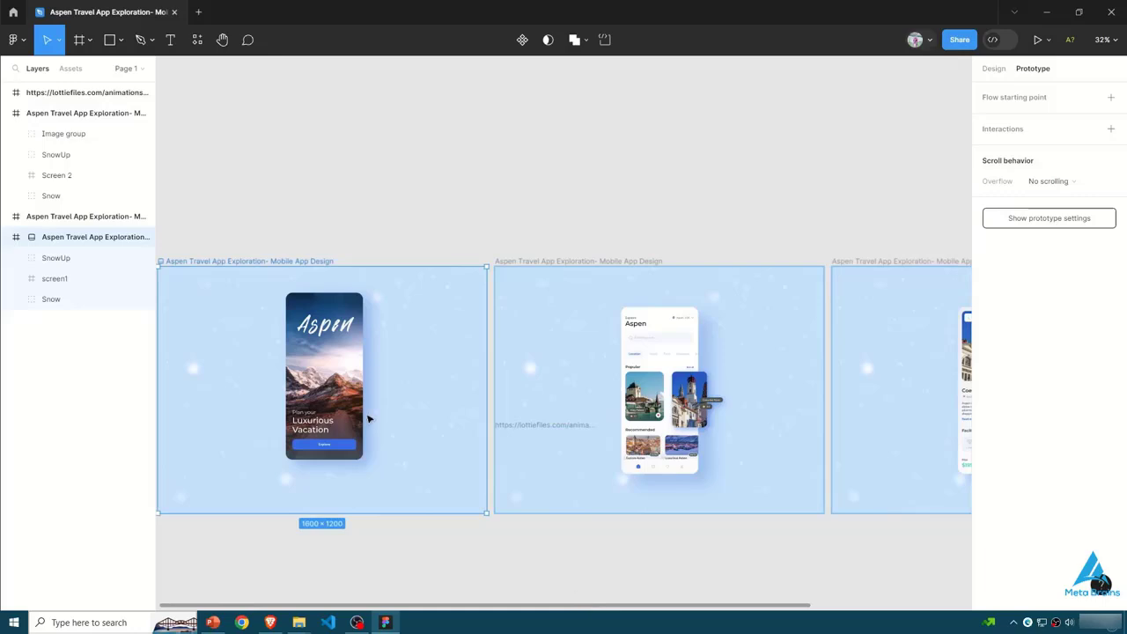
scroll(455, 402, right, 3)
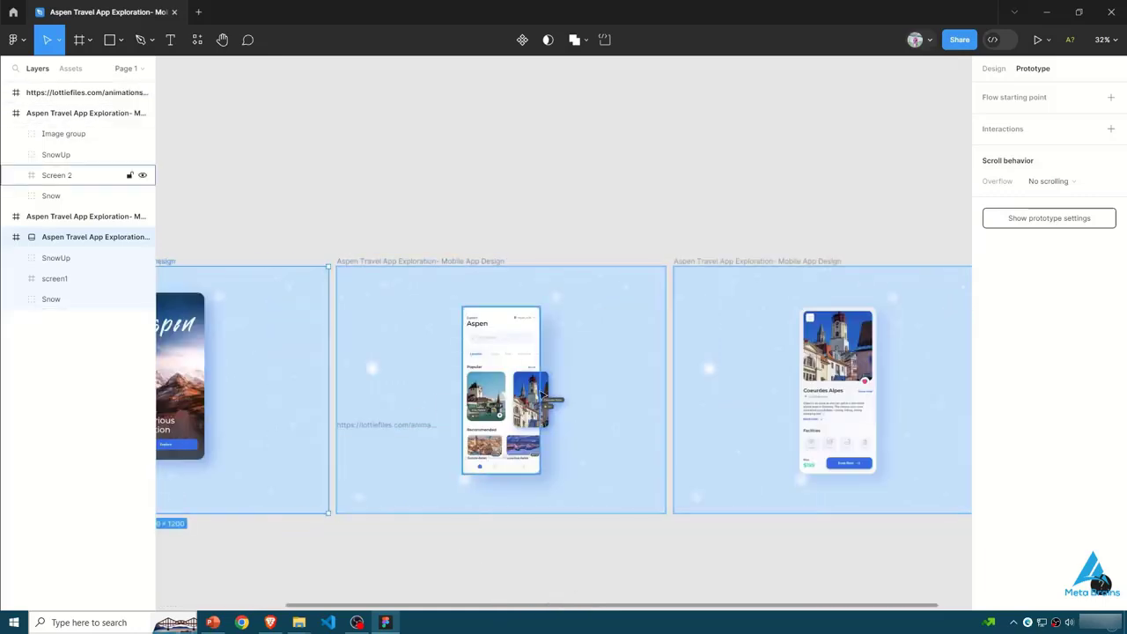
drag(569, 608, 632, 607)
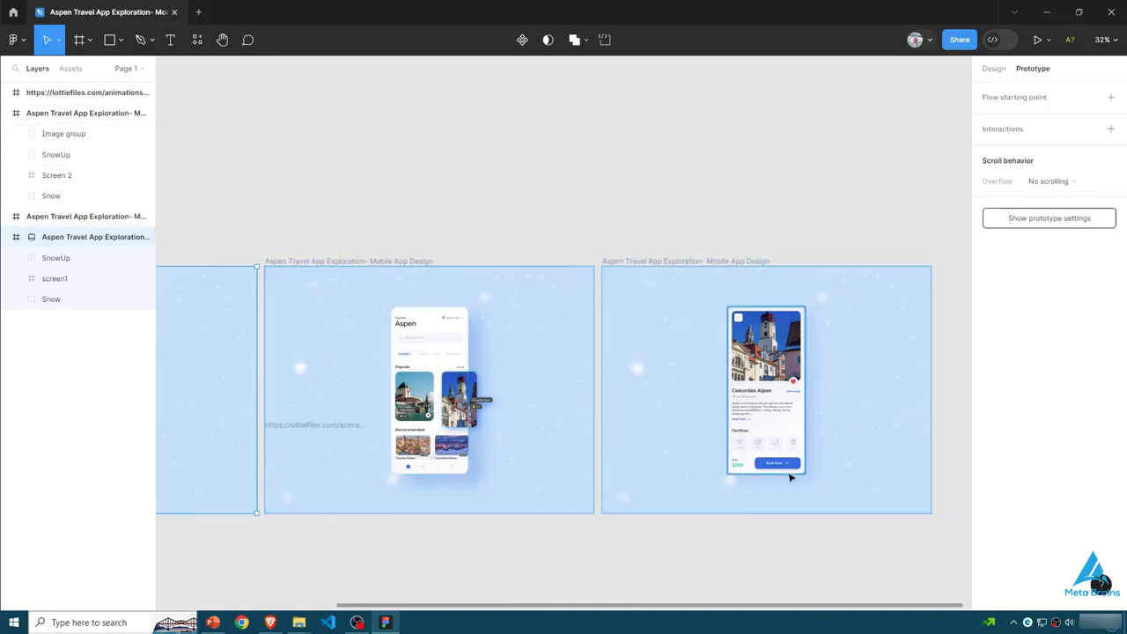
drag(759, 610, 541, 552)
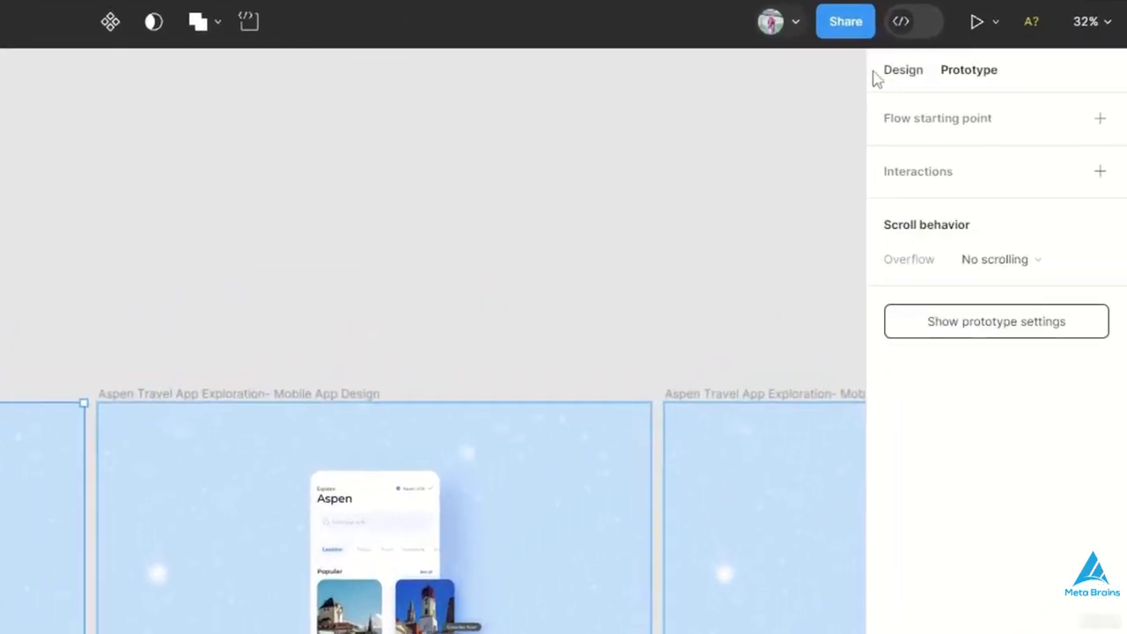
click(993, 69)
click(949, 74)
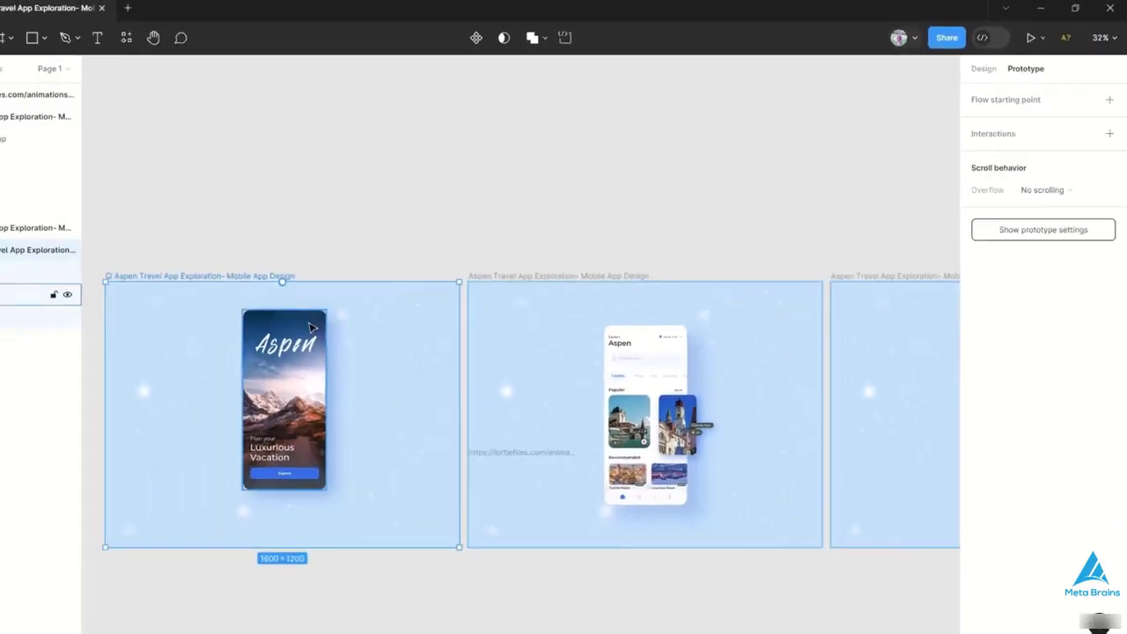
- Add an on-click interaction without an action to the first screen's Explore button, and remove it again
double_click(359, 449)
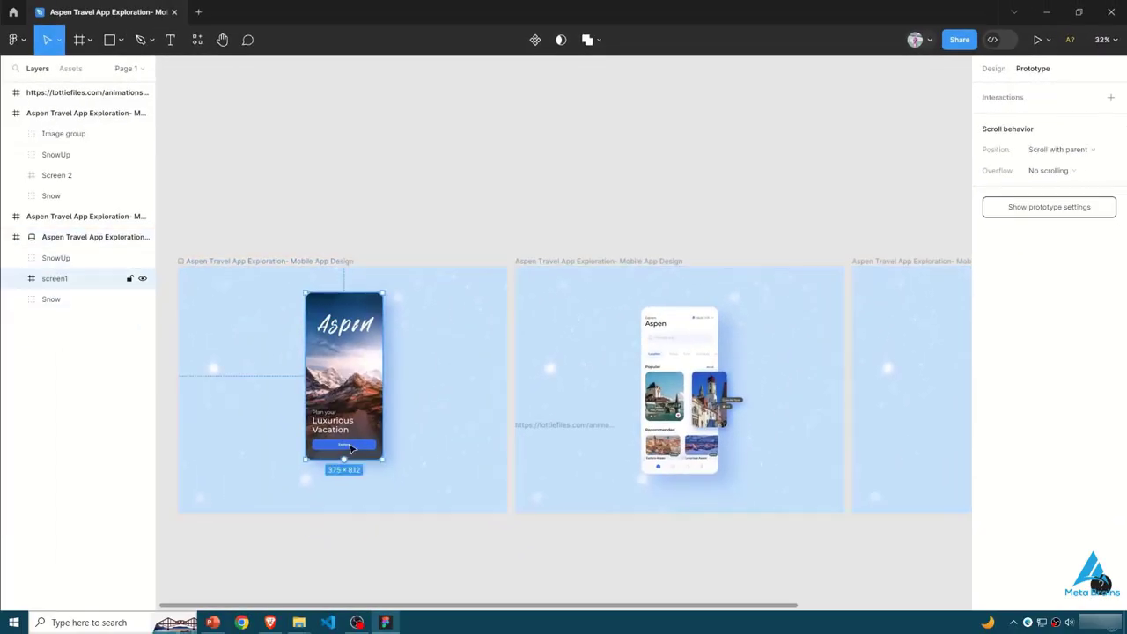
click(1111, 98)
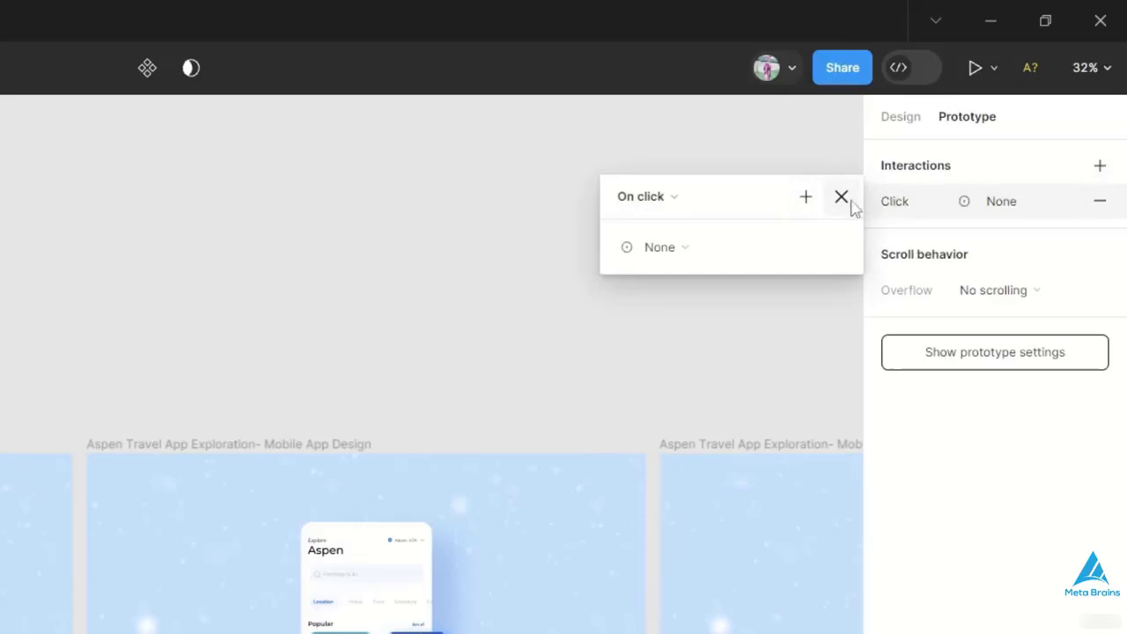
click(840, 197)
click(1107, 147)
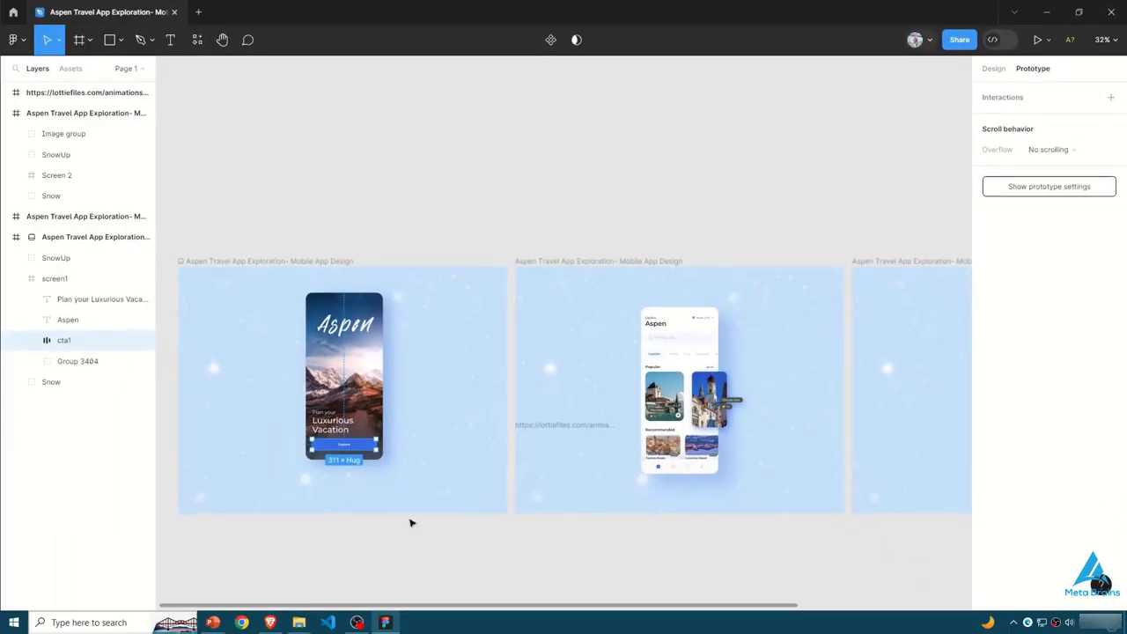
- Link the first screen's Explore button to the second frame on click, using Smart animate with Ease out over 1000 ms
drag(207, 544, 390, 497)
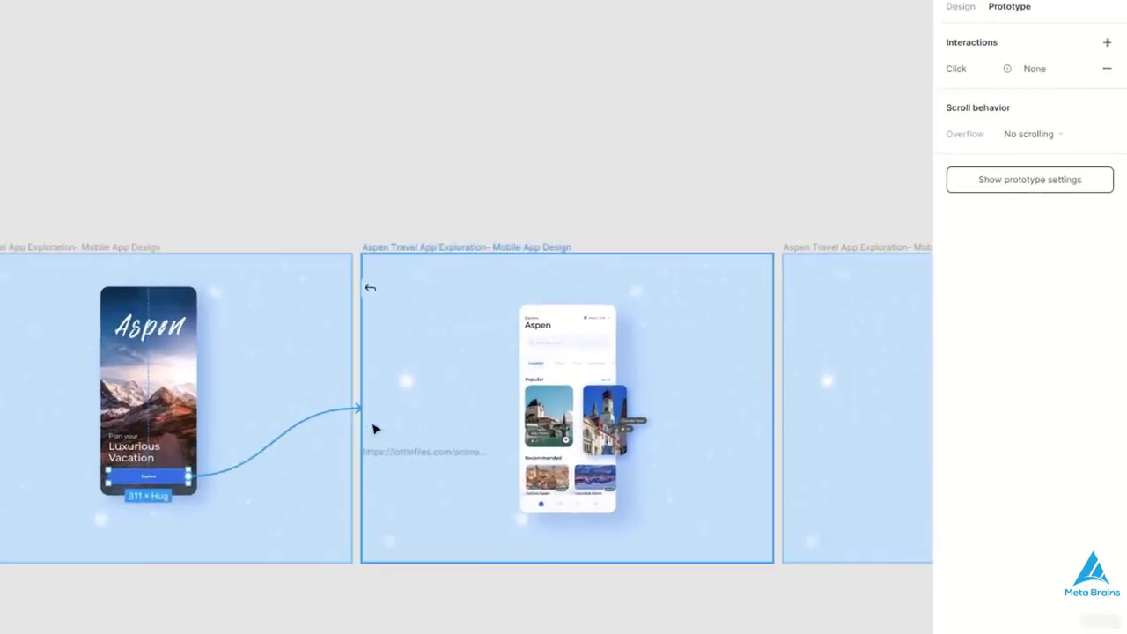
drag(373, 429, 373, 428)
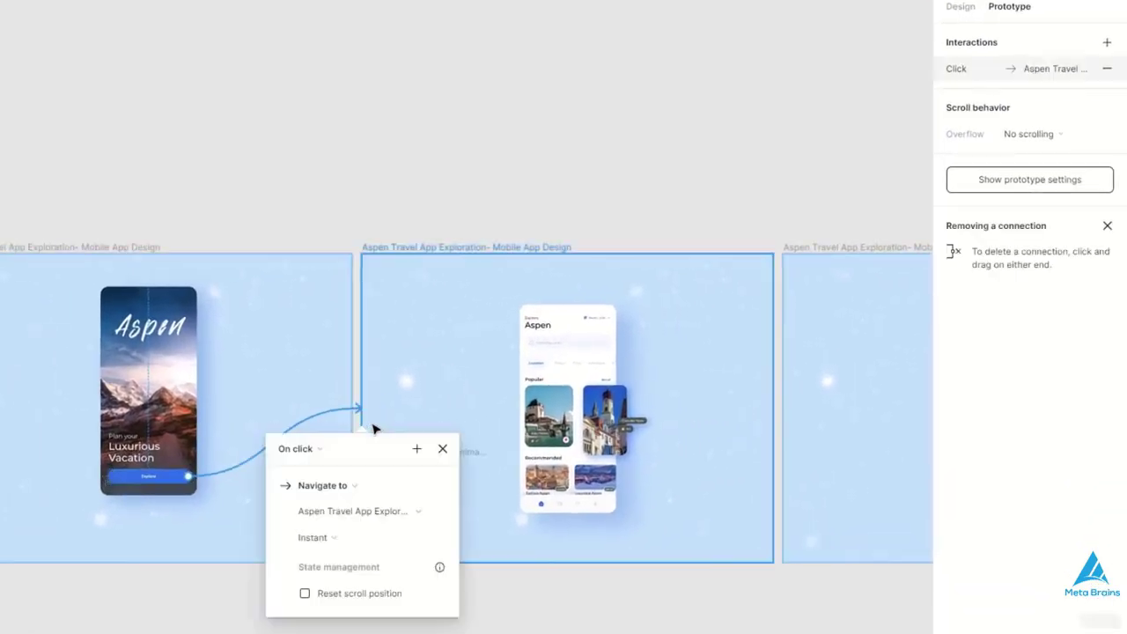
click(425, 539)
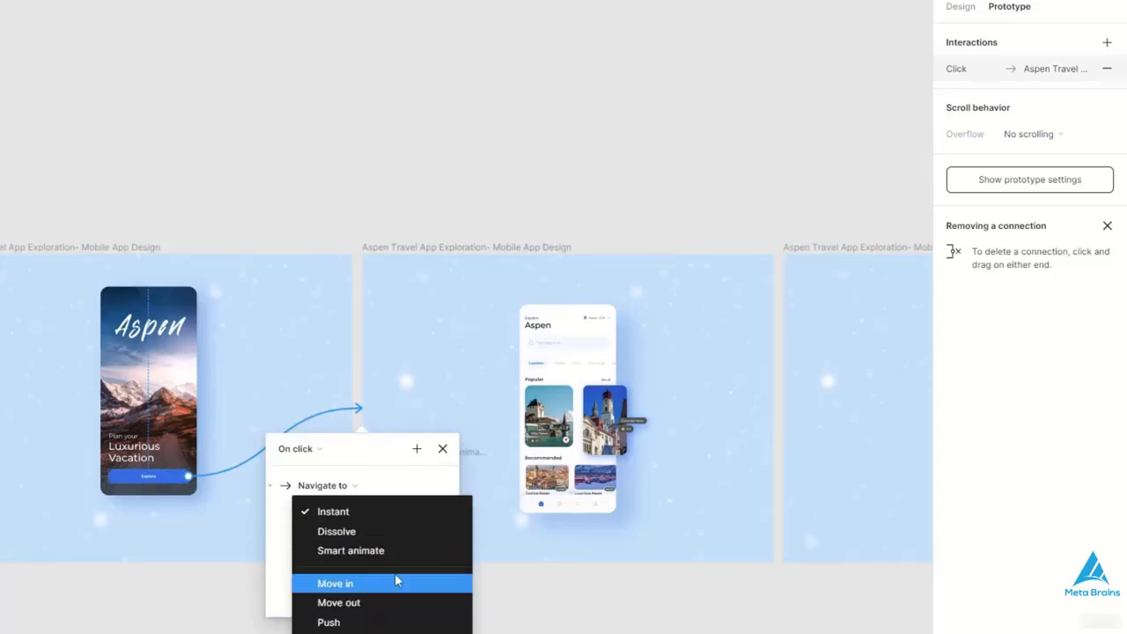
click(396, 549)
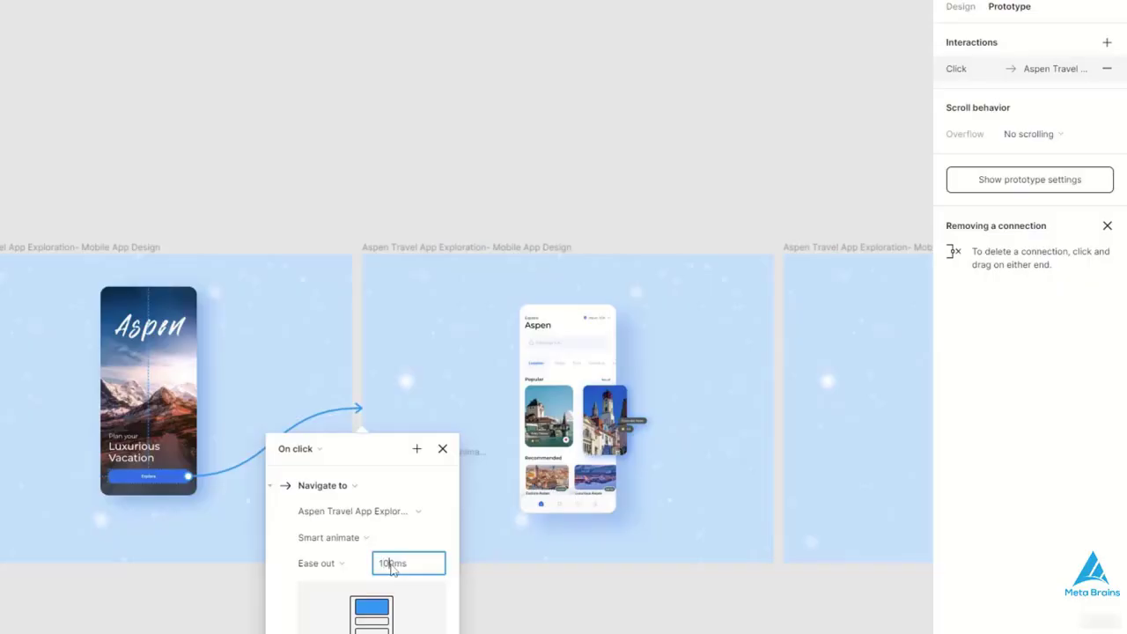
click(426, 627)
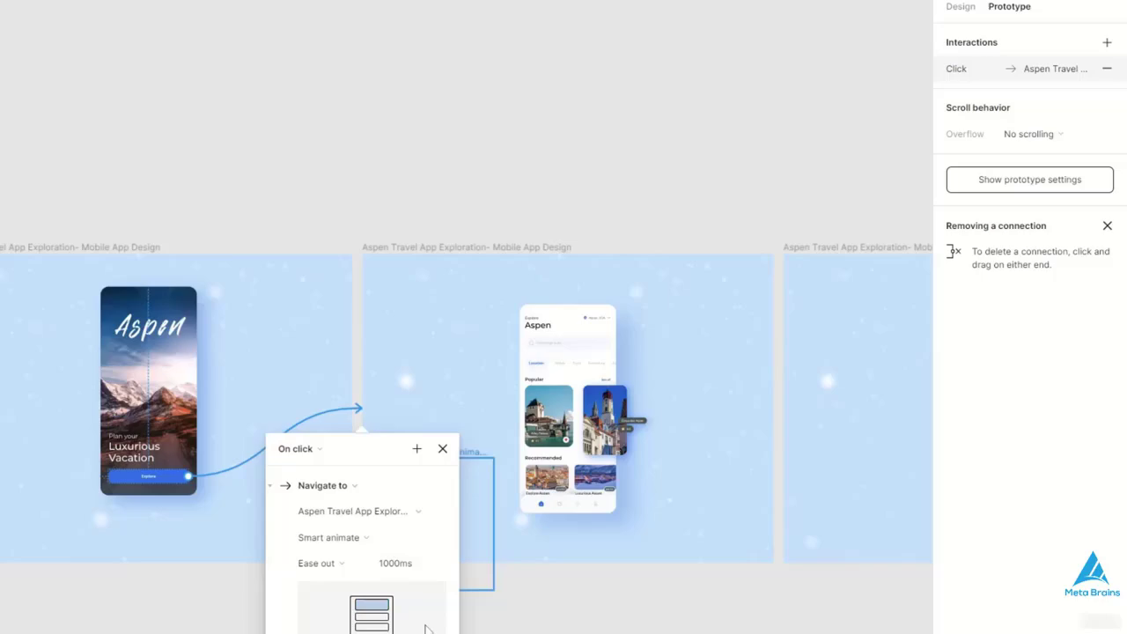
click(441, 448)
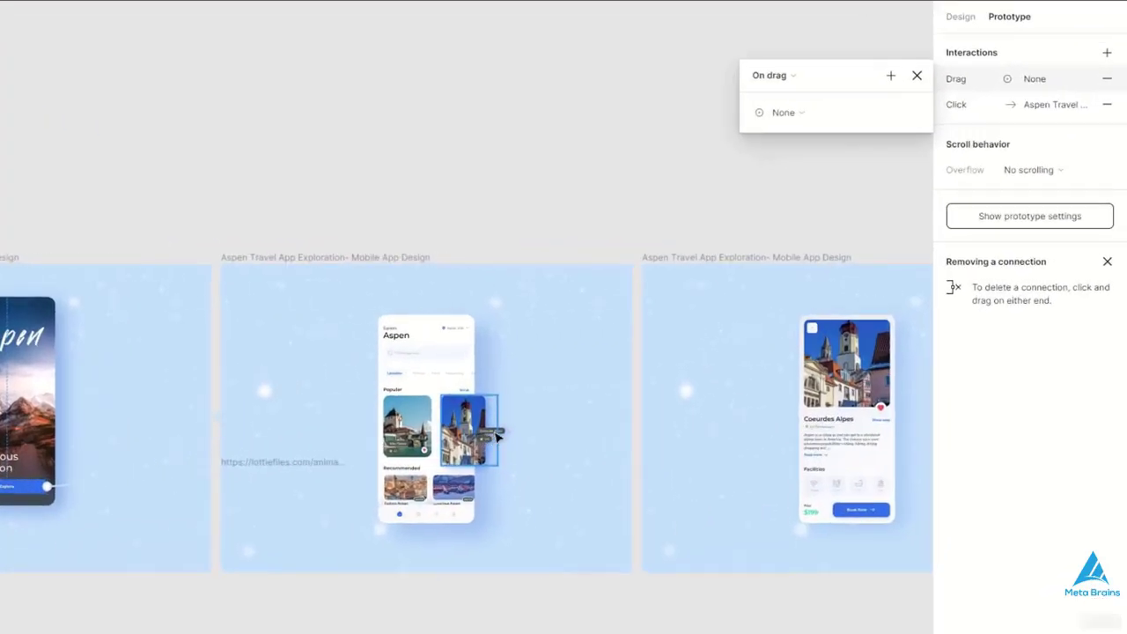
- Link the Coeurdes Alpes picture on the second screen to the third frame on click, with Smart animate, Ease out and 1000 ms
drag(497, 434, 644, 421)
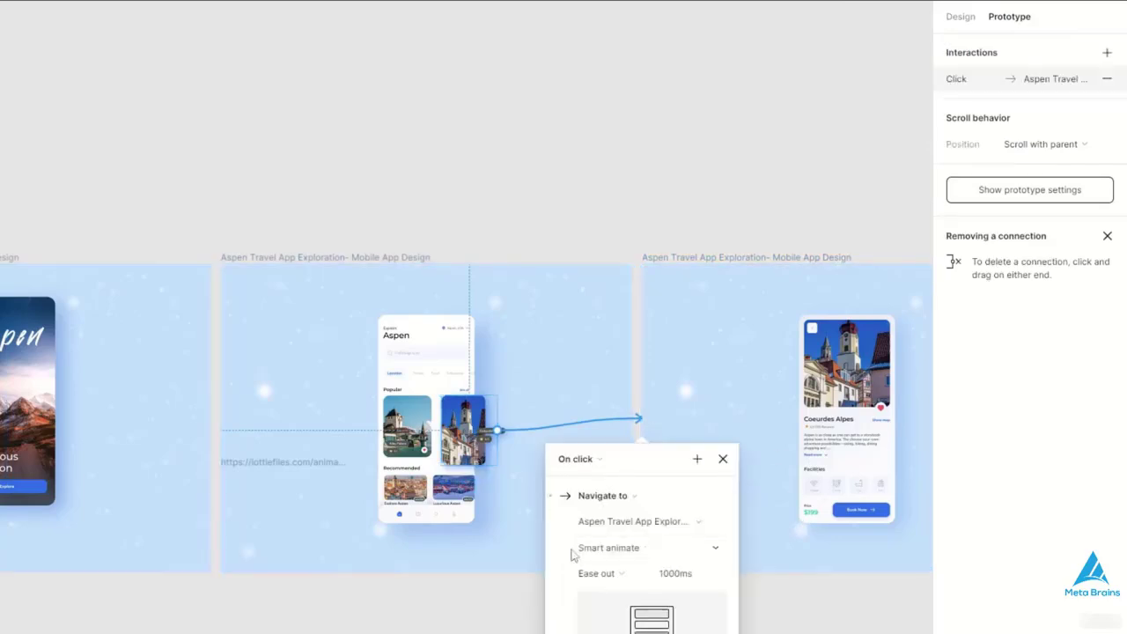
click(723, 459)
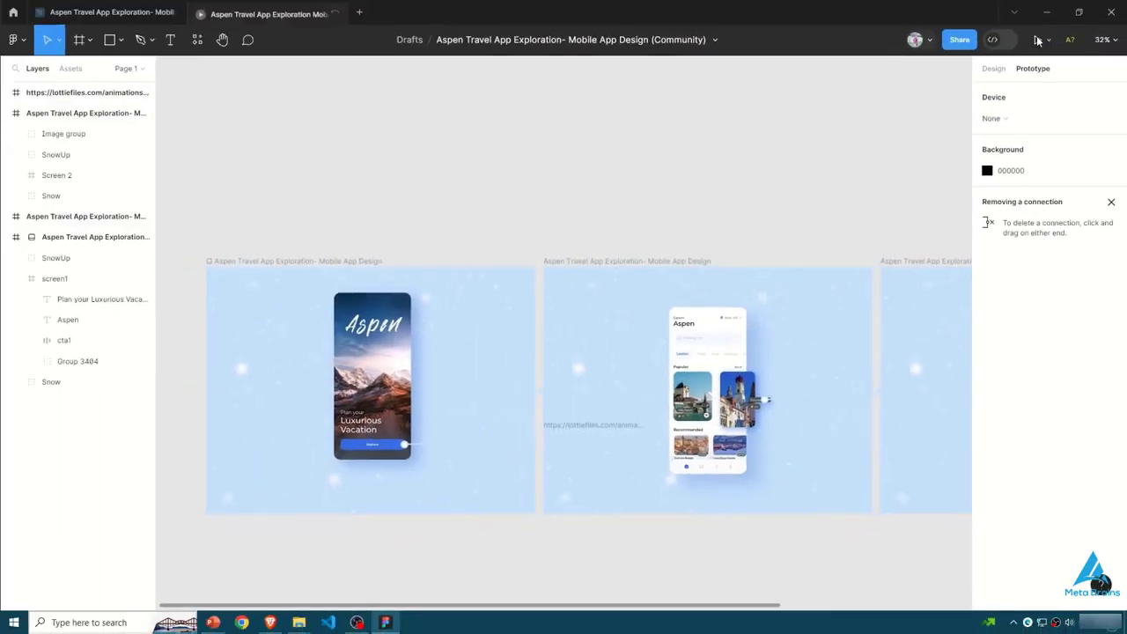
- Preview the prototype from the first screen through Explore to the Coeurdes Alpes details screen
click(1036, 35)
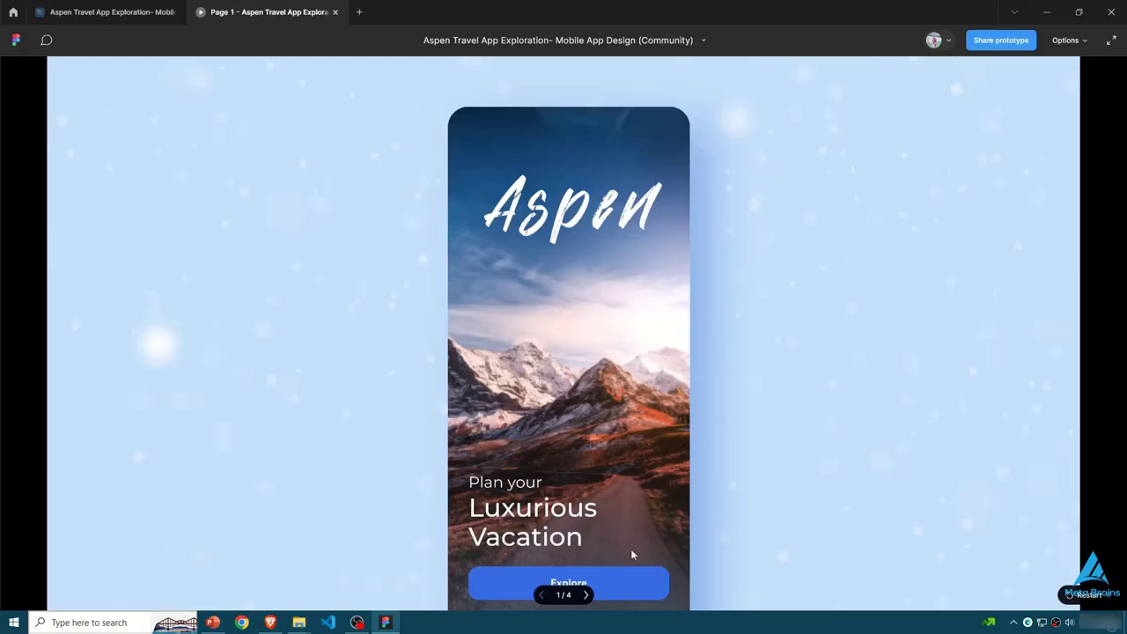
scroll(630, 548, down, 5)
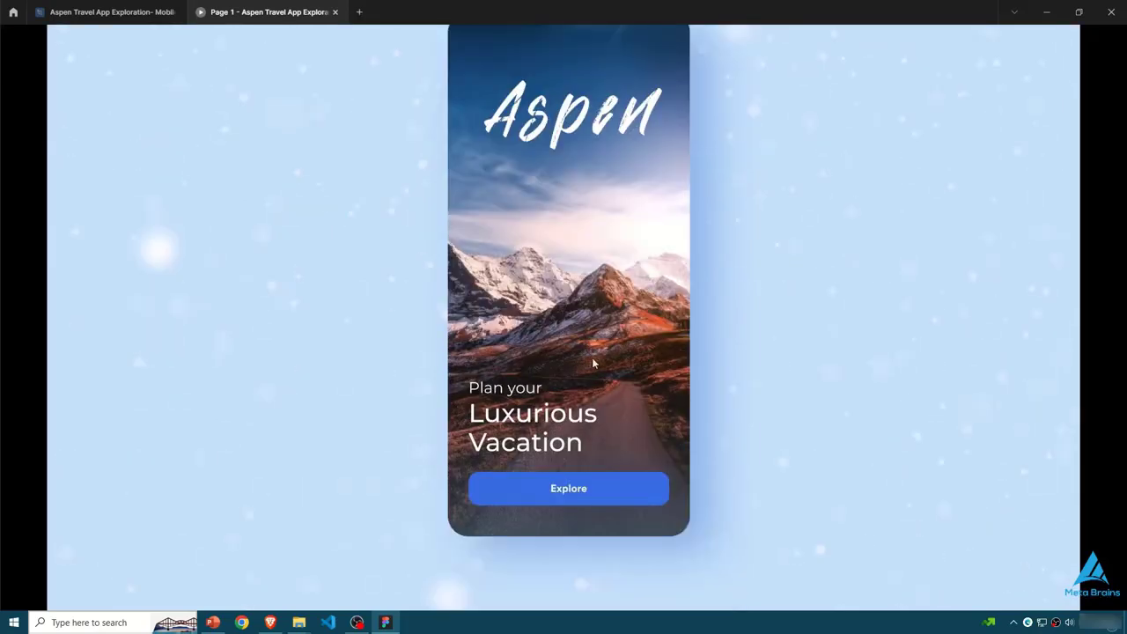
click(611, 494)
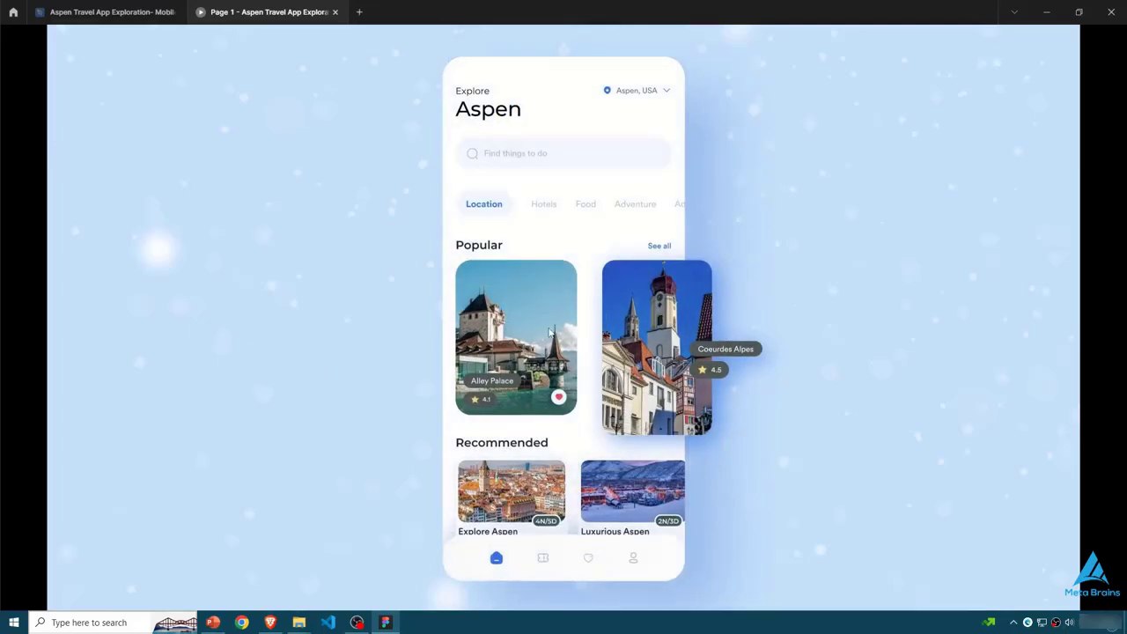
click(676, 335)
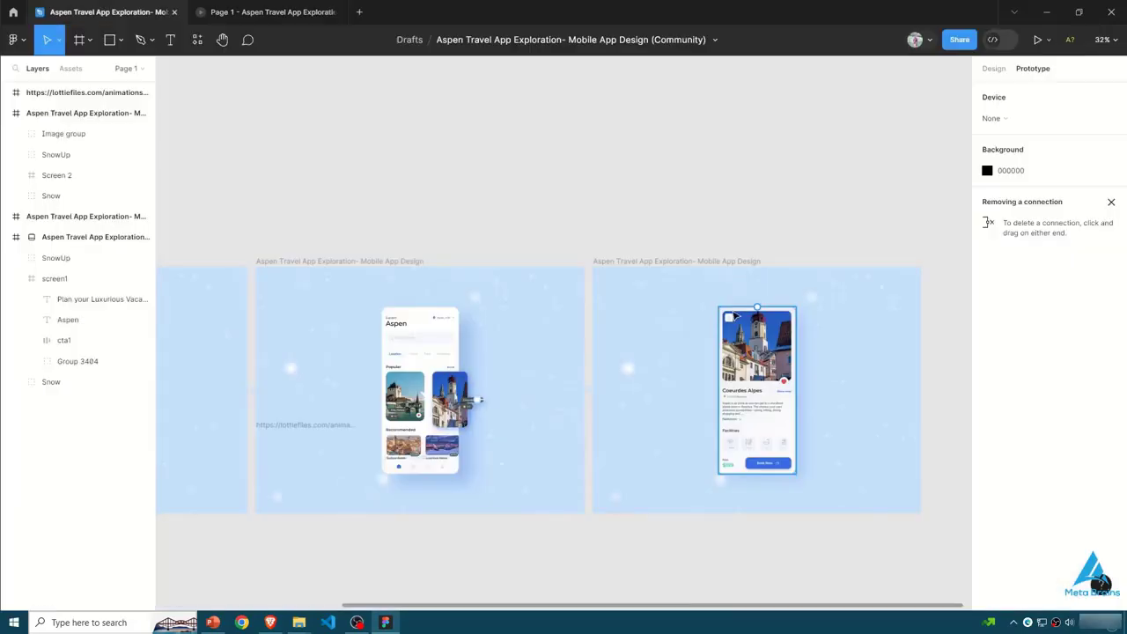
- Link the back arrow on the third screen to the second frame on click, using Smart animate with Ease in and out
double_click(730, 317)
double_click(730, 317)
click(1110, 98)
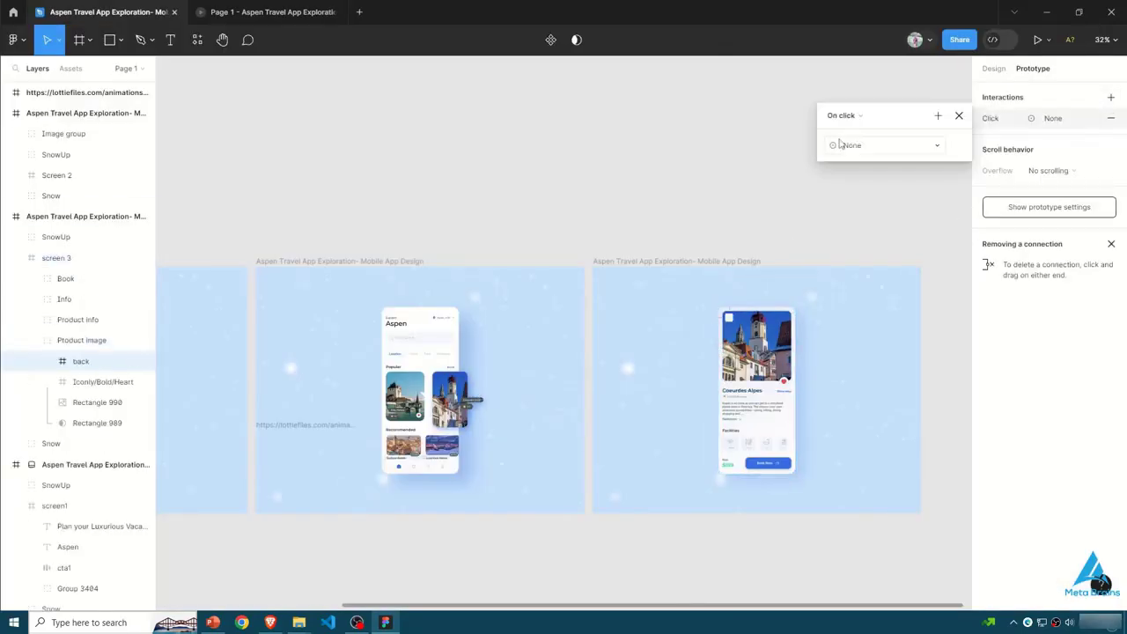
drag(726, 318, 523, 398)
click(554, 493)
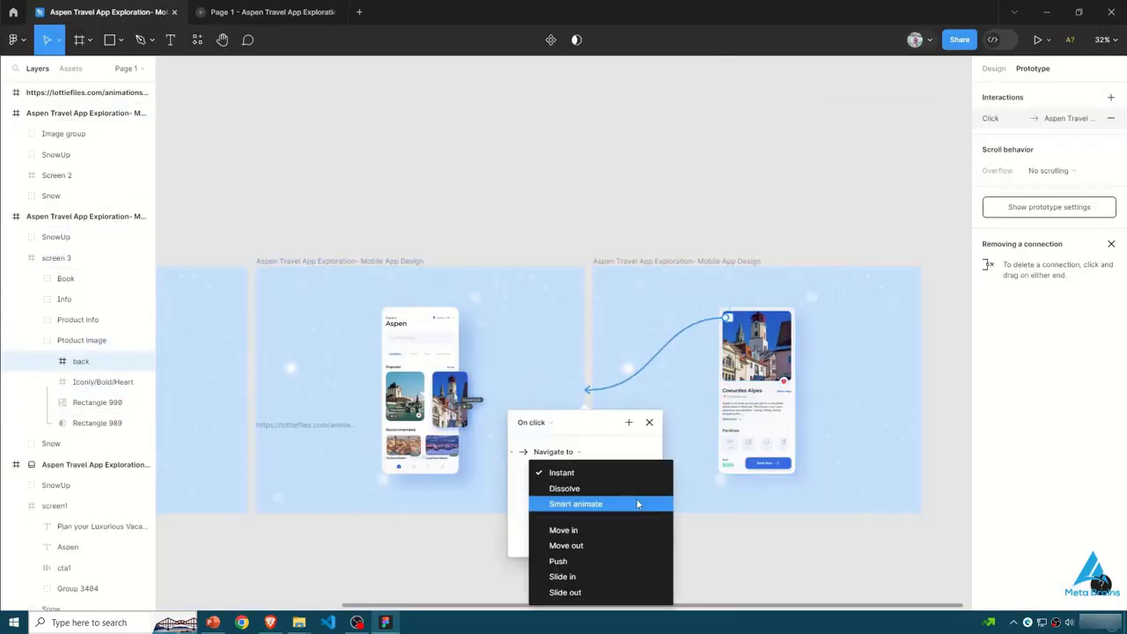
click(573, 508)
click(639, 495)
click(628, 500)
click(575, 514)
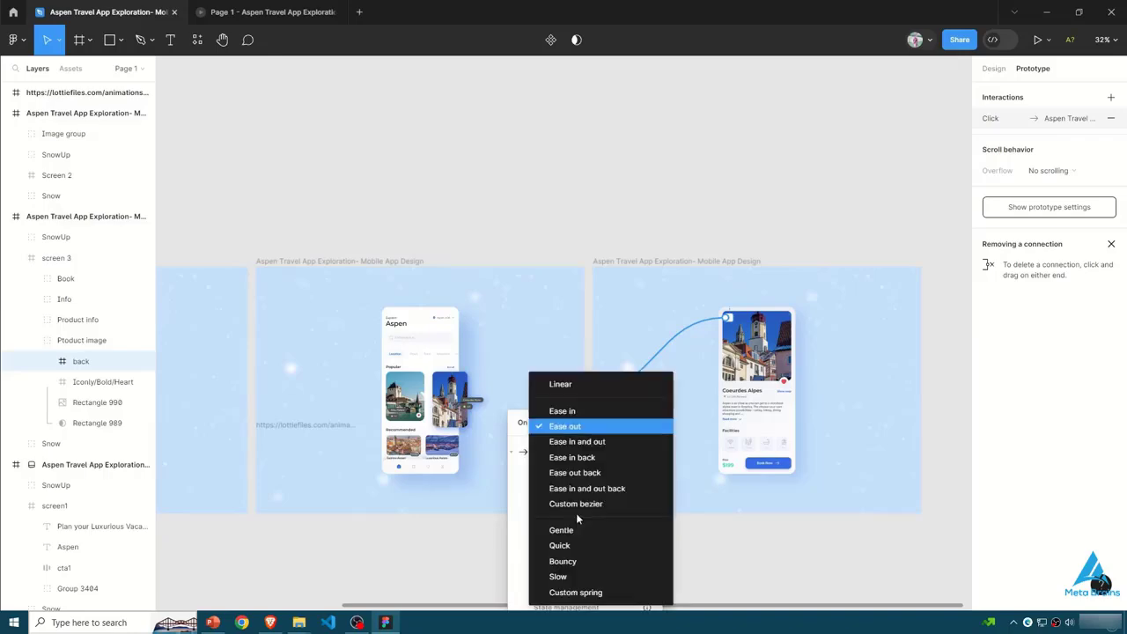
click(588, 442)
click(220, 422)
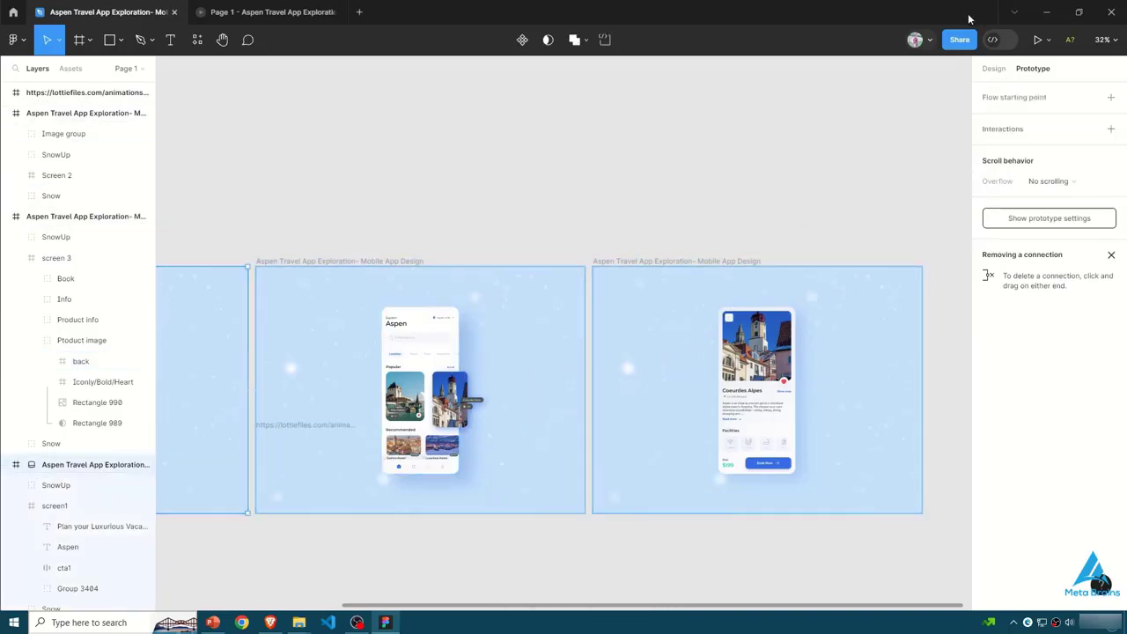
- Preview the prototype again through all three screens, test the back arrow, and close the preview
click(1035, 42)
click(551, 487)
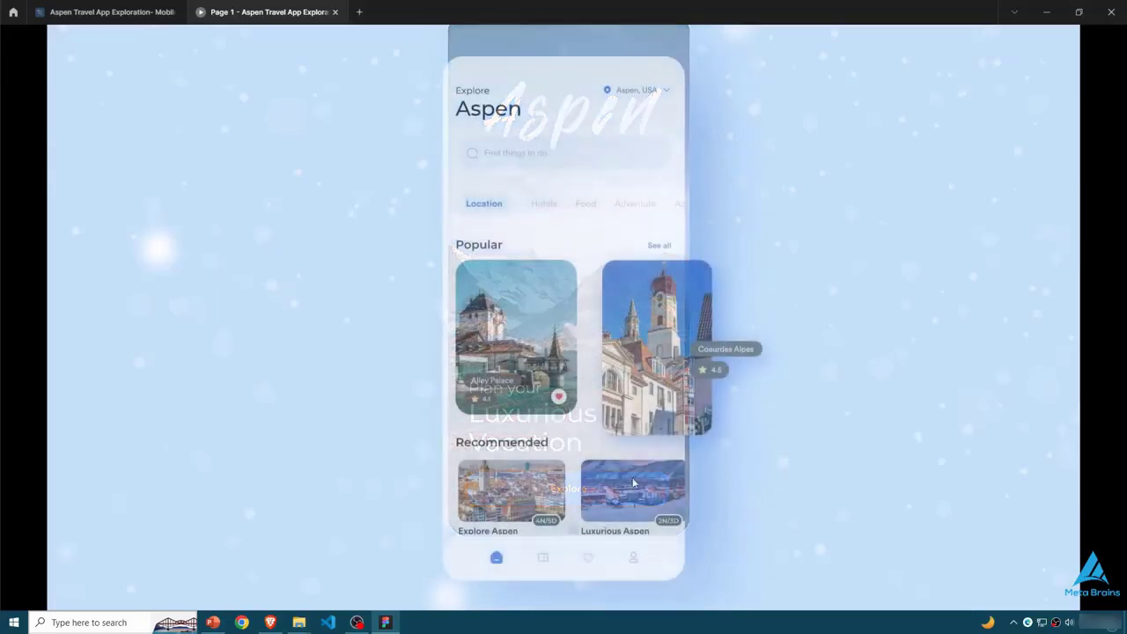
click(656, 352)
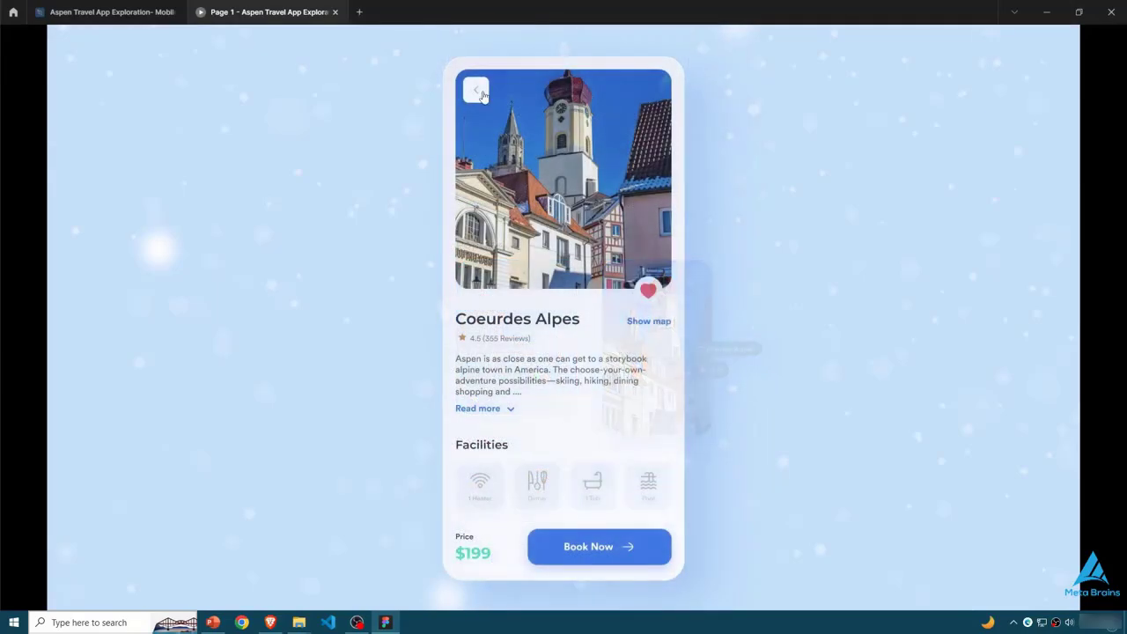
click(477, 91)
key(ctrl+w)
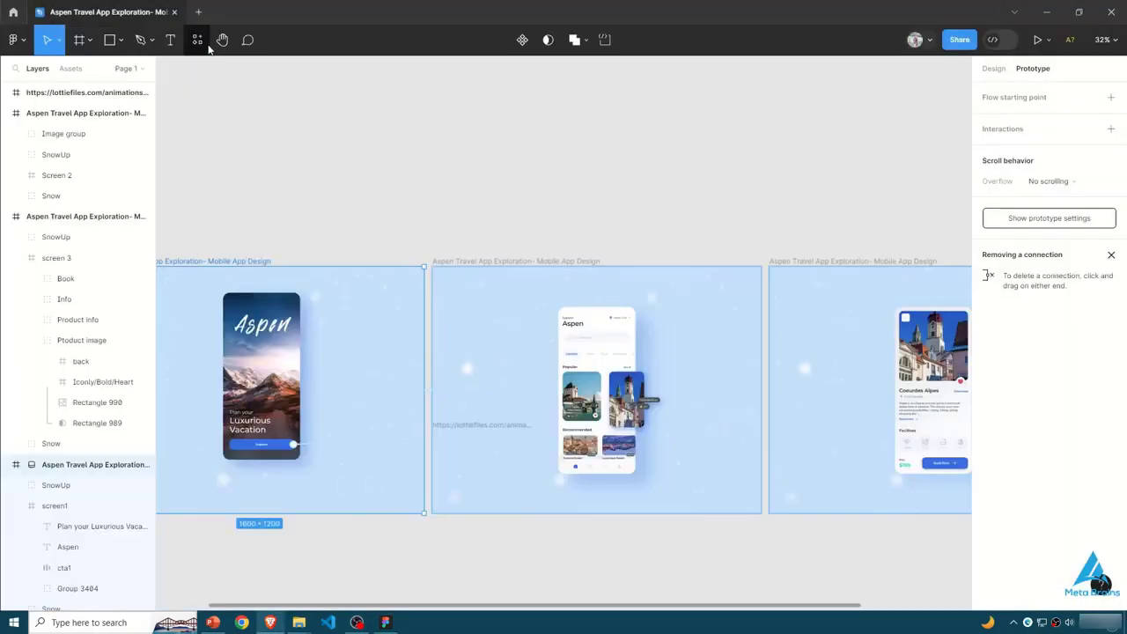
- Search the plugins for svg, run SVG motion on the first frame, and explore its Direct animation type and pro activation option
click(208, 42)
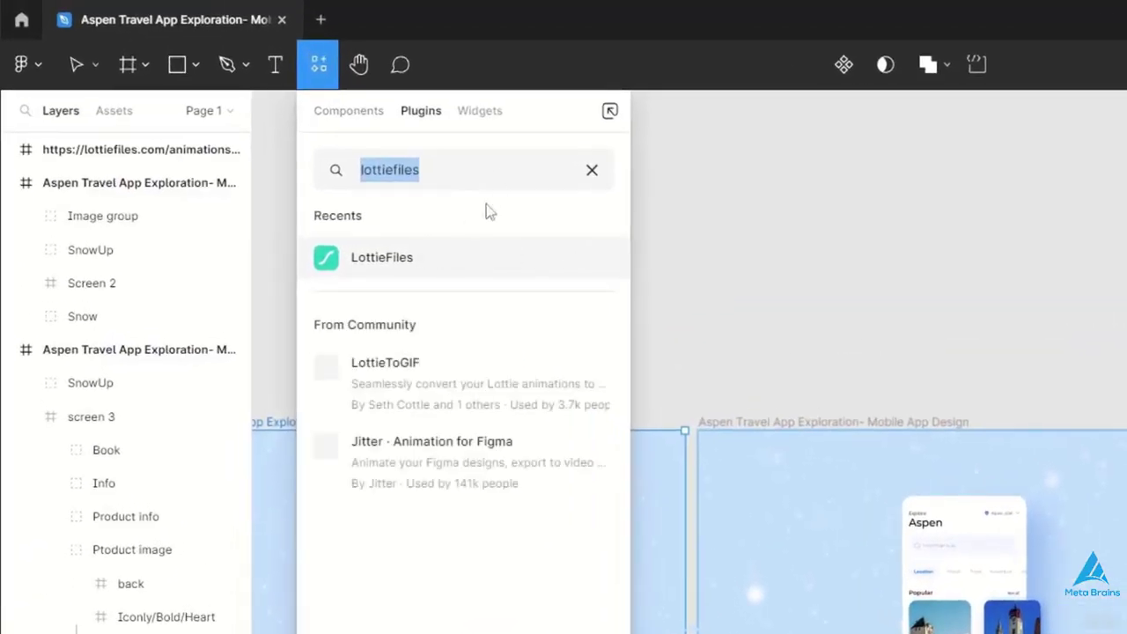
click(591, 170)
text(svg)
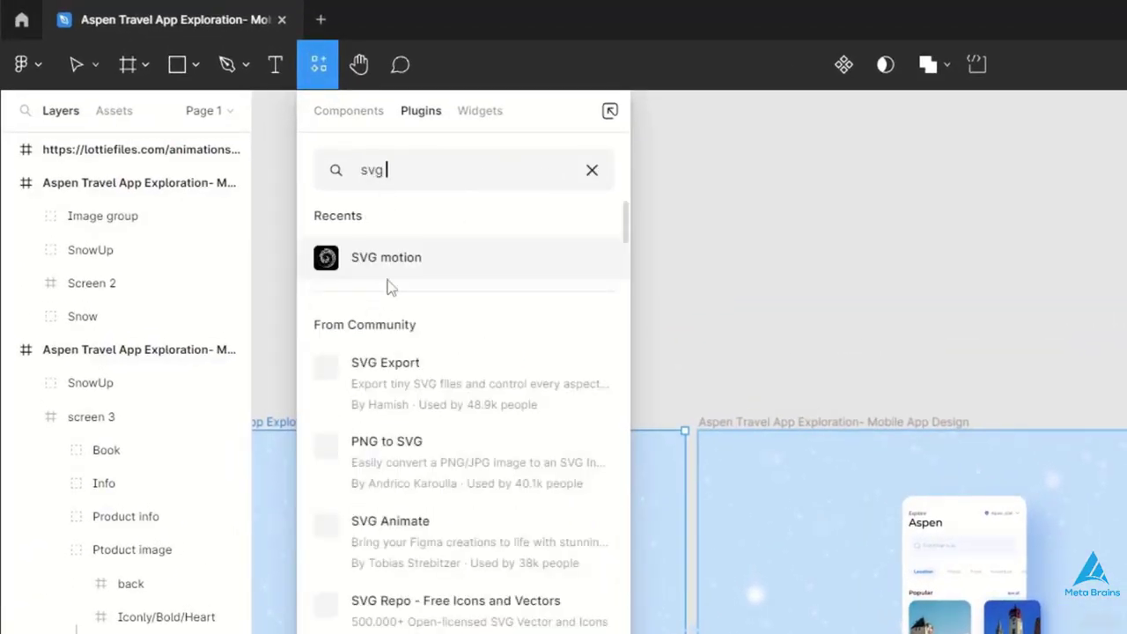
click(409, 252)
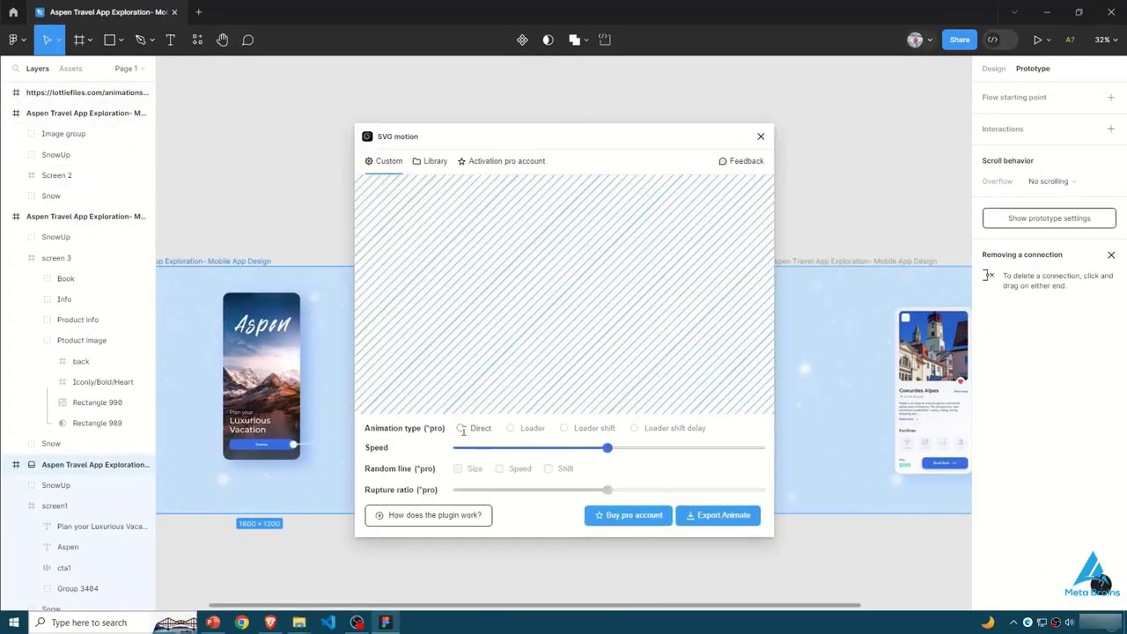
click(463, 430)
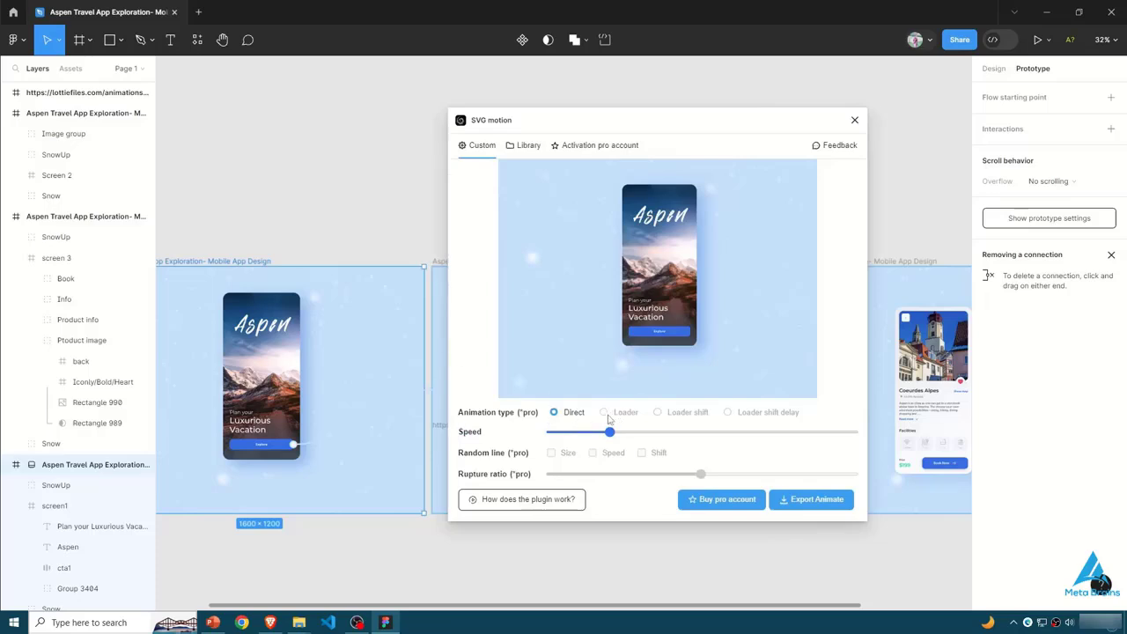
click(600, 147)
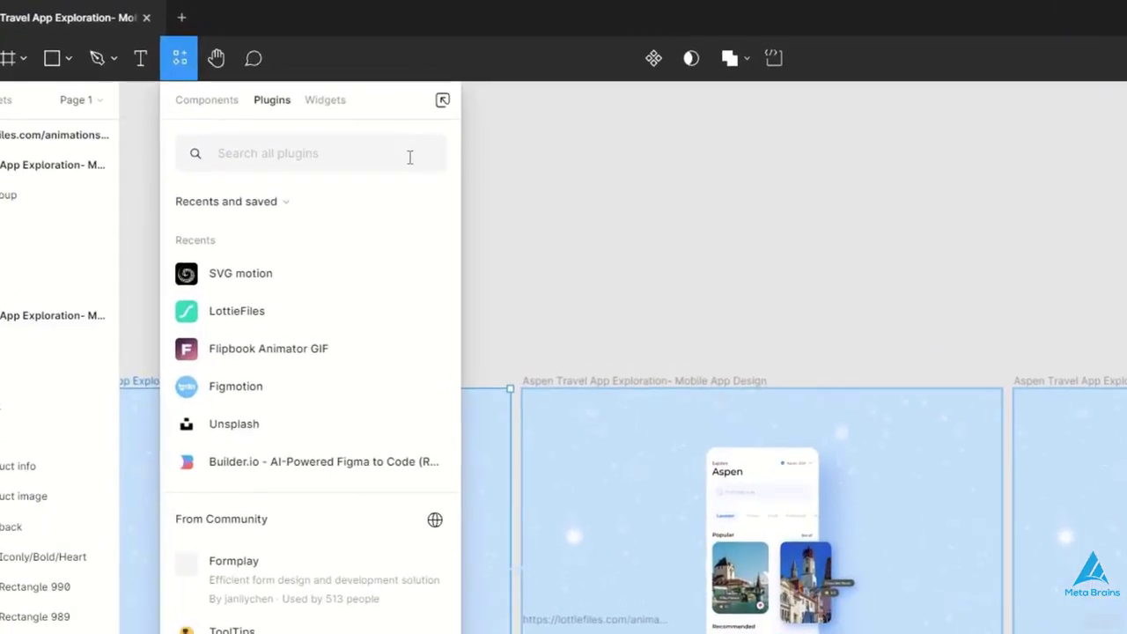
- Search the plugins for figm, run Figmotion, examine the browser login code it offers, and close the plugin
text(lo)
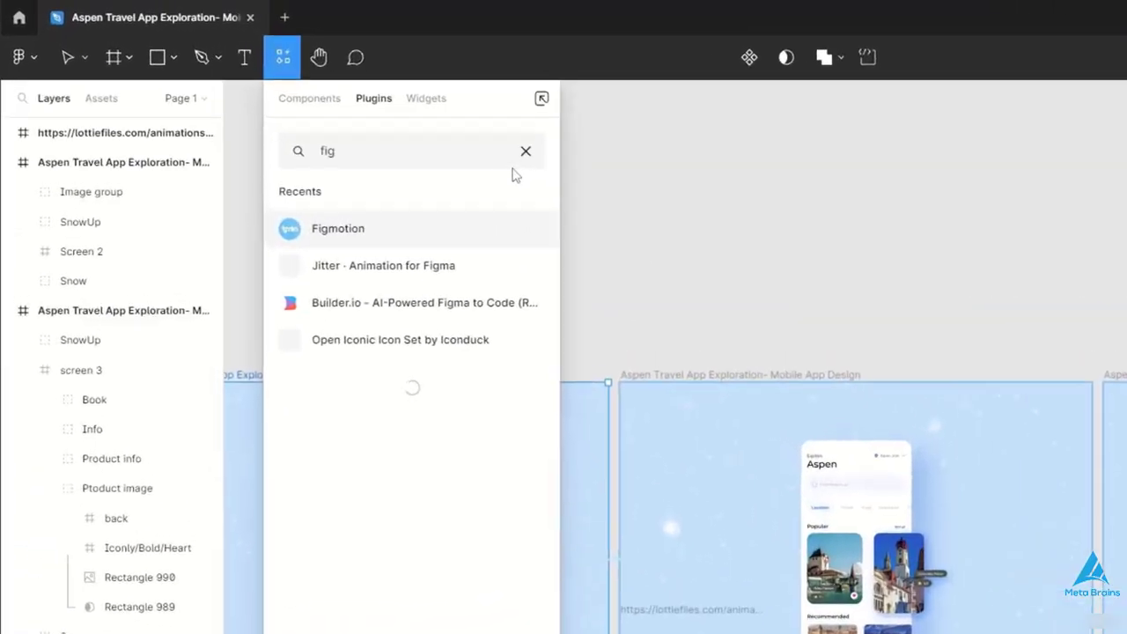
text(m)
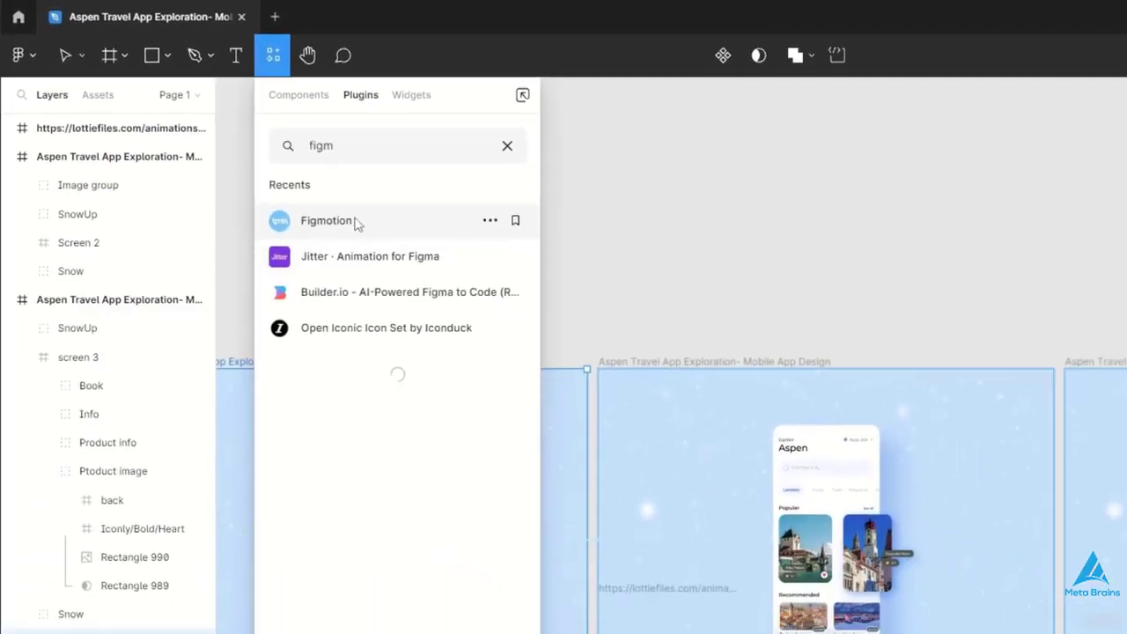
click(383, 256)
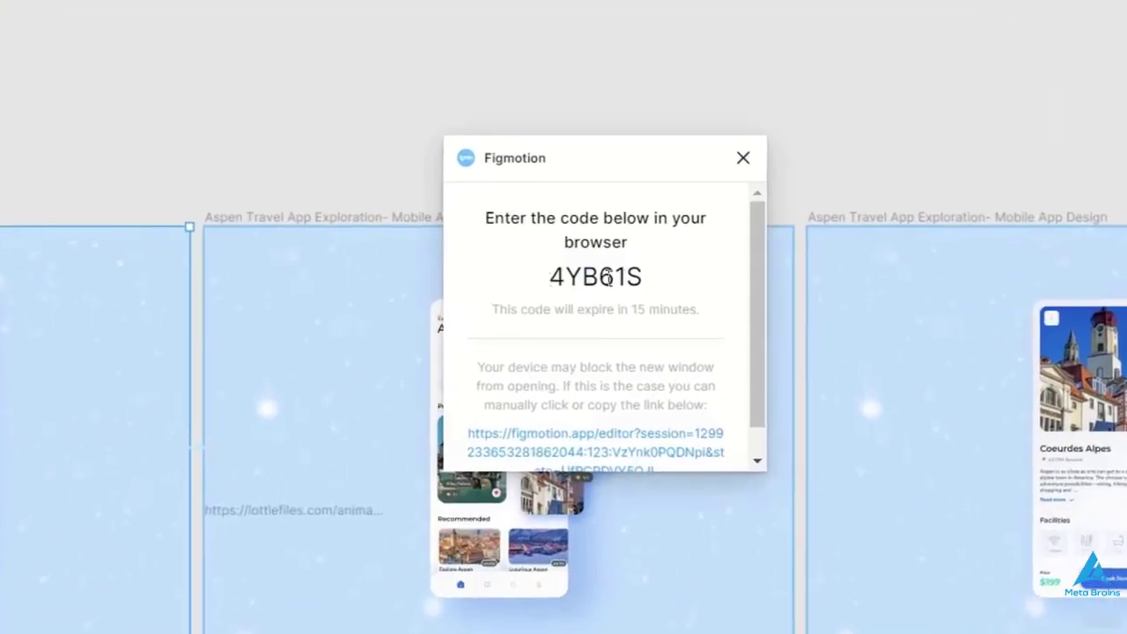
double_click(606, 278)
drag(667, 279, 544, 284)
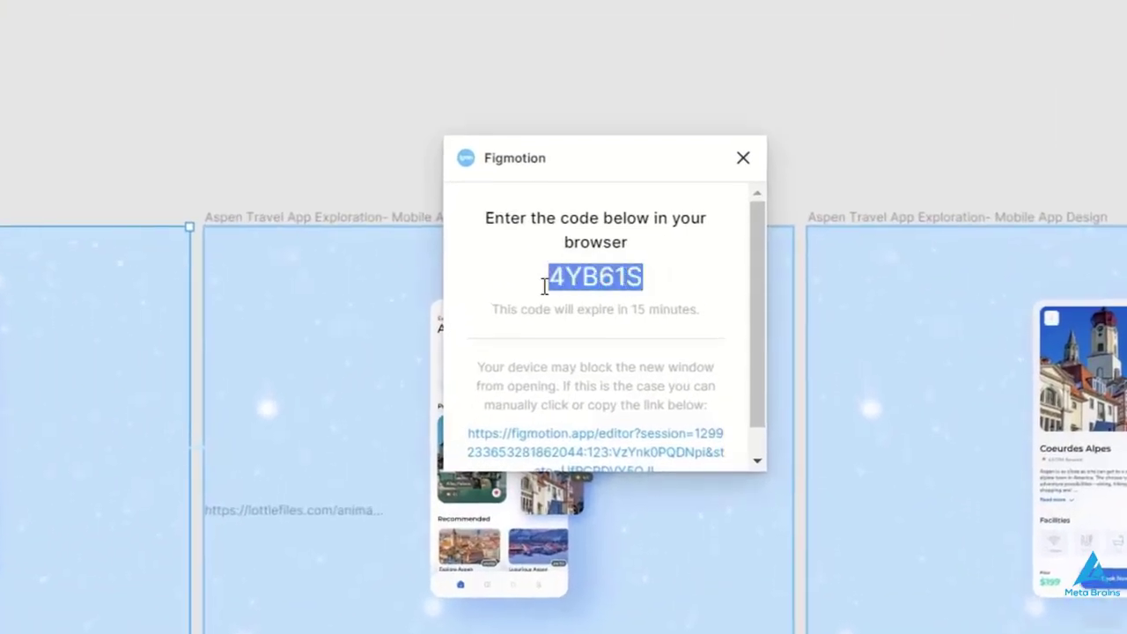
click(544, 283)
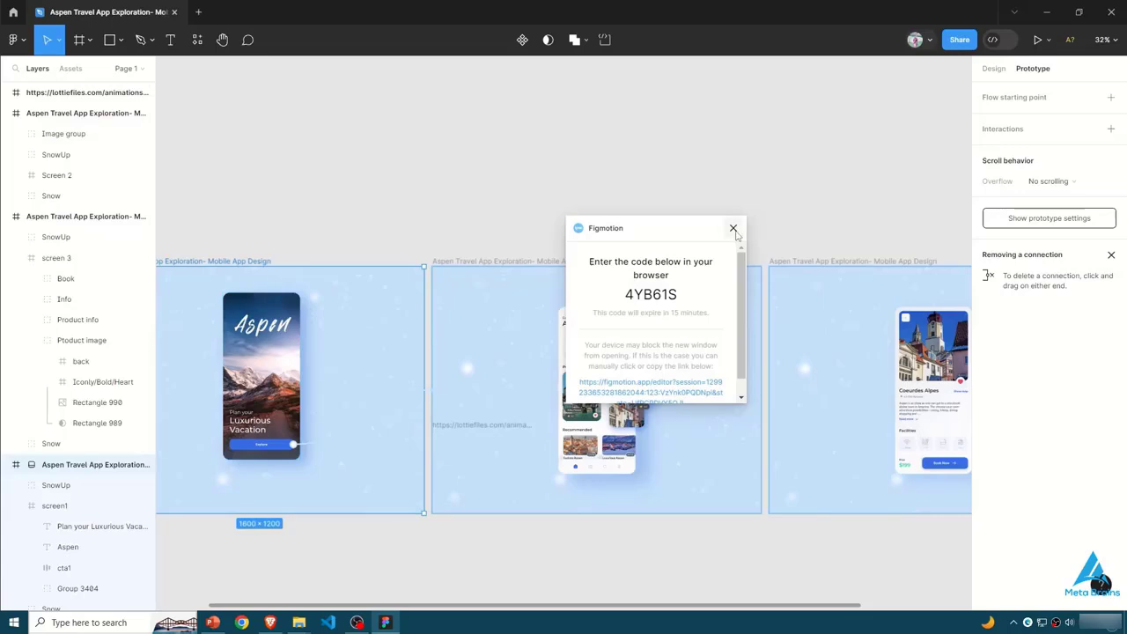
click(732, 228)
drag(646, 607, 595, 596)
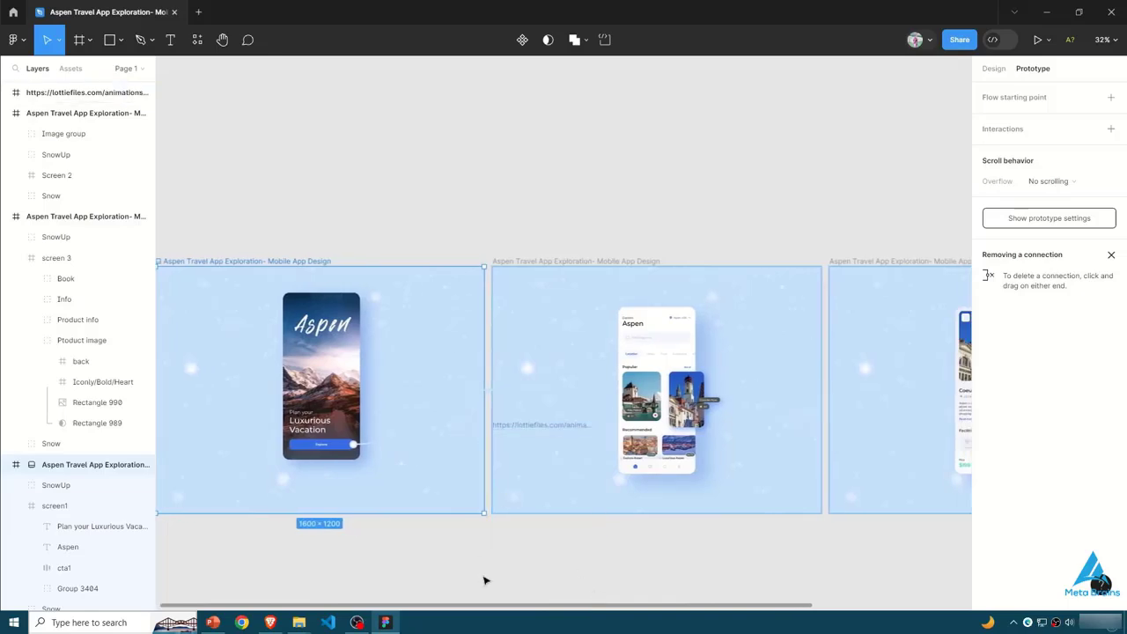
drag(482, 605, 345, 577)
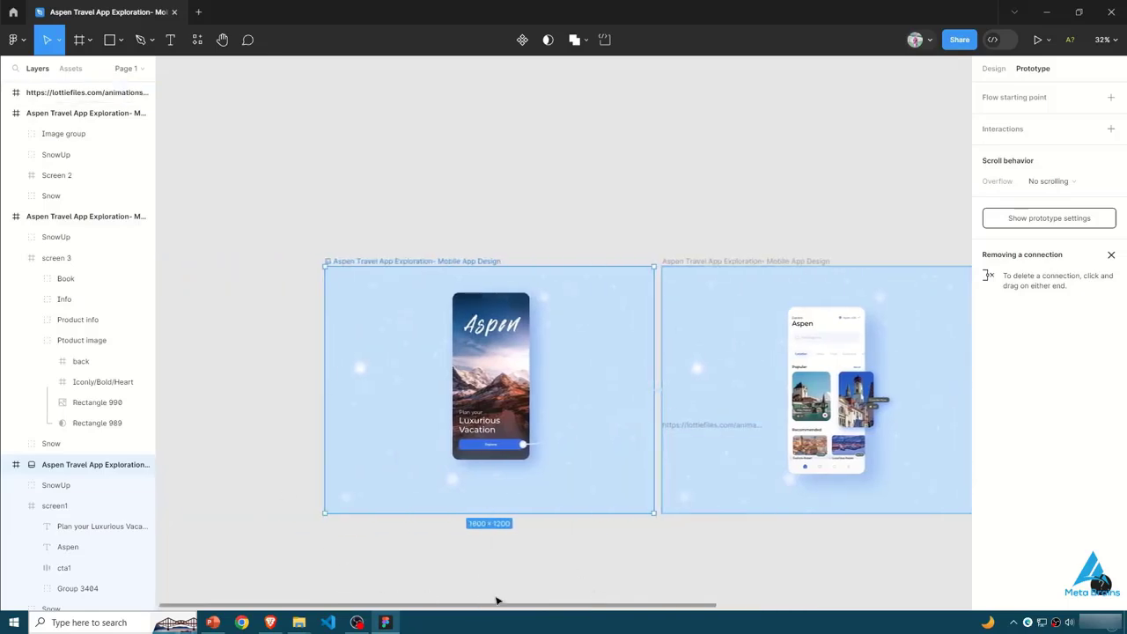
drag(504, 607, 749, 593)
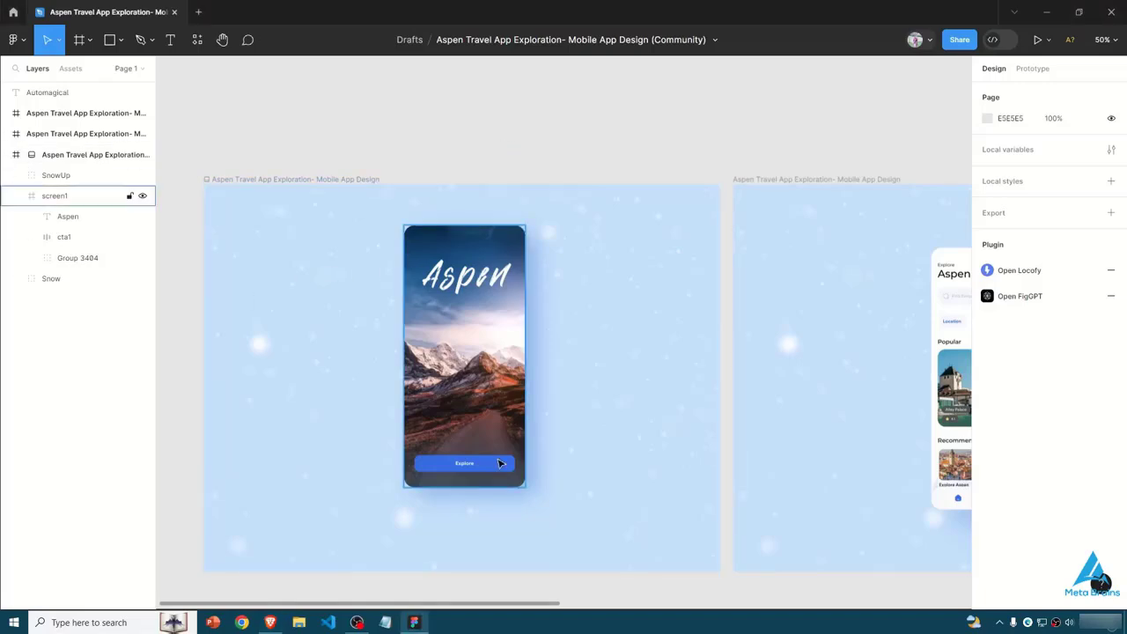
- Examine the recent and saved plugins available for the Aspen file, then dismiss the plugin list
click(197, 40)
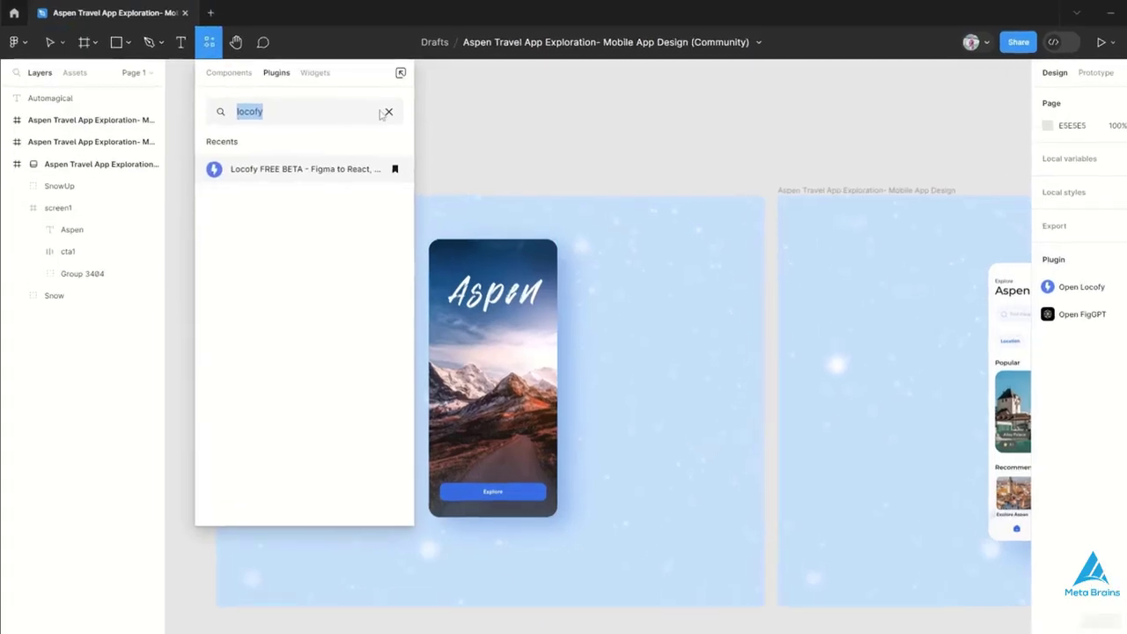
key(BackSpace)
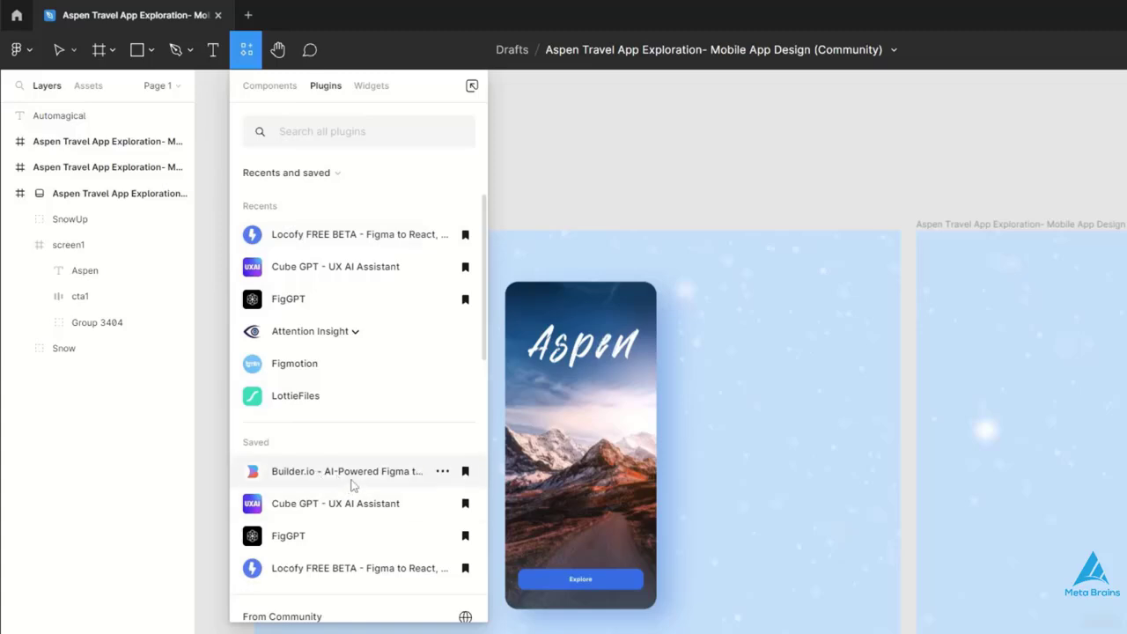
click(548, 184)
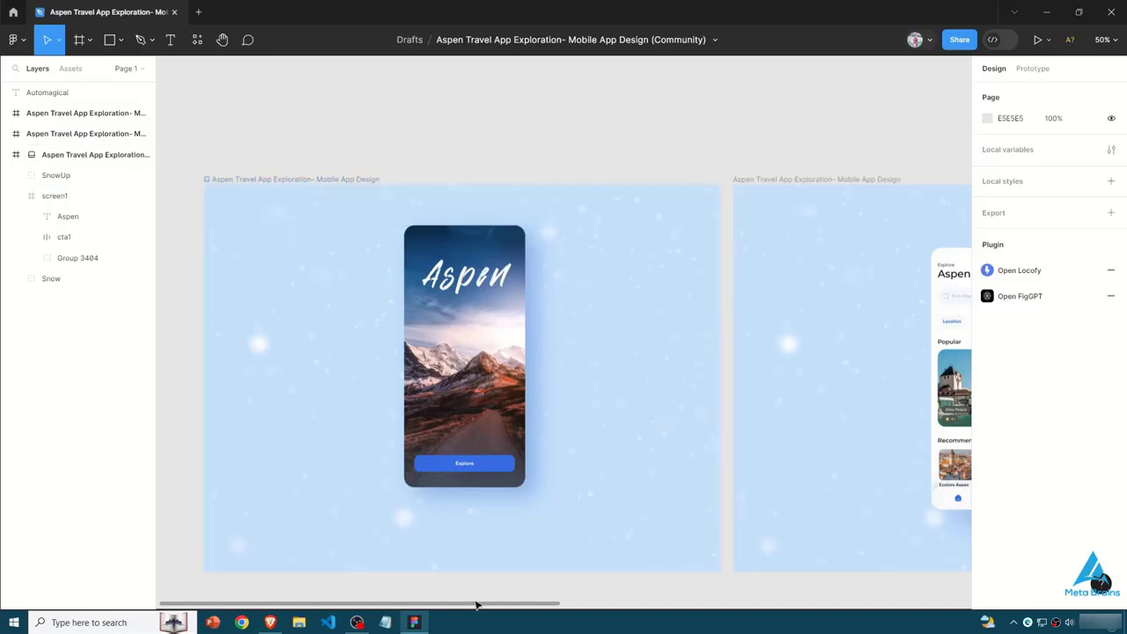
mouse_move(478, 604)
mouse_down()
mouse_move(531, 601)
mouse_move(461, 607)
mouse_move(627, 606)
mouse_move(482, 606)
mouse_up()
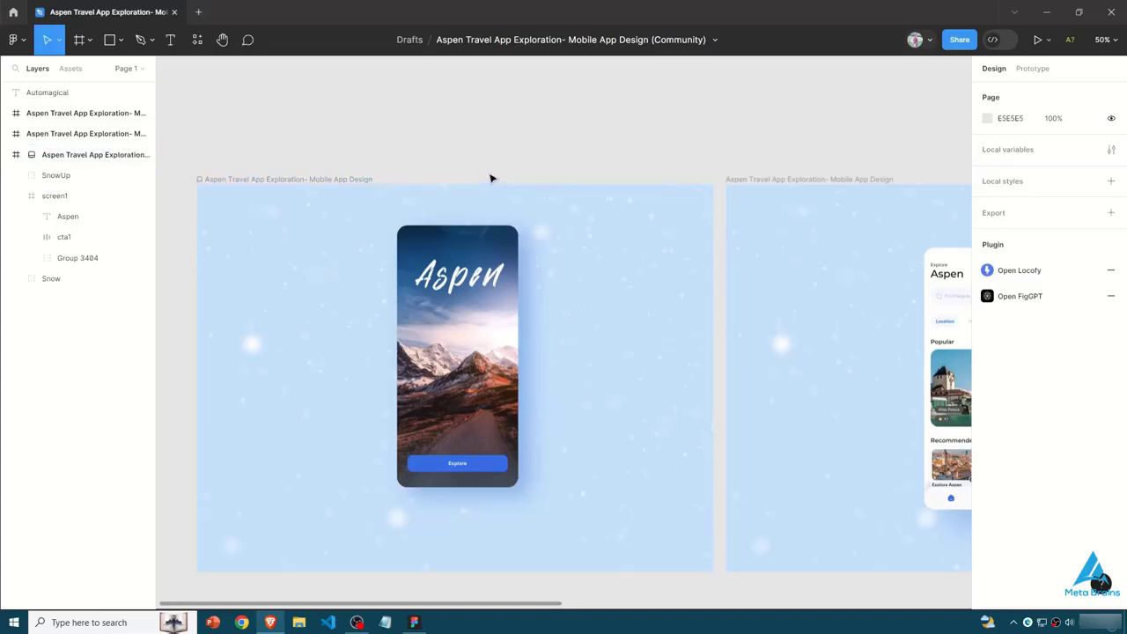
drag(573, 604, 963, 591)
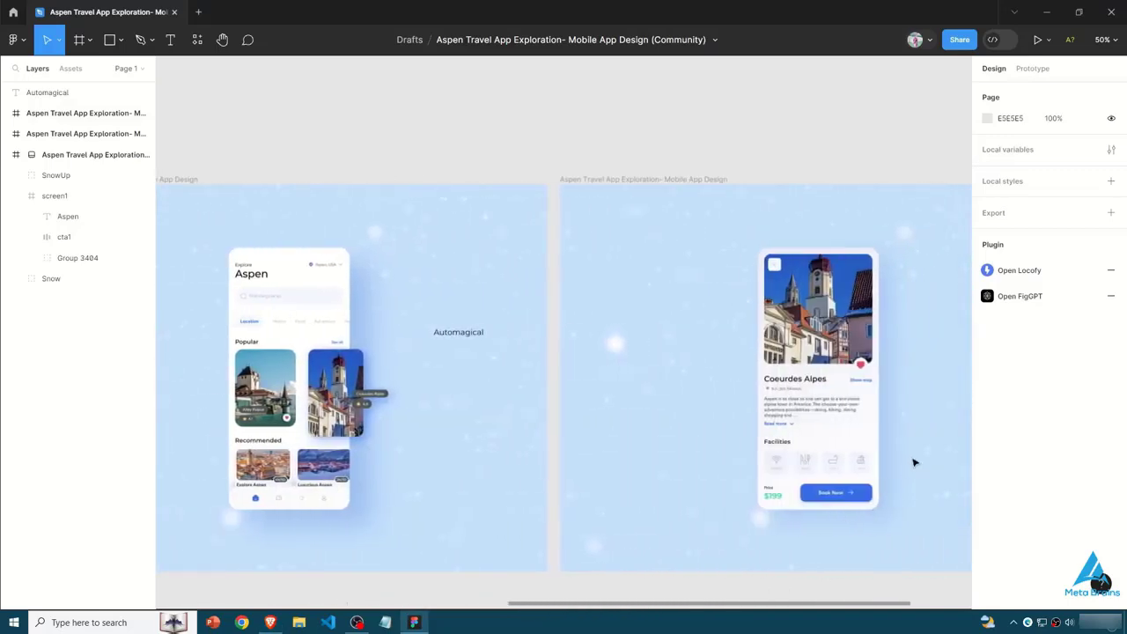
- Examine the description text on the Coeurdes Alpes detail screen up close
scroll(914, 462, right, 3)
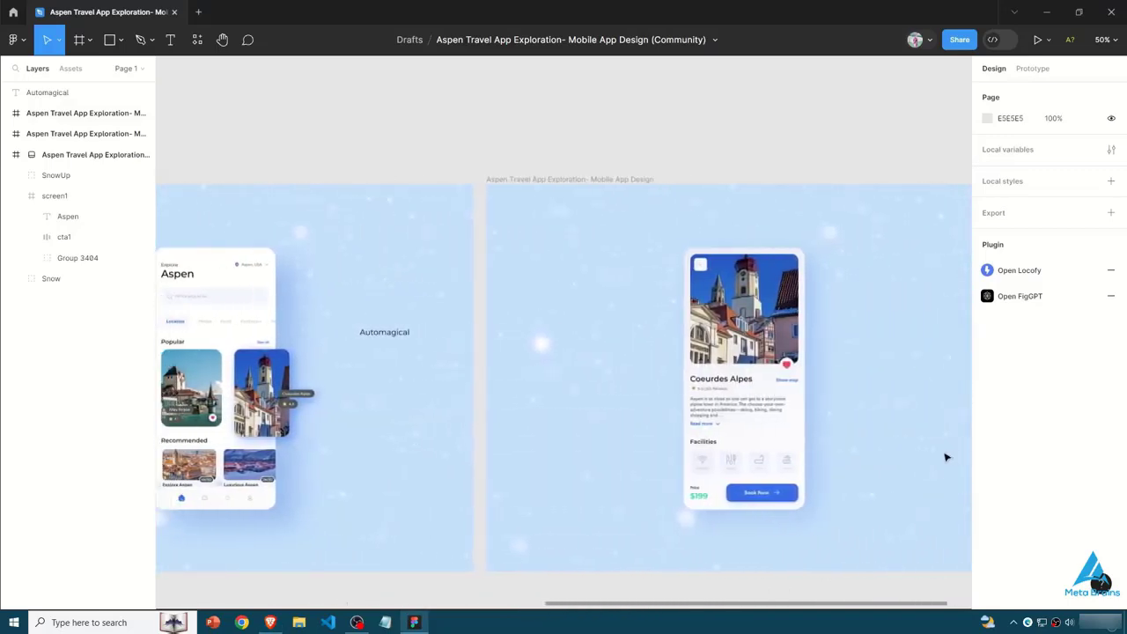
drag(946, 458, 949, 459)
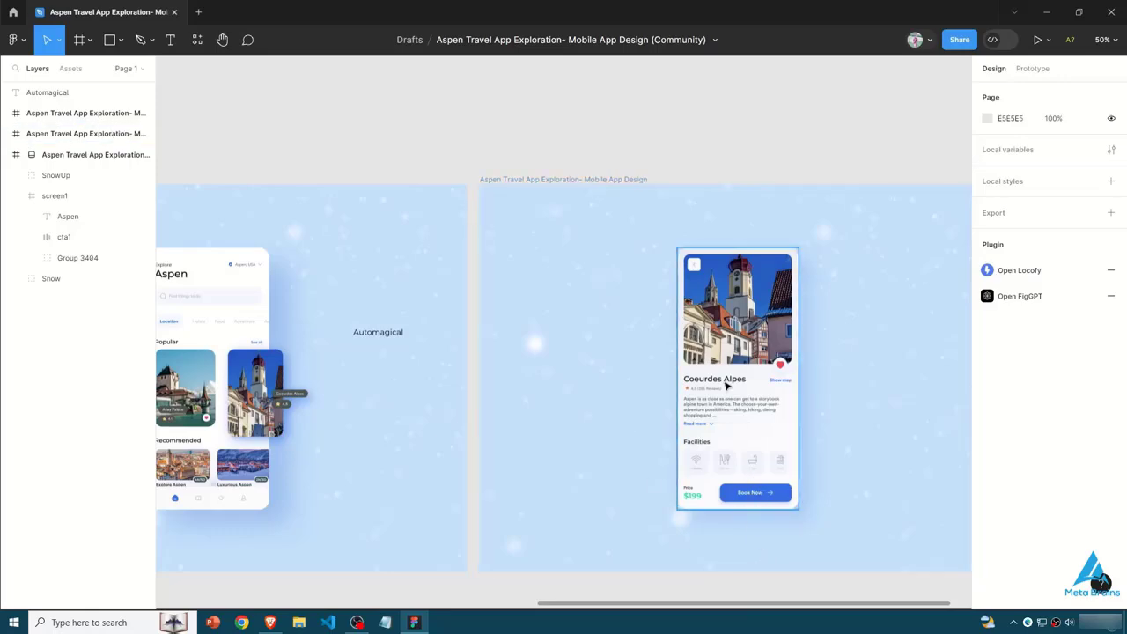
scroll(727, 384, up, 8)
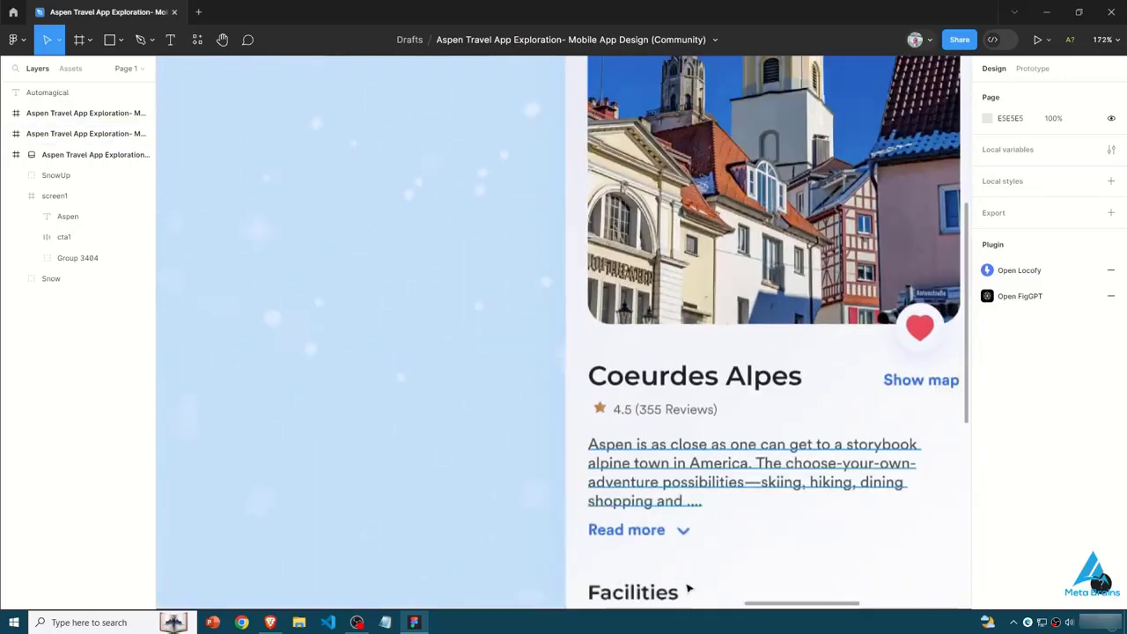
mouse_move(774, 606)
mouse_down()
mouse_move(848, 605)
mouse_move(763, 606)
mouse_up()
scroll(696, 403, down, 3)
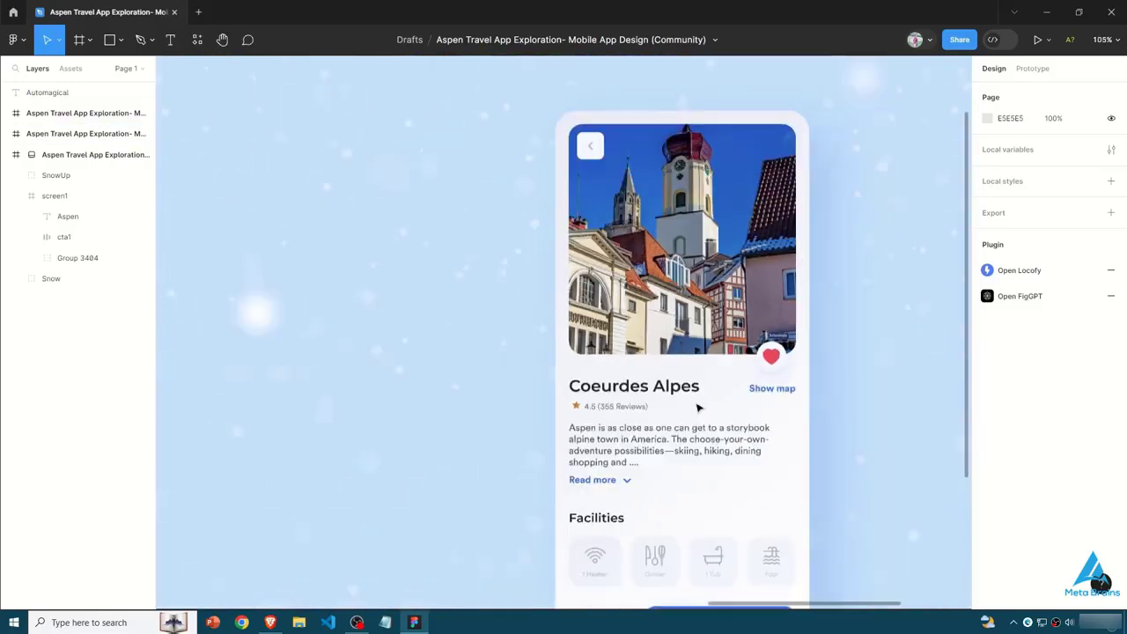
scroll(696, 407, down, 2)
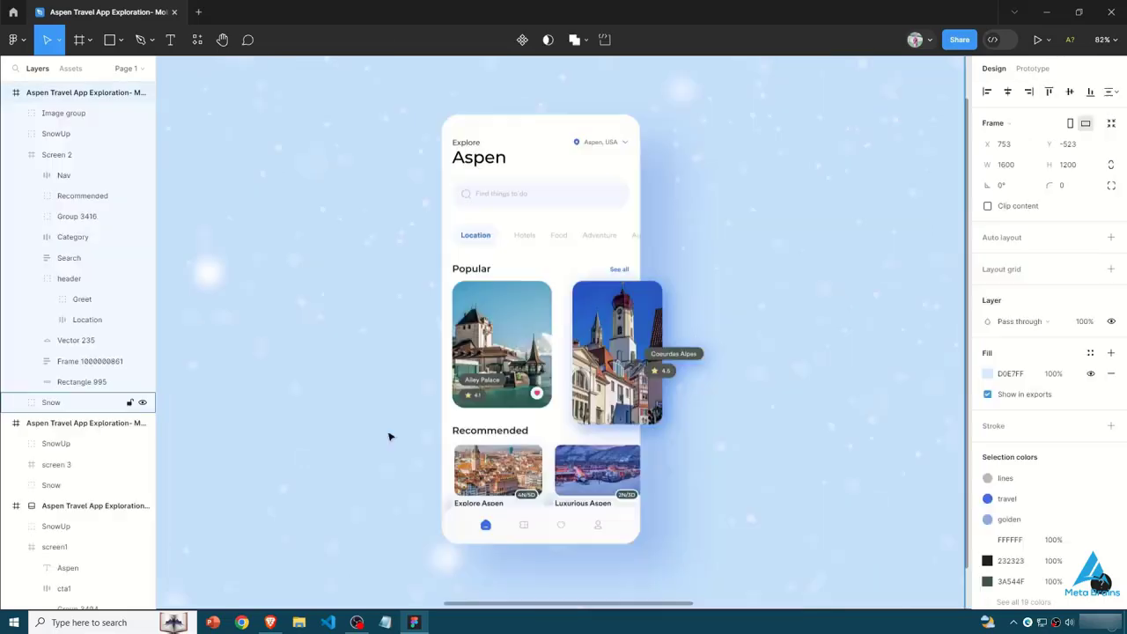
- Search the plugins for font pr, run Font Preview, view its font list alongside the Aspen welcome screen, and close the plugin
click(198, 40)
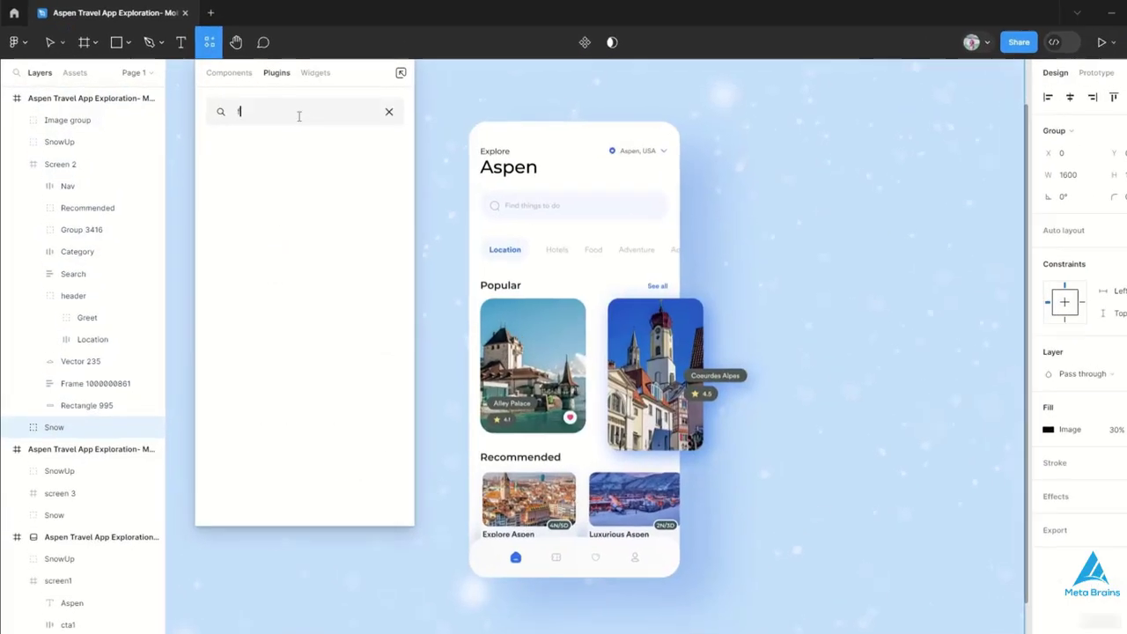
text(font pr)
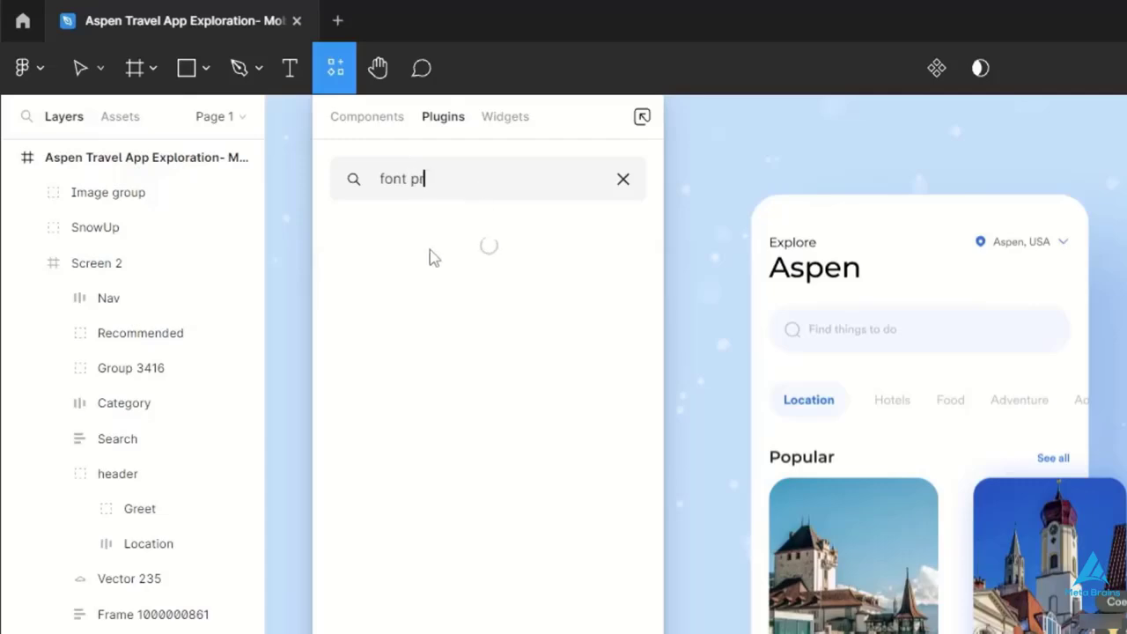
click(546, 269)
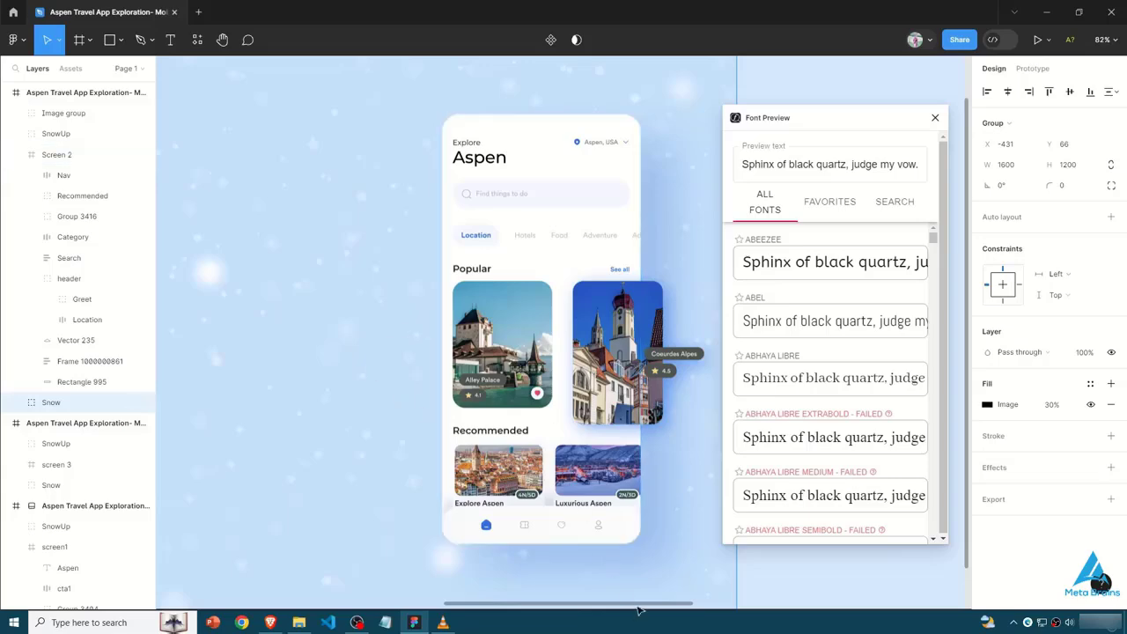
drag(633, 607, 392, 525)
scroll(393, 427, down, 3)
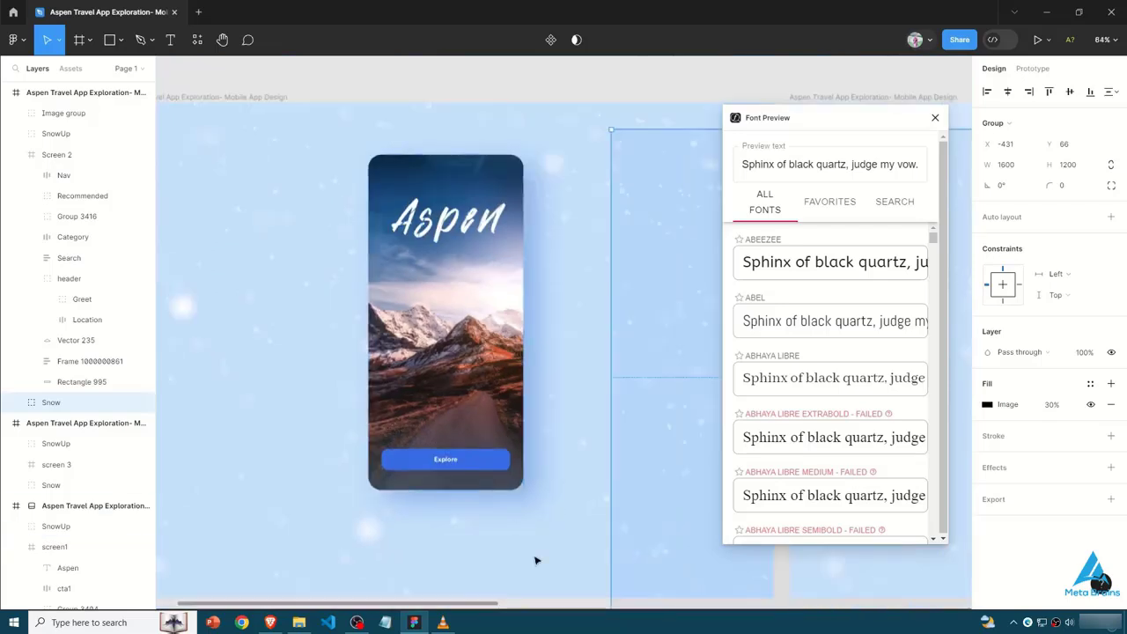
click(581, 570)
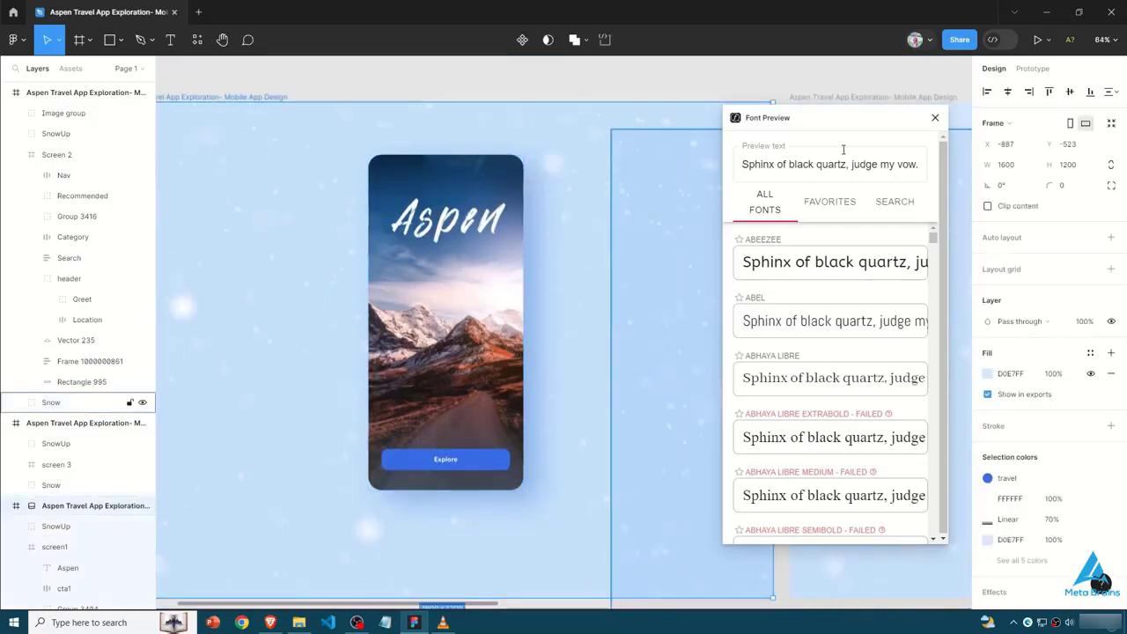
click(935, 117)
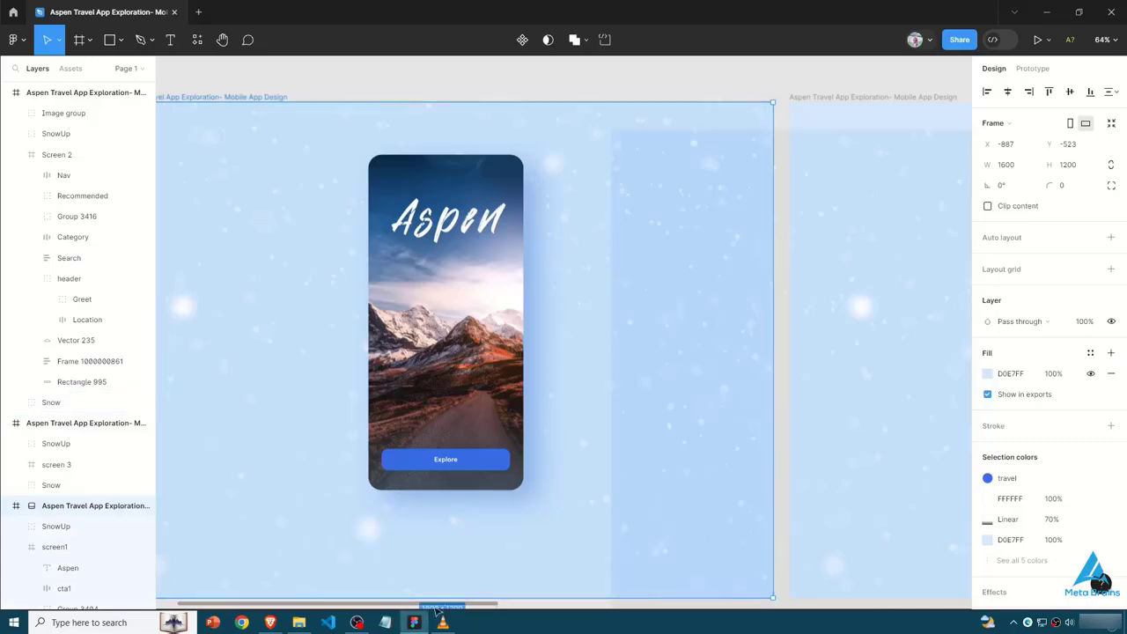
- Delete the displaced Snow group that overlaps the welcome and Explore frames
drag(462, 608, 683, 604)
scroll(440, 483, down, 3)
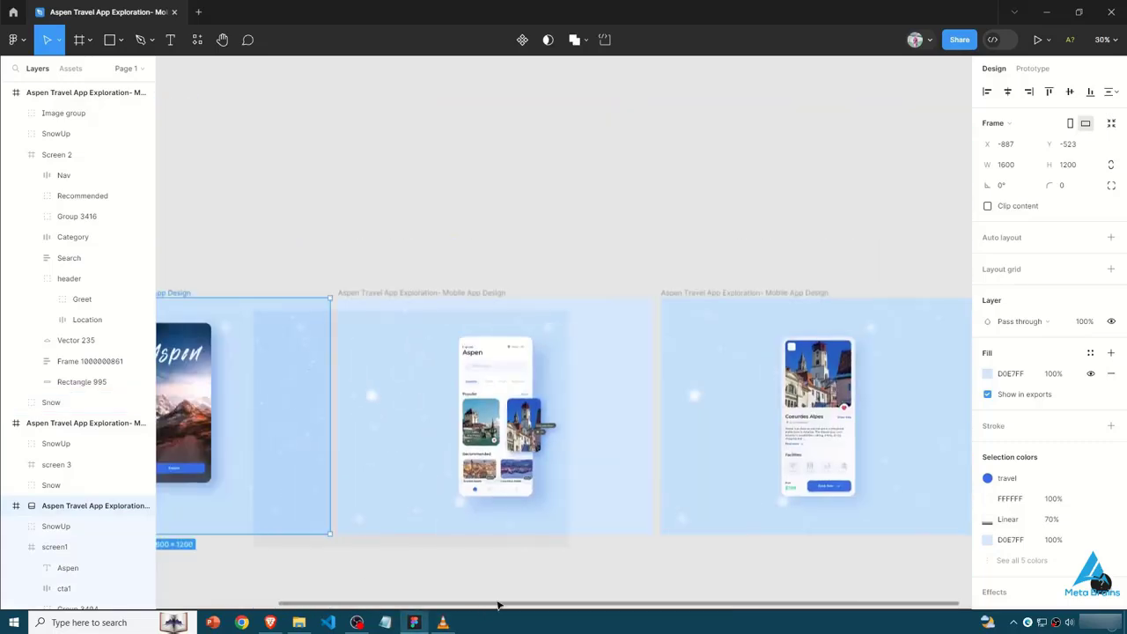
drag(496, 606, 382, 601)
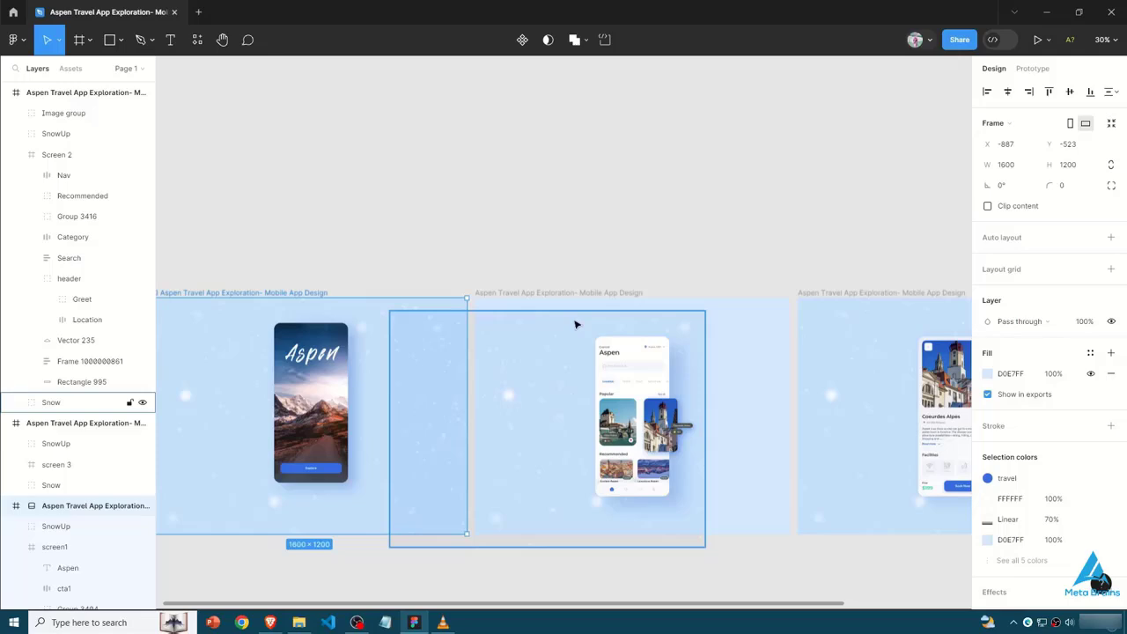
key(Escape)
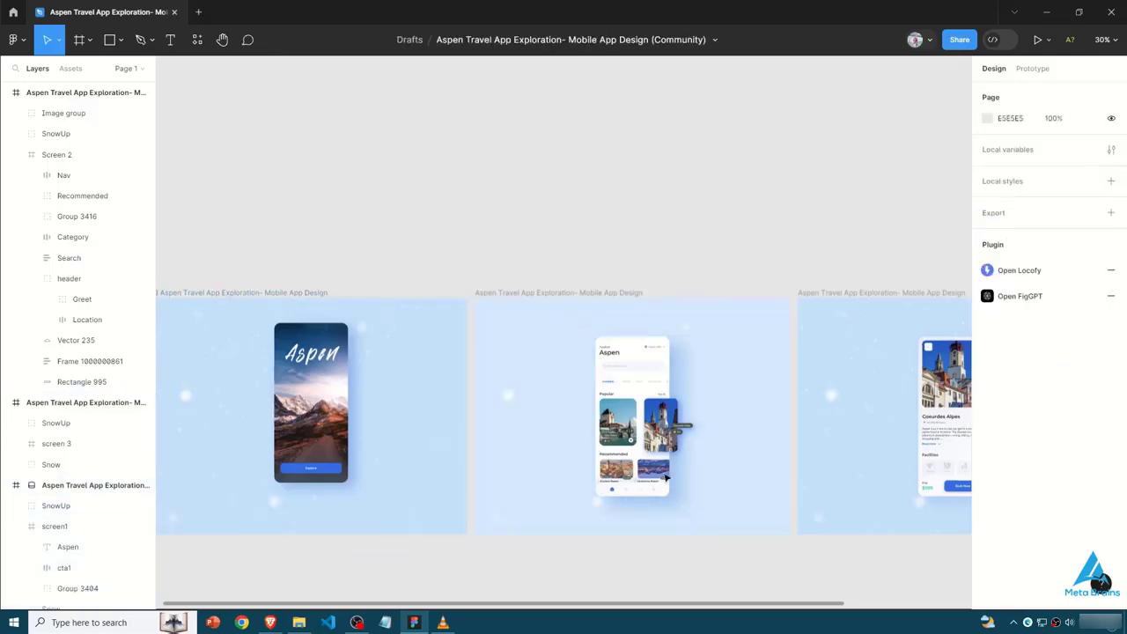
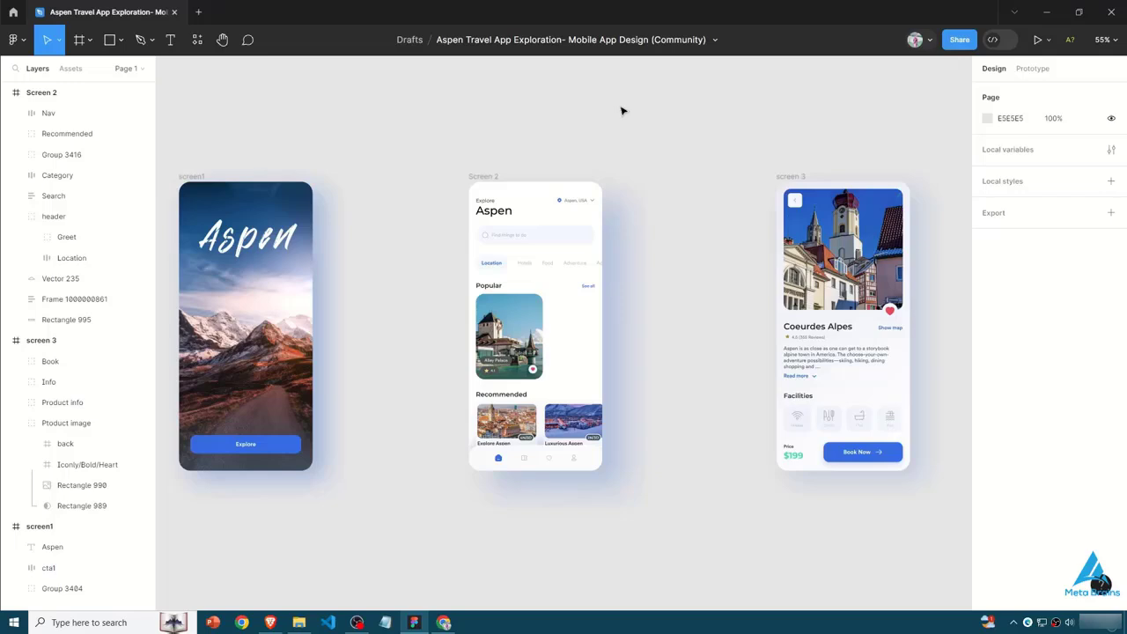
- Switch the Aspen file to Dev Mode and inspect the code of the welcome screen's background image and the Popular heading
click(995, 40)
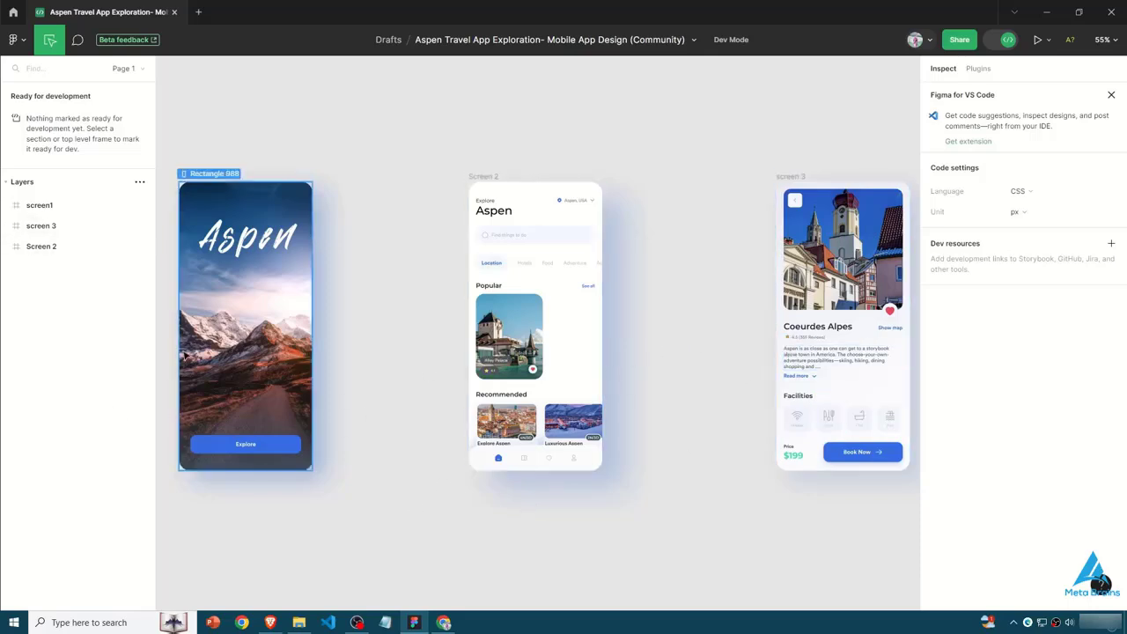
click(267, 326)
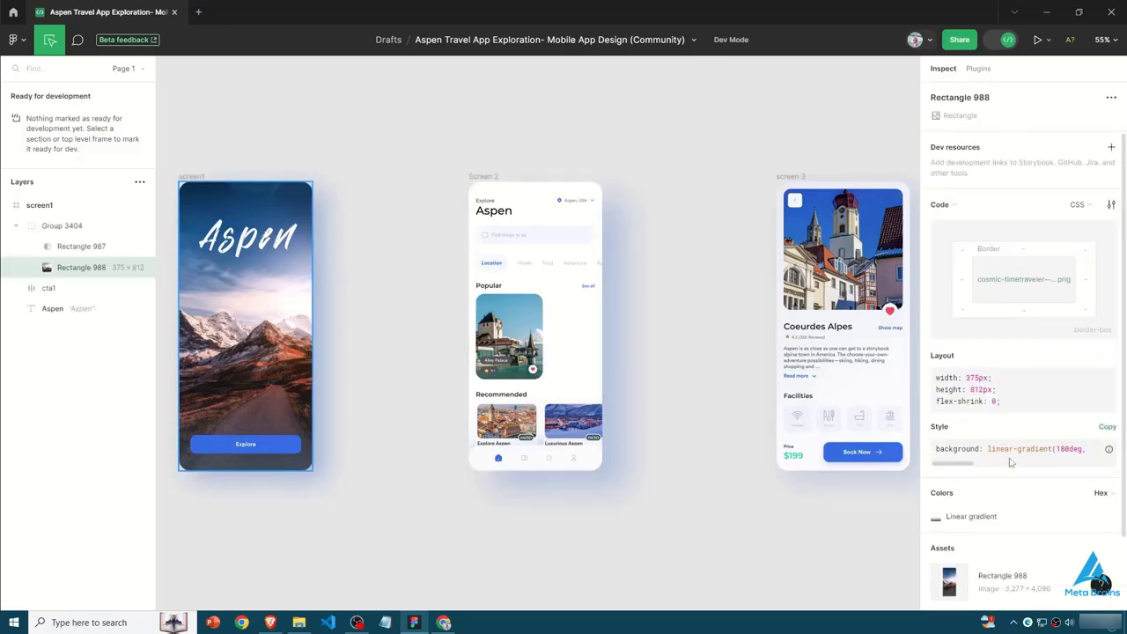
scroll(1012, 460, down, 2)
scroll(742, 438, up, 3)
scroll(464, 343, down, 3)
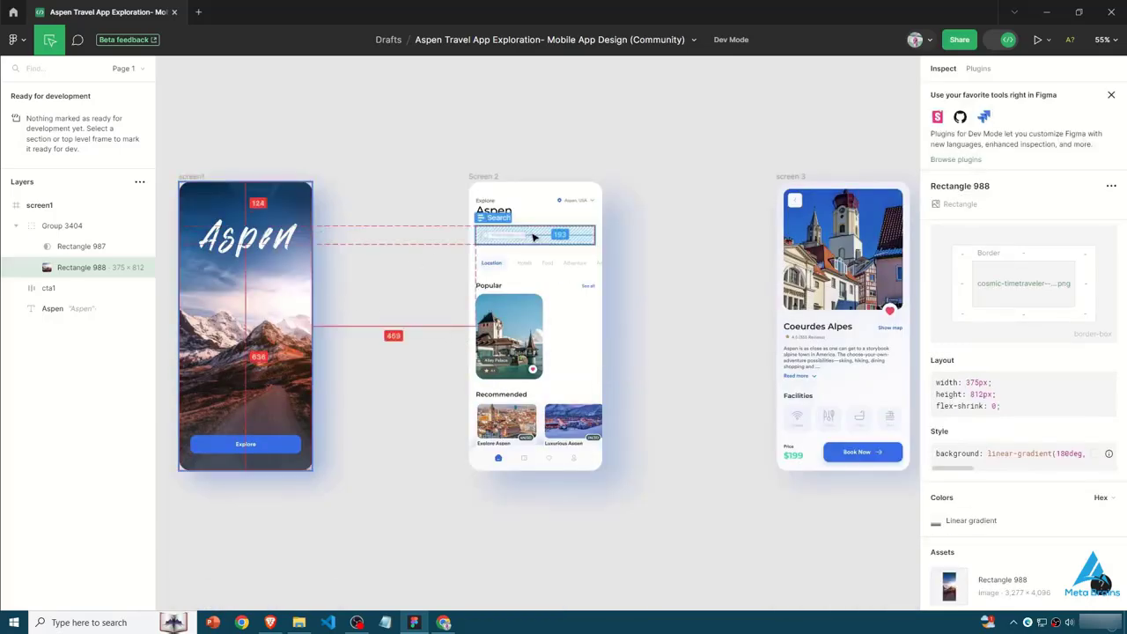
click(495, 282)
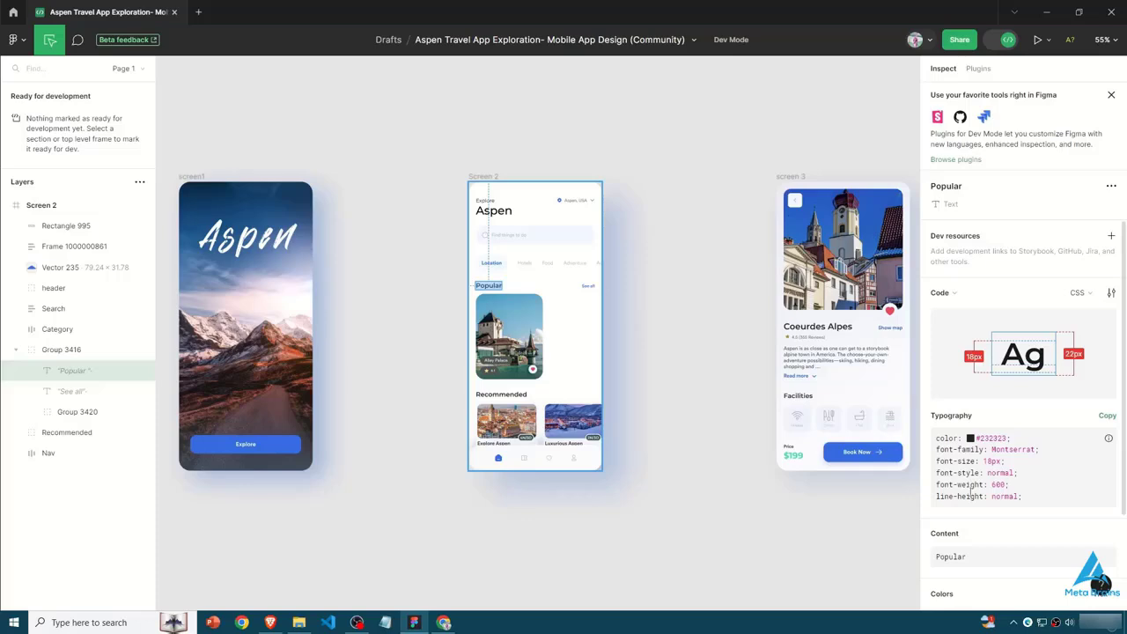
click(528, 546)
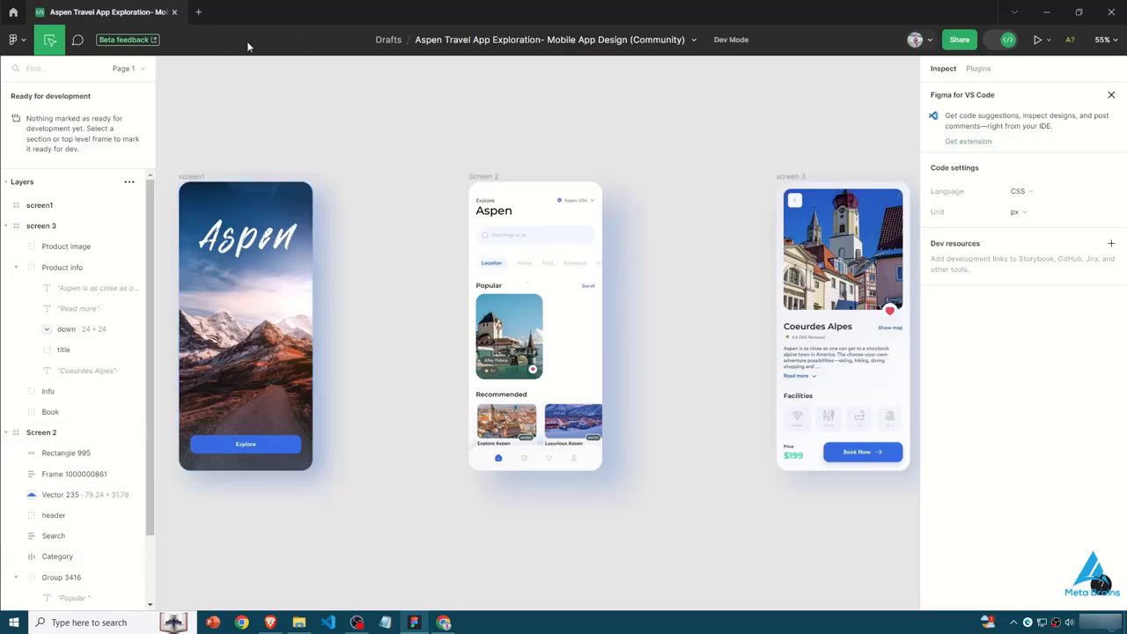
- Run the saved Locofy FREE BETA plugin in Dev Mode and start connecting an account to it
click(13, 40)
click(458, 121)
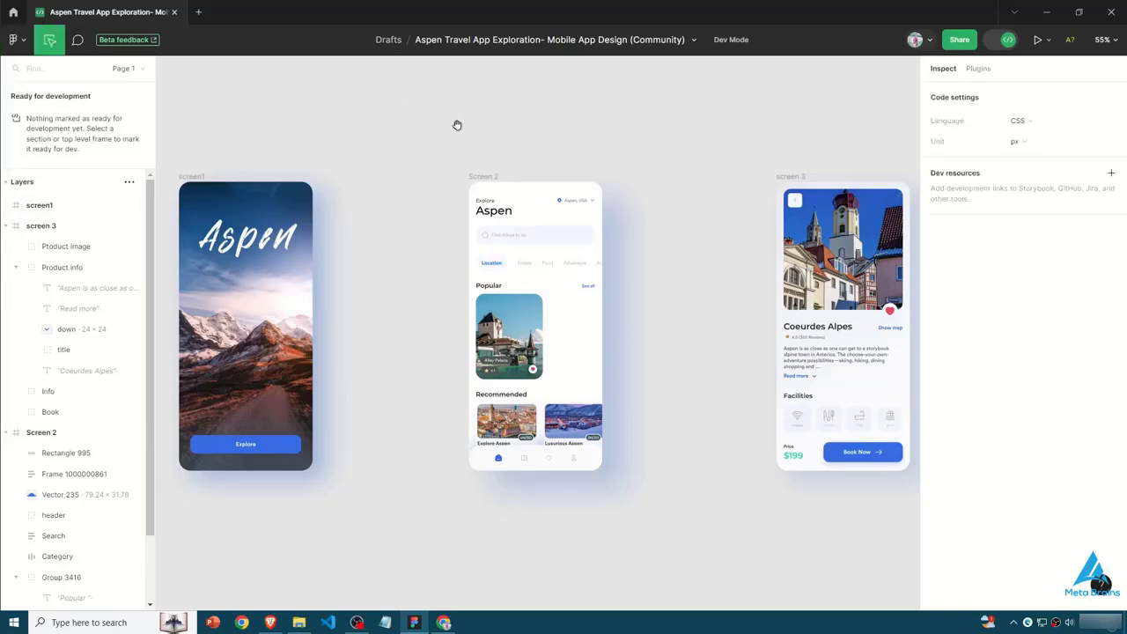
right_click(446, 137)
mouse_move(575, 225)
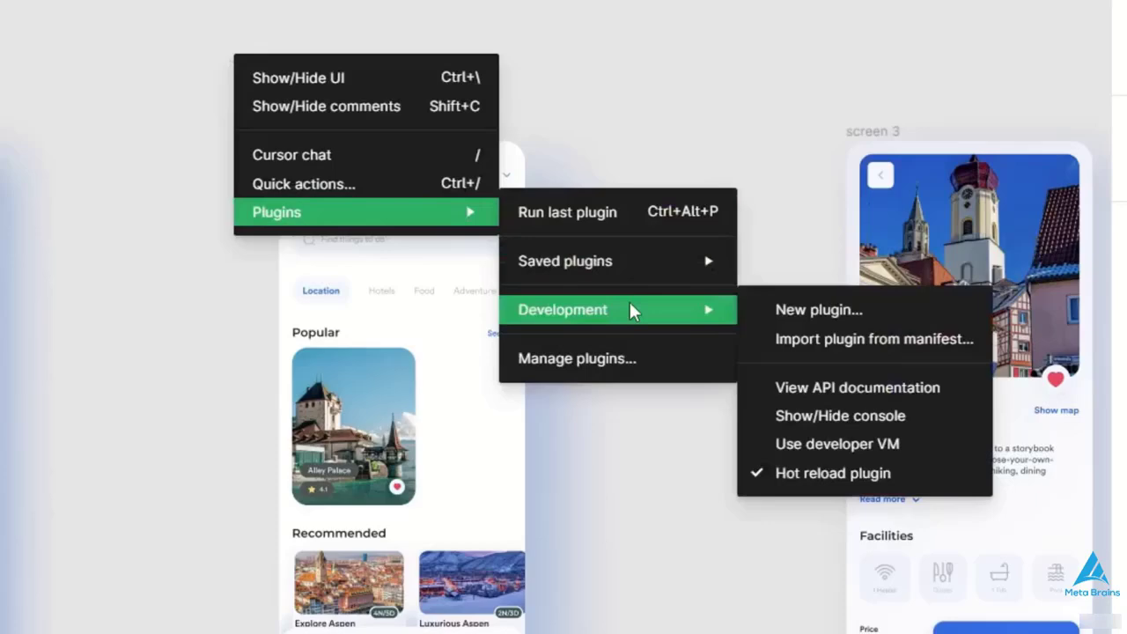
mouse_move(677, 246)
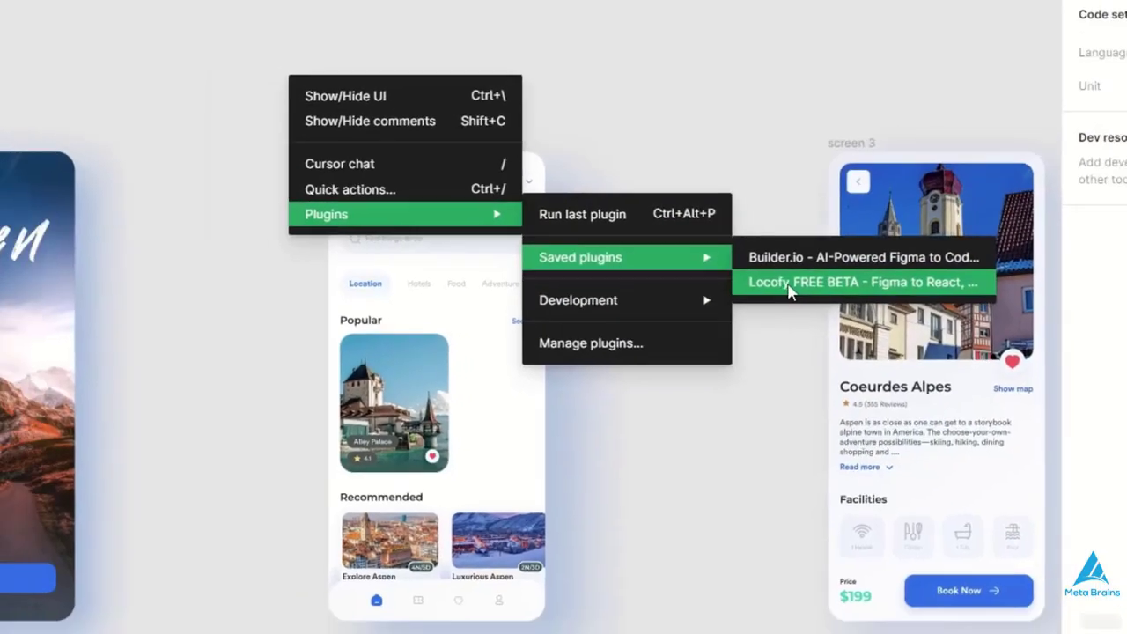
click(802, 292)
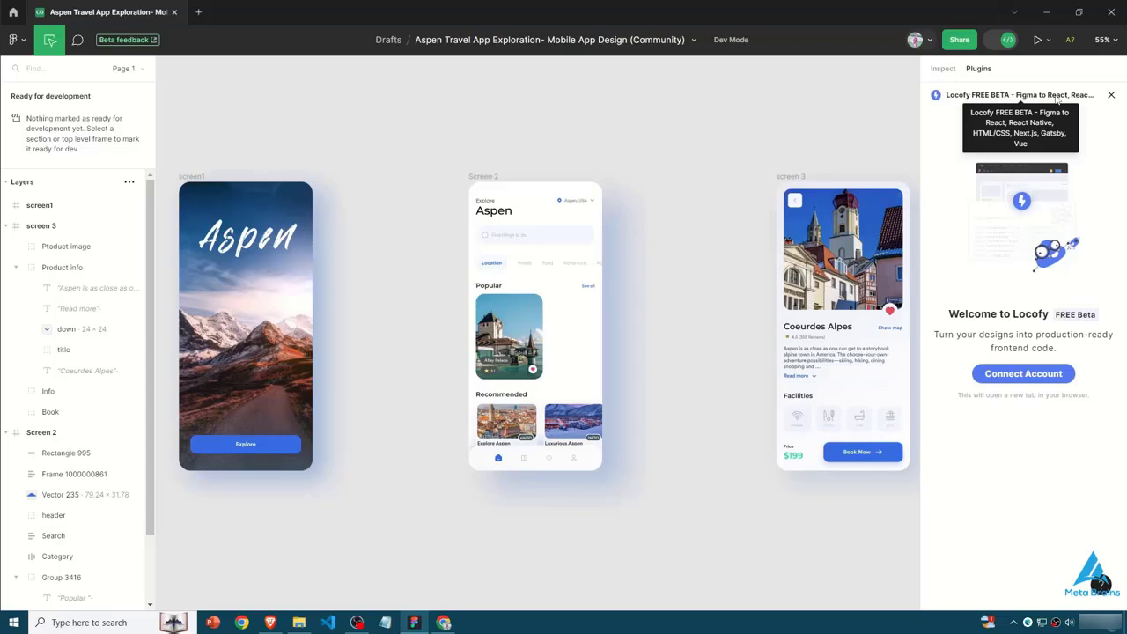
click(1026, 375)
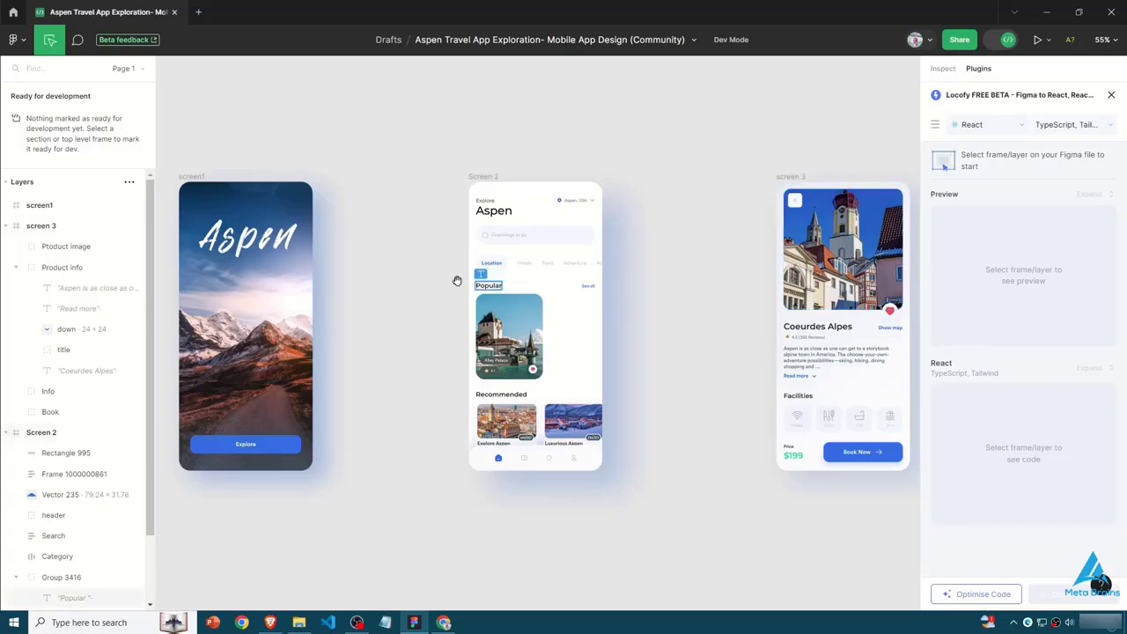
click(295, 273)
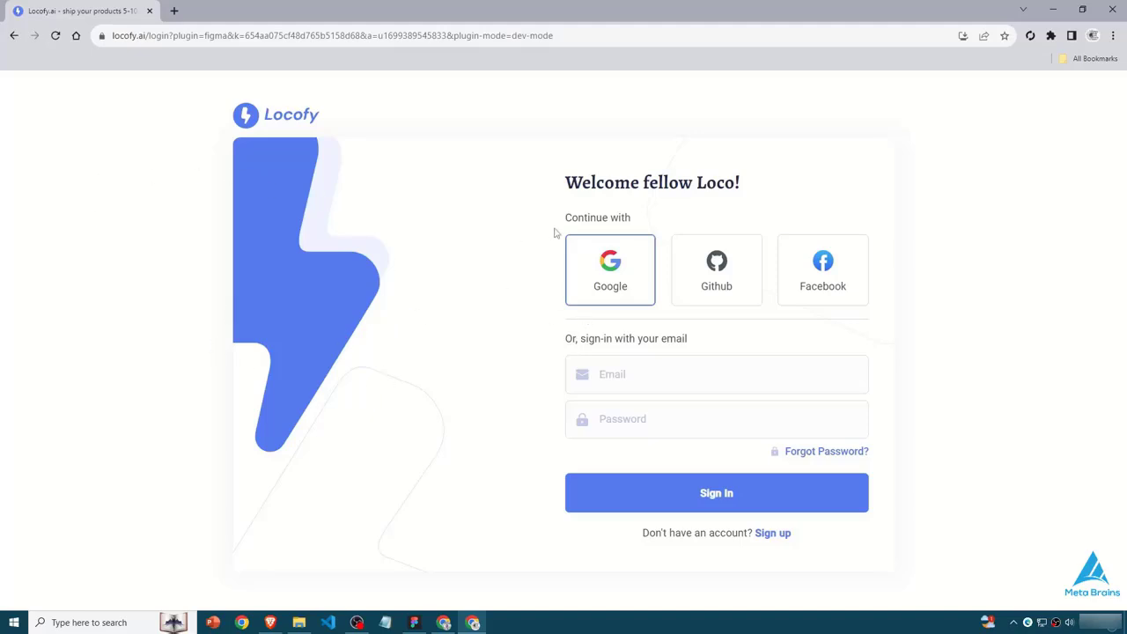
- Sign in to Locofy with Google, confirm the profile name, and choose Contributor as the role
click(684, 377)
click(568, 411)
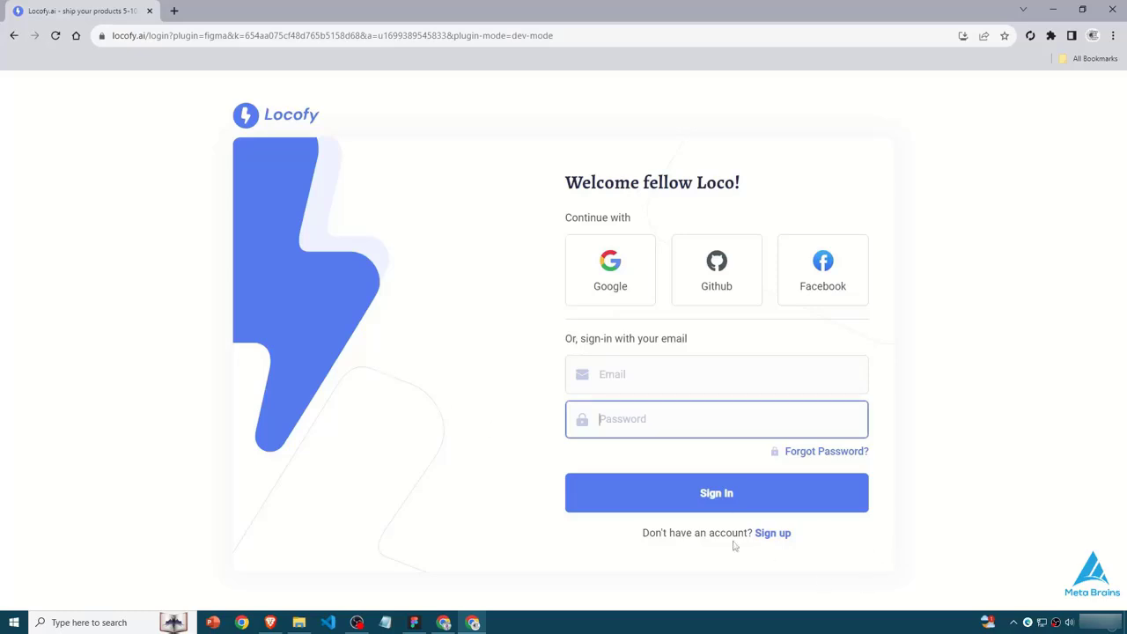
click(610, 268)
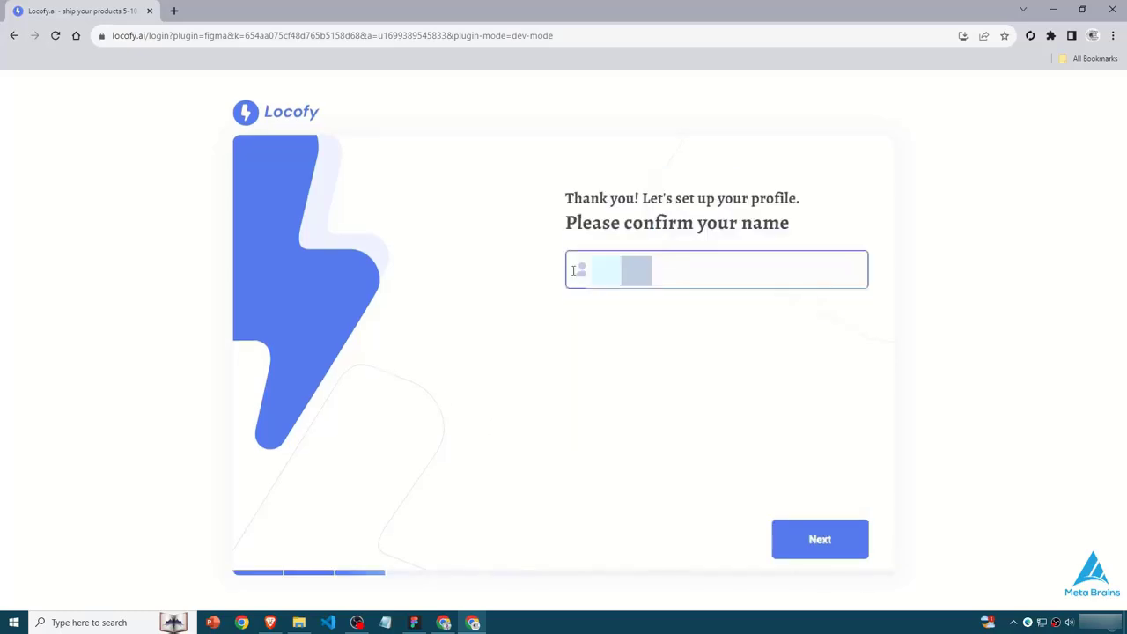
click(818, 549)
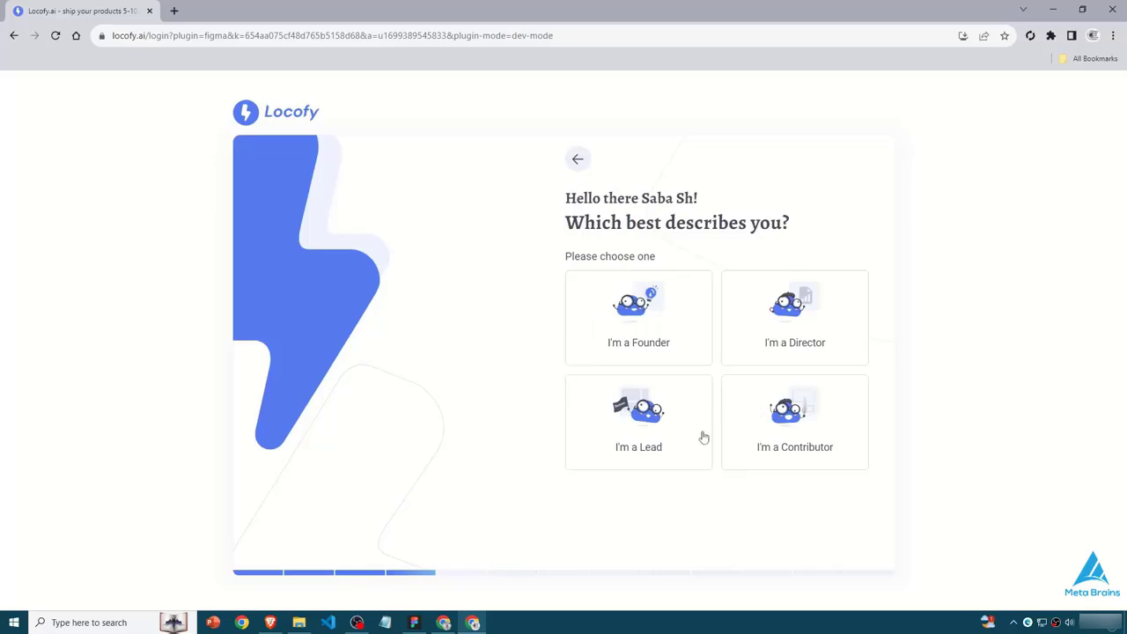
click(766, 444)
- Give MetaBrains.com as the company or product URL and complete the remaining Locofy profile questions
click(604, 304)
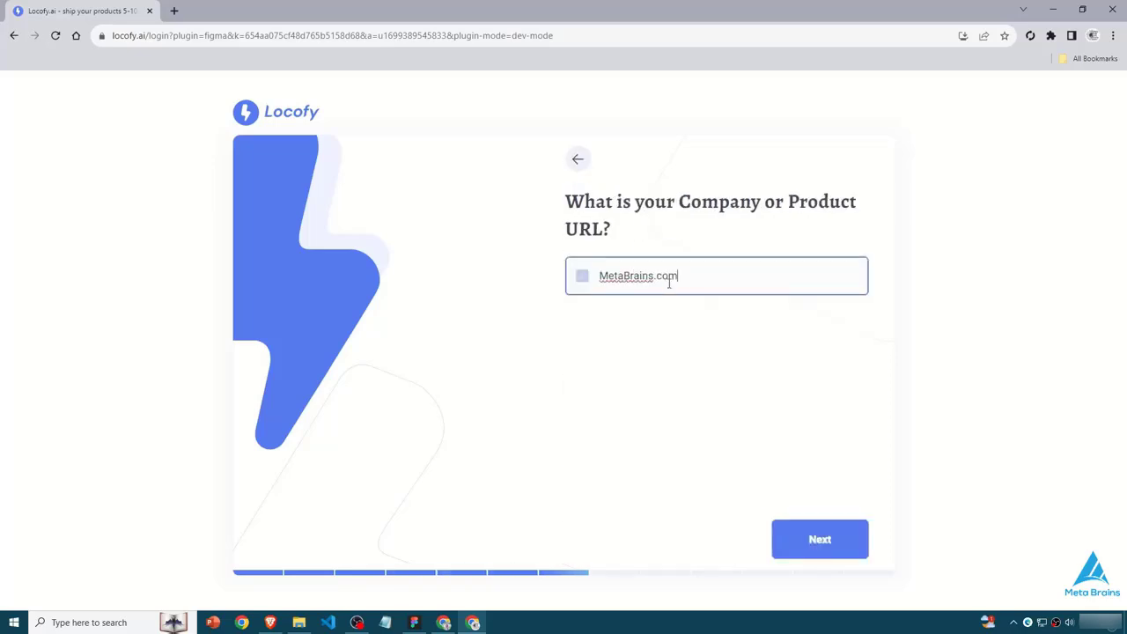
click(820, 538)
click(611, 292)
click(820, 539)
click(777, 292)
click(674, 358)
click(611, 422)
click(706, 430)
click(820, 539)
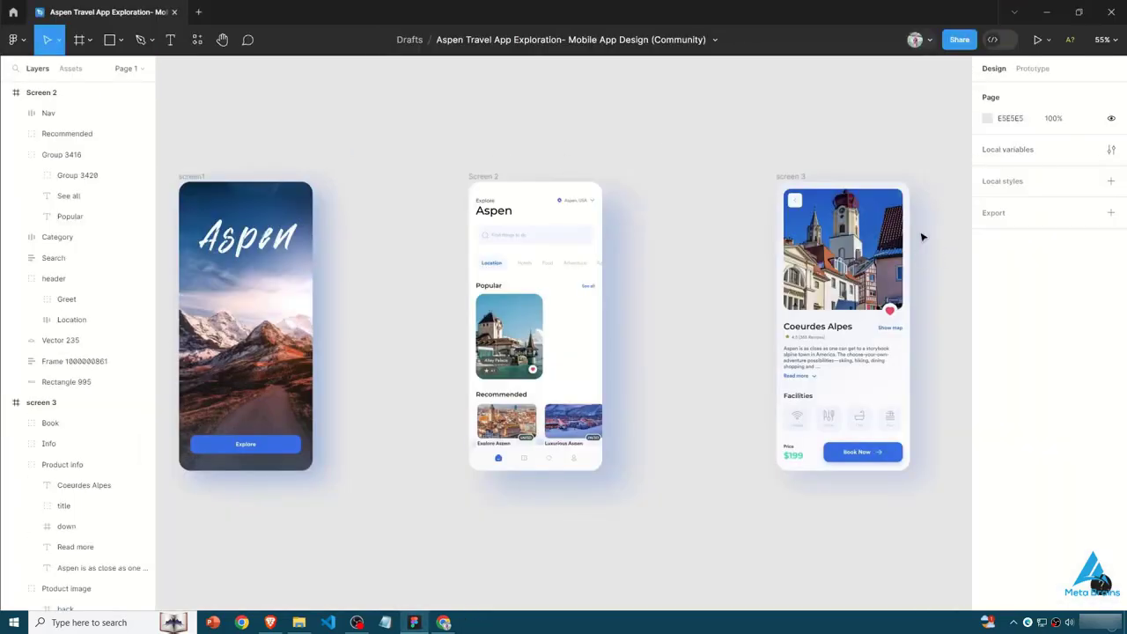
- Run Locofy in design mode and create a React Native project named Aspen Travel App with JavaScript, Expo and style constants
click(197, 40)
click(197, 40)
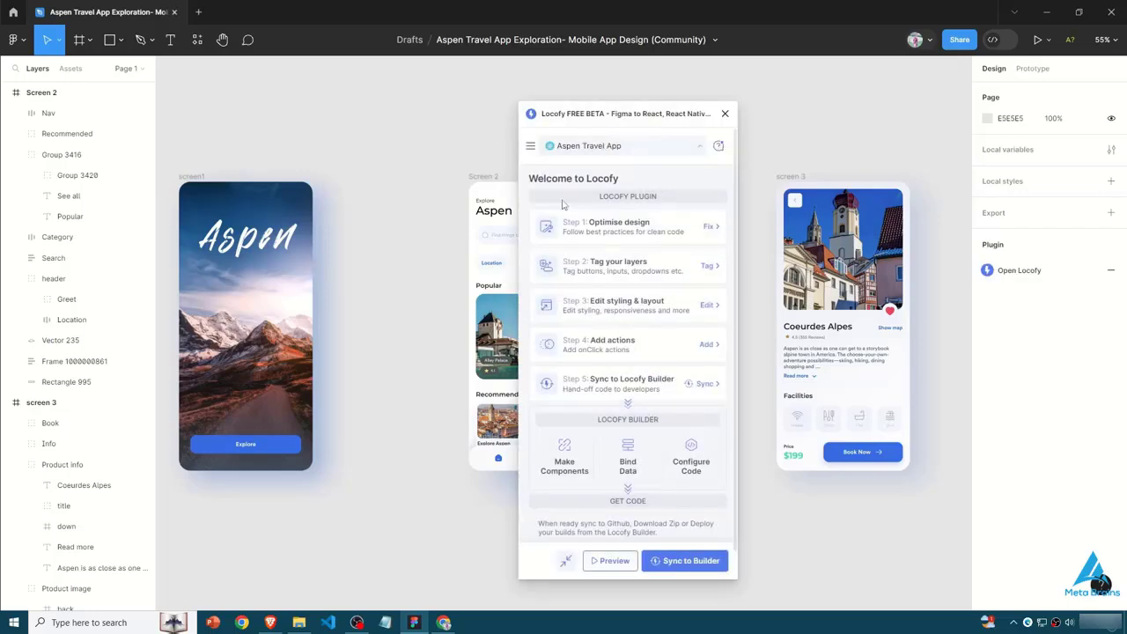
click(618, 147)
text(Aspen Travel App)
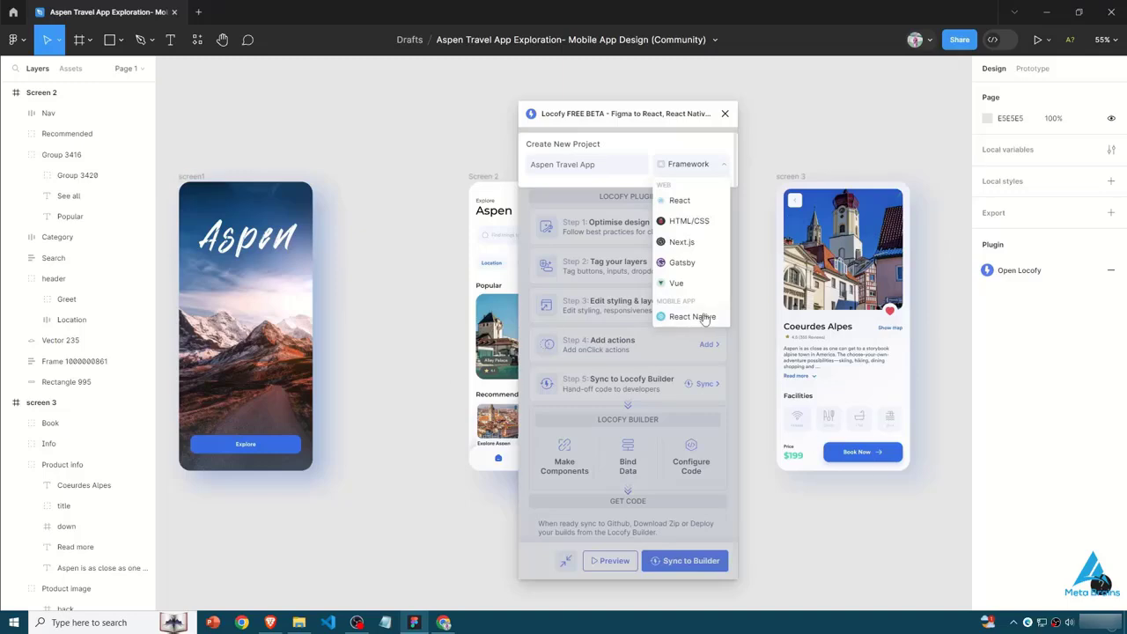
click(694, 318)
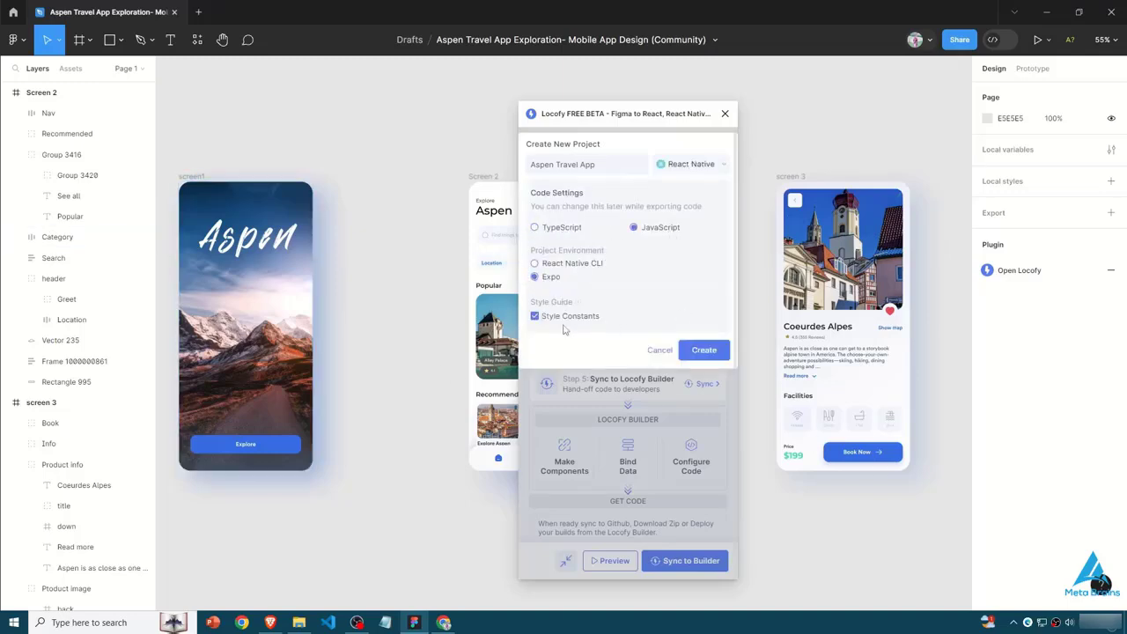
click(703, 350)
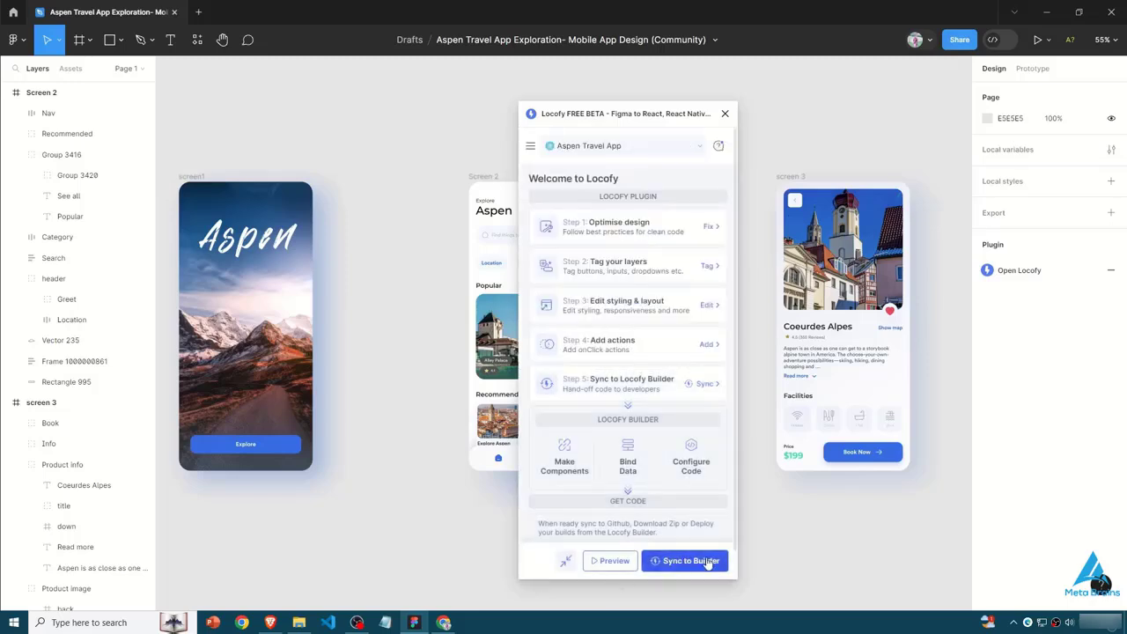
- Sync all frames of the Aspen Travel App project to Locofy Builder and open the generated code there
click(698, 562)
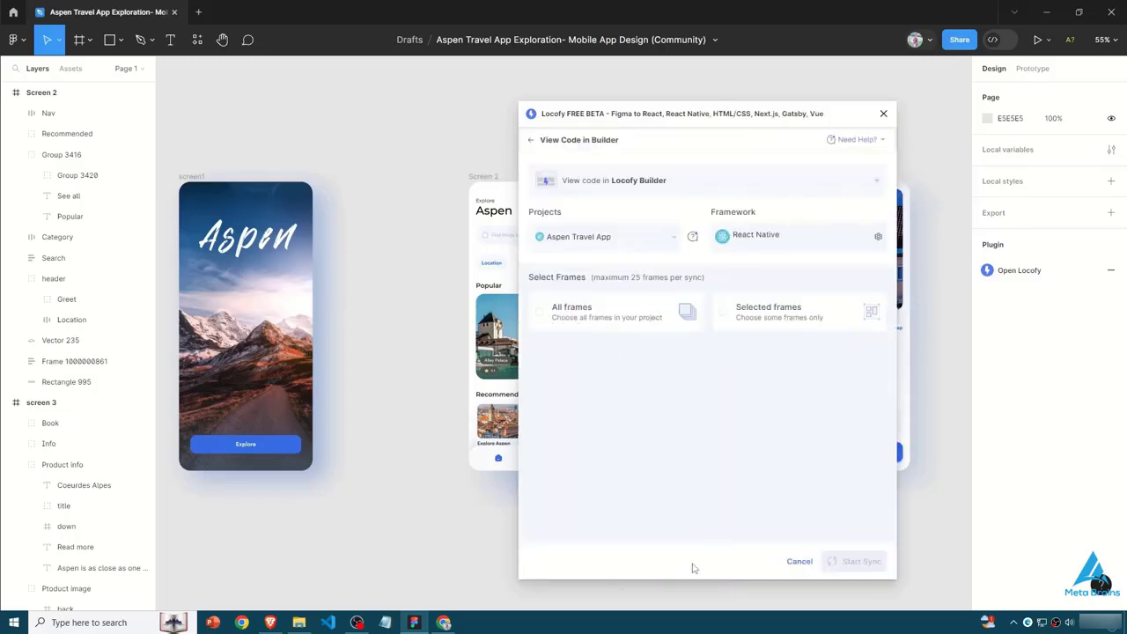
click(607, 315)
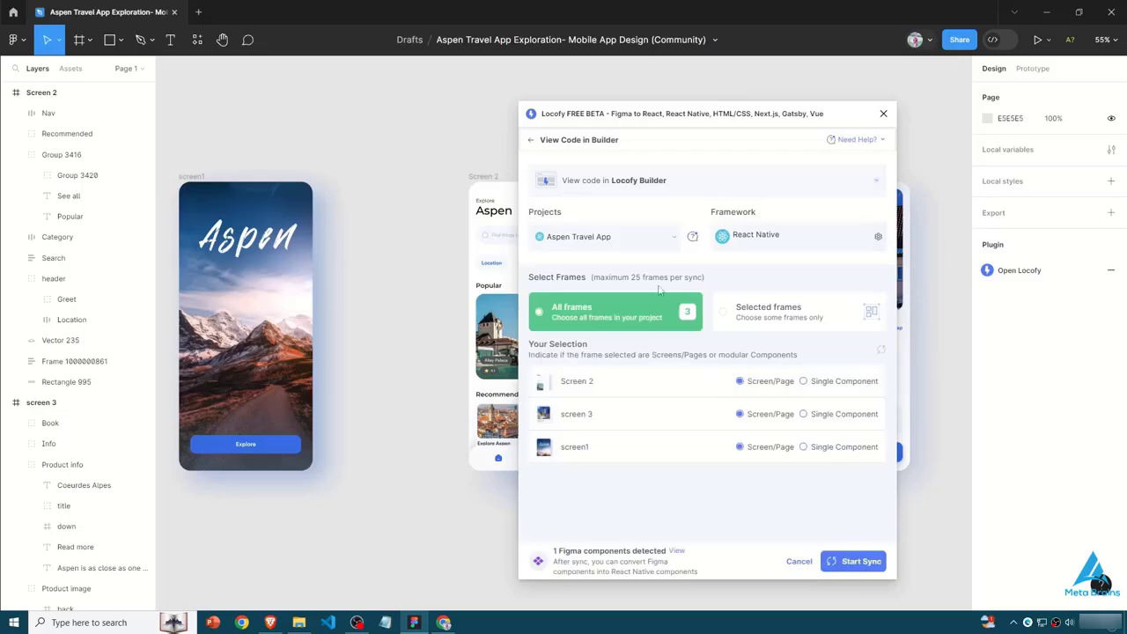
click(859, 561)
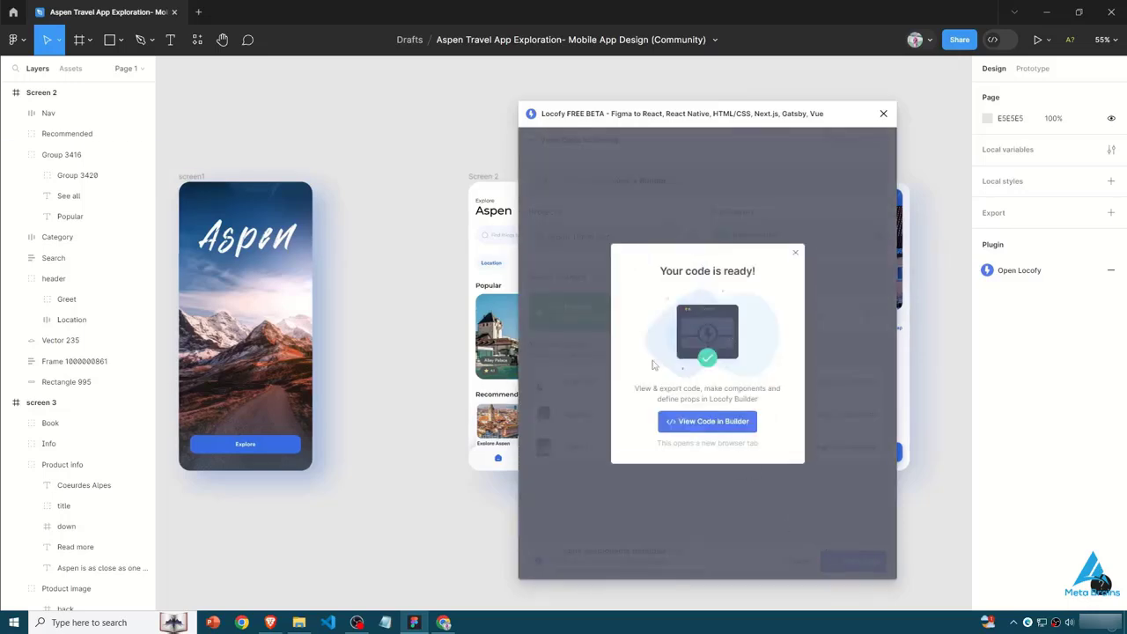
click(713, 420)
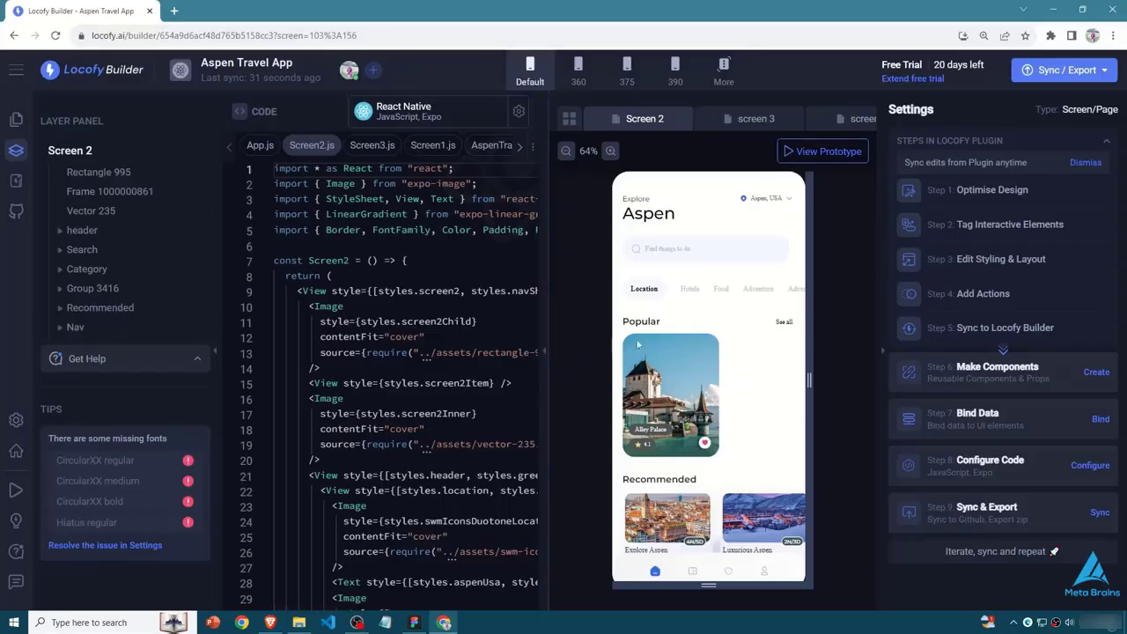
- Collapse the builder's settings, examine the Screen 2 code, and view the previews of screen 3, screen1 and the whole app
click(883, 353)
scroll(528, 357, down, 9)
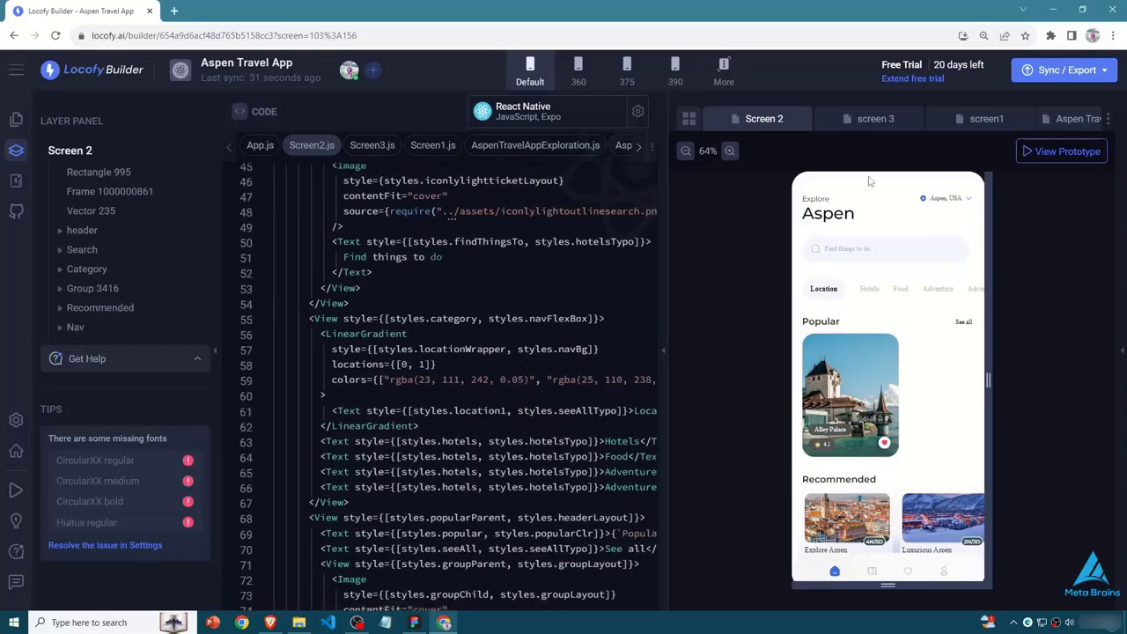
scroll(493, 406, up, 10)
scroll(485, 415, down, 3)
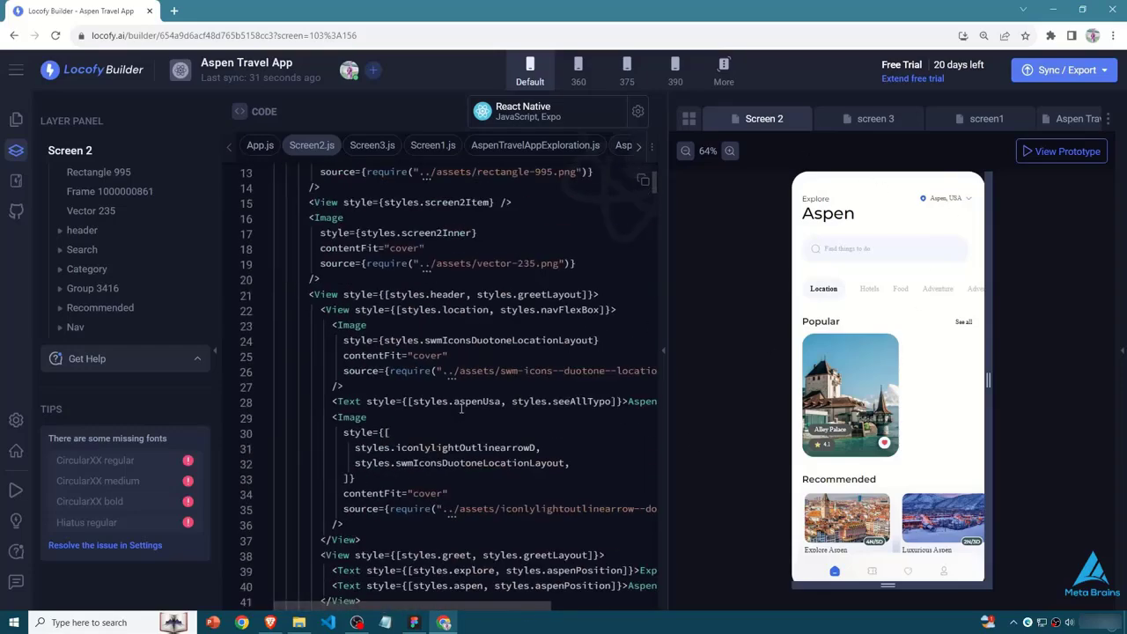
click(858, 124)
click(1003, 123)
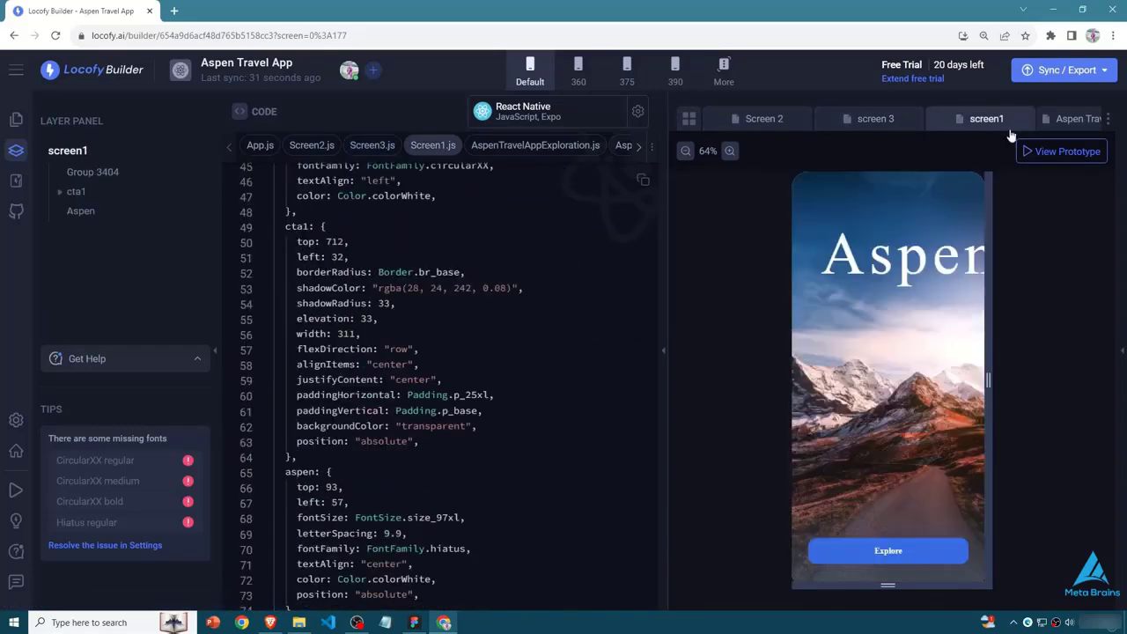
click(1076, 118)
- Examine the generated React Native code of screen 3 alongside its Coeurdes Alpes preview
click(830, 118)
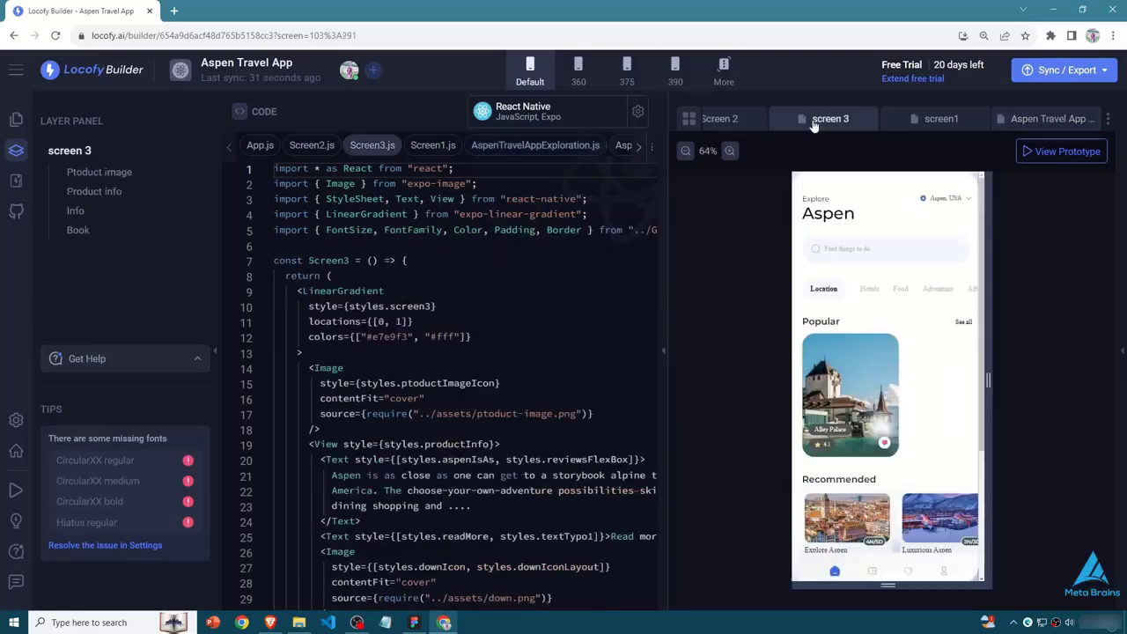
scroll(476, 396, down, 20)
drag(340, 586, 342, 340)
click(343, 340)
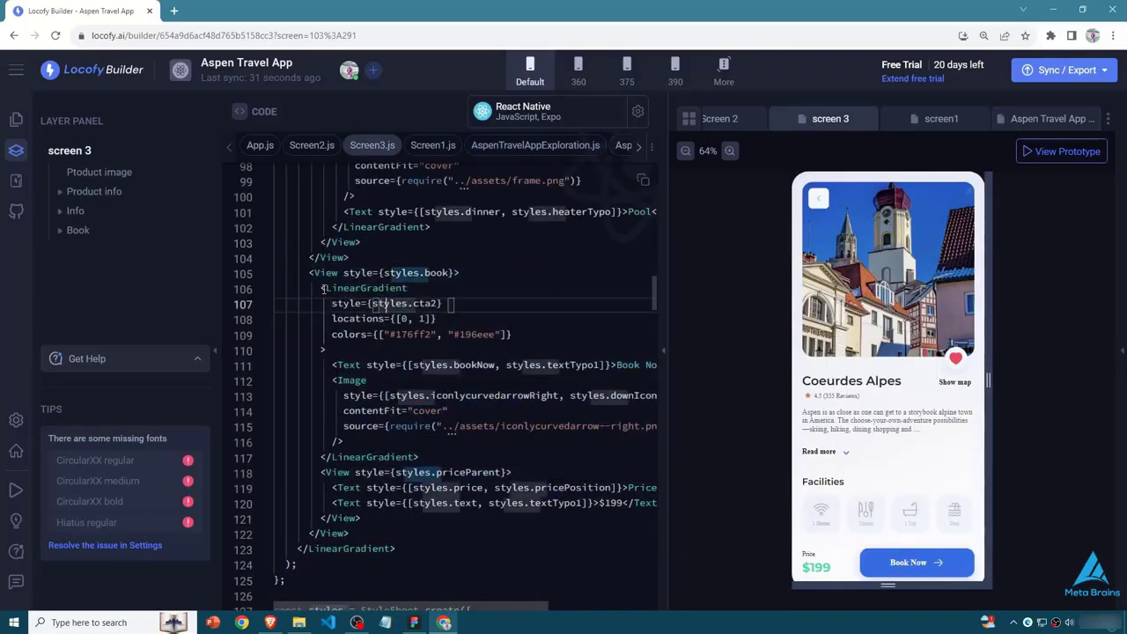
scroll(342, 339, up, 10)
scroll(378, 434, up, 4)
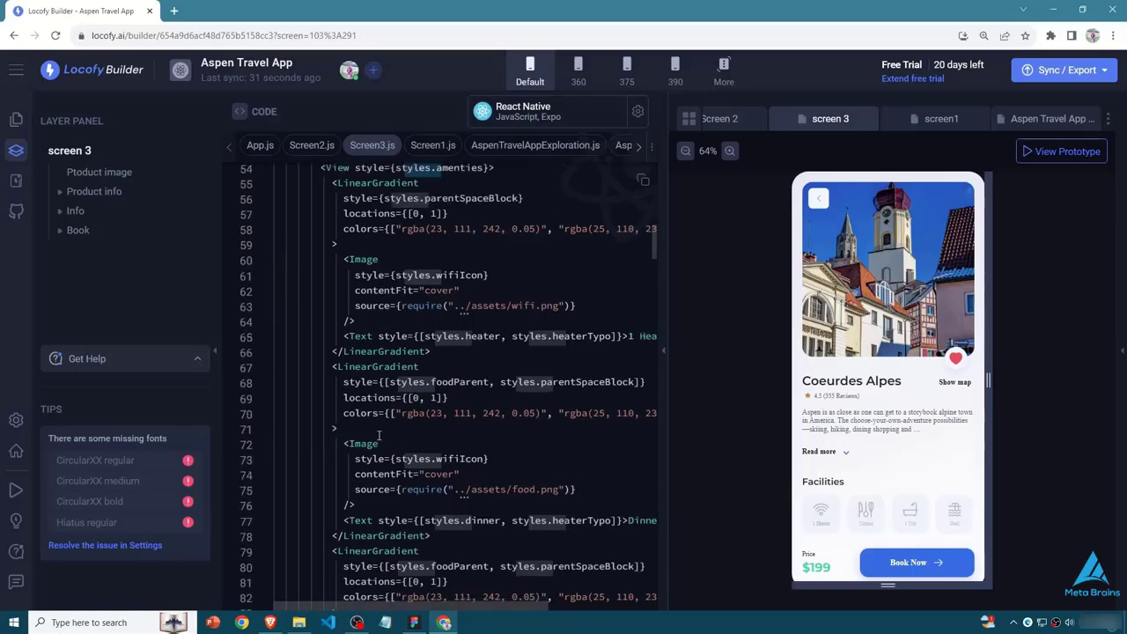
click(506, 352)
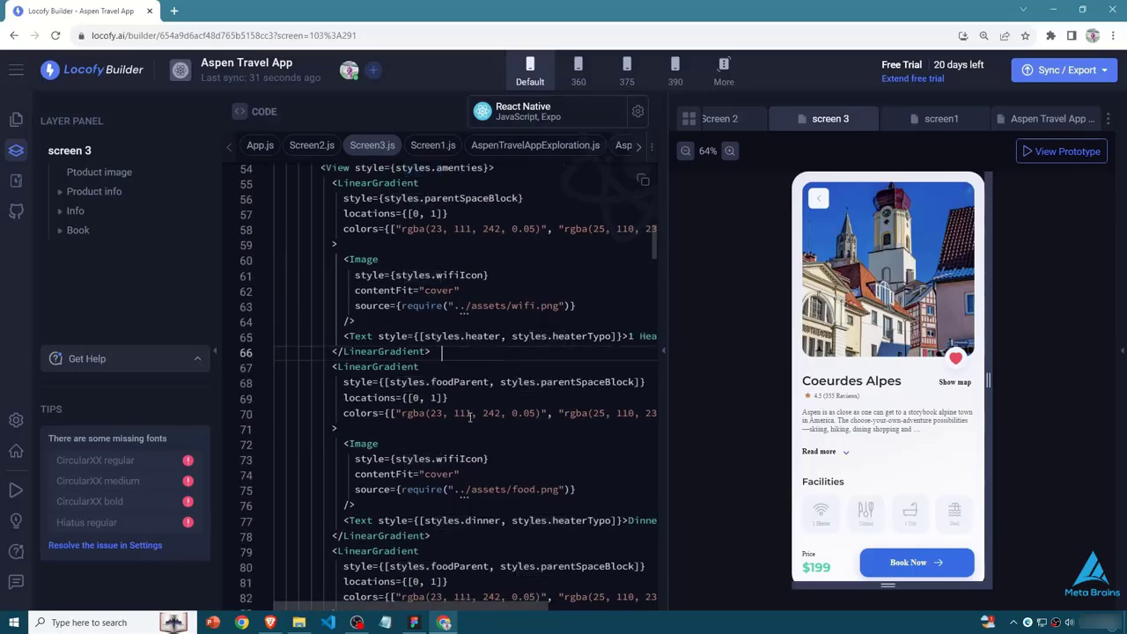
scroll(637, 281, up, 17)
scroll(638, 282, down, 4)
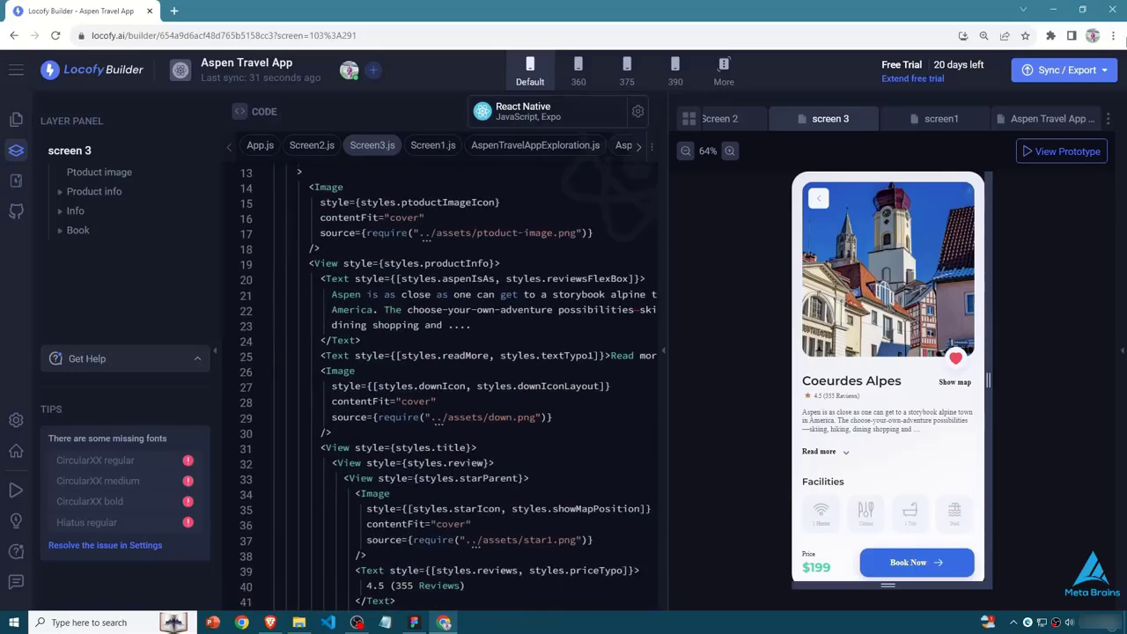
- Review the builder's GitHub sync, VS Code and export options, then dismiss the list
click(1065, 70)
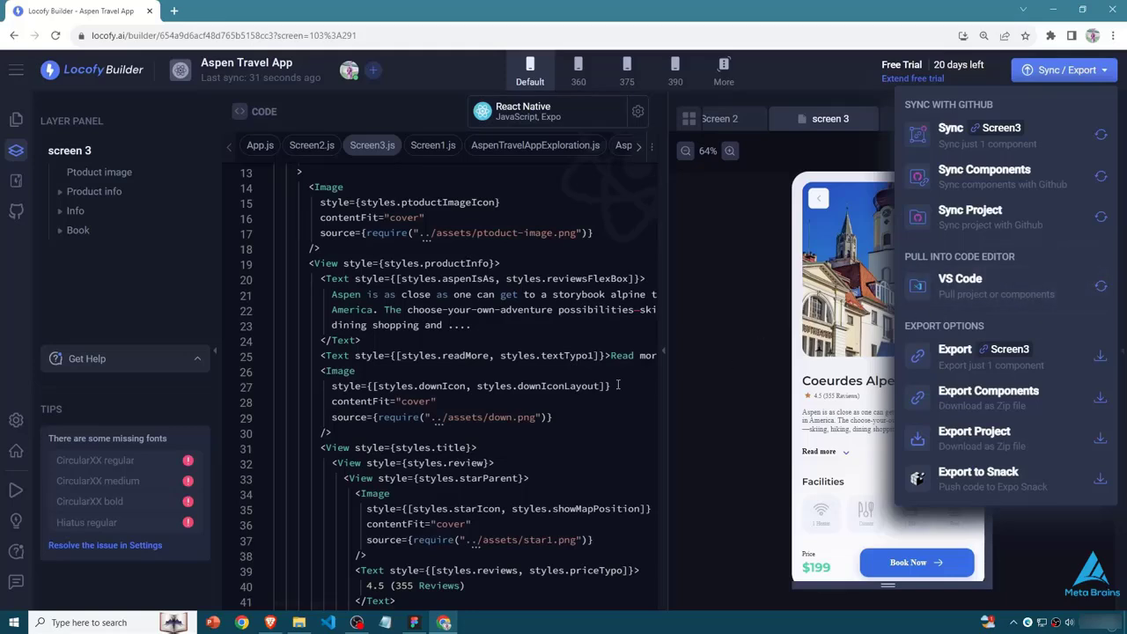
click(678, 373)
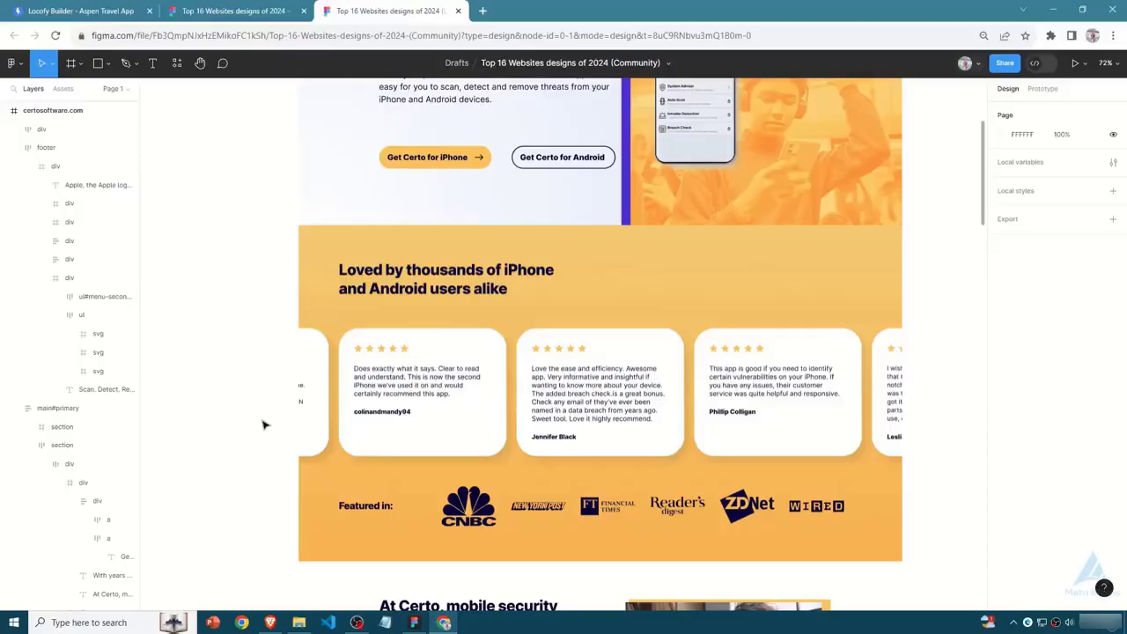
- Examine the certosoftware.com website design from header to footer, and view its Top 16 Websites designs of 2024 community page
scroll(264, 386, down, 15)
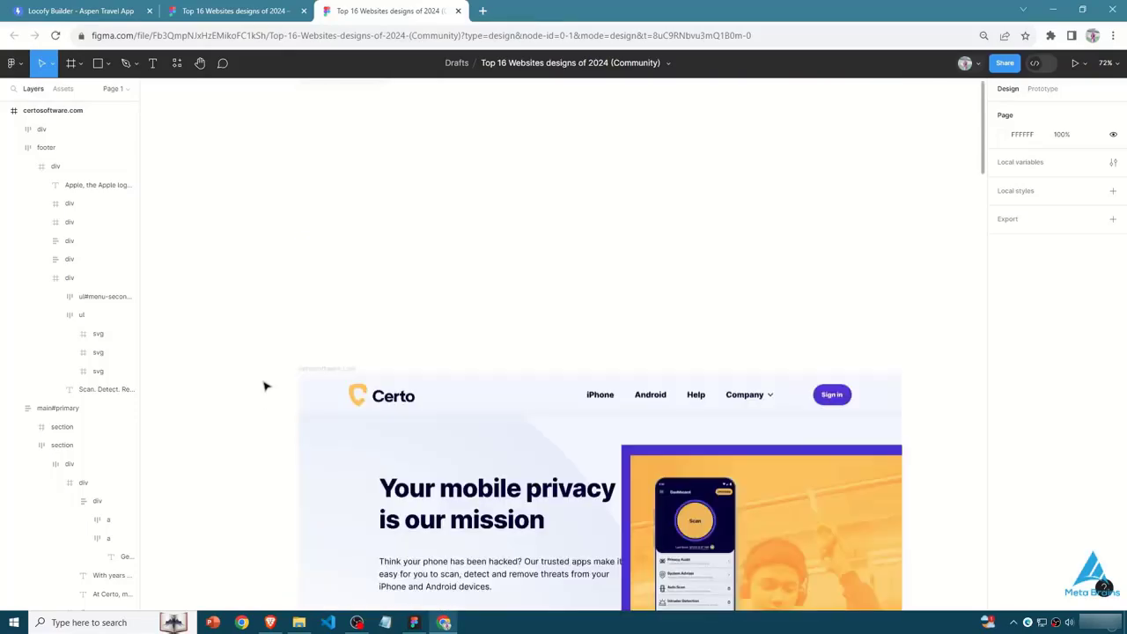
scroll(264, 396, down, 6)
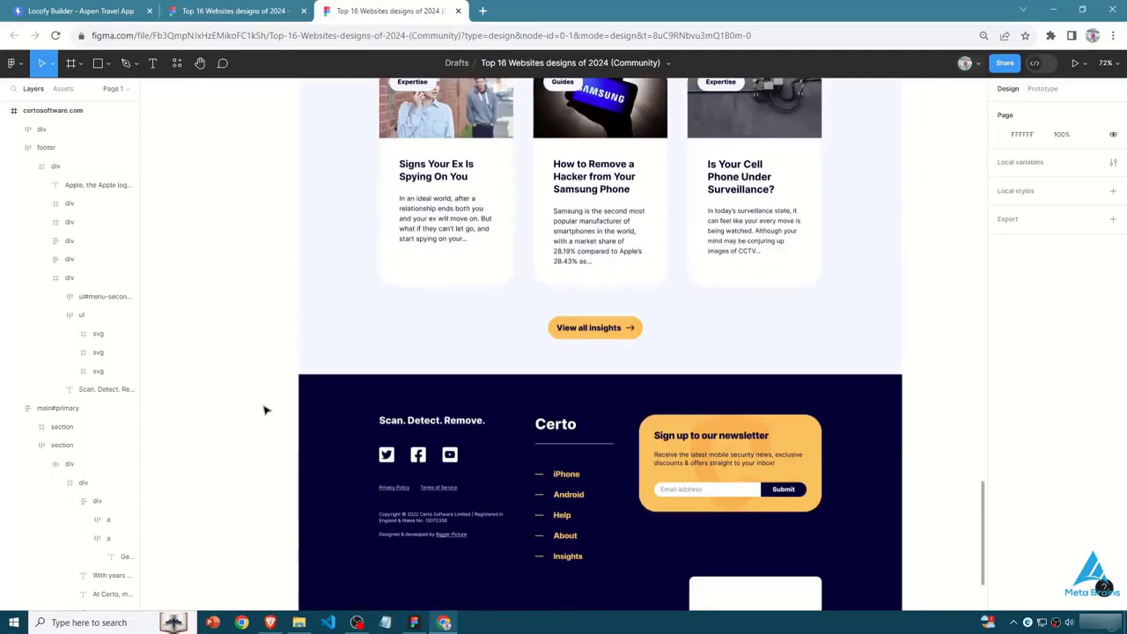
scroll(264, 408, up, 1)
scroll(264, 408, down, 1)
scroll(478, 434, up, 3)
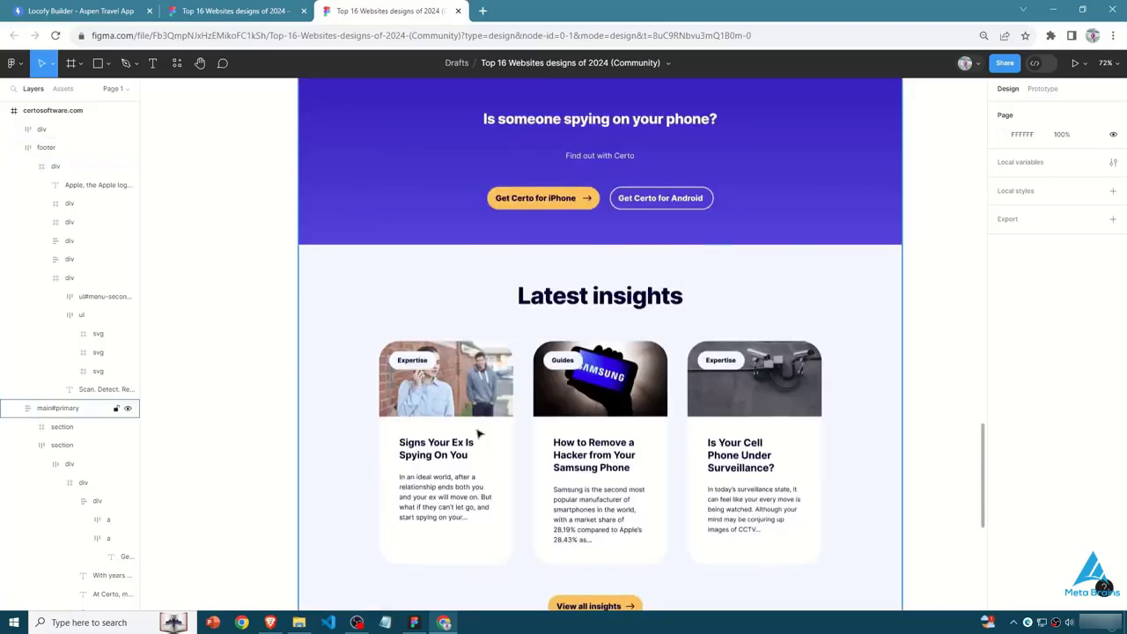
scroll(353, 361, up, 5)
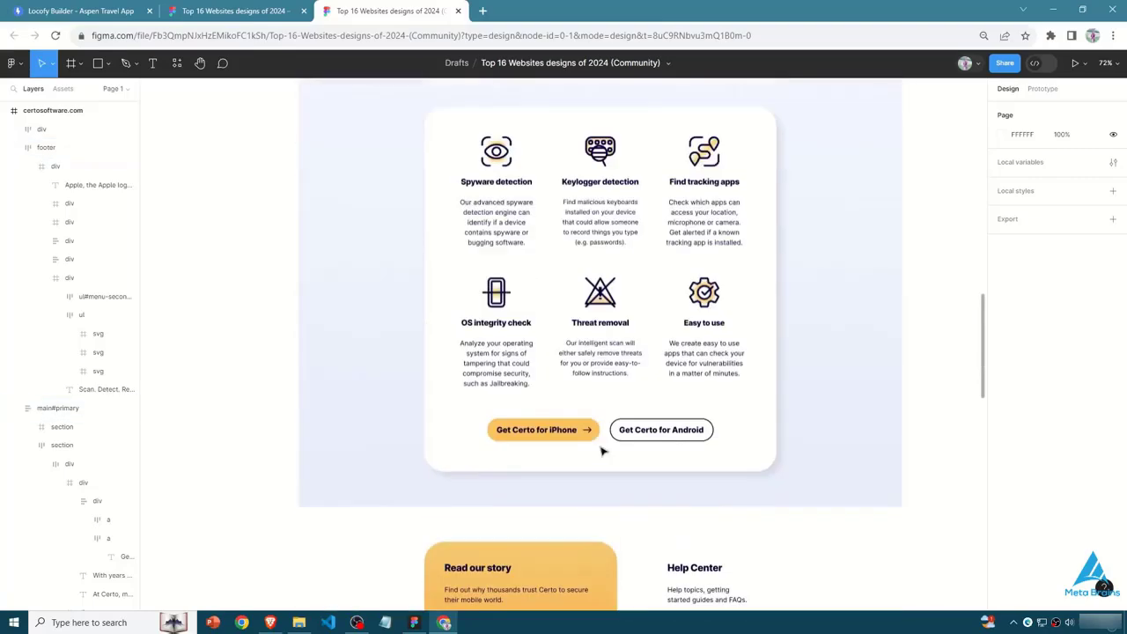
scroll(362, 434, up, 6)
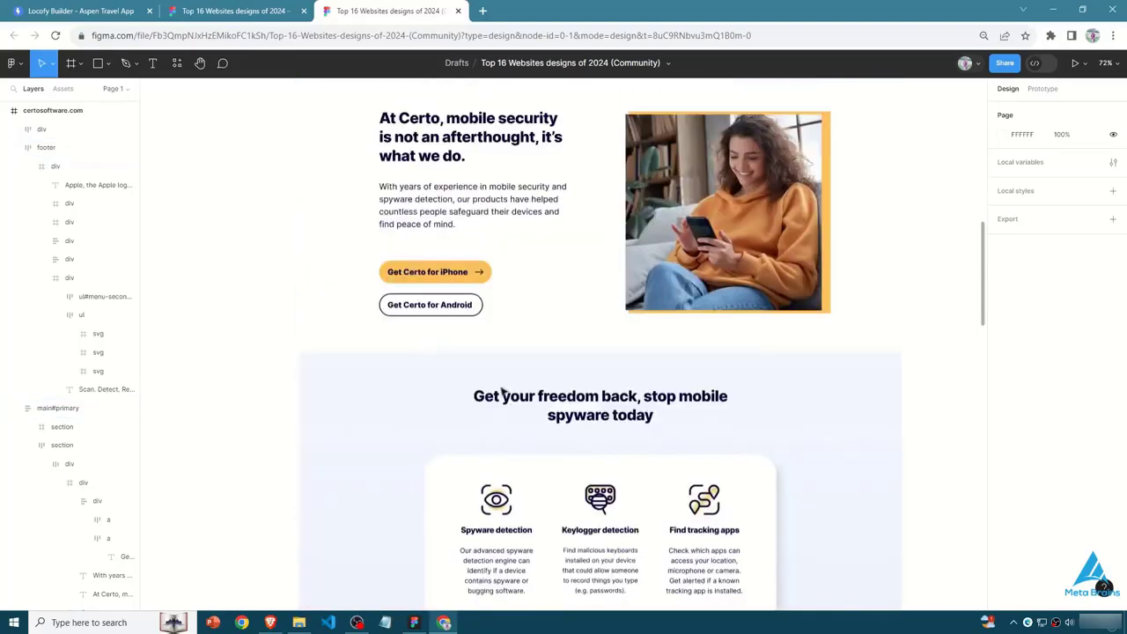
scroll(529, 363, up, 8)
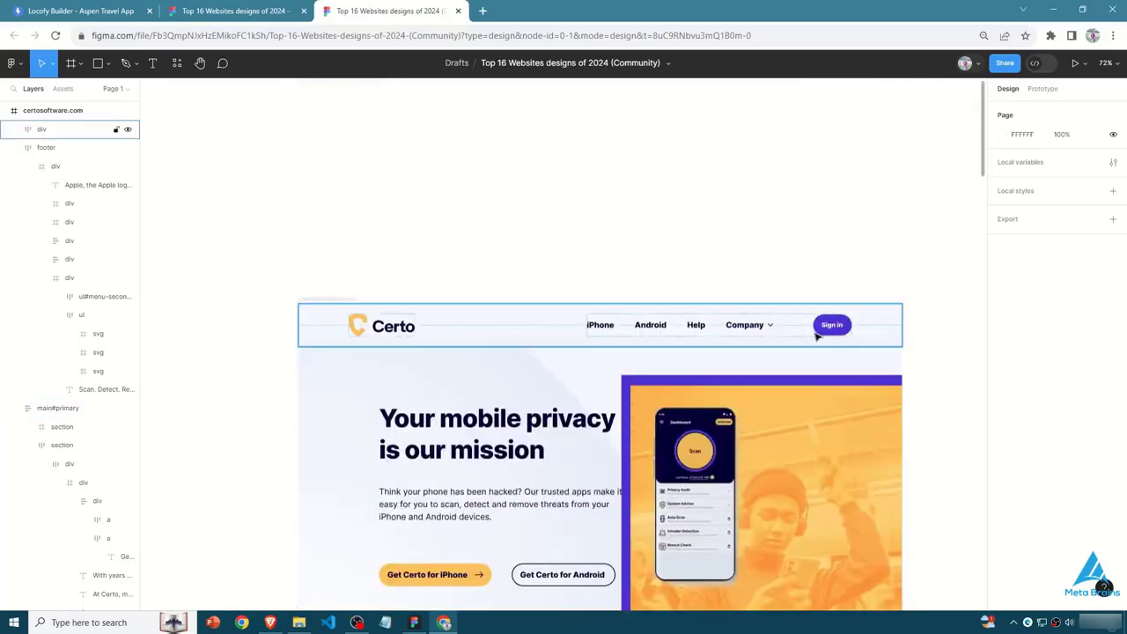
scroll(445, 397, down, 2)
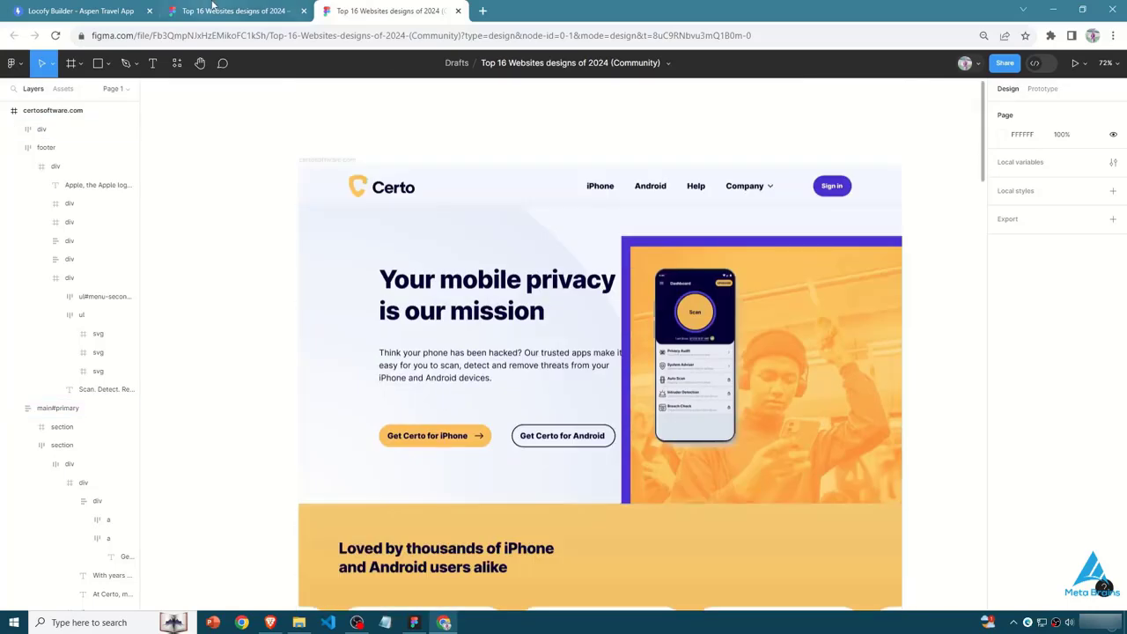
click(199, 10)
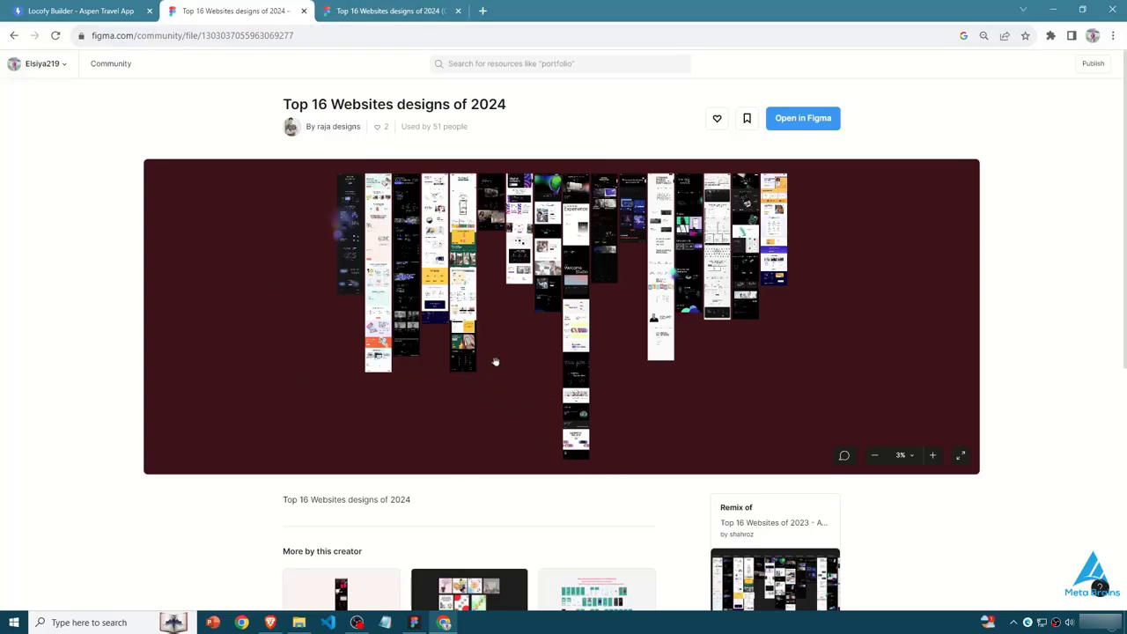
click(392, 11)
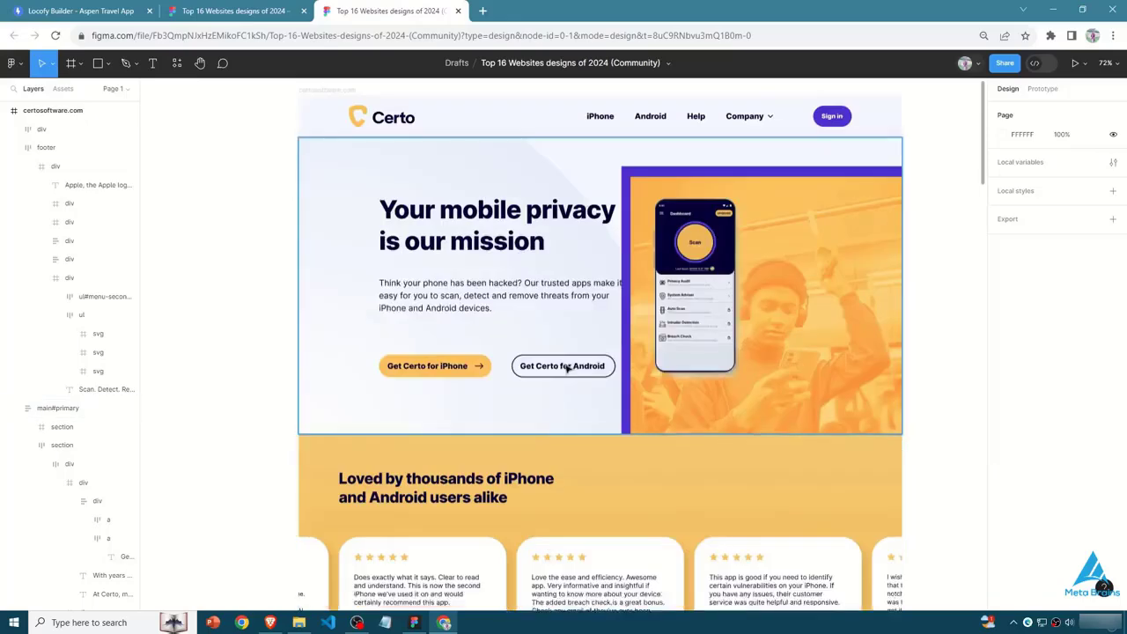
- Run the Locofy plugin on the Top 16 Websites designs file and list its available projects
scroll(566, 369, down, 3)
click(177, 63)
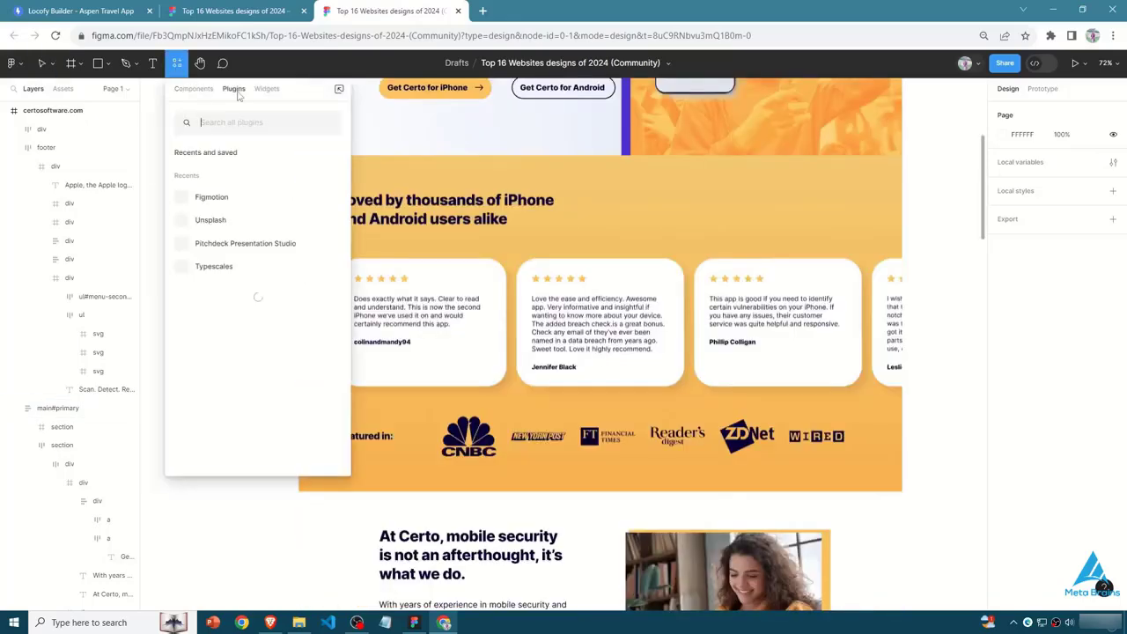
click(255, 414)
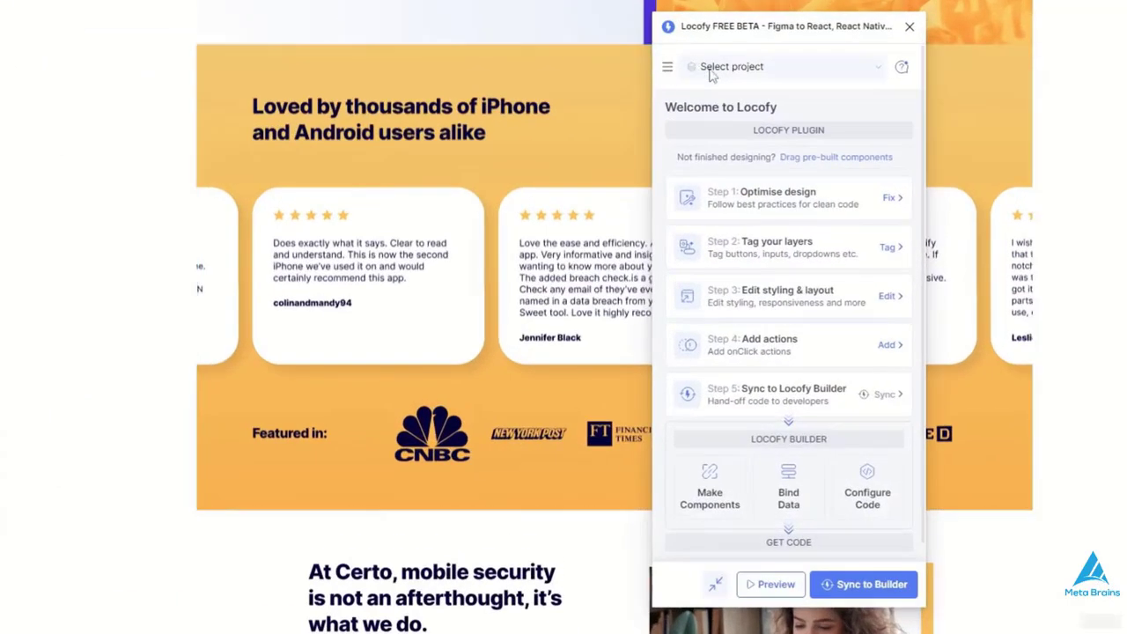
click(700, 171)
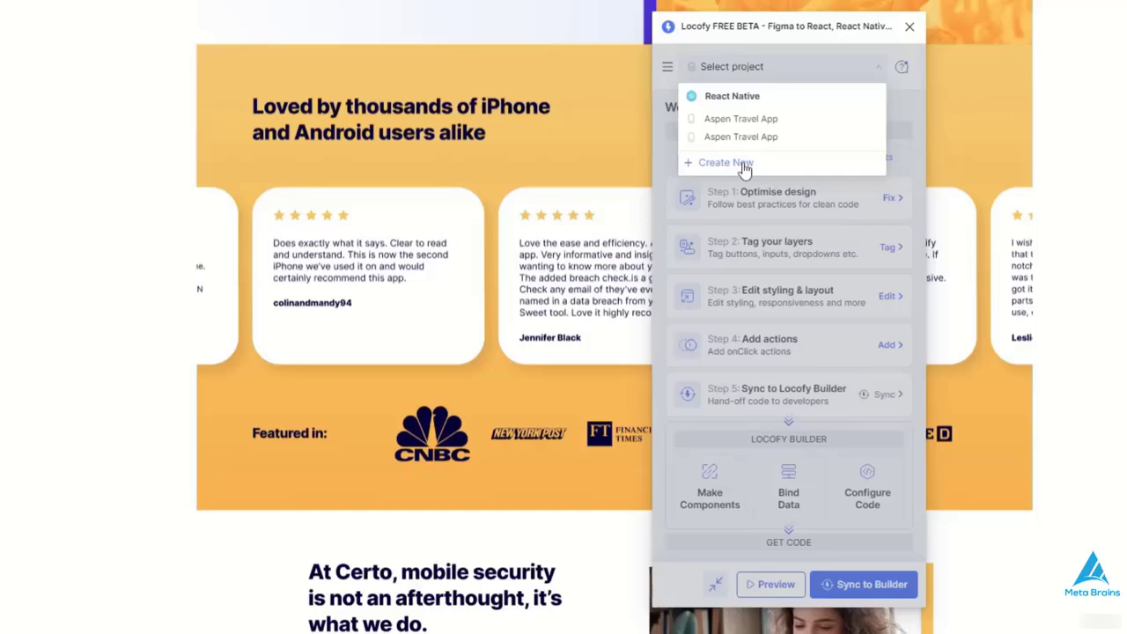
- Start a new Locofy project and name it "Top 16 Websites Designes"
click(744, 165)
click(718, 88)
text(Tp)
text(p 16 Websites)
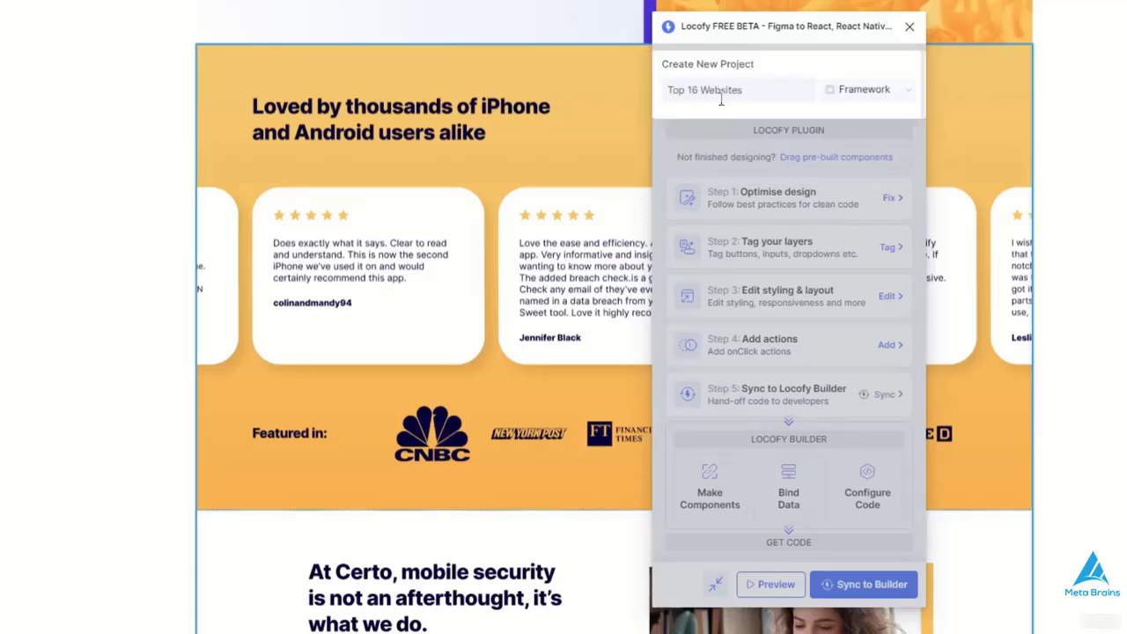
text( Designes)
- Create the project with the React framework, JavaScript code and Tailwind styling
click(902, 91)
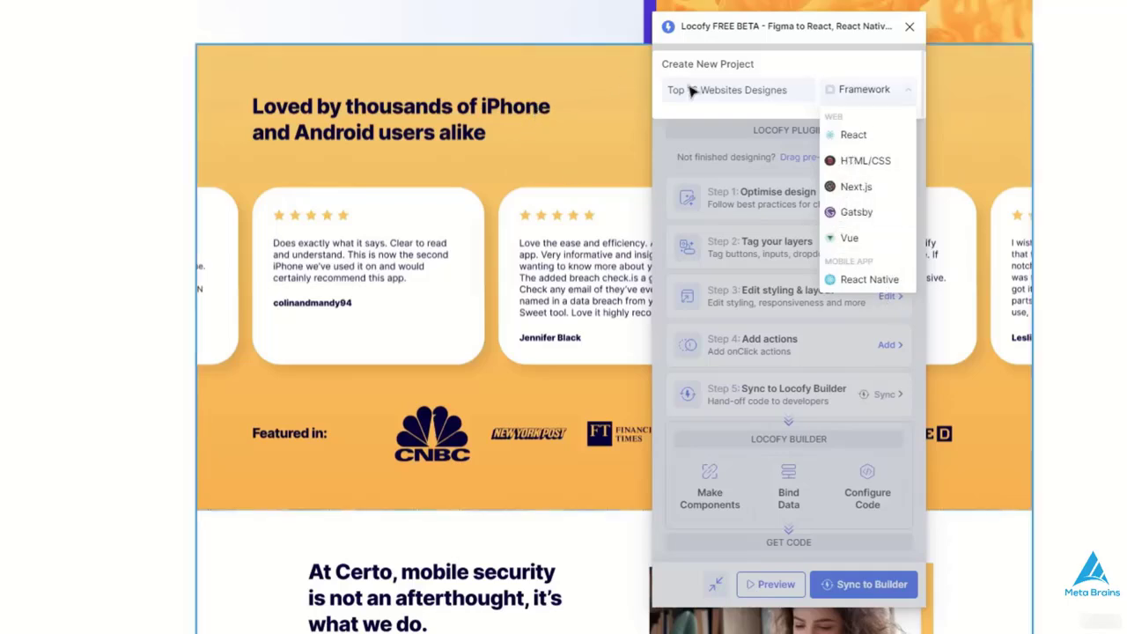
click(851, 137)
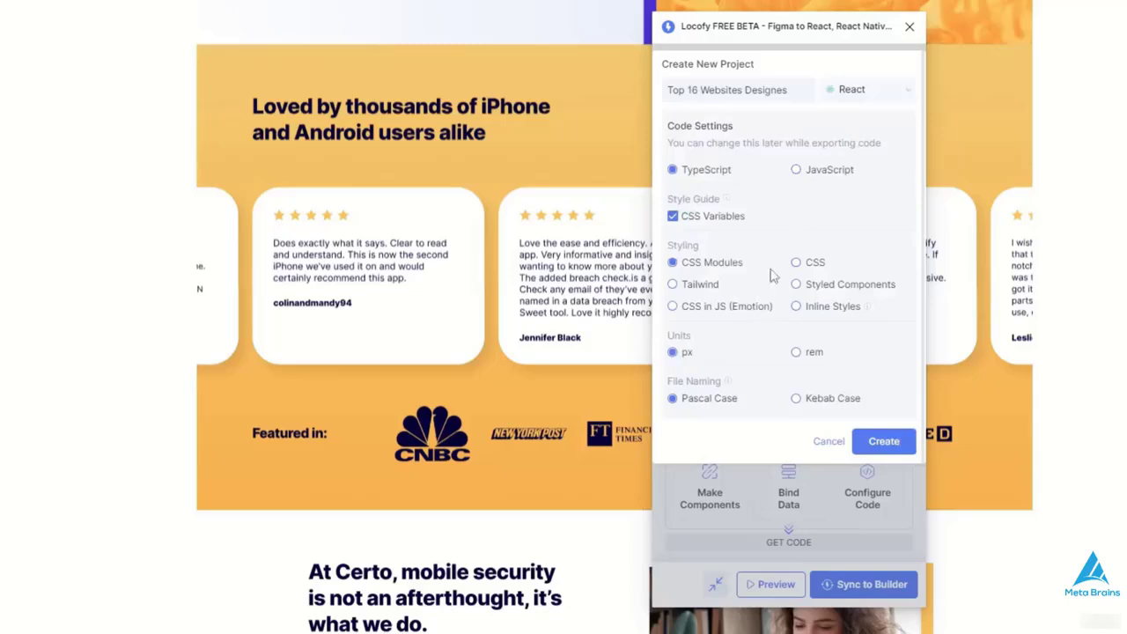
click(677, 283)
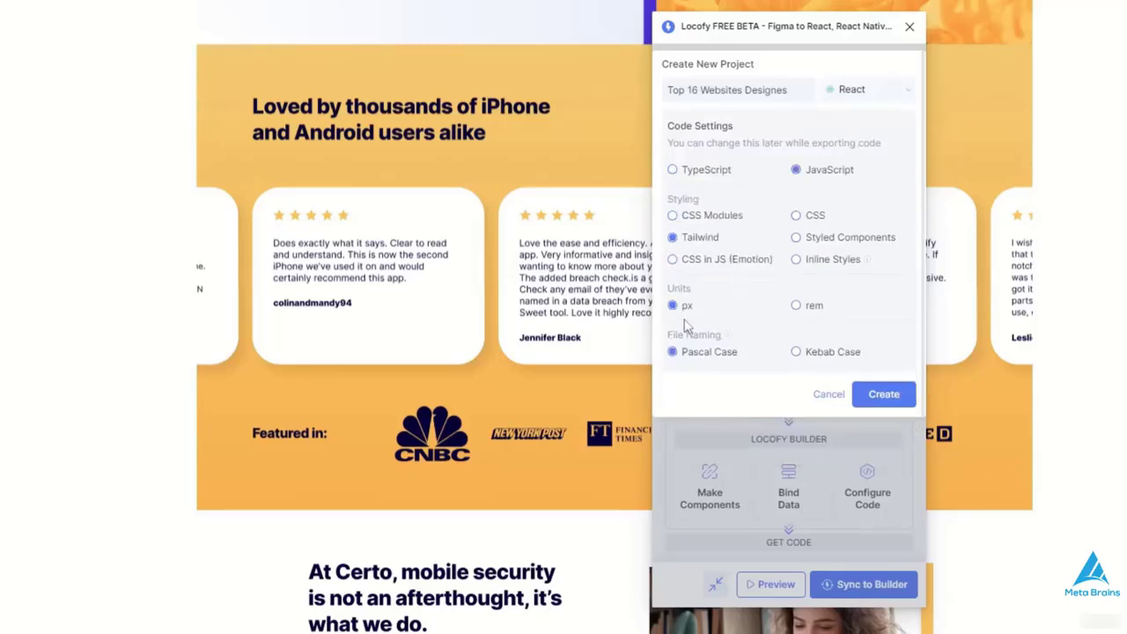
click(883, 394)
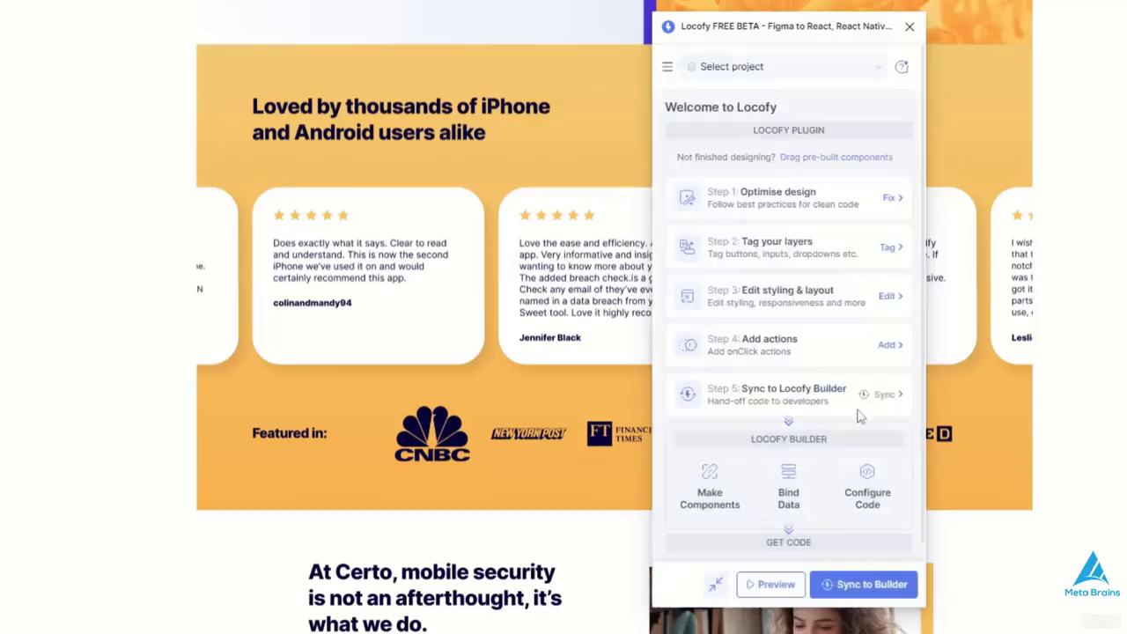
- Sync all frames of the Top 16 Websites Designes project to Locofy Builder, with certosoftware.com as a Screen/Page
click(867, 583)
click(717, 281)
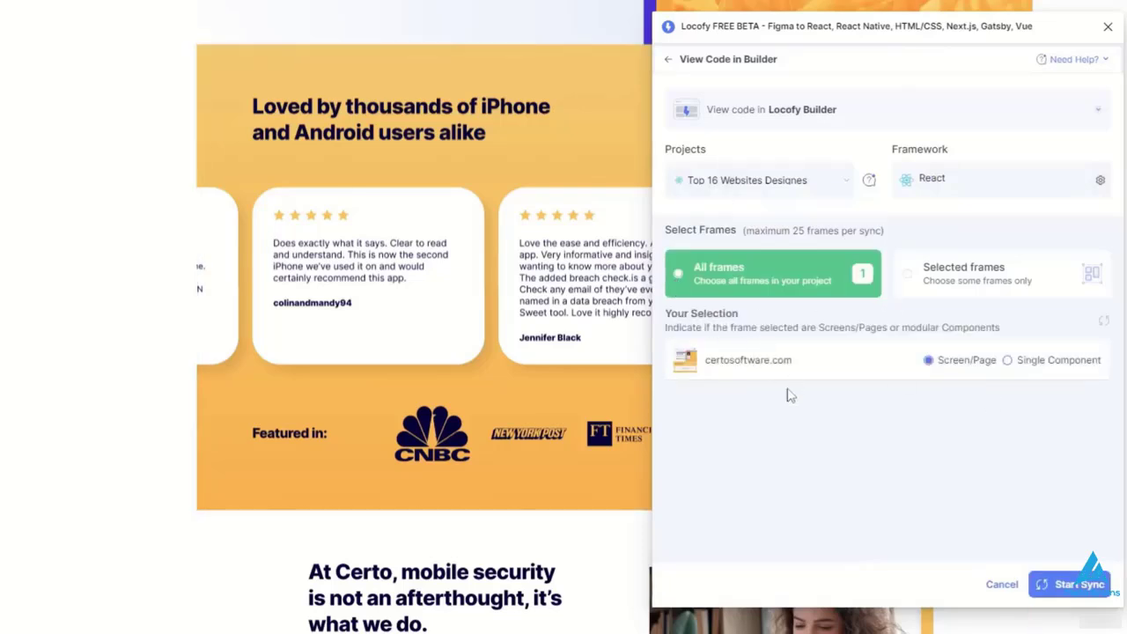
click(1065, 583)
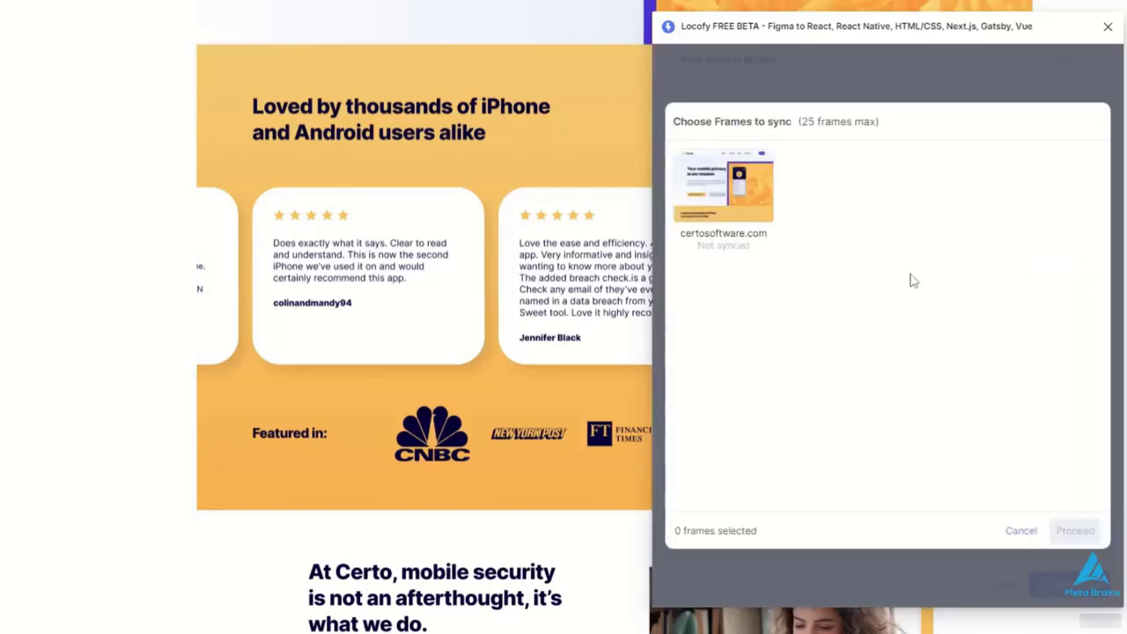
click(1077, 532)
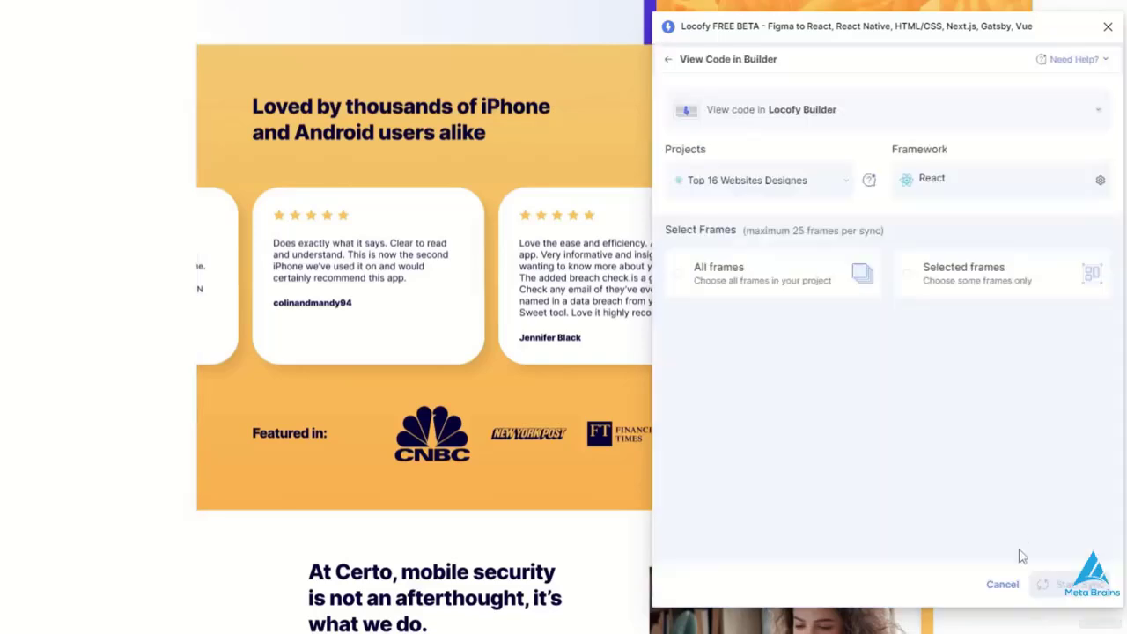
click(675, 280)
click(1067, 583)
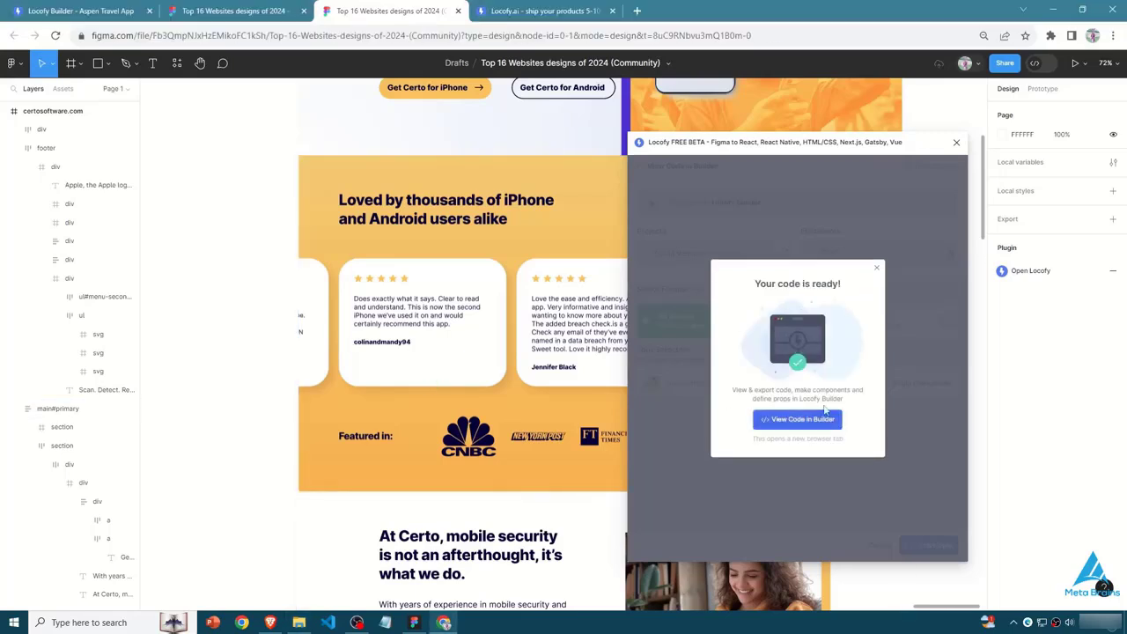
- Open the generated code in Locofy Builder and close the unneeded browser tabs, keeping the Figma design file and the new project
click(801, 419)
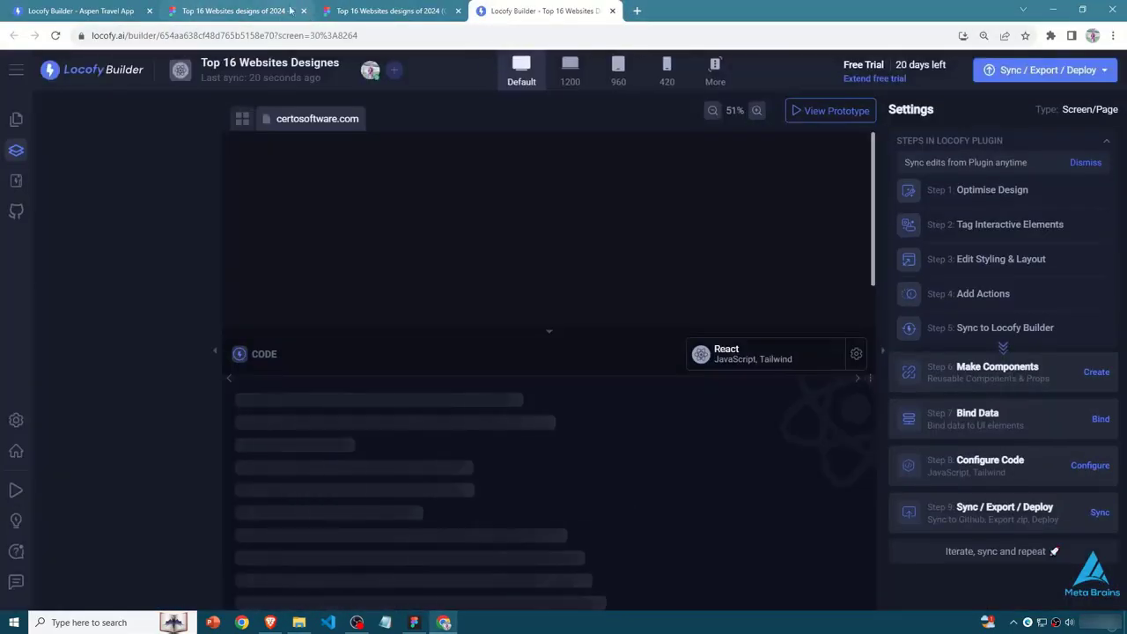
click(127, 10)
click(150, 11)
click(150, 11)
click(202, 10)
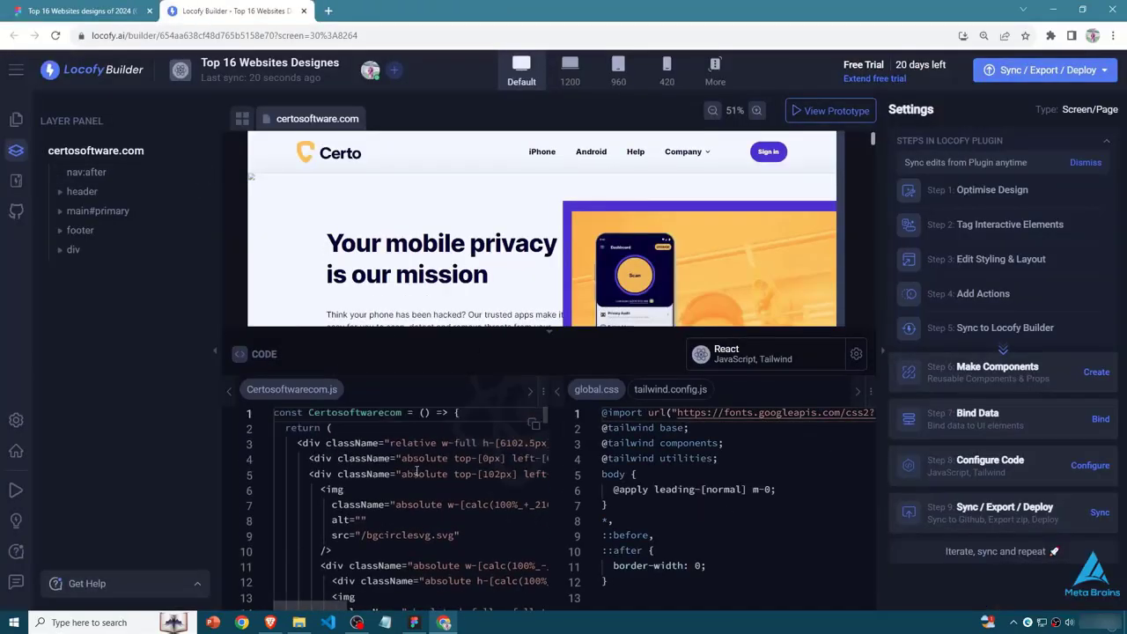
- Examine the generated Certosoftwarecom.js code and locate the header, main#primary, footer and div layers in the page preview
scroll(542, 453, down, 6)
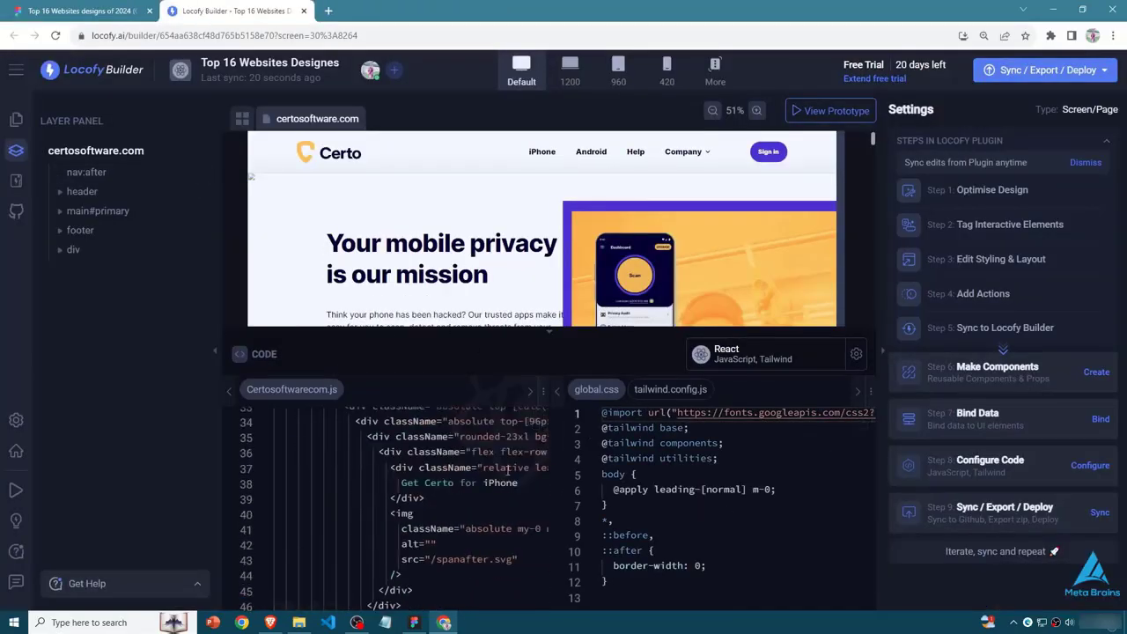
scroll(507, 471, down, 15)
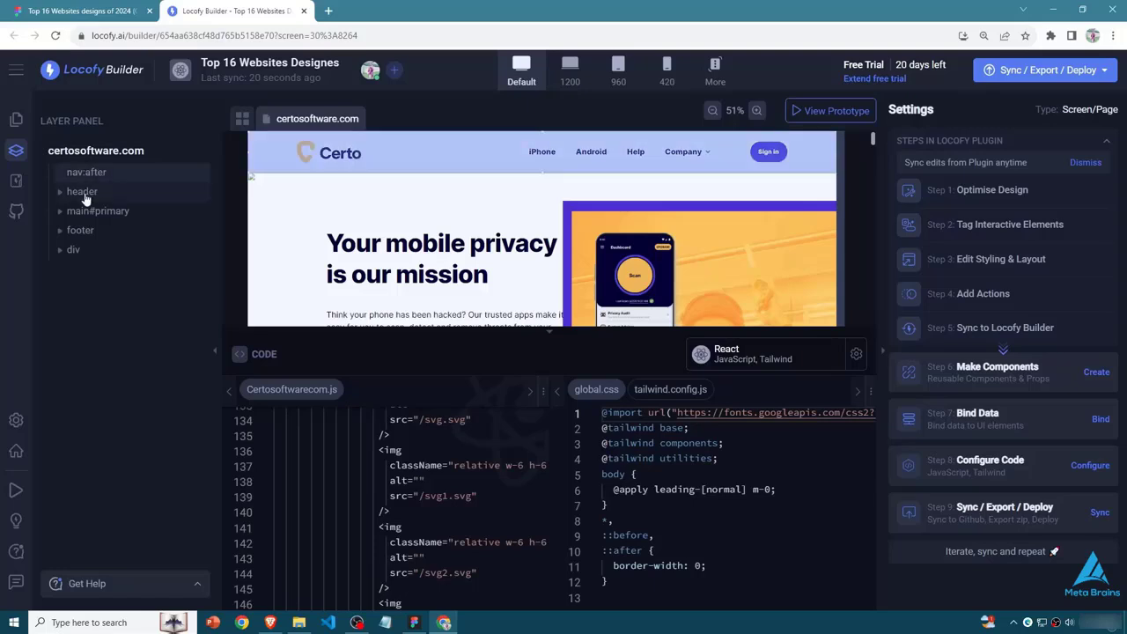
click(89, 192)
click(77, 211)
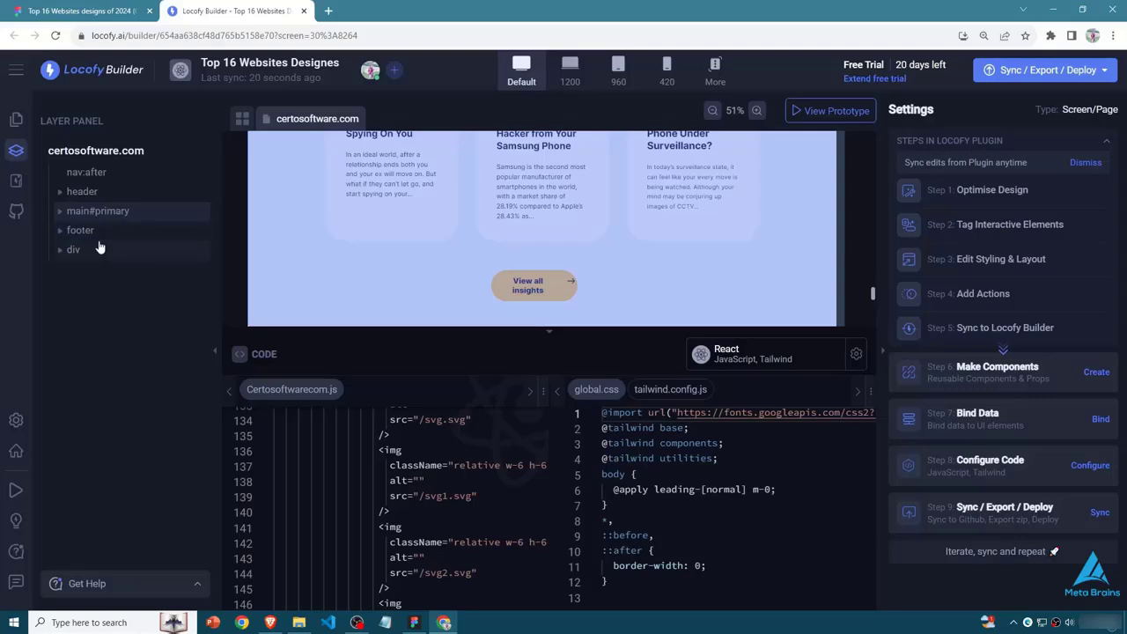
click(88, 235)
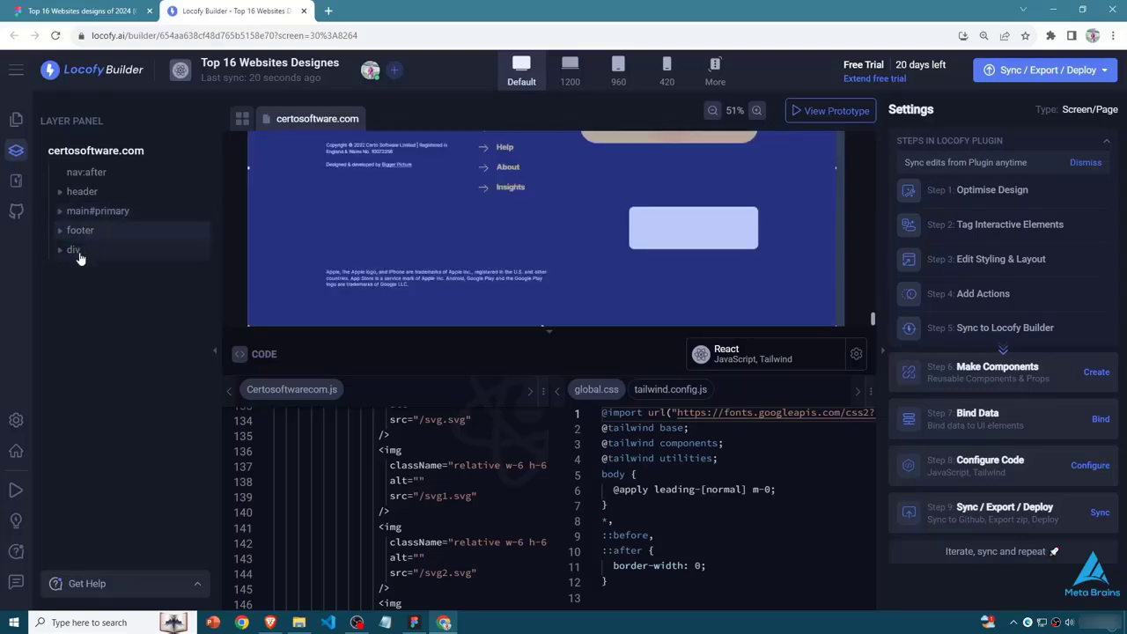
click(84, 252)
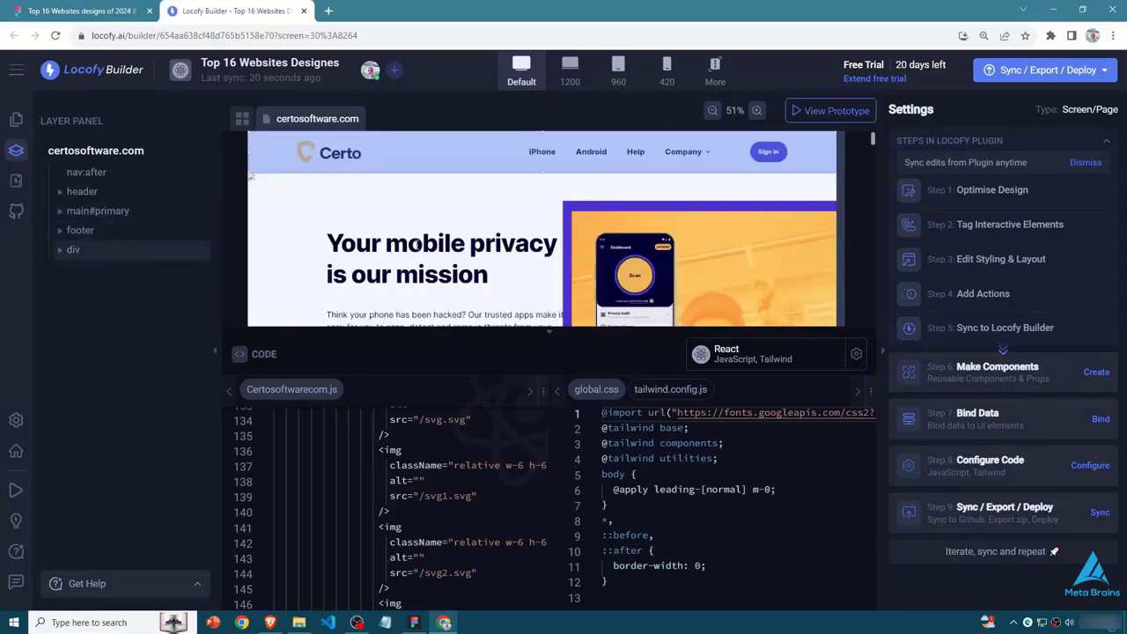
- Review the page preview and the tailwind.config.js code, and return to the global.css code
scroll(417, 243, down, 5)
click(670, 389)
scroll(666, 495, down, 8)
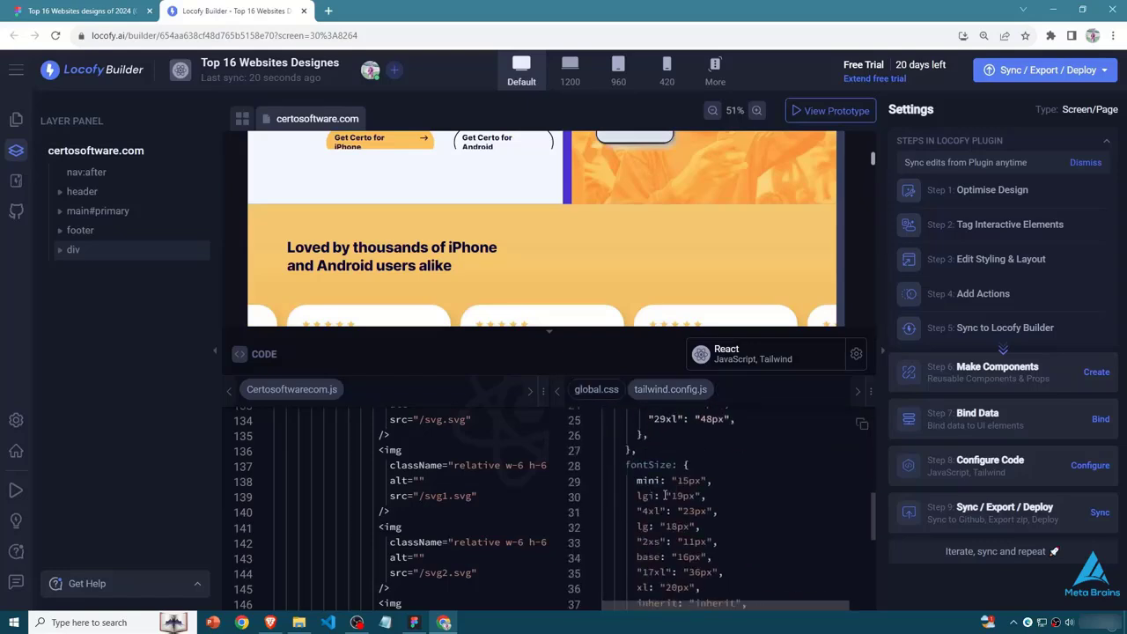
scroll(665, 496, up, 8)
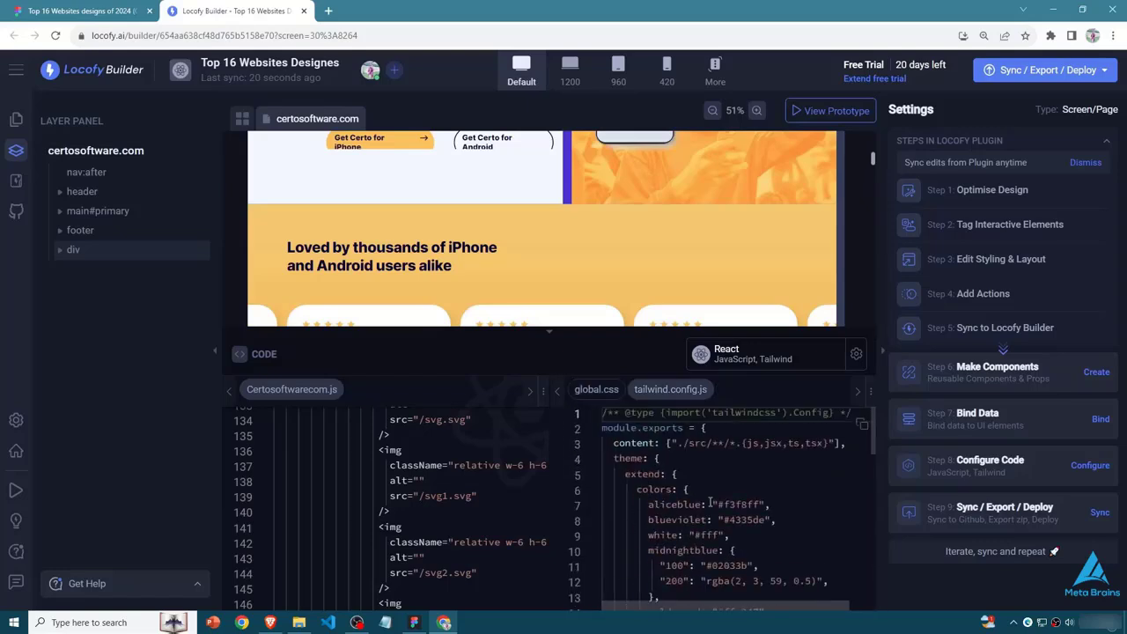
click(596, 389)
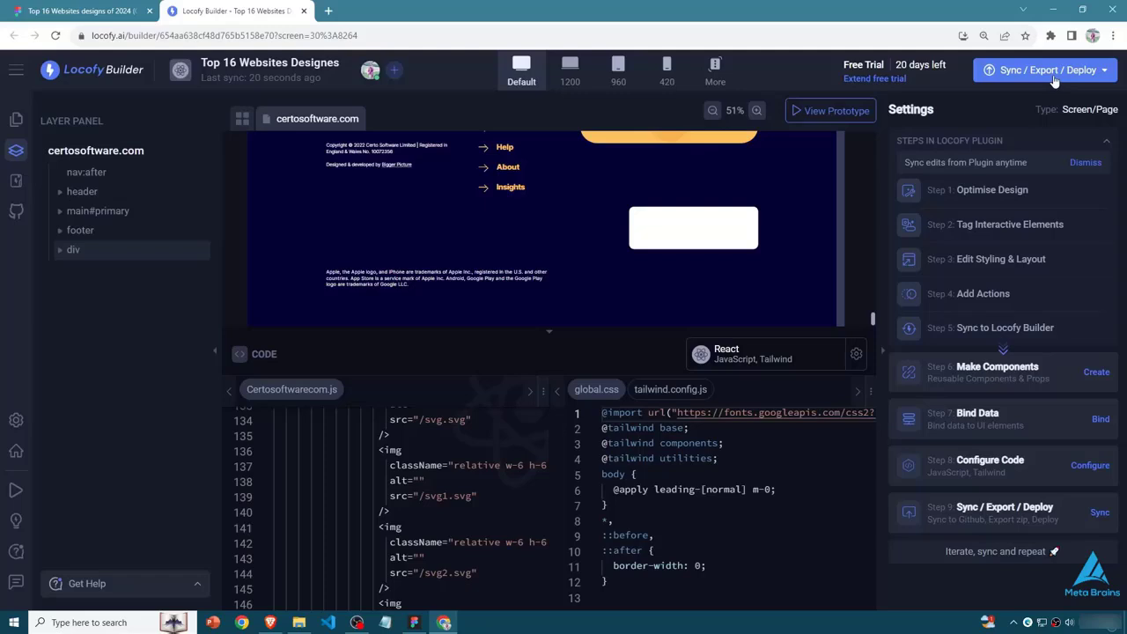
- Export just the project's components as a Zip file, dismiss the export messages and show the recent downloads
click(1048, 71)
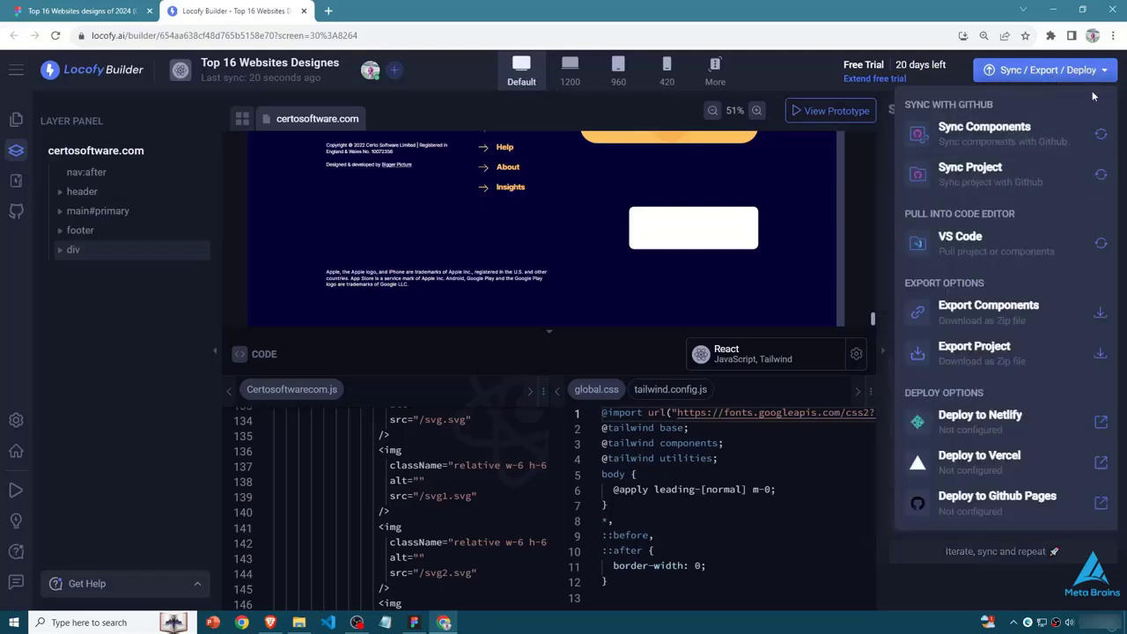
click(1103, 324)
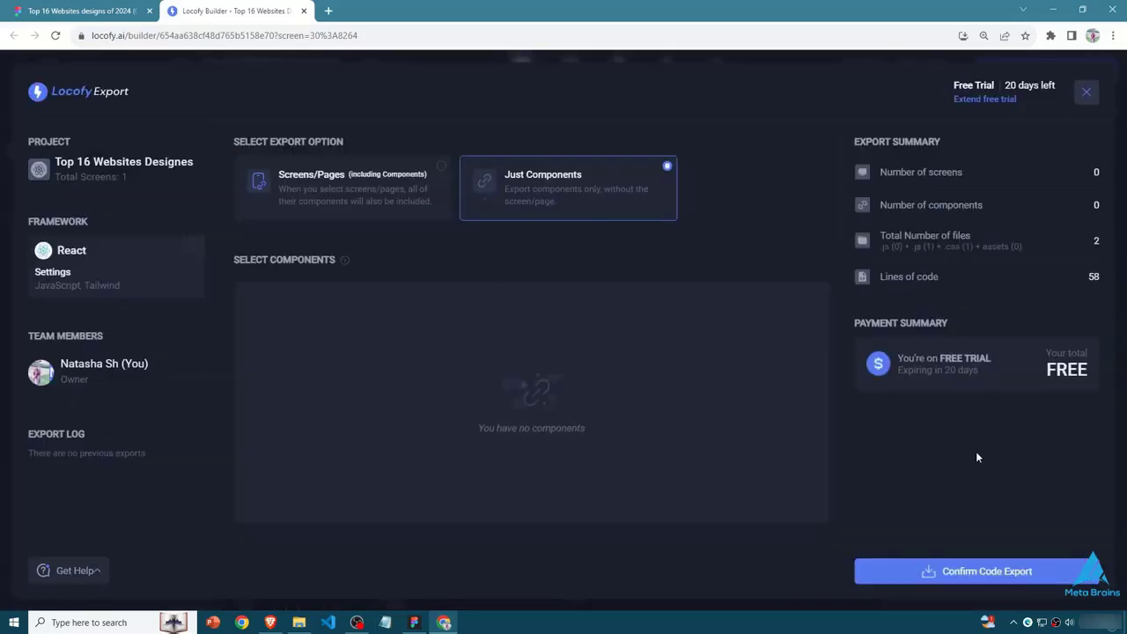
click(930, 570)
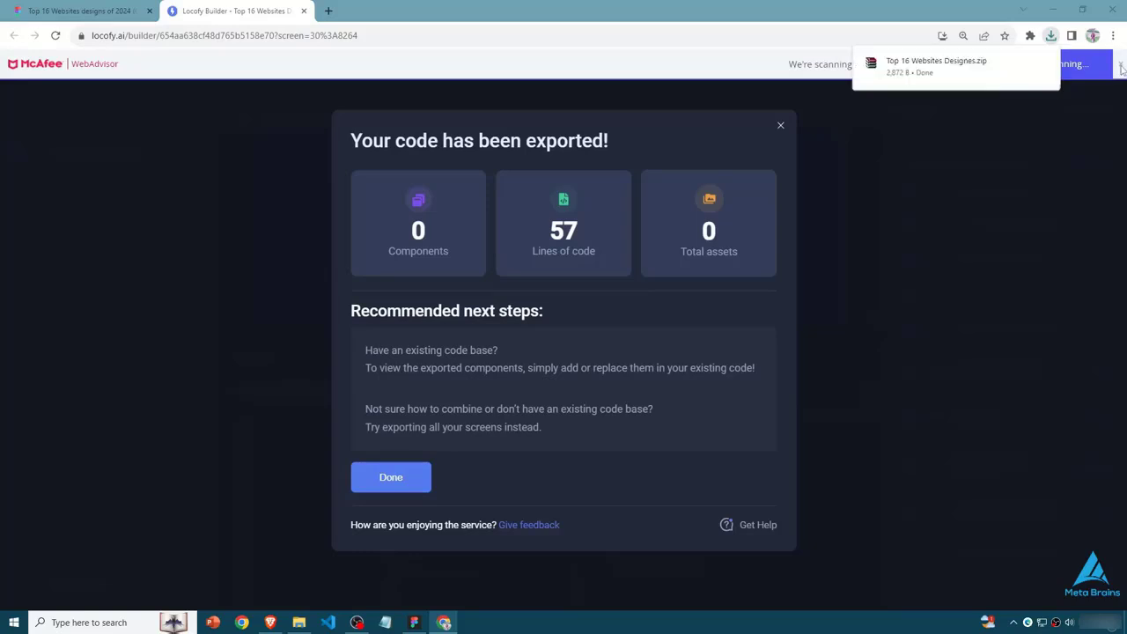
click(1121, 65)
click(1050, 35)
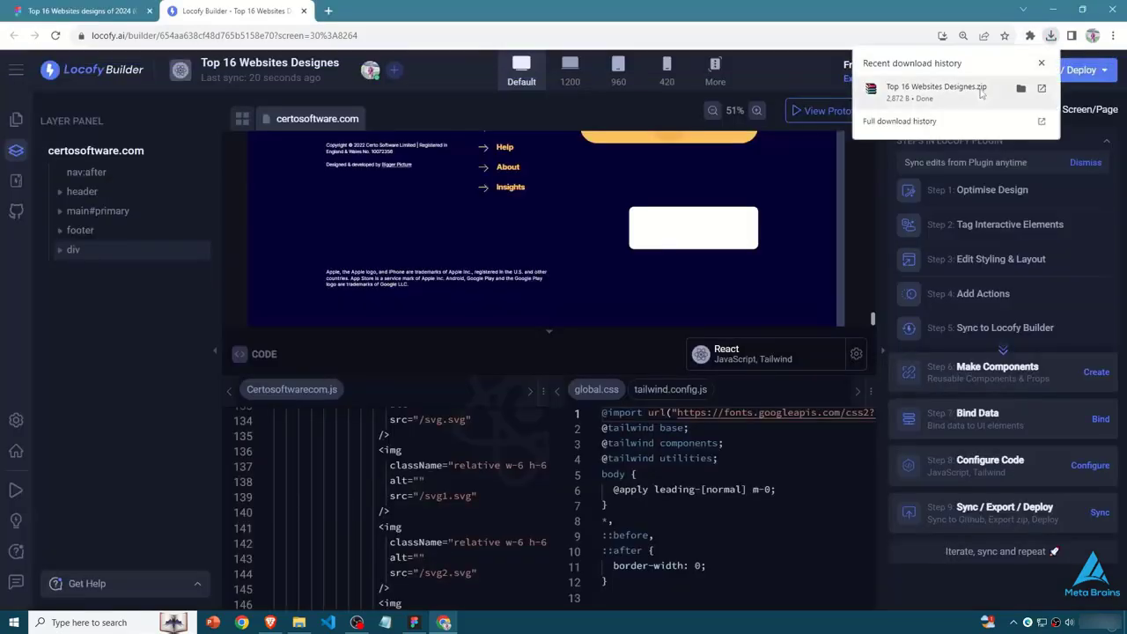
- Export the certosoftware.com screen including its components as code, with certosoftware.com as the starting screen, and dismiss the export summary
click(568, 380)
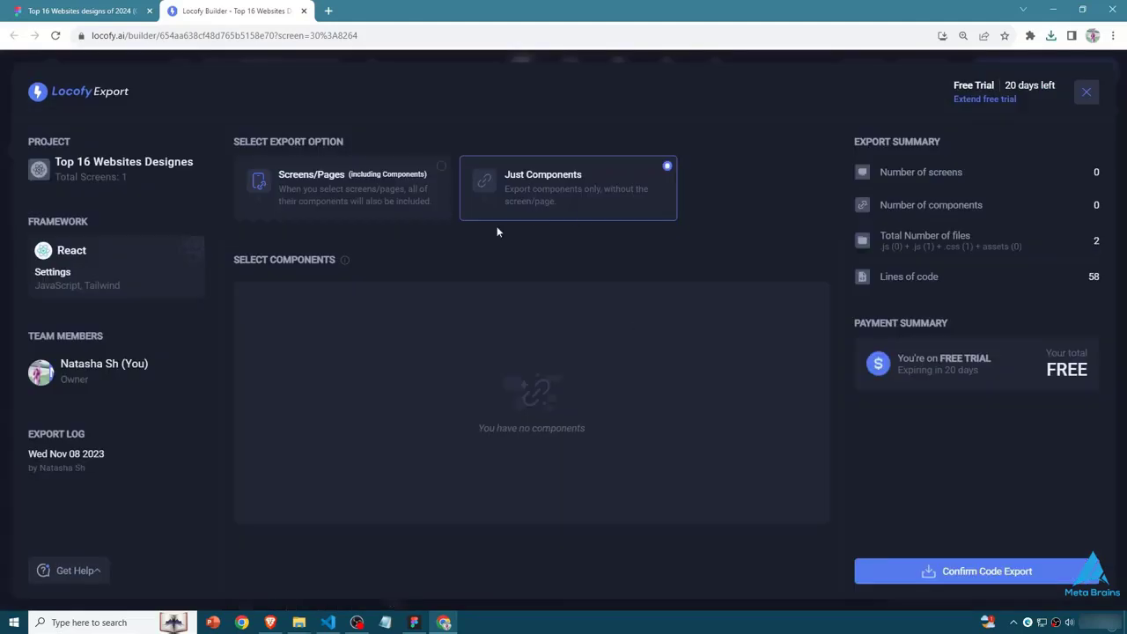
click(331, 194)
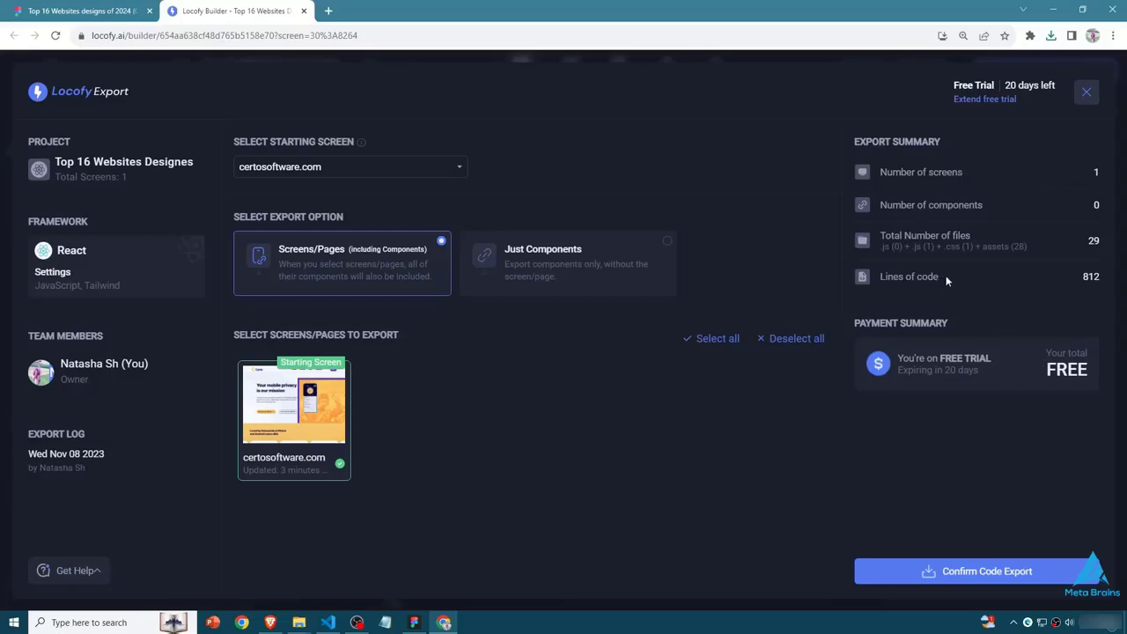
click(950, 581)
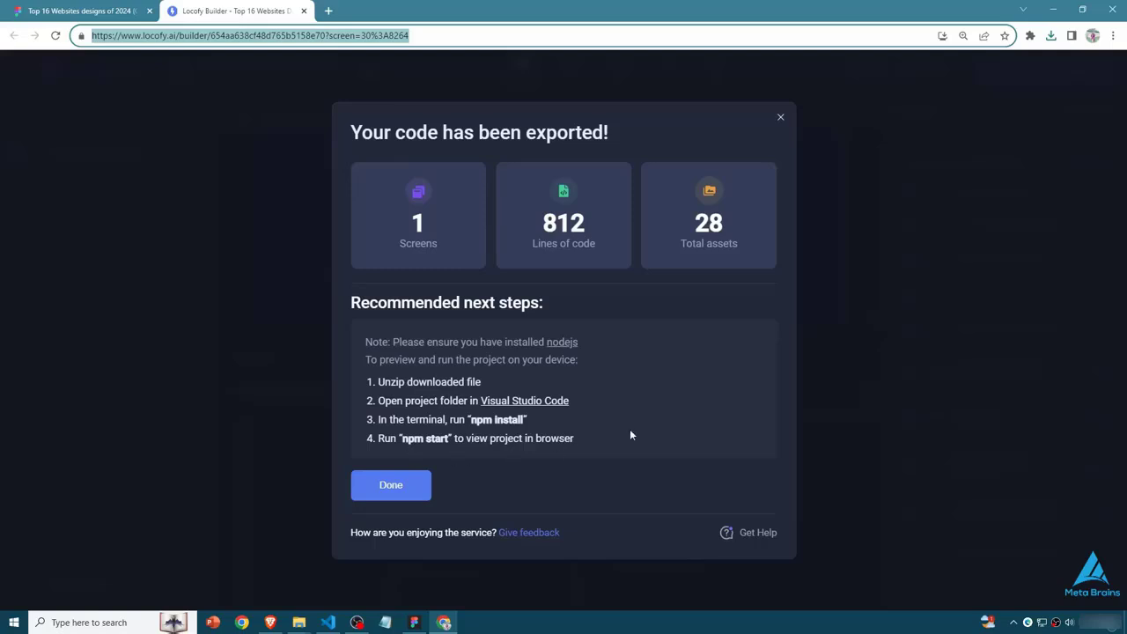
click(407, 483)
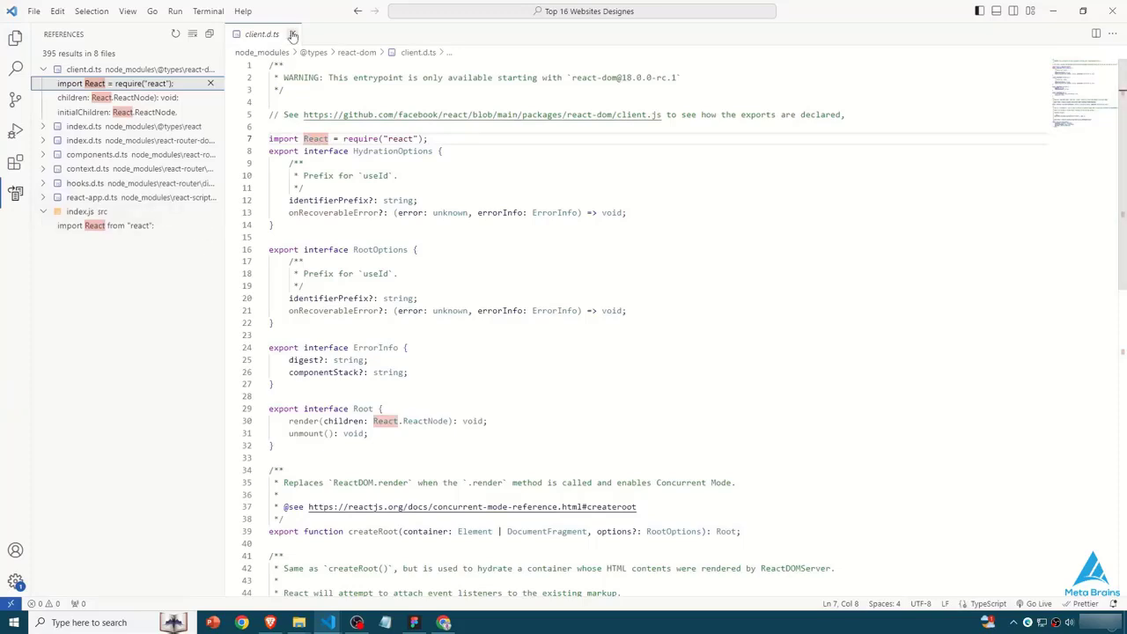
- Switch to VS Code, close client.d.ts and show the project files, then inspect package-lock.json and tailwind.config.js
click(292, 34)
click(15, 39)
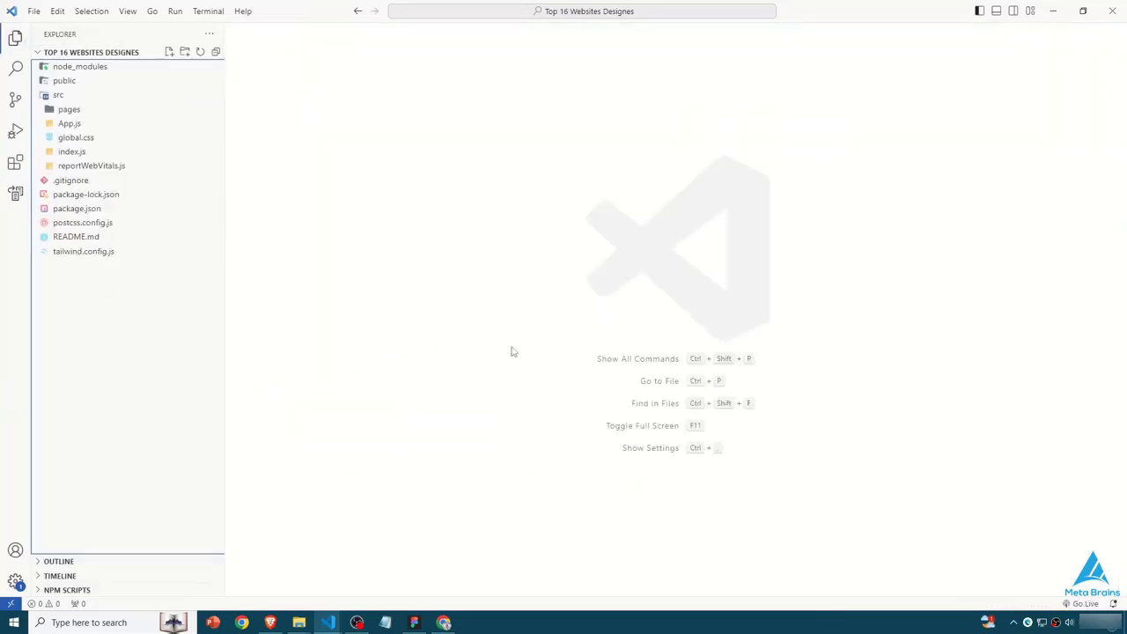
click(83, 223)
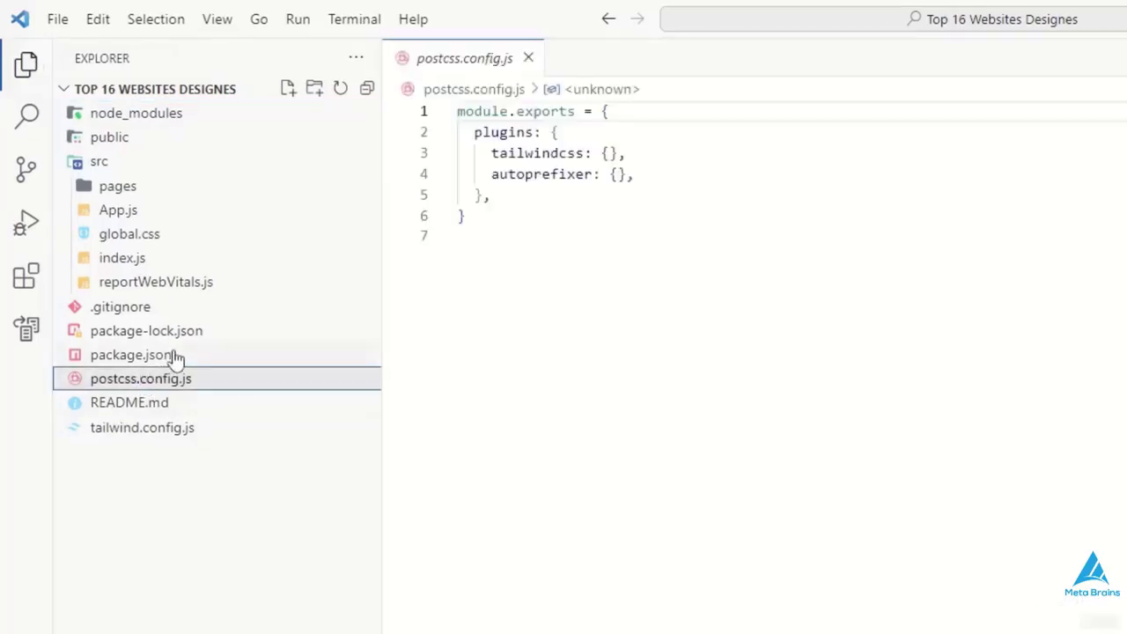
click(176, 357)
click(186, 332)
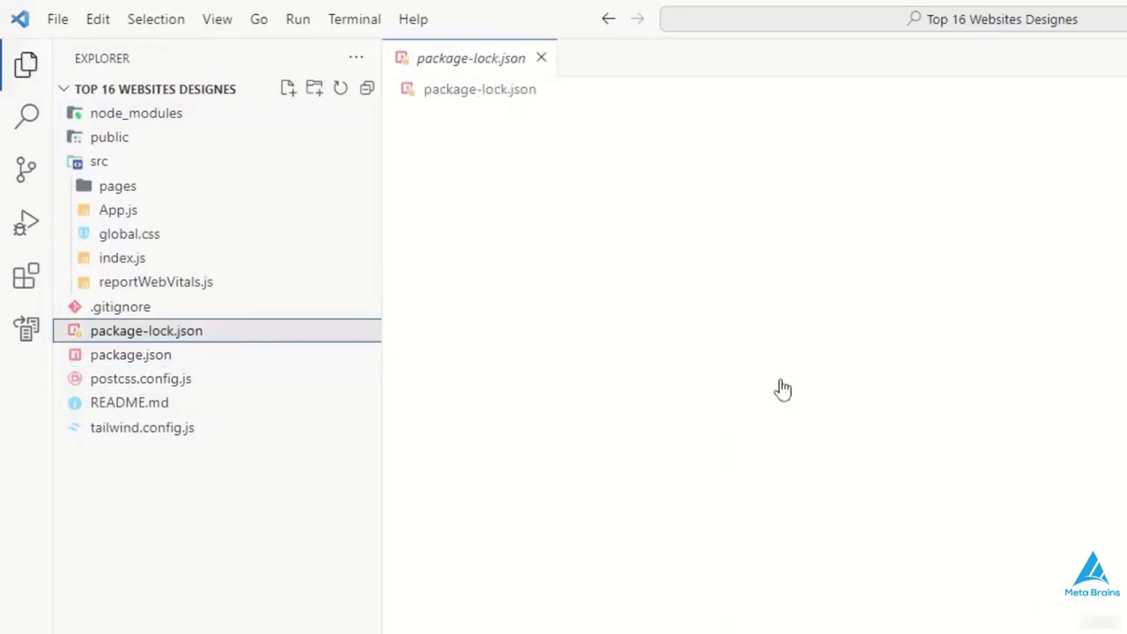
scroll(720, 346, down, 5)
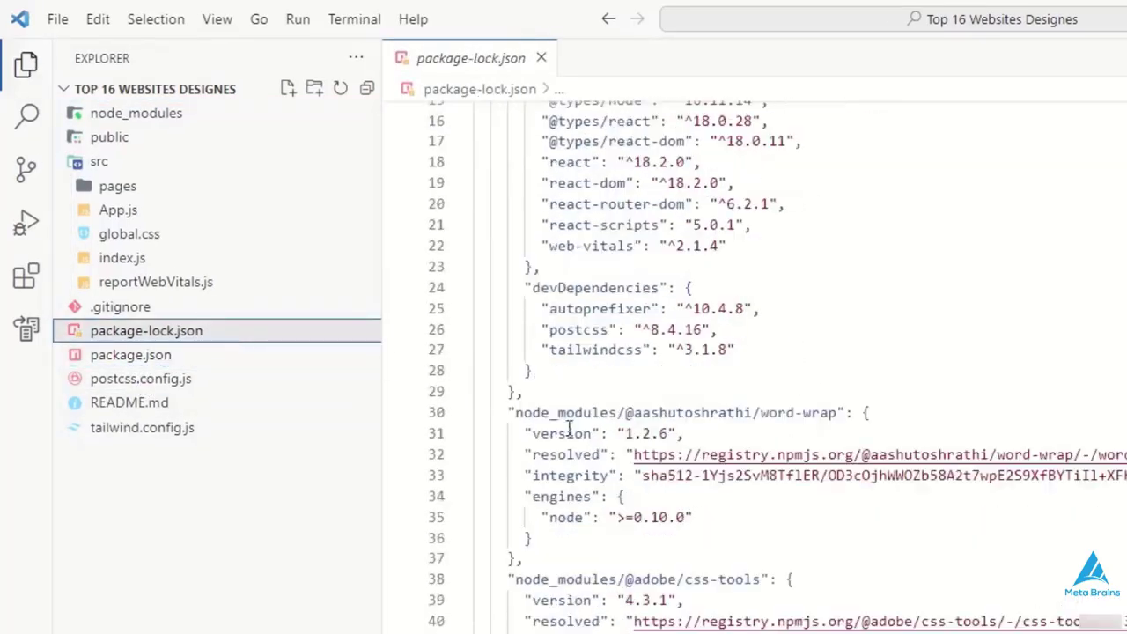
click(179, 427)
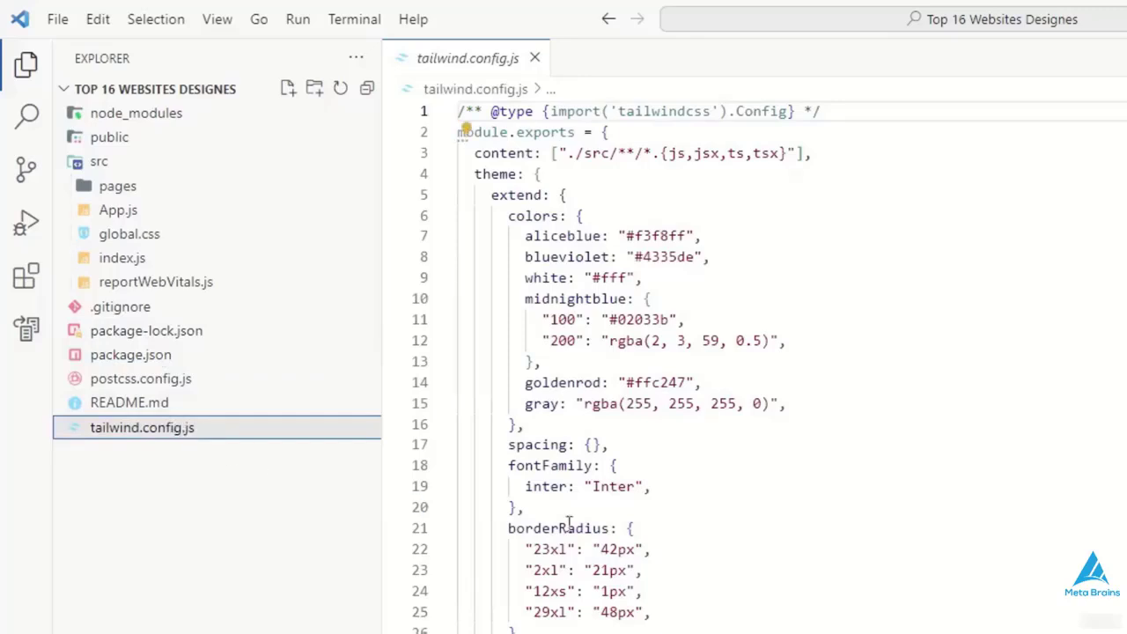
- Check the pages folder inside src, collapse src and close tailwind.config.js
click(156, 188)
click(156, 188)
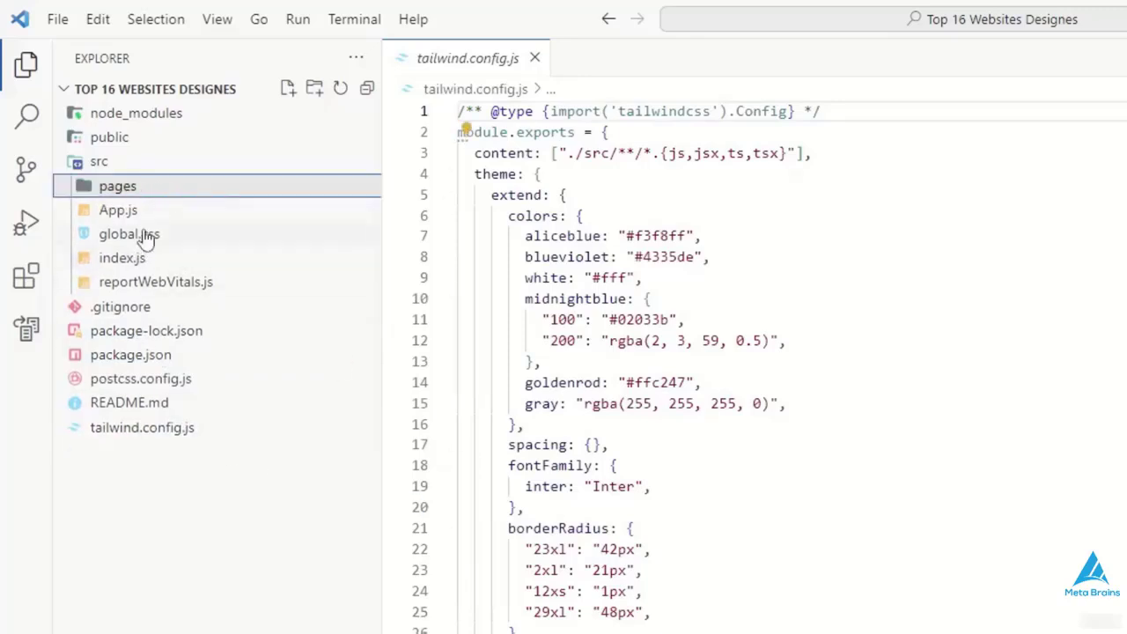
click(152, 189)
click(152, 189)
click(247, 159)
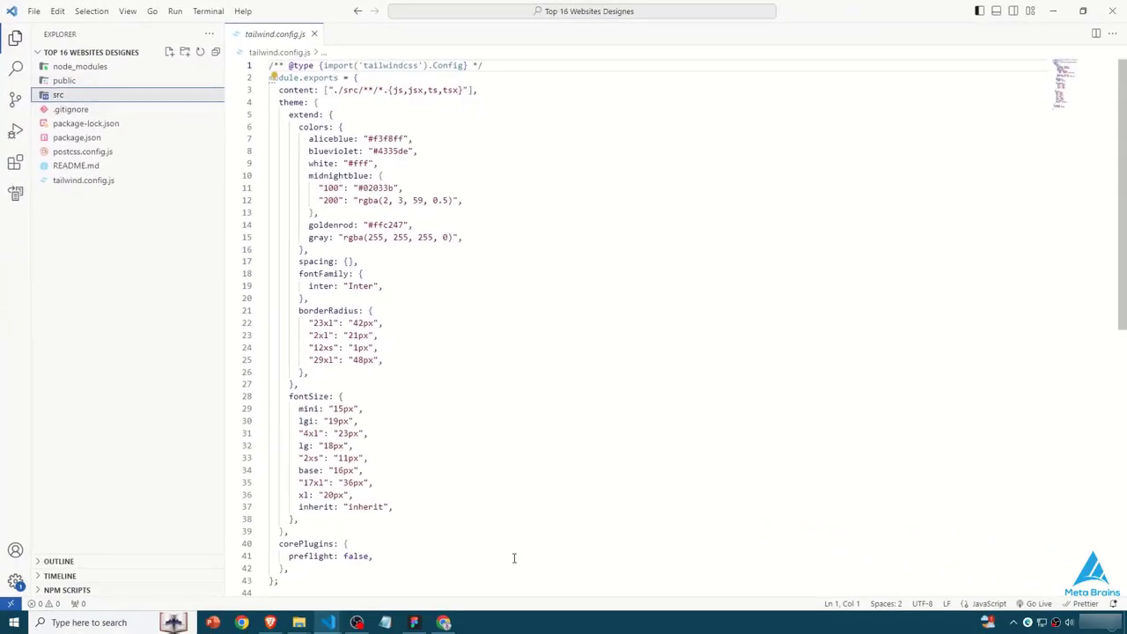
click(314, 34)
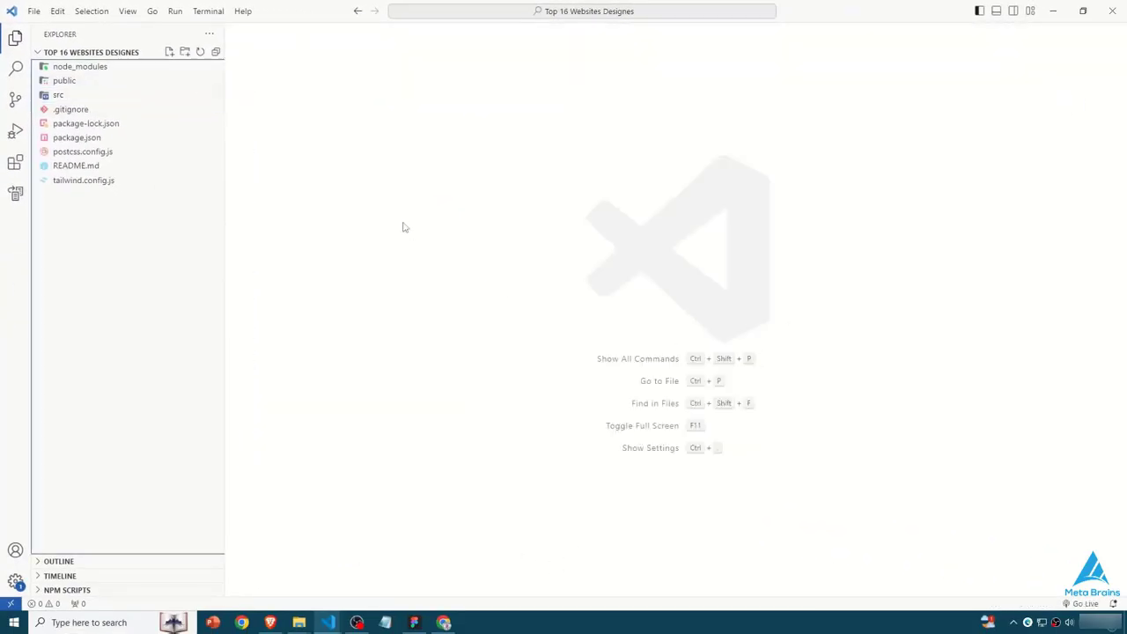
- Switch to Chrome and review the generated website at localhost:3000 from the footer up to the header and the testimonials
click(440, 622)
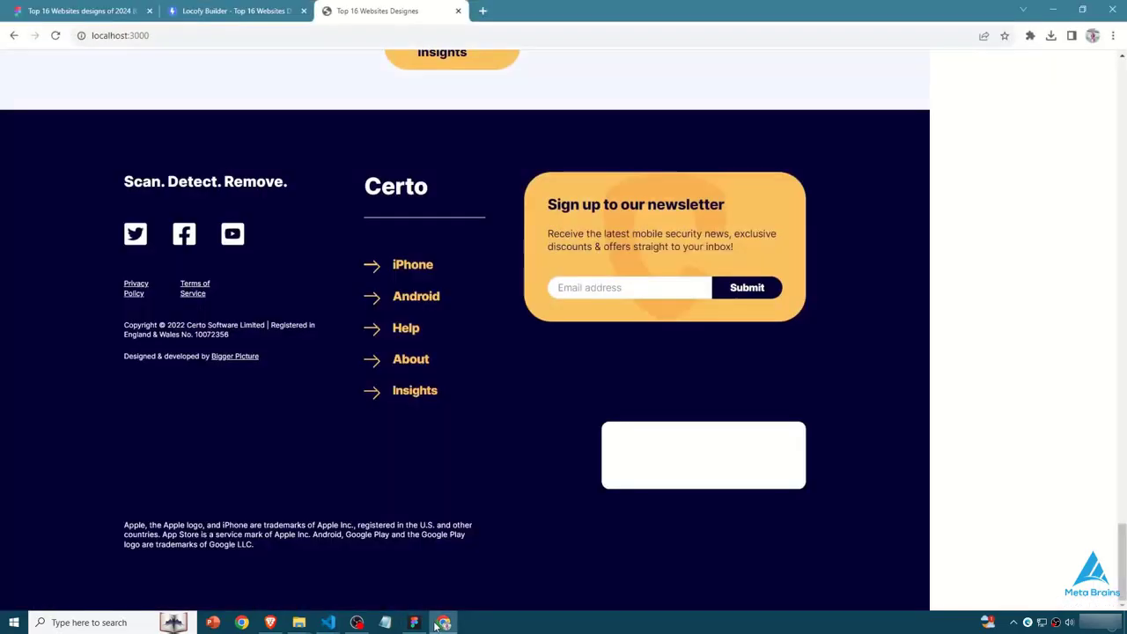
scroll(768, 287, up, 20)
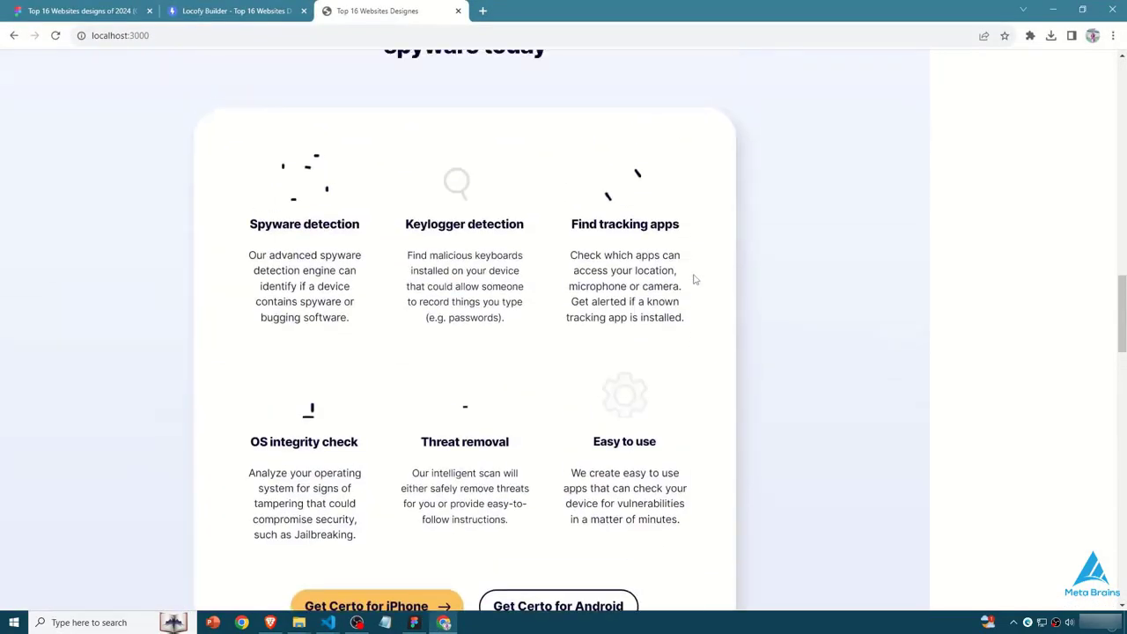
scroll(429, 196, up, 5)
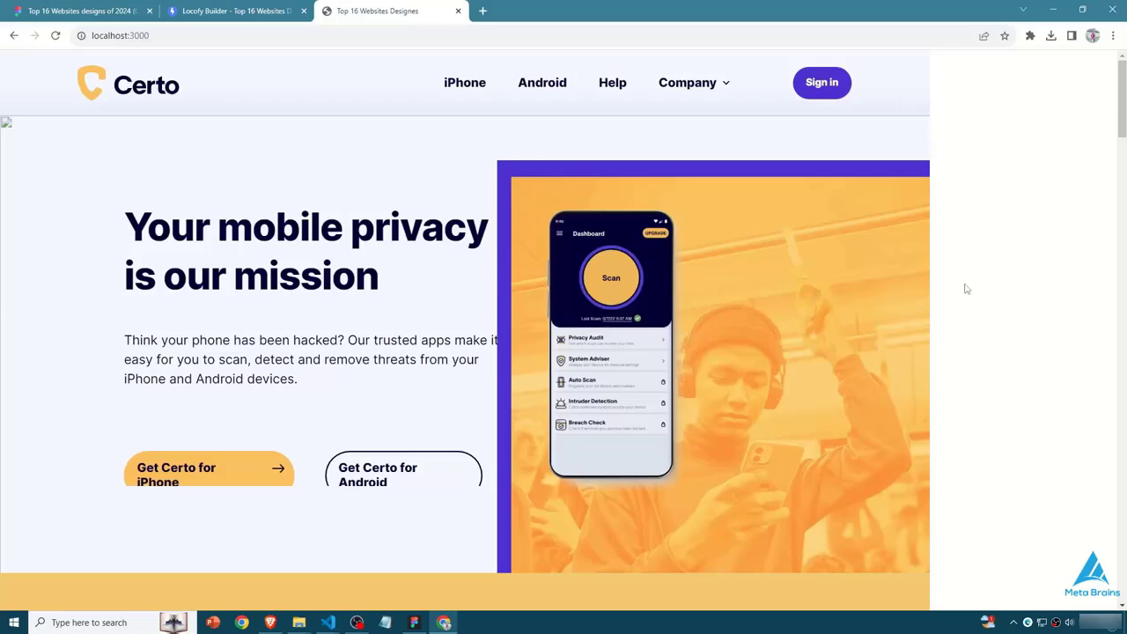
scroll(437, 330, down, 3)
scroll(438, 329, up, 3)
scroll(307, 396, down, 2)
scroll(269, 338, down, 4)
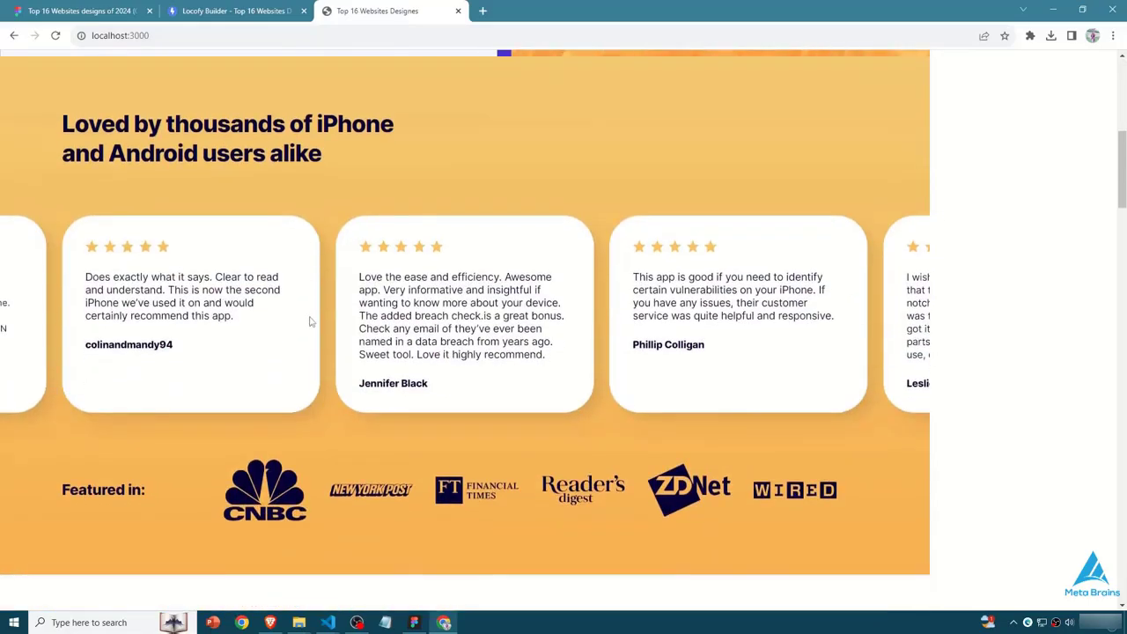
- Return to the Figma file holding the certosoftware.com design
key(ctrl+shift+Tab)
key(ctrl+shift+Tab)
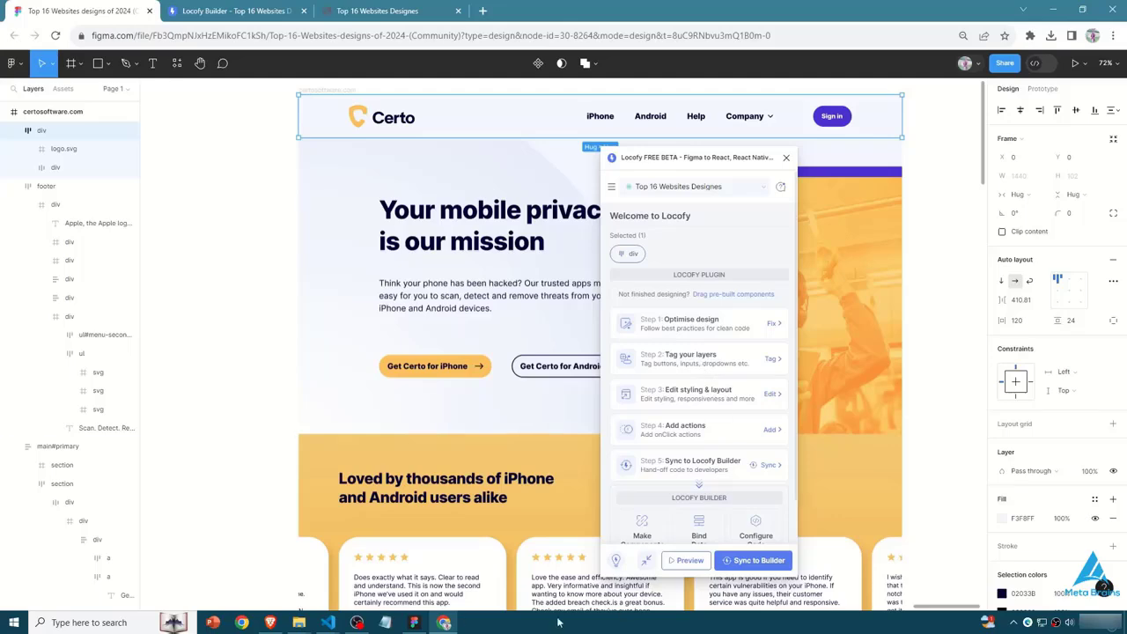
click(328, 622)
click(443, 622)
click(379, 11)
click(134, 8)
- Change the selected header div's tag to Navigation in the Locofy plugin
click(771, 359)
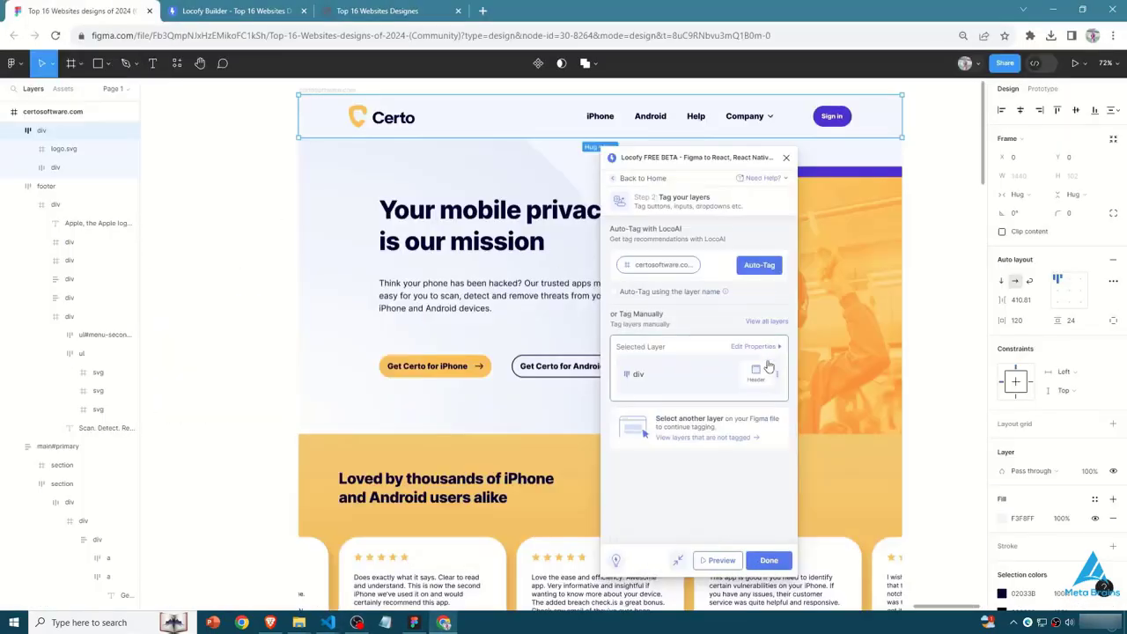
click(642, 373)
click(774, 185)
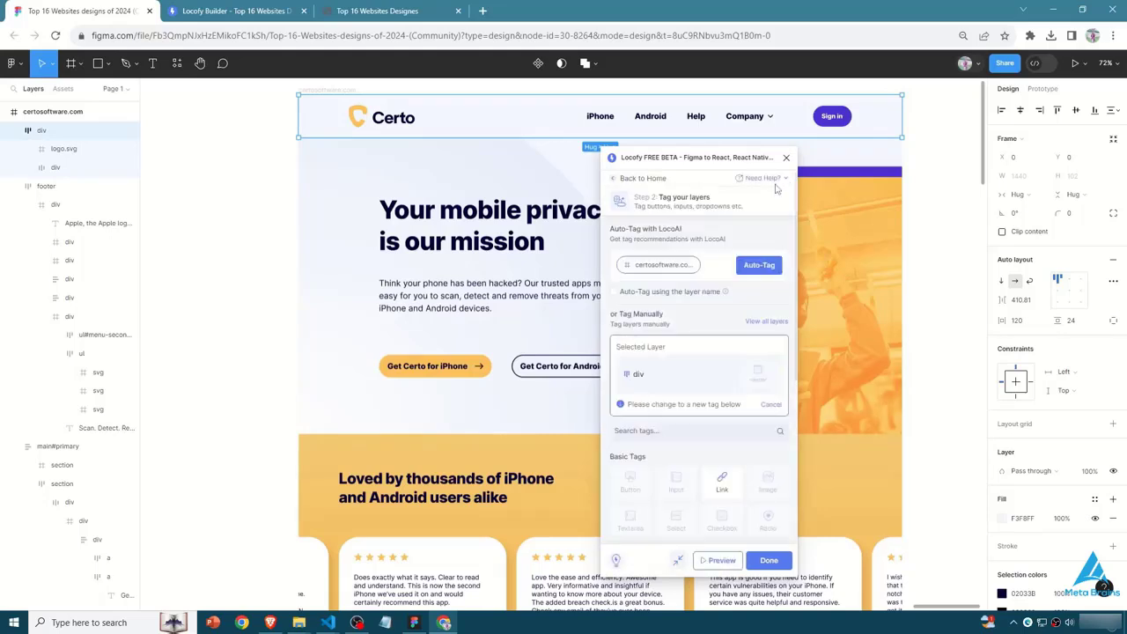
scroll(728, 405, down, 4)
scroll(664, 393, down, 3)
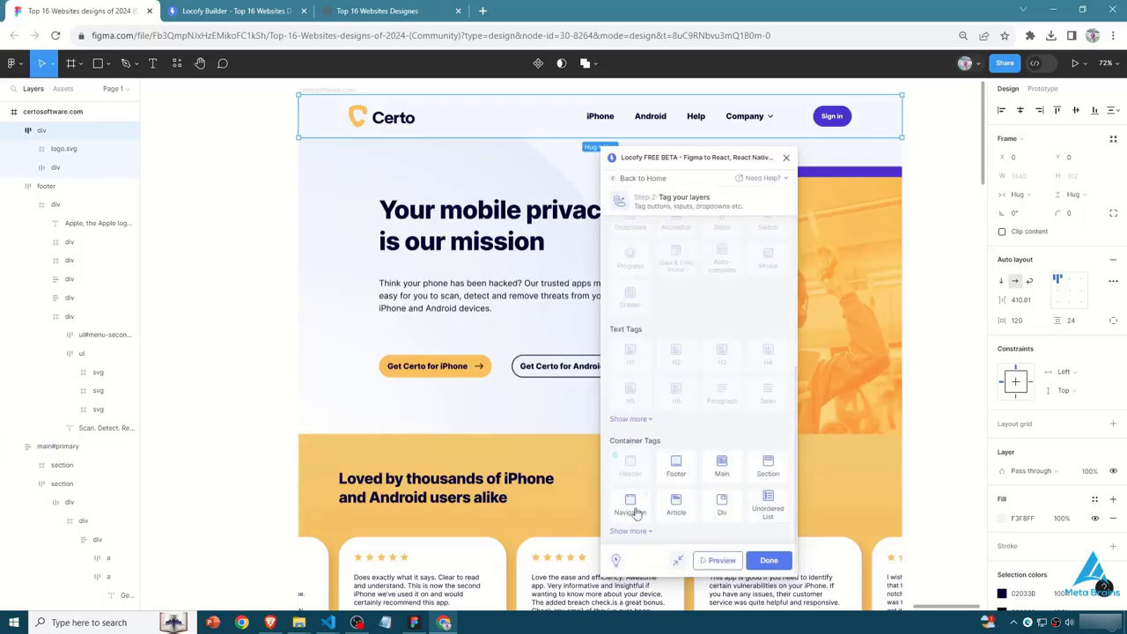
click(635, 513)
click(768, 560)
click(773, 560)
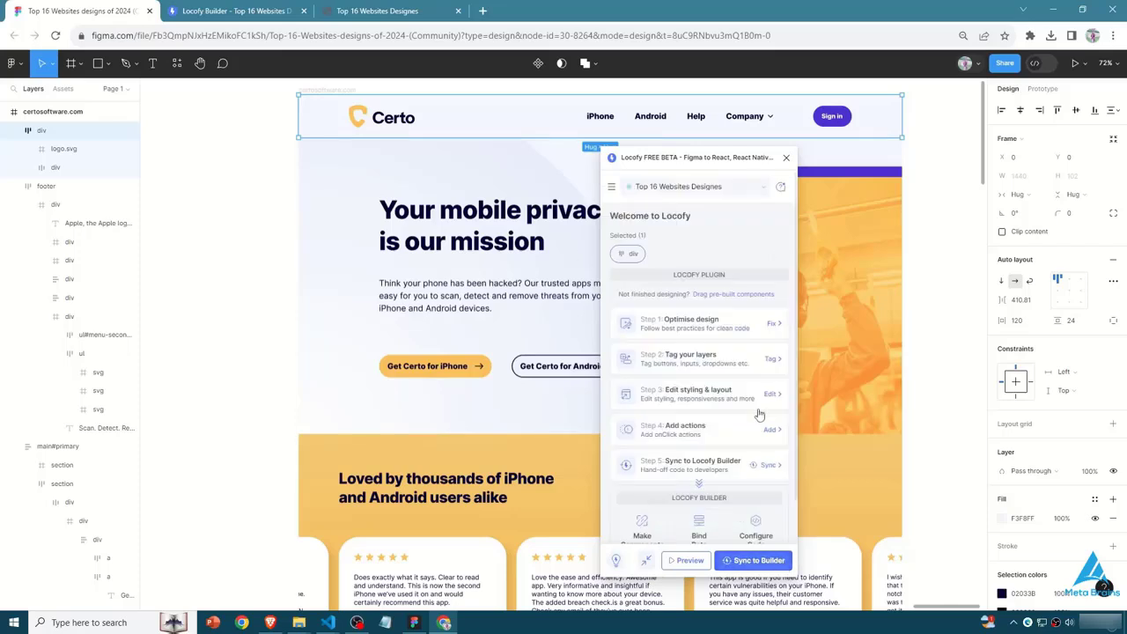
- Examine the header div's styling and layout options and the Shadow pop pre-built effect settings, and close the Locofy plugin
click(770, 393)
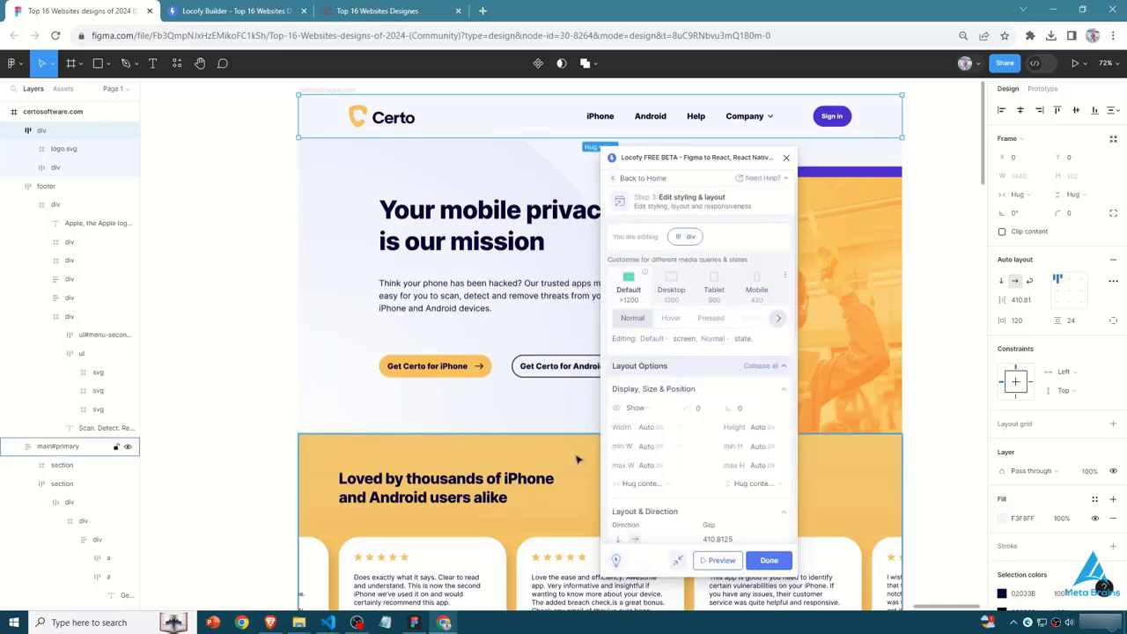
scroll(653, 420, down, 5)
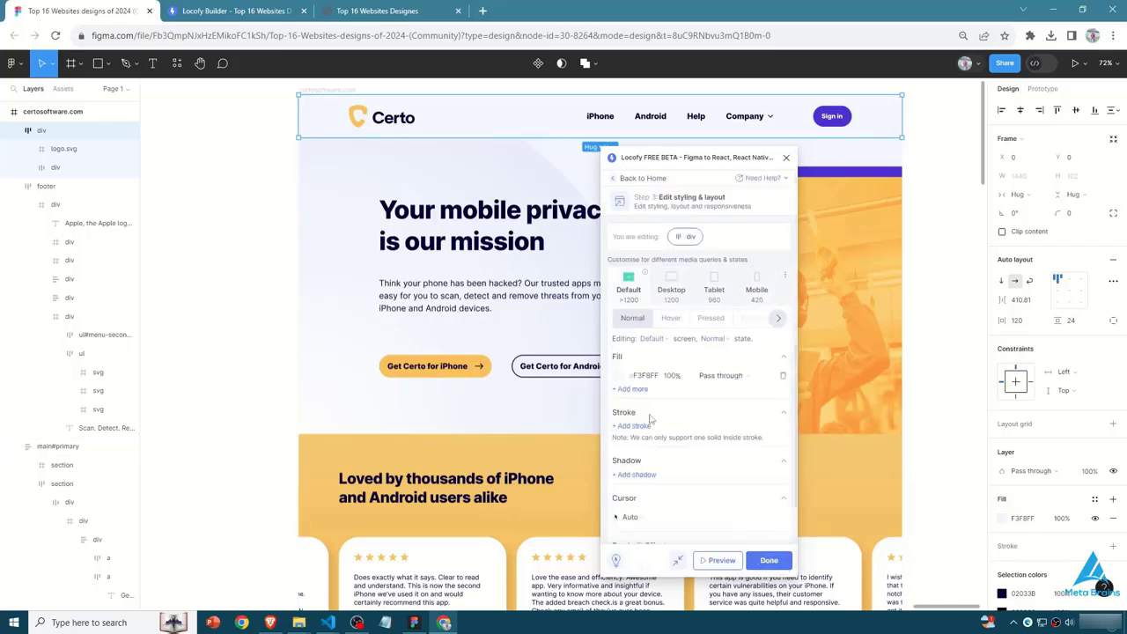
scroll(662, 451, down, 3)
click(690, 371)
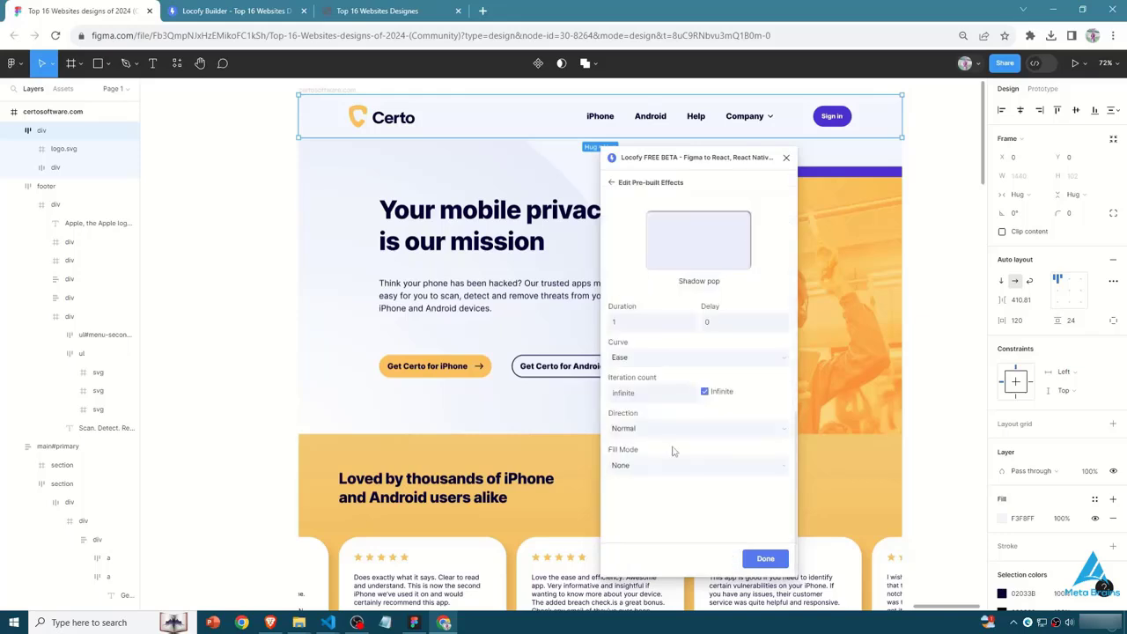
double_click(645, 322)
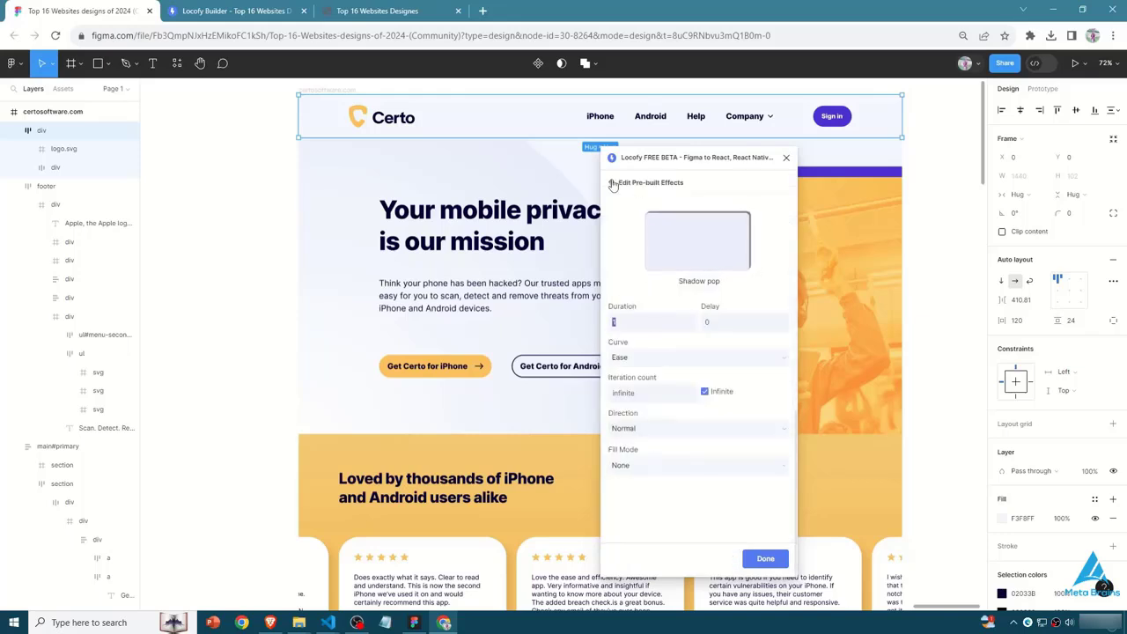
click(786, 157)
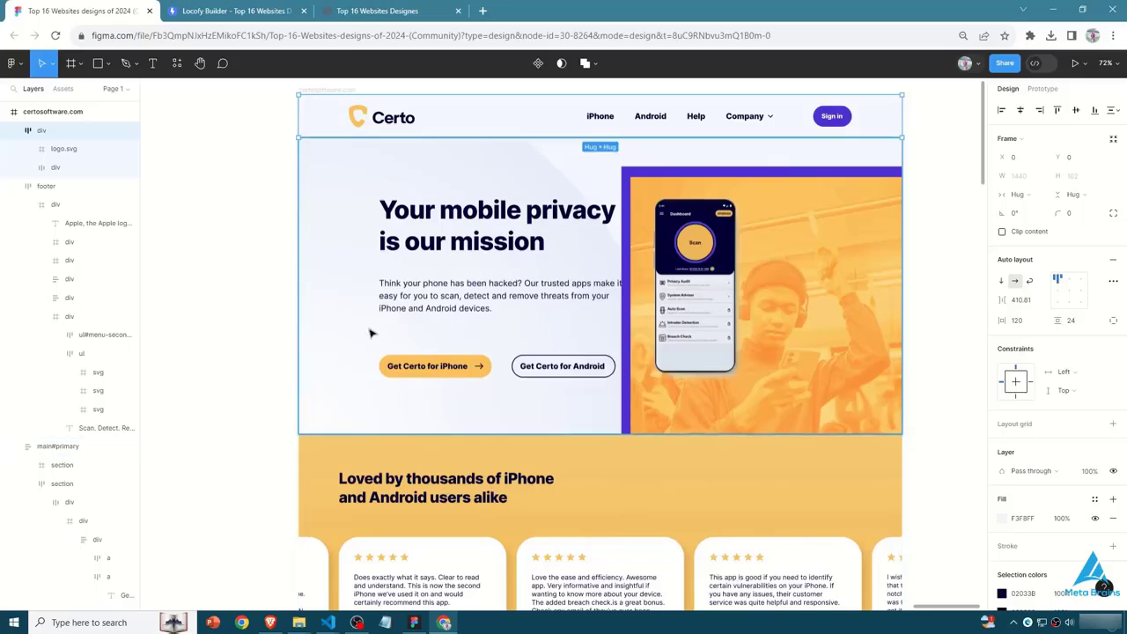
- Review the feature cards of the generated website at localhost:3000
click(447, 9)
scroll(523, 241, up, 15)
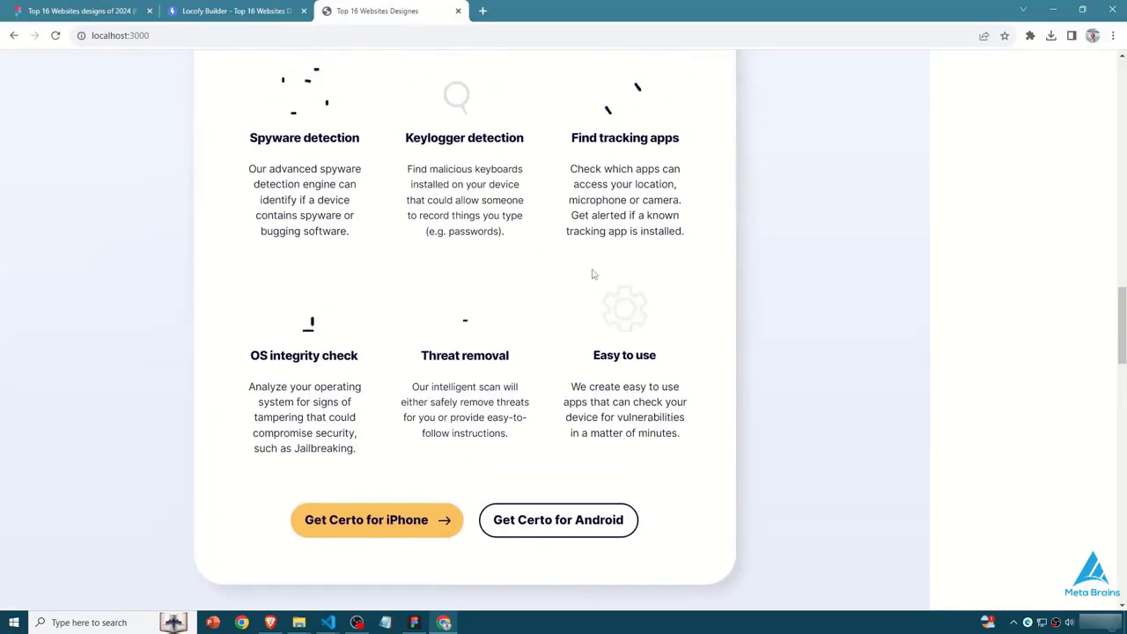
scroll(592, 274, down, 5)
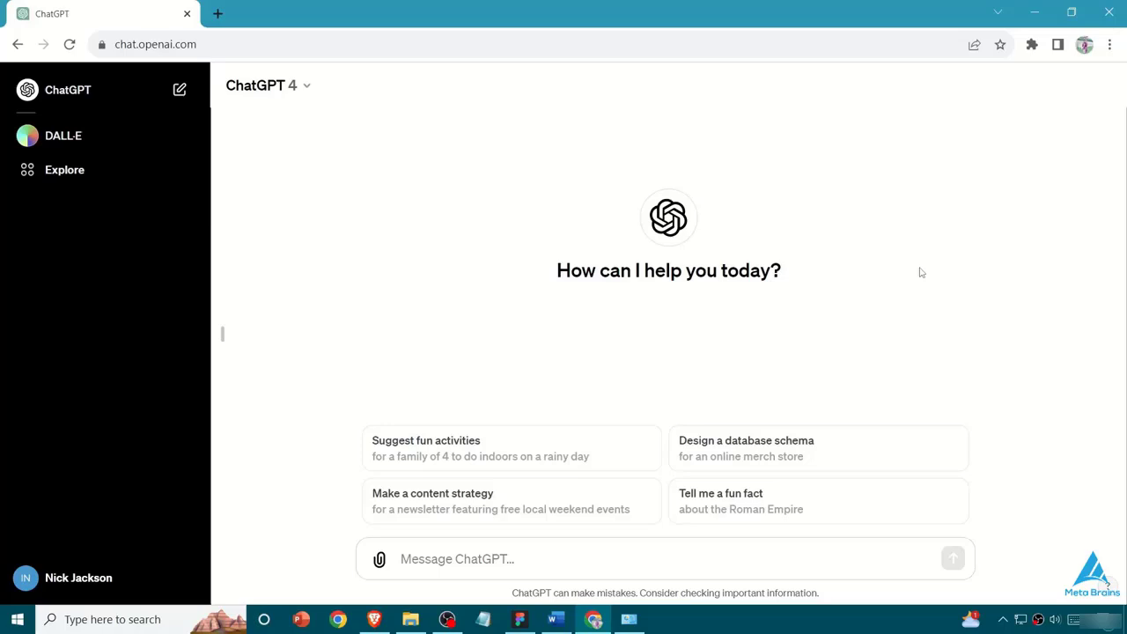
- Open instagram.com in a new browser tab and examine its login form
click(218, 13)
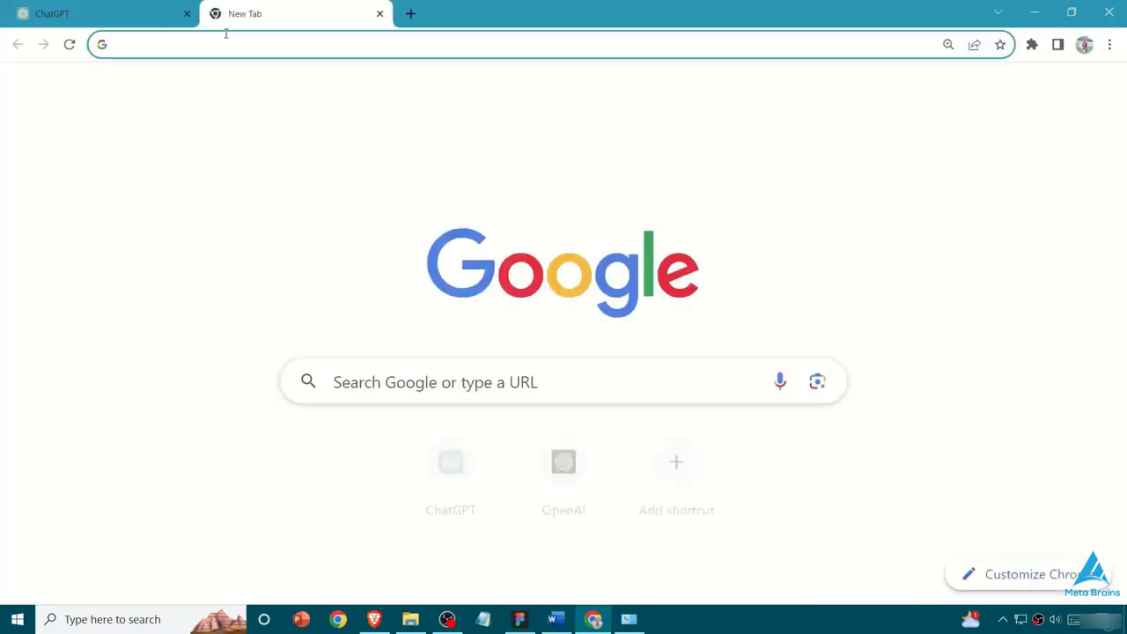
text(i)
key(Return)
click(163, 246)
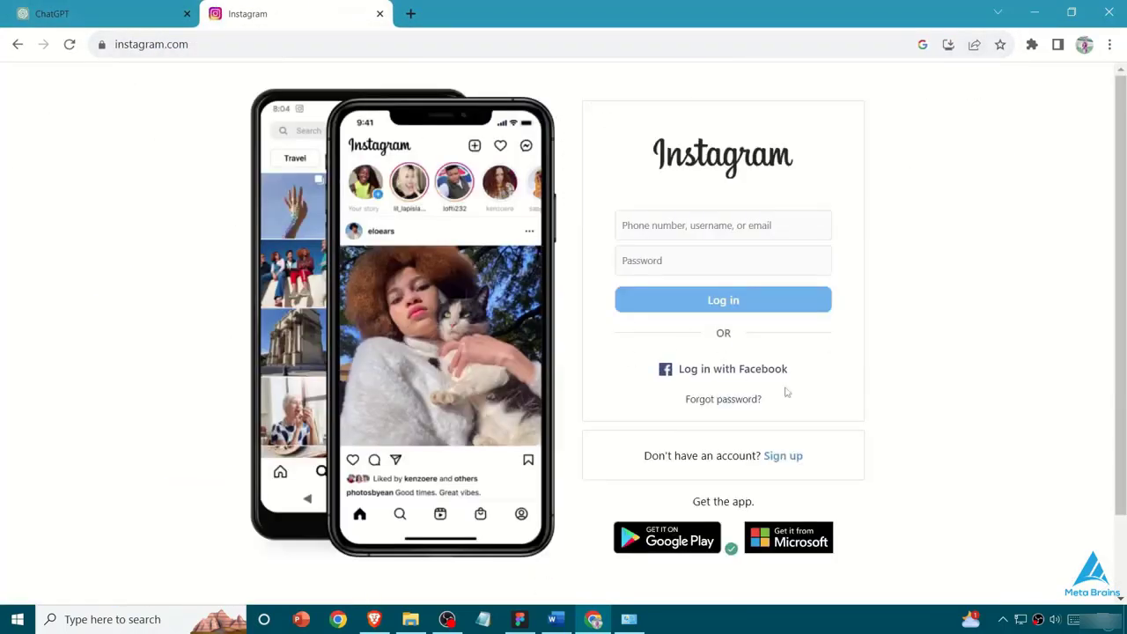
drag(579, 98, 903, 466)
click(922, 398)
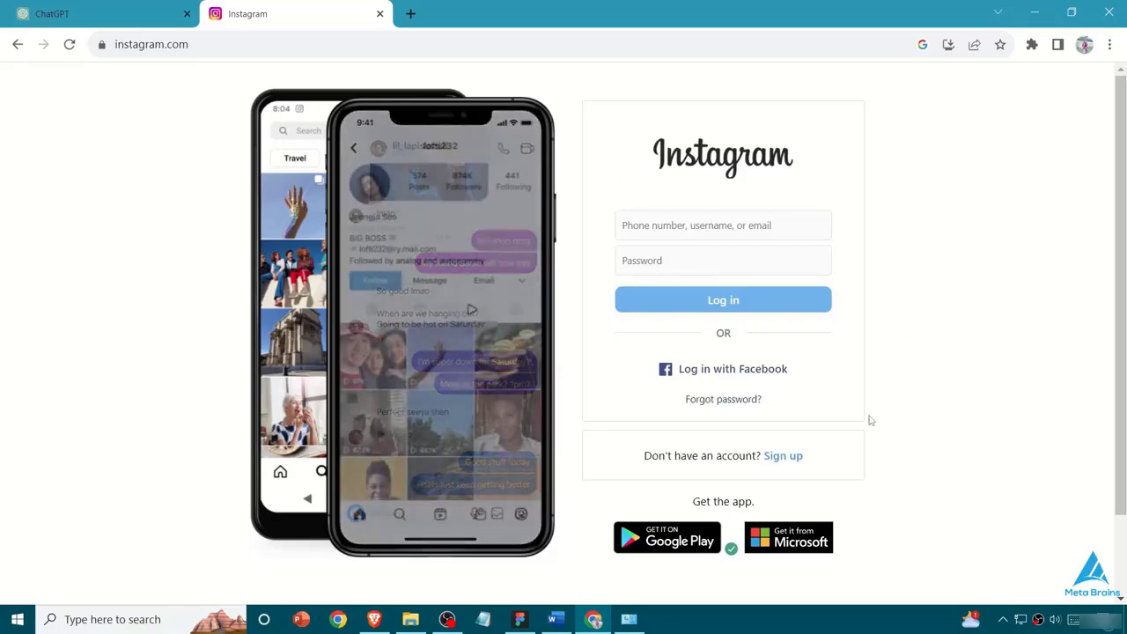
click(681, 225)
click(931, 206)
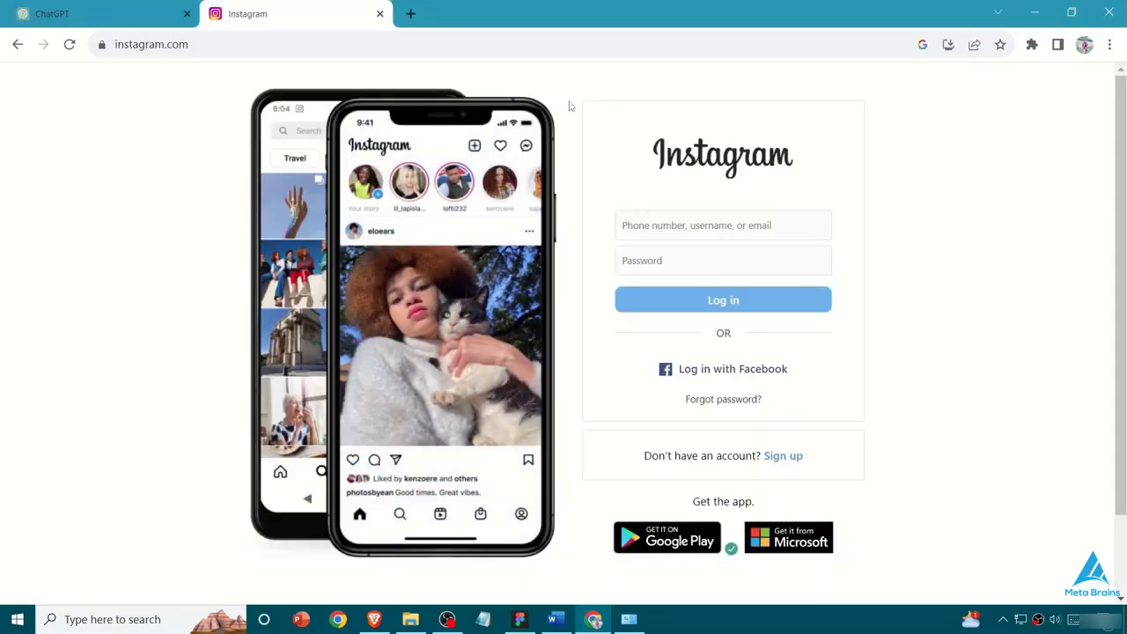
- Attach the "instaa ss" image from the Pictures folder to a new ChatGPT message
click(150, 8)
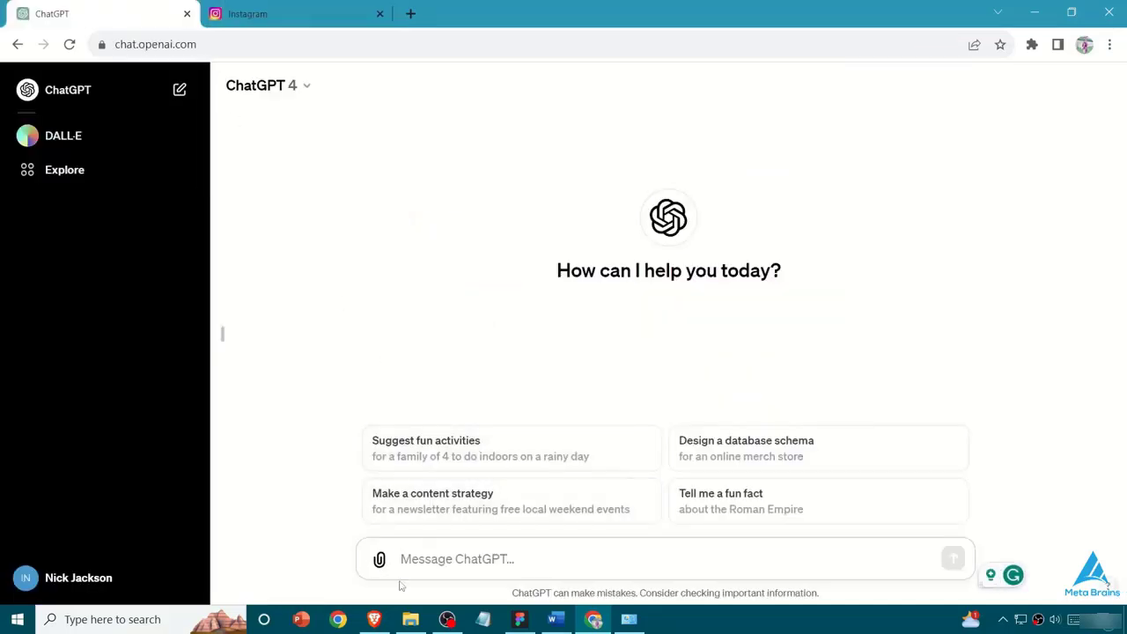
click(380, 560)
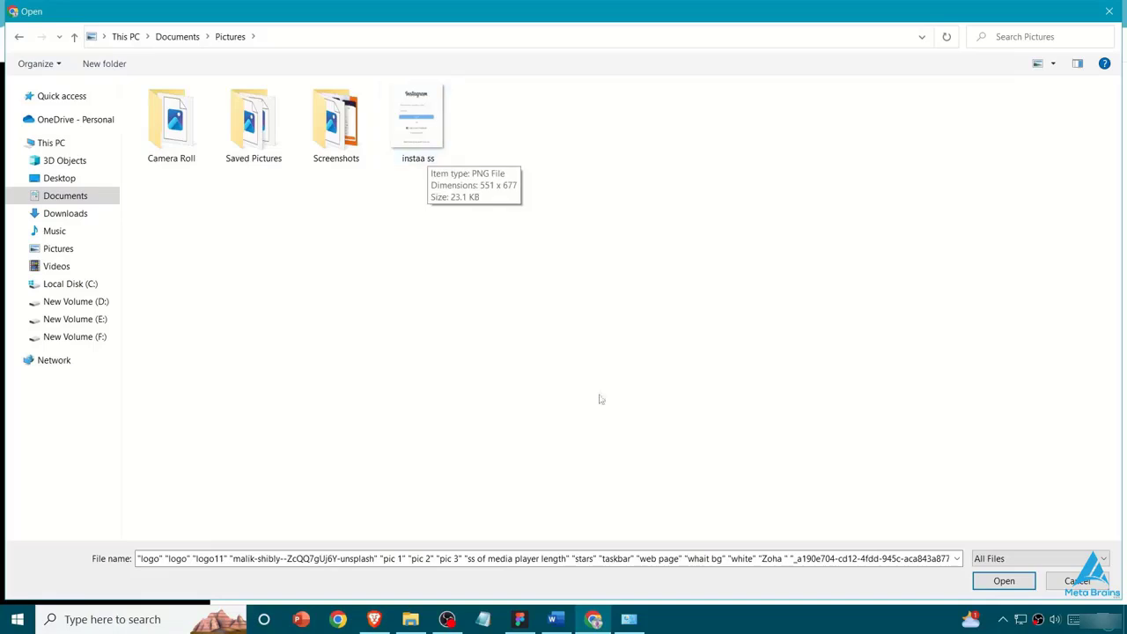
click(413, 131)
click(1004, 580)
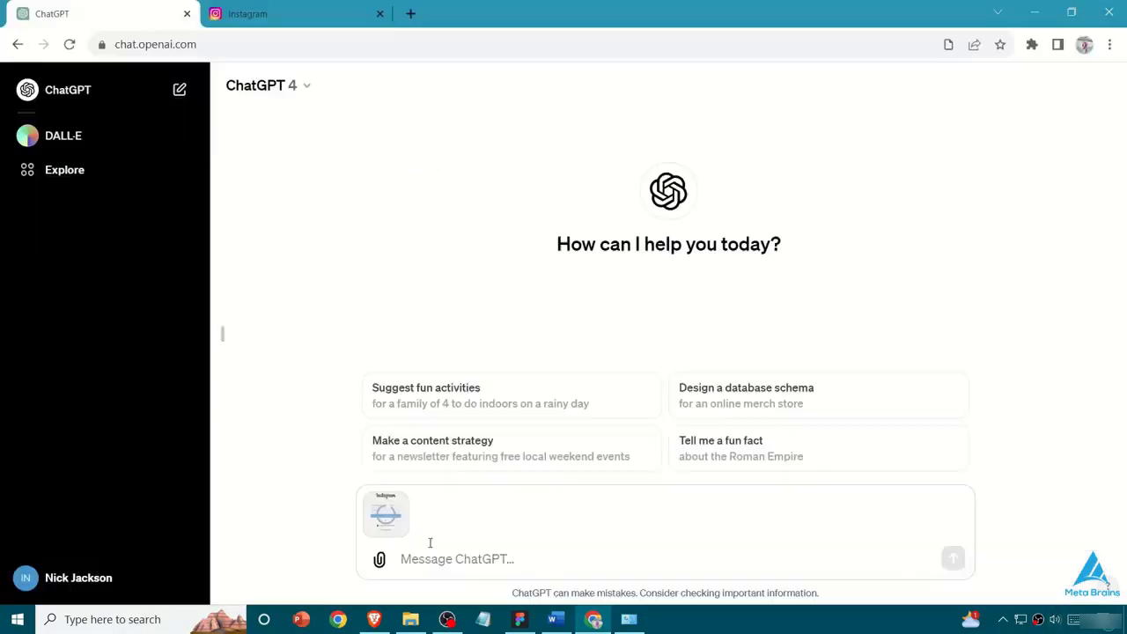
- Ask ChatGPT to "Create this form page in html and css." from the attached screenshot
text(Create this form page in html and css.)
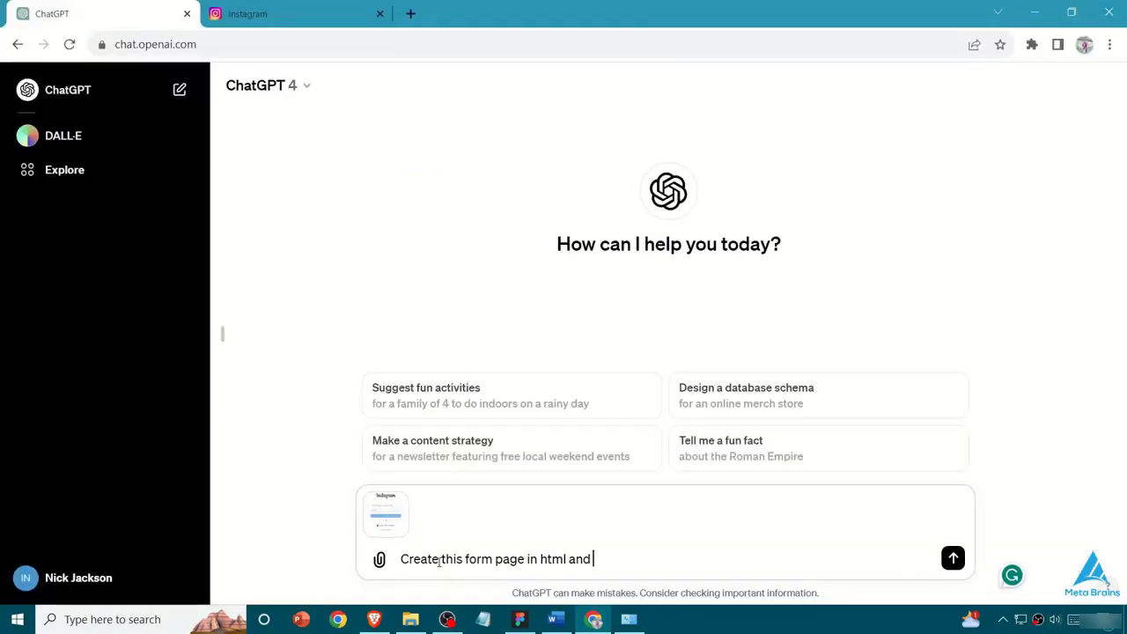
mouse_move(604, 561)
click(608, 458)
key(Return)
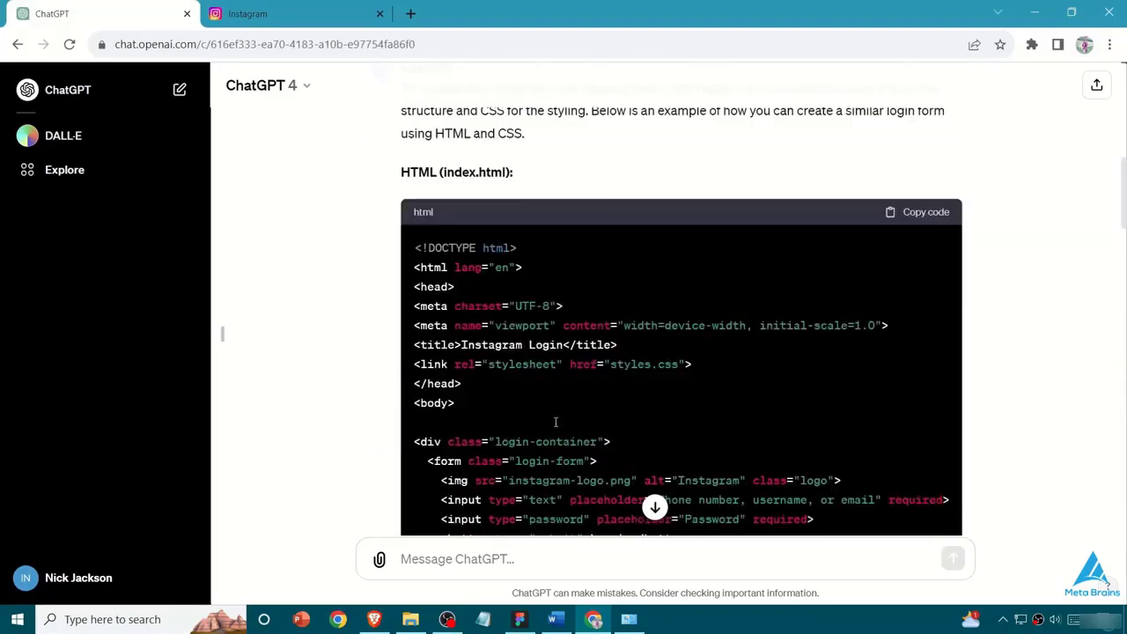
- Review the generated CSS, the closing notes about the logo image, and the HTML code in ChatGPT's reply
scroll(555, 421, down, 20)
drag(403, 343, 638, 344)
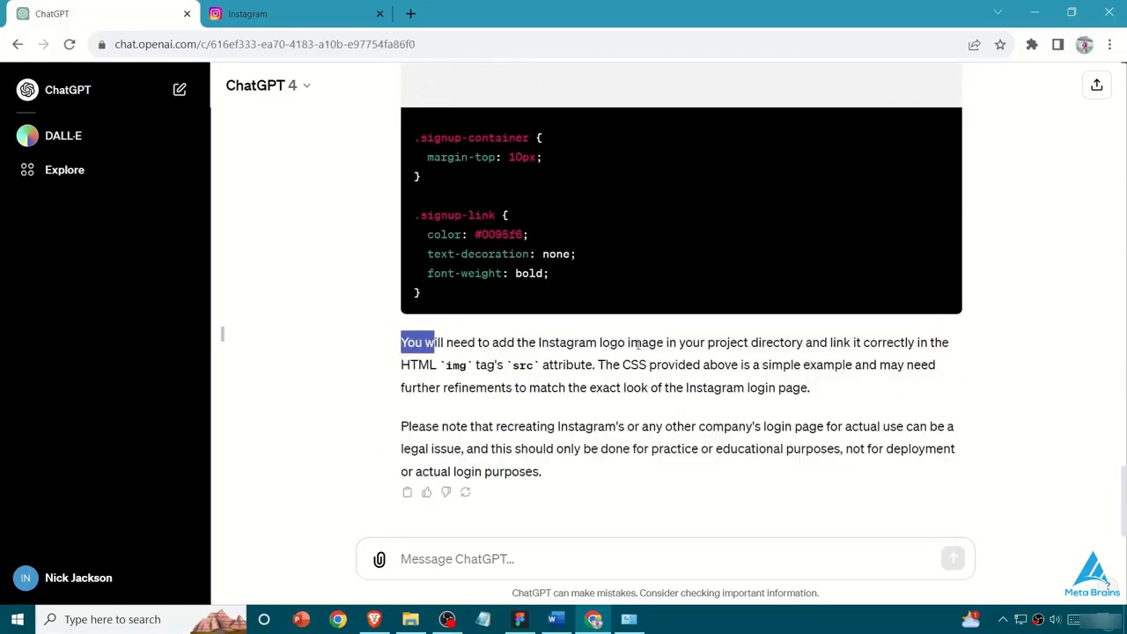
scroll(826, 356, up, 15)
scroll(512, 408, down, 5)
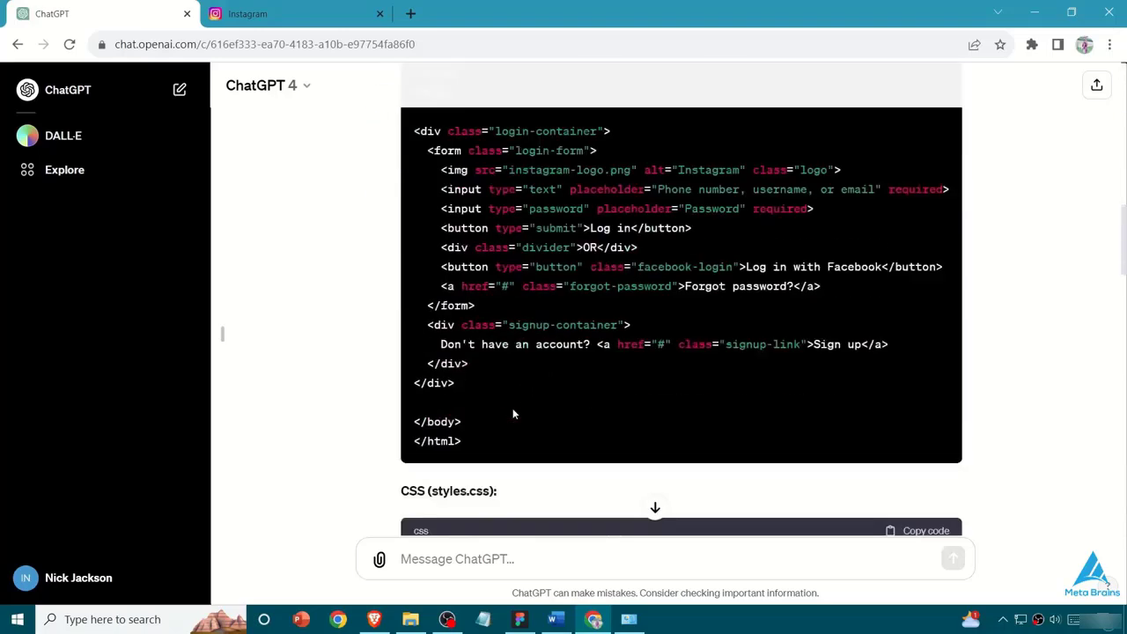
scroll(474, 325, up, 2)
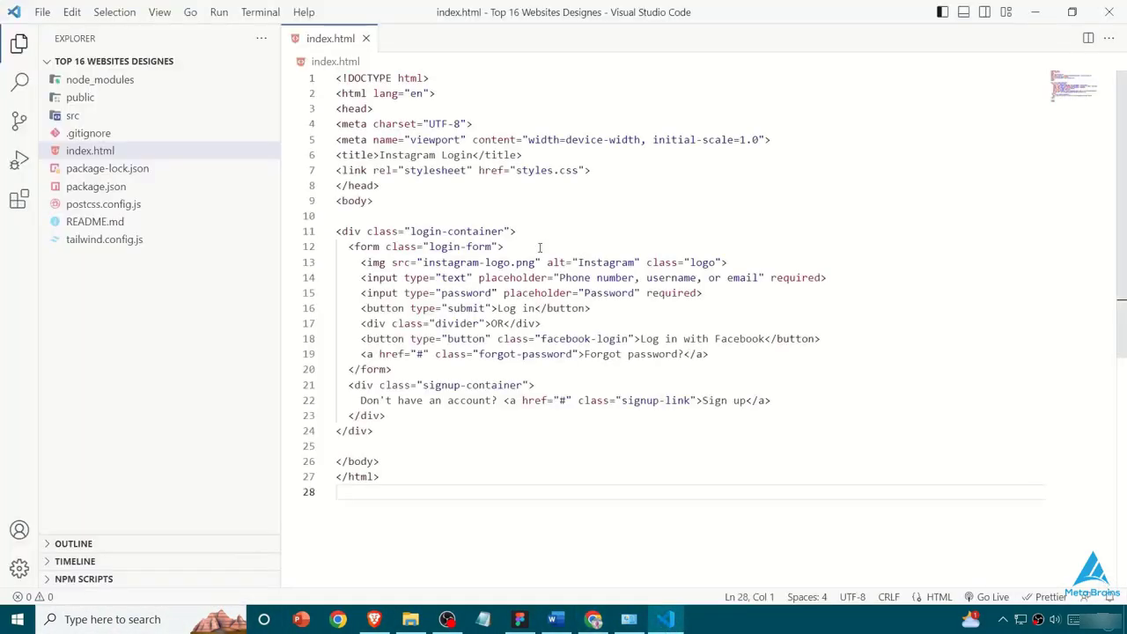
- In VS Code, replace the stylesheet link in index.html with a style element containing ChatGPT's CSS code
drag(591, 170, 337, 172)
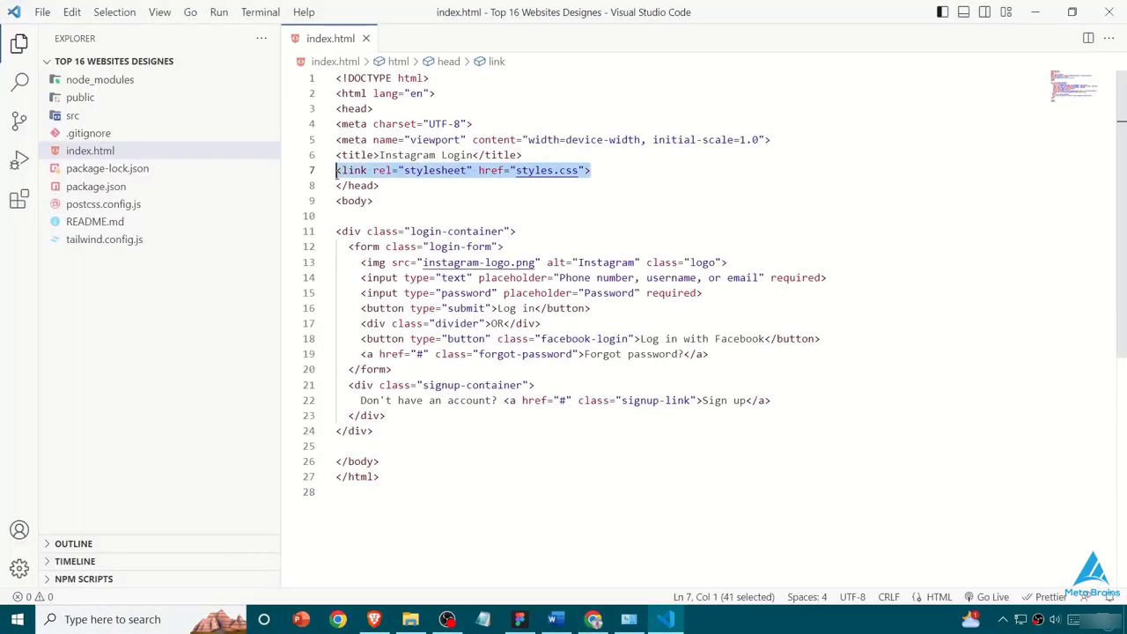
key(BackSpace)
text(style)
key(Tab)
key(Return)
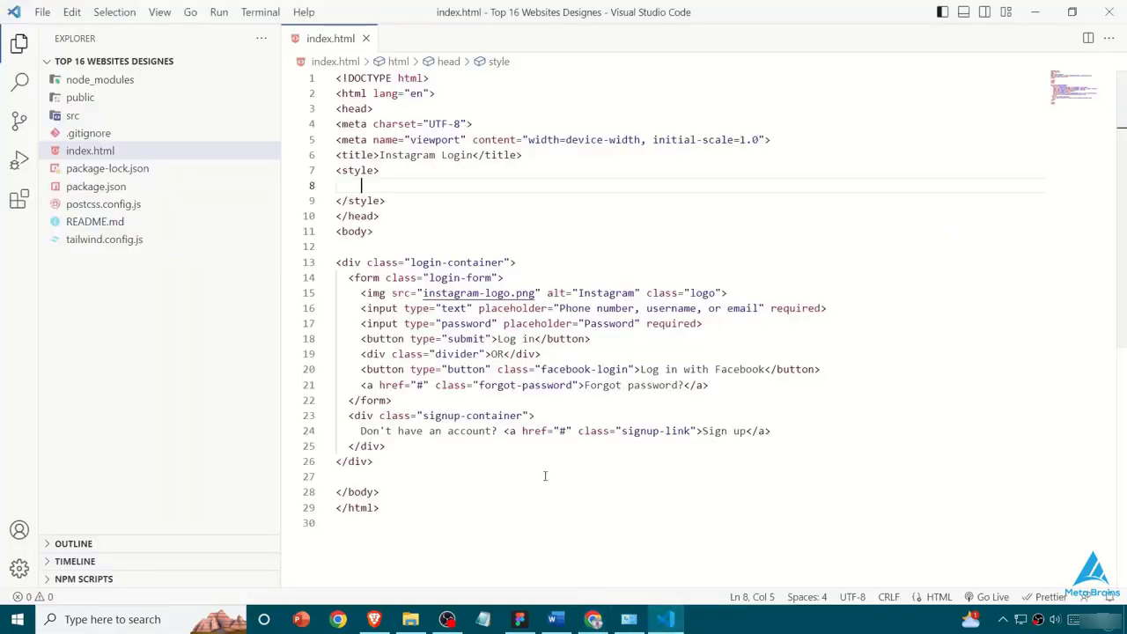
key(ctrl+v)
scroll(606, 304, down, 12)
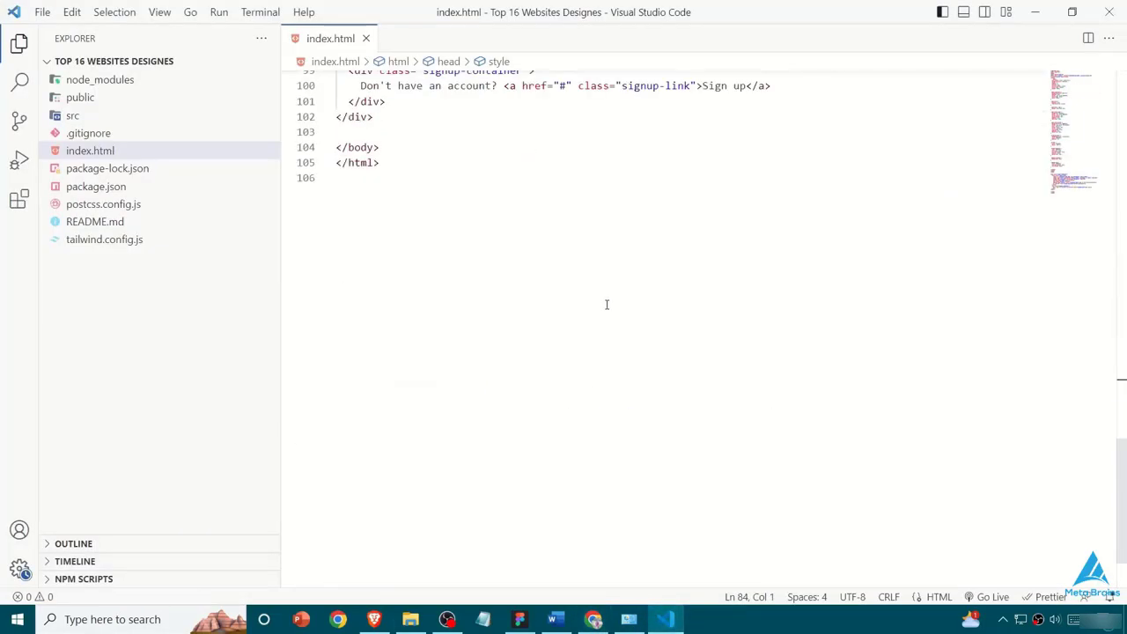
scroll(606, 304, up, 7)
- Copy the file path of index.html and open that page in a new Chrome tab
right_click(336, 35)
click(379, 162)
click(594, 619)
key(ctrl+t)
key(ctrl+v)
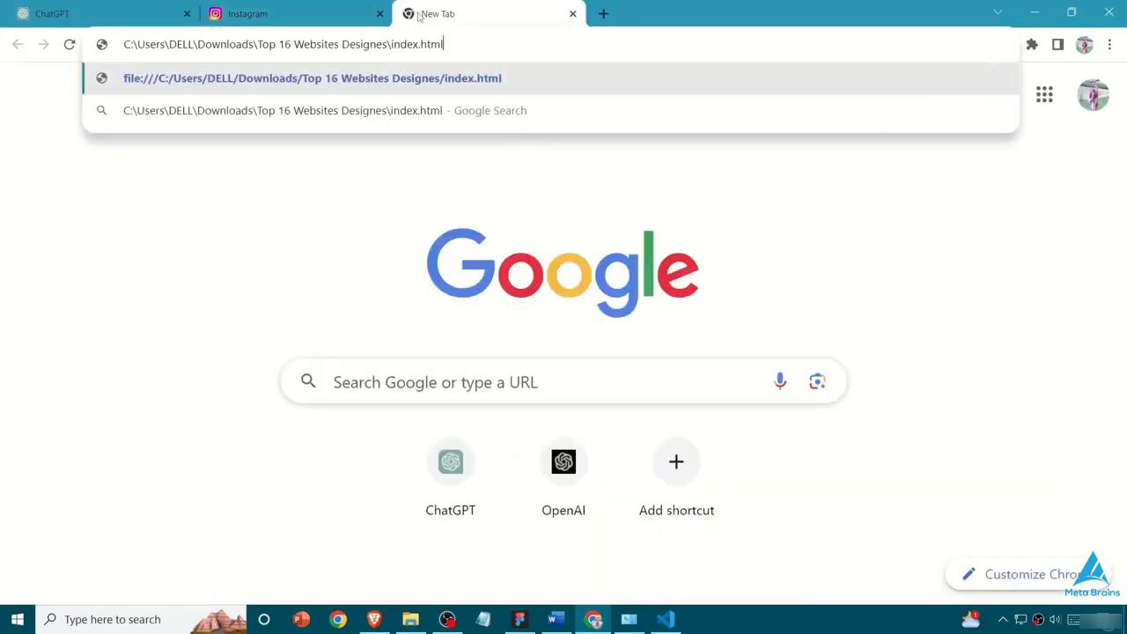
key(Return)
- Compare the local login page's fields, buttons and logo with the original form on instagram.com
click(505, 276)
click(305, 13)
click(476, 14)
click(528, 303)
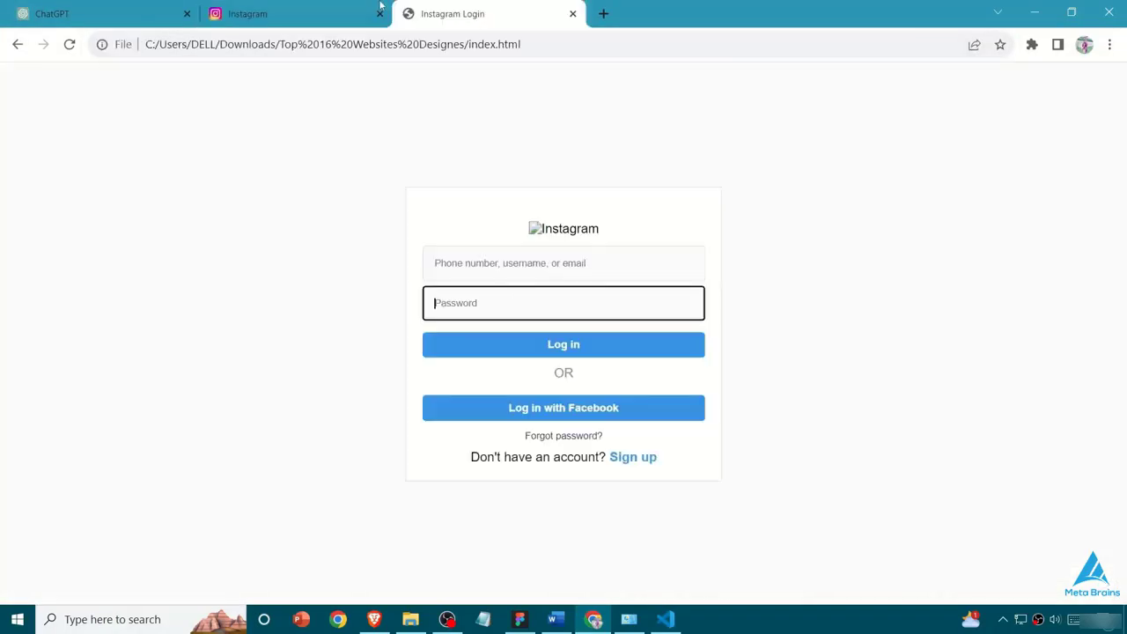
click(339, 13)
click(475, 13)
click(291, 13)
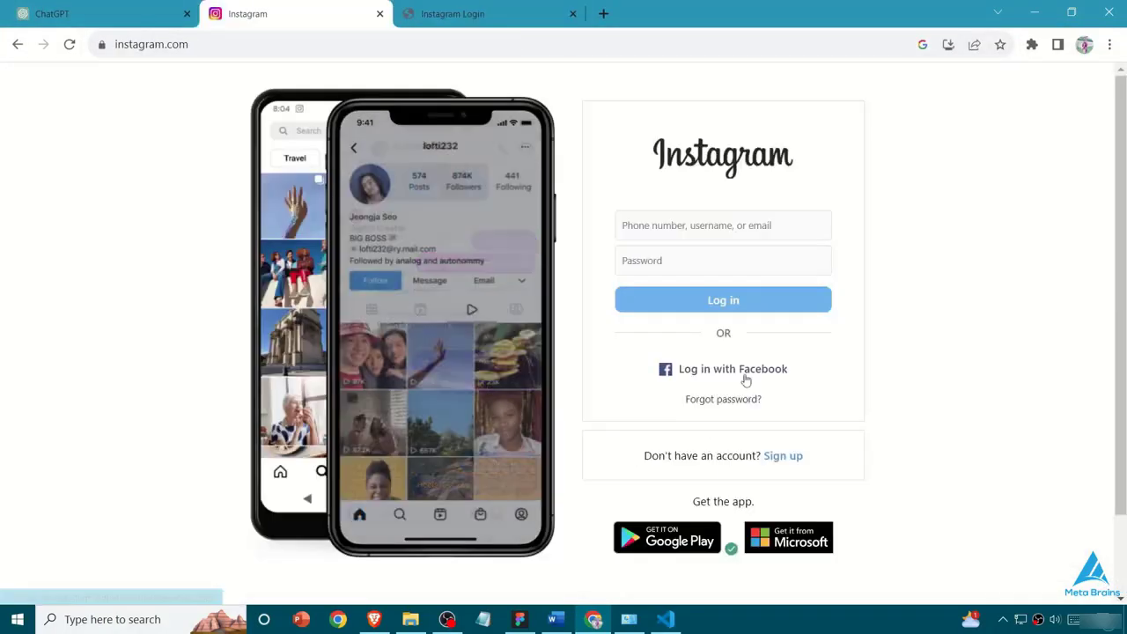
click(476, 13)
click(264, 13)
click(476, 13)
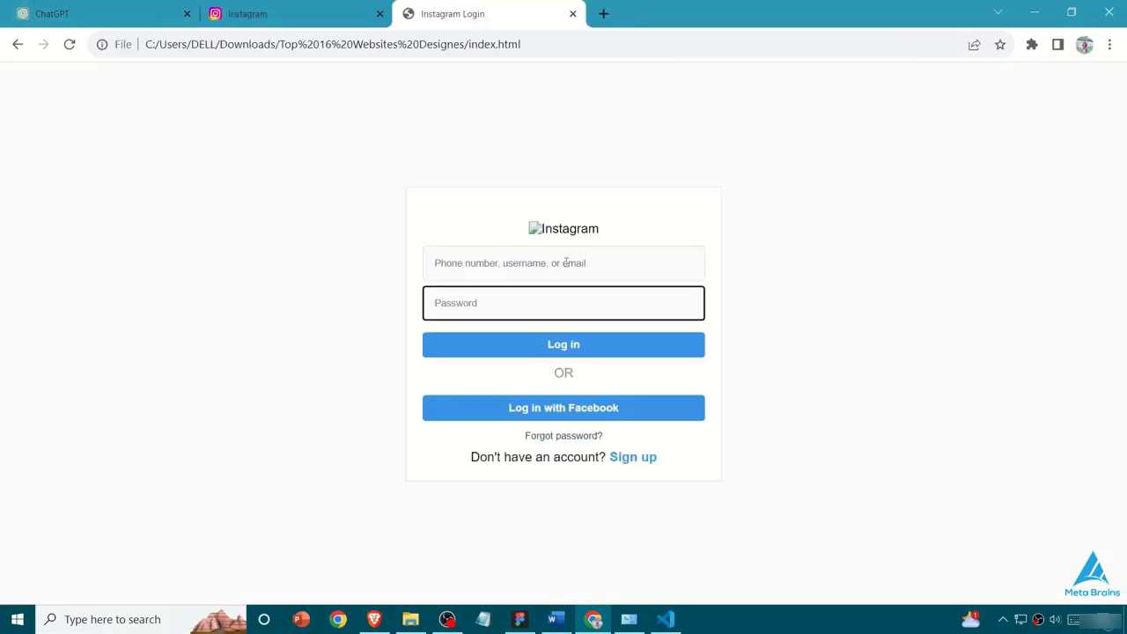
click(264, 13)
click(475, 13)
click(256, 14)
click(453, 13)
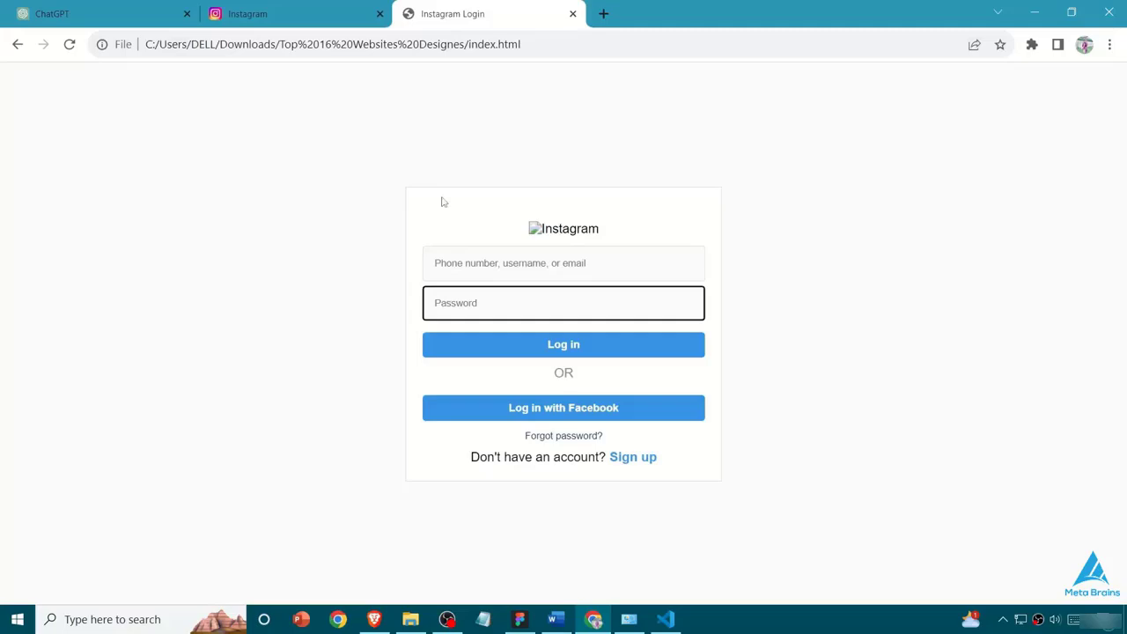
drag(413, 317, 516, 230)
click(493, 229)
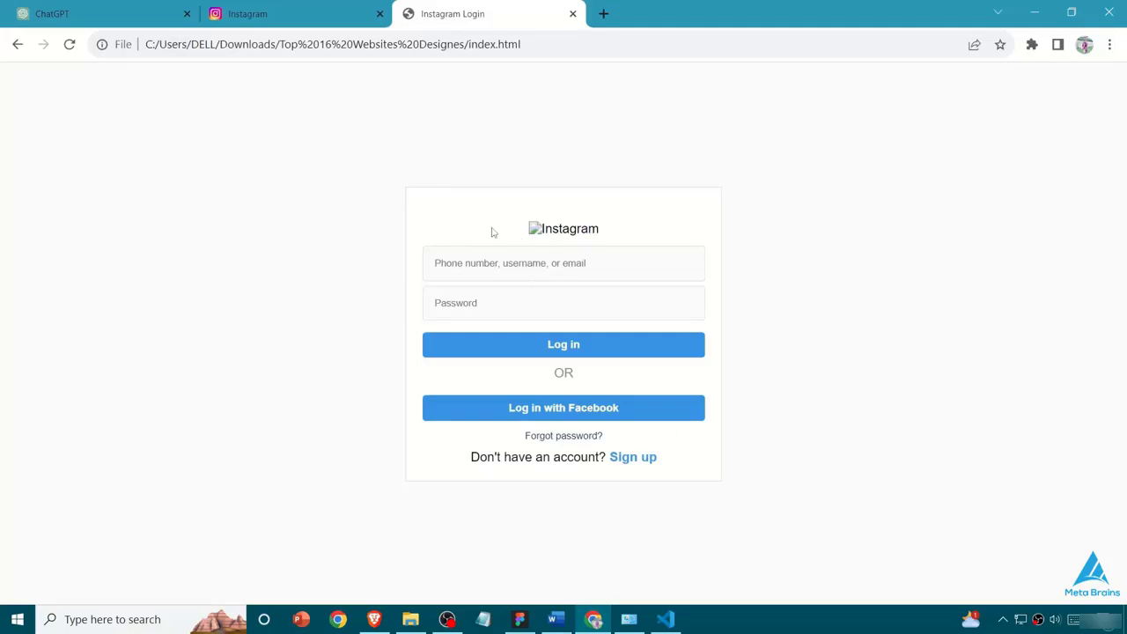
click(255, 13)
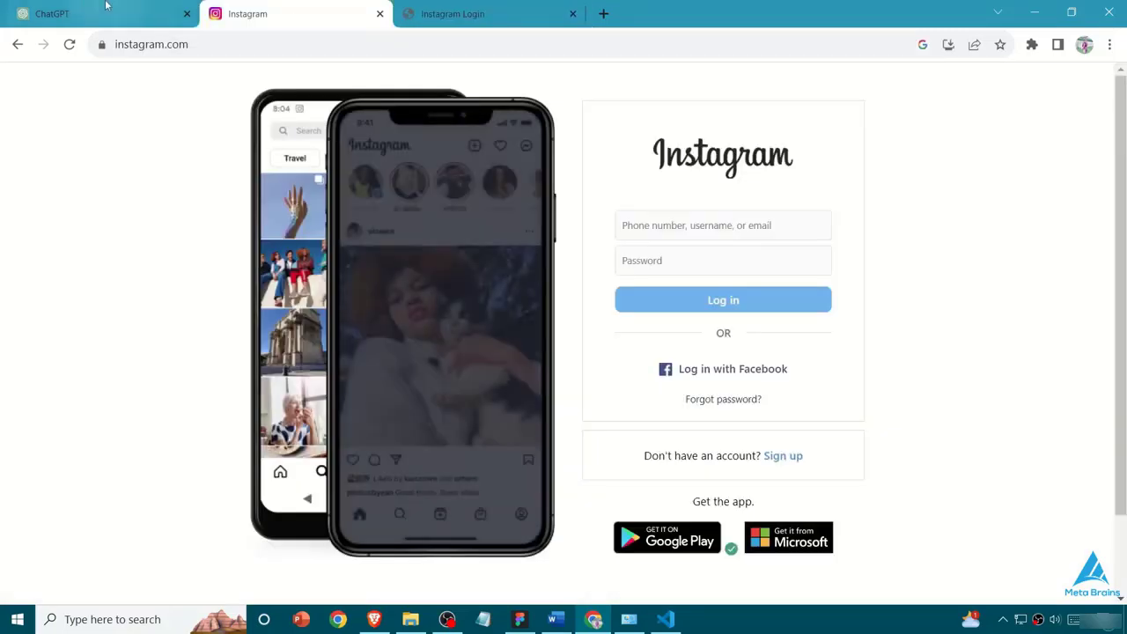
click(475, 13)
click(664, 619)
scroll(572, 440, up, 15)
click(662, 619)
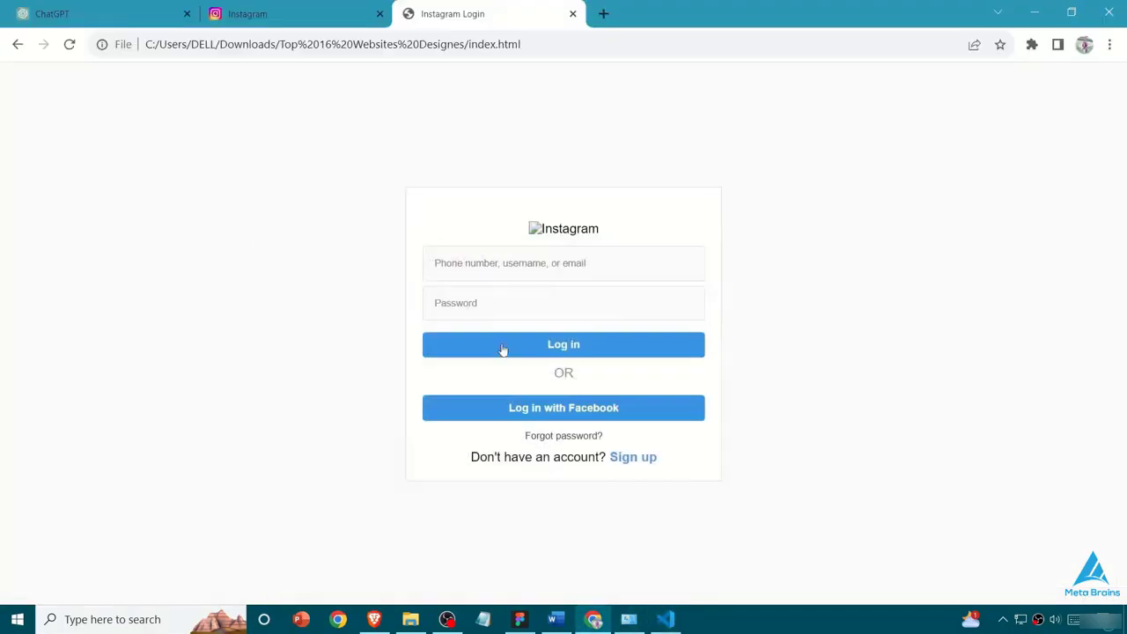
- Inspect the Instagram logo on instagram.com in the developer tools, duplicate its element and copy the element's code
click(264, 14)
key(F12)
click(575, 73)
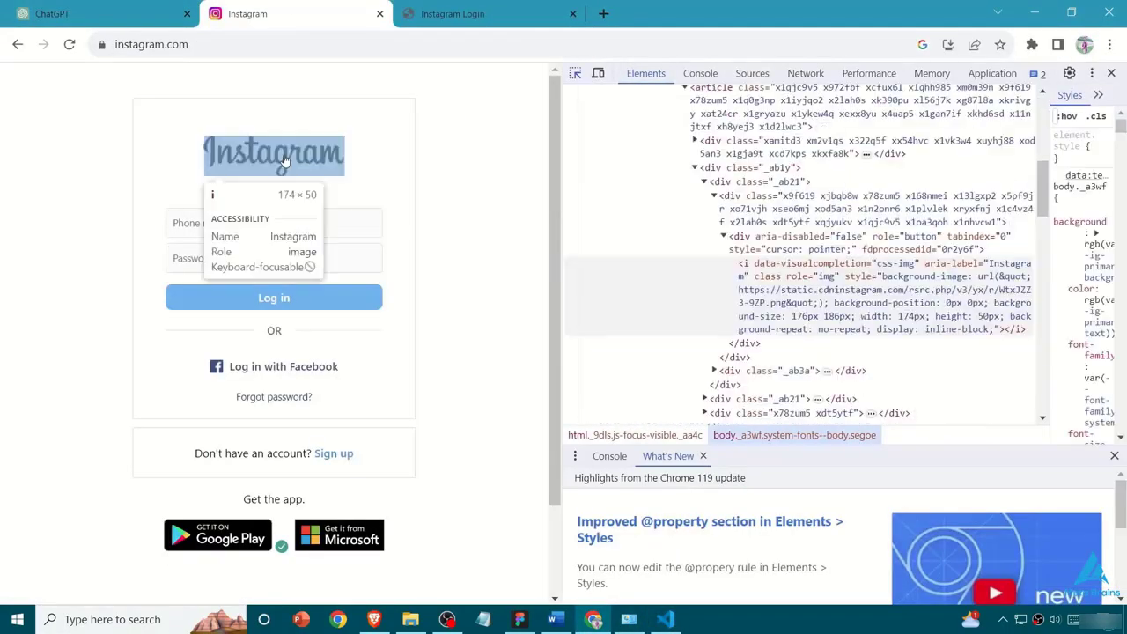
click(273, 154)
right_click(900, 257)
click(971, 301)
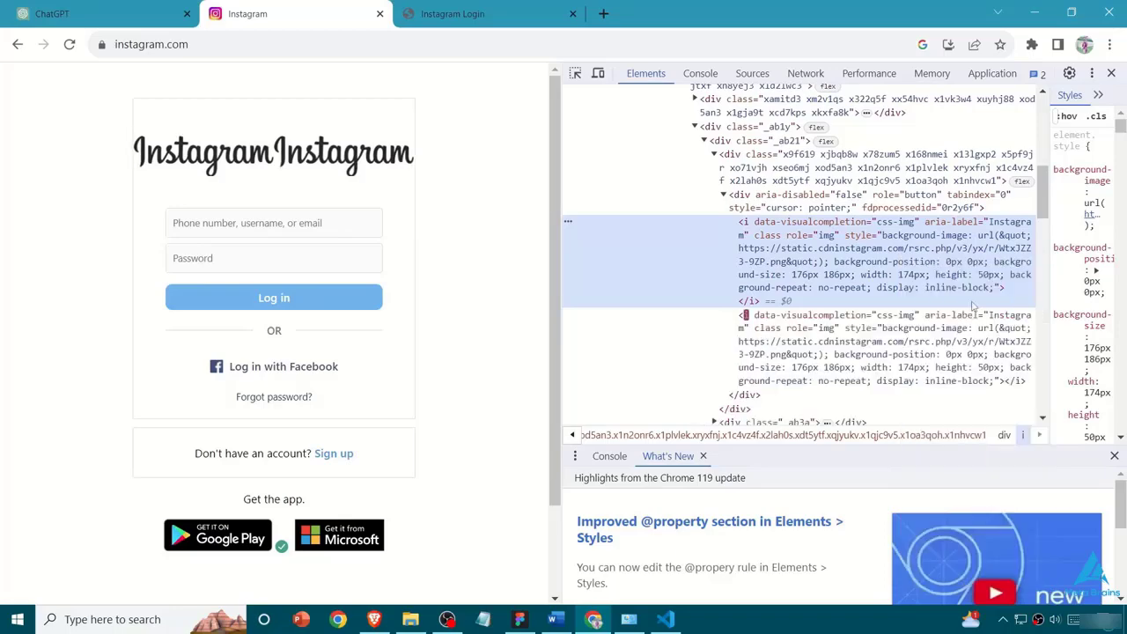
right_click(858, 290)
mouse_move(935, 369)
click(1028, 371)
- In VS Code, replace the logo img tag in index.html with the copied Instagram logo element and wrap long lines
click(661, 618)
scroll(421, 304, down, 20)
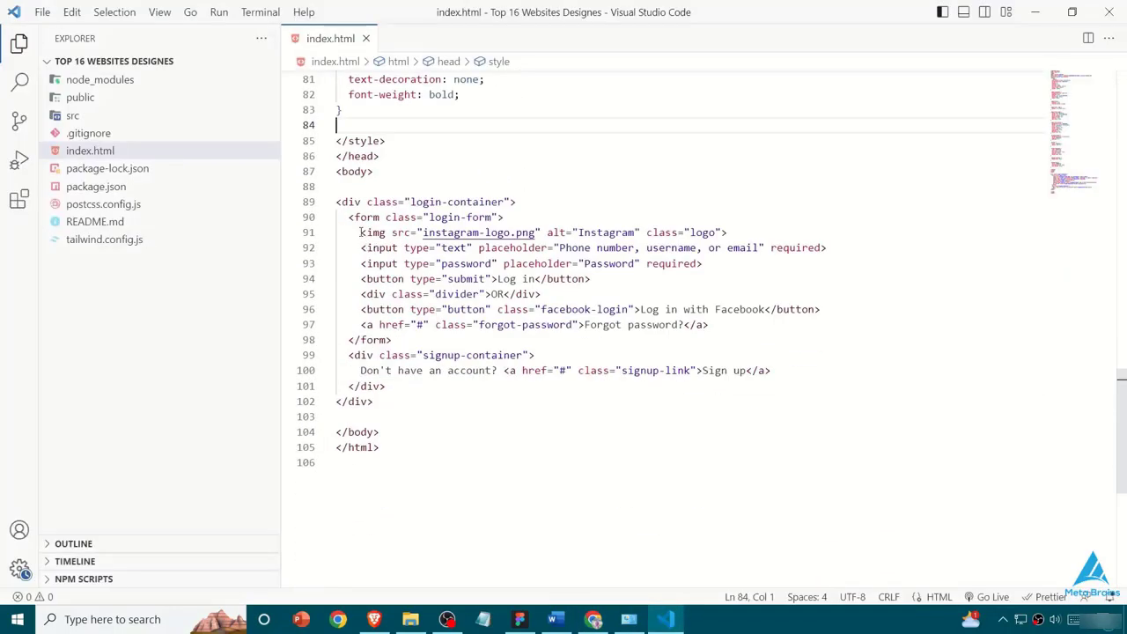
drag(360, 233, 774, 231)
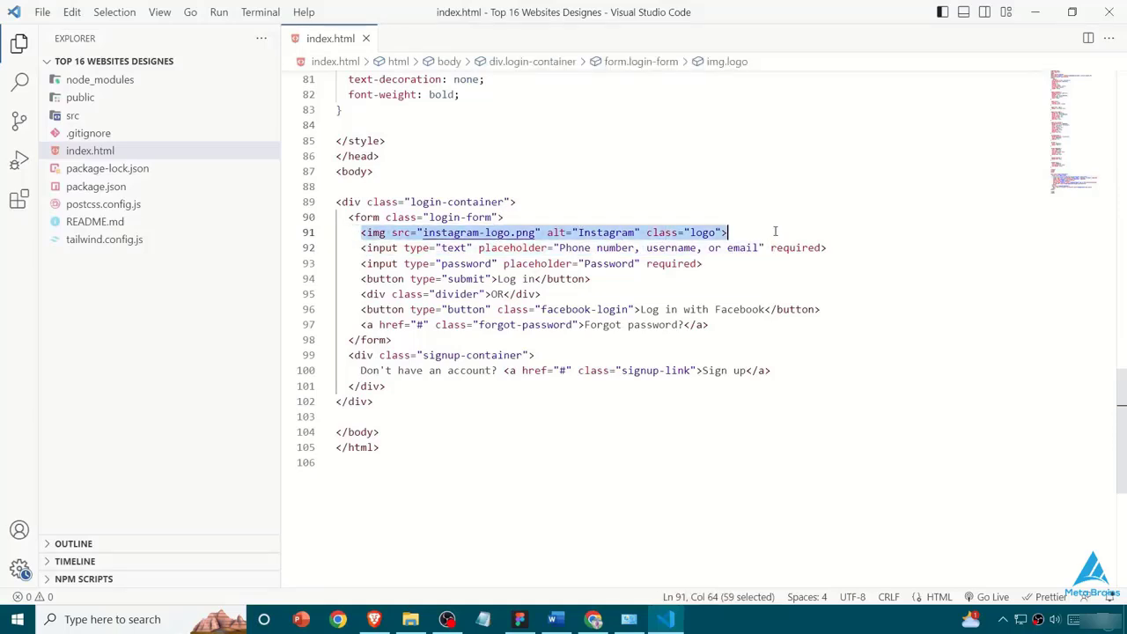
key(ctrl+v)
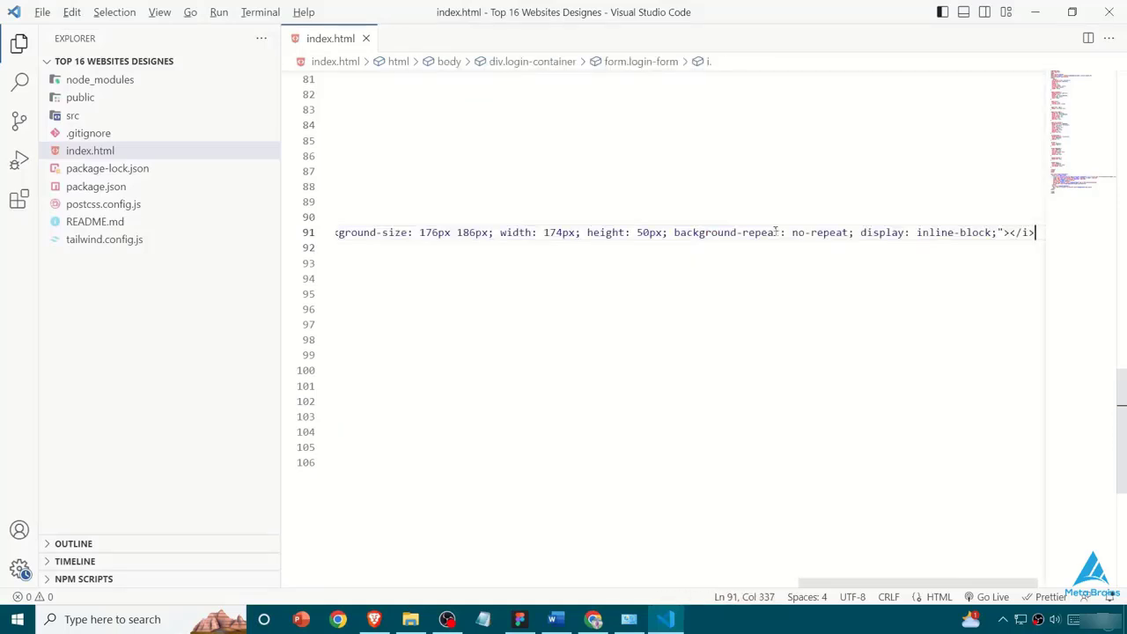
key(alt+z)
key(ctrl+a)
click(705, 355)
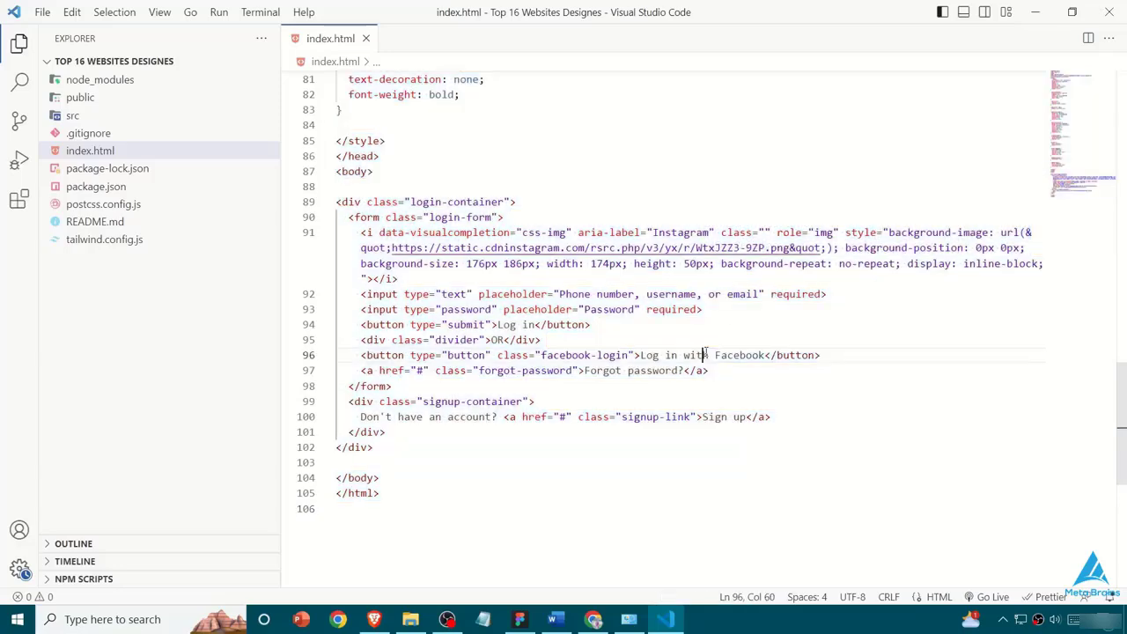
- Switch back to Chrome and reload the local Instagram Login page to check the new logo against the code
key(alt+Tab)
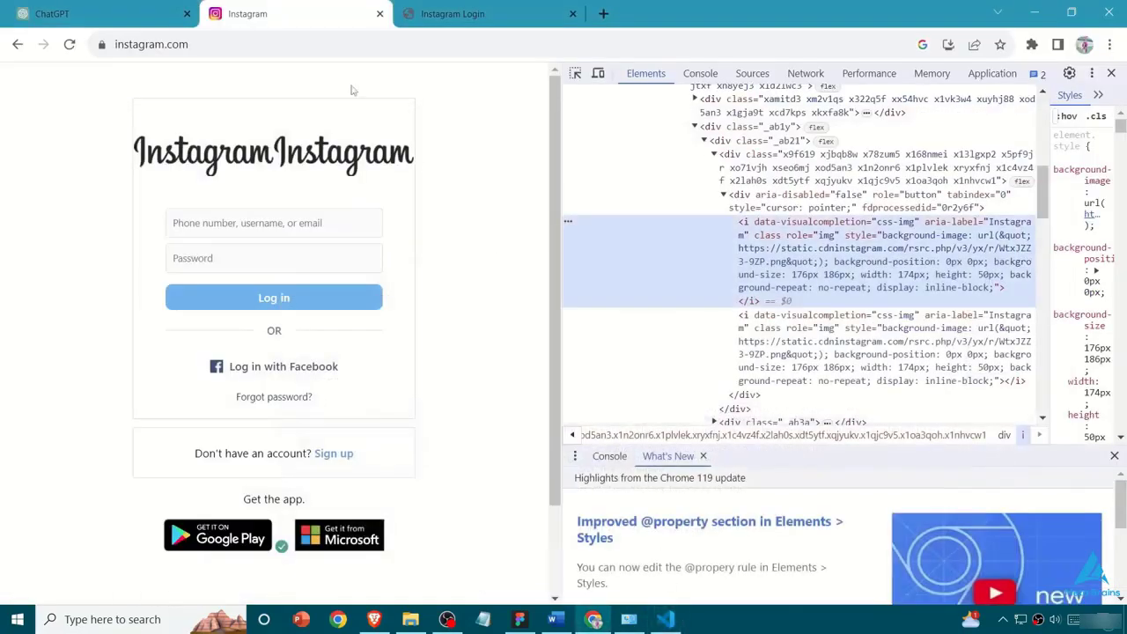
click(475, 11)
key(ctrl+r)
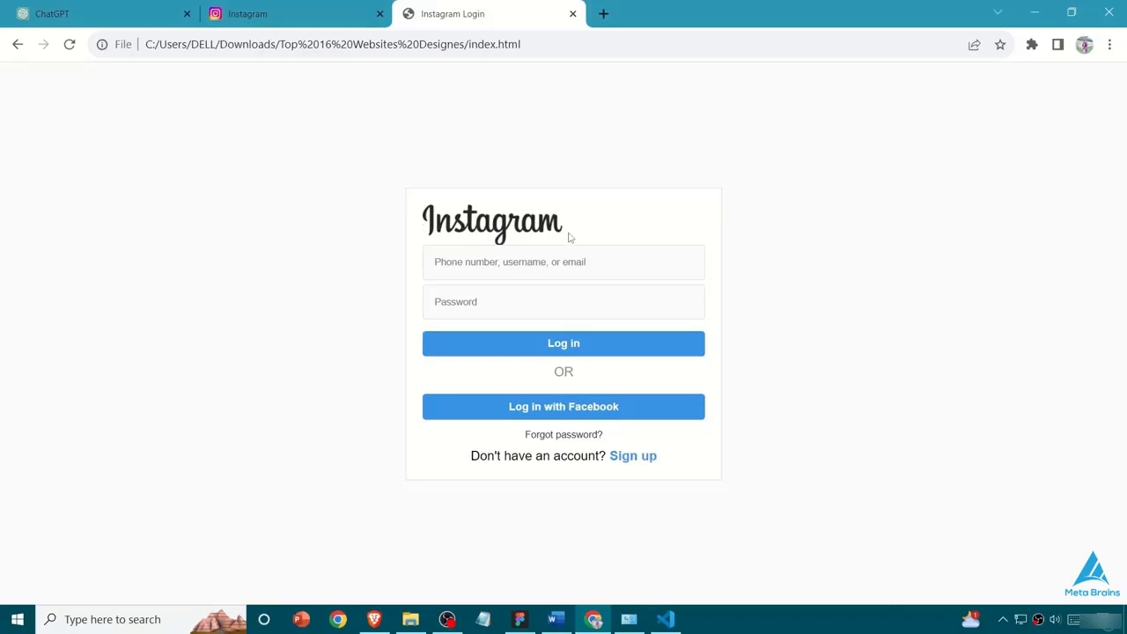
click(666, 625)
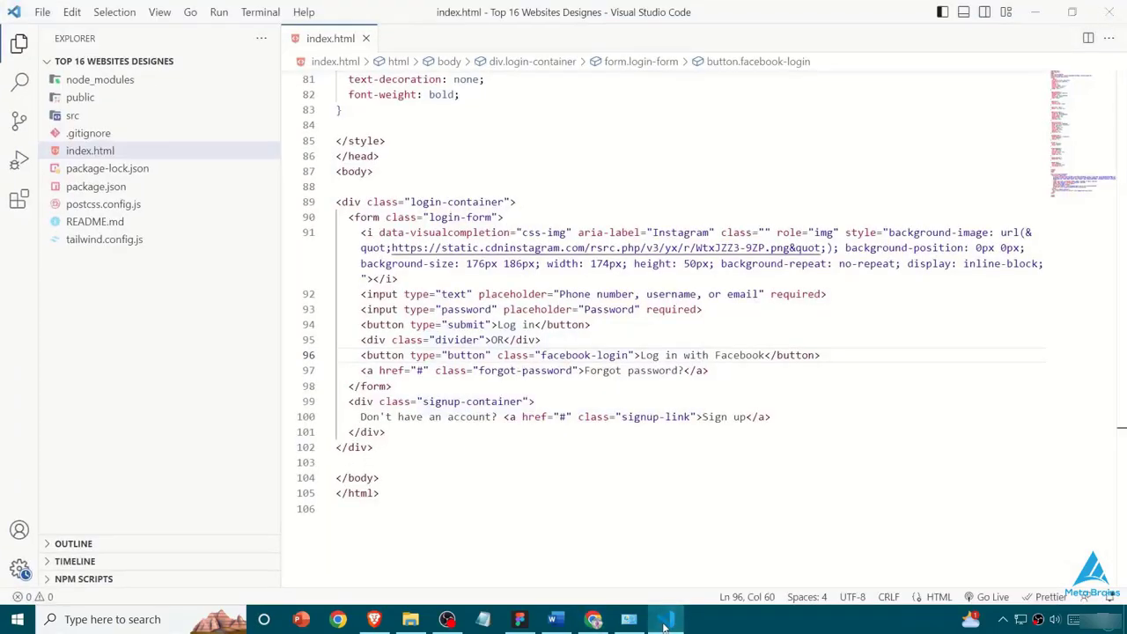
click(666, 626)
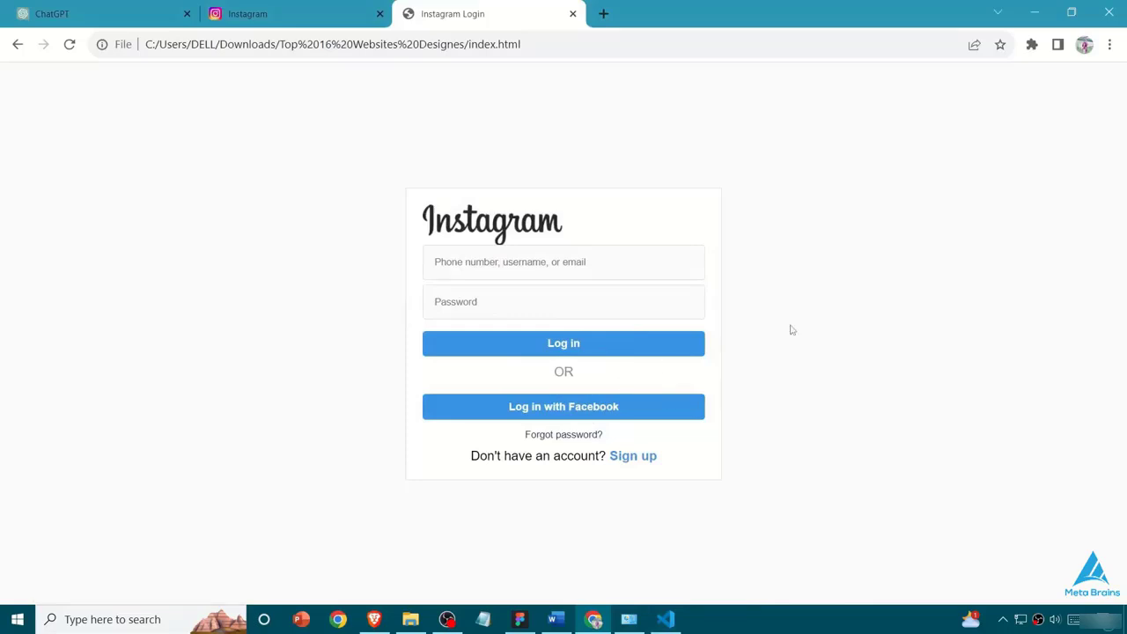
- Check how the local login page adapts to a different viewport width using the developer tools, and close them
key(ctrl+shift+i)
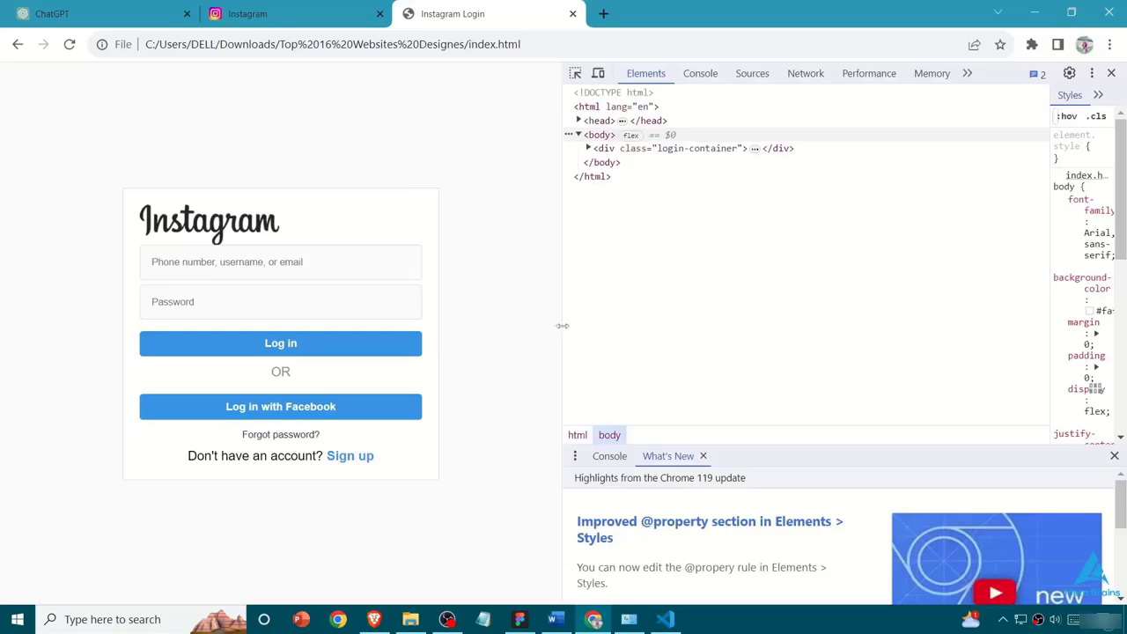
drag(561, 325, 884, 368)
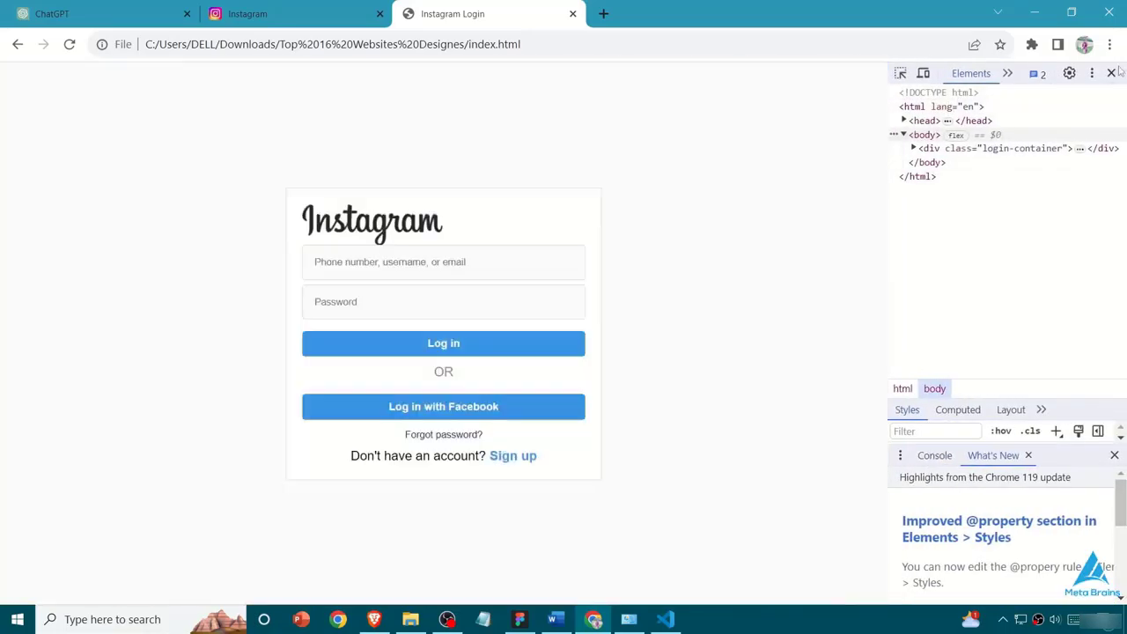
click(1109, 74)
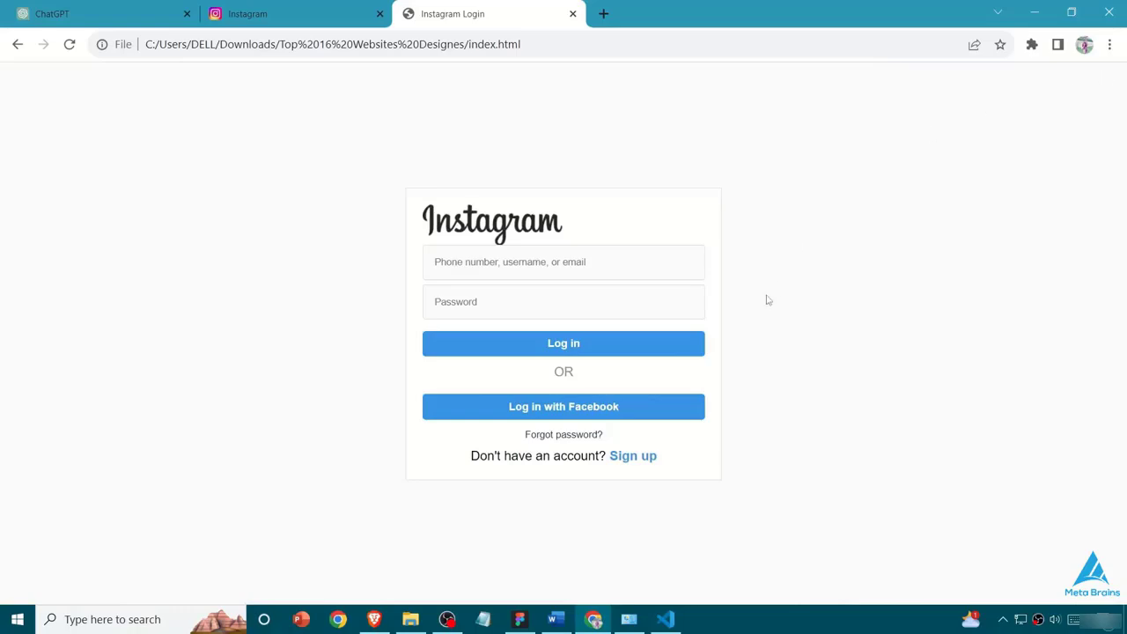
- Close the instagram.com tab and return to the generated code in the ChatGPT conversation
click(323, 5)
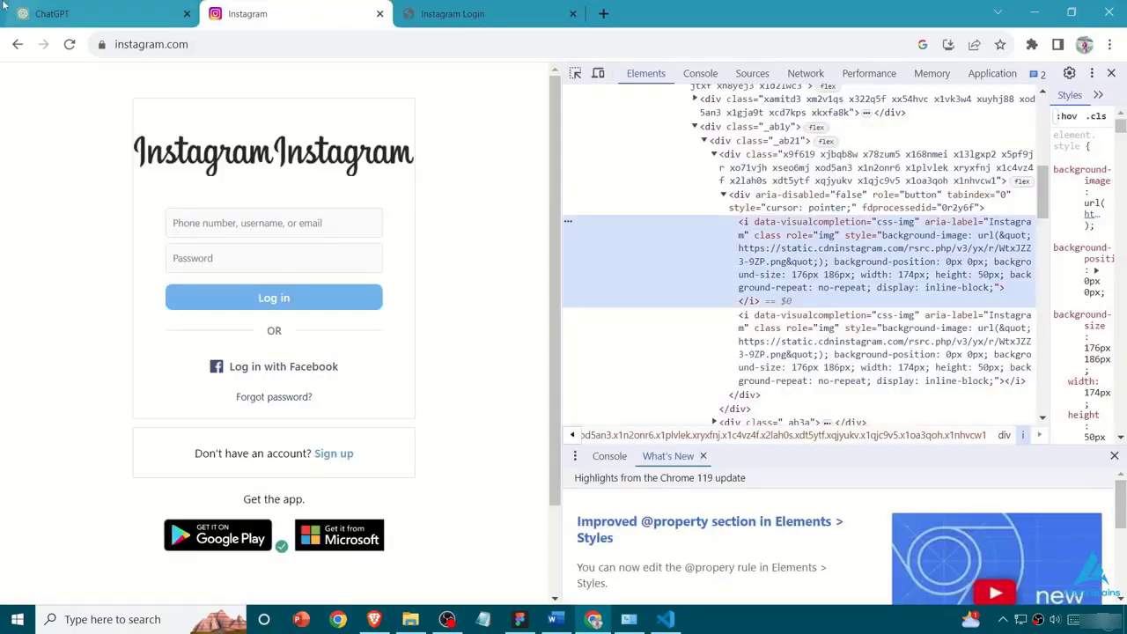
click(379, 13)
click(106, 13)
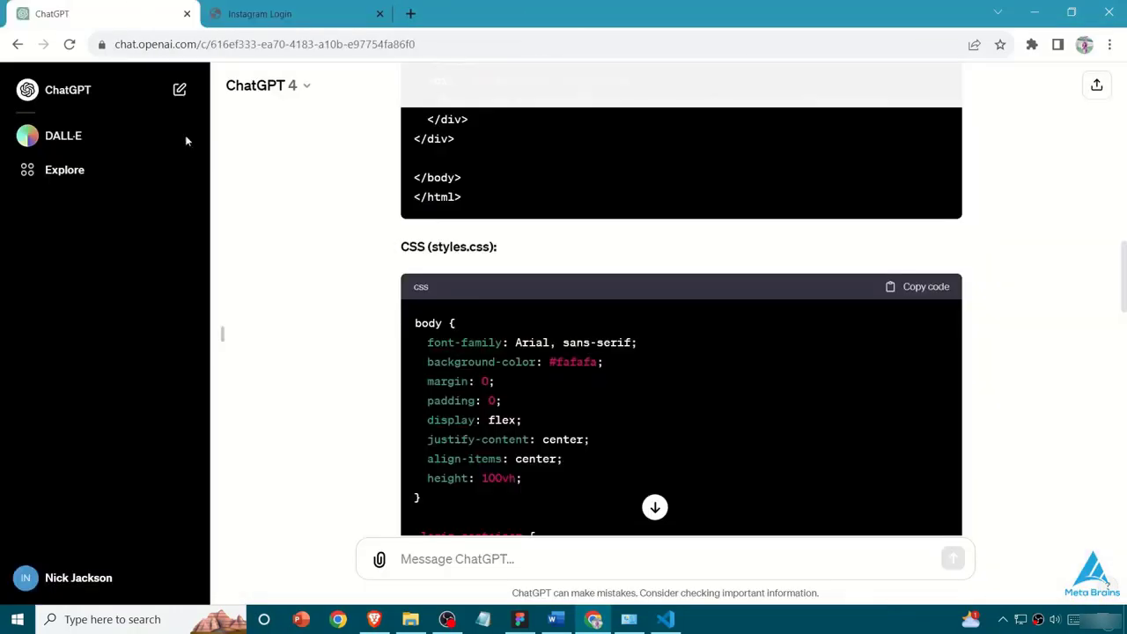
scroll(414, 315, down, 10)
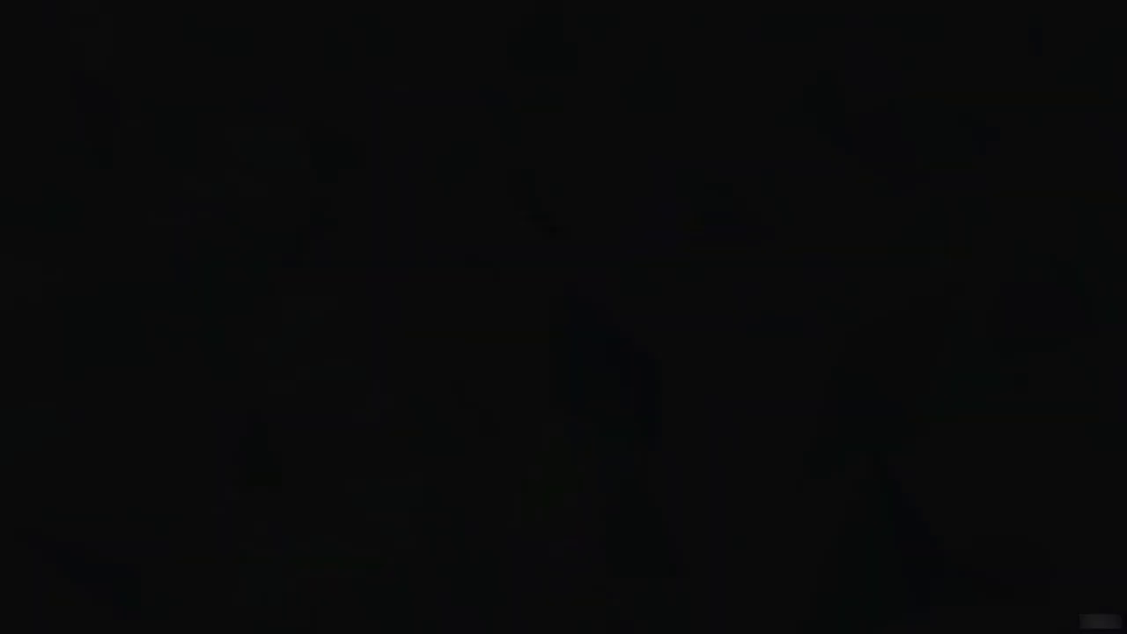